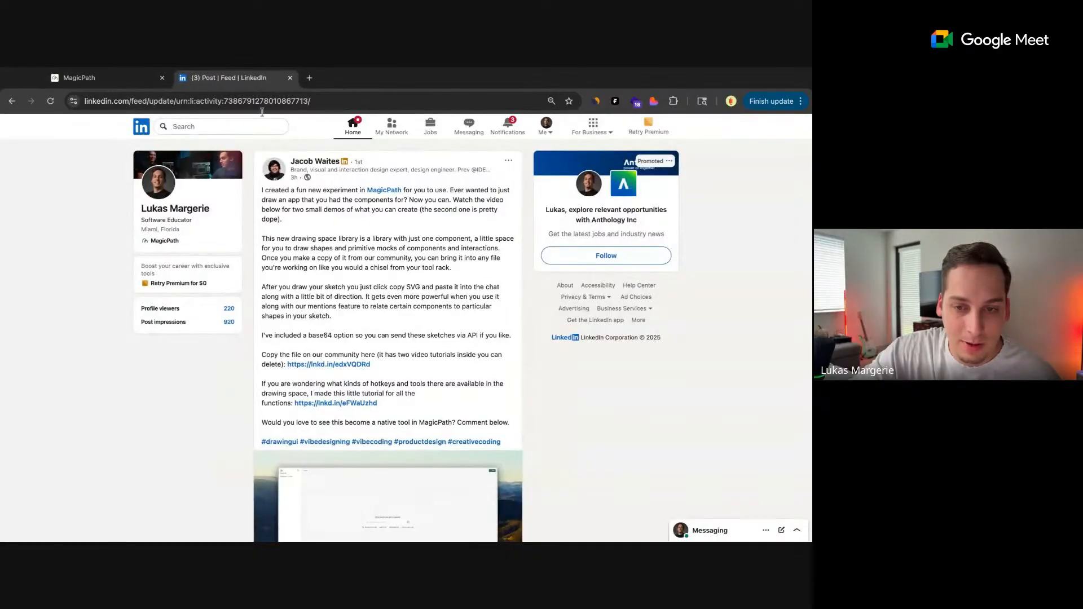
# - Enlarge the LinkedIn post page and bring its embedded MagicPath demo video into view
pyautogui.scroll(-5, 378, 303)
pyautogui.scroll(-3, 378, 303)
pyautogui.scroll(1, 395, 282)
pyautogui.hotkey('ctrl', '+')
pyautogui.hotkey('ctrl', '+')
pyautogui.hotkey('ctrl', '+')
pyautogui.hotkey('ctrl', '+')
pyautogui.hotkey('ctrl', '+')
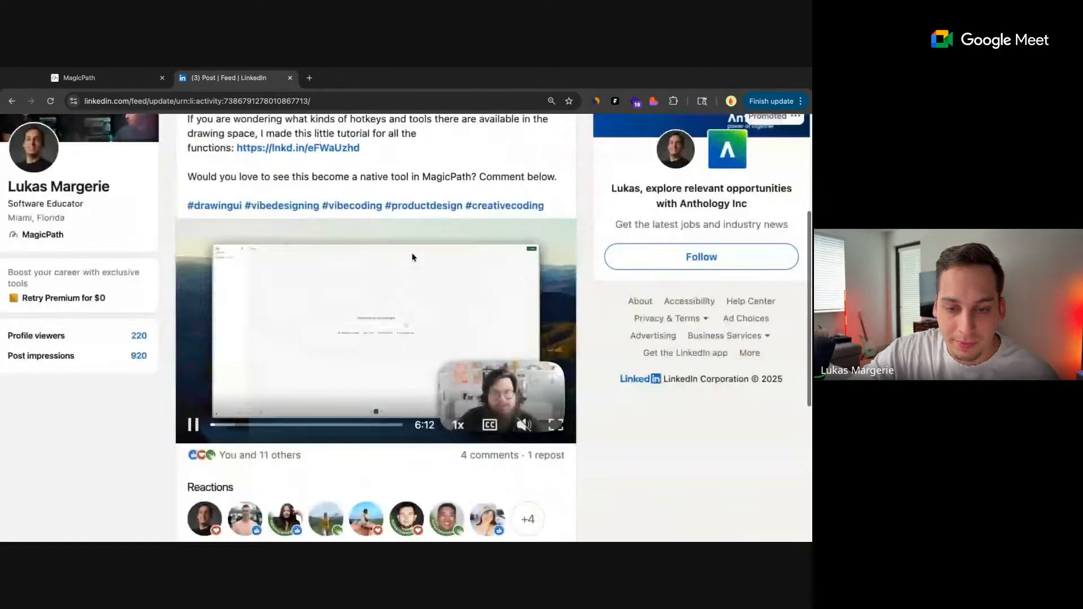
pyautogui.hotkey('ctrl', '+')
pyautogui.scroll(-1, 339, 316)
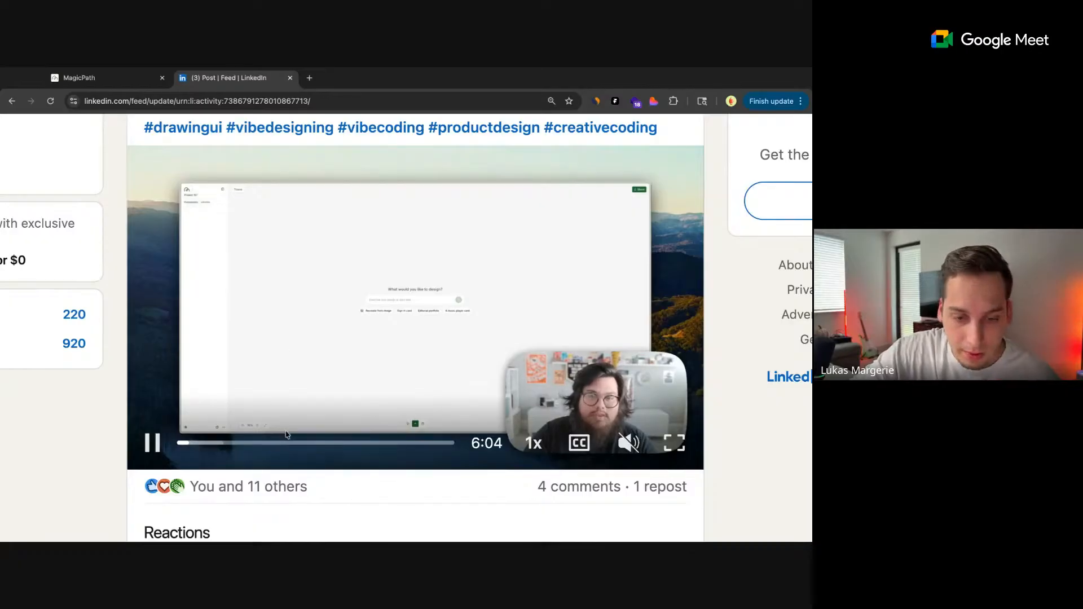
# - Skip the muted demo video to the part with the sketched chat screens and pause it there
pyautogui.click(329, 444)
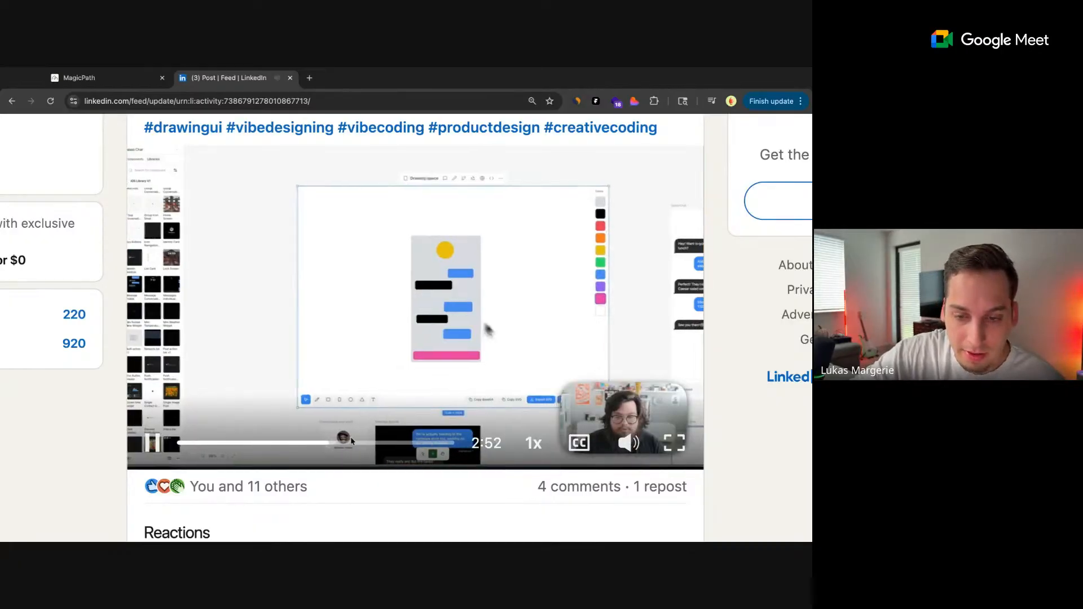
pyautogui.click(628, 443)
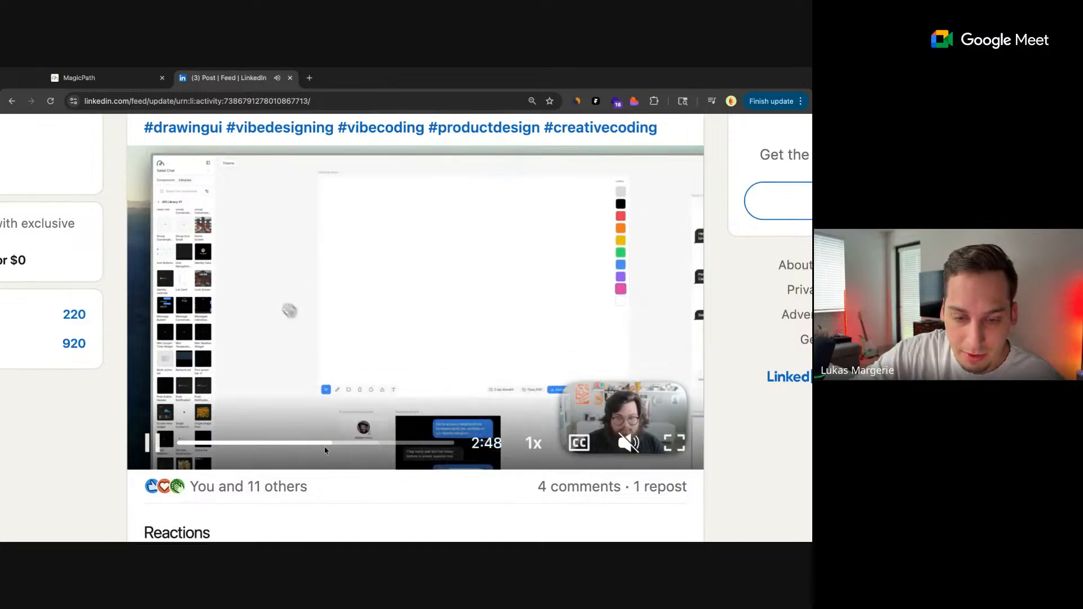
pyautogui.click(323, 444)
pyautogui.moveTo(324, 447); pyautogui.dragTo(304, 448)
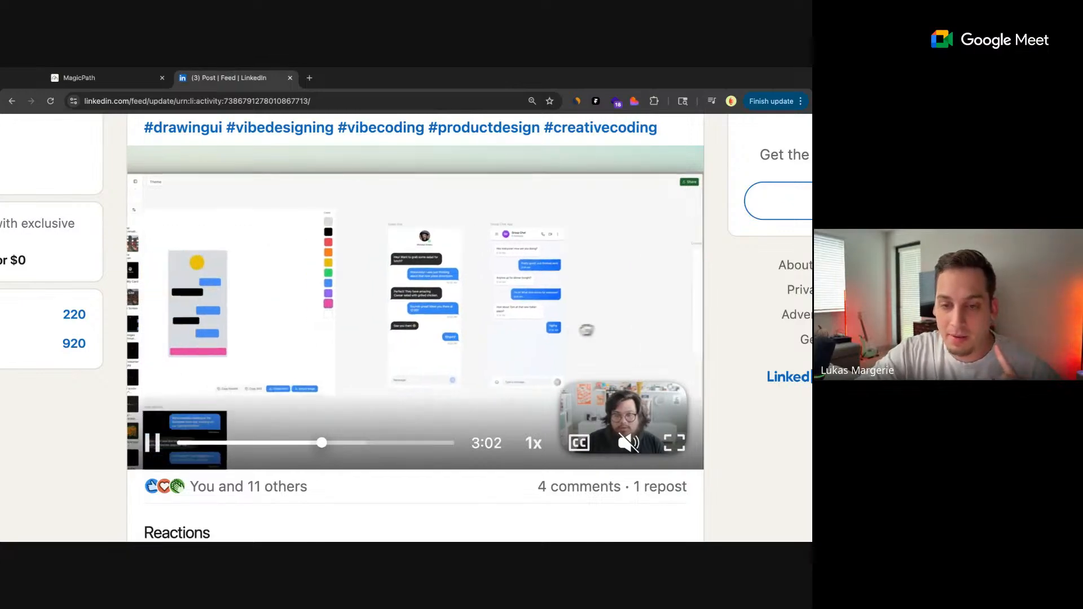
pyautogui.press('space')
pyautogui.click(321, 443)
pyautogui.click(153, 443)
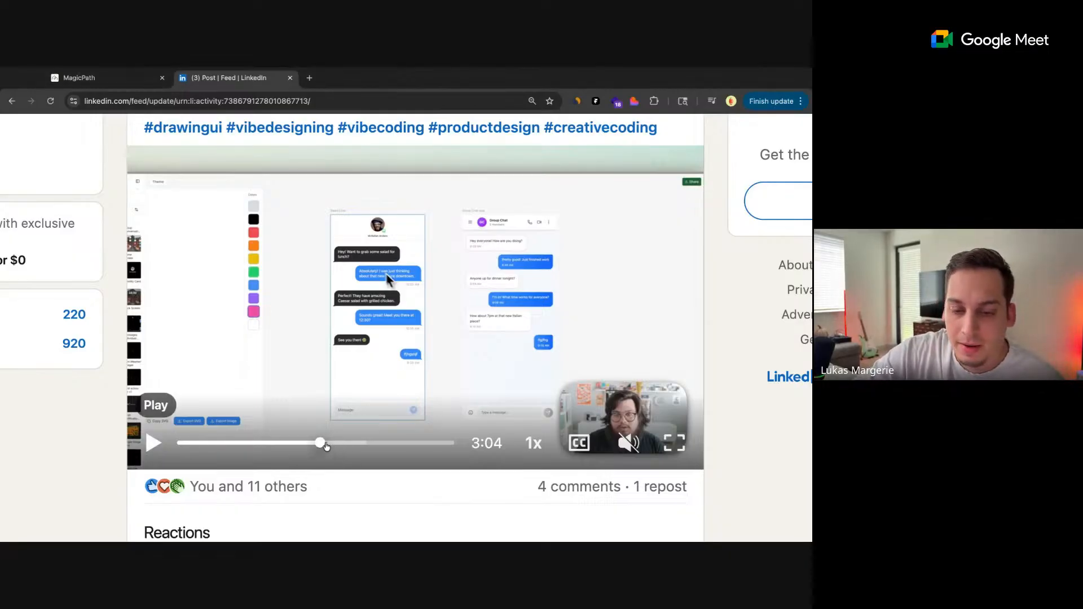
# - Scrub the paused video through the annotated pink-circle avatar sketch to the moment where its SVG is copied
pyautogui.hscroll(10, 326, 446)
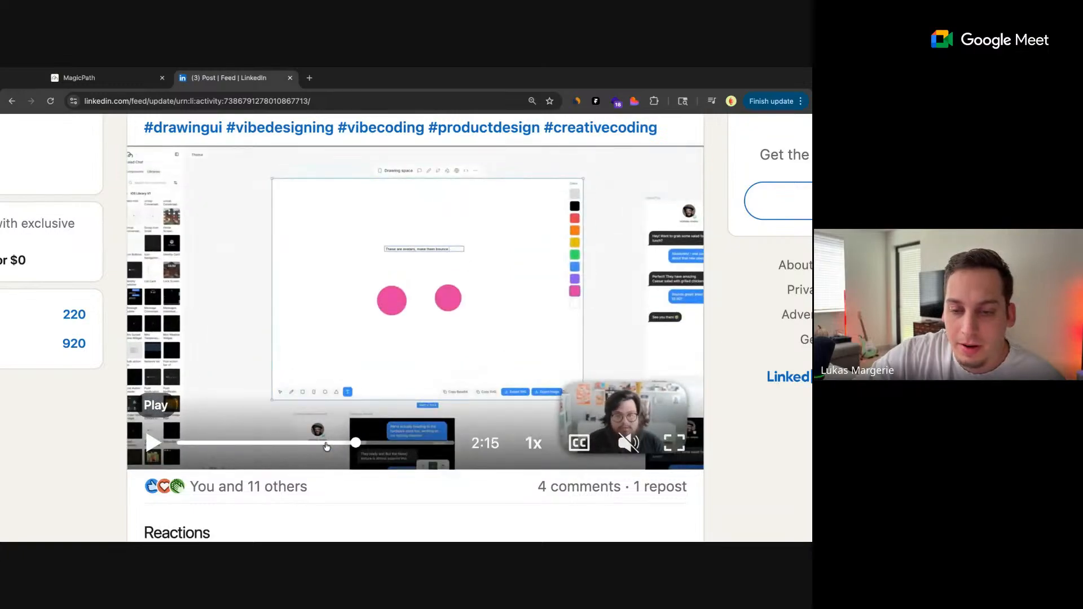
pyautogui.hscroll(5, 326, 447)
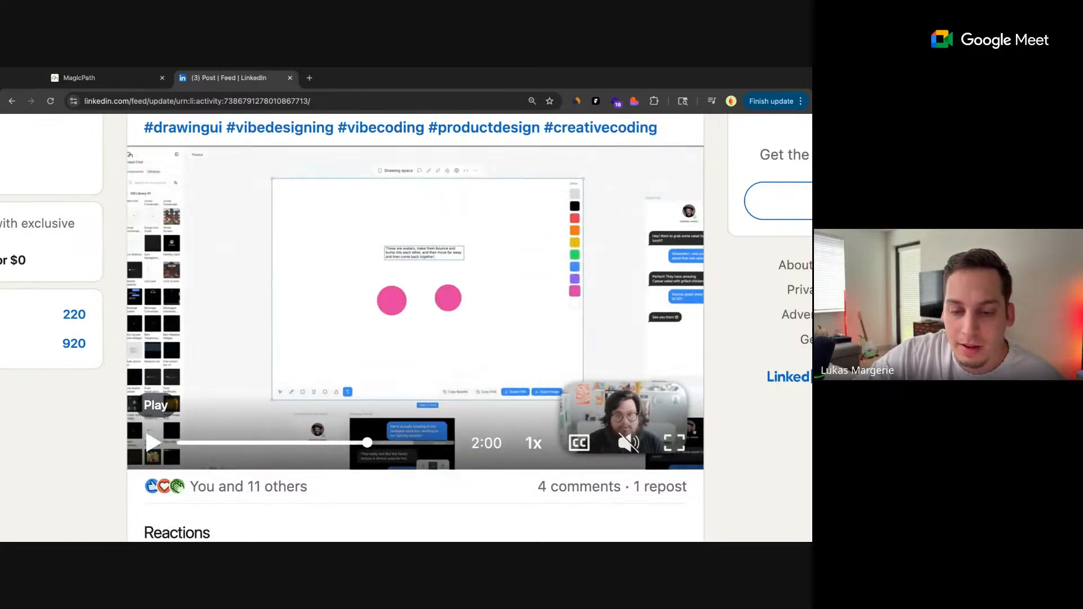
pyautogui.hscroll(4, 326, 447)
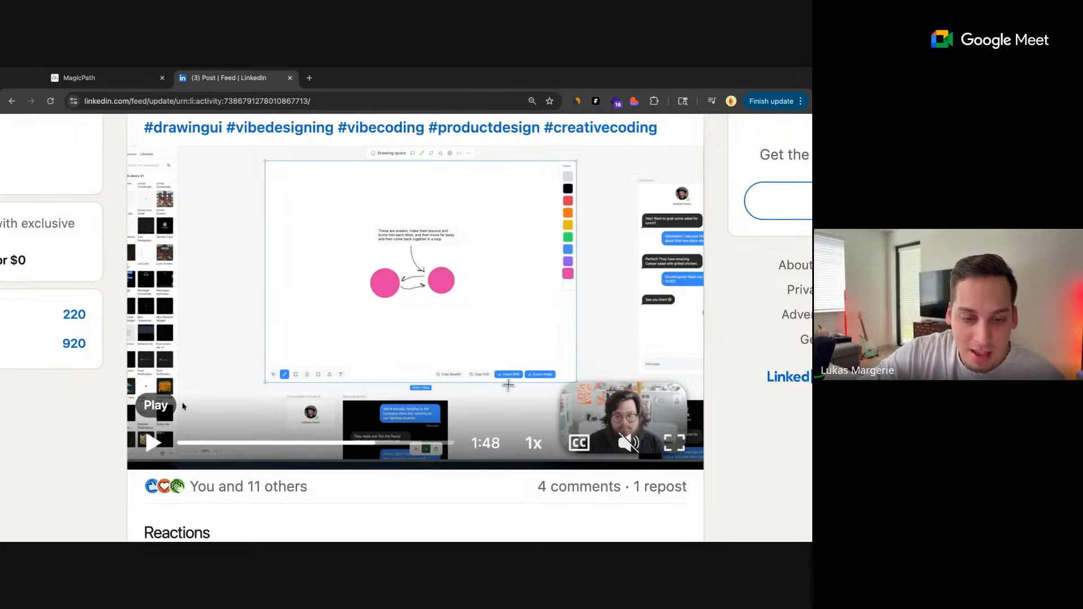
pyautogui.scroll(3, 422, 261)
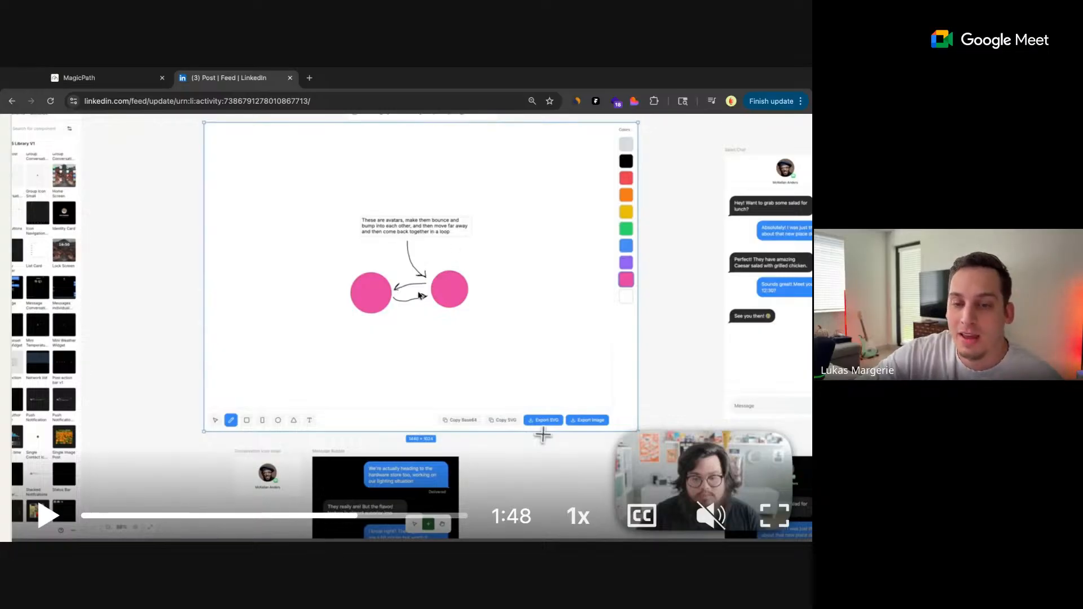
pyautogui.scroll(-1, 418, 295)
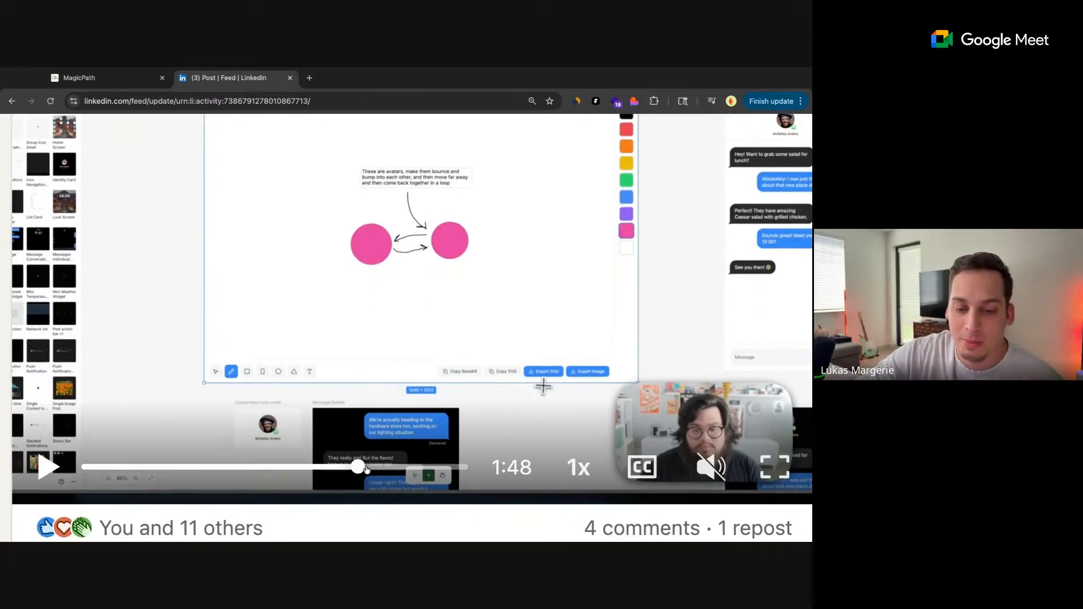
pyautogui.click(383, 467)
pyautogui.click(368, 468)
pyautogui.moveTo(367, 468); pyautogui.dragTo(358, 468)
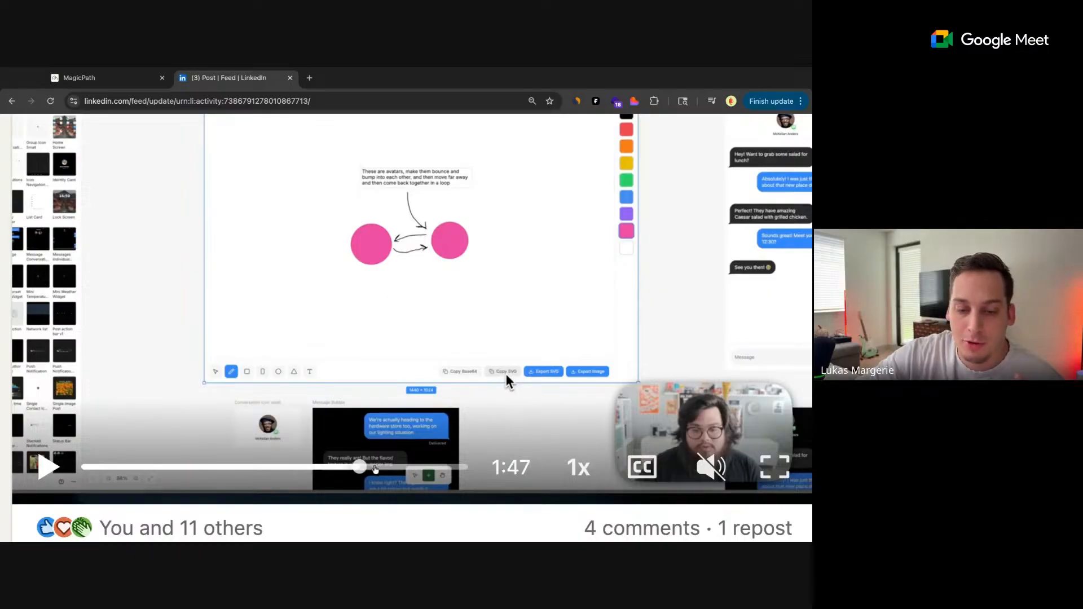
# - Scrub through the avatar prompt and the generated interactions, then play the video's closing part briefly and pause it
pyautogui.moveTo(361, 468); pyautogui.dragTo(401, 467)
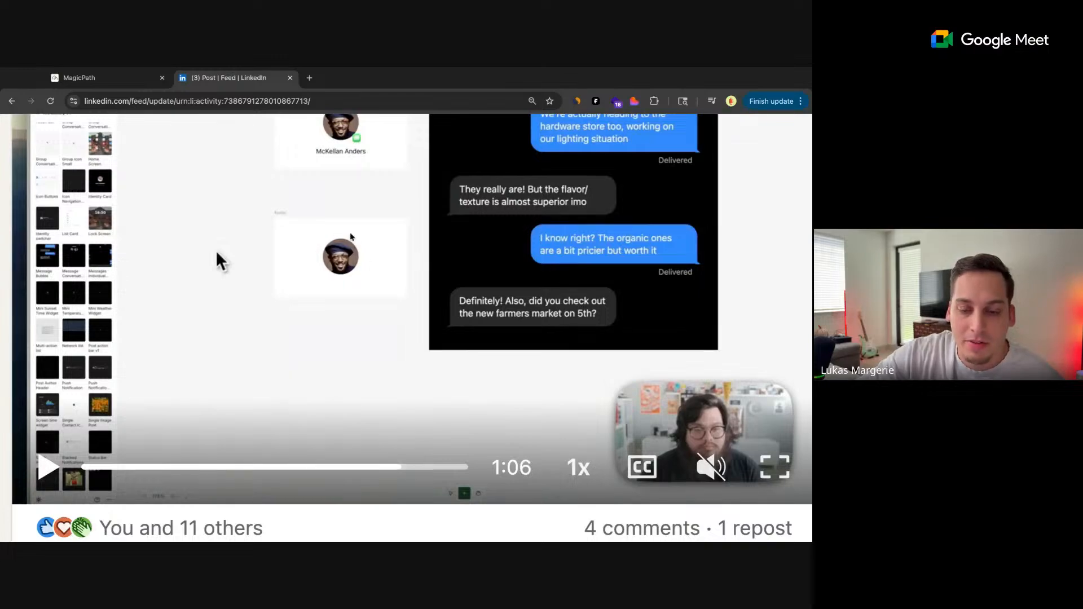
pyautogui.moveTo(409, 469); pyautogui.dragTo(422, 467)
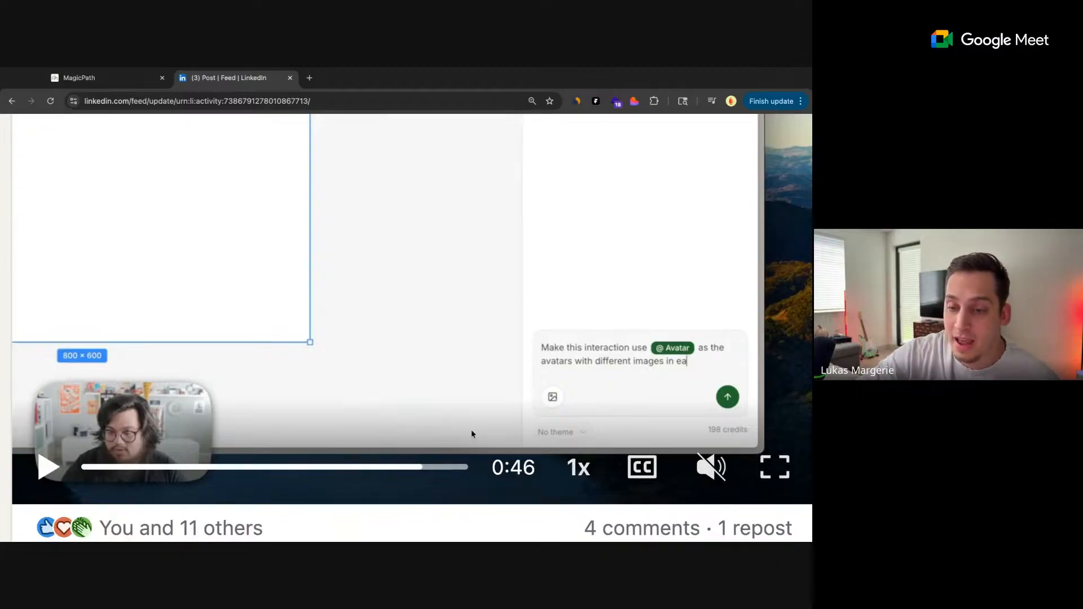
pyautogui.click(427, 468)
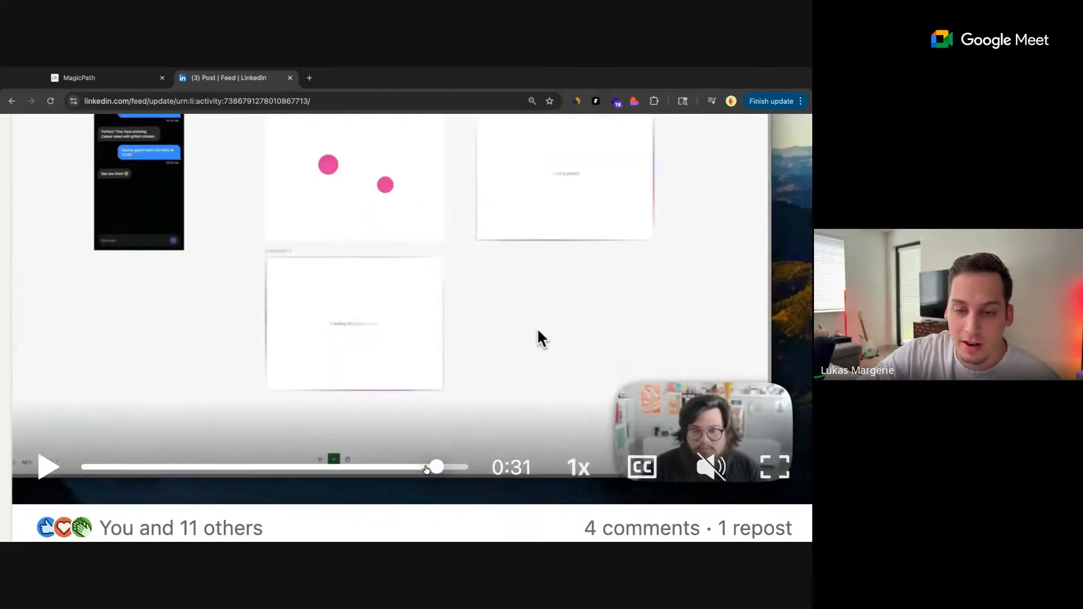
pyautogui.moveTo(427, 467); pyautogui.dragTo(451, 468)
pyautogui.click(48, 468)
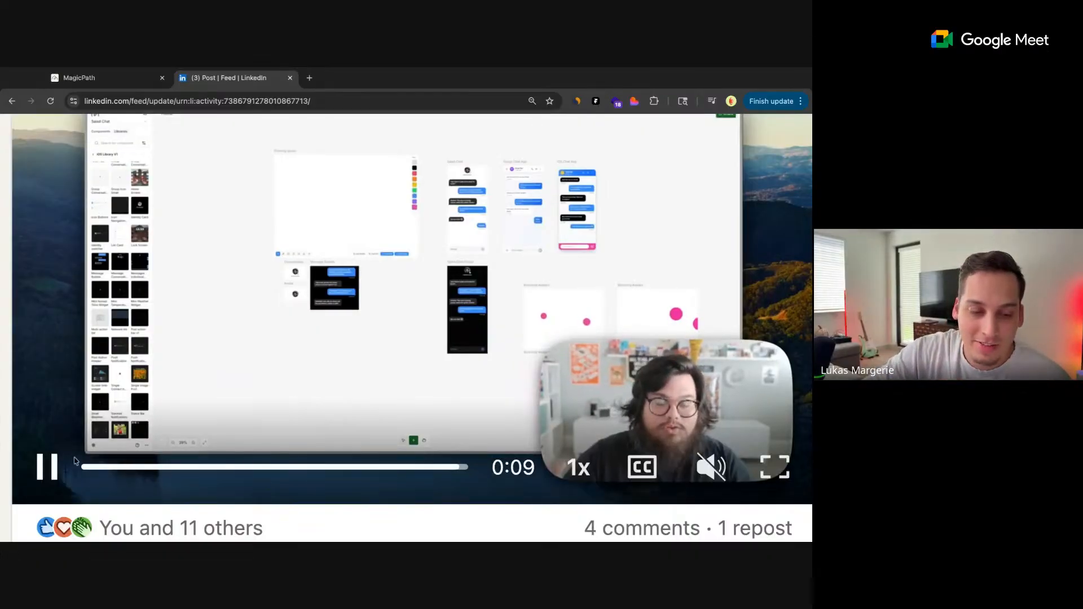
pyautogui.click(49, 468)
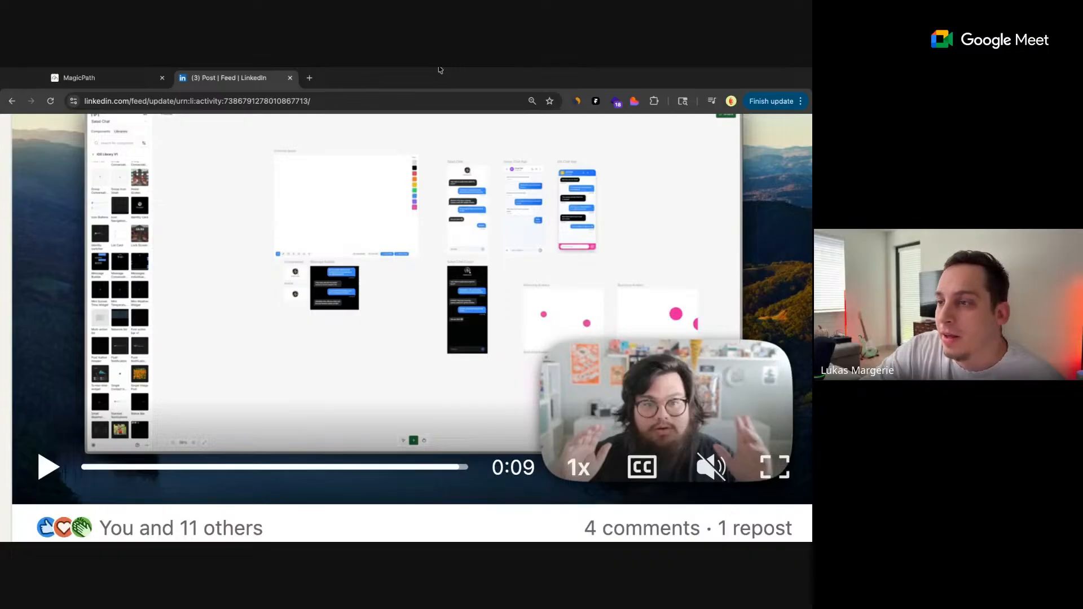
# - Open the shared MagicPath drawing space project from its copied link with the access token, and close the other MagicPath page
pyautogui.press('super+Tab')
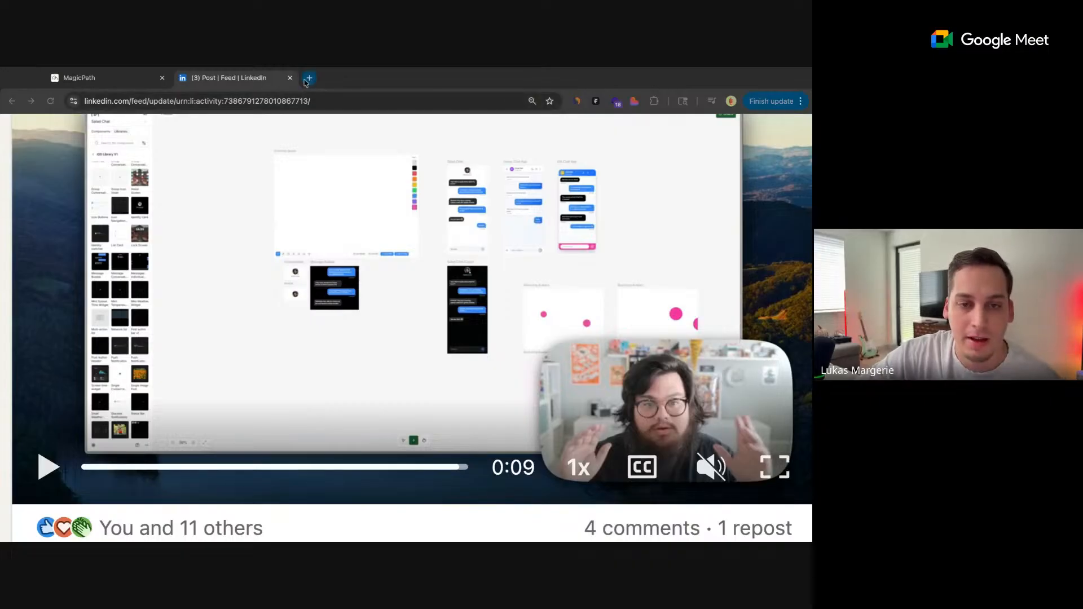
pyautogui.click(253, 104)
pyautogui.hotkey('ctrl', 'v')
pyautogui.press('Return')
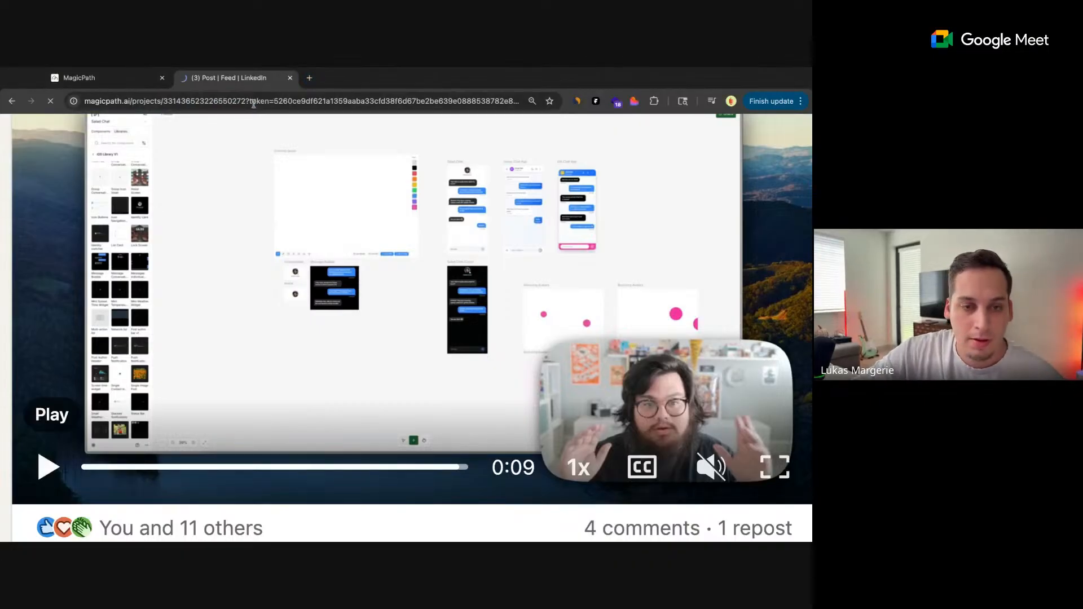
pyautogui.click(162, 79)
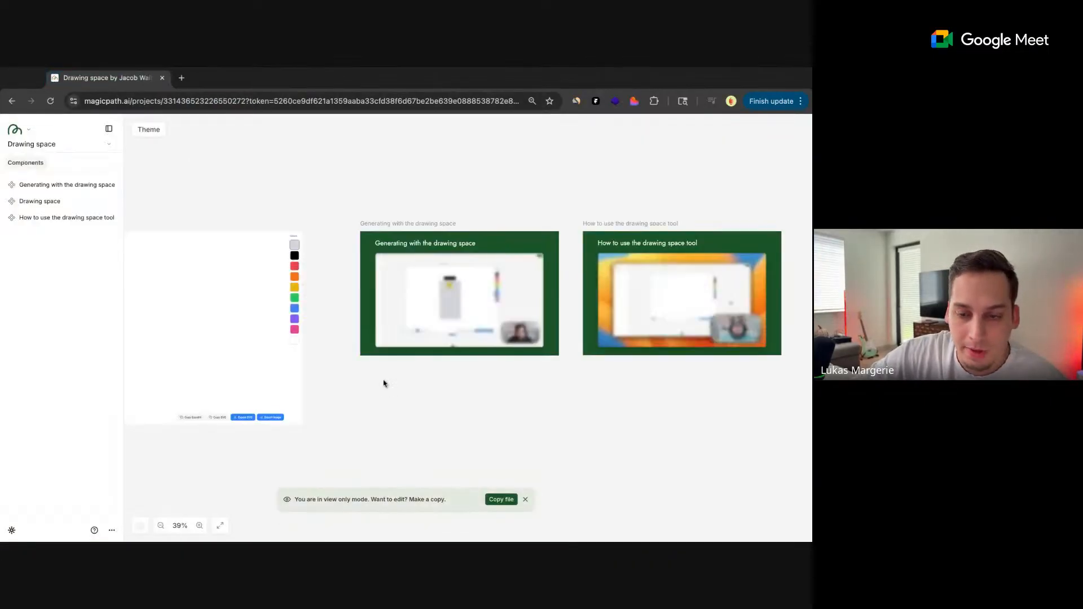
# - Make an editable copy of the view-only drawing space file
pyautogui.hscroll(-2, 361, 336)
pyautogui.hscroll(-2, 356, 337)
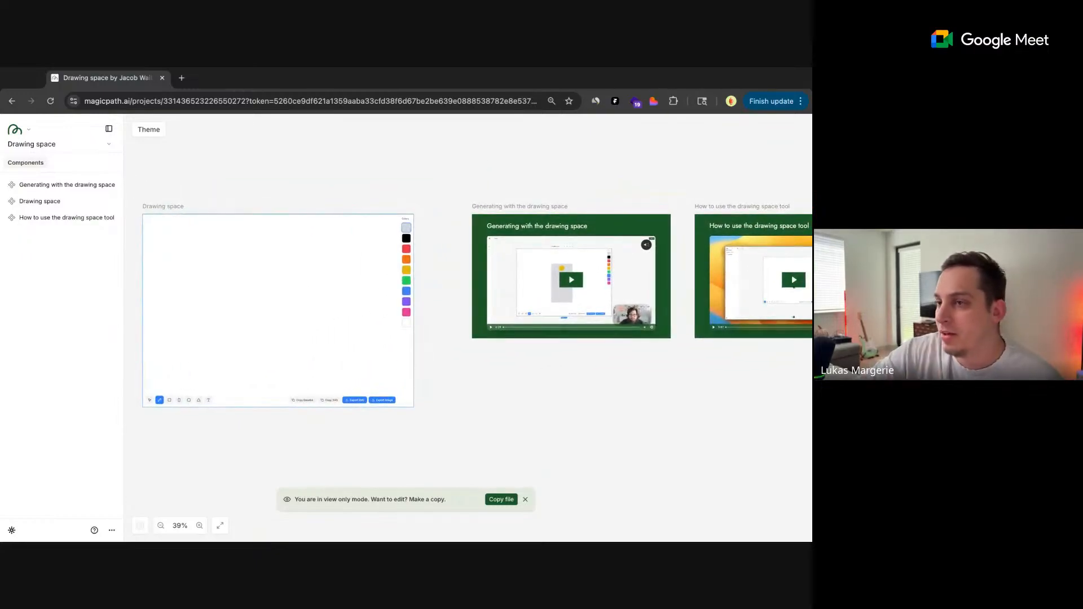
pyautogui.click(500, 500)
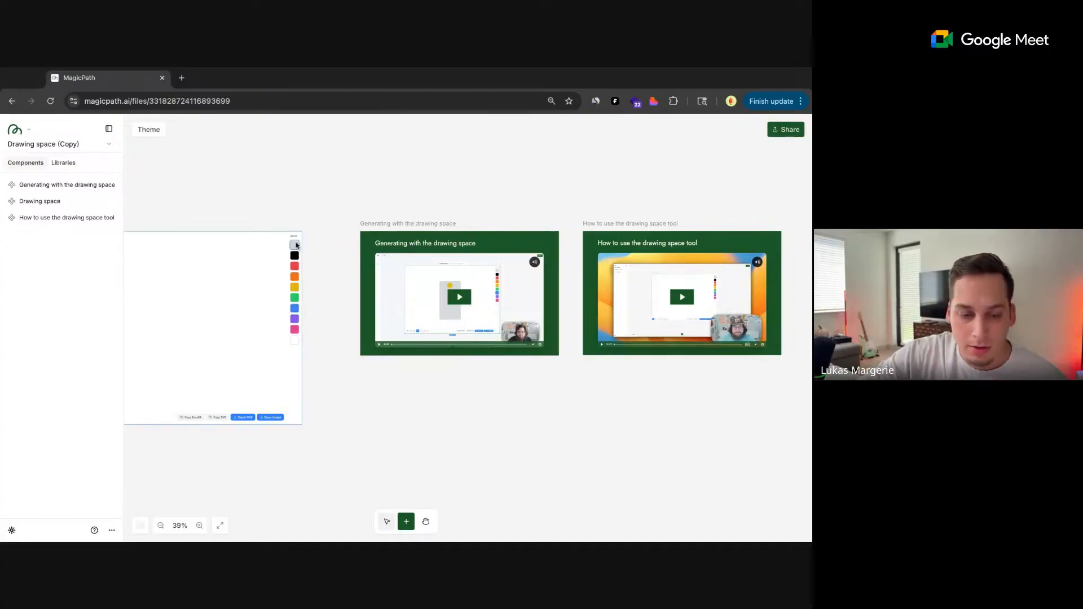
pyautogui.hscroll(-5, 329, 259)
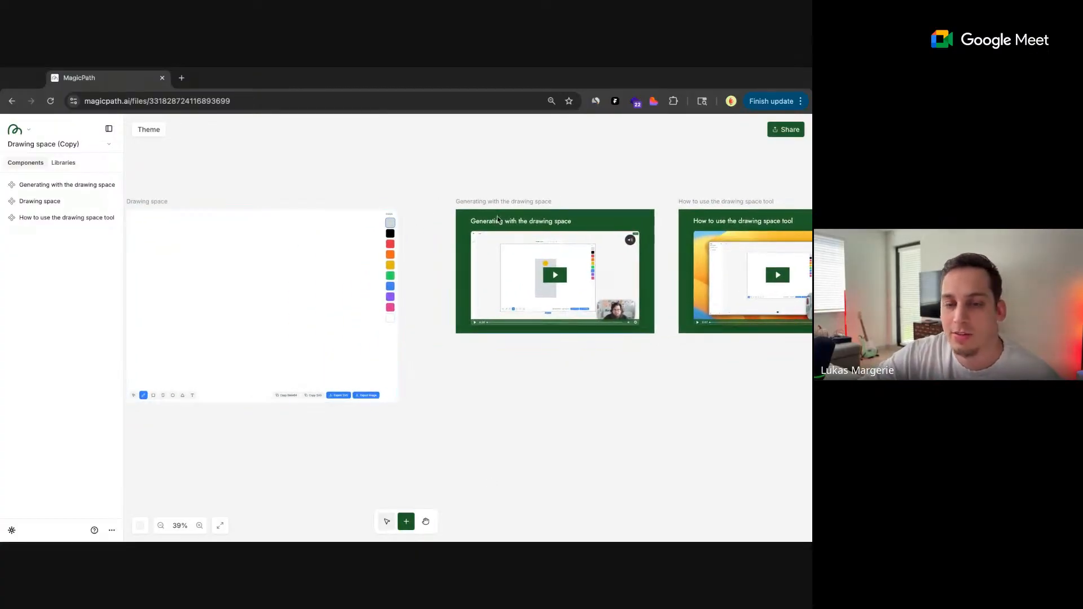
# - Rename the copied file as "Drawing space (Streaming)"
pyautogui.click(480, 246)
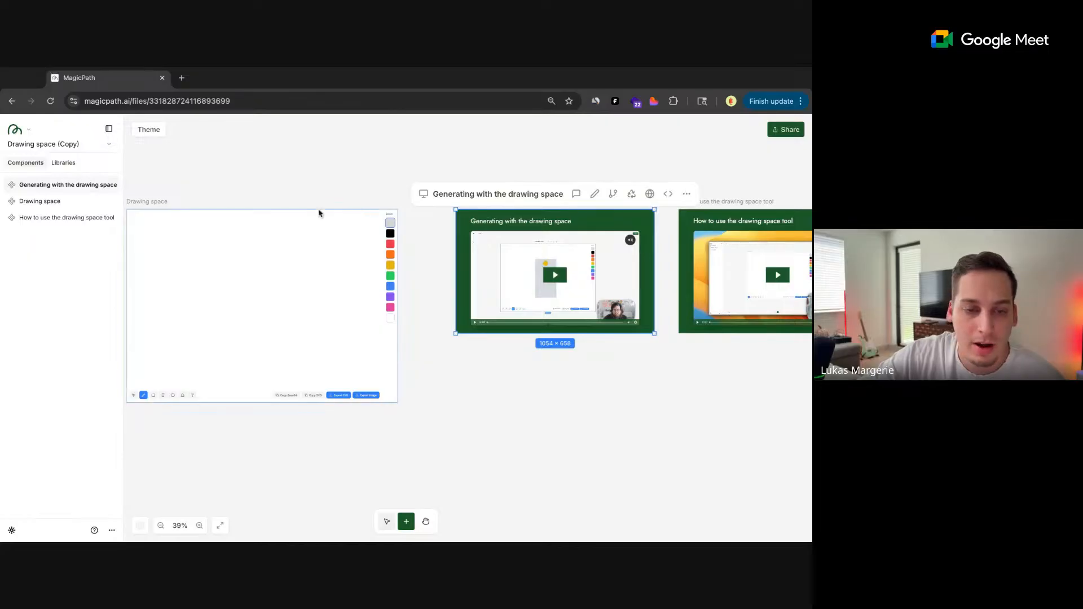
pyautogui.click(108, 145)
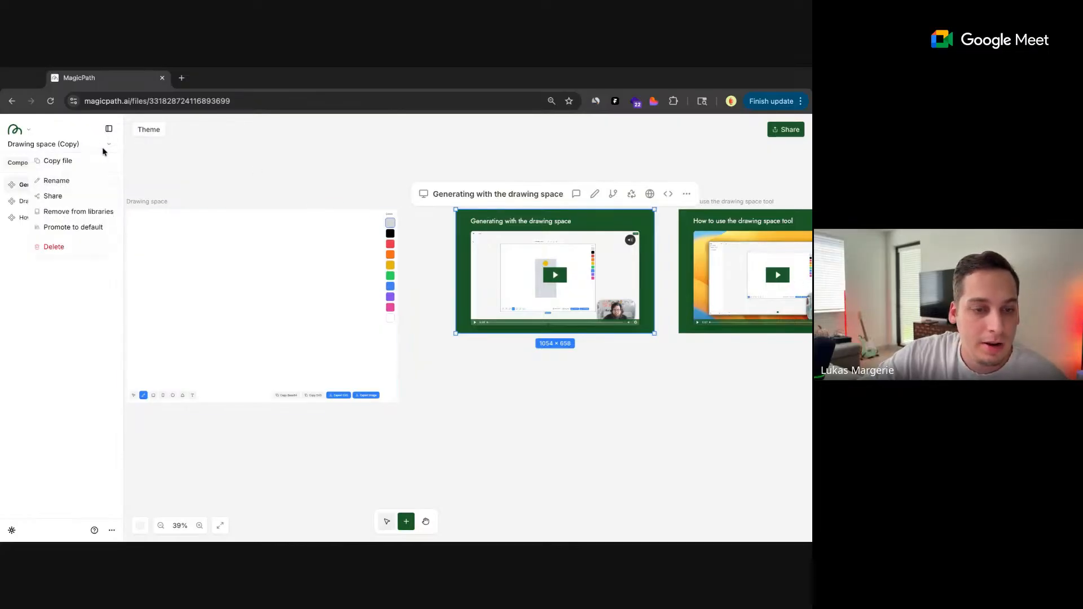
pyautogui.click(74, 170)
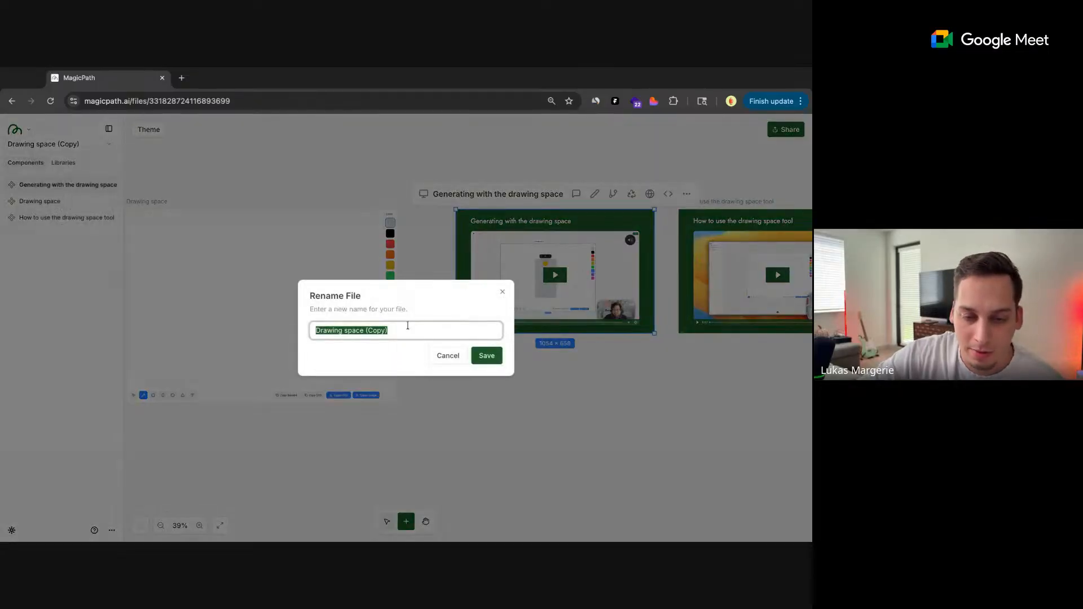
pyautogui.click(404, 329)
pyautogui.moveTo(389, 331); pyautogui.dragTo(368, 332)
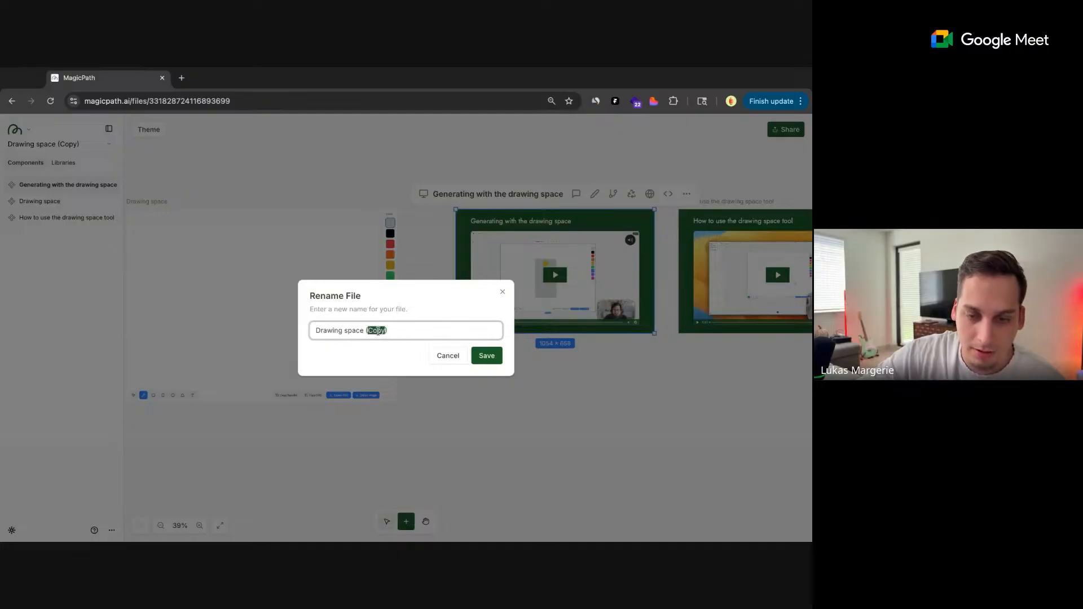
pyautogui.write('Stream')
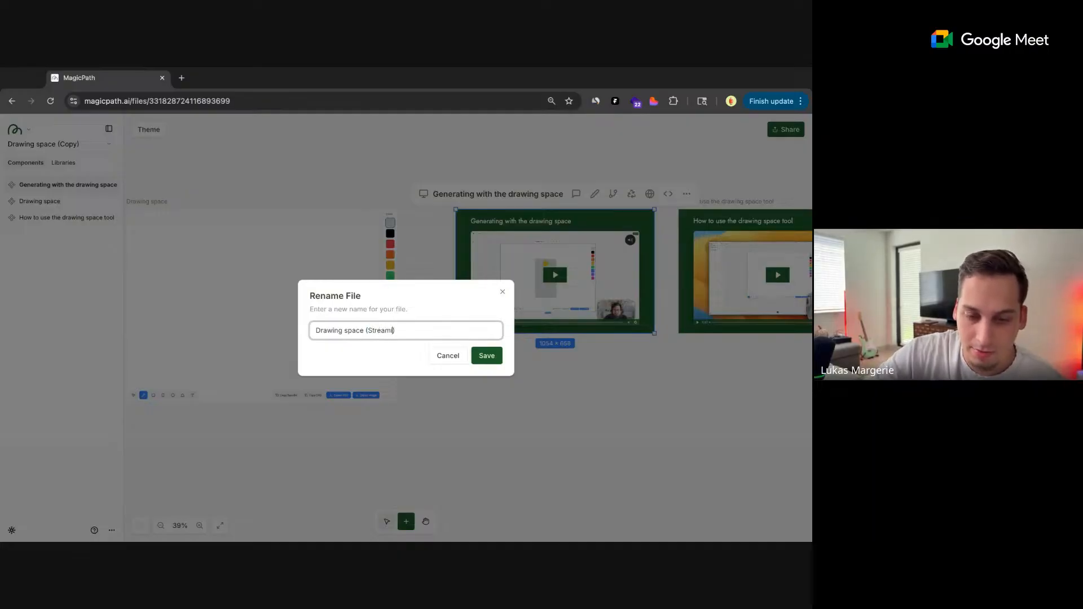
pyautogui.write('ing')
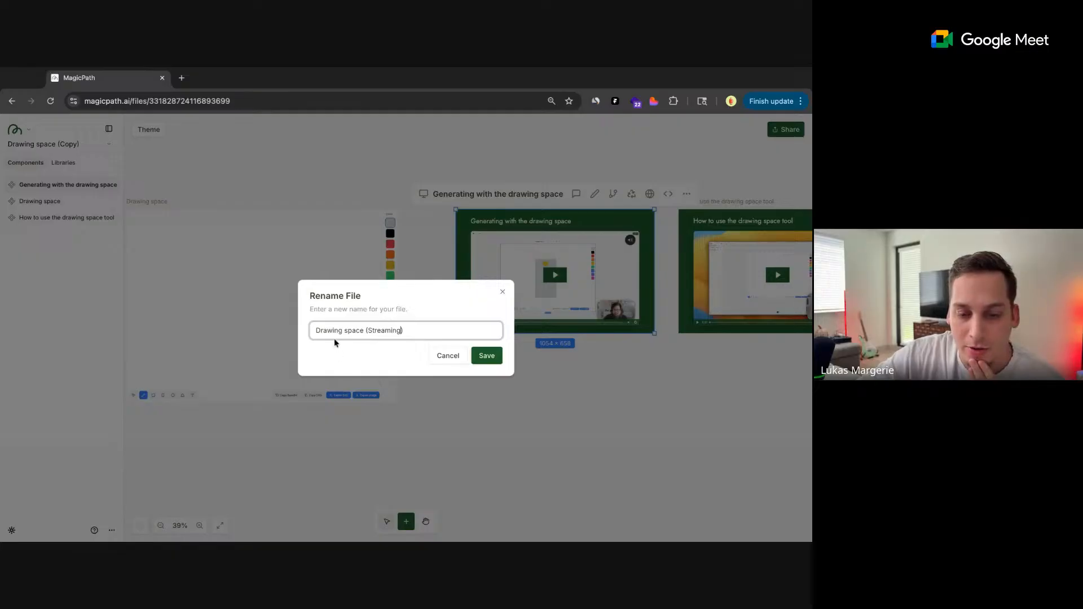
pyautogui.click(489, 356)
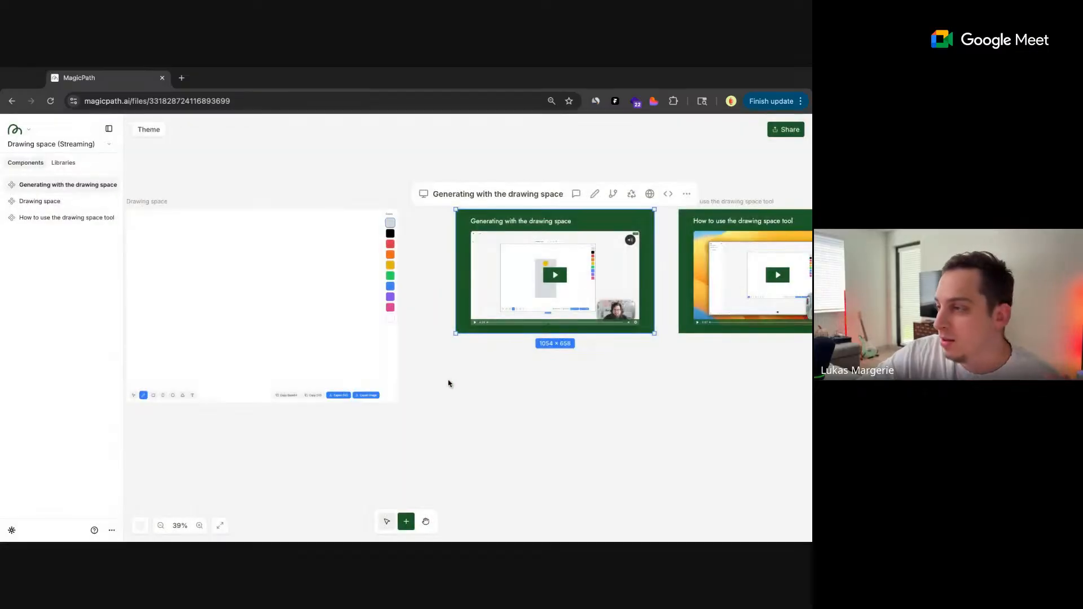
# - Examine the drawing space component and the two tutorial video components, and select "How to use the drawing space tool"
pyautogui.hscroll(1, 450, 384)
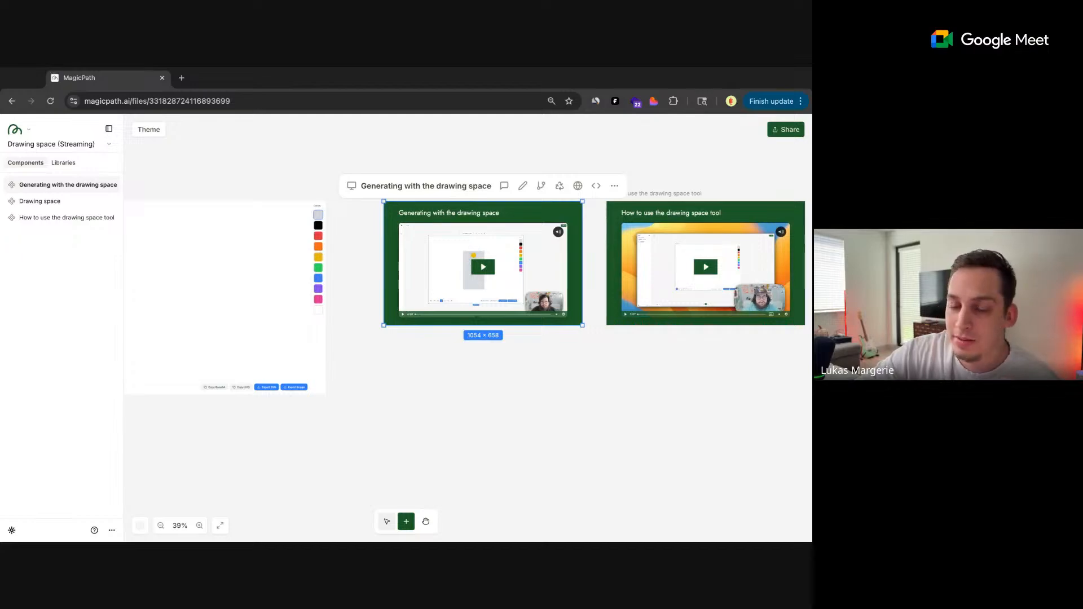
pyautogui.click(542, 369)
pyautogui.hscroll(-2, 390, 348)
pyautogui.hscroll(1, 389, 348)
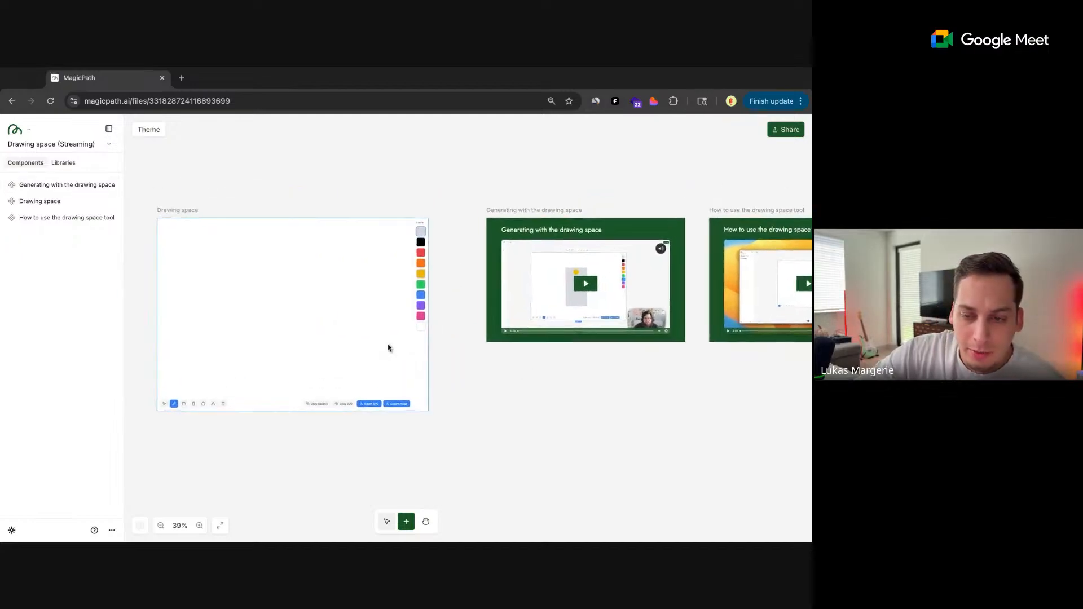
pyautogui.scroll(1, 389, 349)
pyautogui.scroll(-2, 454, 289)
pyautogui.hscroll(2, 446, 281)
pyautogui.scroll(2, 568, 221)
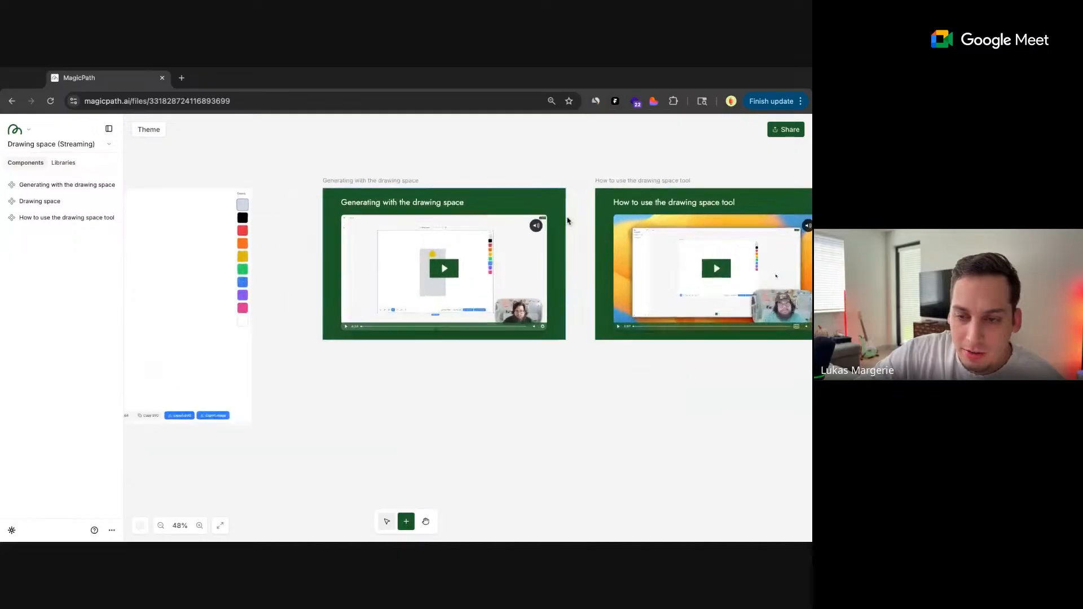
pyautogui.scroll(2, 568, 226)
pyautogui.hscroll(3, 569, 252)
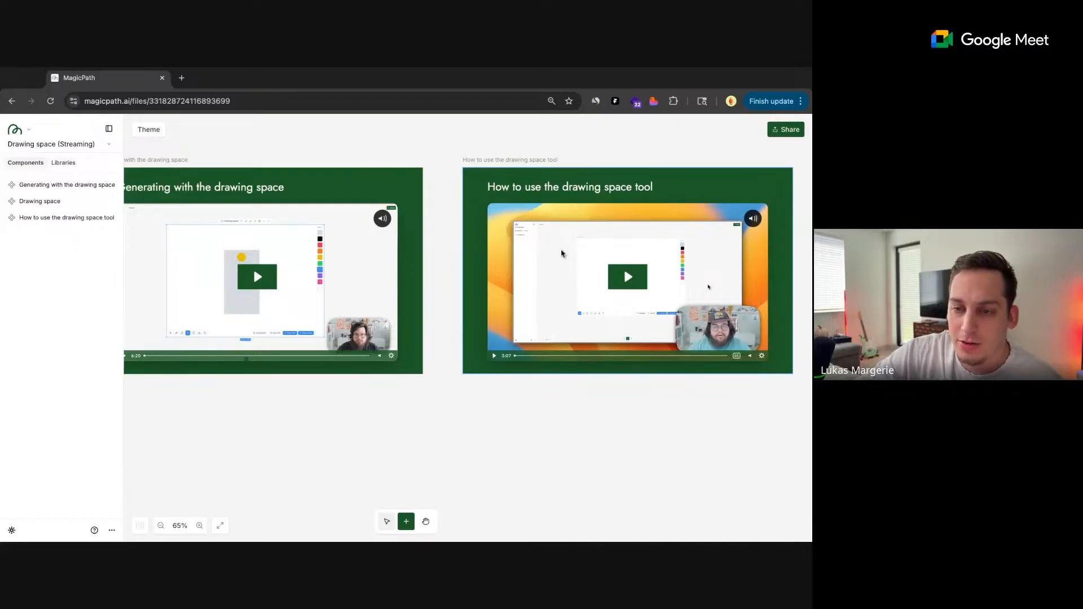
pyautogui.click(579, 341)
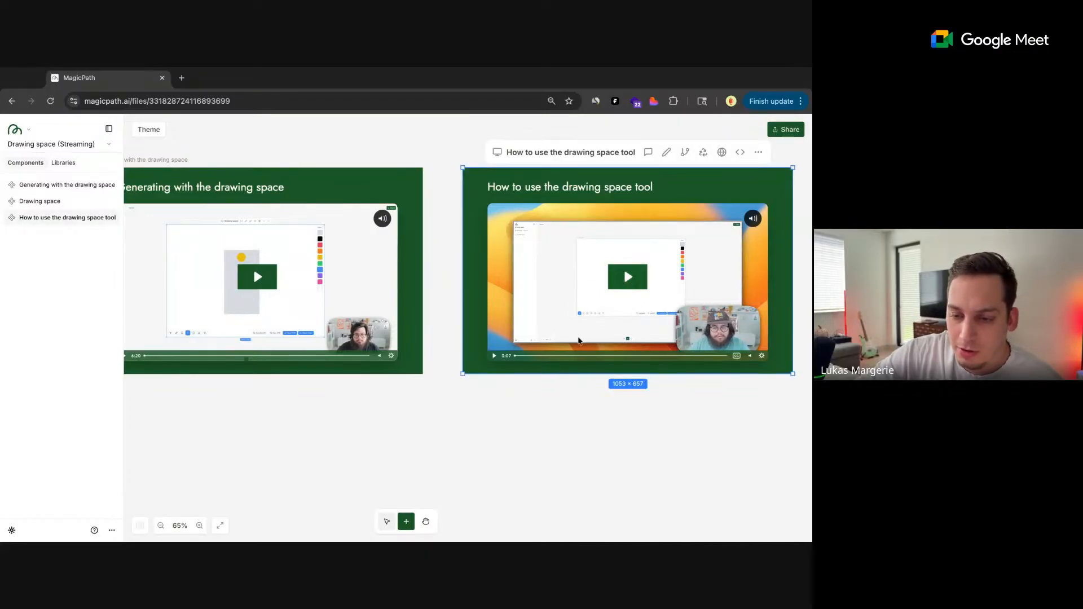
# - Play the "How to use the drawing space tool" video and skim through its second half
pyautogui.click(586, 357)
pyautogui.click(676, 357)
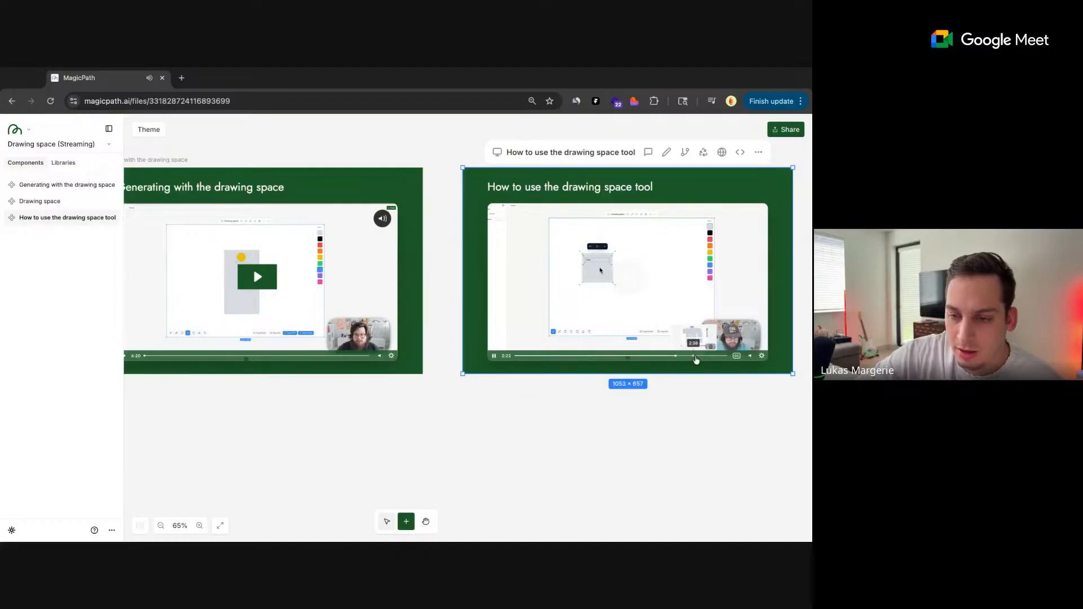
pyautogui.click(696, 359)
pyautogui.click(716, 359)
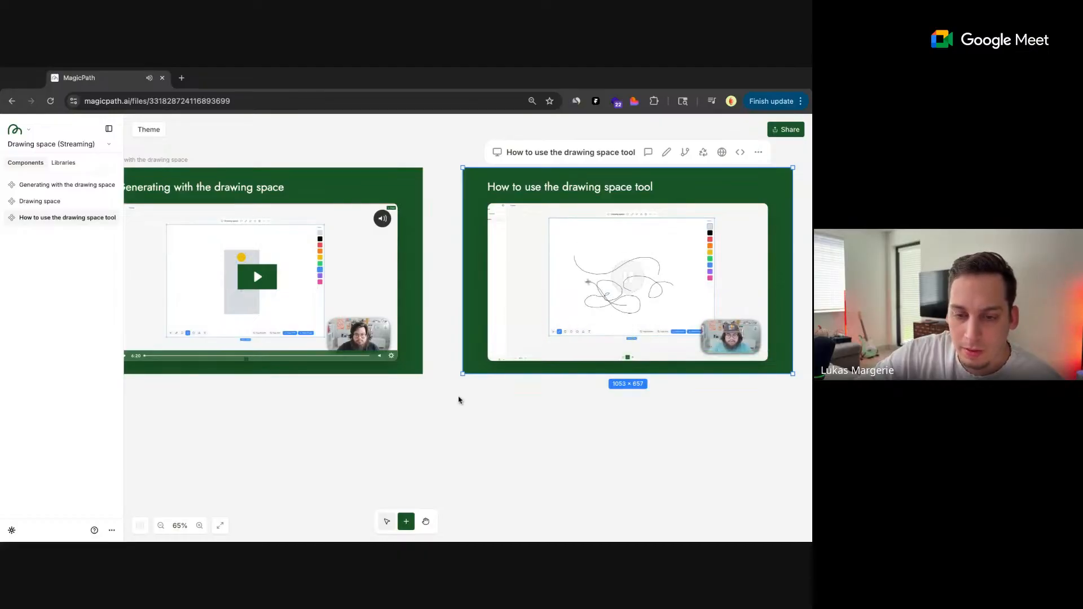
# - Play the "Generating with the drawing space" video, skim through its different sections, and pause it
pyautogui.hscroll(-3, 458, 400)
pyautogui.click(418, 391)
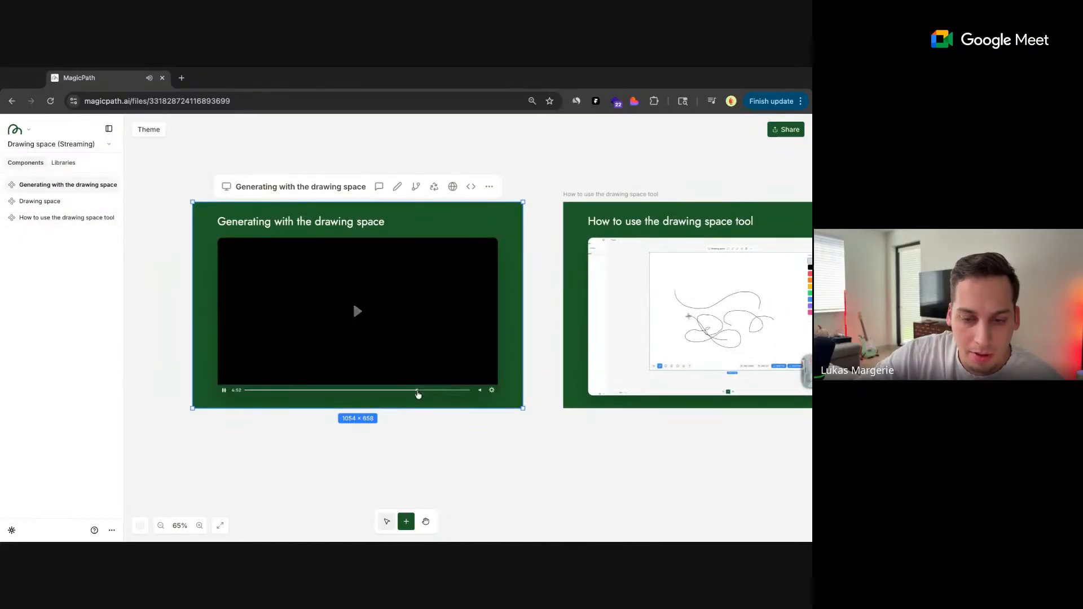
pyautogui.click(396, 391)
pyautogui.click(370, 391)
pyautogui.click(343, 391)
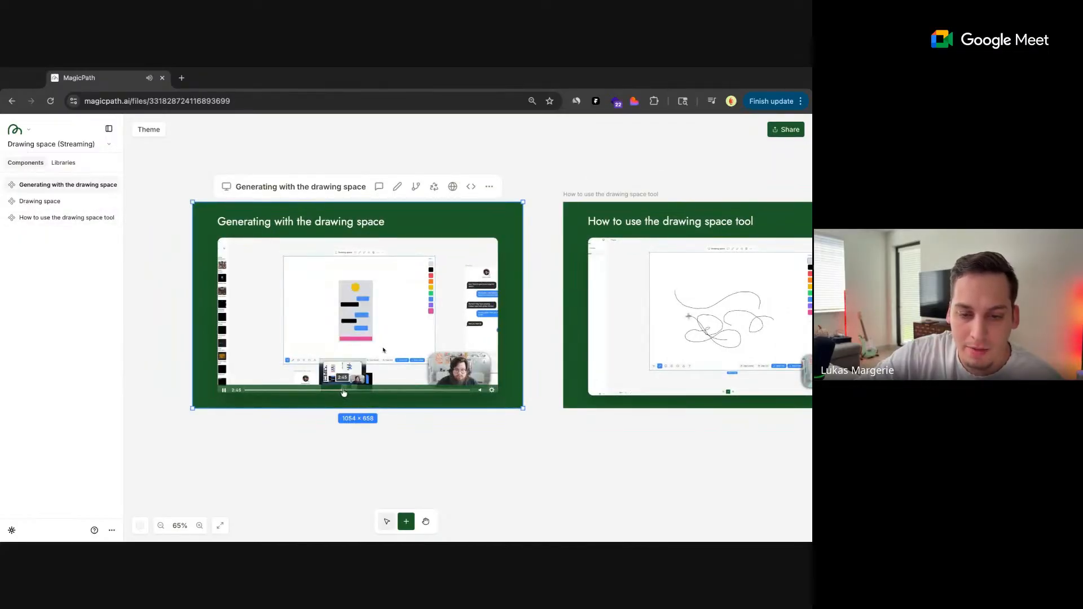
pyautogui.click(317, 391)
pyautogui.click(278, 392)
pyautogui.click(259, 392)
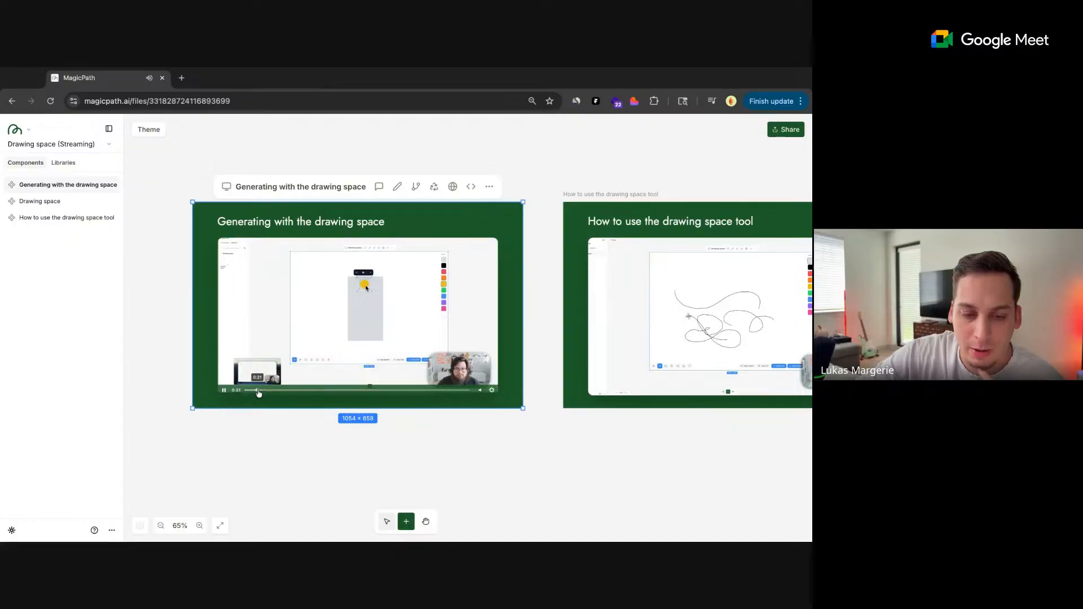
pyautogui.moveTo(259, 392); pyautogui.dragTo(434, 395)
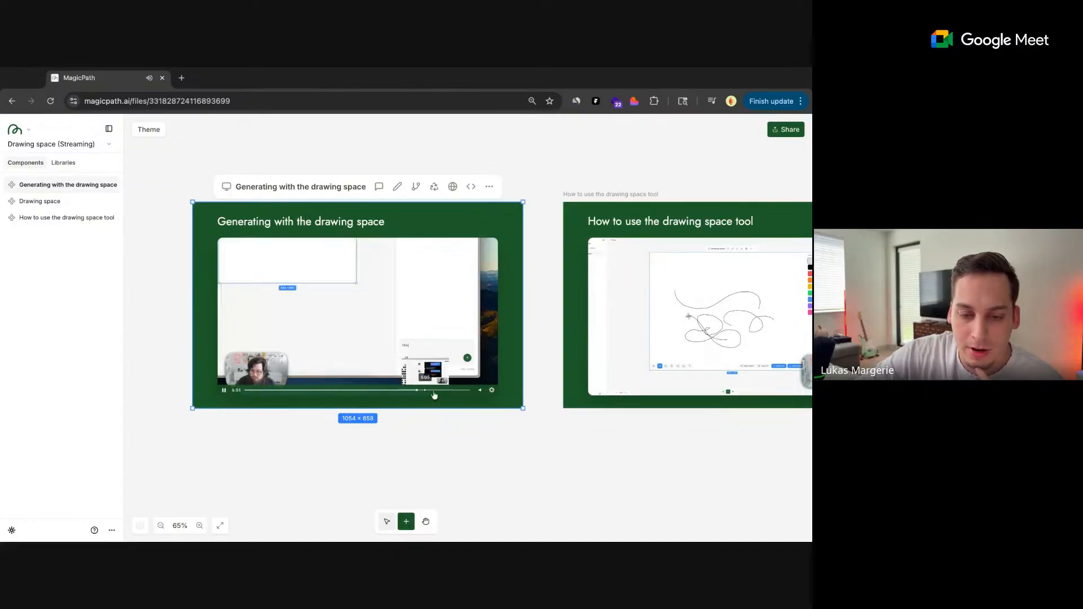
pyautogui.click(442, 392)
pyautogui.click(461, 392)
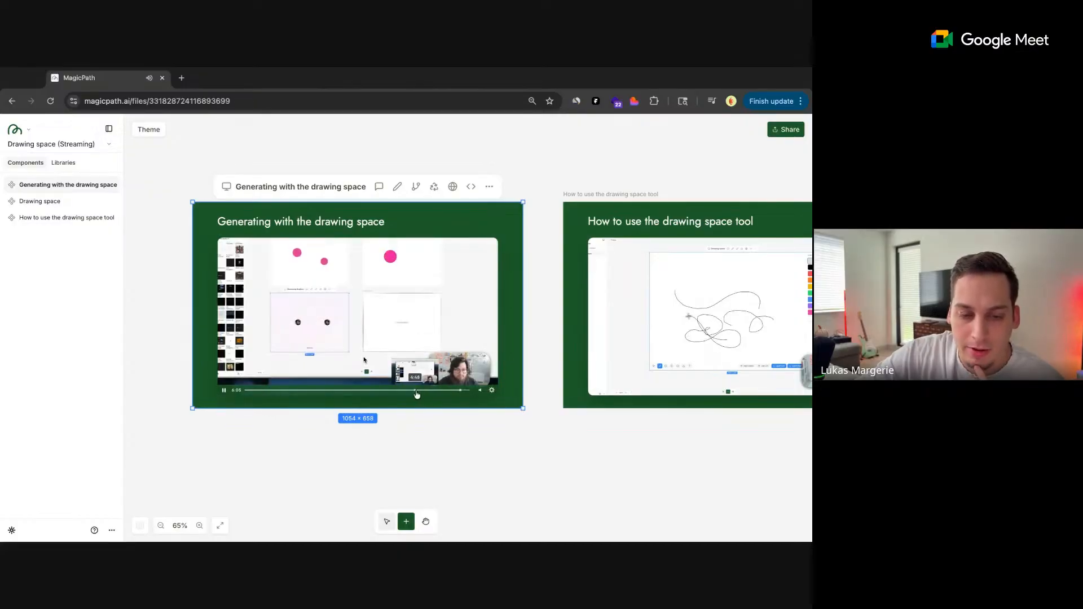
pyautogui.click(224, 391)
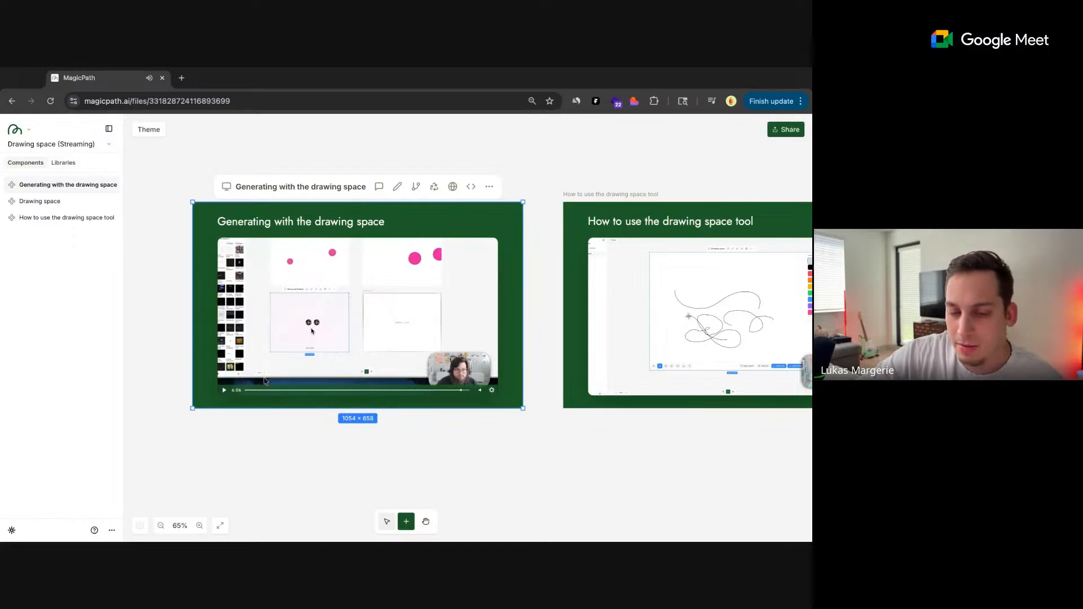
# - Delete the "Generating with the drawing space" component from the canvas
pyautogui.scroll(-5, 292, 484)
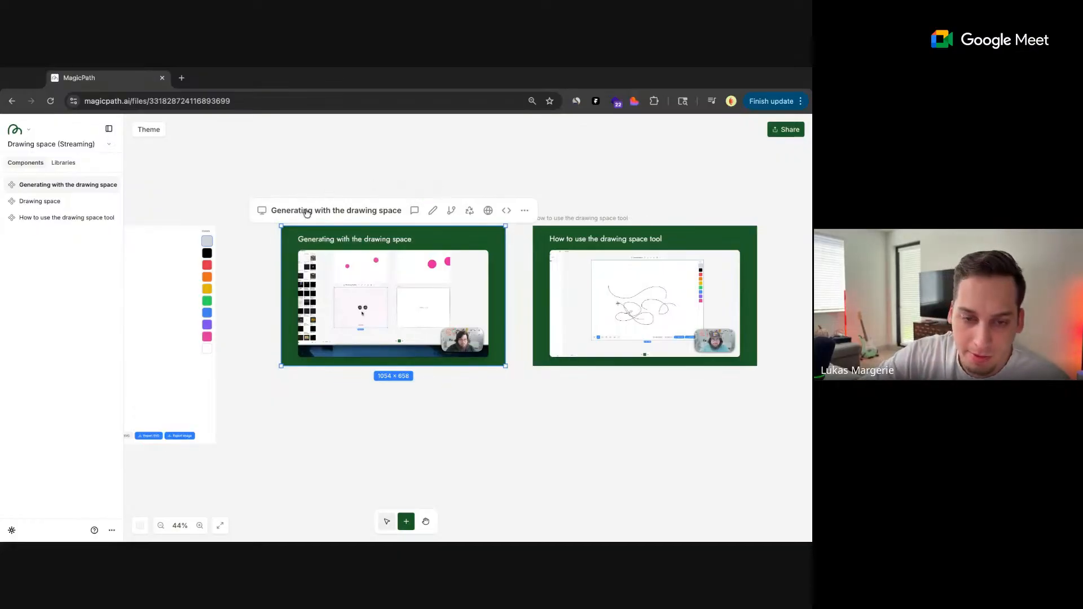
pyautogui.click(526, 212)
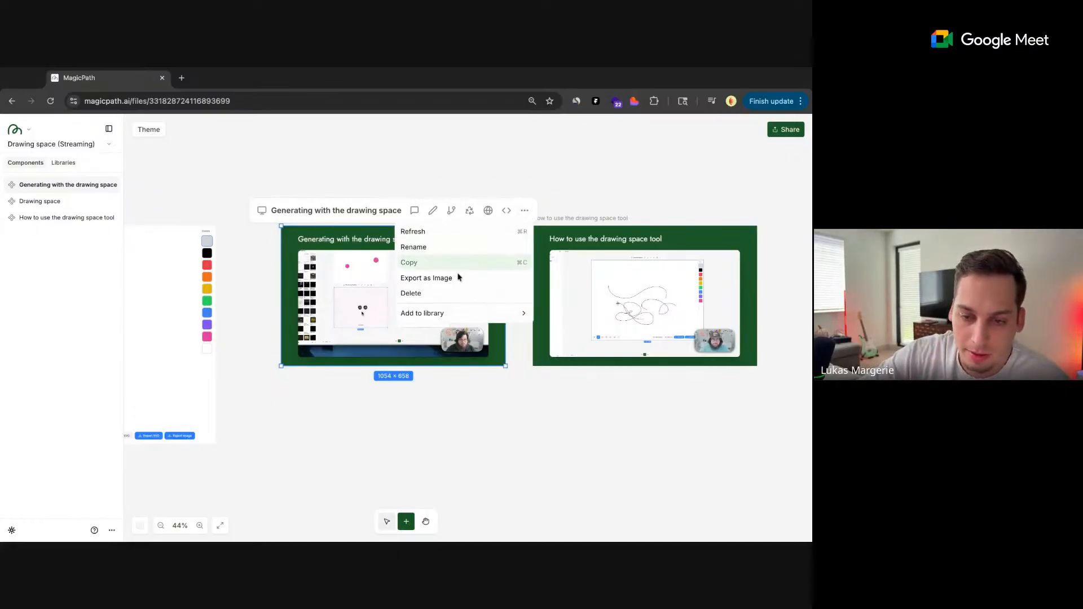
pyautogui.click(439, 295)
pyautogui.click(498, 357)
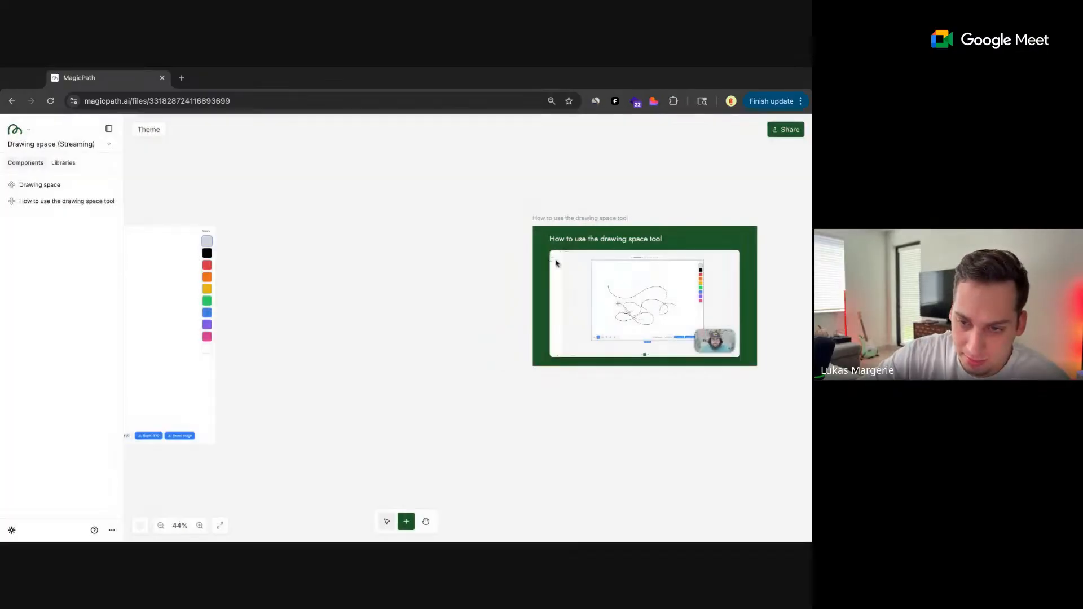
# - Move the "How to use the drawing space tool" component closer to the drawing space component
pyautogui.click(581, 218)
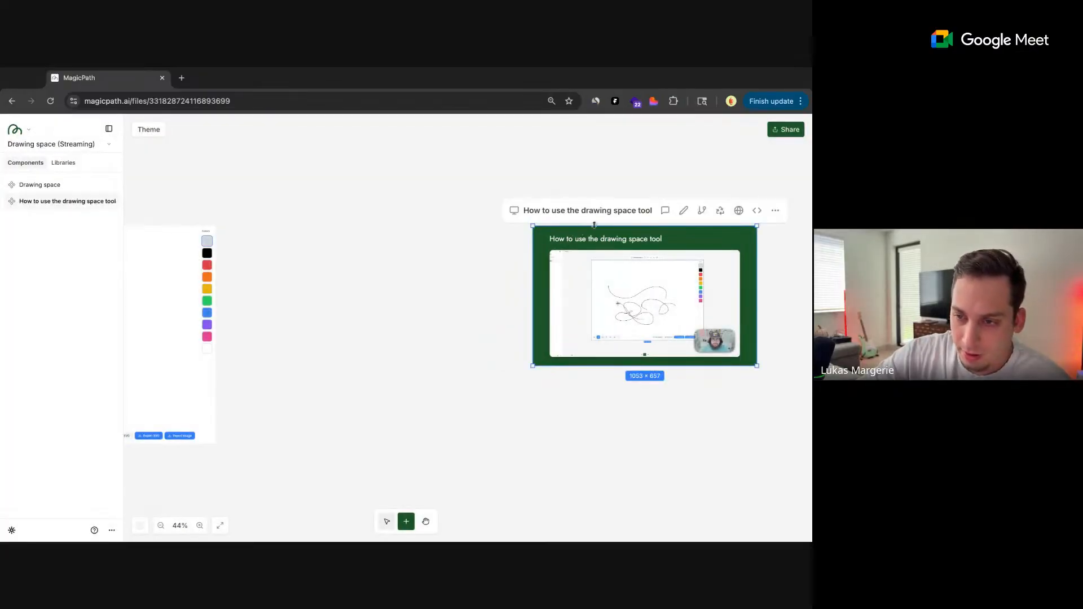
pyautogui.click(775, 211)
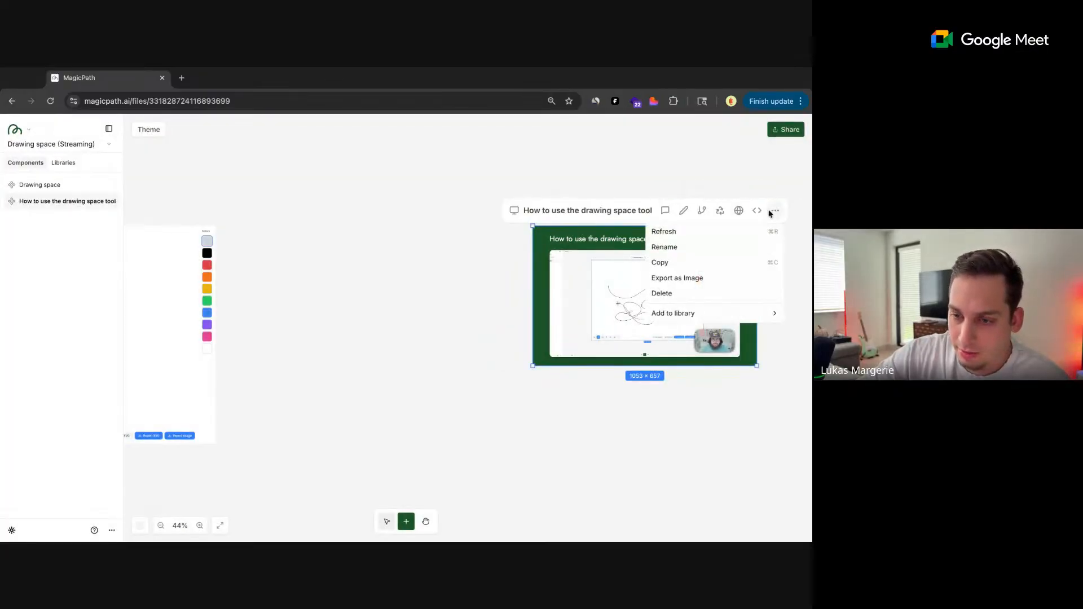
pyautogui.click(615, 218)
pyautogui.moveTo(618, 218); pyautogui.dragTo(351, 213)
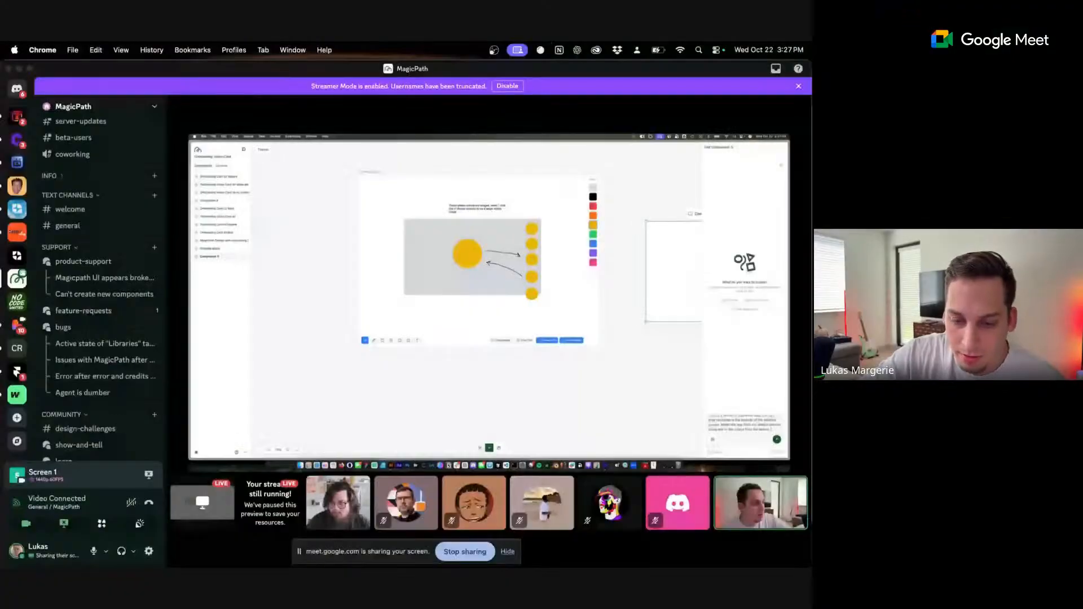
# - Show the shared stream of the Discord call in full screen and raise the system volume
pyautogui.click(647, 374)
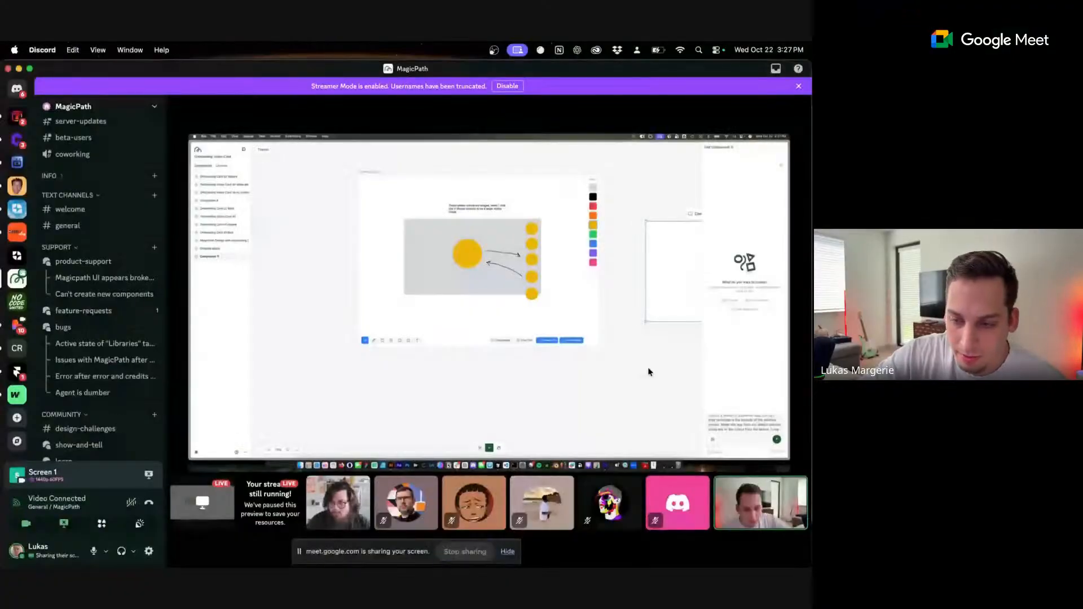
pyautogui.click(798, 550)
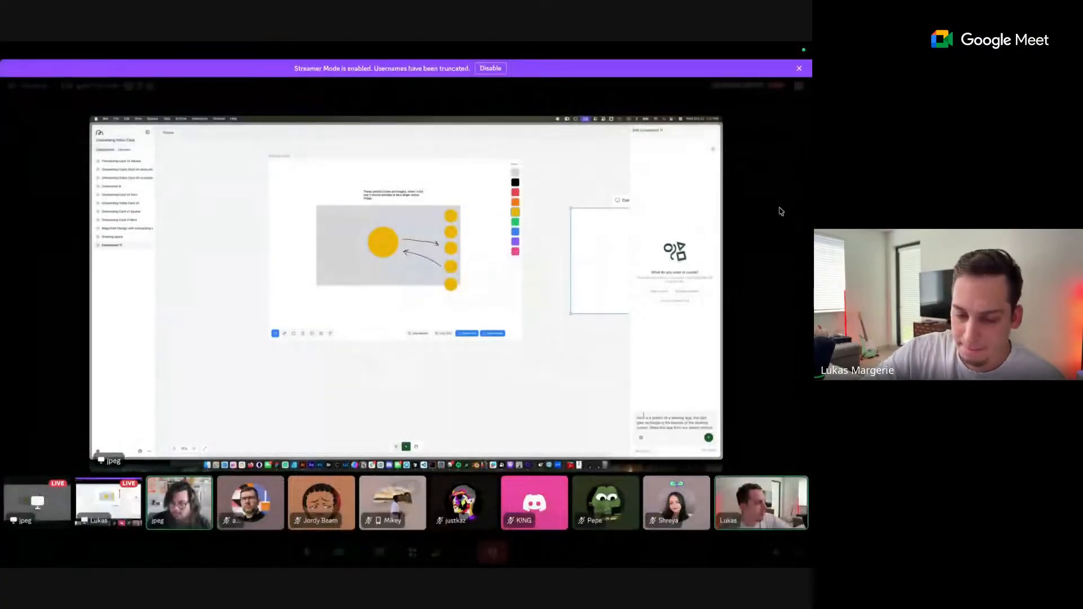
pyautogui.press('XF86AudioRaiseVolume')
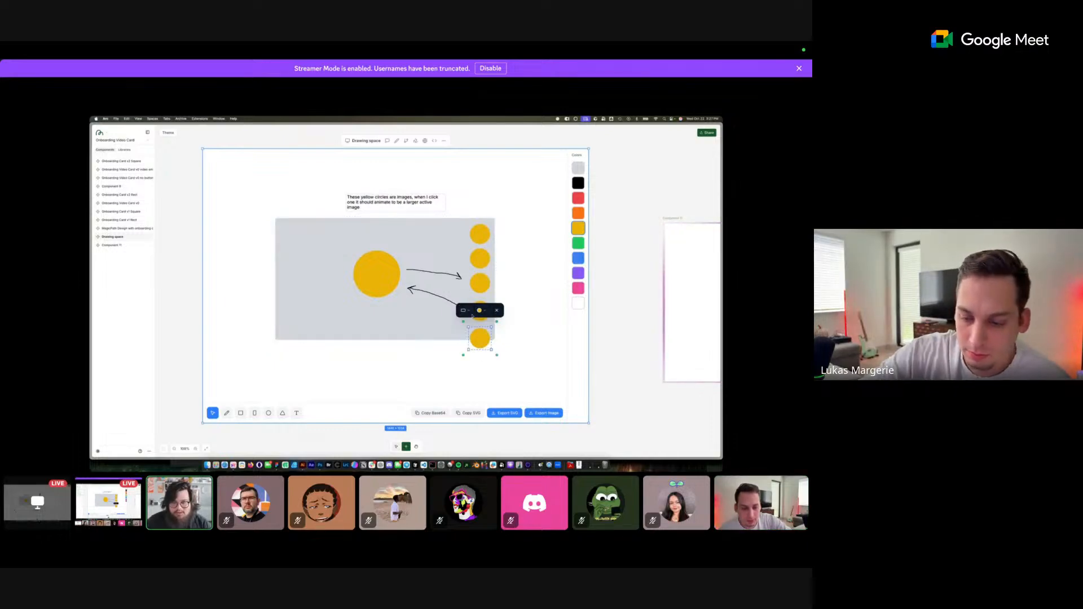
pyautogui.press('XF86AudioRaiseVolume')
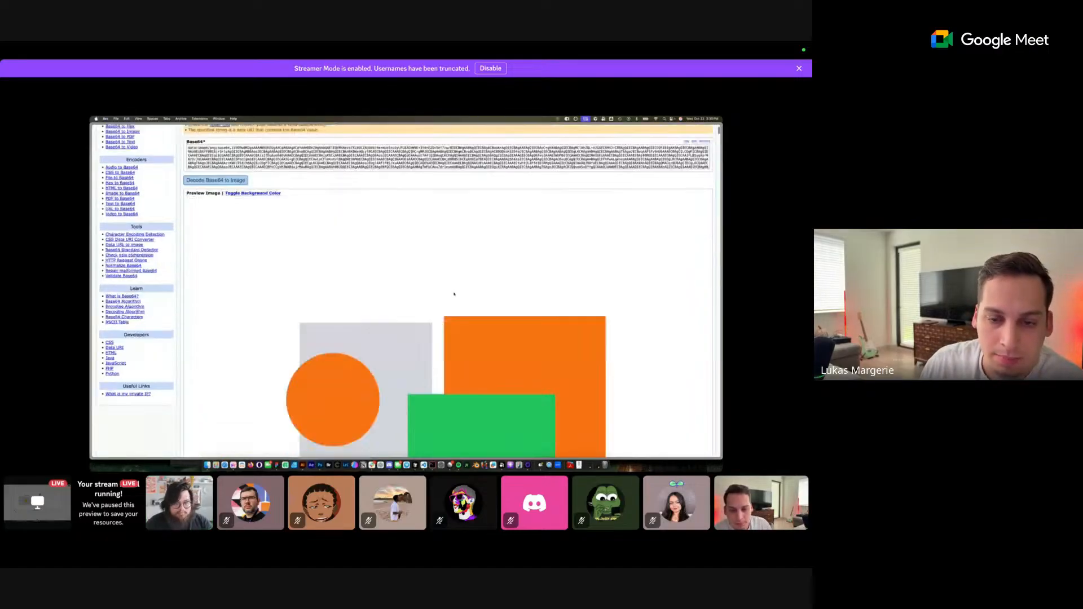
# - Review the decoded Base64 image, and search the web for "openai base64 api" in a new tab
pyautogui.scroll(4, 456, 311)
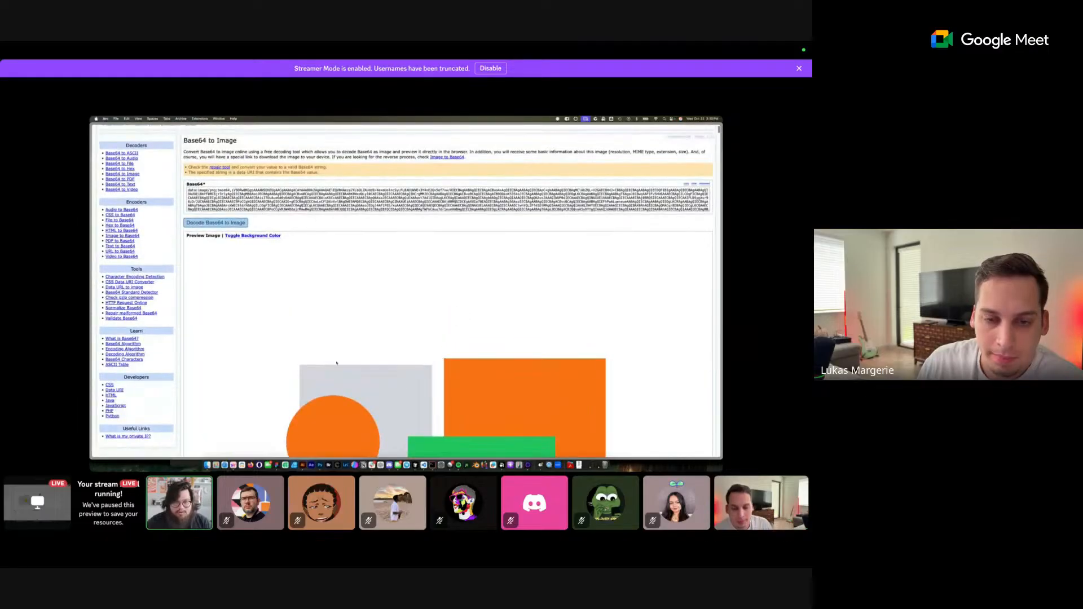
pyautogui.scroll(-6, 412, 310)
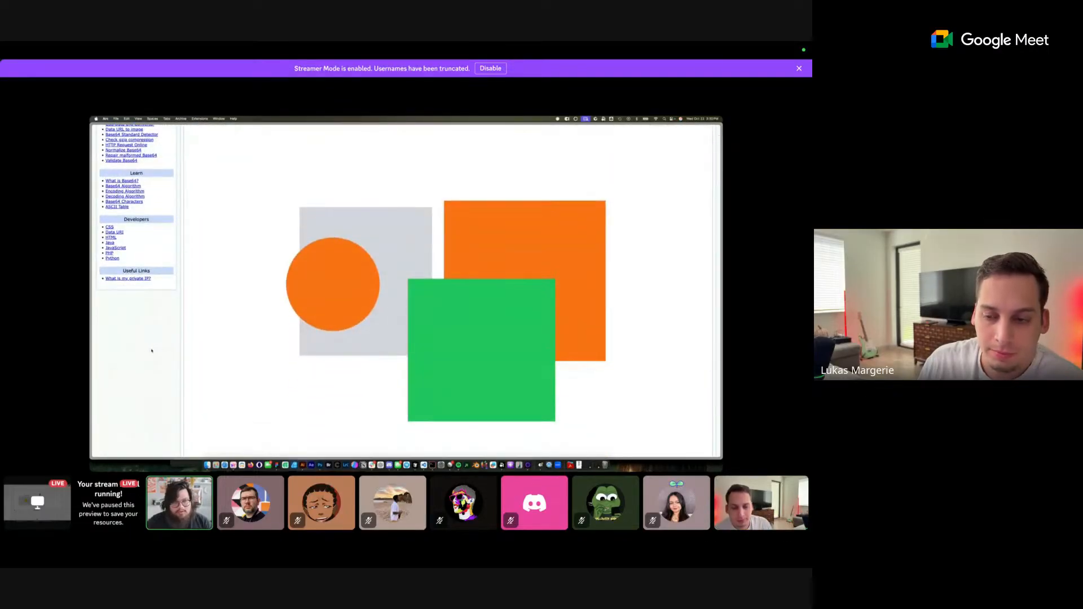
pyautogui.press('super+t')
pyautogui.write('openau')
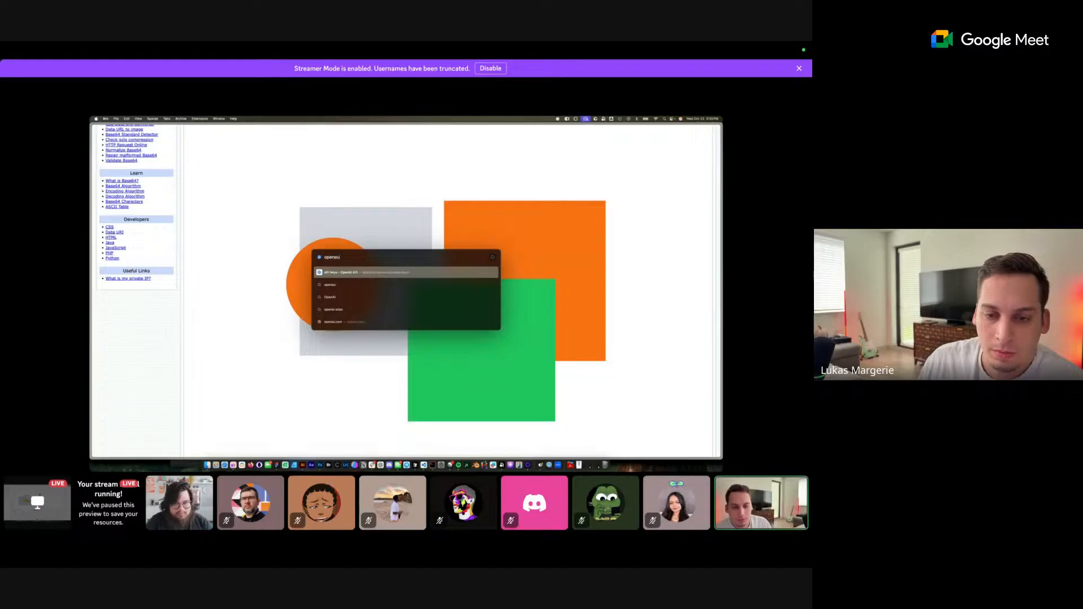
pyautogui.press('BackSpace')
pyautogui.write('i')
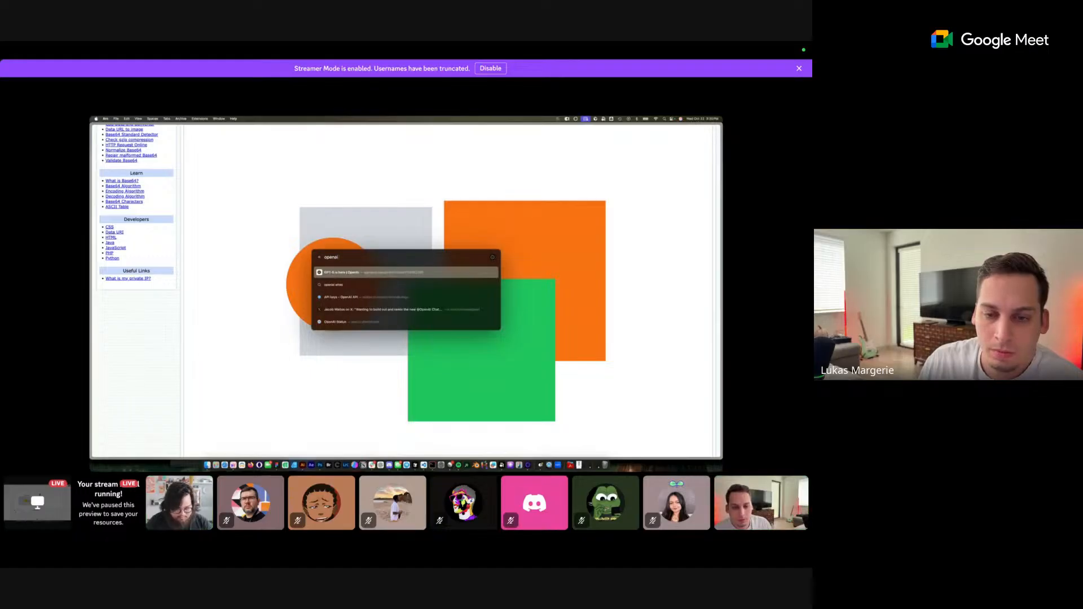
pyautogui.write(' base64 api')
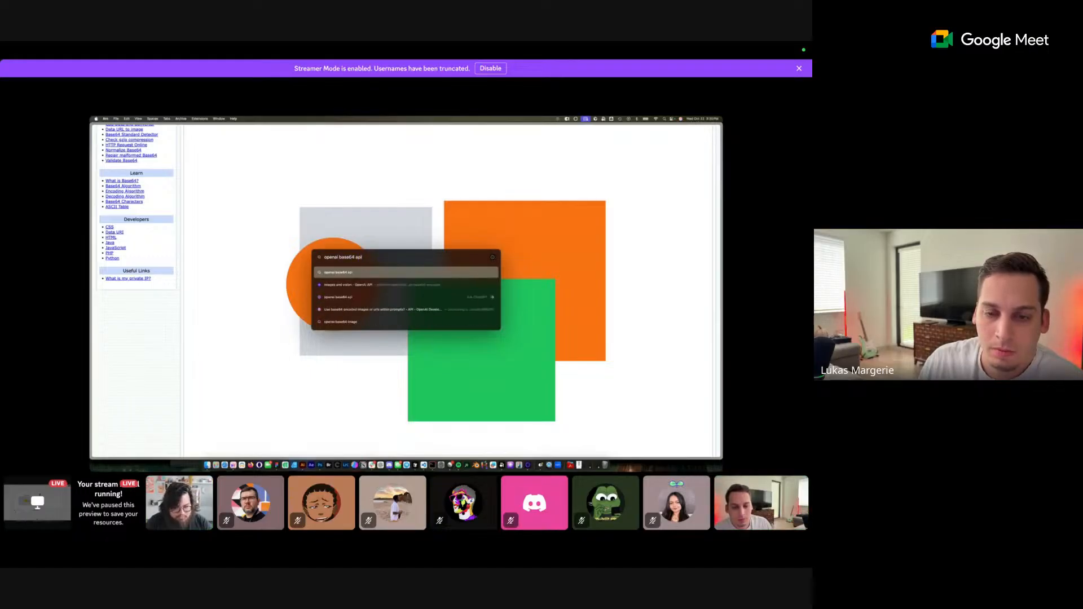
pyautogui.press('Return')
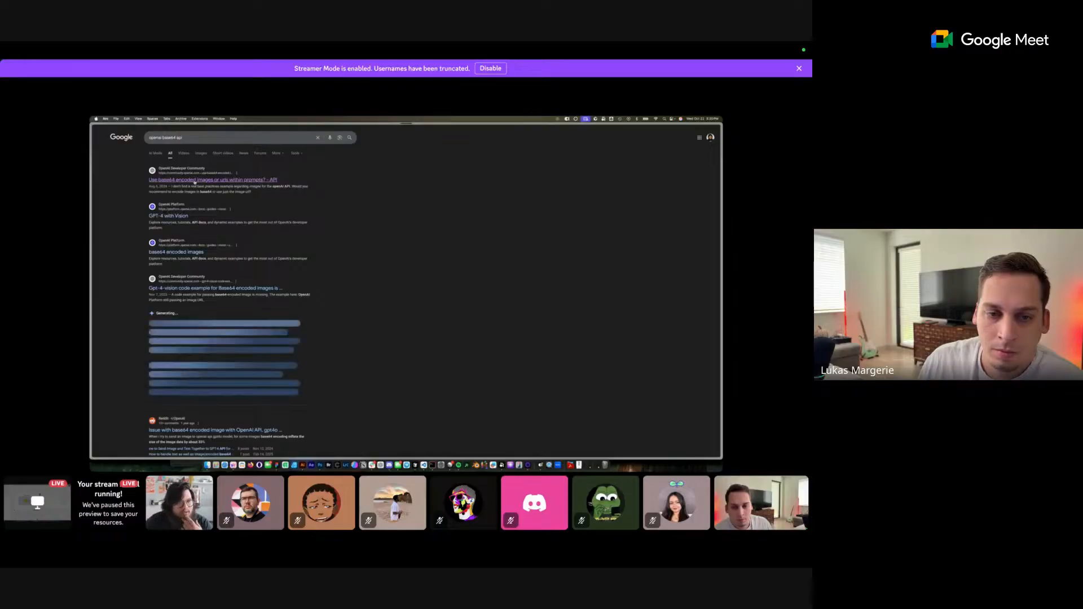
# - Read the forum thread "Use base64 encoded images or urls within prompts?" and return to the search results
pyautogui.click(194, 181)
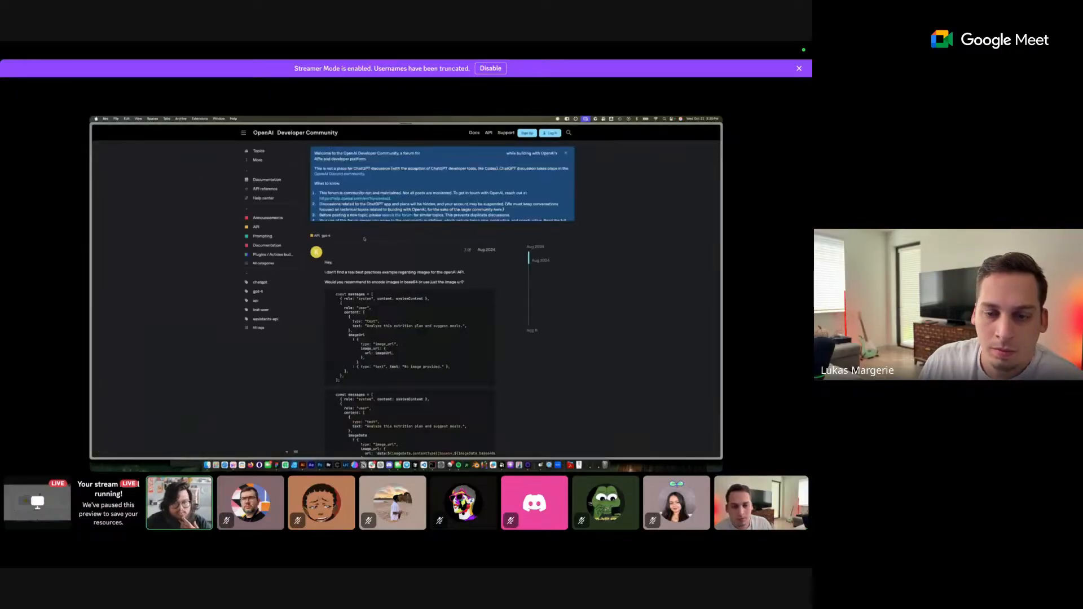
pyautogui.scroll(-3, 455, 321)
pyautogui.scroll(3, 330, 267)
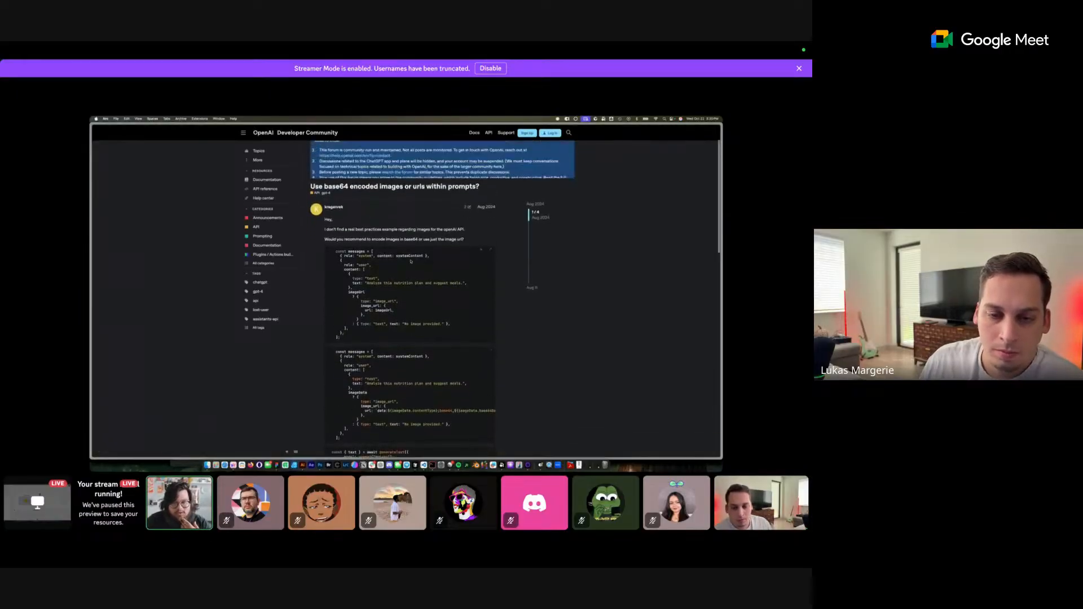
pyautogui.moveTo(92, 192)
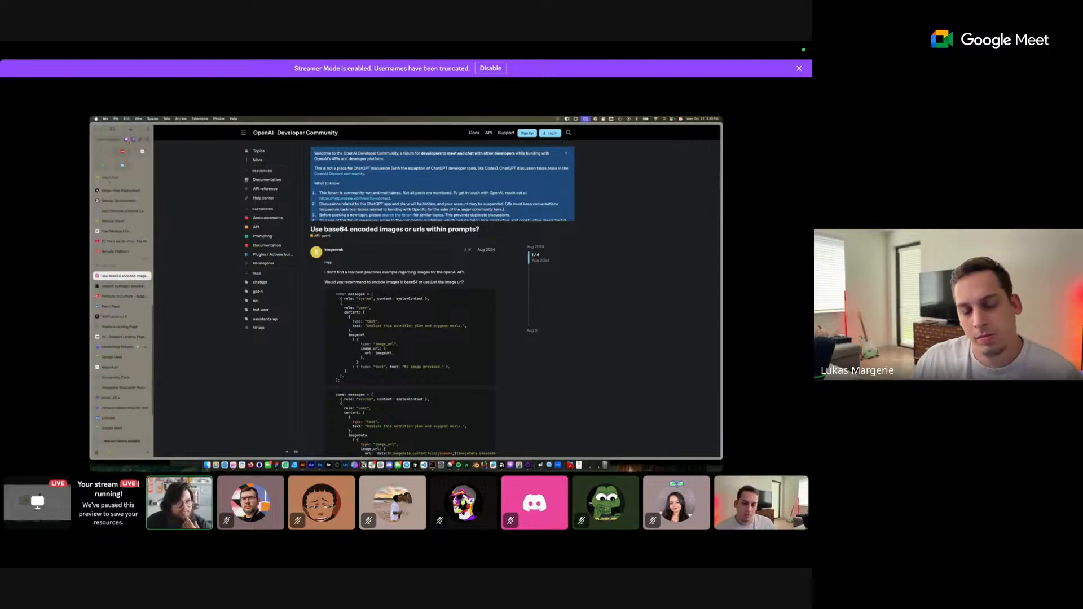
pyautogui.click(128, 129)
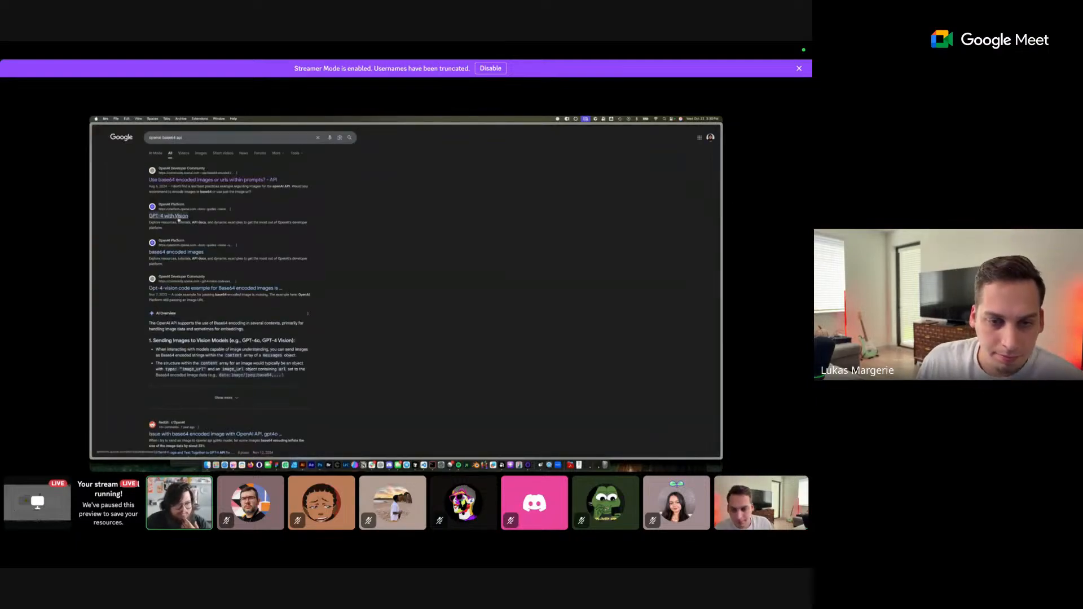
# - Return to the Onboarding Video Card file in MagicPath and bring up its Drawing space (Copy) component
pyautogui.moveTo(93, 277)
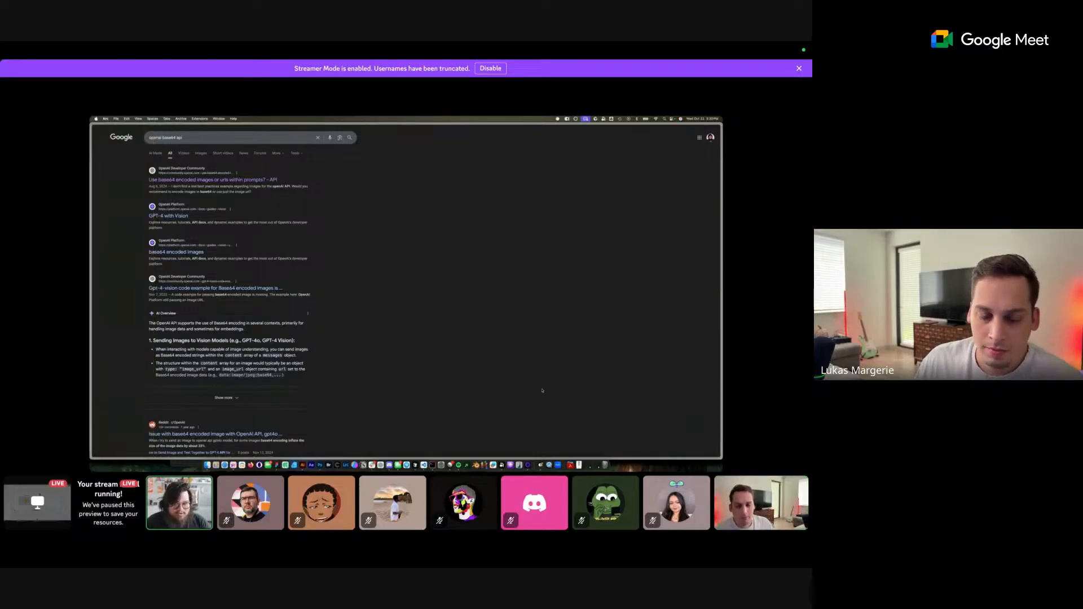
pyautogui.moveTo(91, 358)
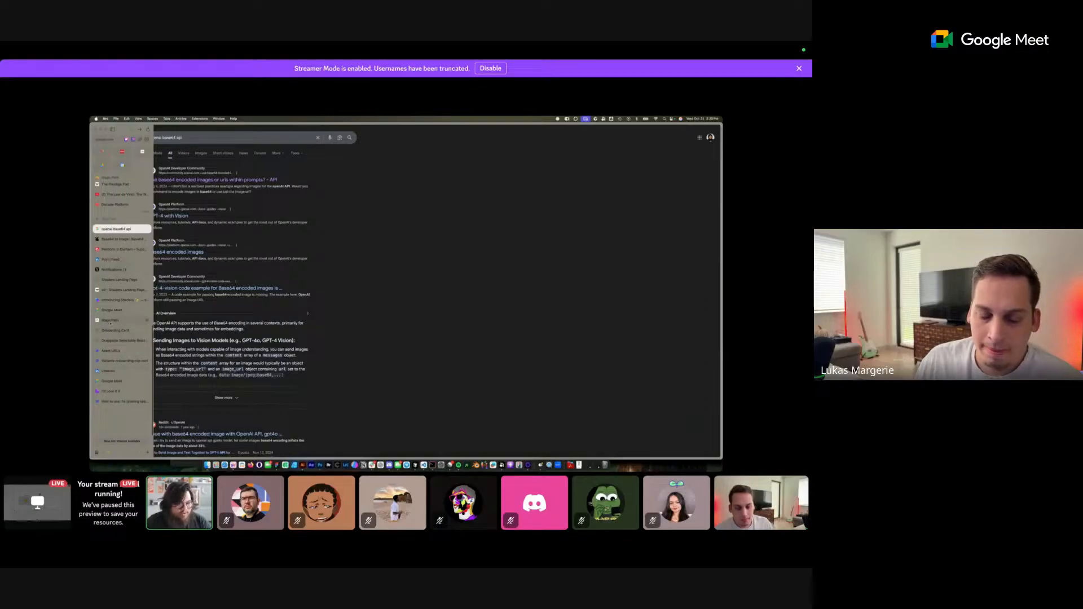
pyautogui.click(110, 321)
pyautogui.click(682, 317)
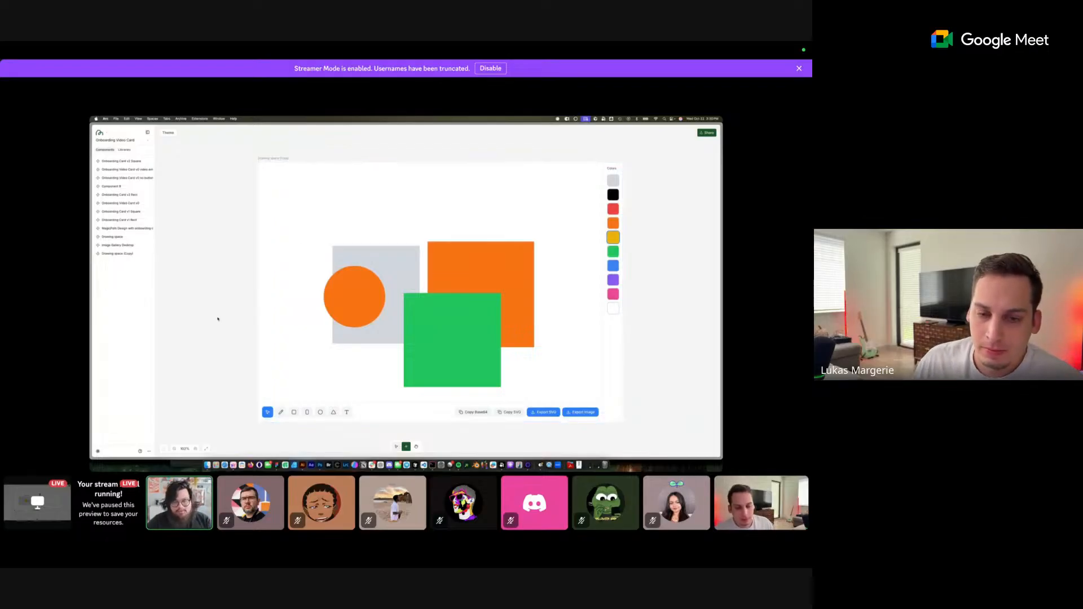
# - Select the grey rectangle, the large orange square and the orange circle in turn in Drawing space (Copy)
pyautogui.scroll(-2, 218, 318)
pyautogui.click(368, 276)
pyautogui.click(418, 275)
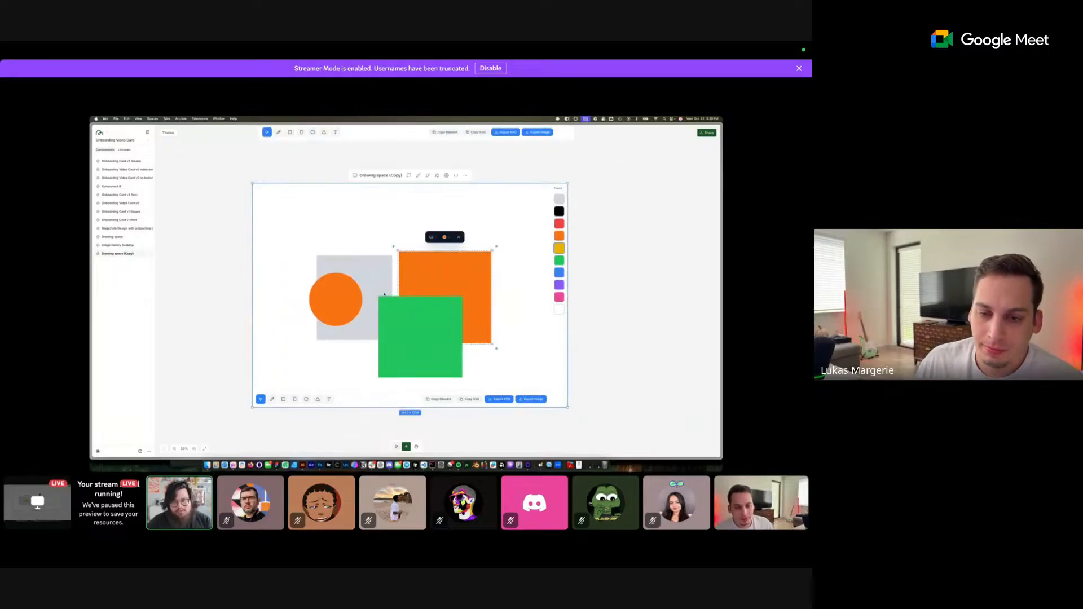
pyautogui.click(375, 280)
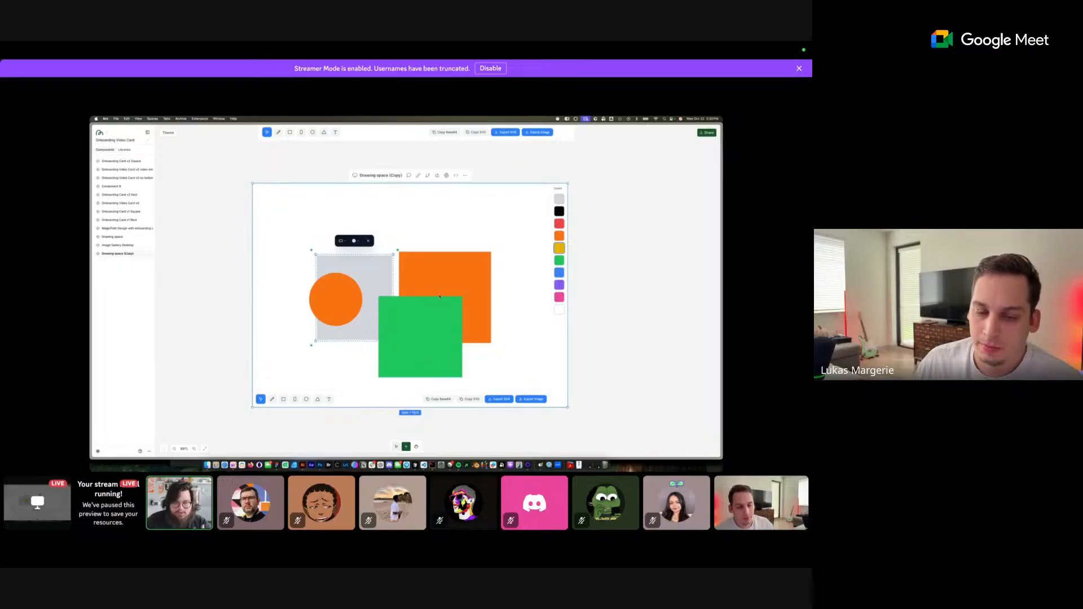
pyautogui.click(417, 285)
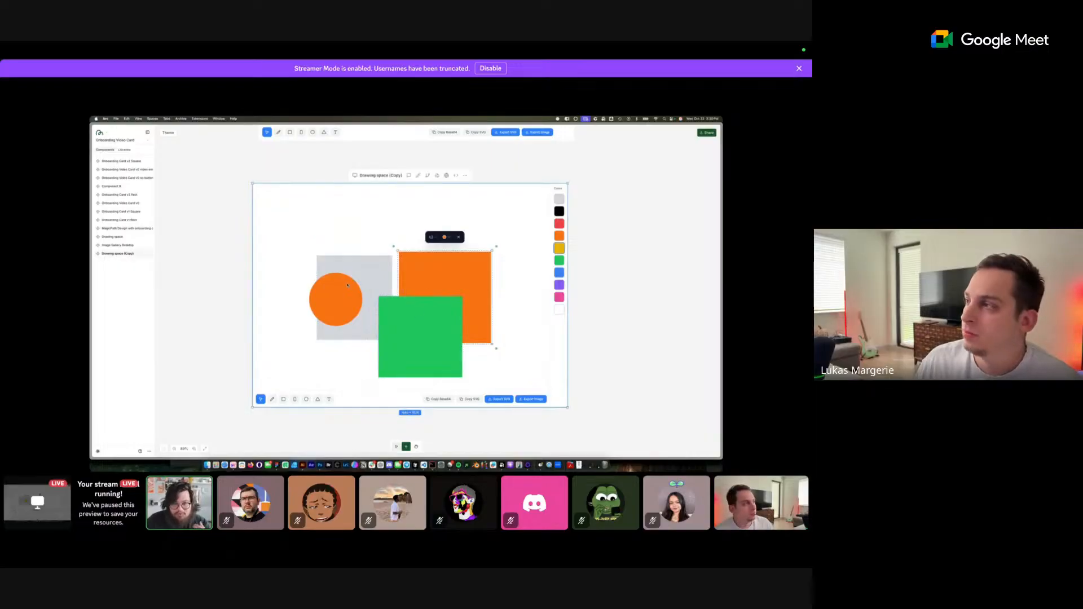
pyautogui.click(335, 299)
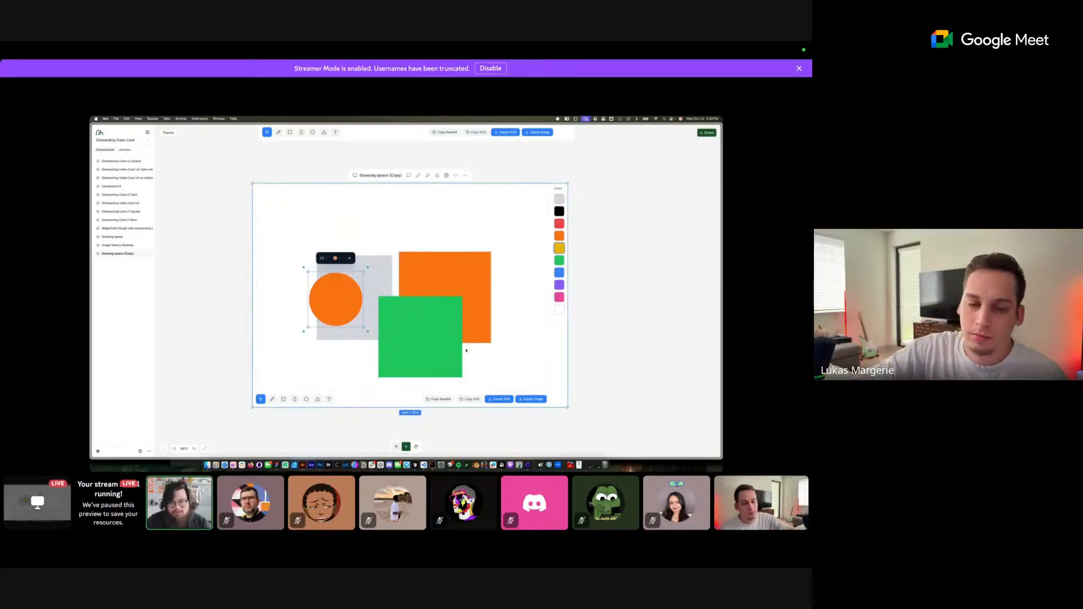
# - Deselect the orange circle and try to box-select the shapes in Drawing space (Copy)
pyautogui.click(475, 377)
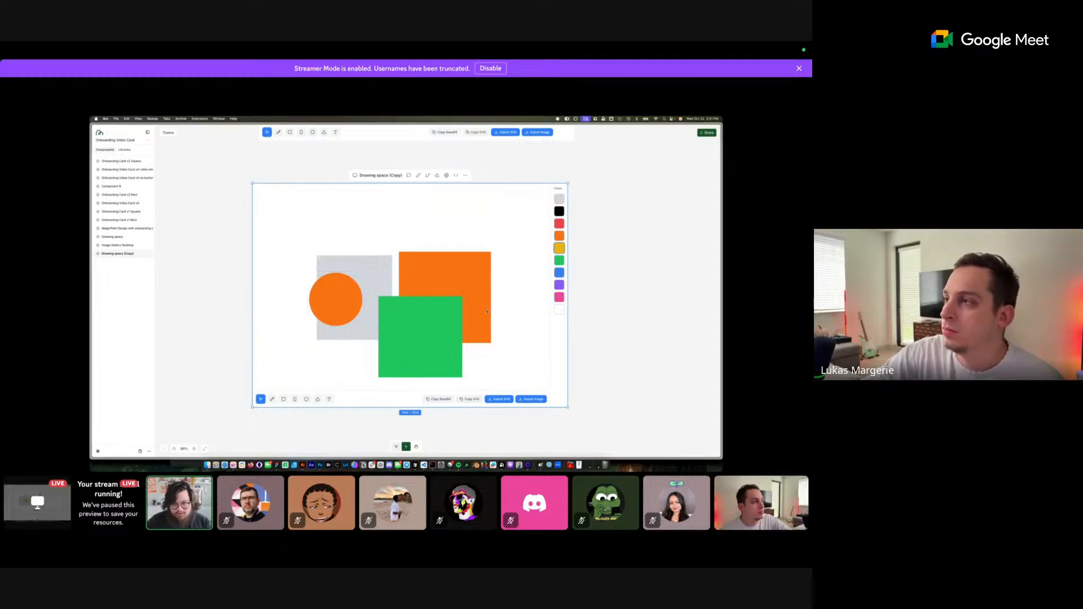
pyautogui.moveTo(512, 351); pyautogui.dragTo(317, 220)
pyautogui.click(316, 220)
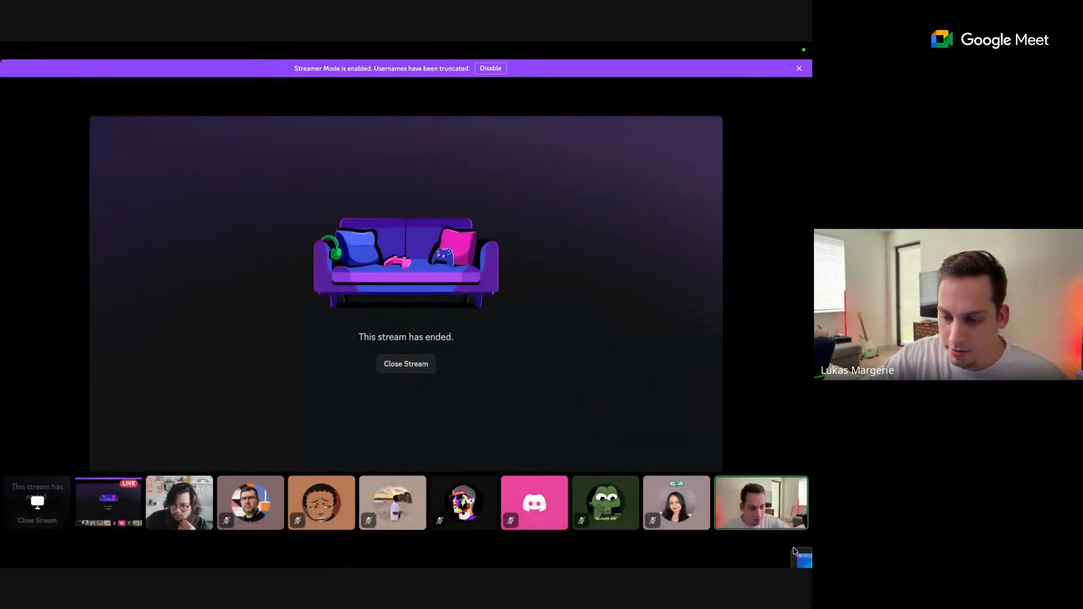
# - Switch from the ended Discord stream to the MagicPath file and delete the "How to use the drawing space tool" component
pyautogui.click(798, 556)
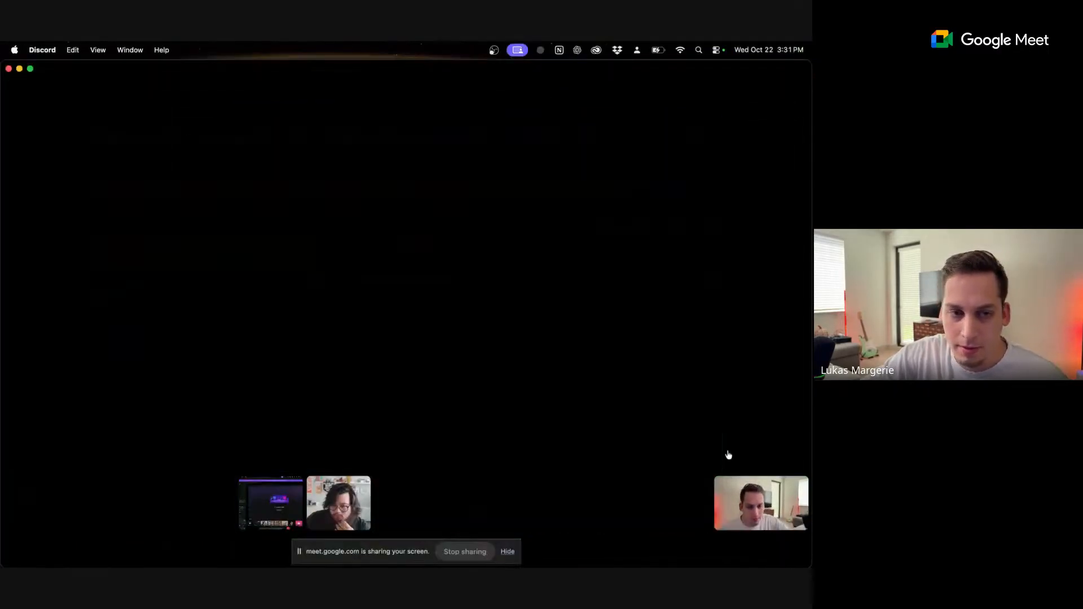
pyautogui.hotkey('ctrl', 'Left')
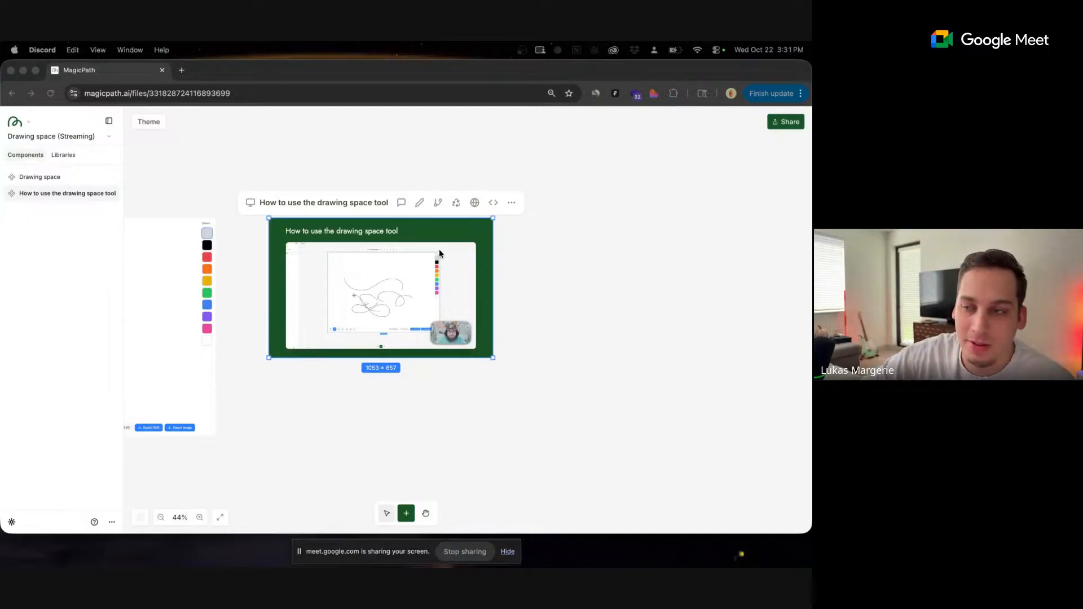
pyautogui.click(510, 204)
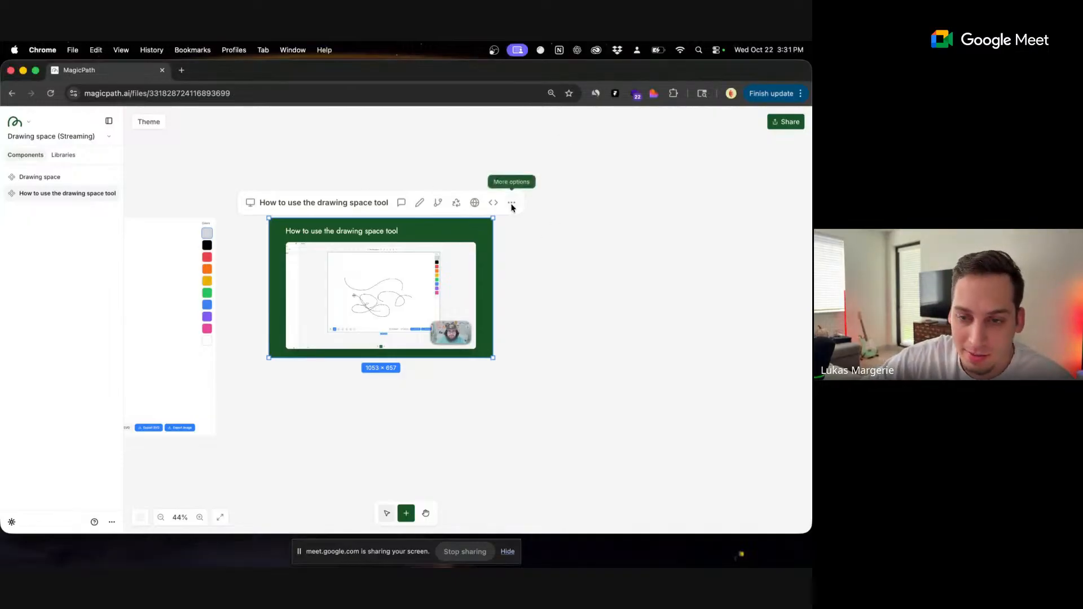
pyautogui.click(509, 206)
pyautogui.click(433, 287)
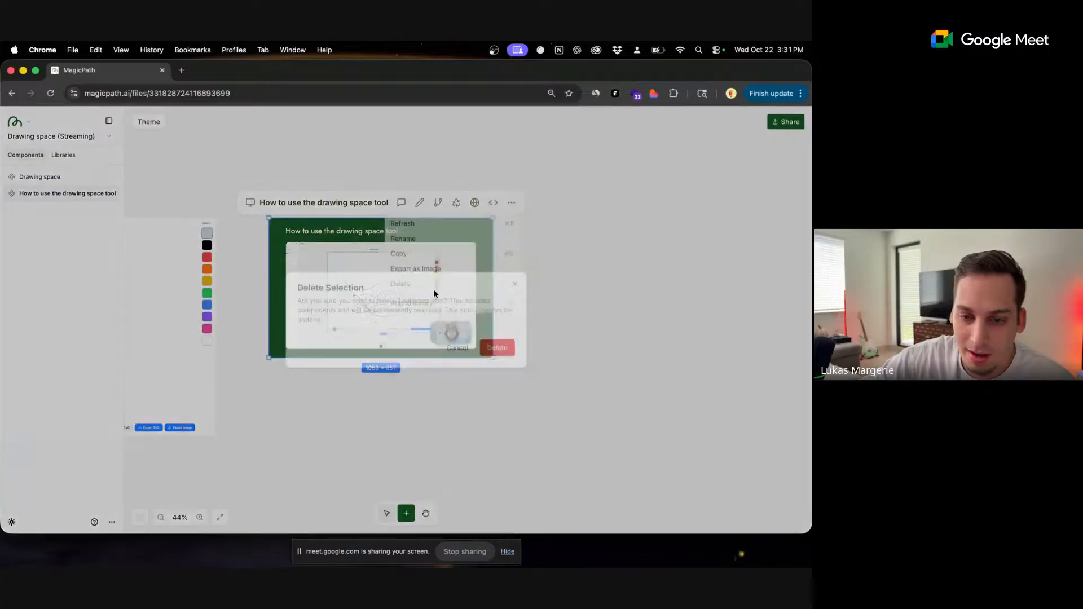
pyautogui.click(499, 351)
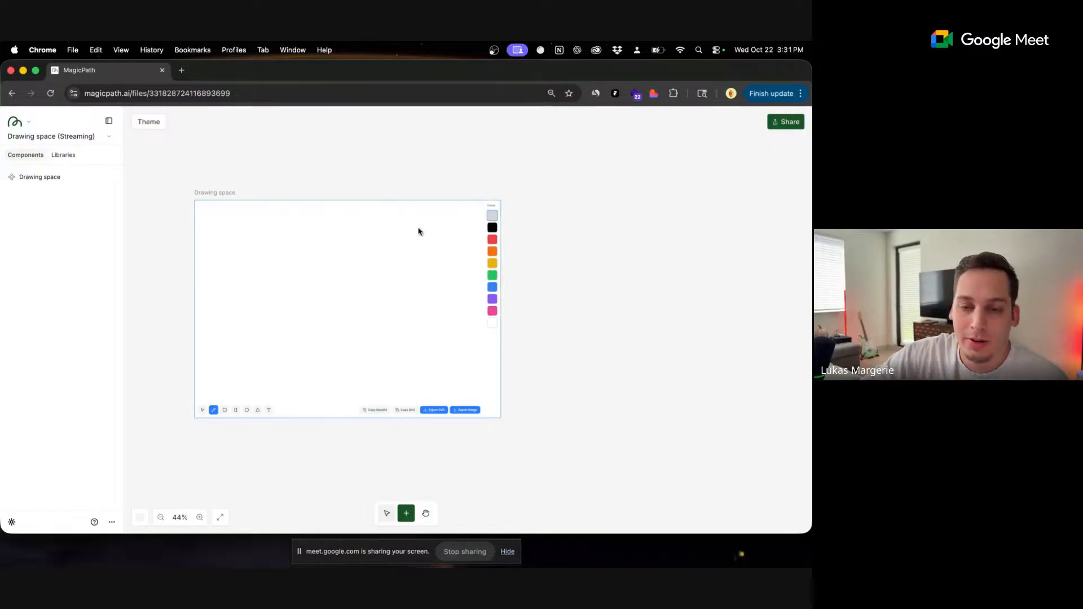
# - Draw a wide light grey rounded rectangle in the upper middle of the Drawing space canvas
pyautogui.scroll(1, 547, 231)
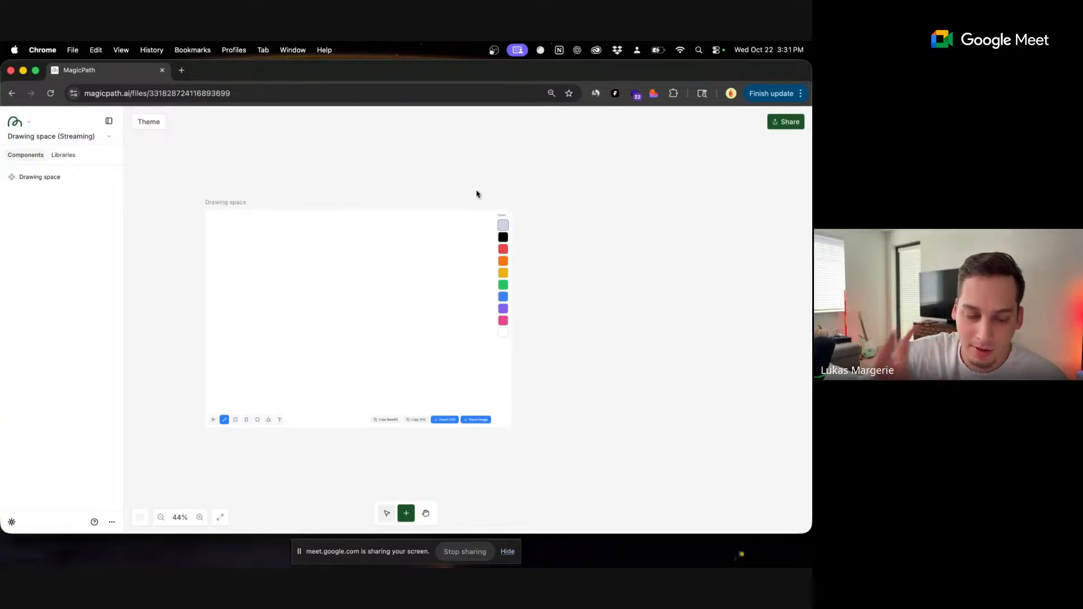
pyautogui.scroll(2, 188, 410)
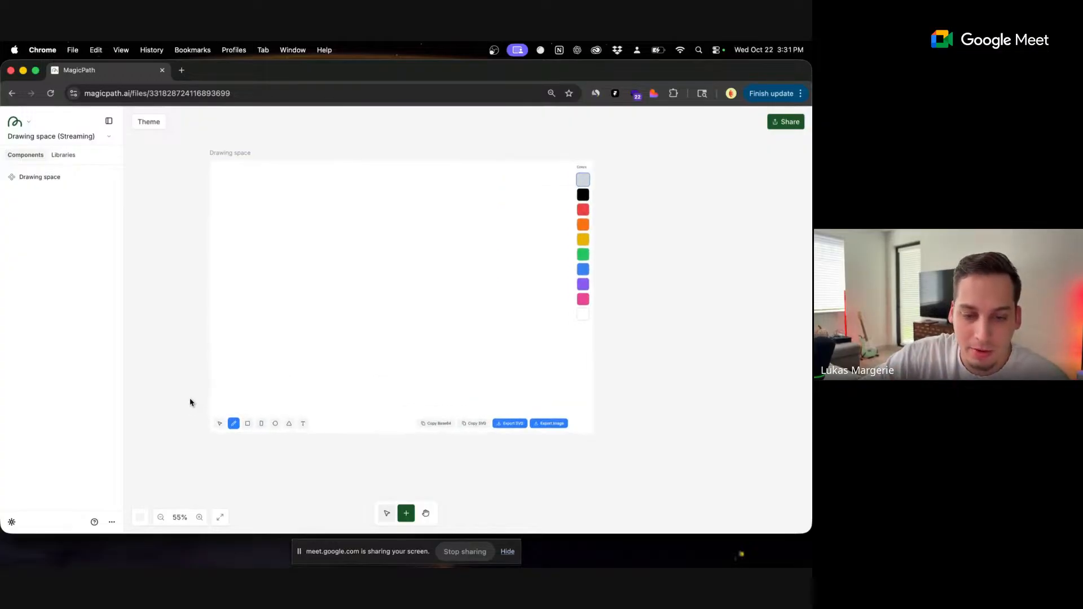
pyautogui.click(261, 427)
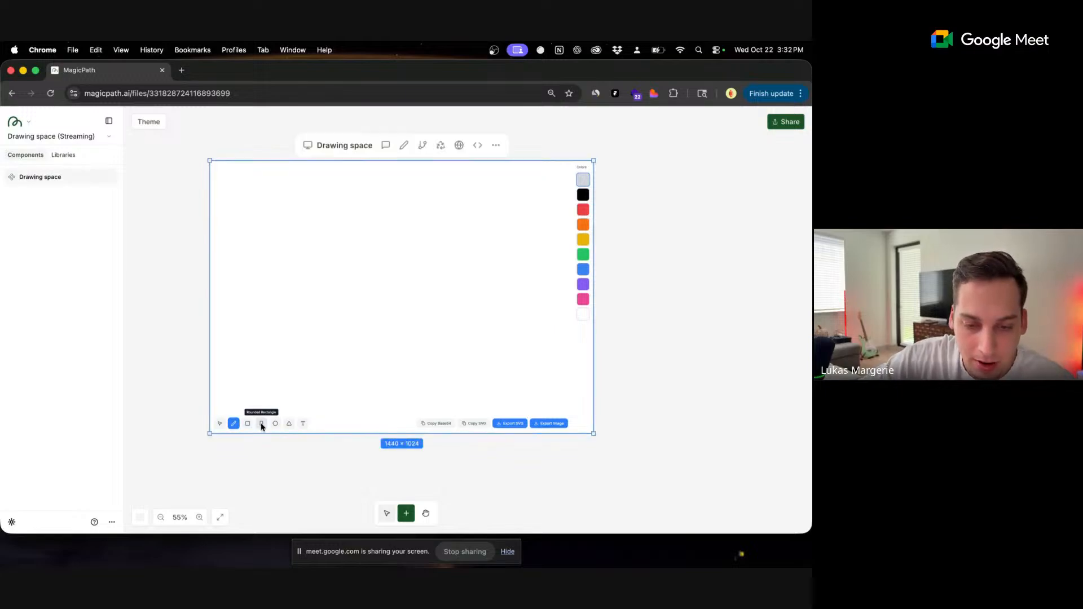
pyautogui.click(261, 424)
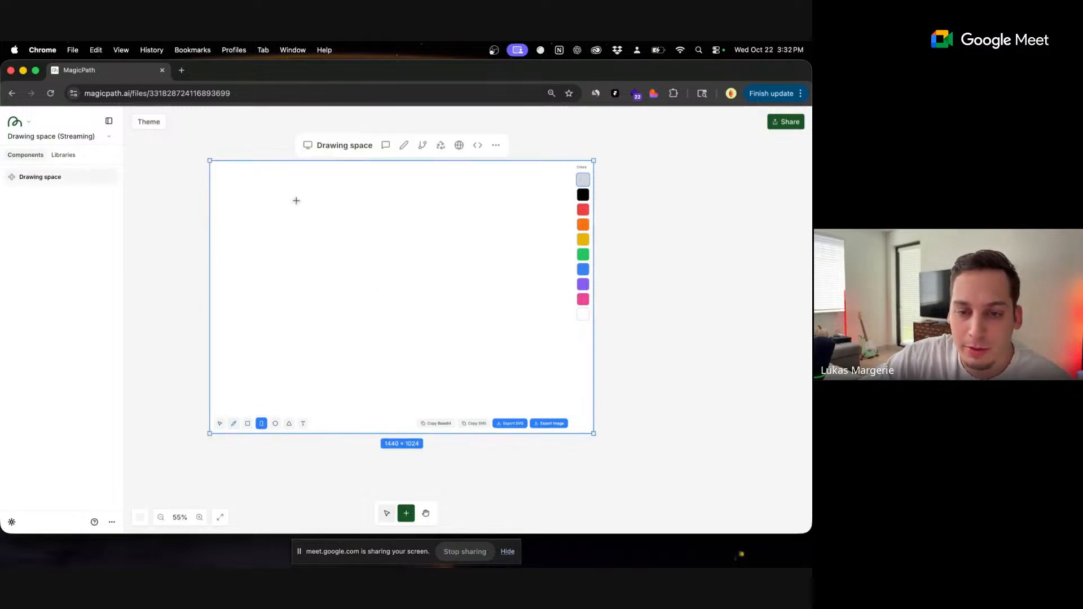
pyautogui.moveTo(308, 228); pyautogui.dragTo(495, 300)
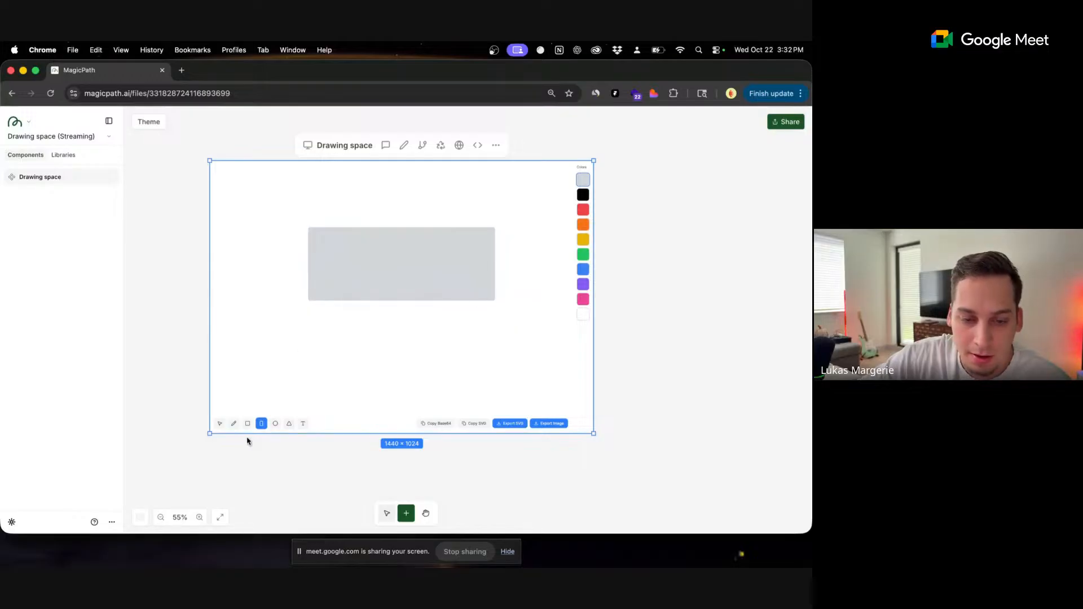
# - Give the rounded rectangle a black stroke and no fill
pyautogui.click(220, 424)
pyautogui.click(377, 278)
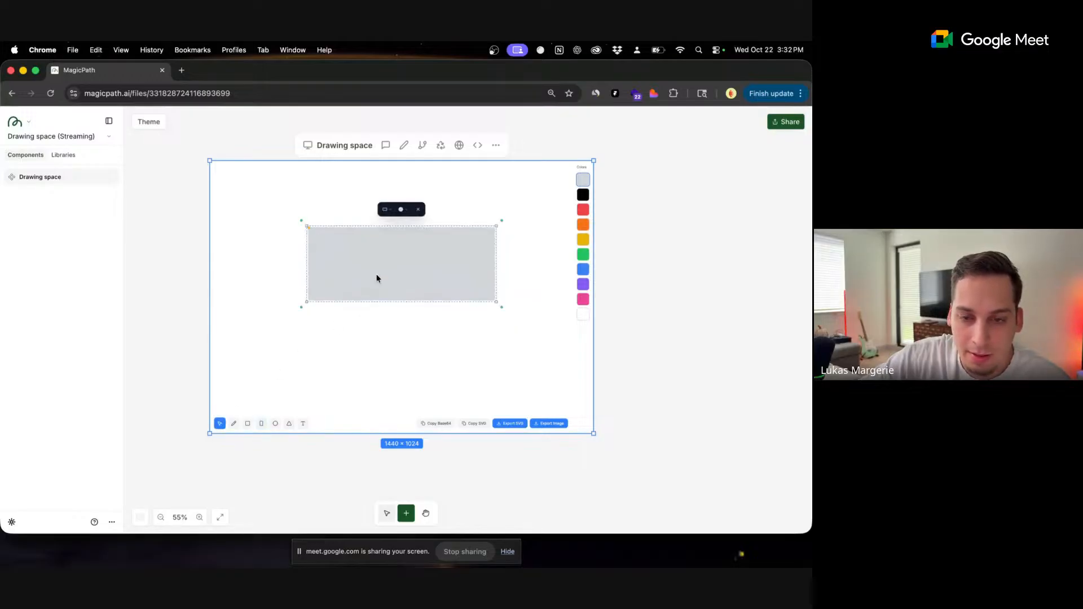
pyautogui.click(390, 212)
pyautogui.click(397, 244)
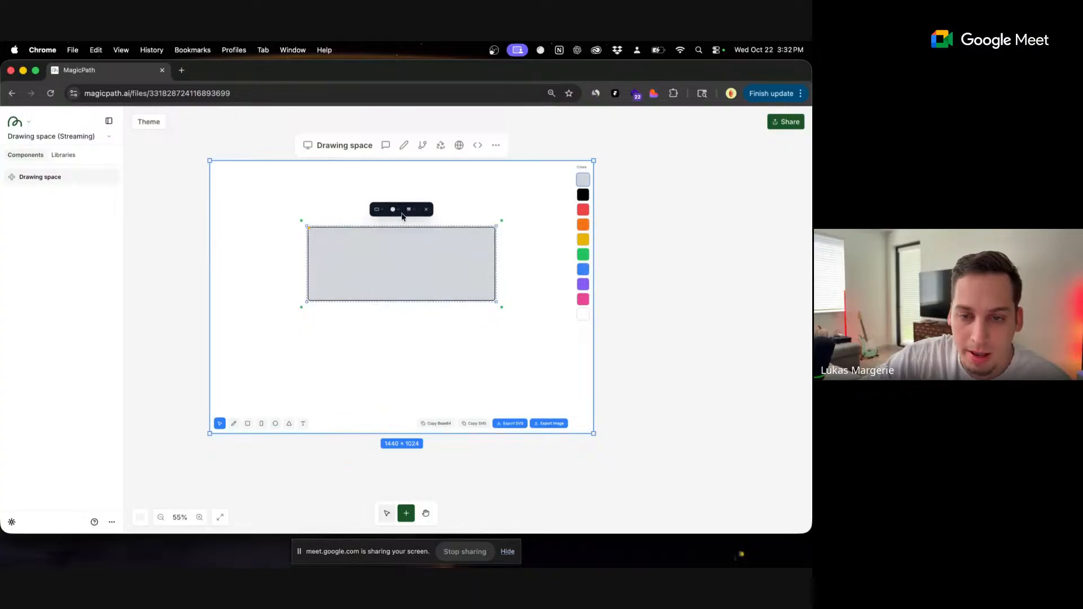
pyautogui.click(399, 212)
pyautogui.click(404, 226)
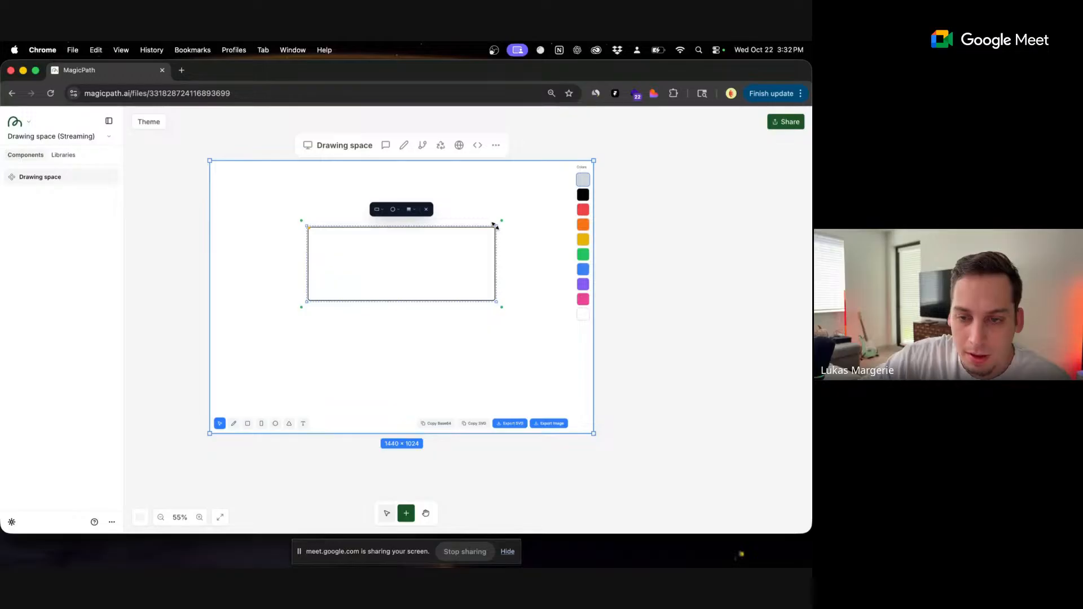
# - Shrink the outlined rectangle slightly from its upper-right corner
pyautogui.moveTo(495, 225); pyautogui.dragTo(484, 237)
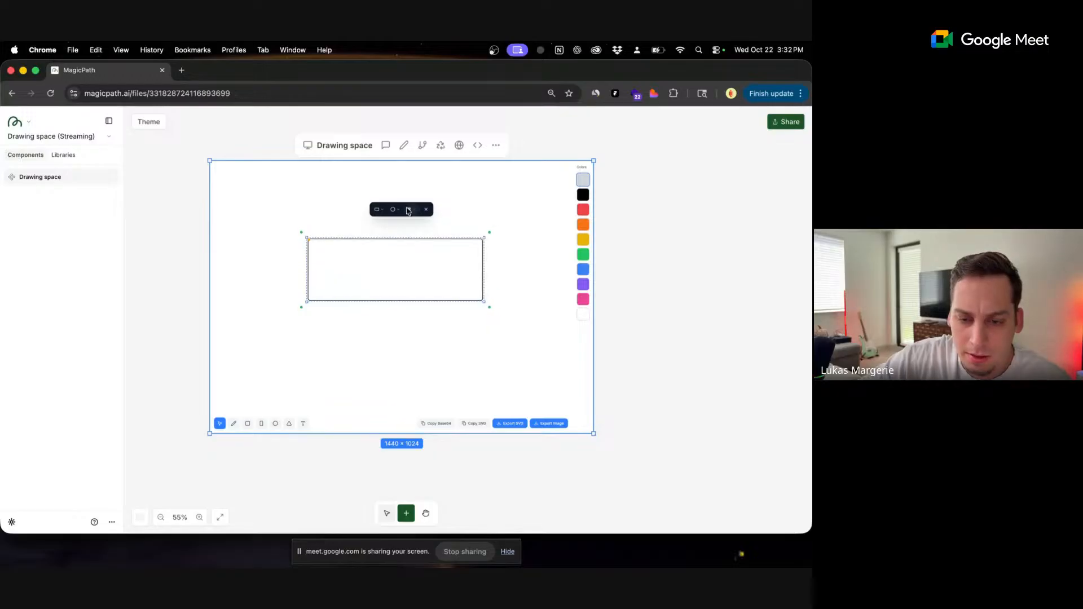
pyautogui.rightClick(406, 265)
pyautogui.click(381, 263)
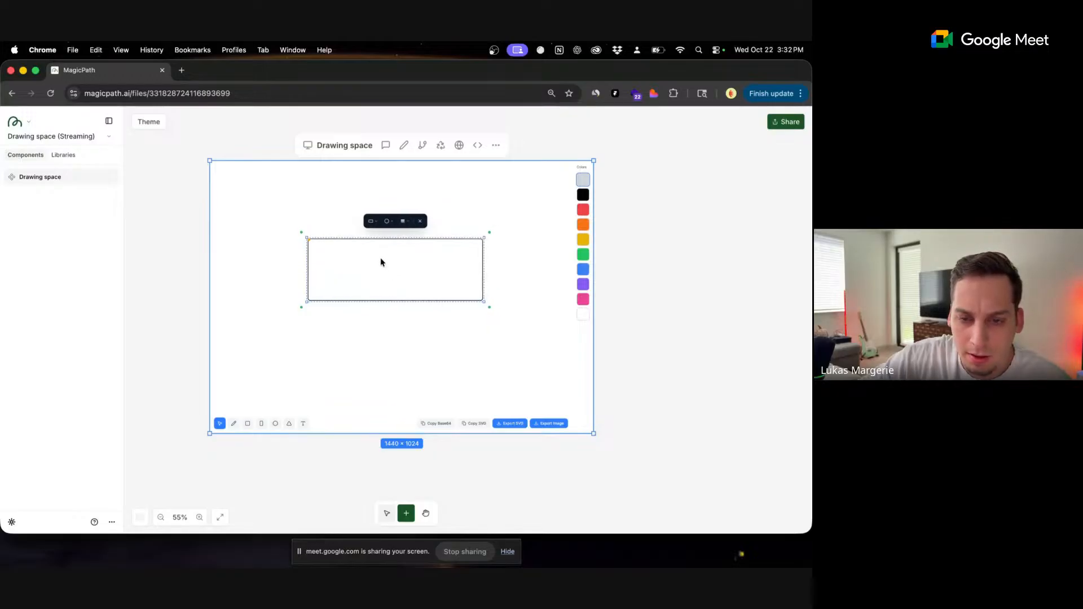
pyautogui.click(378, 223)
pyautogui.click(377, 224)
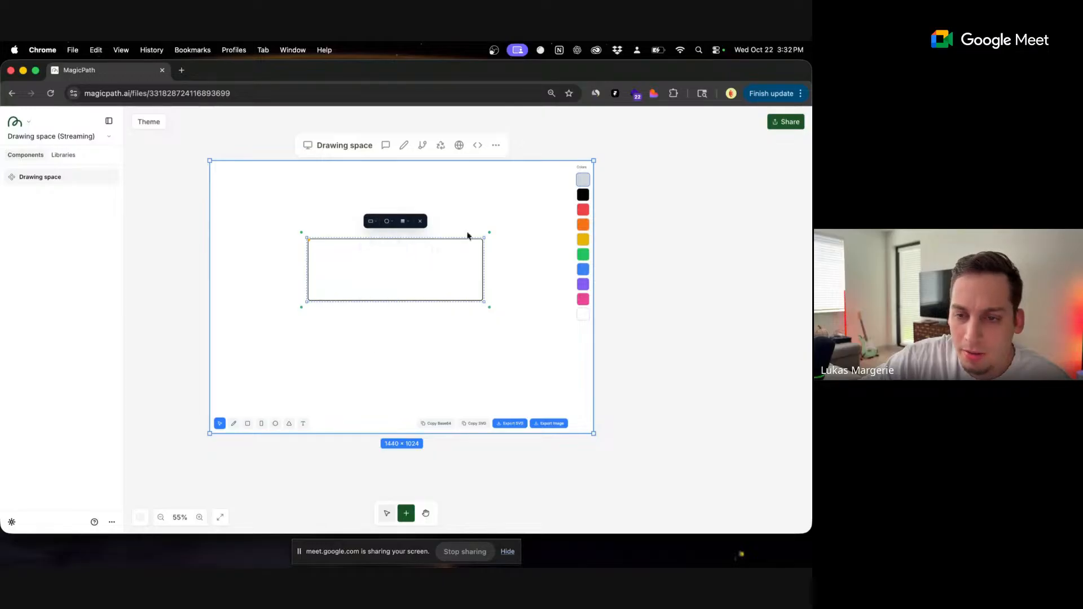
# - Tilt the outlined rectangle slightly and rotate it back to nearly level
pyautogui.scroll(5, 480, 243)
pyautogui.scroll(-3, 479, 244)
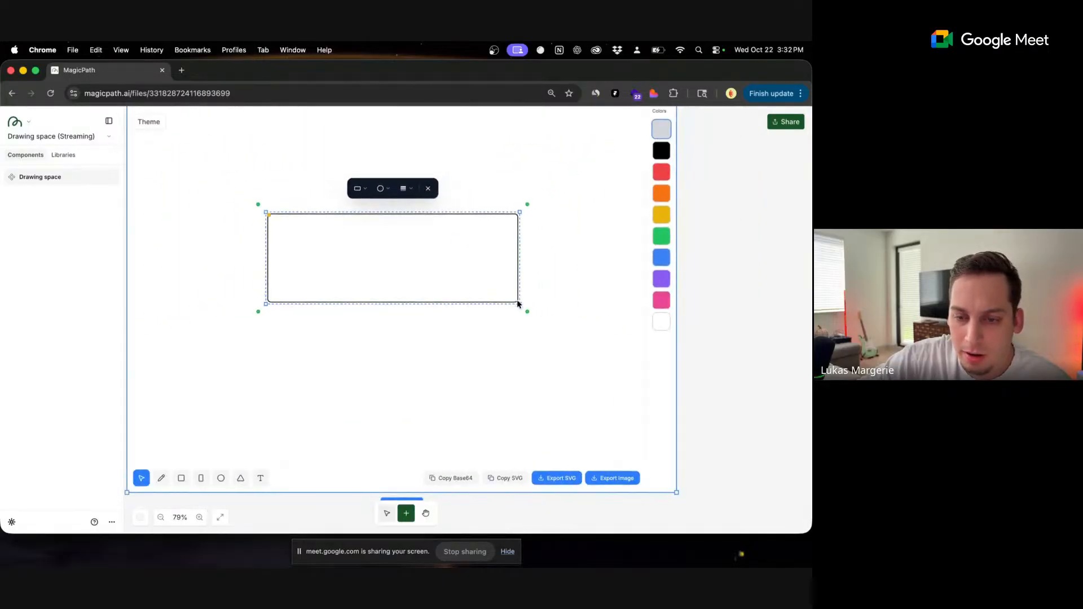
pyautogui.moveTo(518, 303); pyautogui.dragTo(516, 302)
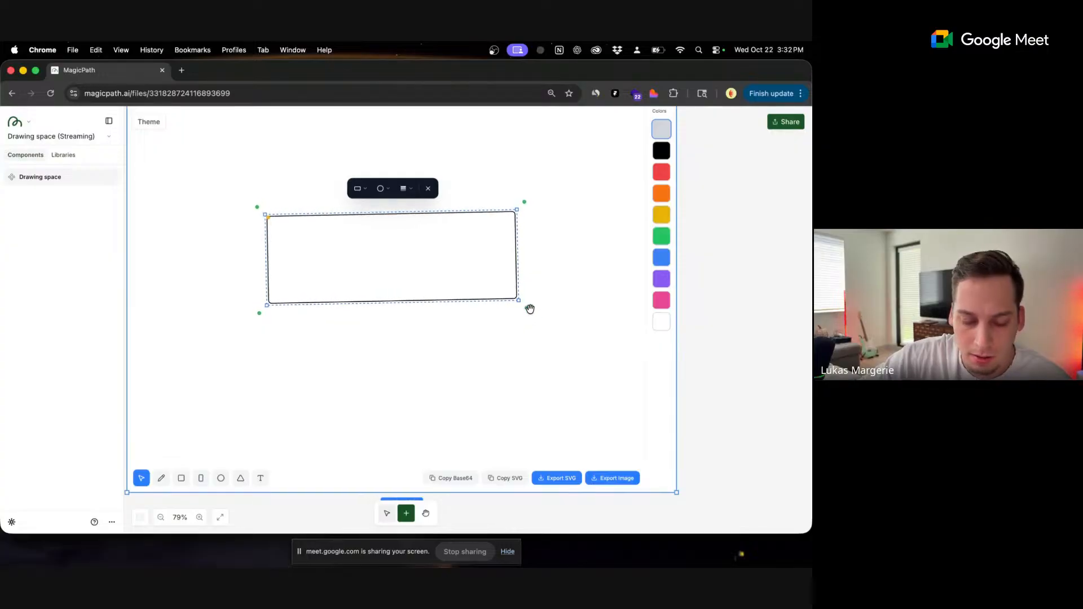
pyautogui.moveTo(529, 311); pyautogui.dragTo(530, 313)
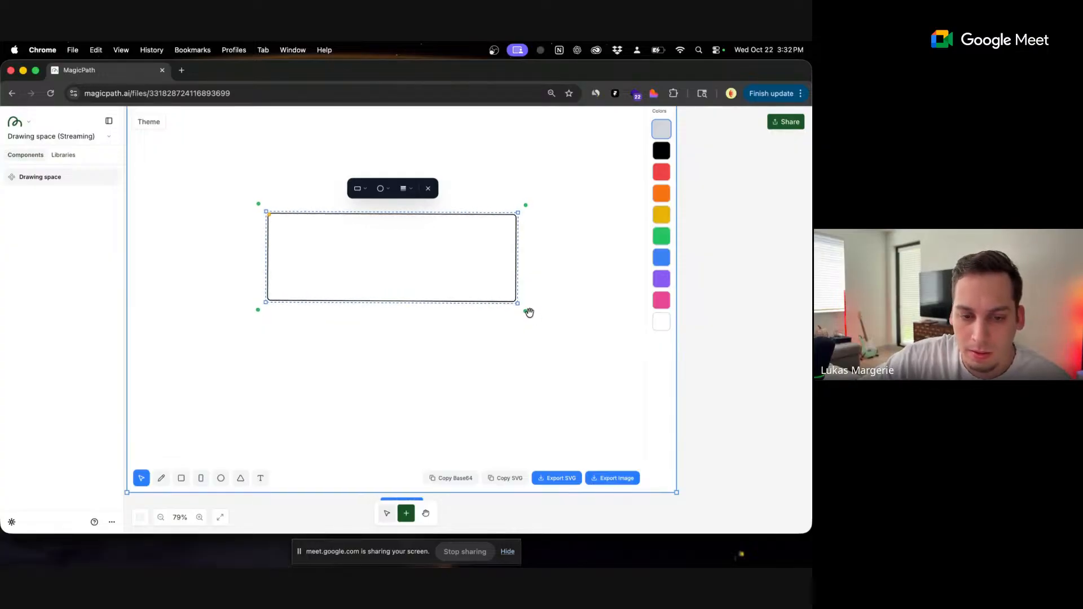
# - Round the outlined rectangle into a pill and fit a smaller duplicate inside its right end
pyautogui.moveTo(267, 213); pyautogui.dragTo(398, 396)
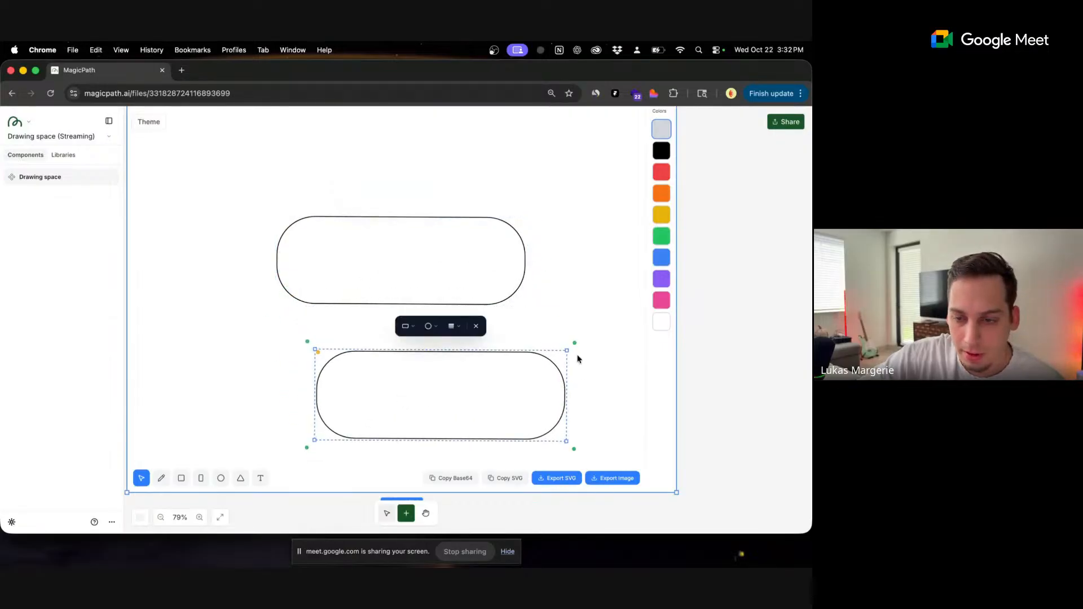
pyautogui.moveTo(568, 351); pyautogui.dragTo(456, 373)
pyautogui.moveTo(394, 410); pyautogui.dragTo(418, 289)
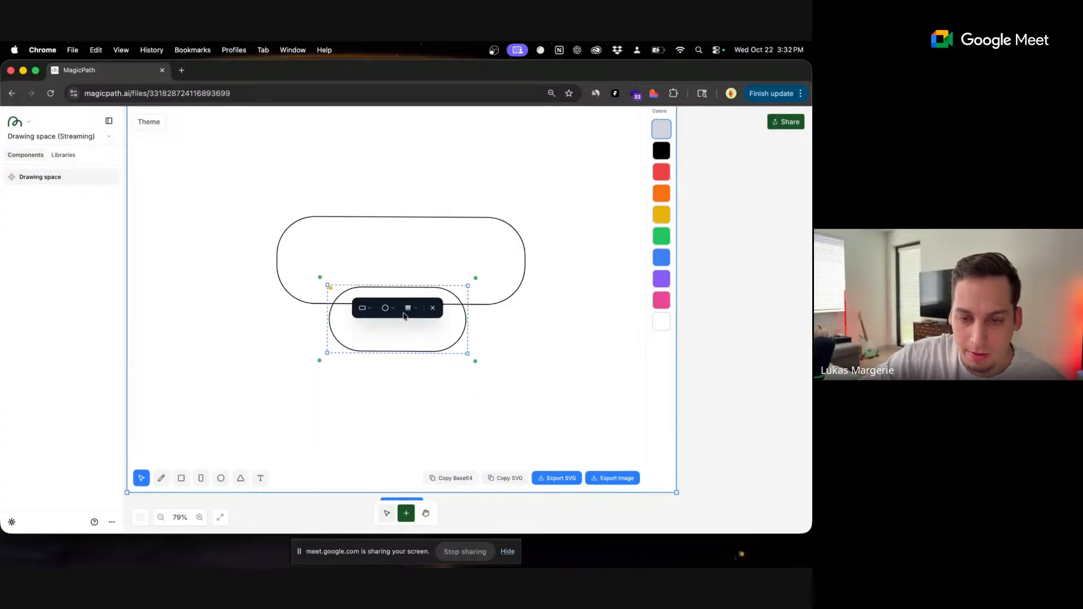
pyautogui.moveTo(433, 331); pyautogui.dragTo(482, 269)
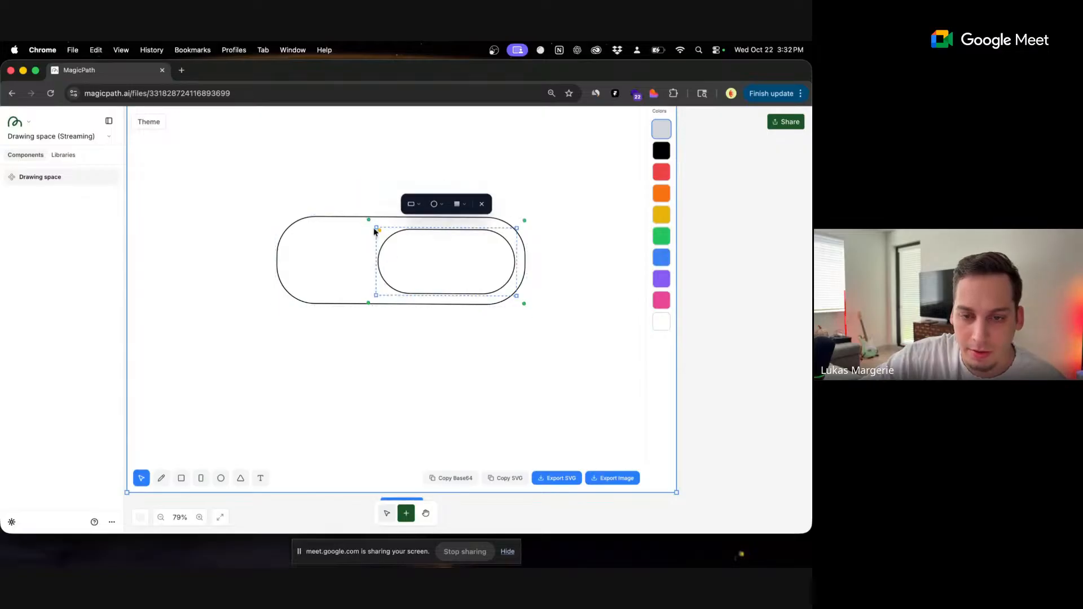
pyautogui.moveTo(373, 226); pyautogui.dragTo(393, 225)
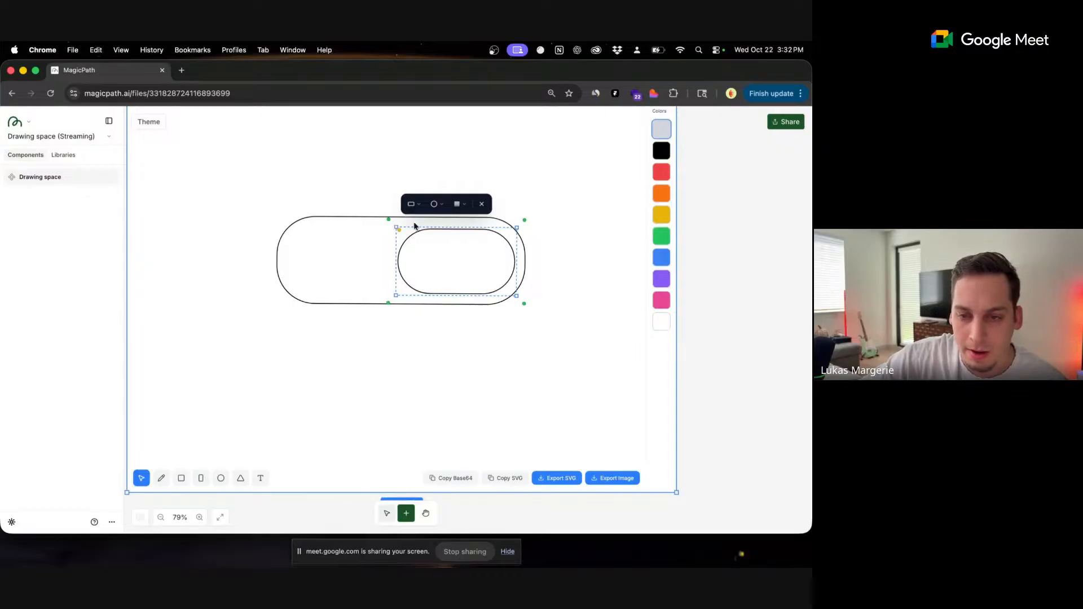
# - Fill the smaller inner pill with Black and set it to No Stroke
pyautogui.click(437, 205)
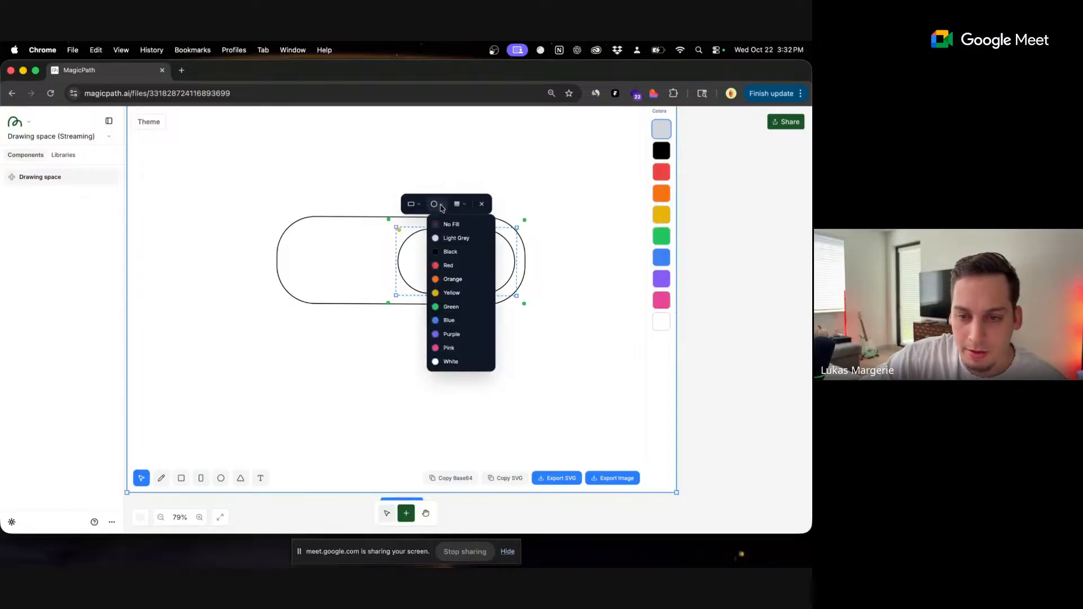
pyautogui.click(445, 254)
pyautogui.click(419, 205)
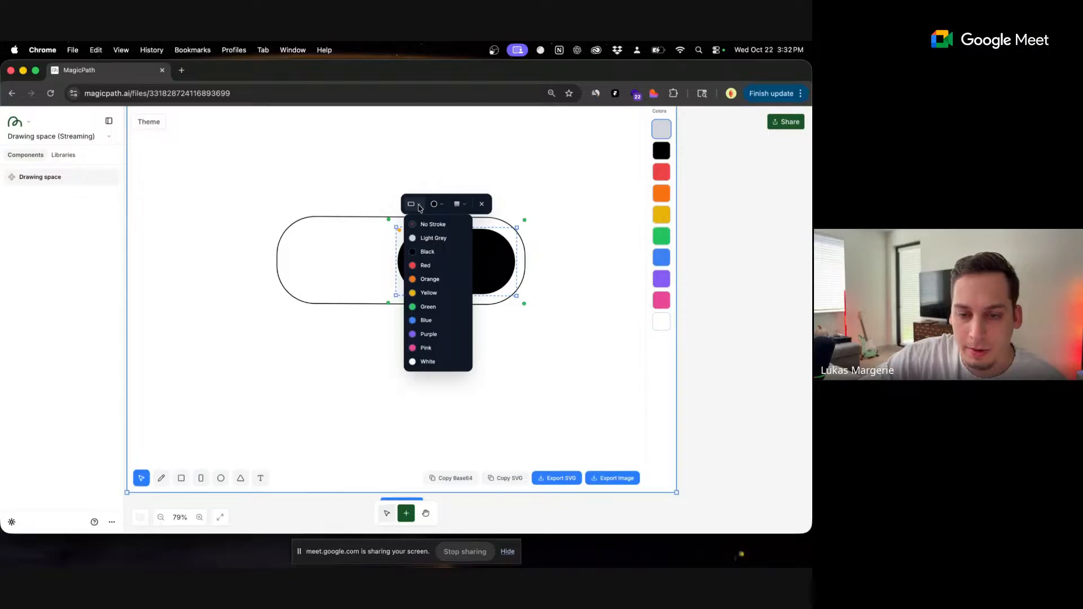
pyautogui.click(429, 225)
pyautogui.click(569, 255)
# - Move the black pill to the left end of the outlined pill
pyautogui.click(493, 265)
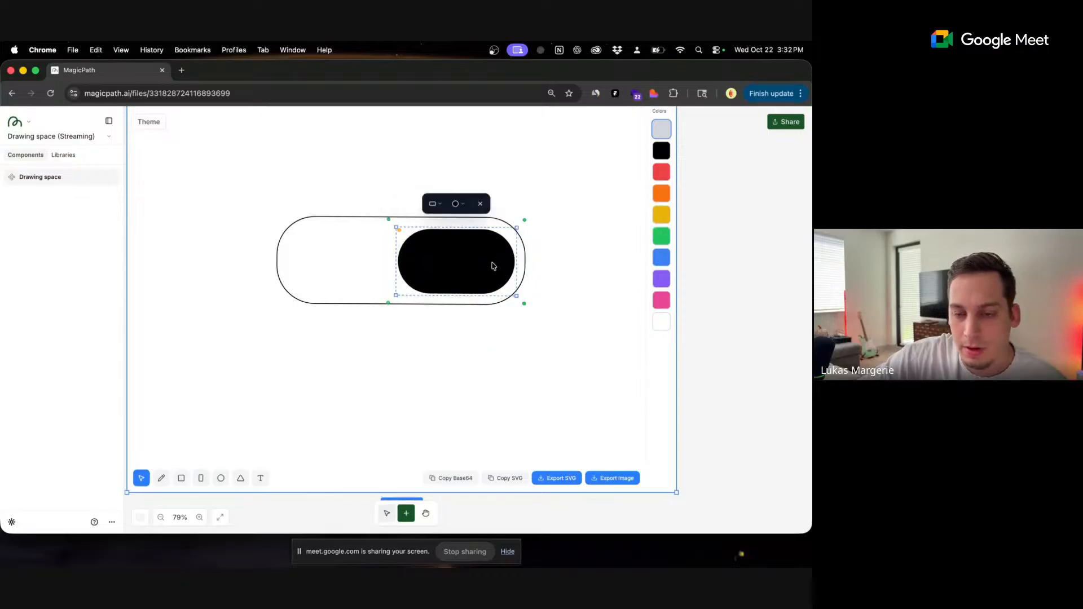
pyautogui.scroll(-5, 544, 278)
pyautogui.click(501, 306)
pyautogui.click(444, 285)
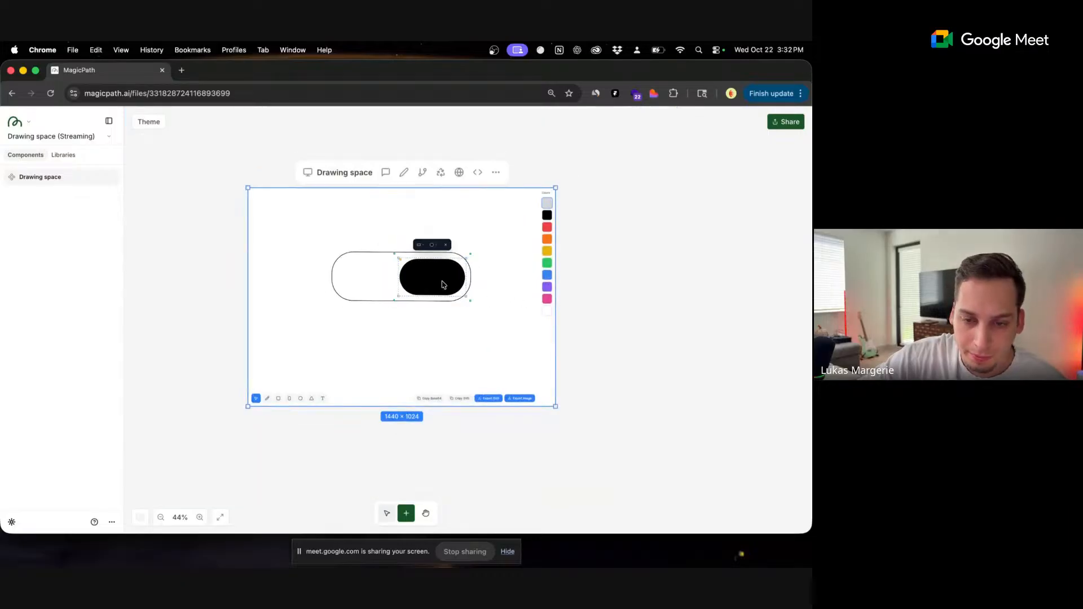
pyautogui.moveTo(439, 283); pyautogui.dragTo(374, 281)
pyautogui.click(473, 316)
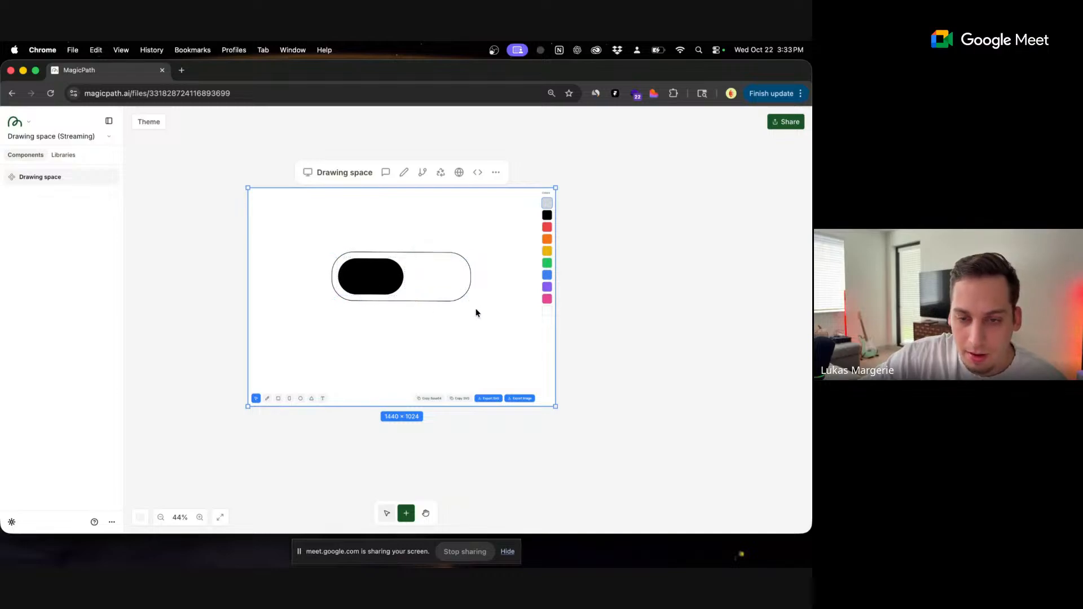
# - Select the black pill together with the outlined pill and move both up the canvas
pyautogui.moveTo(476, 313); pyautogui.dragTo(319, 224)
pyautogui.click(318, 233)
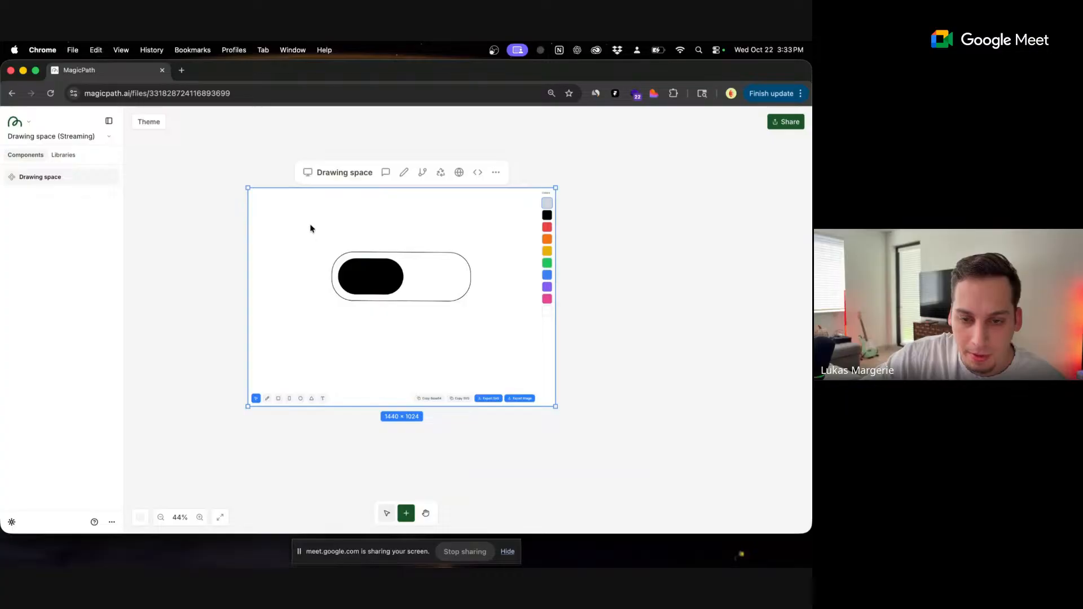
pyautogui.click(379, 291)
pyautogui.keyDown('shift'); pyautogui.click(443, 300); pyautogui.keyUp('shift')
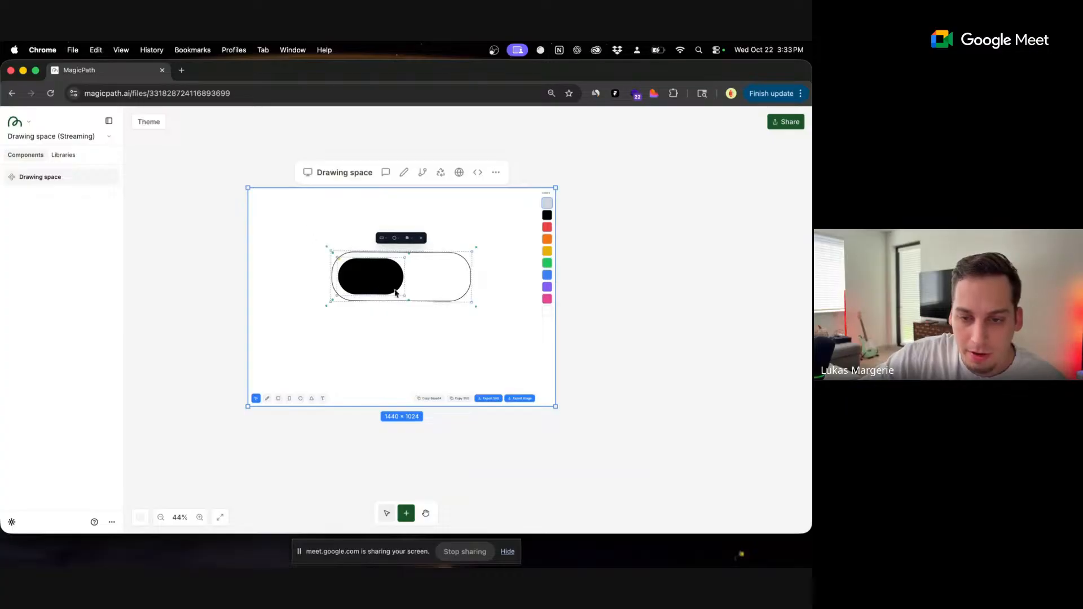
pyautogui.moveTo(375, 284); pyautogui.dragTo(365, 253)
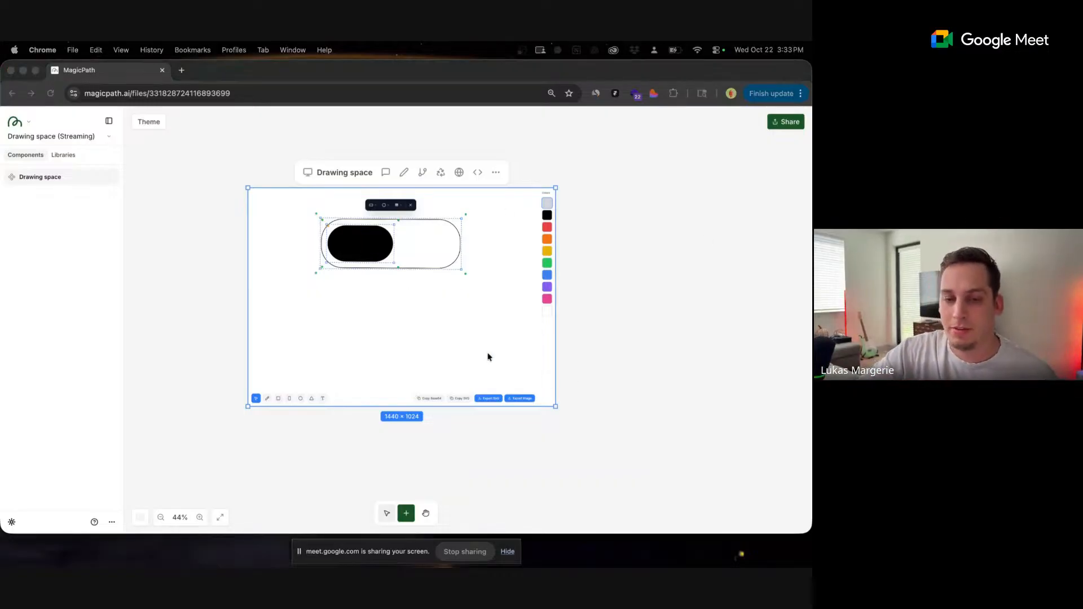
# - Duplicate the toggle below the original and place the copy's black pill at its right end
pyautogui.click(406, 251)
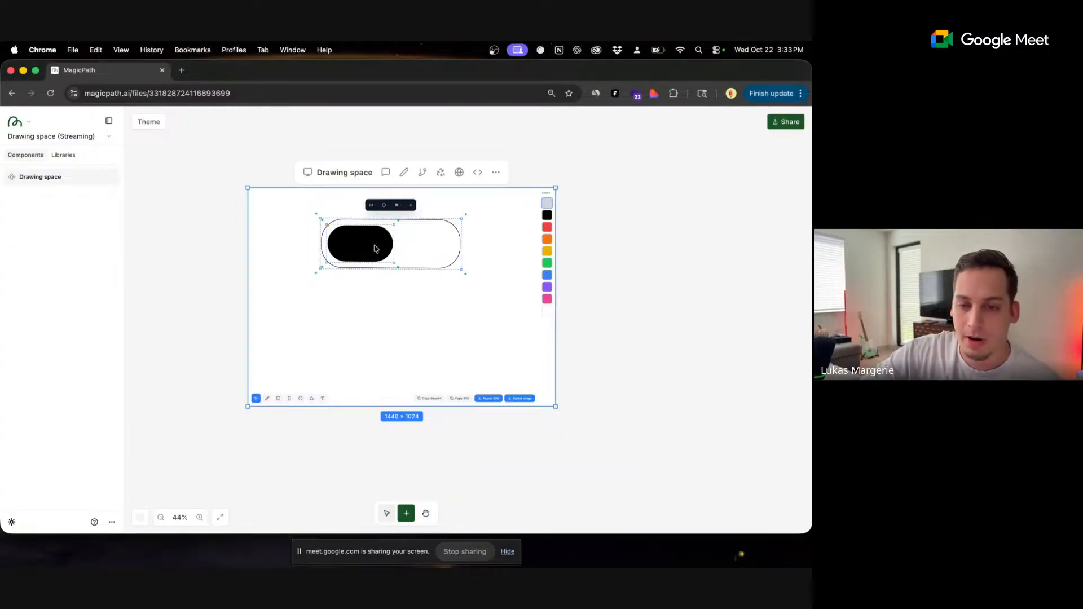
pyautogui.moveTo(376, 248); pyautogui.dragTo(419, 325)
pyautogui.click(375, 317)
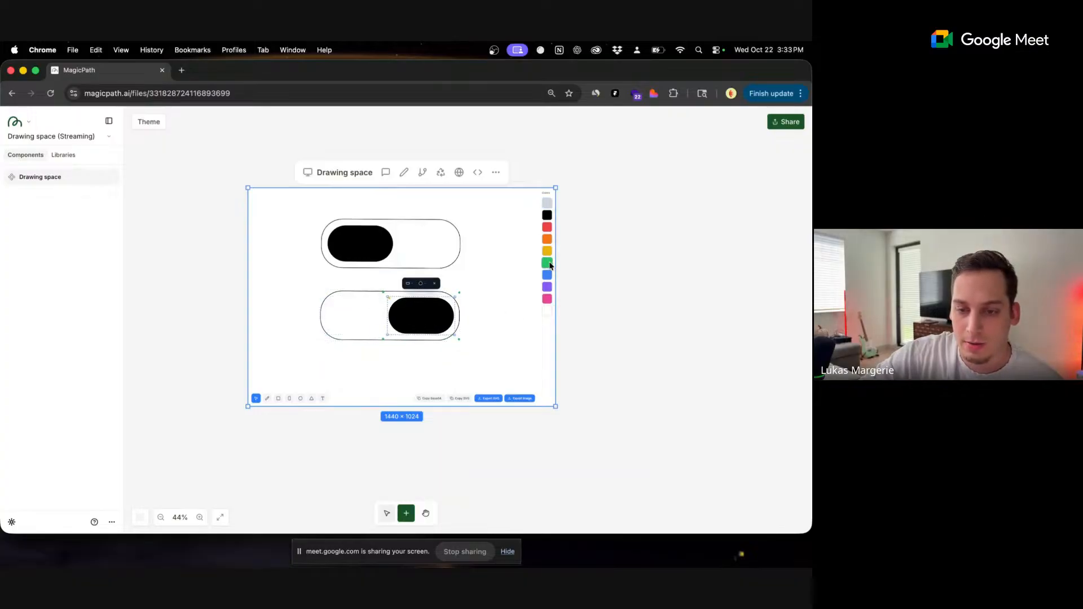
# - Fill the lower toggle's inner pill with Green
pyautogui.click(422, 284)
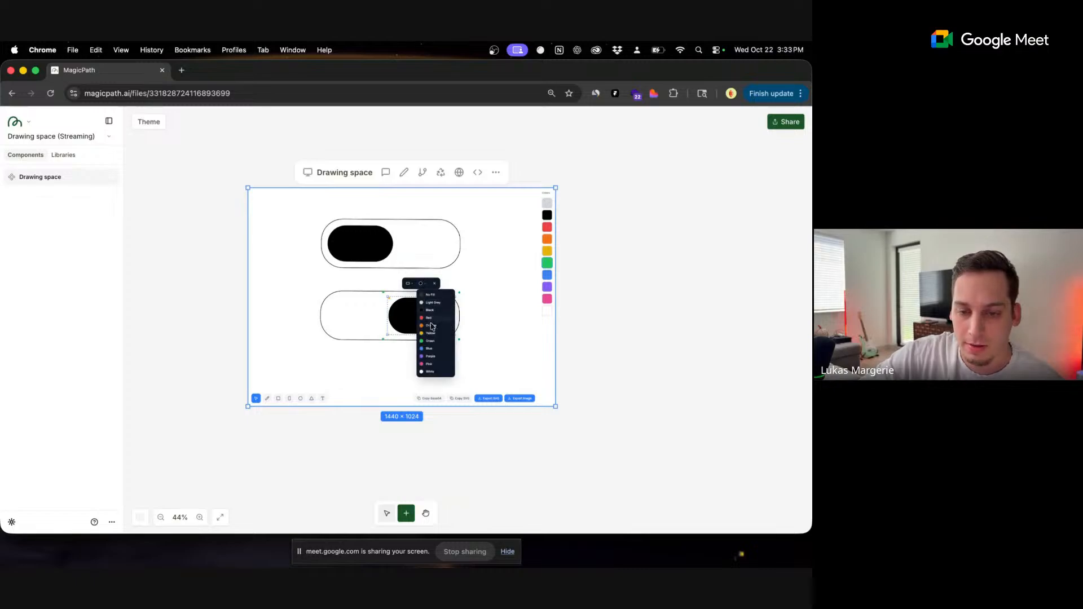
pyautogui.click(430, 341)
pyautogui.click(485, 335)
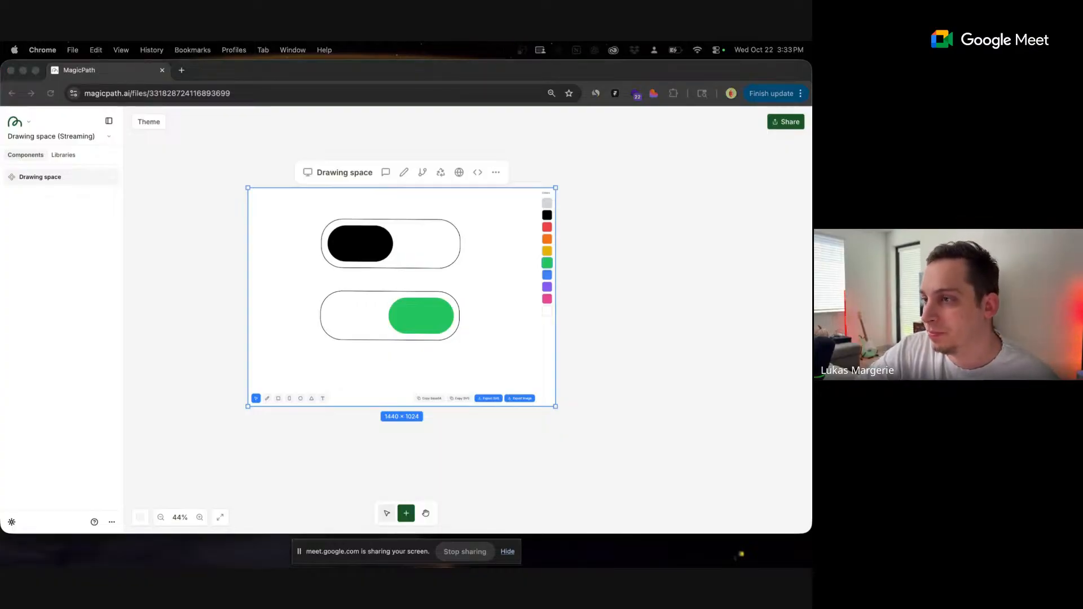
pyautogui.click(425, 313)
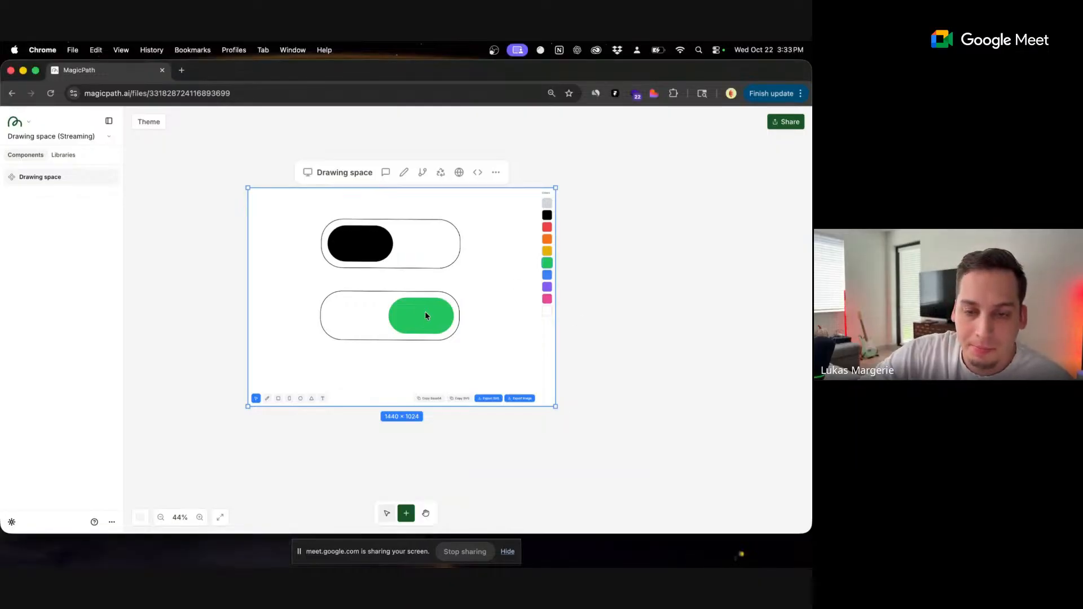
pyautogui.click(351, 315)
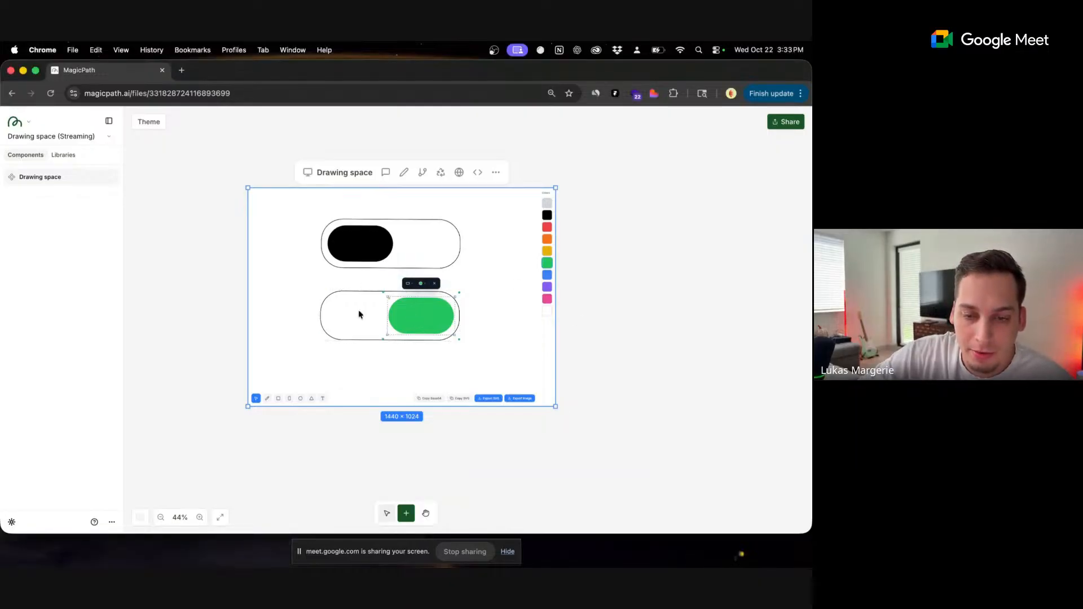
pyautogui.click(427, 329)
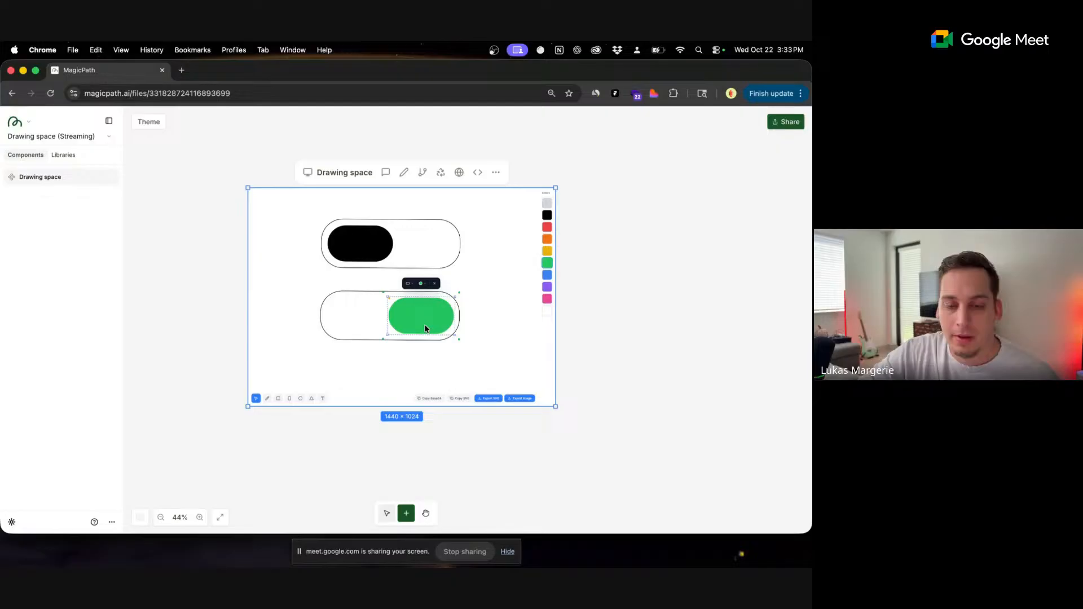
# - Select the whole lower toggle, both outline and green pill, and delete it
pyautogui.click(308, 295)
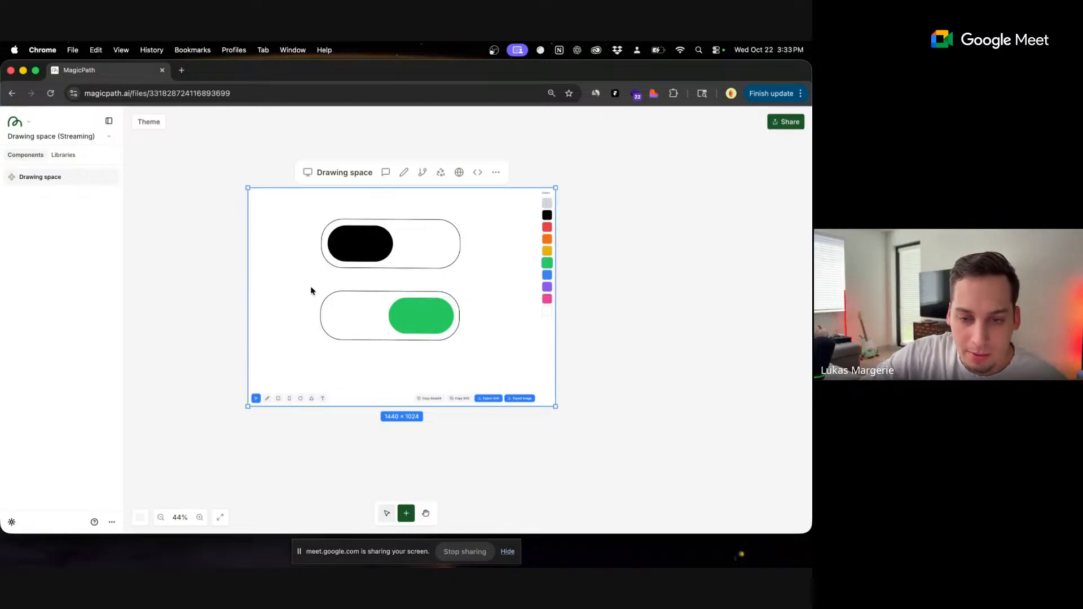
pyautogui.moveTo(310, 291); pyautogui.dragTo(469, 356)
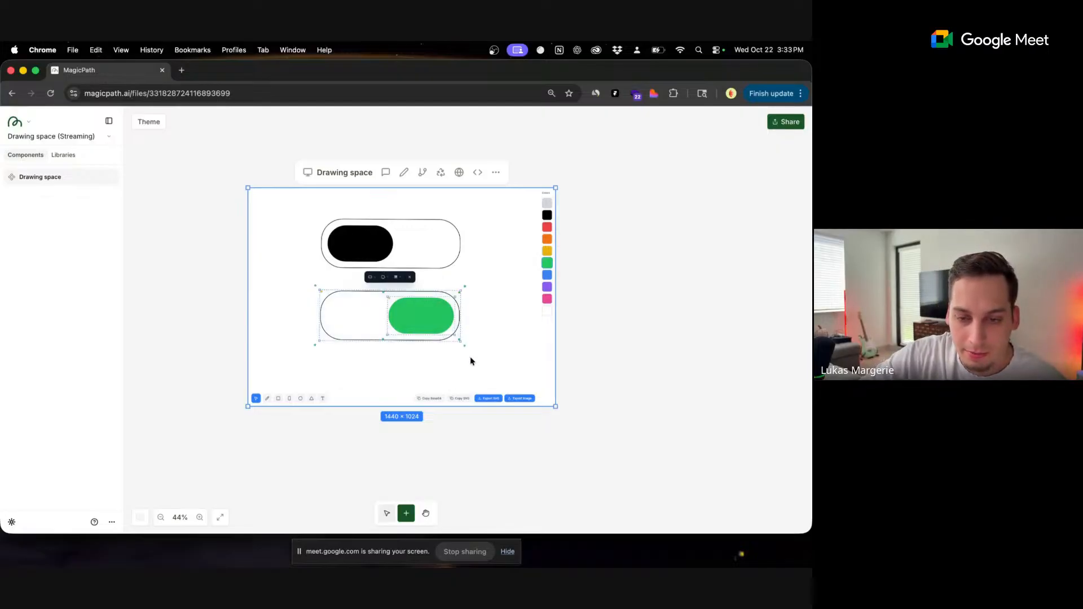
pyautogui.click(409, 278)
# - Move the remaining toggle down to the middle of the canvas and copy the drawing as SVG
pyautogui.moveTo(308, 220); pyautogui.dragTo(474, 285)
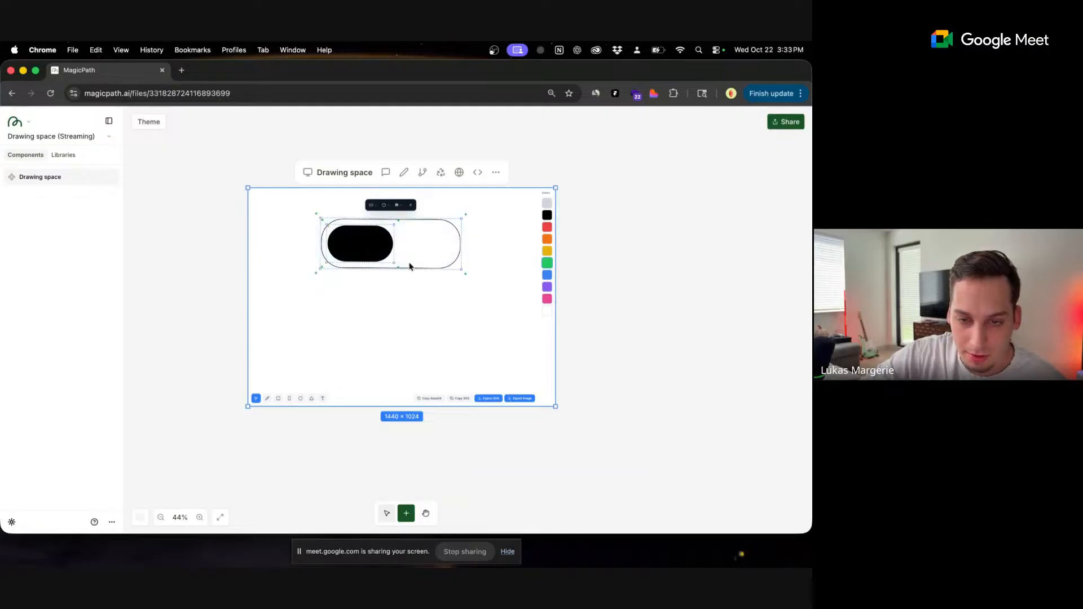
pyautogui.moveTo(377, 250); pyautogui.dragTo(381, 303)
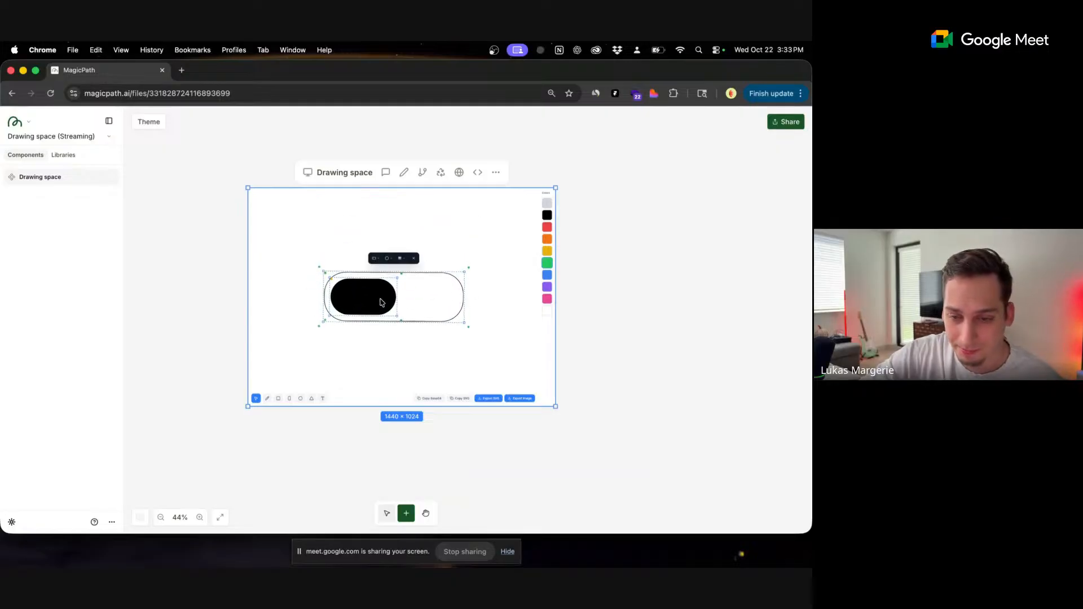
pyautogui.click(460, 398)
# - Add a new component beside the drawing space and begin its prompt with "build a toggle where the initial state looks like this:" plus the copied SVG
pyautogui.hscroll(5, 611, 346)
pyautogui.click(499, 293)
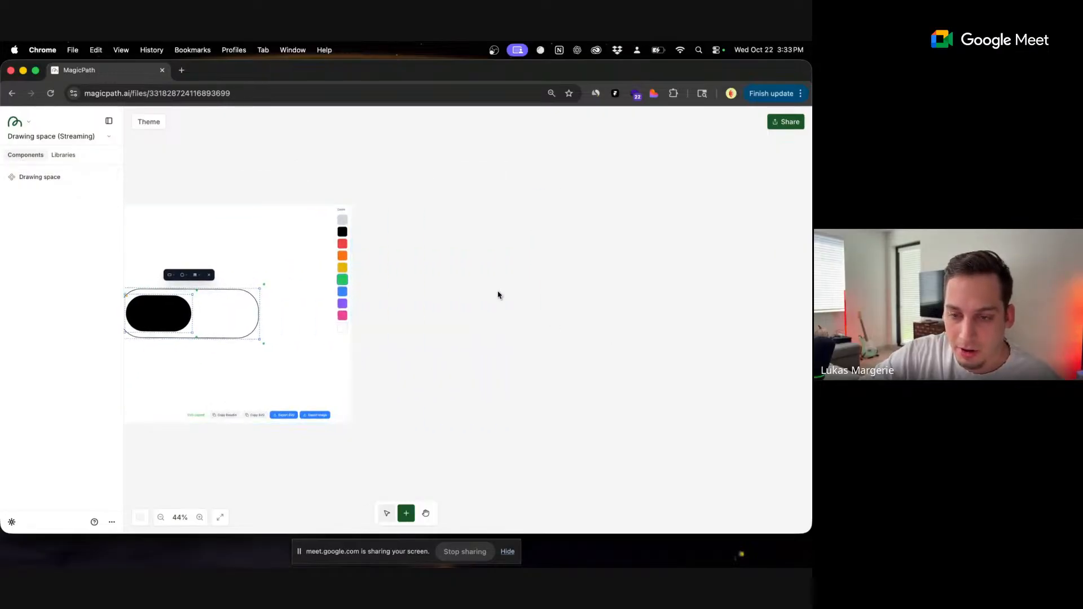
pyautogui.click(499, 293)
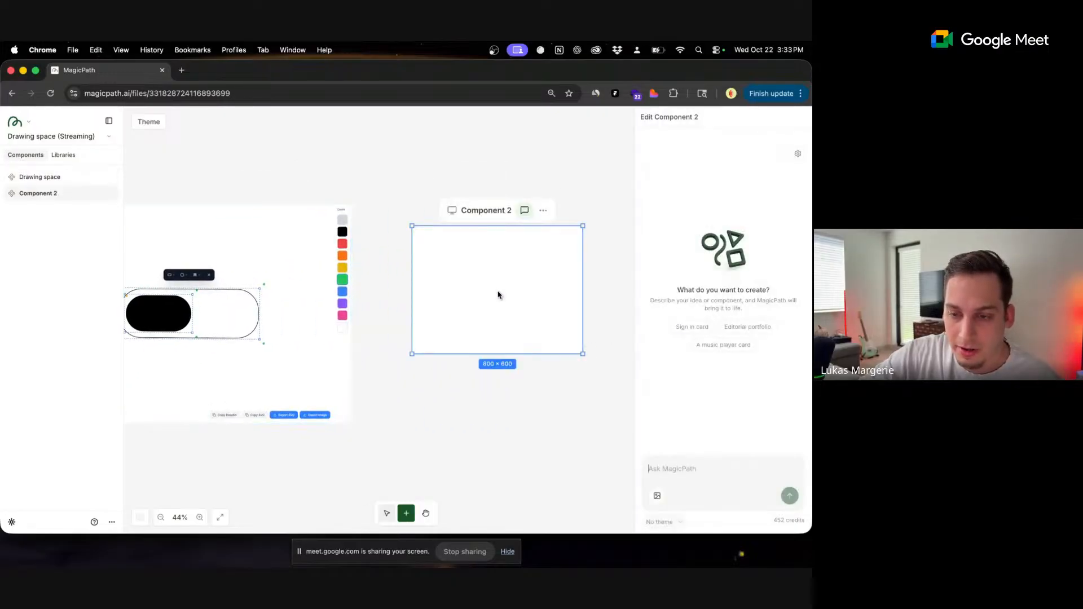
pyautogui.click(684, 476)
pyautogui.write('bu')
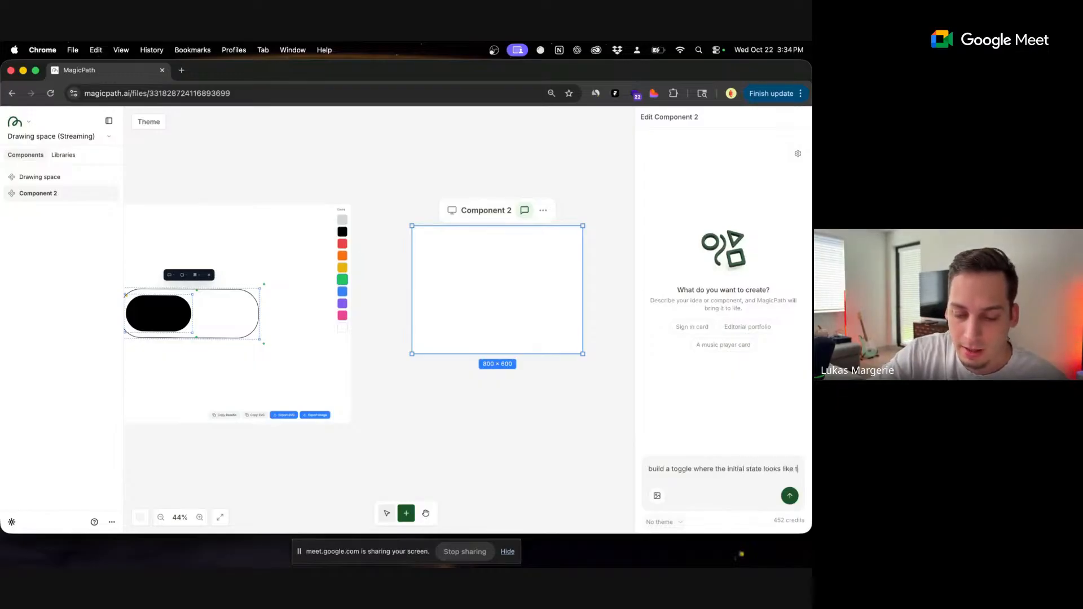
pyautogui.write('his:')
pyautogui.press('super+v')
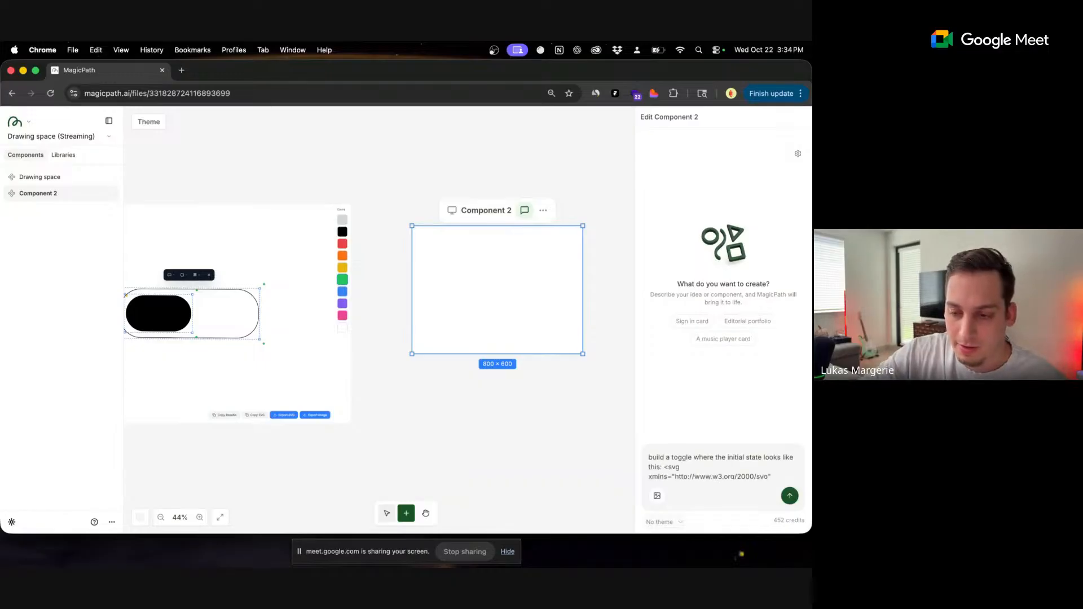
# - Below the SVG in the prompt, add "and when the user clicks on the toggle, the state should look like this:"
pyautogui.hotkey('shift', 'Return')
pyautogui.hotkey('shift', 'Return')
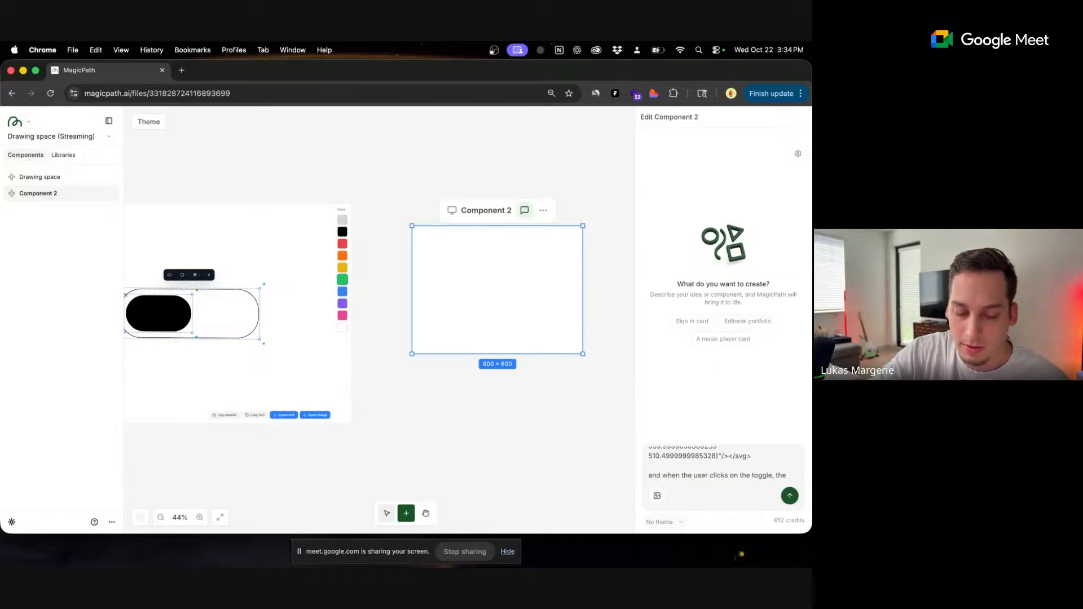
pyautogui.write('state should look like this:')
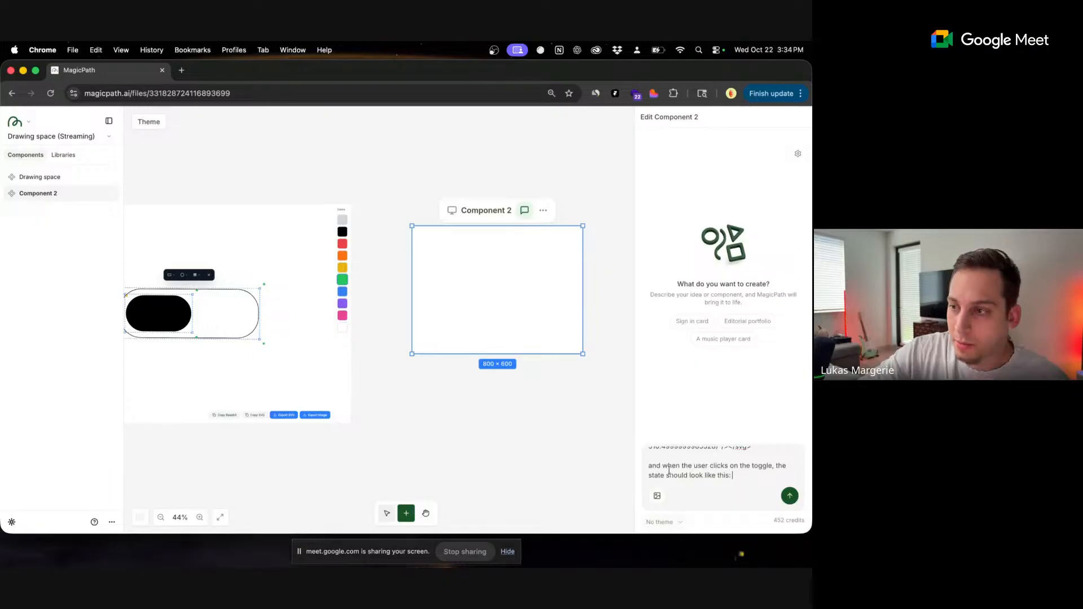
# - In the drawing space, move the black pill to the right end of the outlined toggle and fill it with Green
pyautogui.click(235, 341)
pyautogui.click(411, 391)
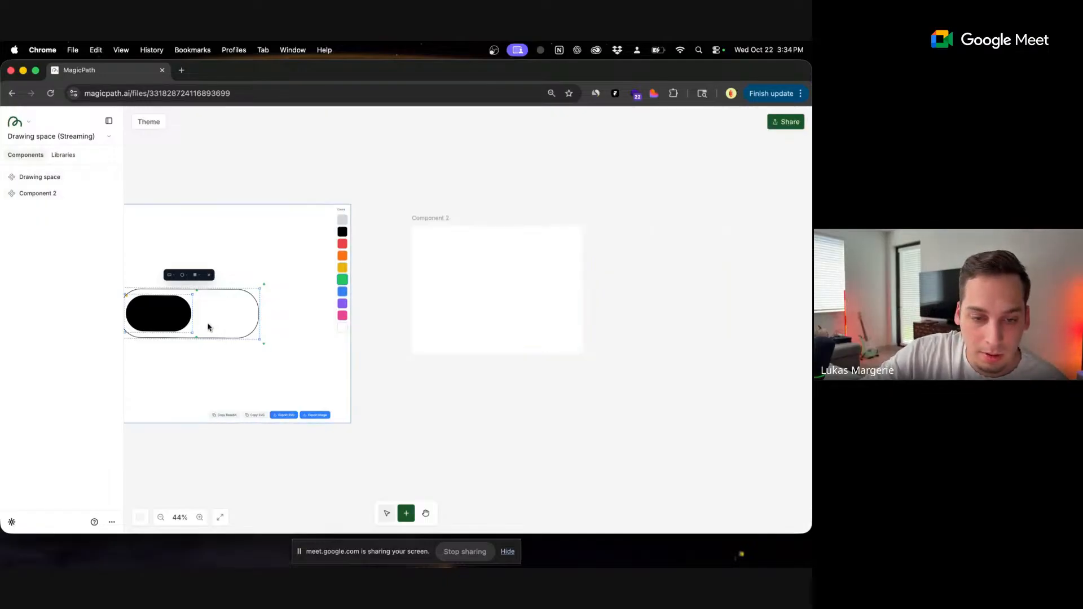
pyautogui.click(187, 318)
pyautogui.hscroll(-5, 367, 355)
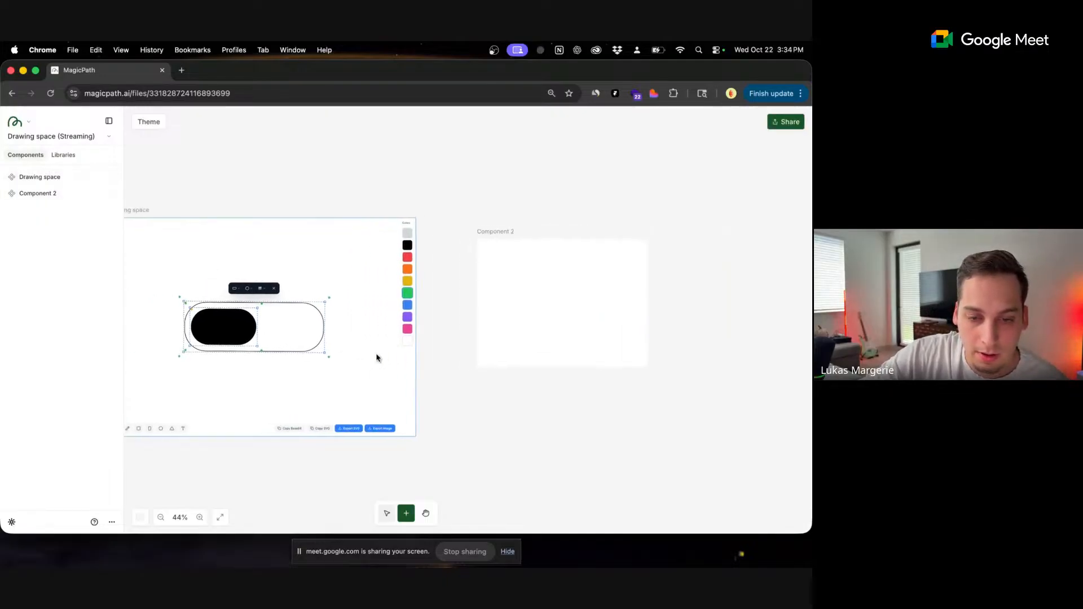
pyautogui.moveTo(236, 337); pyautogui.dragTo(293, 336)
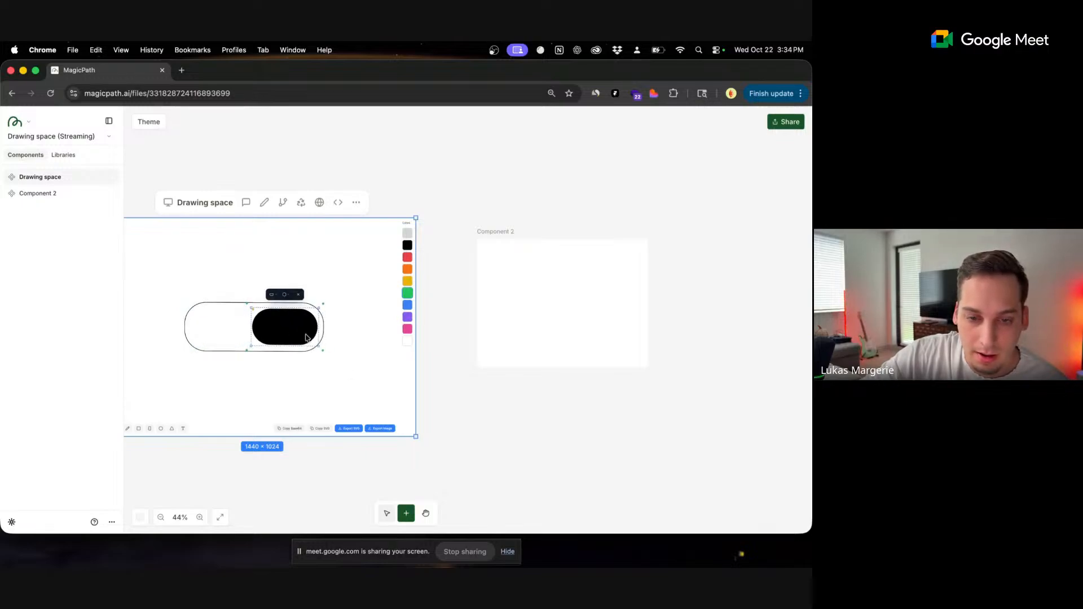
pyautogui.click(286, 294)
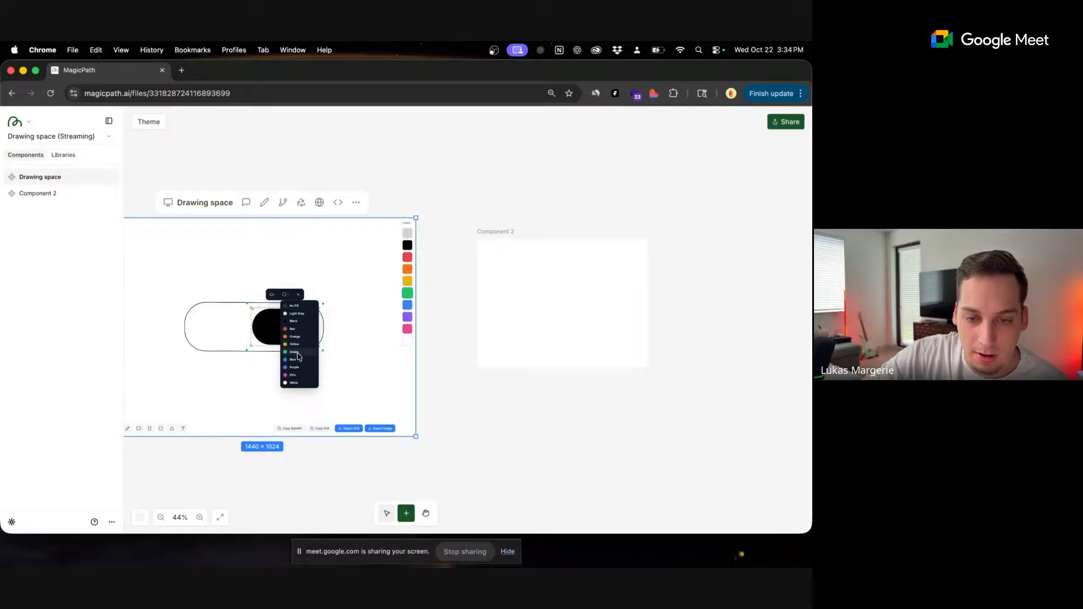
pyautogui.click(294, 352)
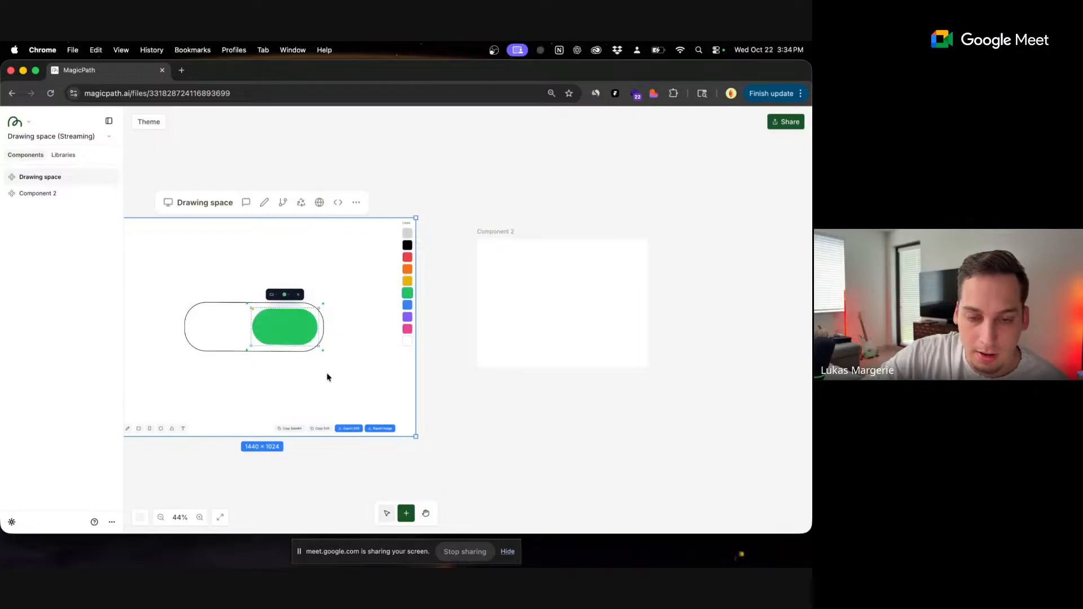
# - Paste the green toggle's SVG at the end of Component 2's prompt and check the full text
pyautogui.click(550, 271)
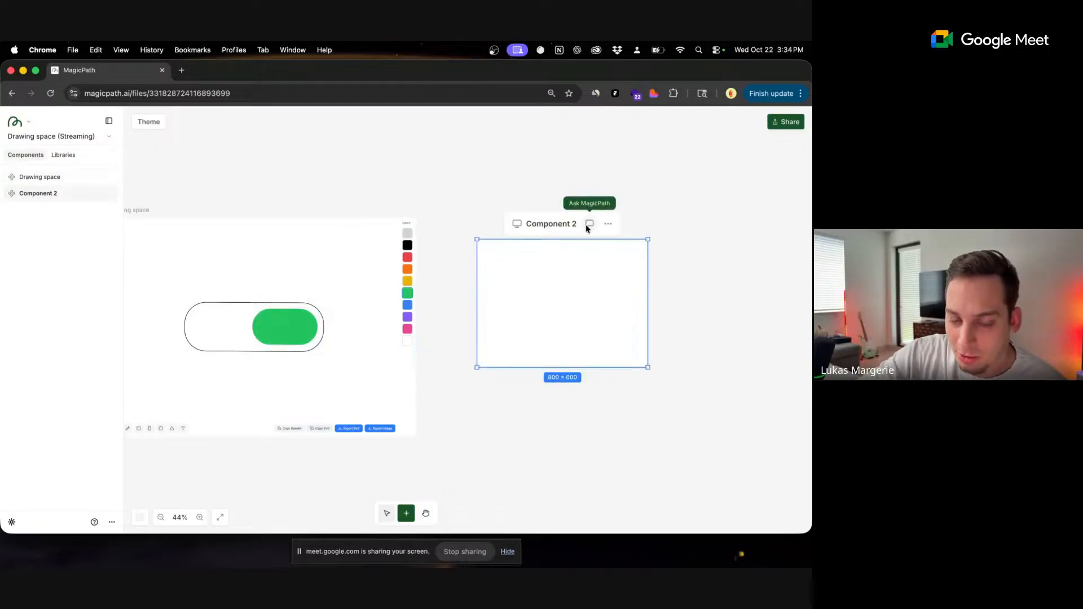
pyautogui.click(589, 224)
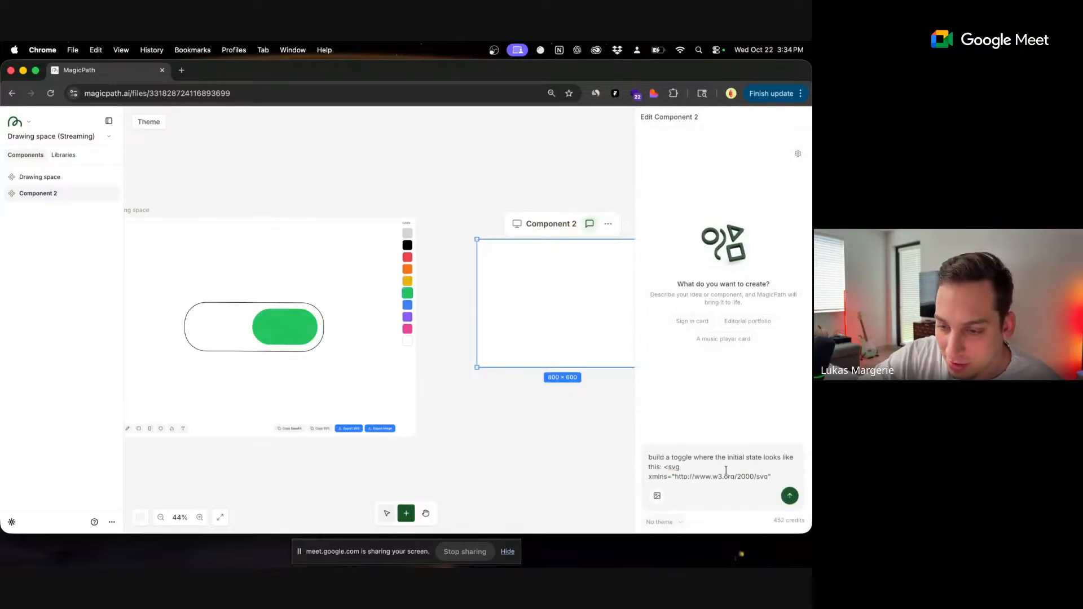
pyautogui.scroll(-15, 726, 472)
pyautogui.press('super+v')
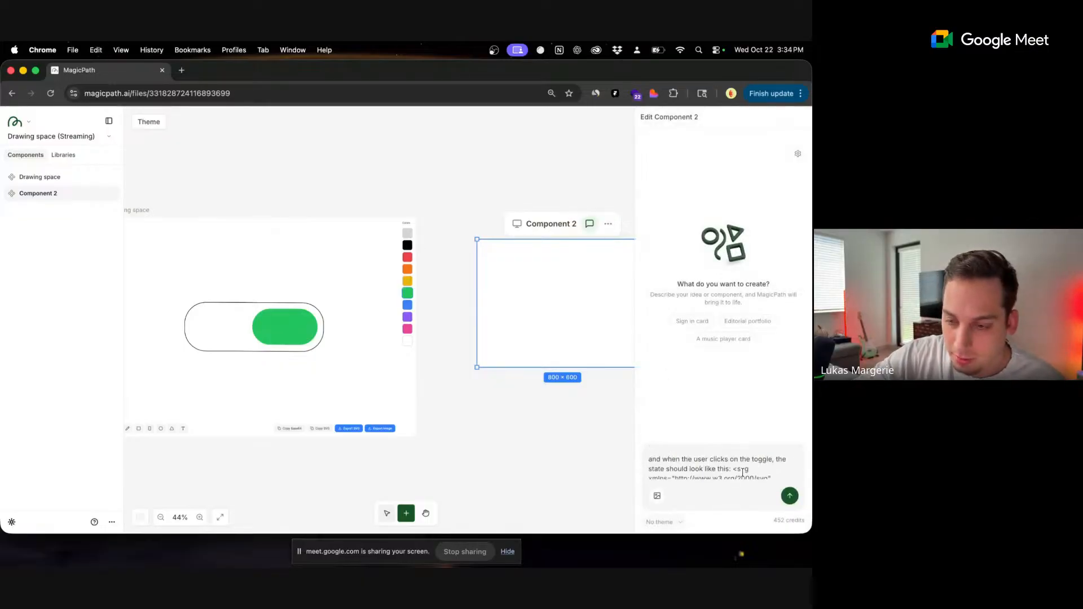
pyautogui.scroll(-15, 742, 473)
pyautogui.scroll(15, 698, 459)
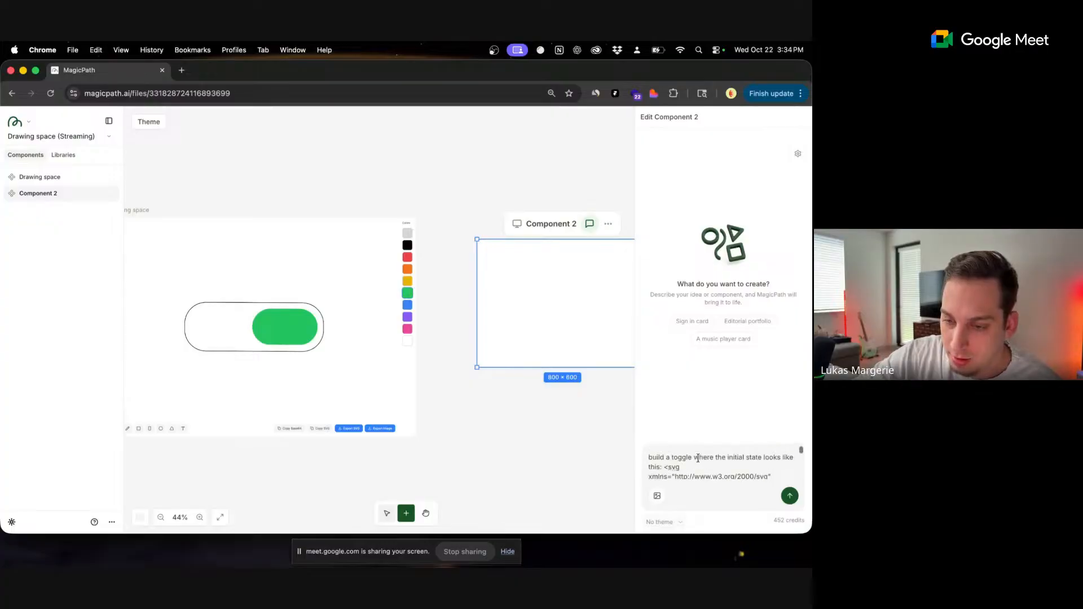
pyautogui.scroll(-15, 698, 459)
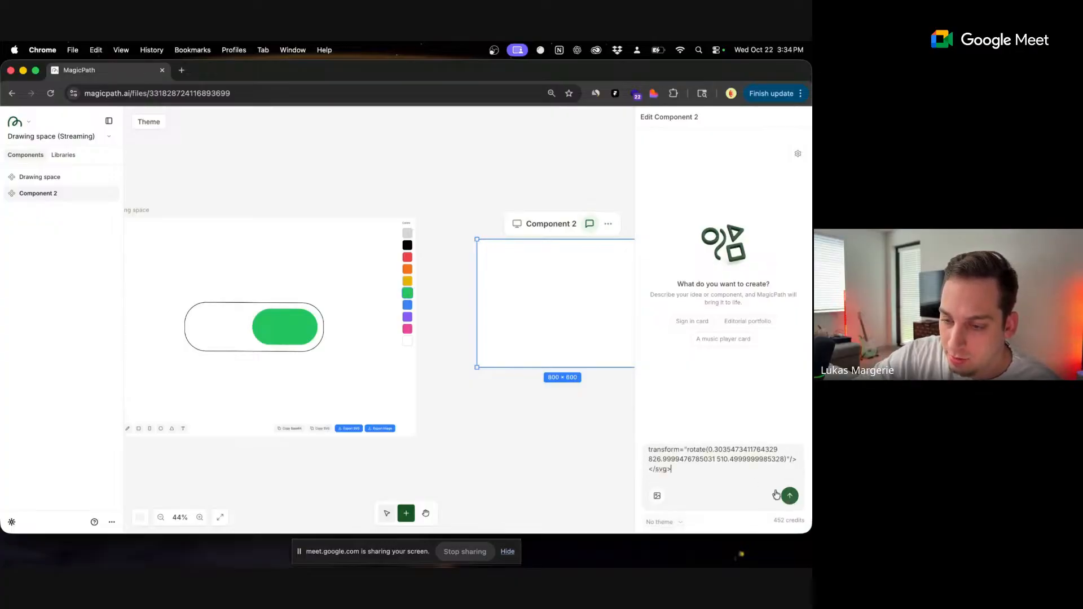
# - Copy the entire toggle prompt and submit it for Component 2
pyautogui.moveTo(711, 475); pyautogui.dragTo(626, 377)
pyautogui.press('super+c')
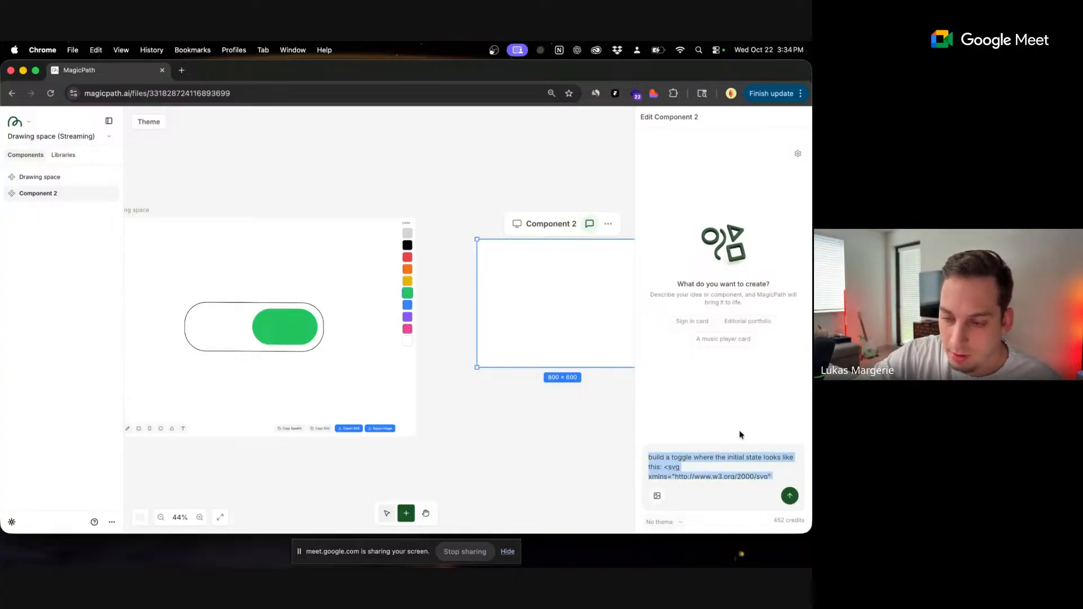
pyautogui.click(790, 497)
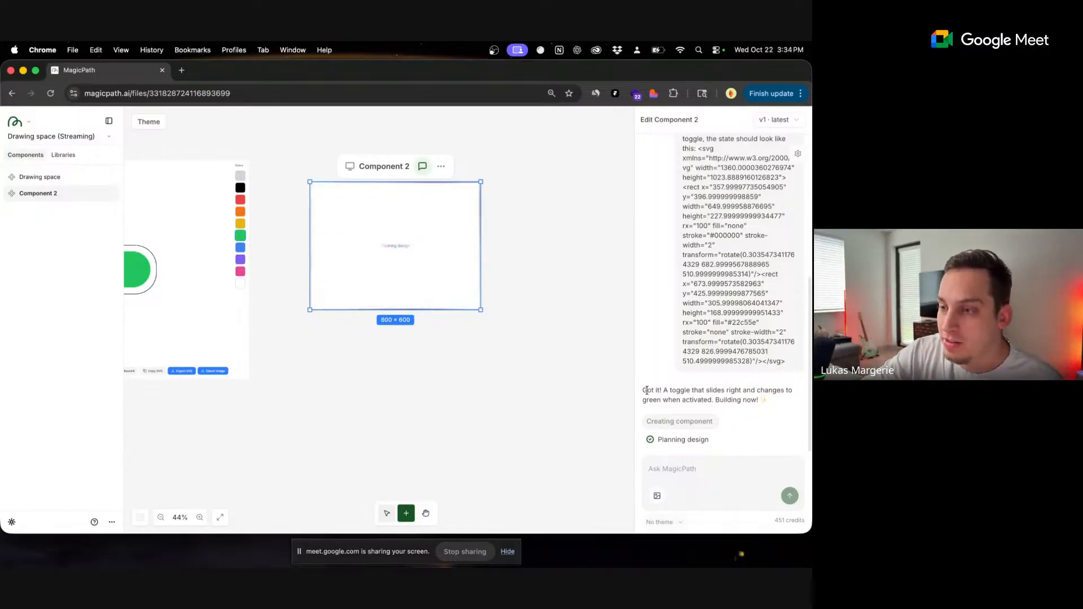
pyautogui.moveTo(647, 390); pyautogui.dragTo(766, 390)
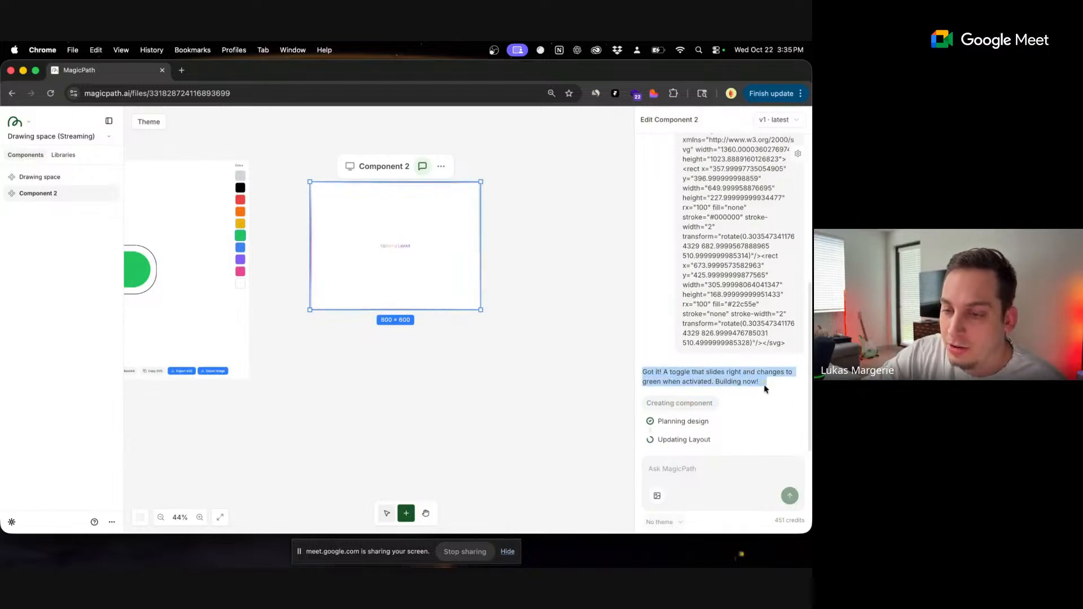
# - Add another component beside Component 2 and submit the same copied toggle prompt for it
pyautogui.click(543, 237)
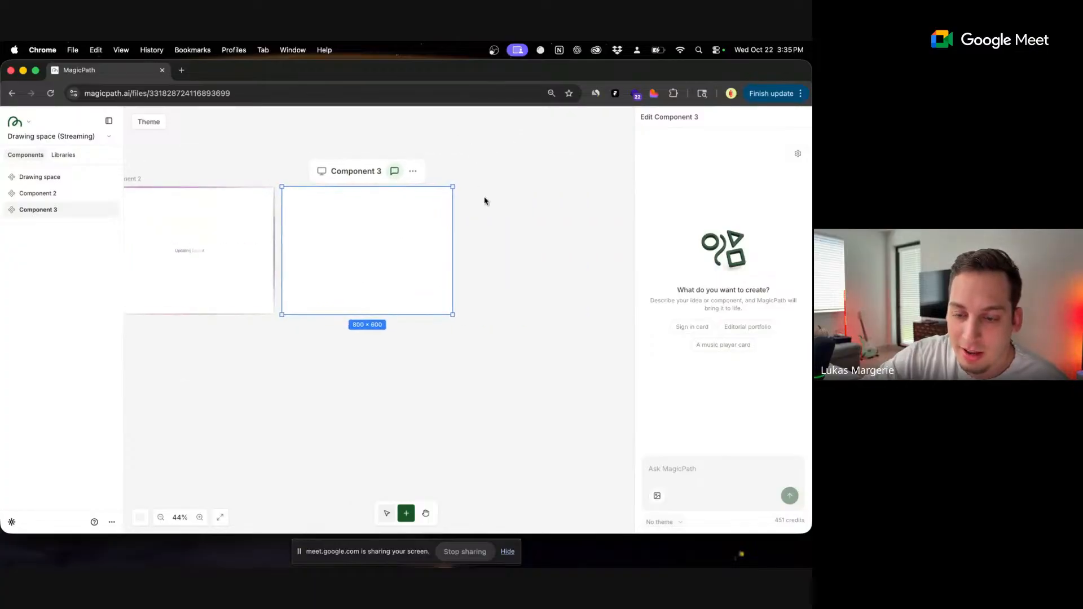
pyautogui.click(687, 475)
pyautogui.press('super+v')
pyautogui.press('Return')
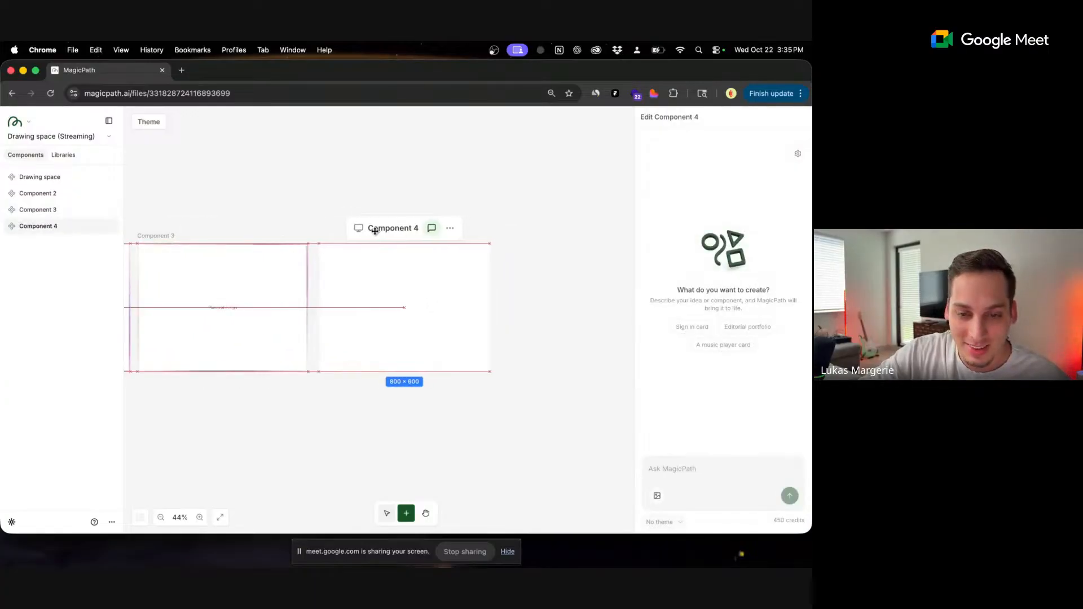
# - Submit the copied toggle prompt for the new component beside Component 3
pyautogui.click(674, 474)
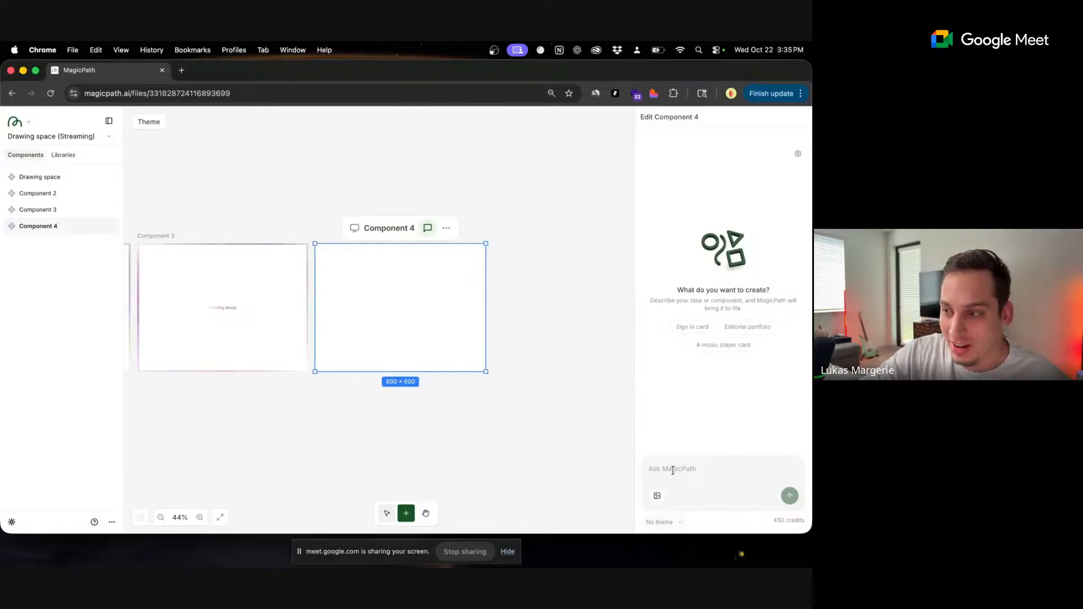
pyautogui.press('super+v')
pyautogui.press('Return')
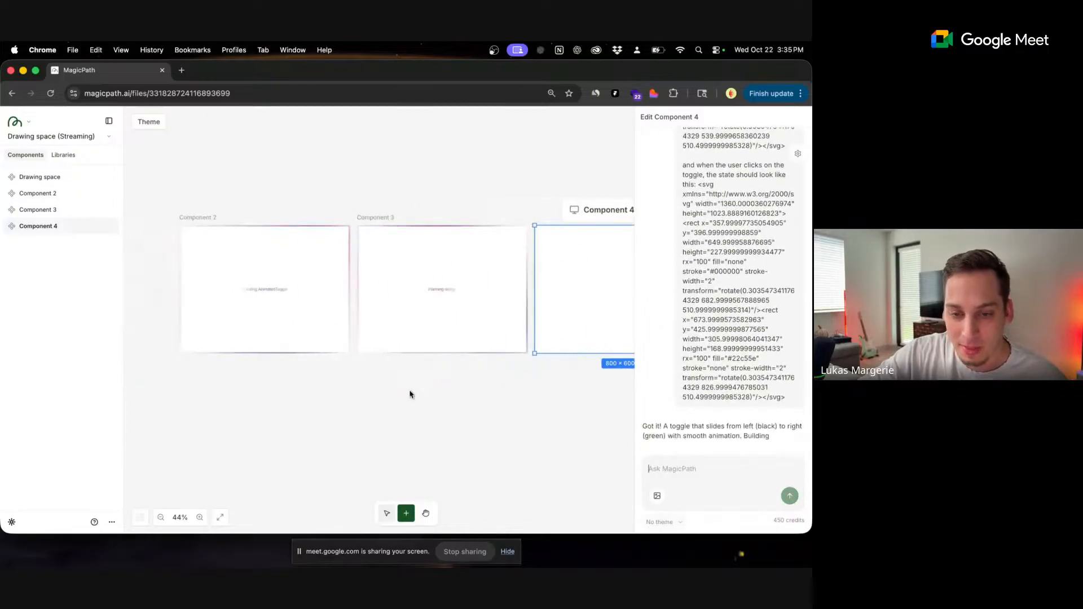
# - Add a component below the first row, paste the copied toggle prompt, set its theme to Retro Gaming, and submit it
pyautogui.click(314, 340)
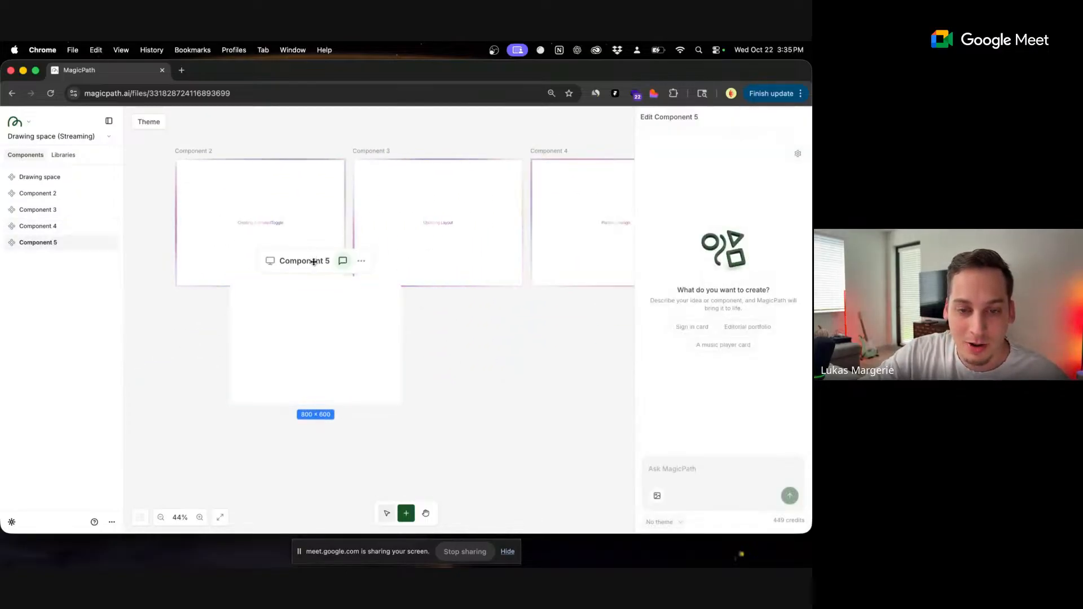
pyautogui.click(676, 488)
pyautogui.press('super+v')
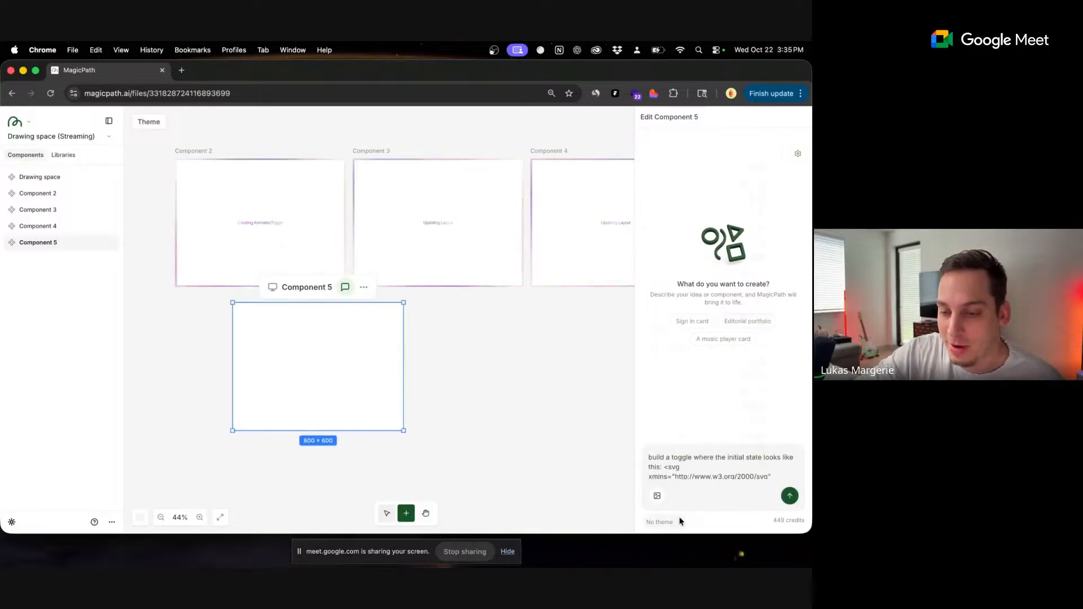
pyautogui.click(680, 521)
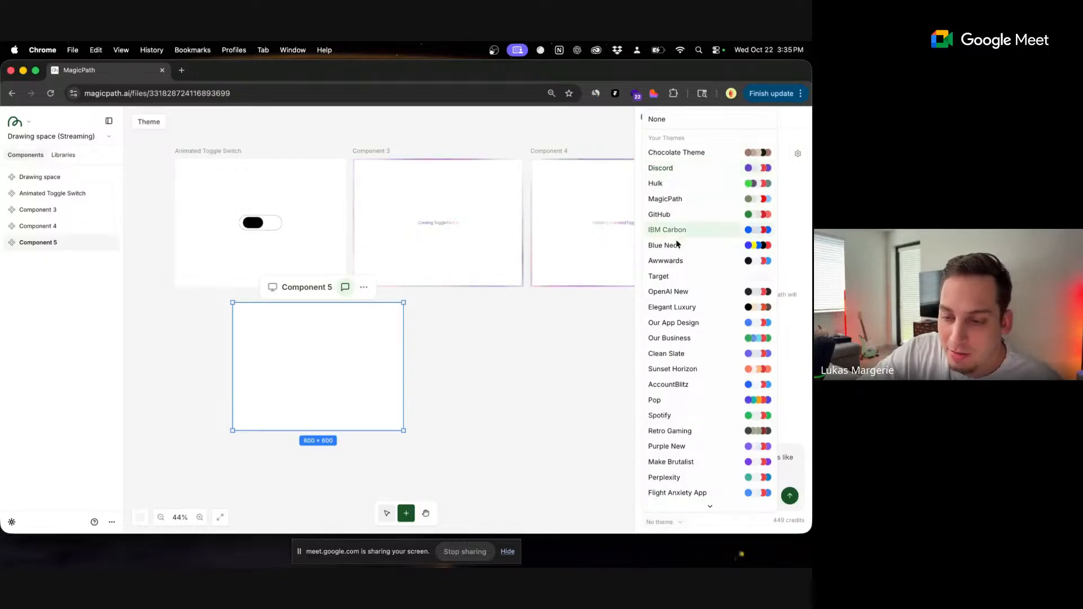
pyautogui.click(689, 432)
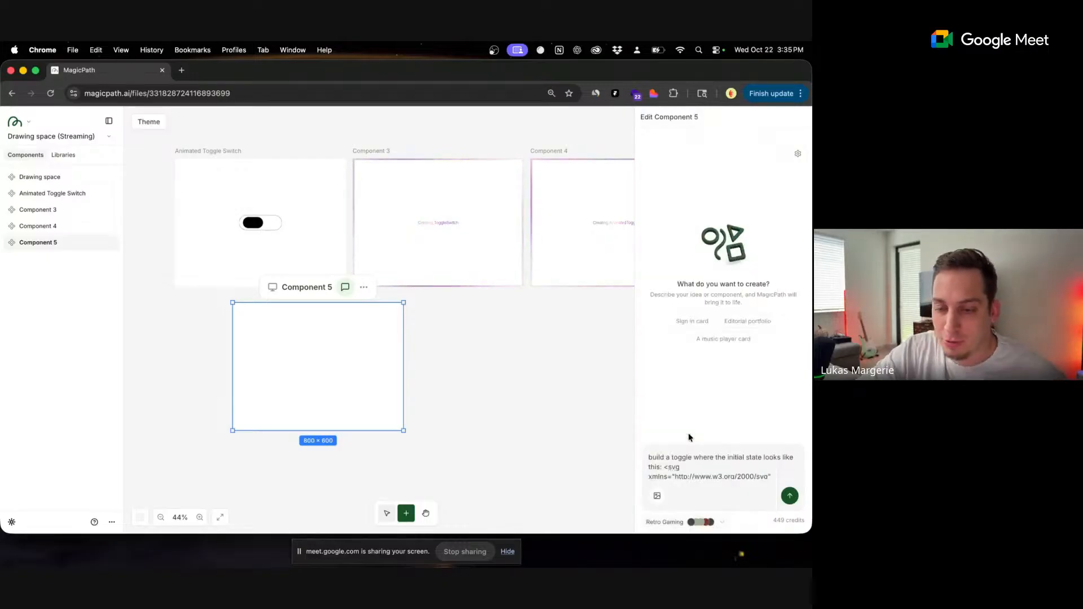
pyautogui.click(790, 496)
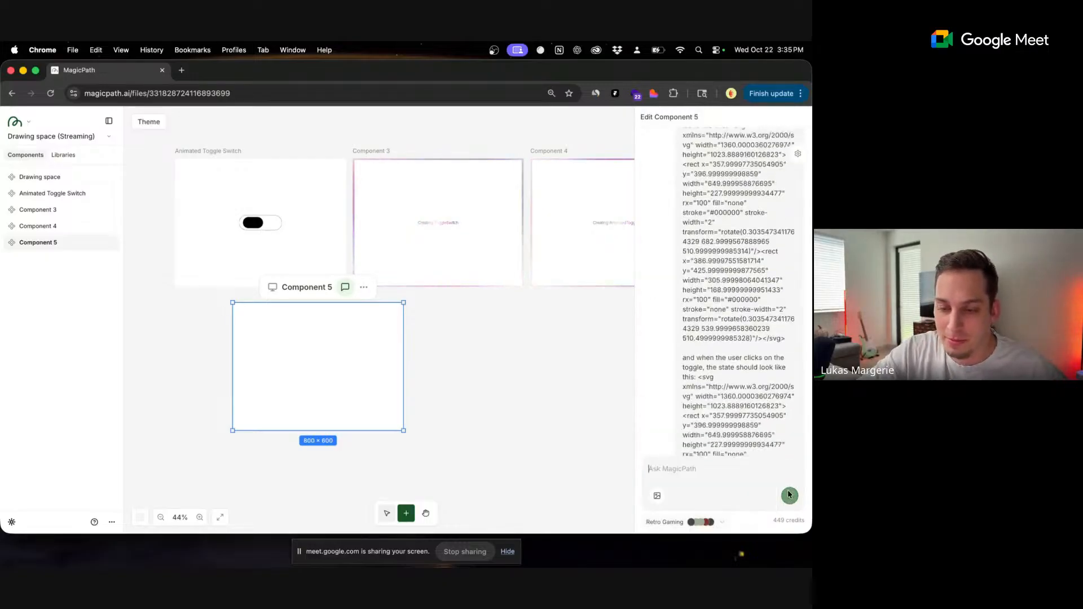
# - Add another component beside Component 5 and set its theme to Discord
pyautogui.click(496, 384)
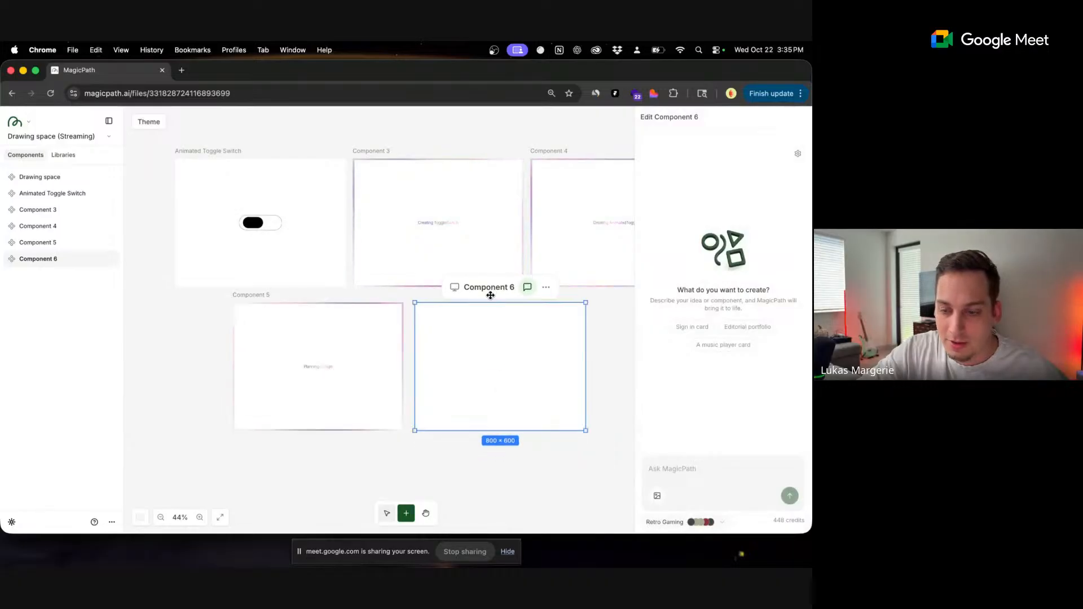
pyautogui.click(710, 524)
pyautogui.click(692, 174)
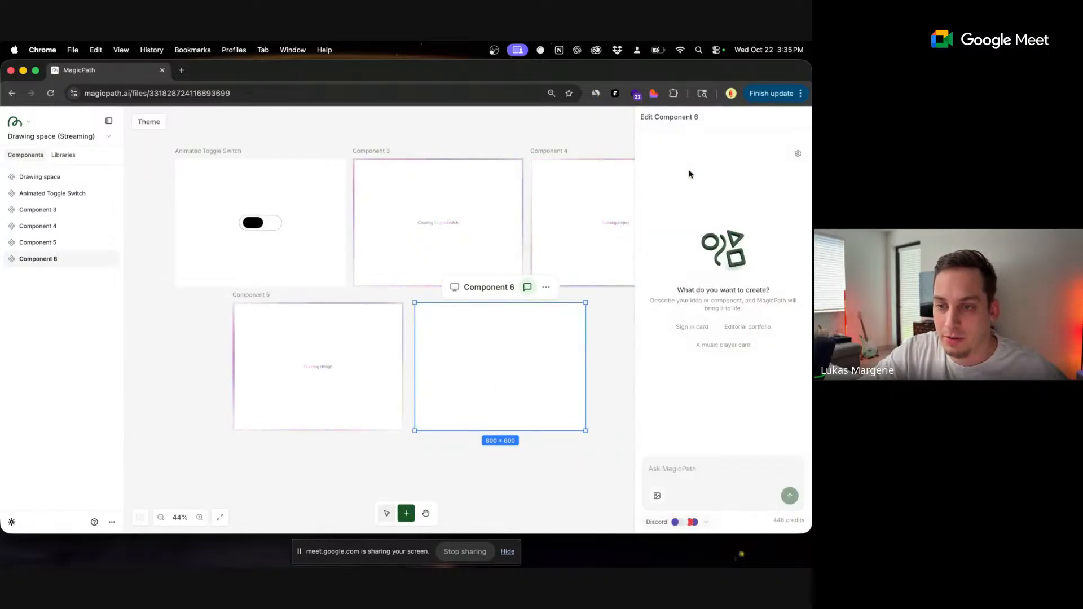
# - Paste the toggle prompt for Component 6, append "dark mode" on a separate line at the end, and submit it
pyautogui.click(672, 467)
pyautogui.press('super+v')
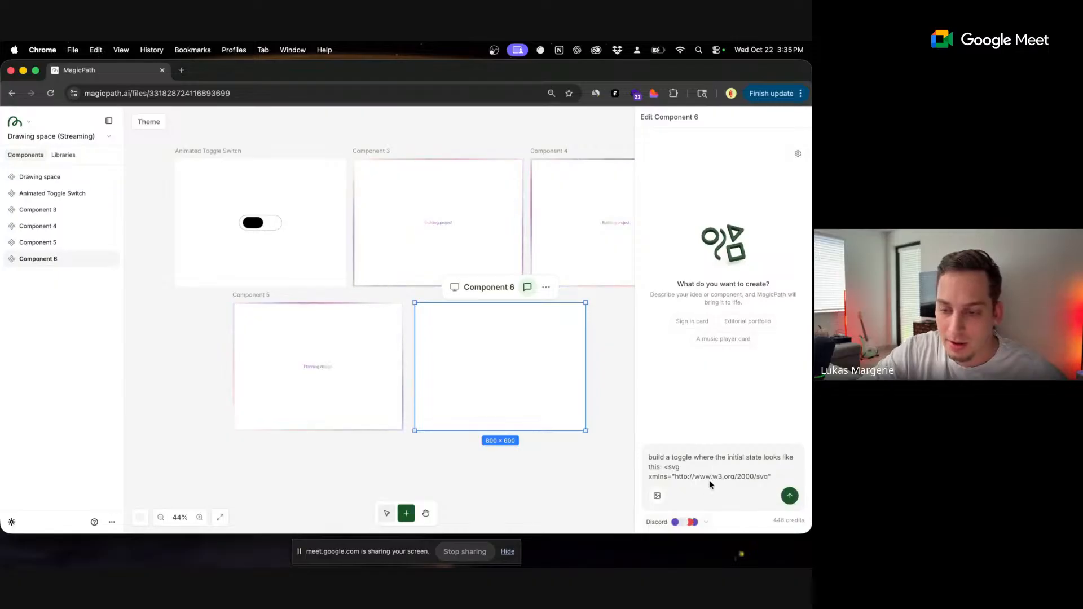
pyautogui.scroll(-15, 699, 473)
pyautogui.click(689, 472)
pyautogui.hotkey('shift', 'Return')
pyautogui.hotkey('shift', 'Return')
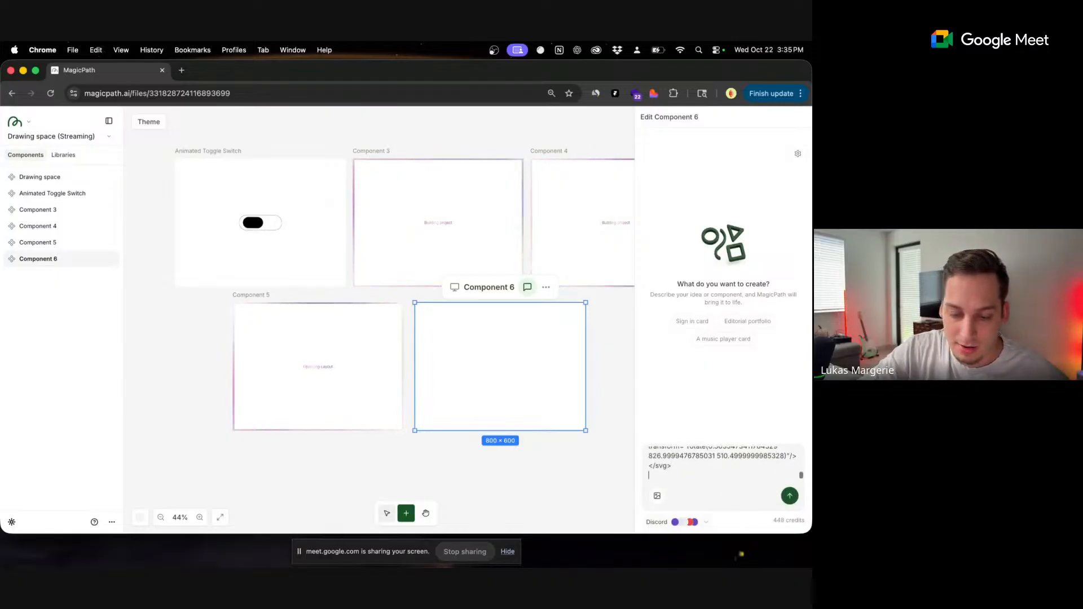
pyautogui.write('dark mode')
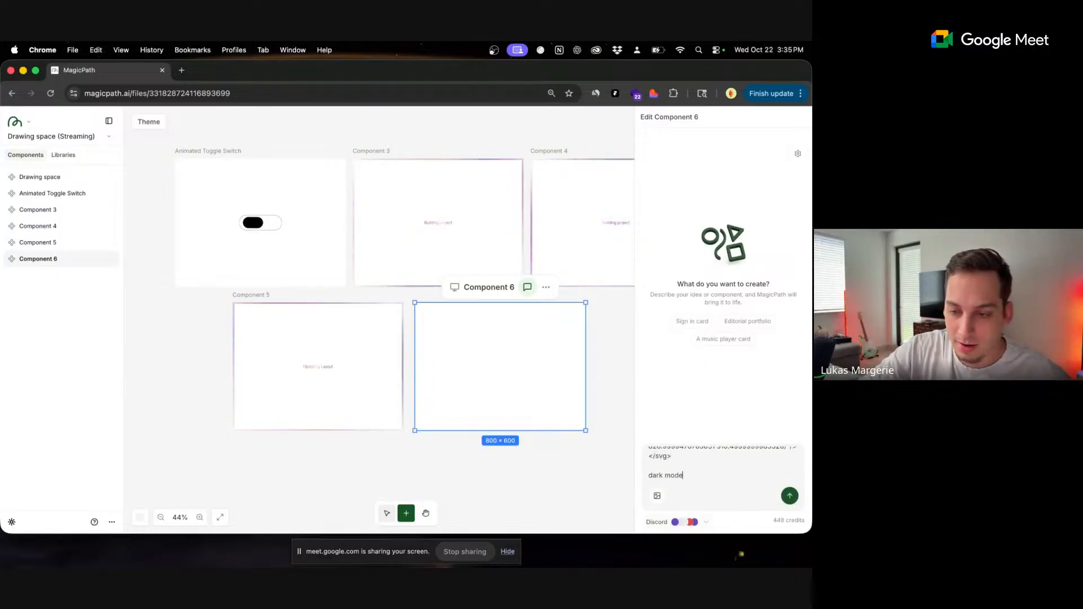
pyautogui.press('Return')
# - Try out the generated toggles in the Animated Toggle Switch and Animated Toggle components of the upper row
pyautogui.click(367, 283)
pyautogui.click(249, 222)
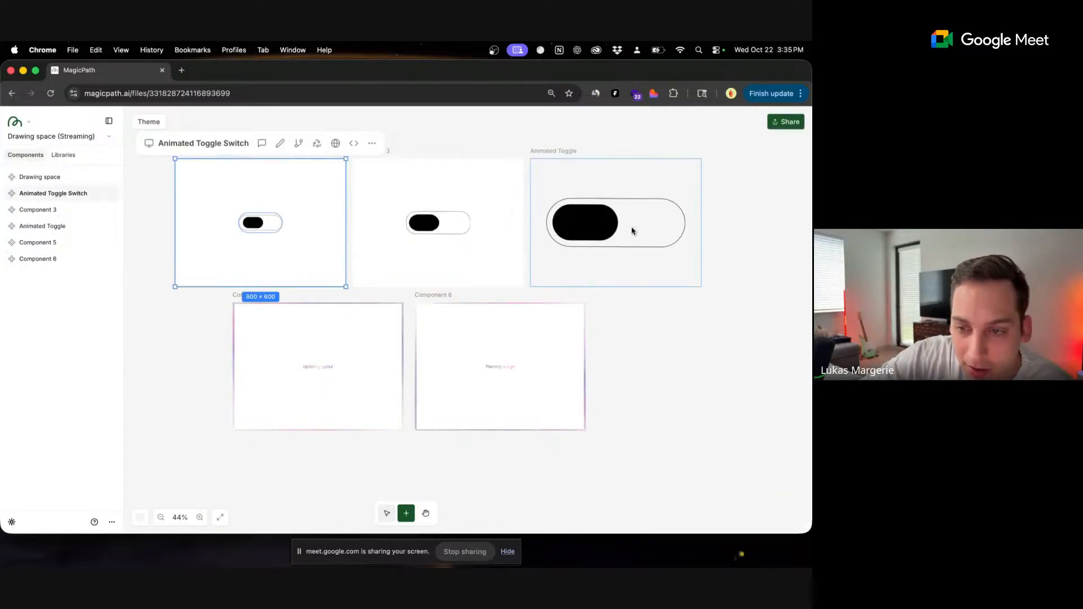
pyautogui.click(586, 234)
pyautogui.click(586, 233)
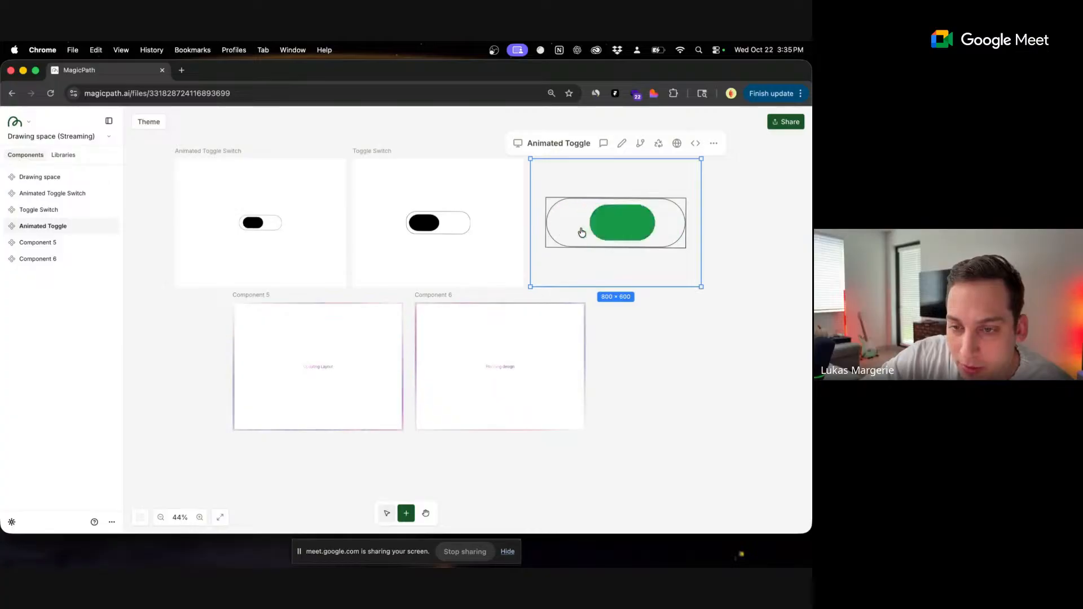
# - Switch the Toggle Switch component's toggle back and forth several times to test its two states
pyautogui.click(428, 227)
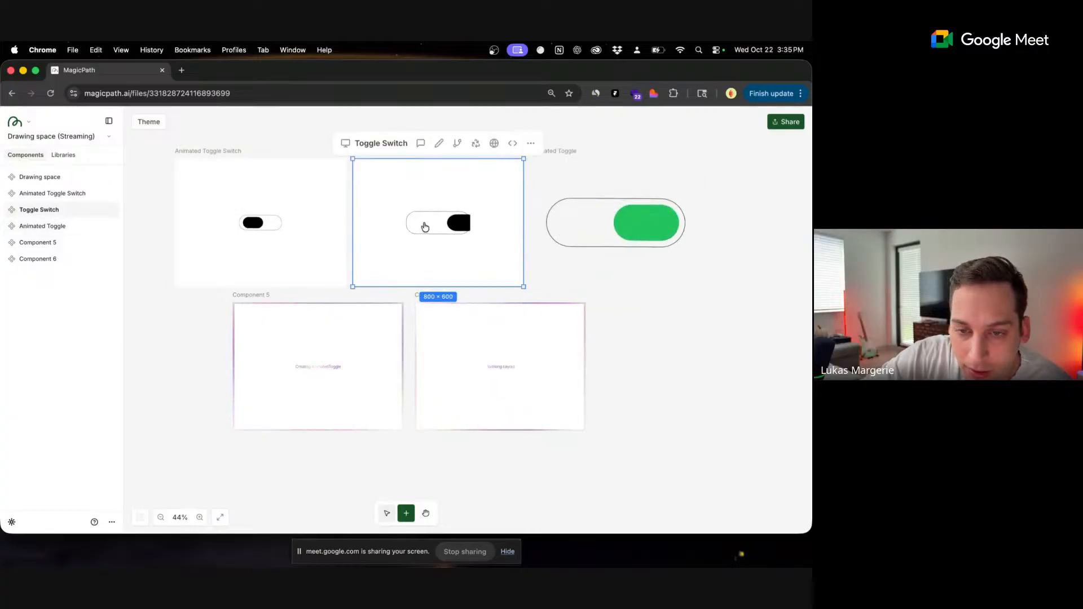
pyautogui.click(425, 227)
pyautogui.click(423, 228)
pyautogui.click(423, 229)
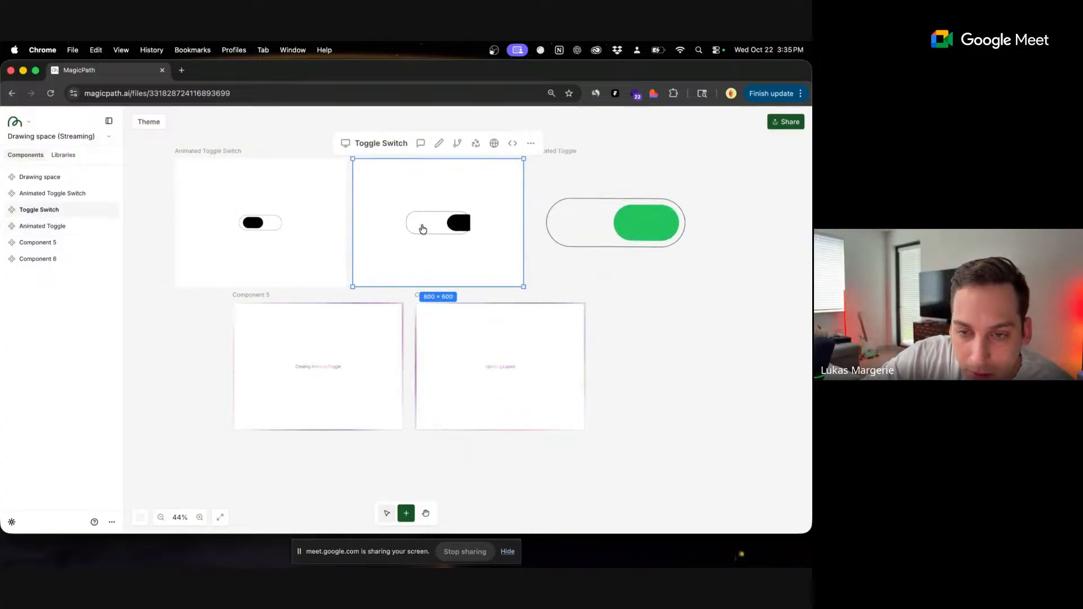
pyautogui.click(423, 229)
pyautogui.click(422, 230)
# - Test the Animated Toggle Switch component's toggle repeatedly and narrow its frame from the side next to Toggle Switch
pyautogui.click(251, 224)
pyautogui.click(251, 226)
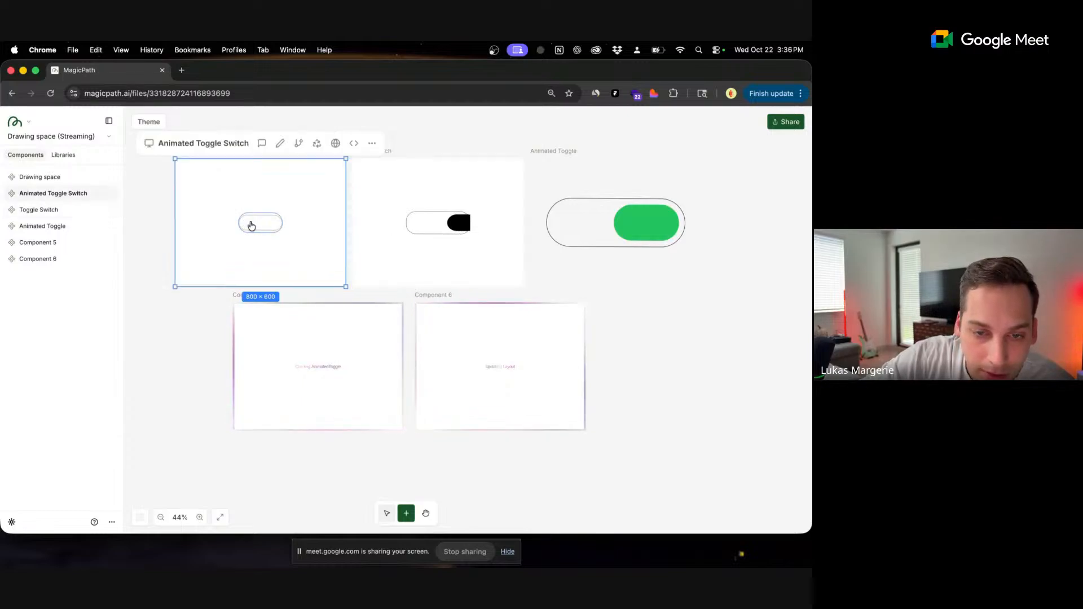
pyautogui.click(253, 227)
pyautogui.click(254, 227)
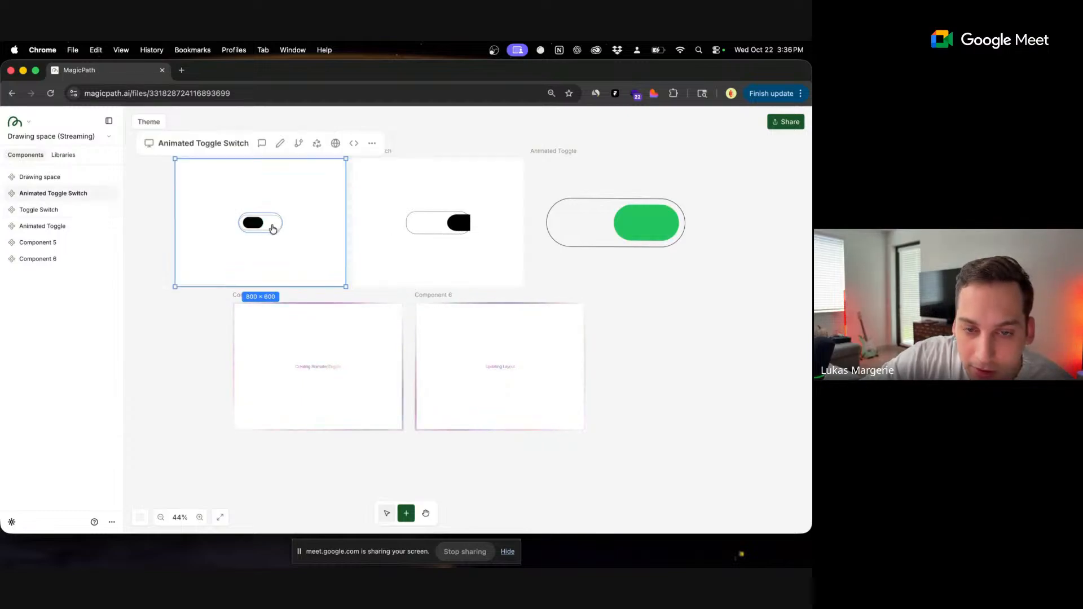
pyautogui.moveTo(345, 226); pyautogui.dragTo(318, 225)
# - Switch the large toggle in the upper row's Animated Toggle component on and off repeatedly to check its animation
pyautogui.click(643, 220)
pyautogui.click(590, 223)
pyautogui.click(590, 224)
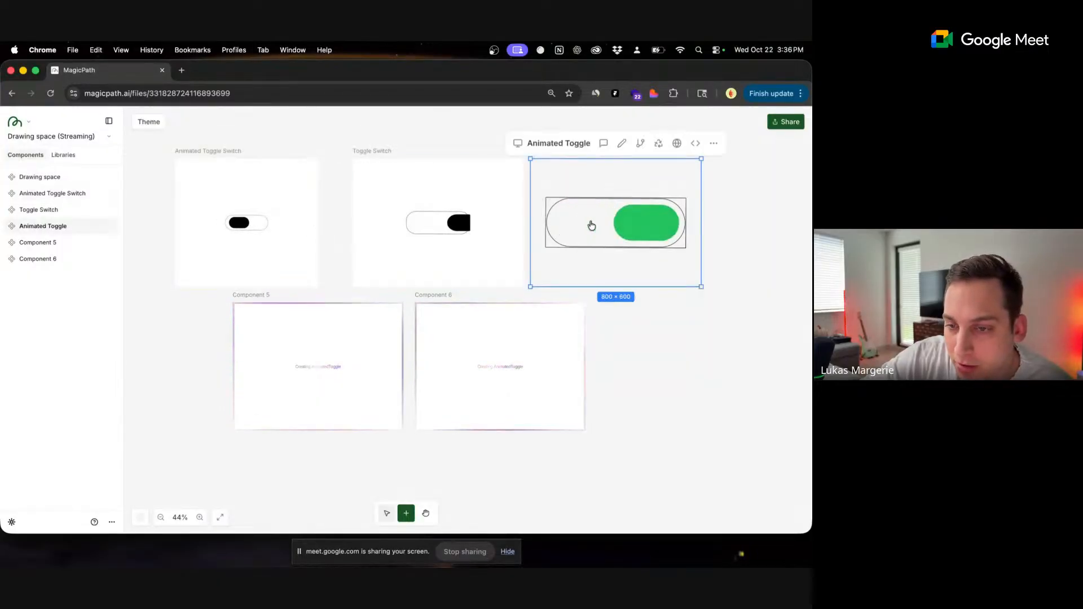
pyautogui.click(591, 226)
pyautogui.click(592, 225)
pyautogui.click(592, 226)
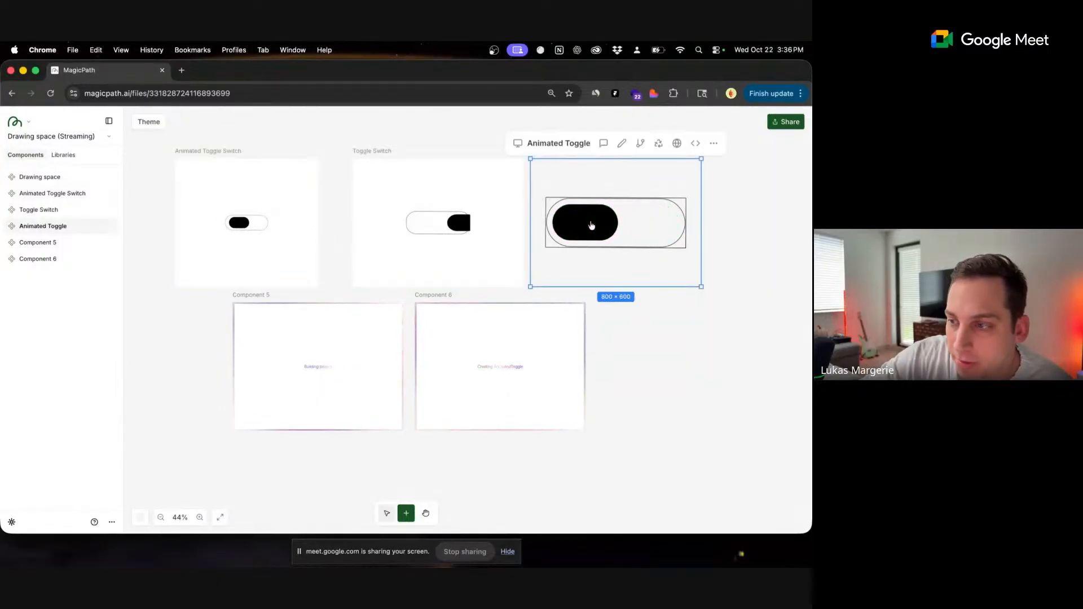
pyautogui.click(592, 226)
pyautogui.click(591, 225)
# - Widen the upper row's Animated Toggle frame slightly to about 839 × 600
pyautogui.click(648, 402)
pyautogui.click(633, 281)
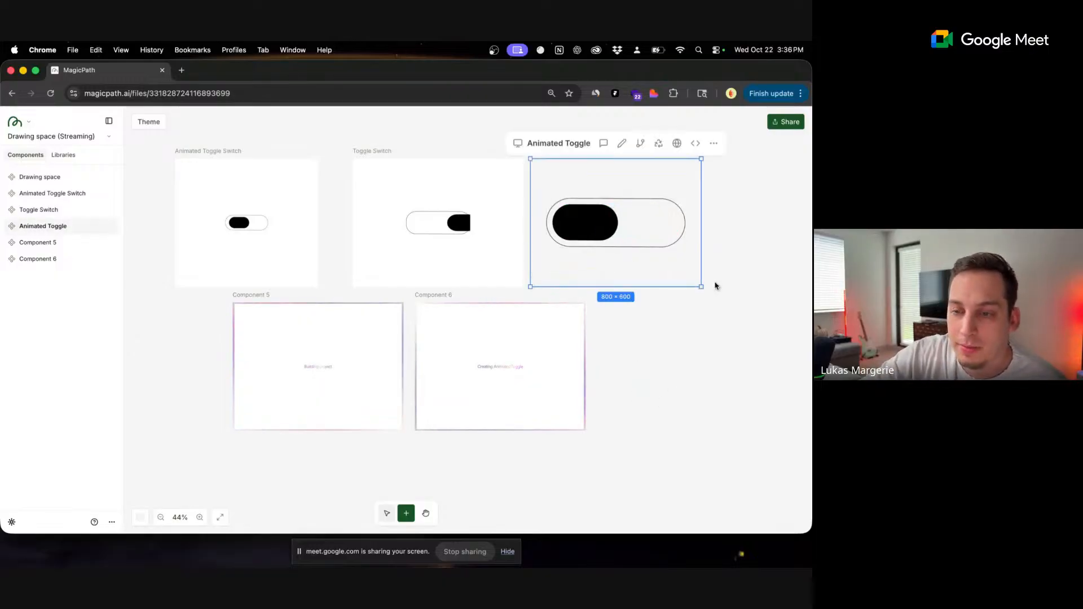
pyautogui.moveTo(701, 286)
pyautogui.mouseDown()
pyautogui.moveTo(665, 254)
pyautogui.moveTo(710, 287)
pyautogui.mouseUp()
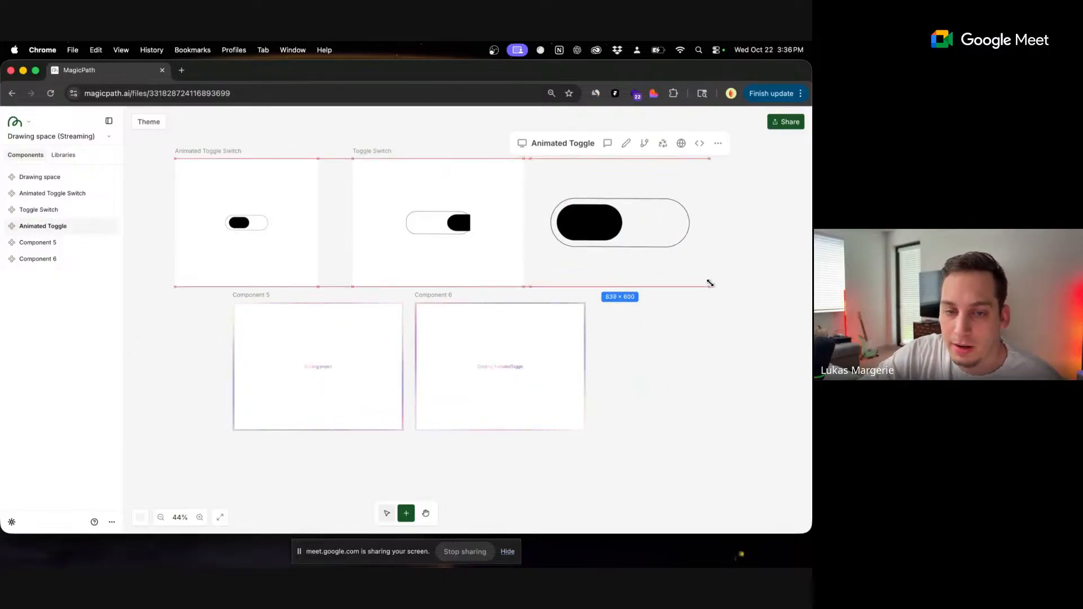
# - Submit the edit request "decrease the size of this component by 5x" for the upper row's Animated Toggle
pyautogui.click(626, 143)
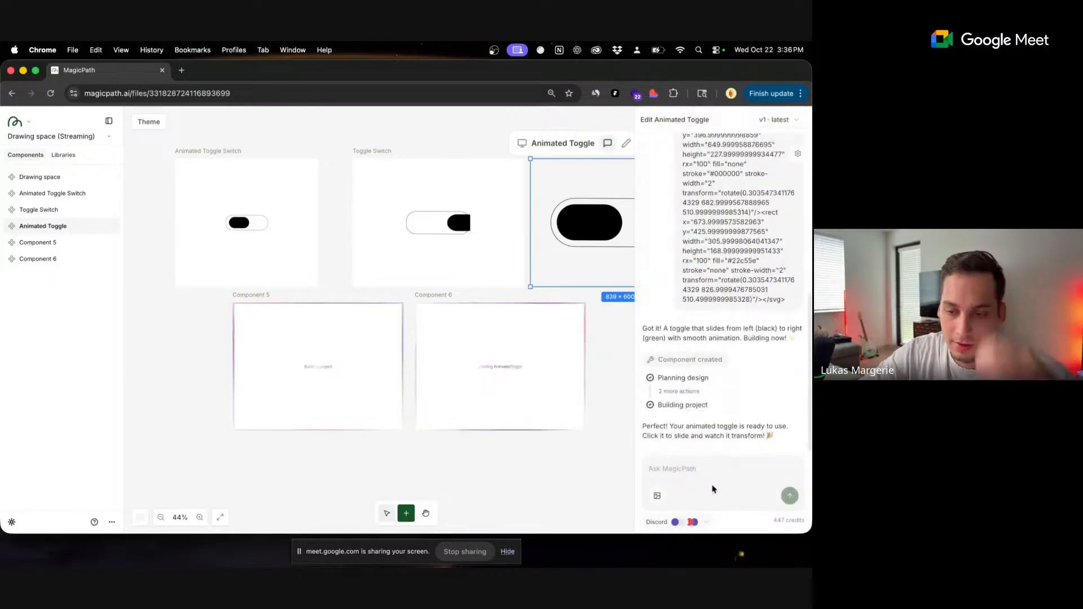
pyautogui.write('decrease ')
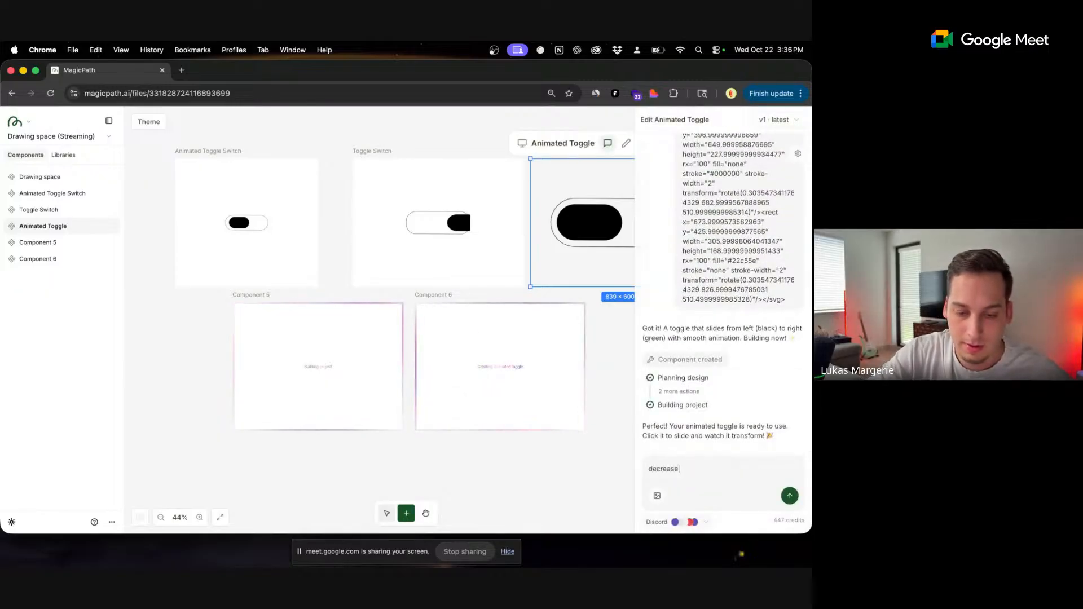
pyautogui.write('the size of th')
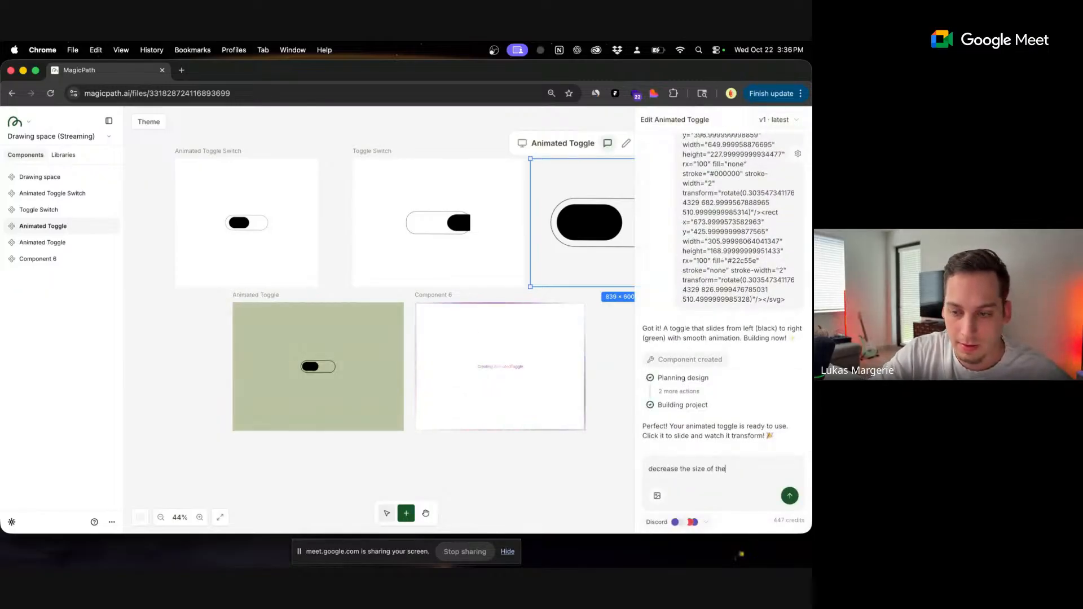
pyautogui.write('is comp')
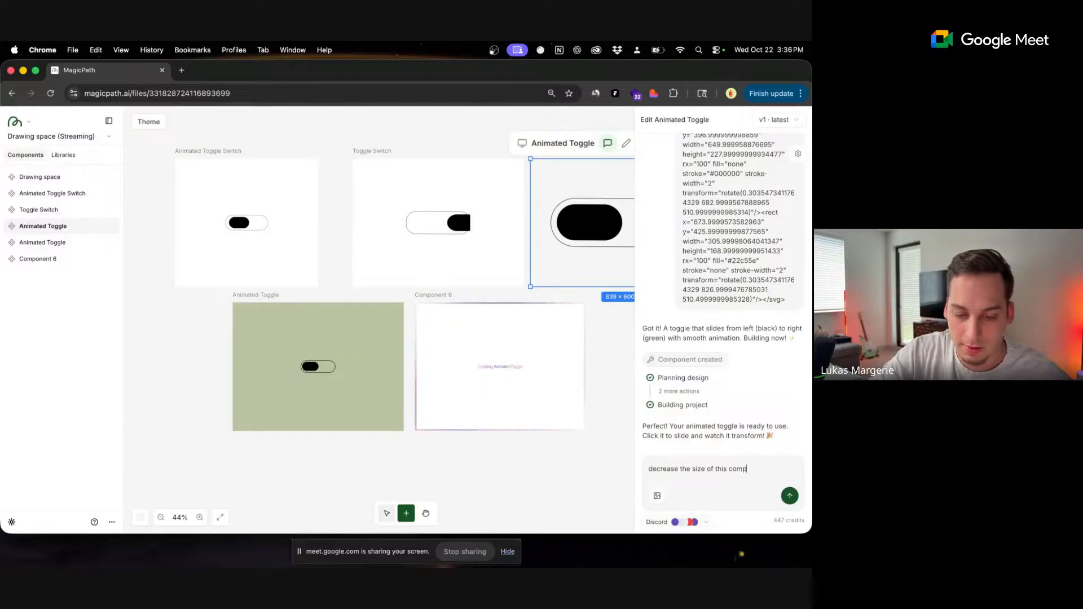
pyautogui.write('onent by')
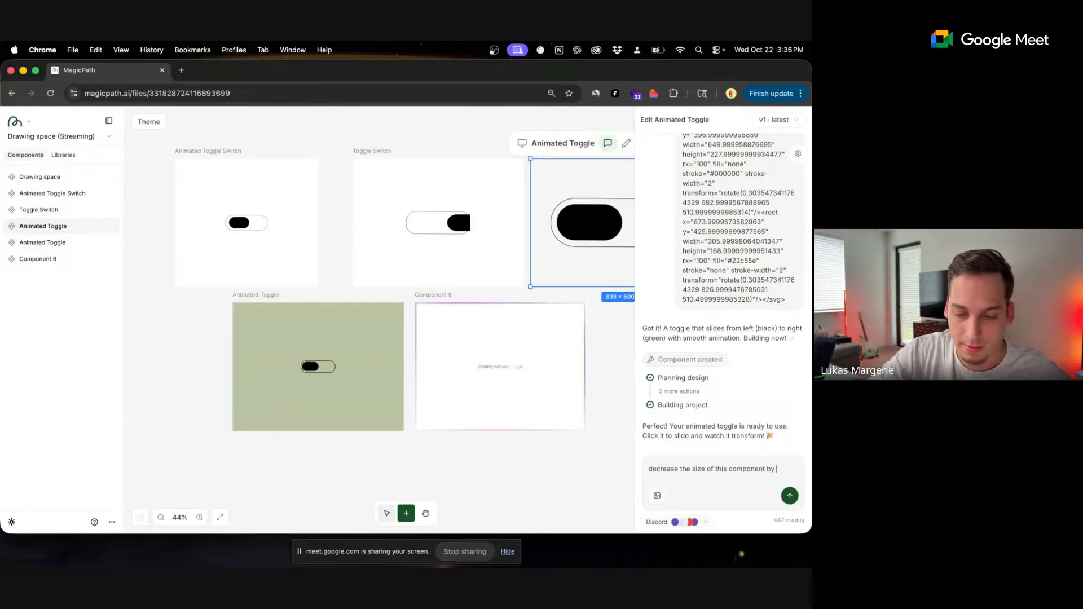
pyautogui.write(' 5x')
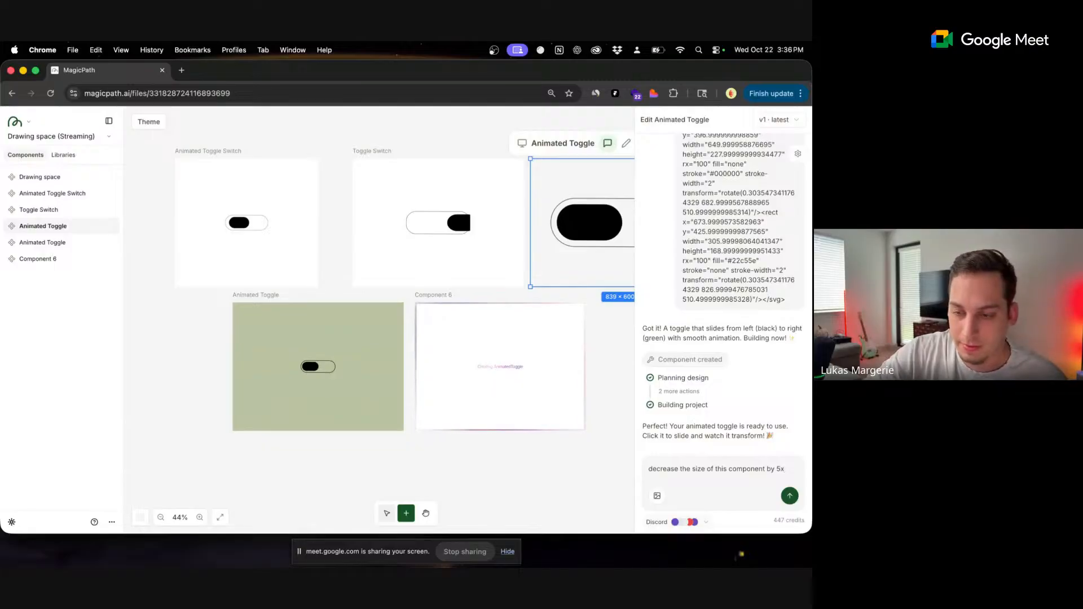
pyautogui.press('Return')
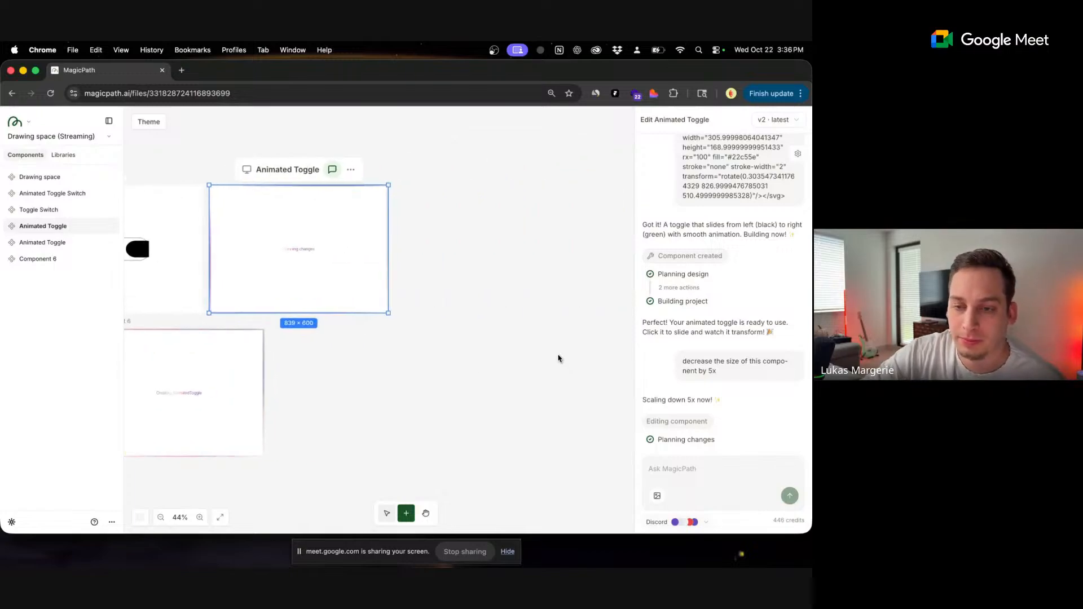
# - Add a component in the empty space beside Animated Toggle and paste the copied toggle prompt for it
pyautogui.click(531, 279)
pyautogui.click(685, 466)
pyautogui.press('super+v')
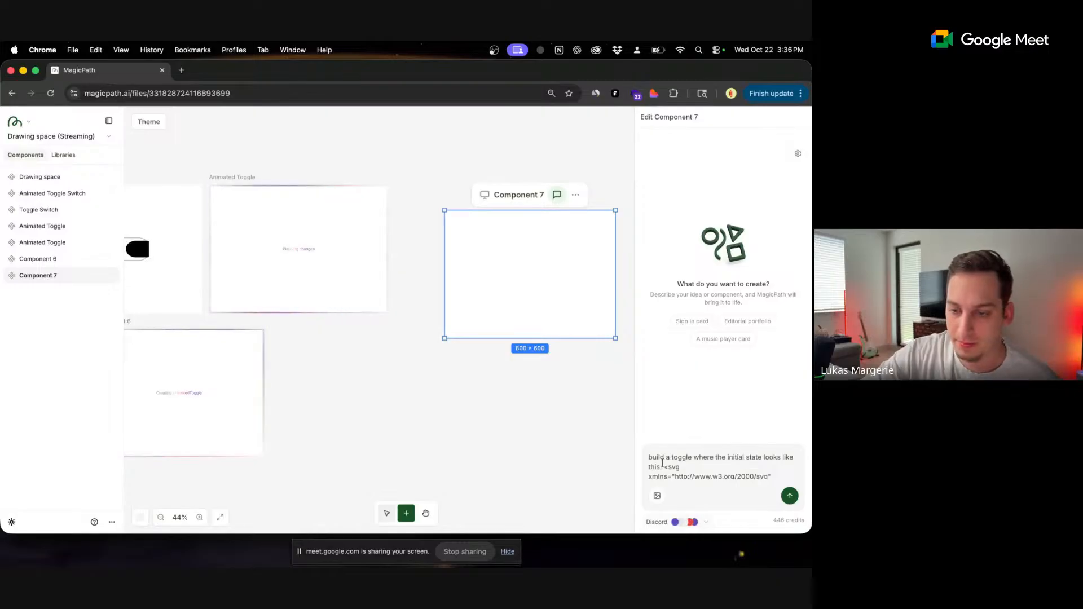
# - Add the note "this is an svg and its not the final design" before the first SVG code in Component 7's prompt
pyautogui.click(660, 468)
pyautogui.write('. this is')
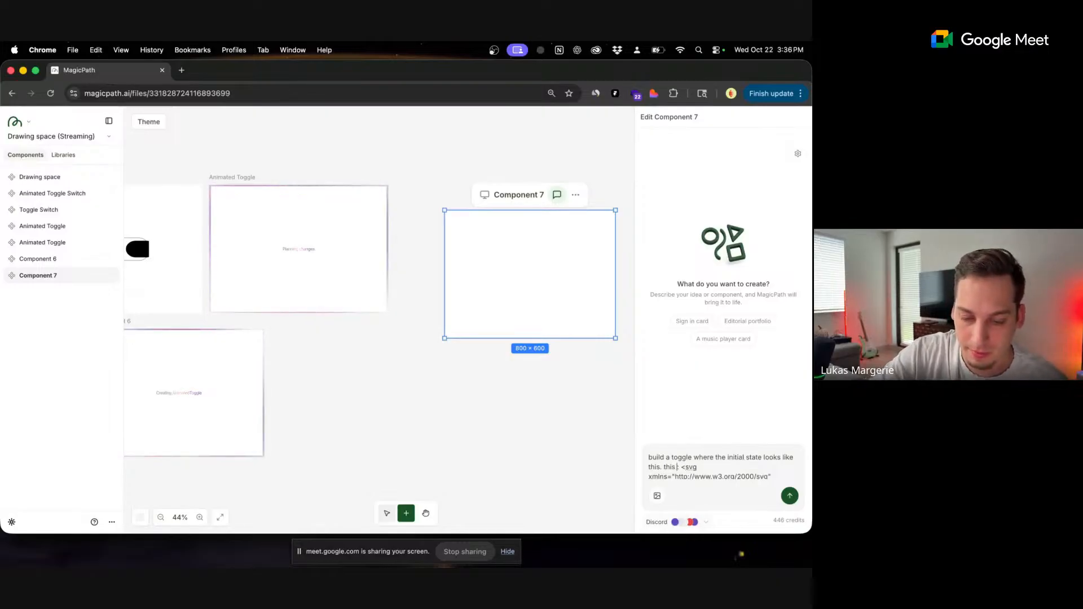
pyautogui.write(' an svg')
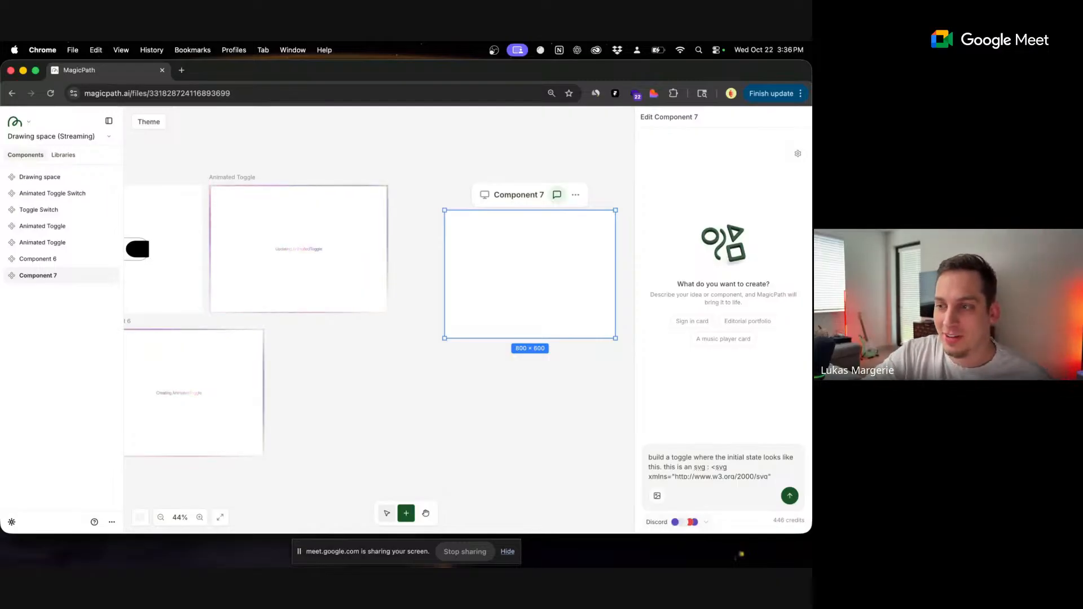
pyautogui.write(' and ')
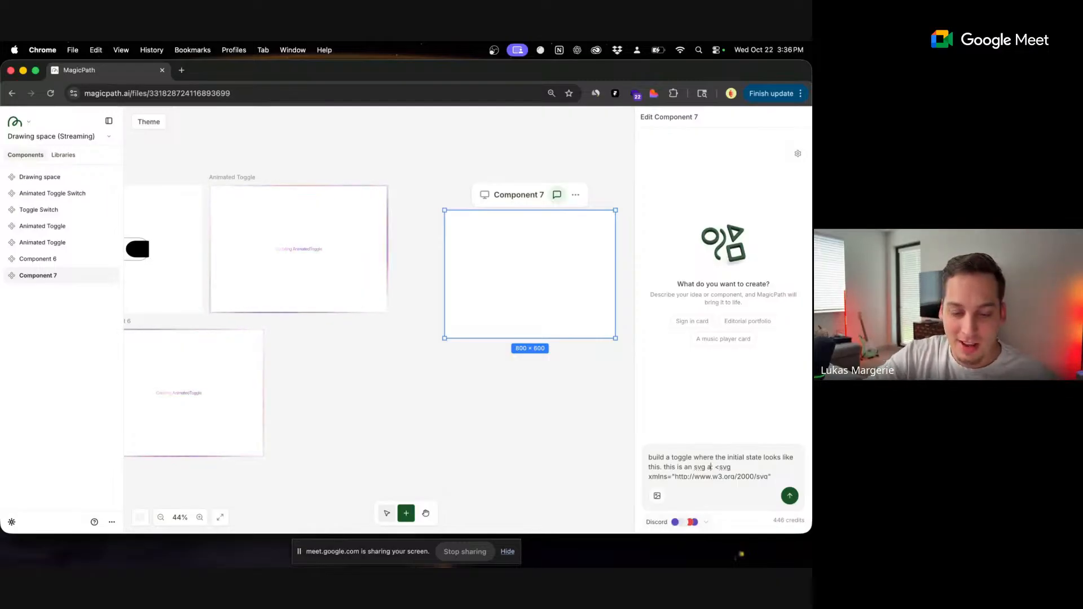
pyautogui.write('its not the fir')
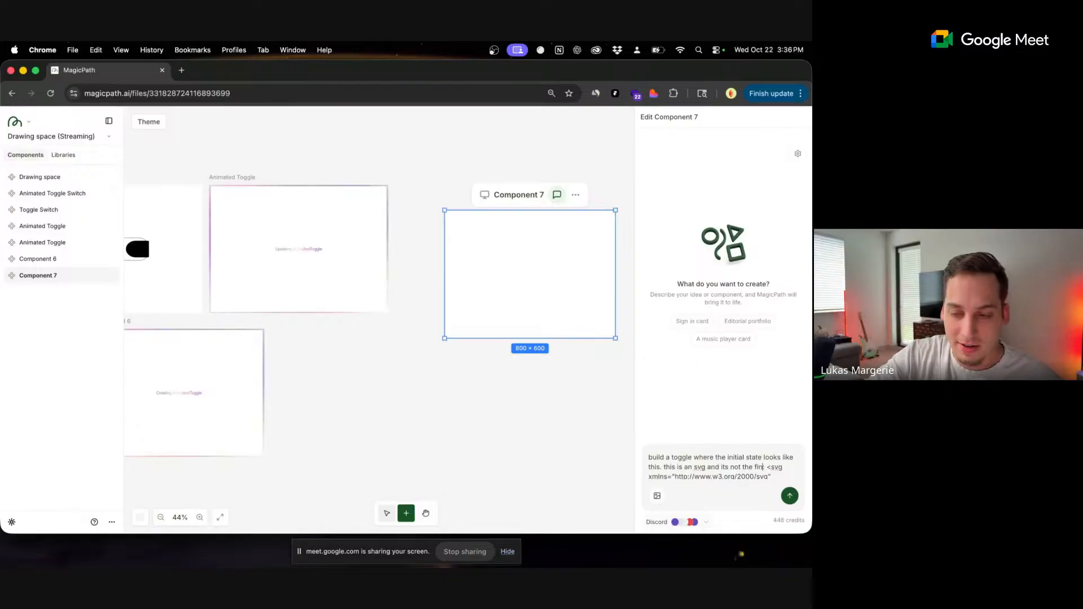
pyautogui.write('al design,')
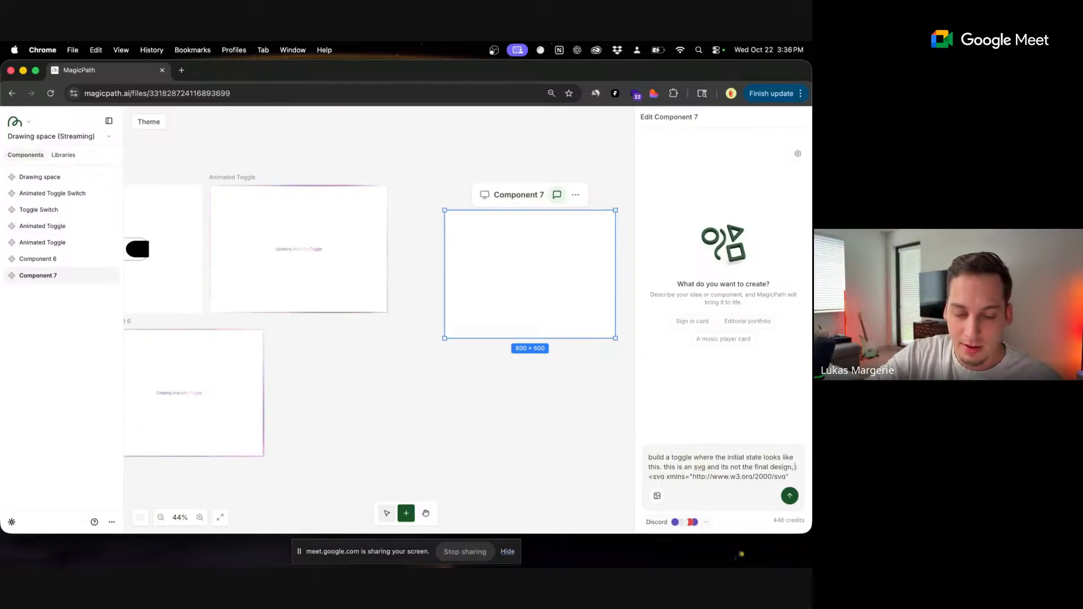
pyautogui.press('BackSpace')
pyautogui.press('BackSpace')
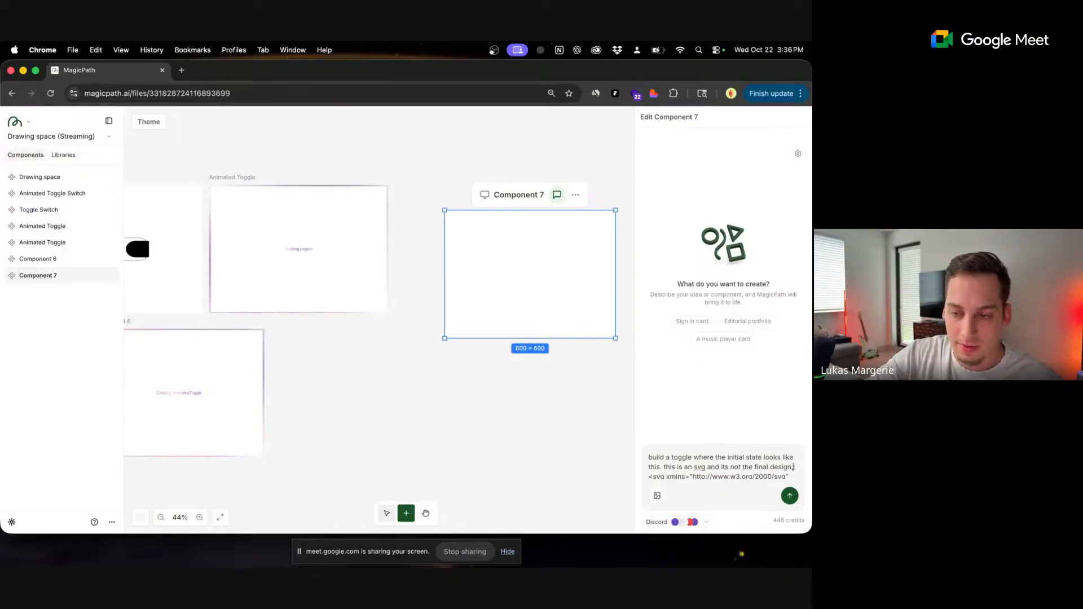
# - Replace "an svg" with "sketch" in the note in Component 7's prompt
pyautogui.doubleClick(700, 467)
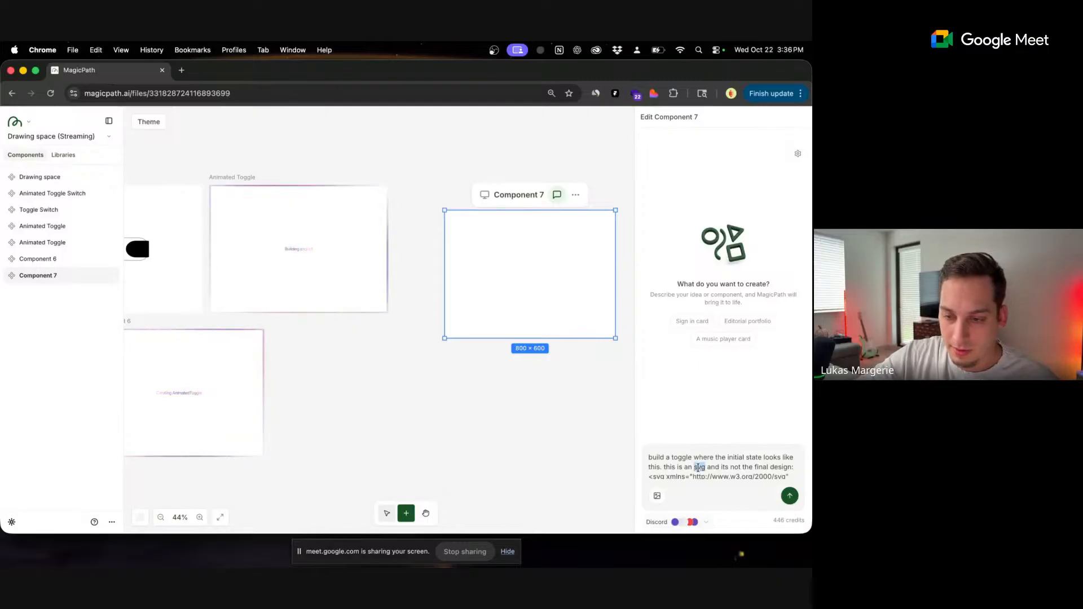
pyautogui.press('BackSpace')
pyautogui.press('BackSpace')
pyautogui.press('BackSpace')
pyautogui.write('sketch')
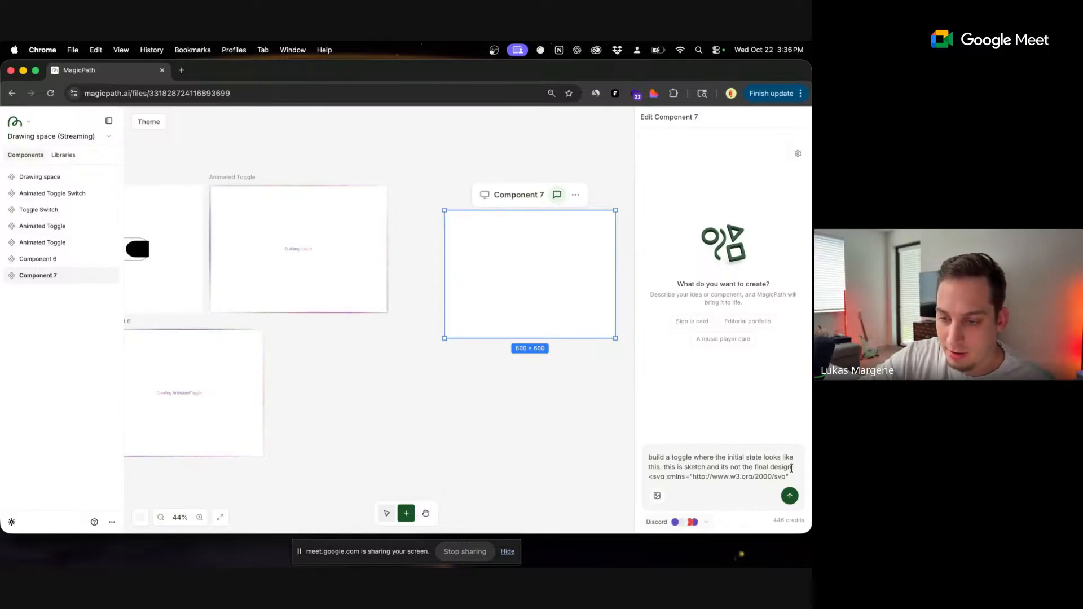
# - Reword the note to "this is sketch of the component", then copy the full prompt and submit it for Component 7
pyautogui.moveTo(791, 467); pyautogui.dragTo(704, 467)
pyautogui.write('of the p')
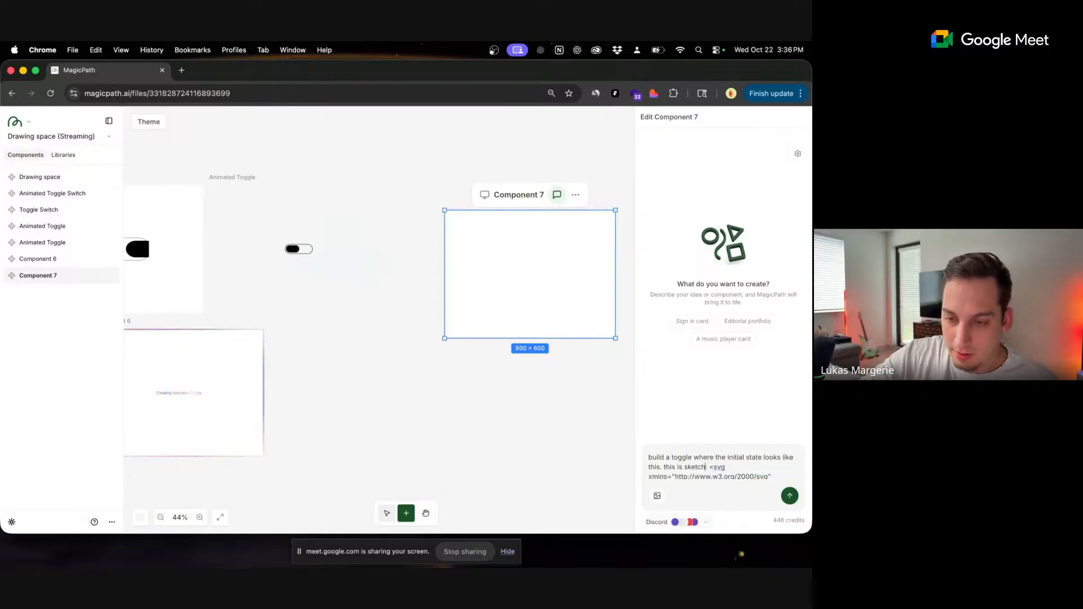
pyautogui.write('ro')
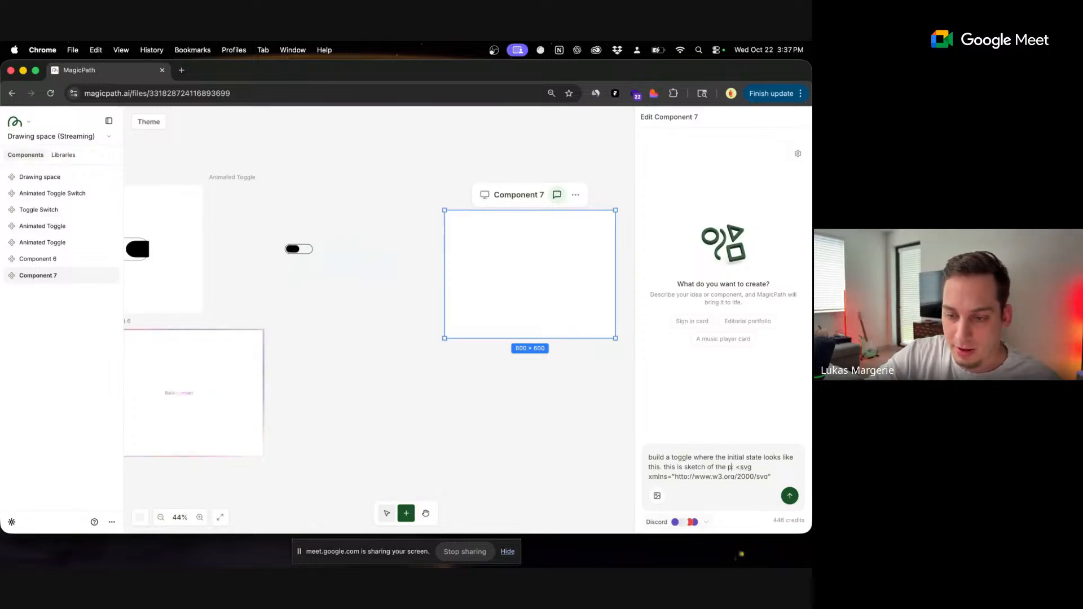
pyautogui.press('BackSpace')
pyautogui.write('state')
pyautogui.press('BackSpace')
pyautogui.press('BackSpace')
pyautogui.press('BackSpace')
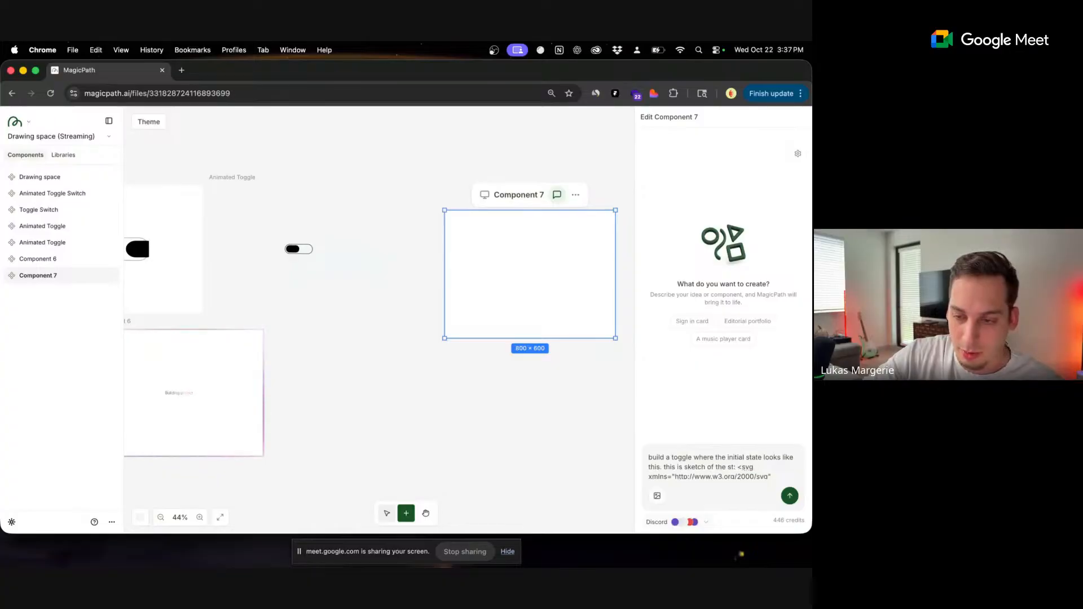
pyautogui.press('BackSpace')
pyautogui.press('BackSpace')
pyautogui.write('component')
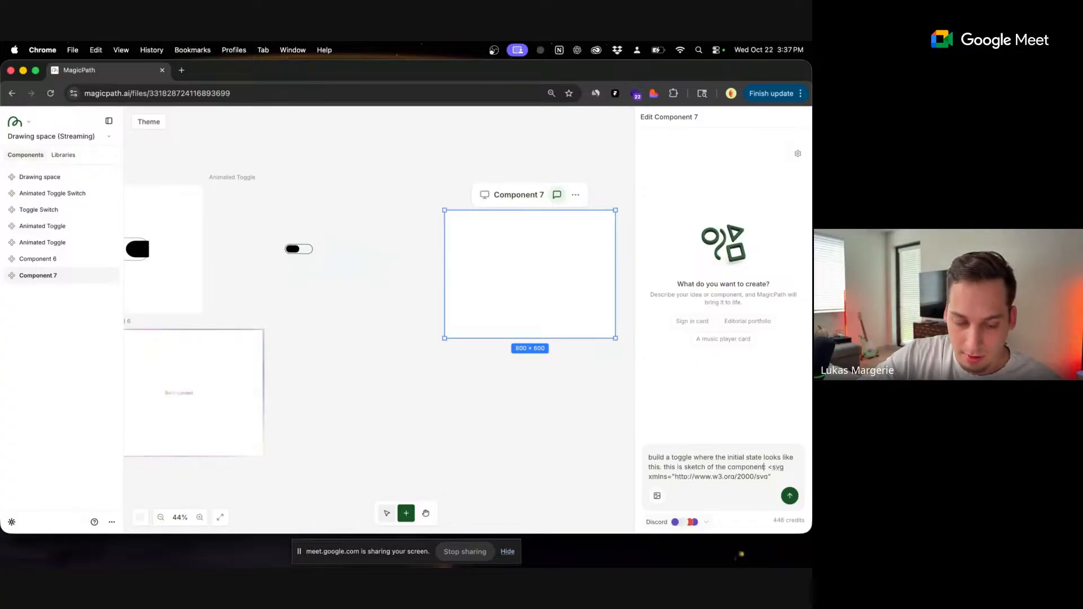
pyautogui.press('super+a')
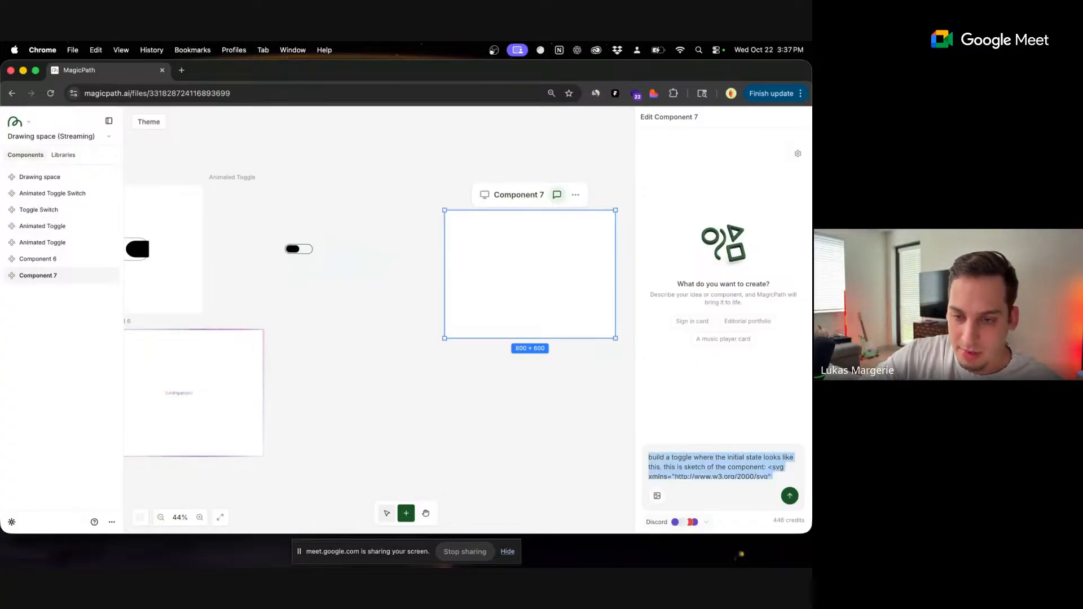
pyautogui.press('Return')
# - Switch the reduced toggle in the upper row's Animated Toggle component on and off to check its animation
pyautogui.click(301, 250)
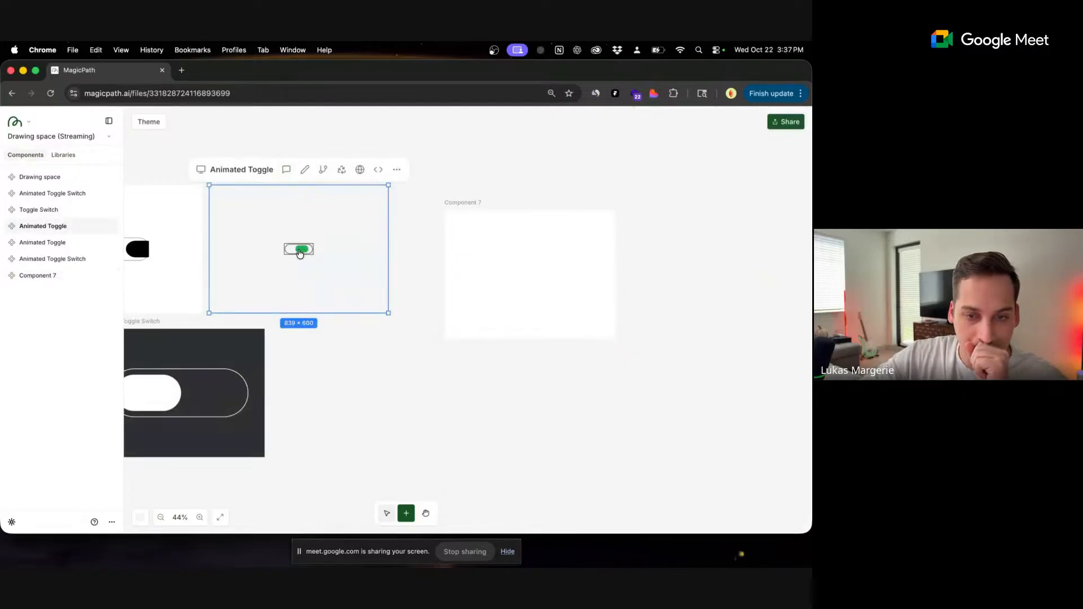
pyautogui.click(300, 251)
pyautogui.click(302, 251)
pyautogui.click(301, 251)
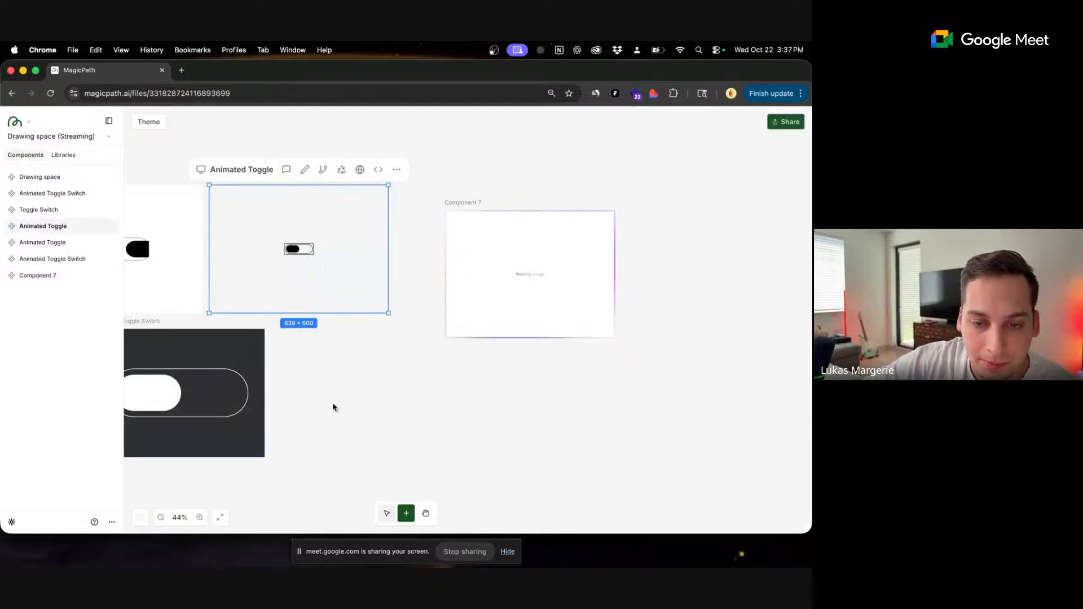
# - Test the toggles in the dark Animated Toggle Switch and the green Animated Toggle in the lower row
pyautogui.hscroll(-5, 401, 346)
pyautogui.click(305, 364)
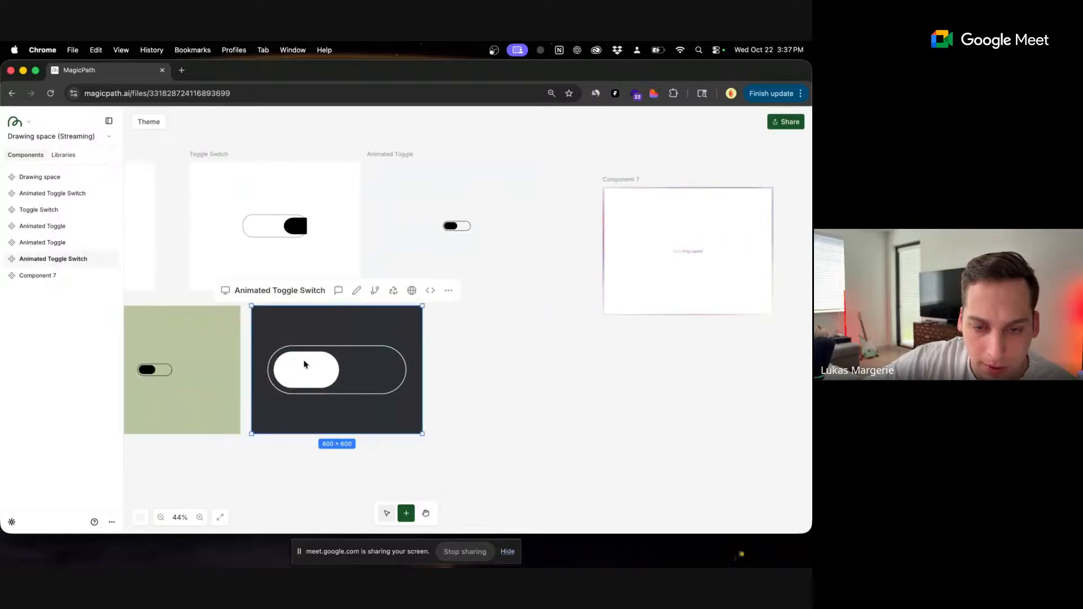
pyautogui.click(305, 364)
pyautogui.click(147, 372)
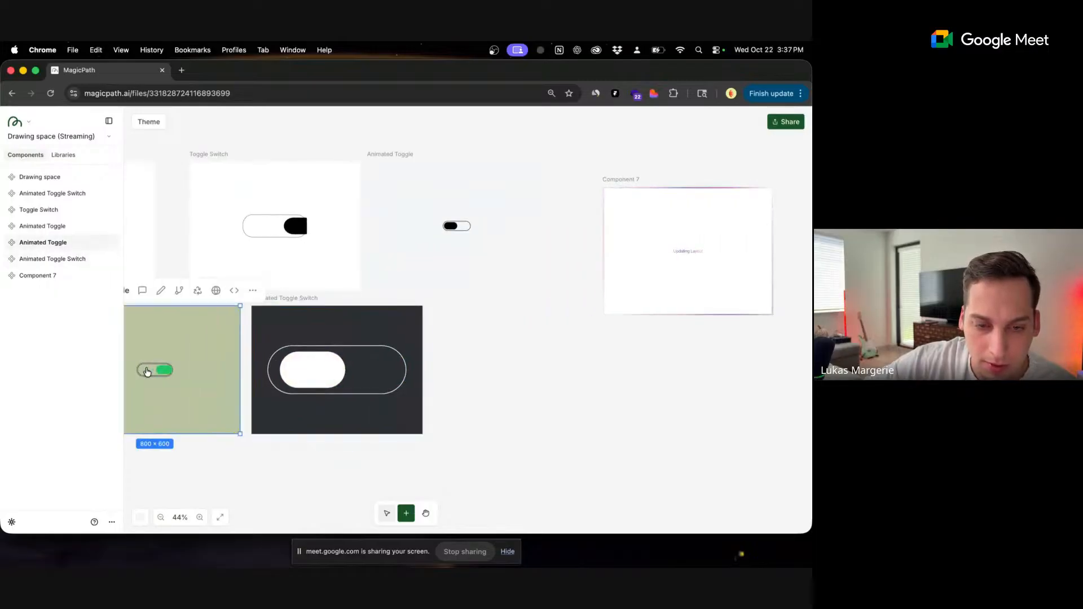
pyautogui.click(147, 372)
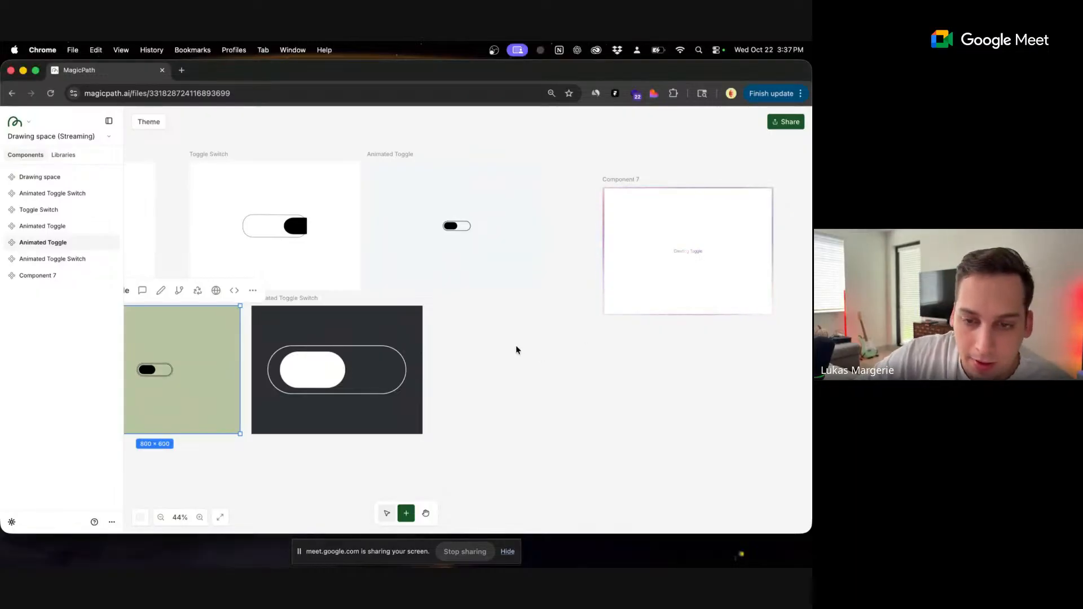
pyautogui.hscroll(-3, 515, 351)
pyautogui.click(404, 358)
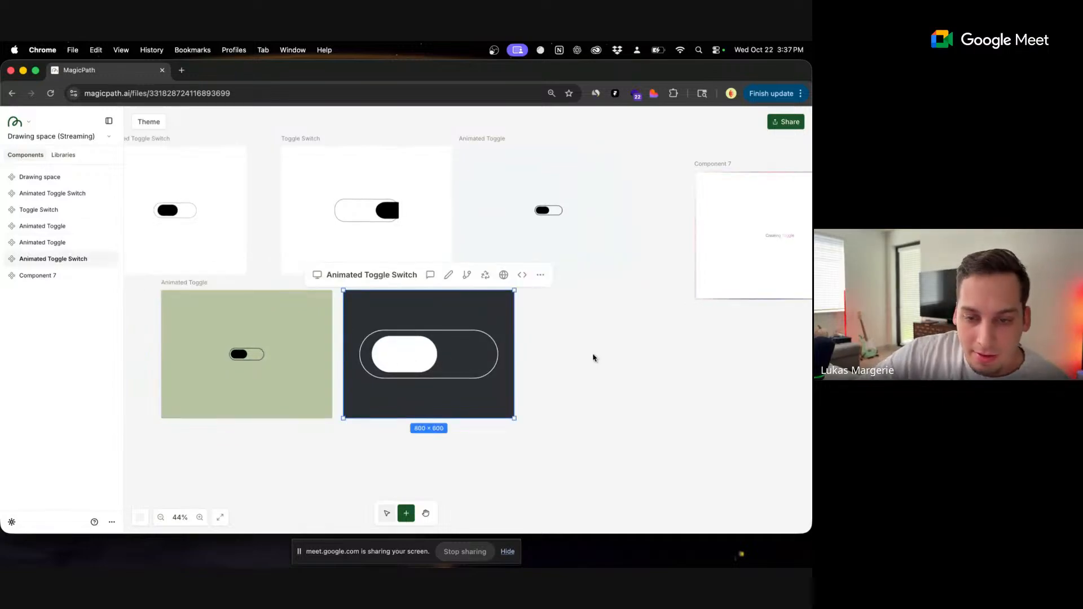
pyautogui.hscroll(-3, 593, 356)
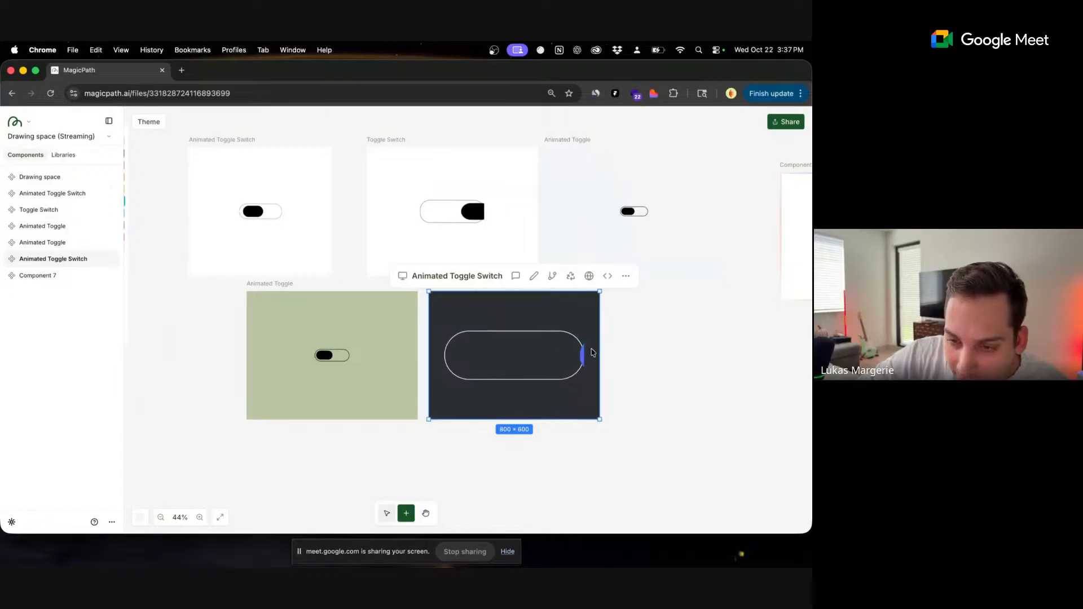
pyautogui.hscroll(-3, 694, 361)
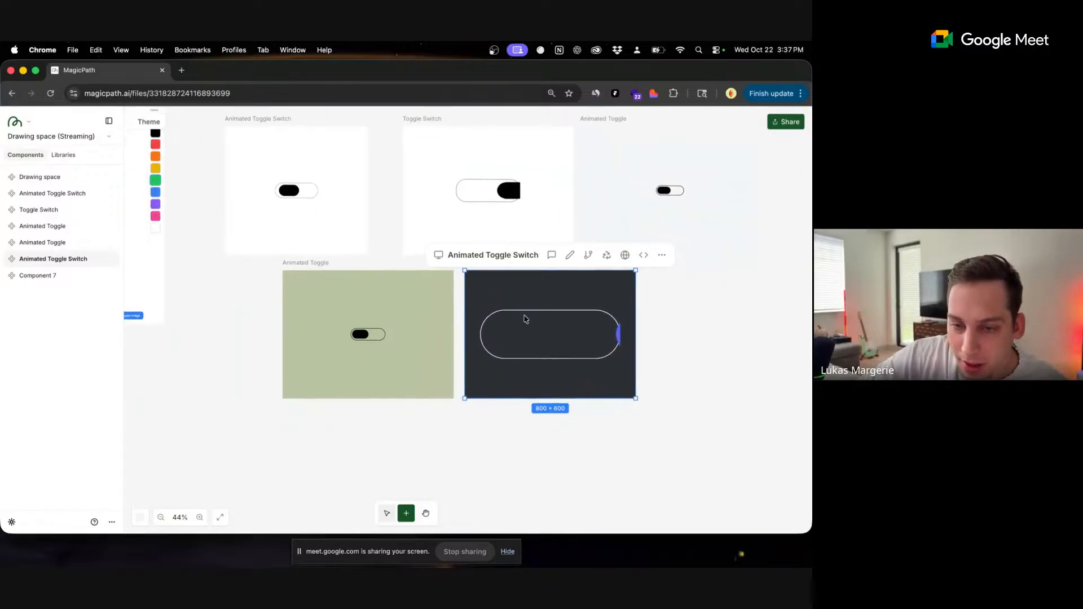
# - Move Component 7 into the empty space below the green Animated Toggle component
pyautogui.hscroll(5, 672, 395)
pyautogui.hscroll(5, 539, 384)
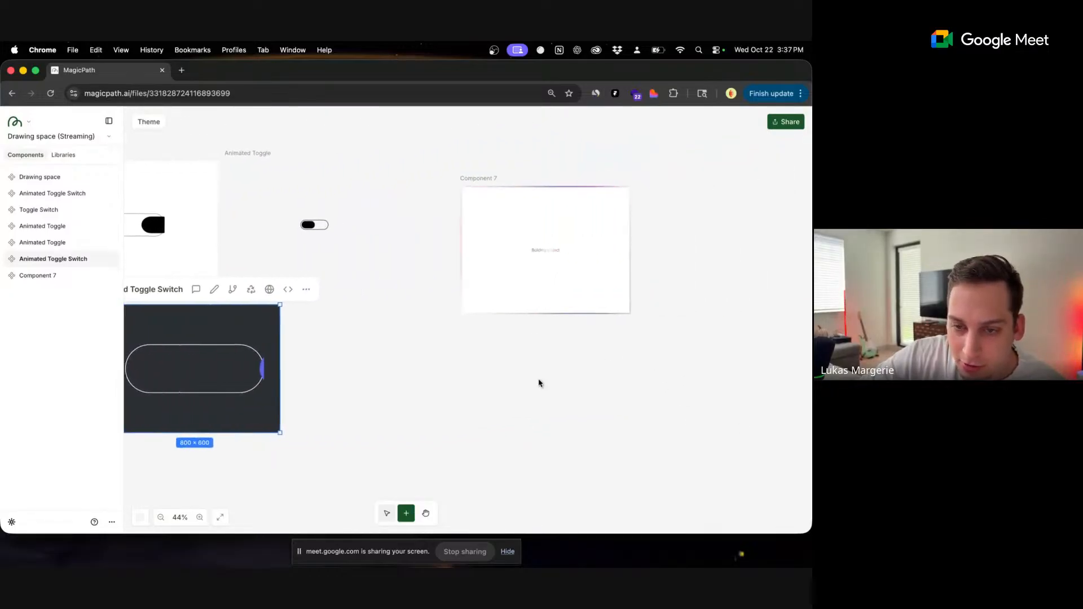
pyautogui.moveTo(479, 188); pyautogui.dragTo(377, 396)
pyautogui.hscroll(-5, 438, 295)
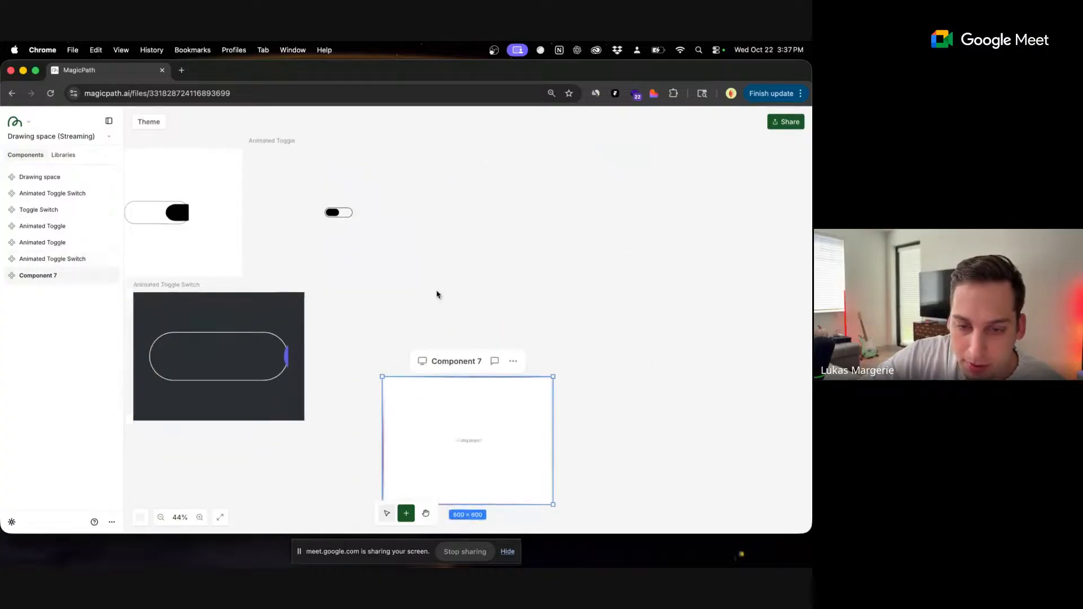
pyautogui.scroll(-2, 433, 304)
pyautogui.moveTo(679, 257); pyautogui.dragTo(226, 363)
pyautogui.hscroll(-5, 452, 368)
pyautogui.scroll(-1, 452, 367)
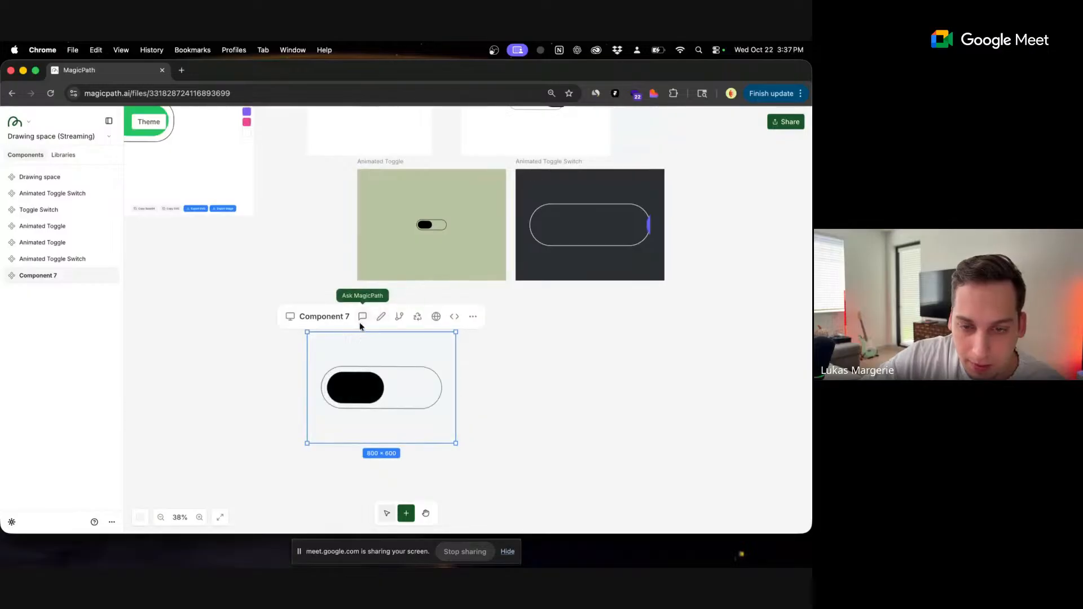
# - Switch the newly generated toggle below the green component on and off repeatedly to check its animation
pyautogui.click(362, 391)
pyautogui.click(360, 392)
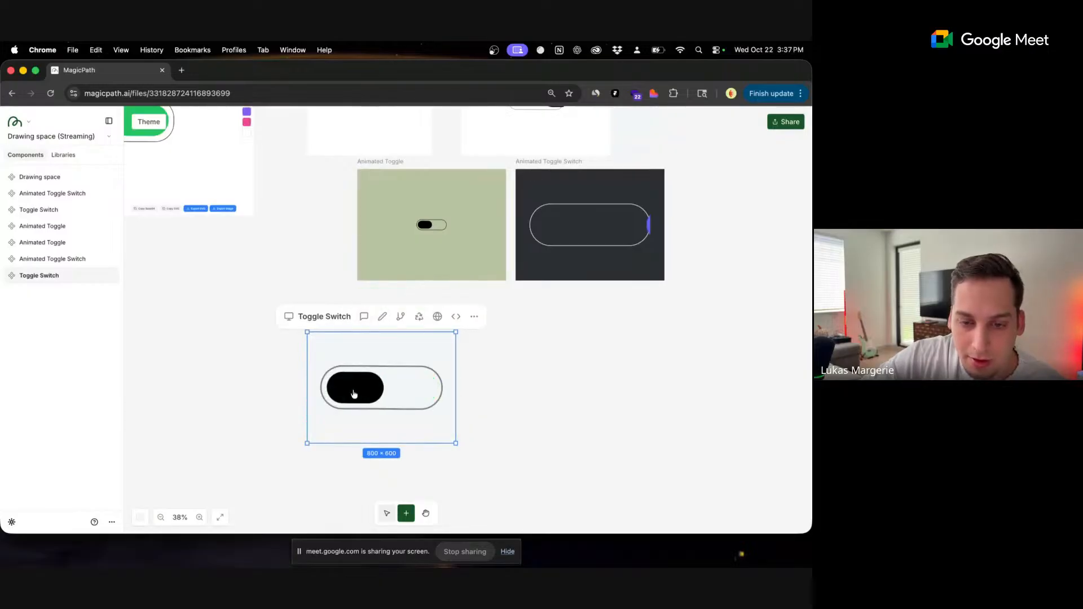
pyautogui.click(362, 391)
pyautogui.click(362, 392)
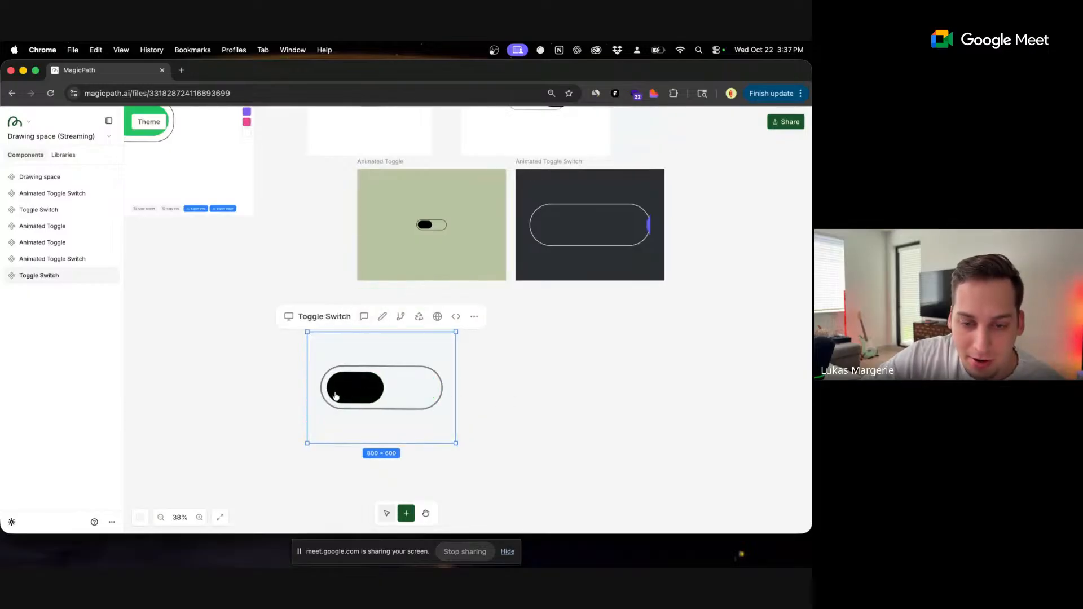
pyautogui.click(338, 395)
pyautogui.click(338, 396)
pyautogui.click(339, 397)
pyautogui.click(339, 396)
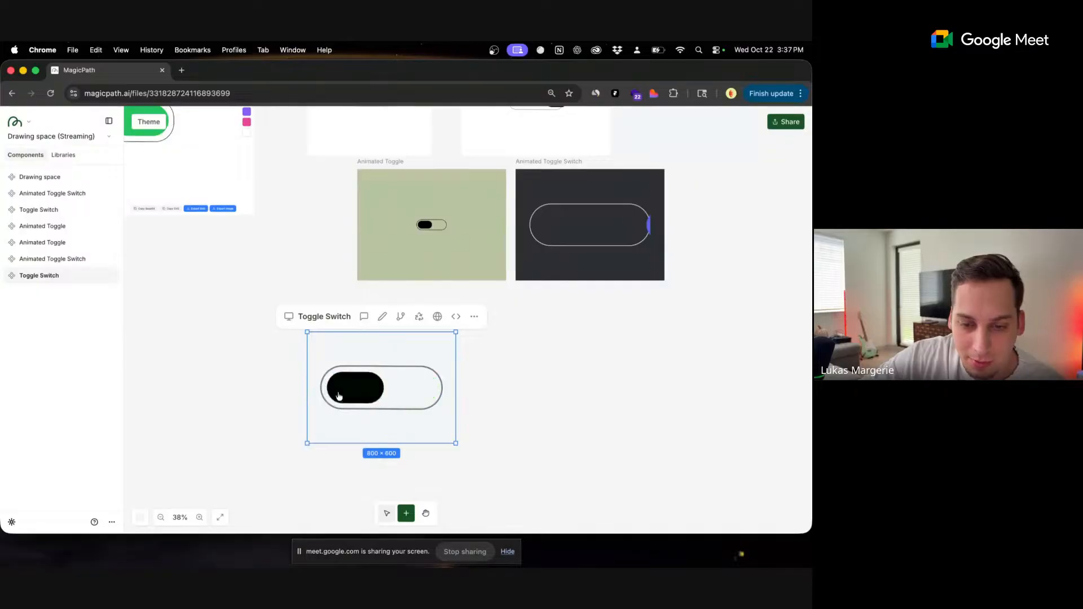
pyautogui.click(339, 397)
pyautogui.click(339, 396)
pyautogui.click(339, 396)
pyautogui.click(338, 396)
pyautogui.click(568, 389)
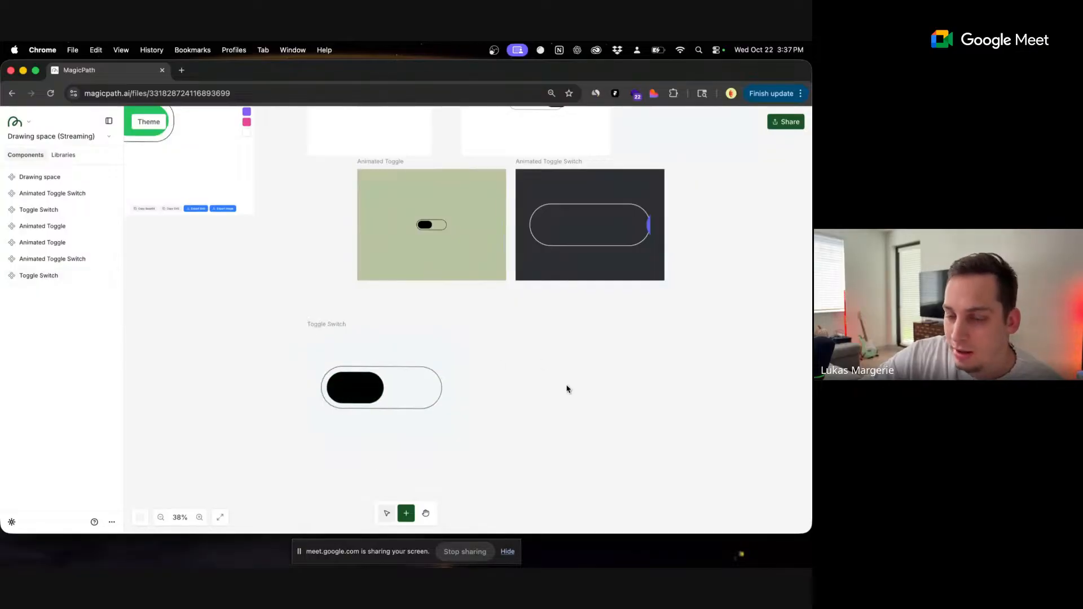
# - Add a component beside the new Toggle Switch and submit the copied toggle prompt with "make it dark mode" appended
pyautogui.click(515, 382)
pyautogui.moveTo(495, 307); pyautogui.dragTo(530, 320)
pyautogui.press('super+v')
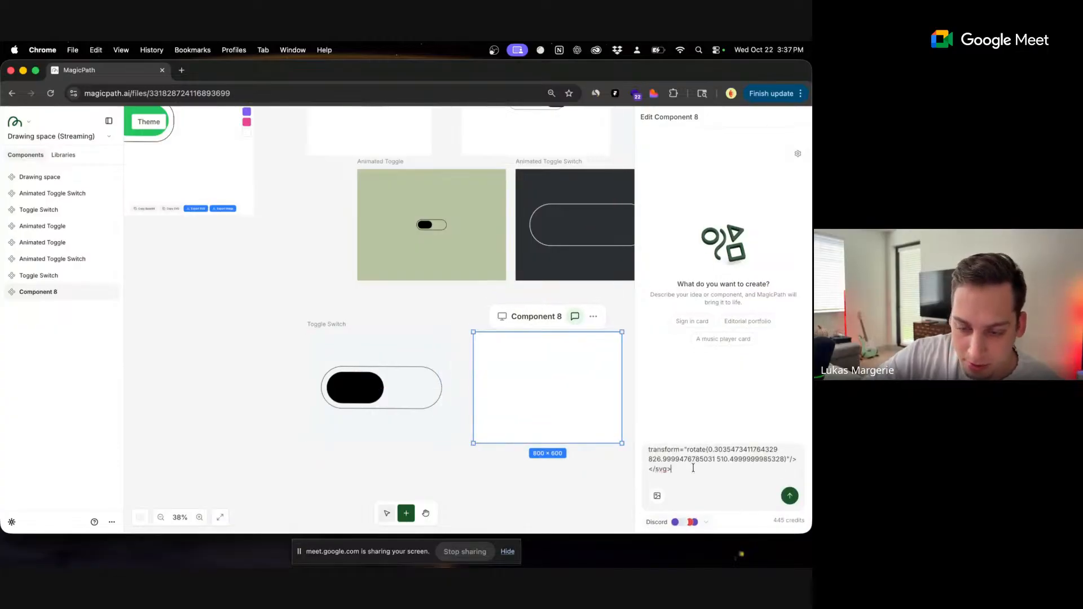
pyautogui.hotkey('shift', 'Return')
pyautogui.hotkey('shift', 'Return')
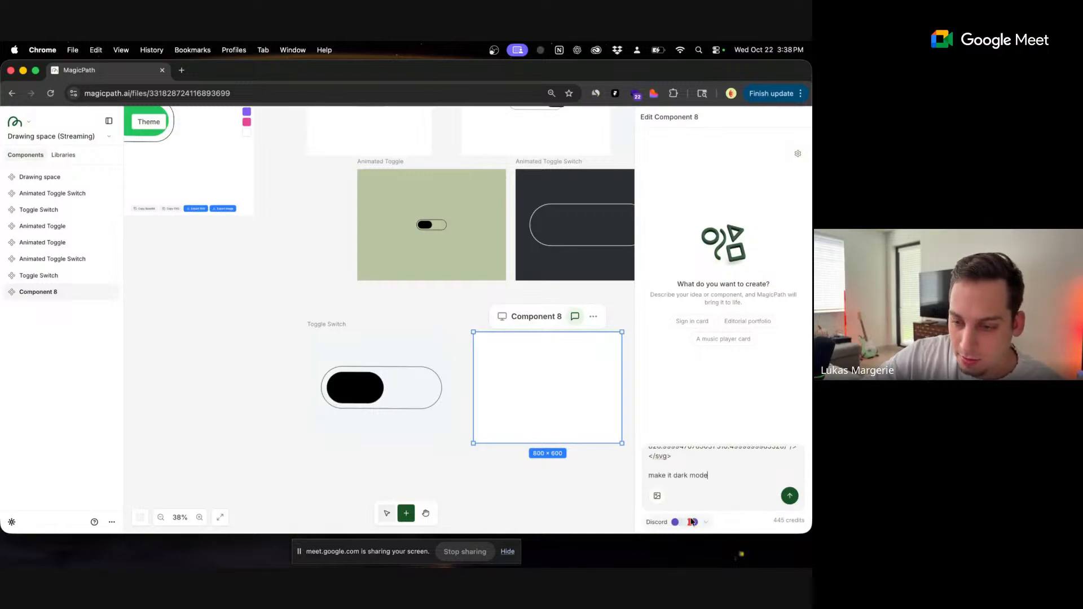
pyautogui.click(789, 496)
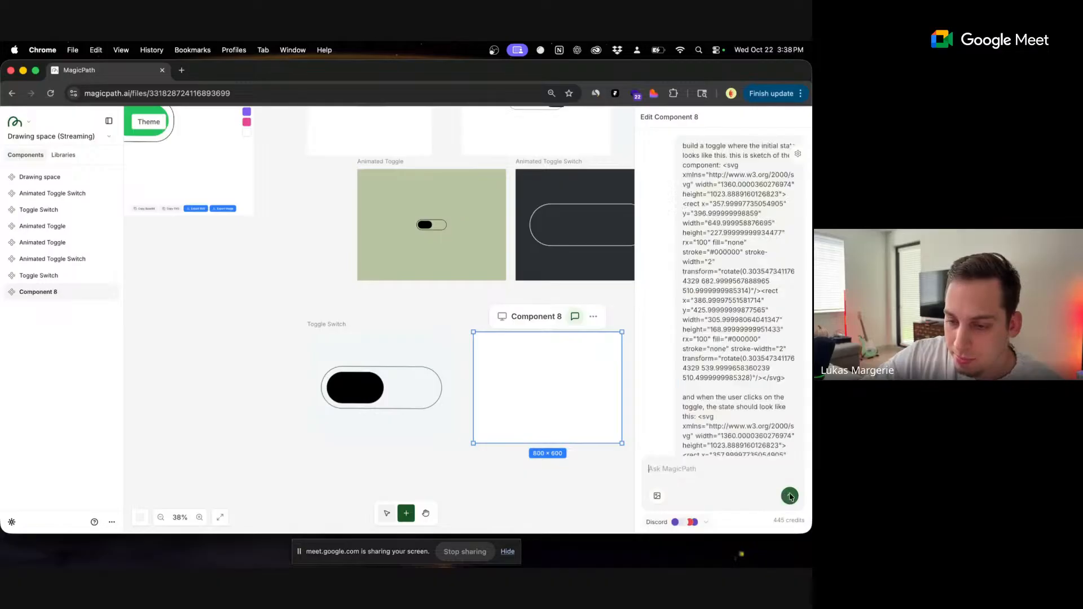
# - Submit the edit request "reduce the size by 5x" for the light Toggle Switch in the bottom row
pyautogui.click(383, 391)
pyautogui.click(364, 316)
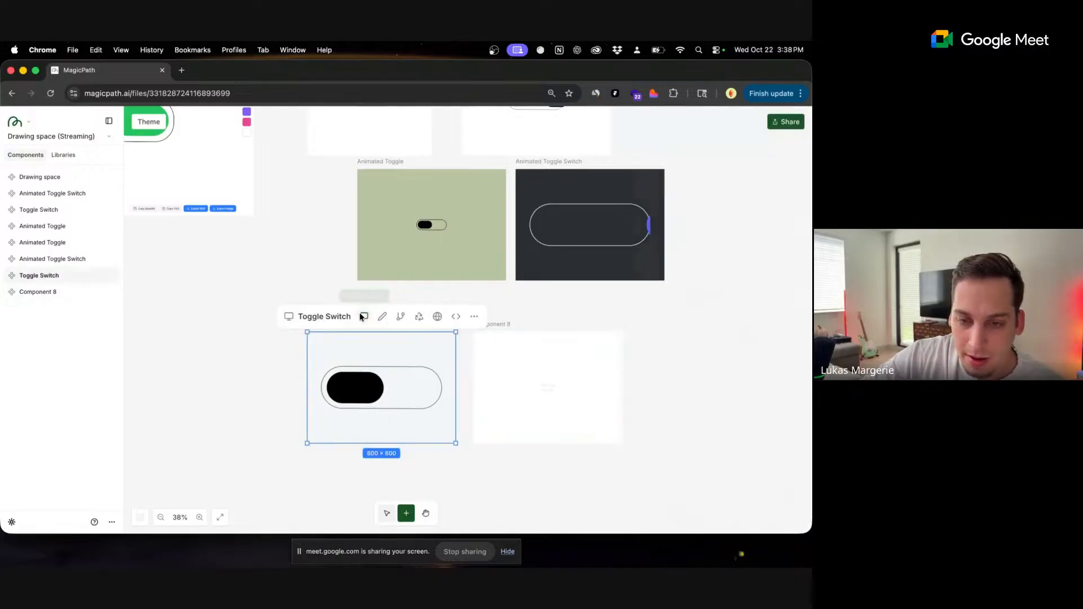
pyautogui.write('reduce the size by 5x')
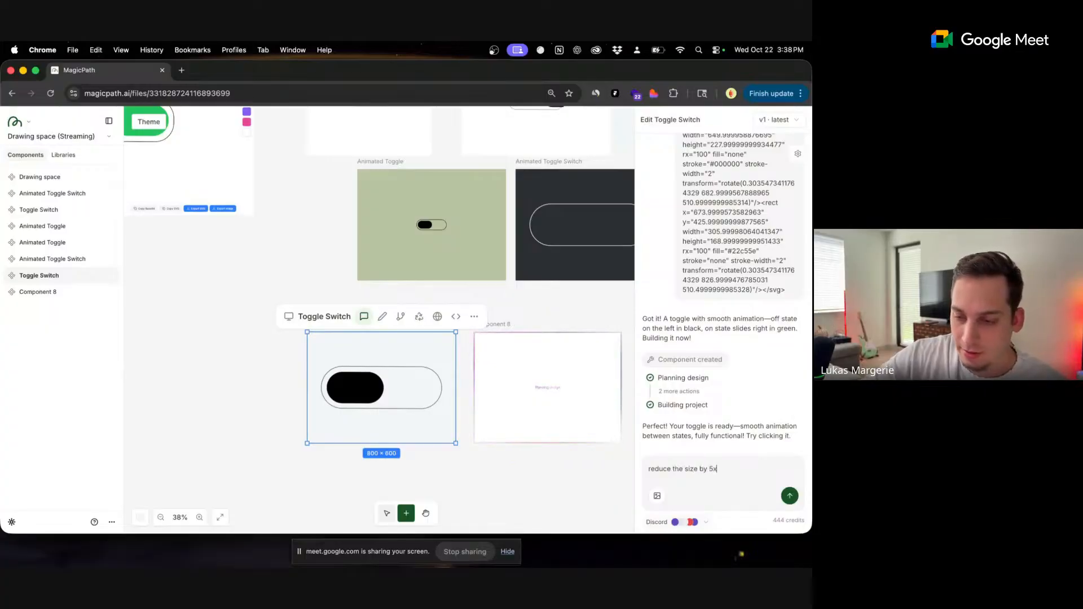
pyautogui.press('Return')
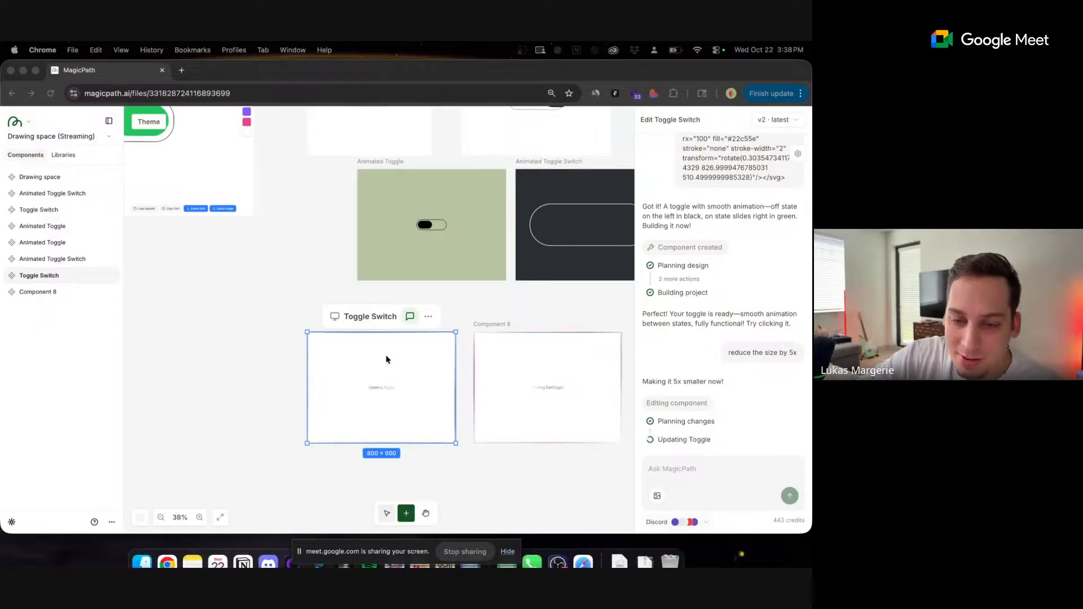
# - Select the light Toggle Switch and the dark toggle component beside it together
pyautogui.click(474, 310)
pyautogui.click(269, 327)
pyautogui.keyDown('shift'); pyautogui.click(542, 412); pyautogui.keyUp('shift')
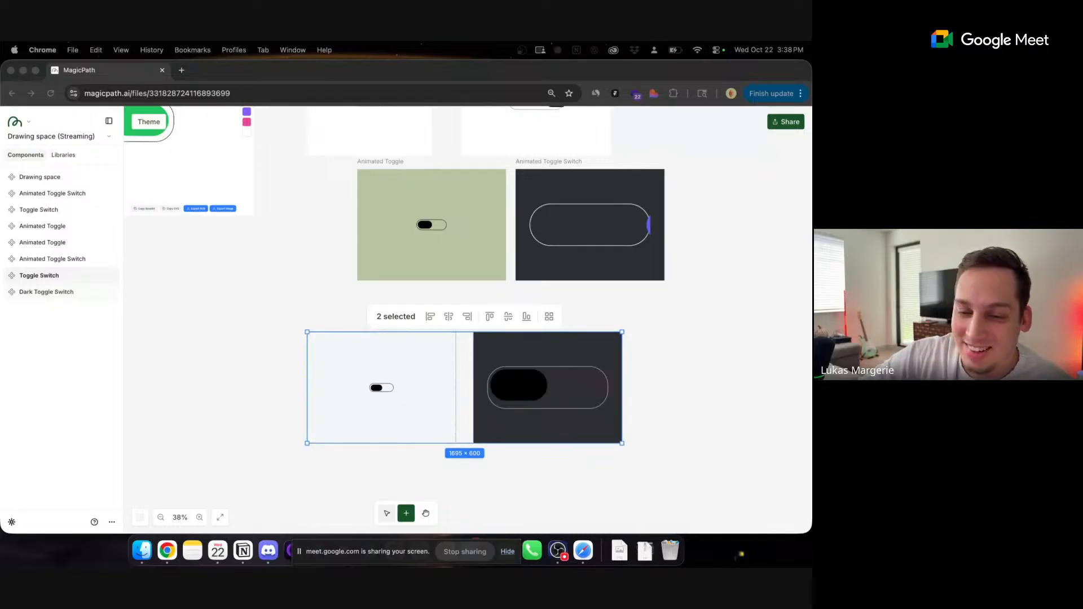
# - Open the light Toggle Switch in the bottom row for visual editing and inspect its button and inner knob elements
pyautogui.click(377, 390)
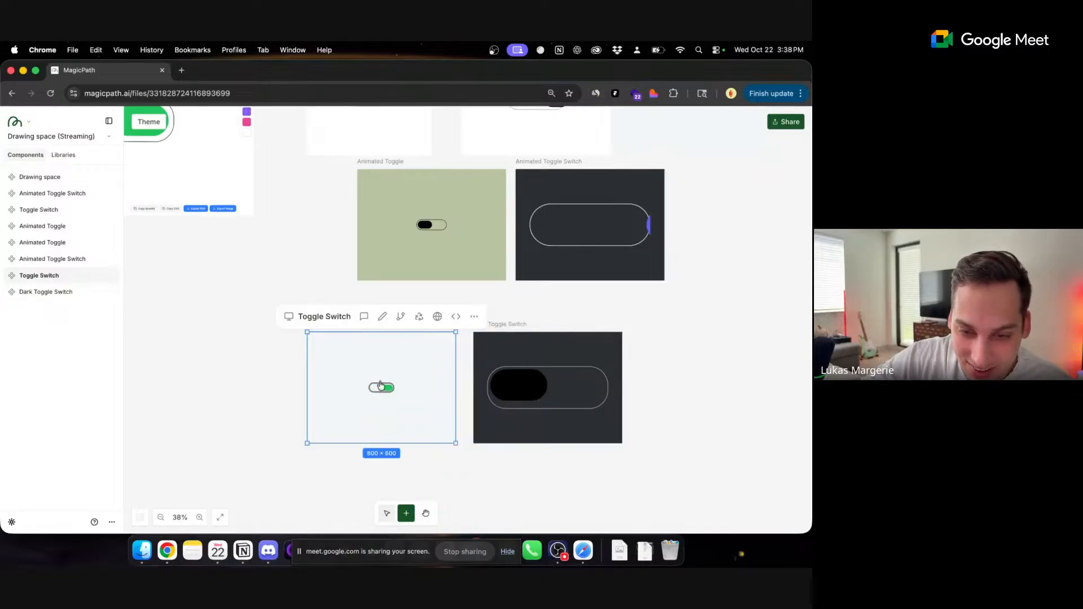
pyautogui.click(382, 317)
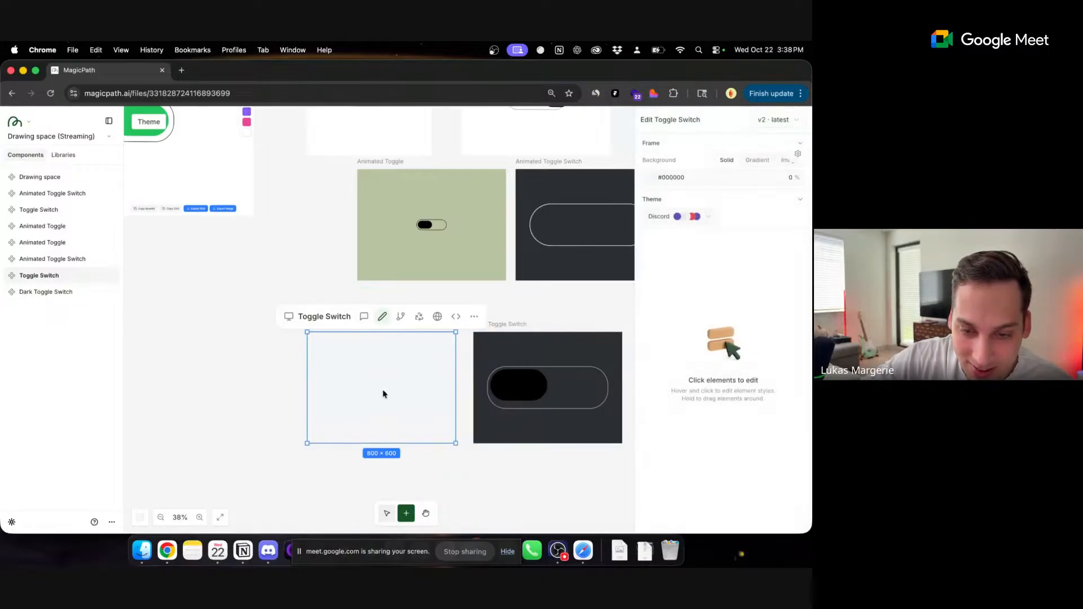
pyautogui.click(386, 402)
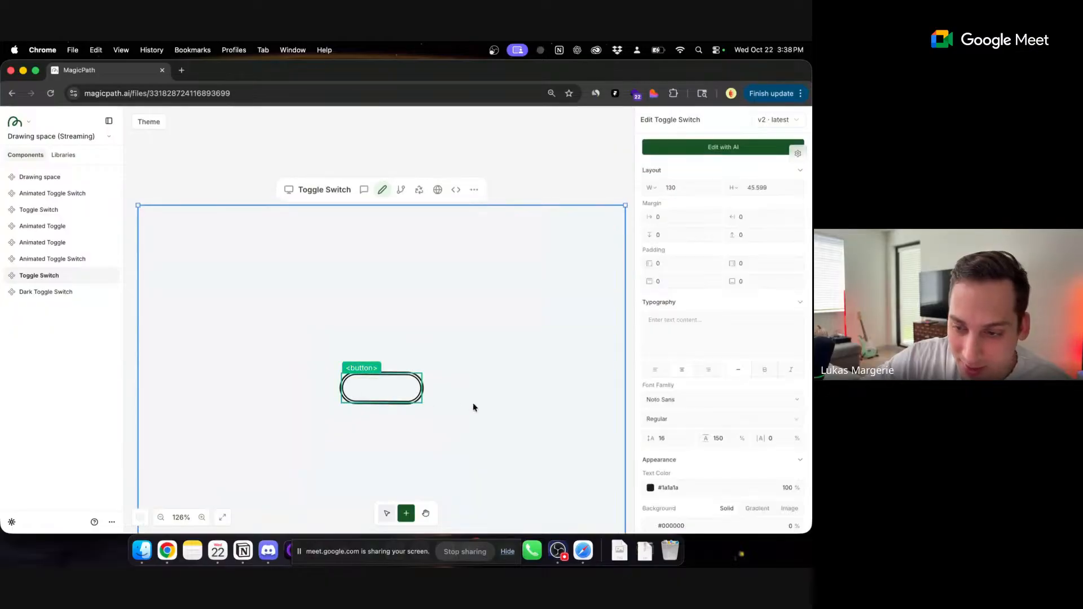
pyautogui.click(371, 396)
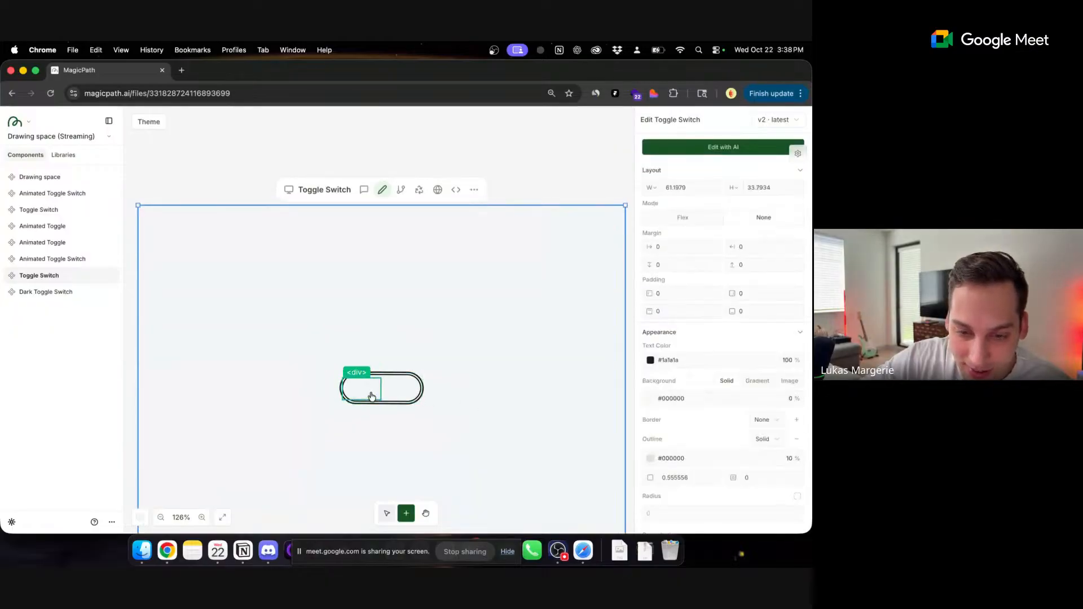
pyautogui.click(392, 399)
pyautogui.scroll(-5, 428, 378)
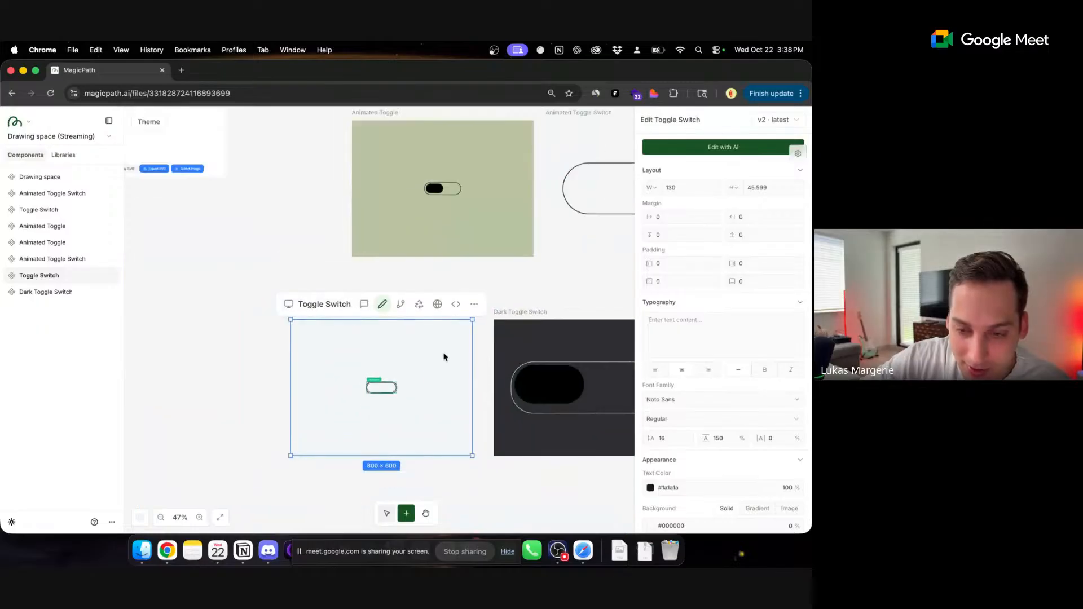
pyautogui.click(506, 300)
# - Switch the large Dark Toggle Switch on and off repeatedly to check its animation
pyautogui.hscroll(2, 506, 300)
pyautogui.click(416, 383)
pyautogui.click(469, 381)
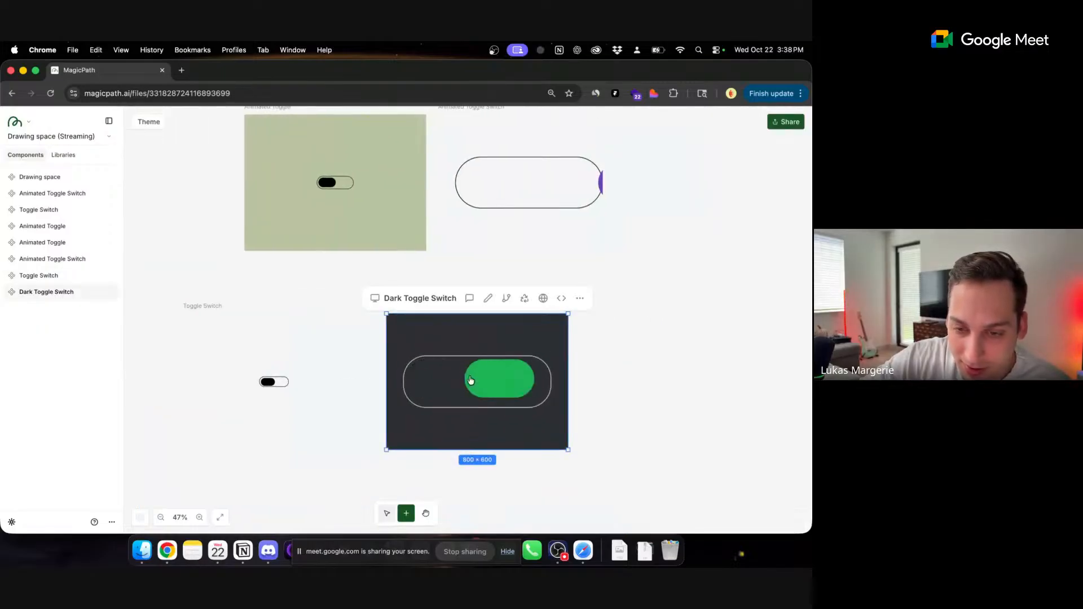
pyautogui.click(455, 382)
pyautogui.click(445, 383)
pyautogui.click(451, 383)
pyautogui.click(423, 383)
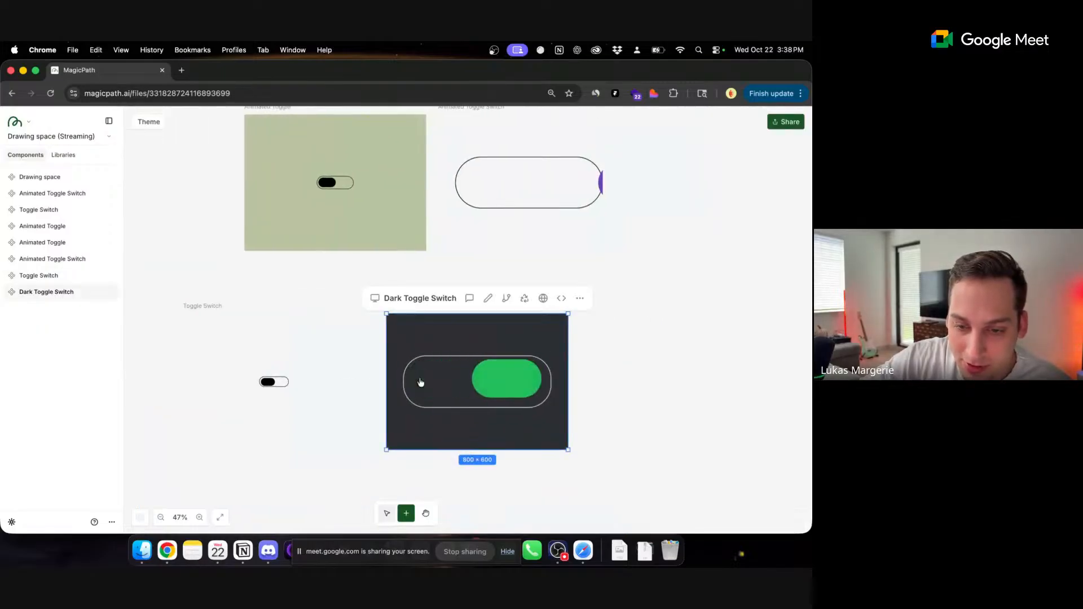
pyautogui.click(421, 382)
pyautogui.click(420, 382)
pyautogui.click(421, 383)
pyautogui.click(421, 382)
pyautogui.click(421, 382)
pyautogui.click(421, 383)
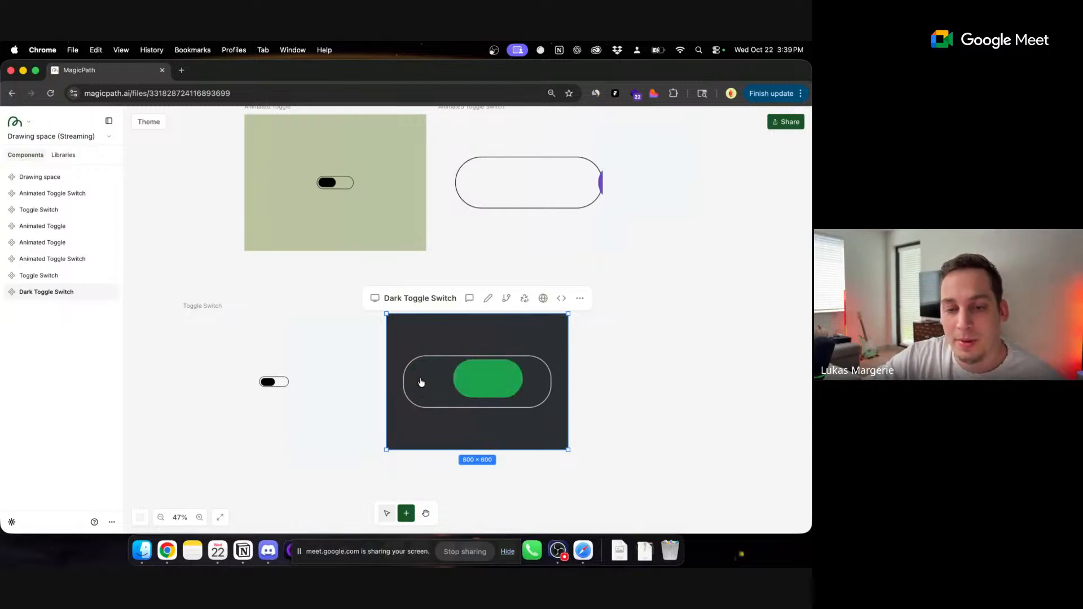
pyautogui.click(421, 383)
pyautogui.click(421, 383)
pyautogui.click(421, 382)
pyautogui.click(421, 383)
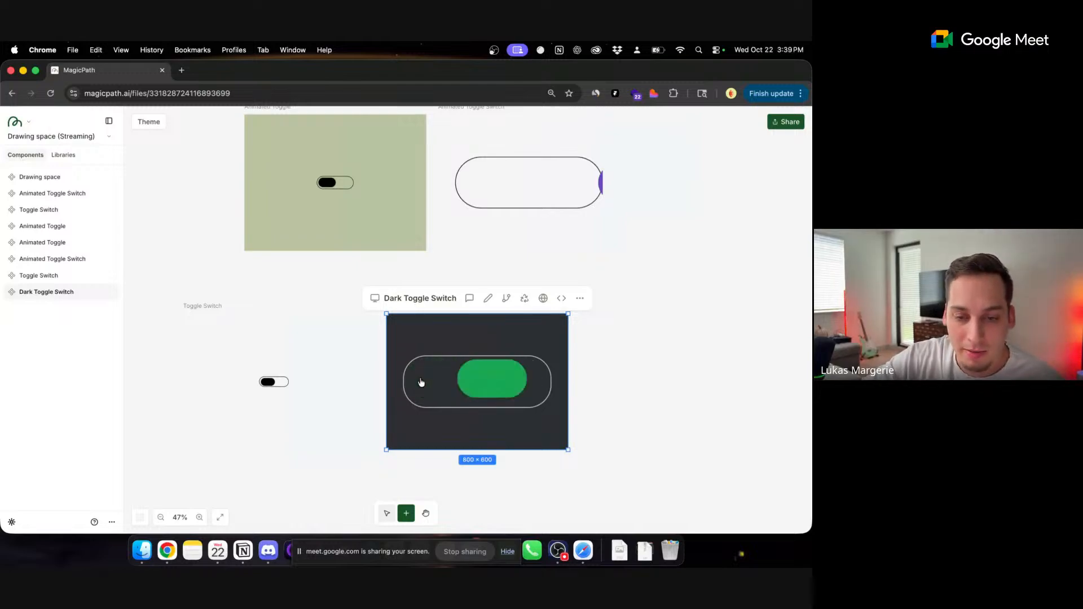
# - Submit the edit request "lets reduce the size of the component by 5x" for the Dark Toggle Switch
pyautogui.click(470, 298)
pyautogui.write('lets reduce the size of the component by 5x')
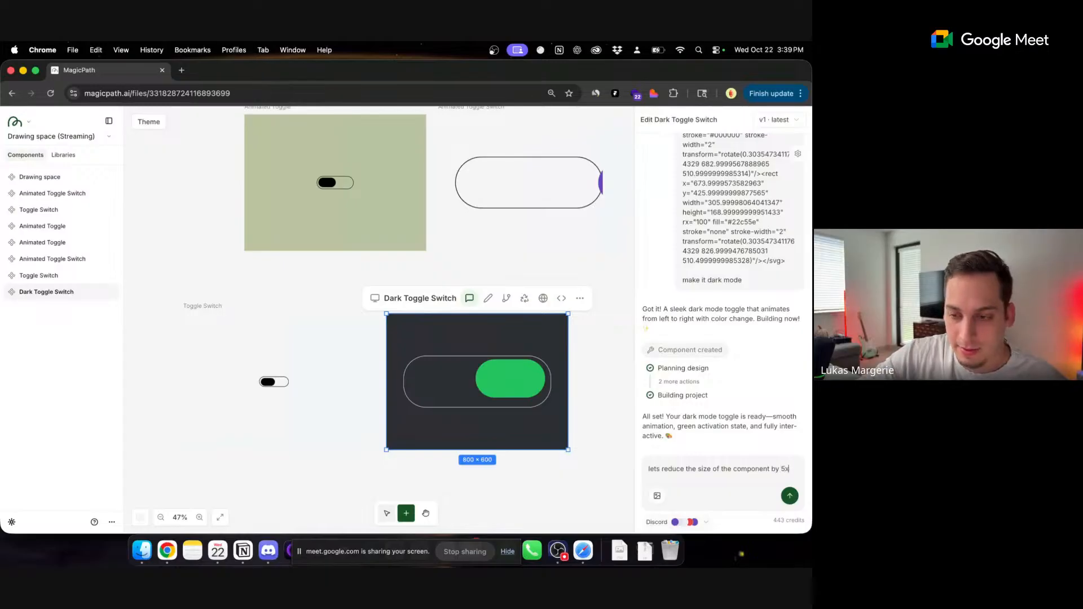
pyautogui.press('Return')
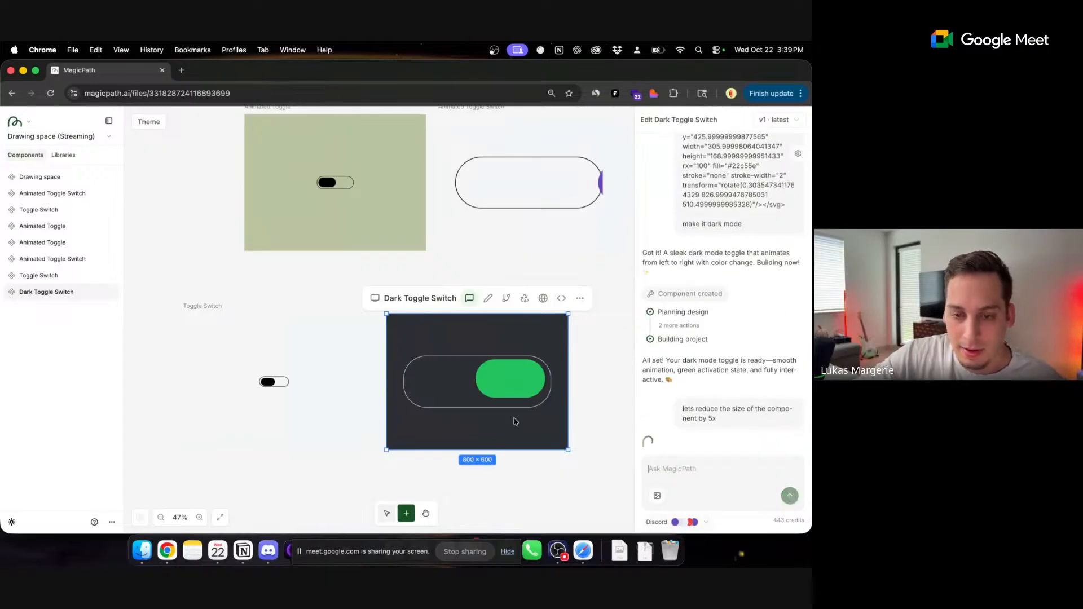
pyautogui.scroll(-5, 329, 301)
pyautogui.hscroll(-3, 308, 291)
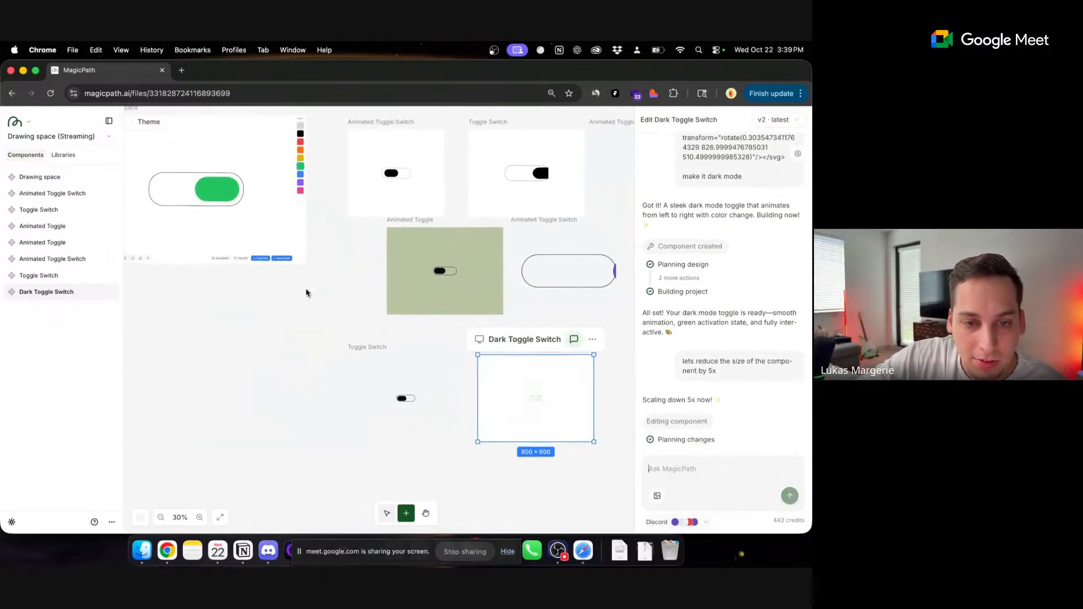
pyautogui.scroll(3, 224, 221)
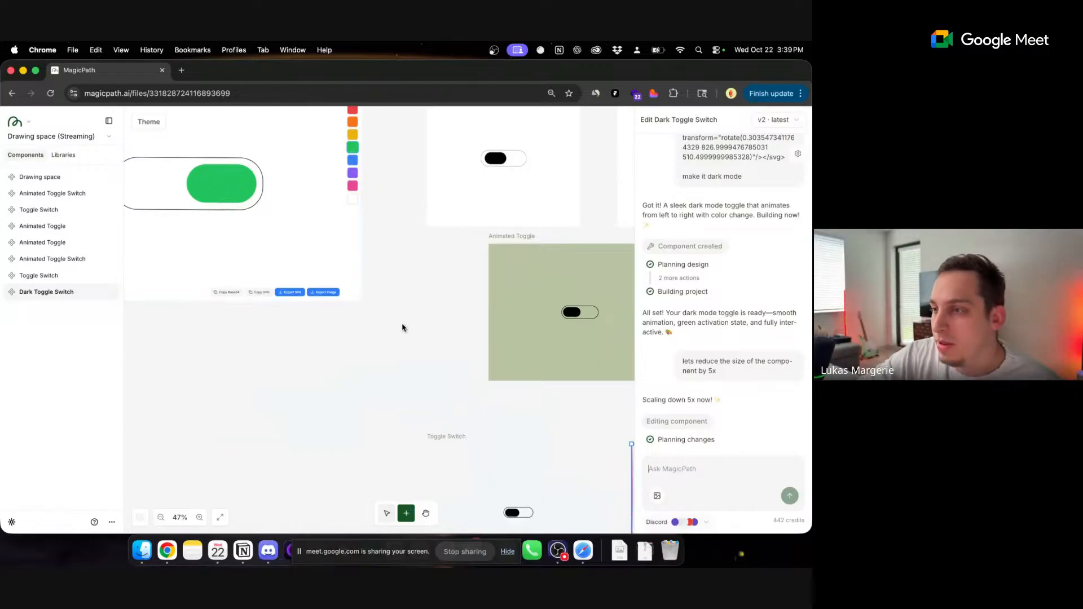
pyautogui.scroll(-1, 442, 338)
pyautogui.hscroll(3, 435, 339)
pyautogui.scroll(-2, 436, 339)
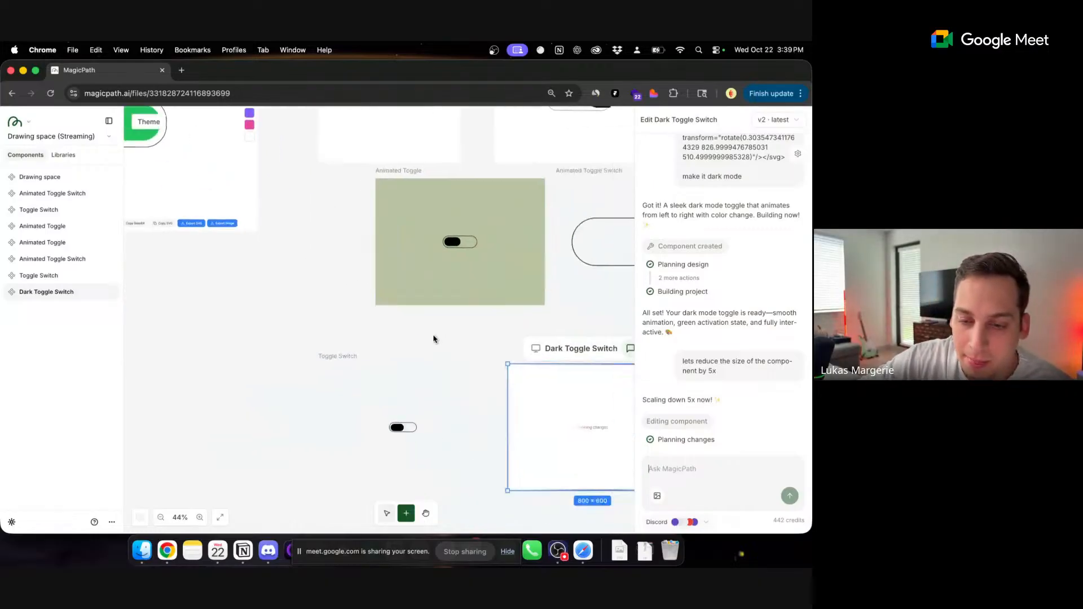
pyautogui.click(407, 299)
pyautogui.scroll(-2, 411, 291)
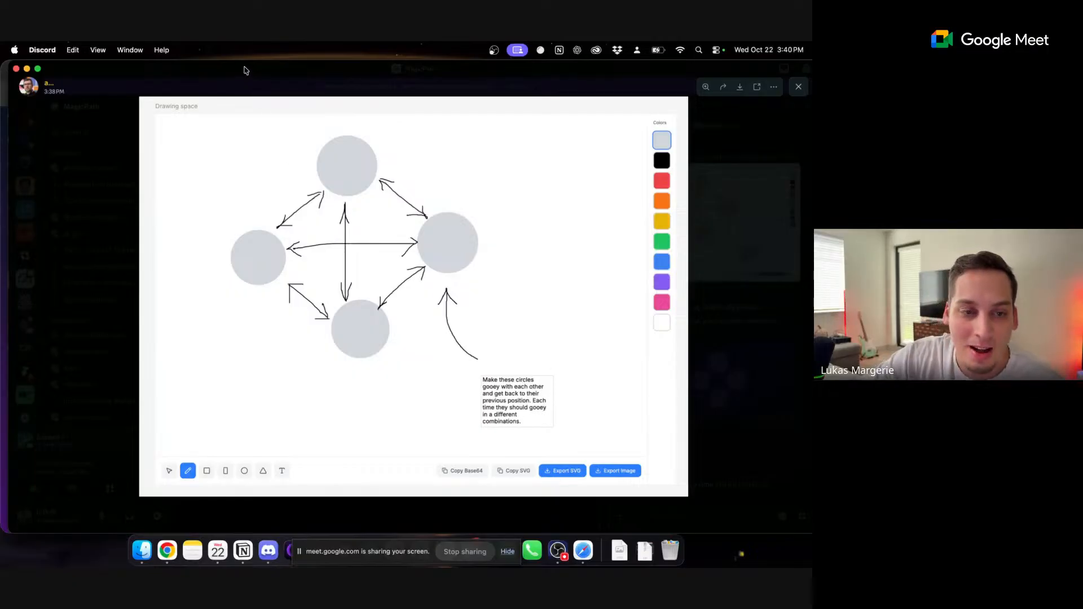
# - Copy the web address of the published Gooey Circles page in Chrome and close its tab
pyautogui.moveTo(245, 70); pyautogui.dragTo(1055, 59)
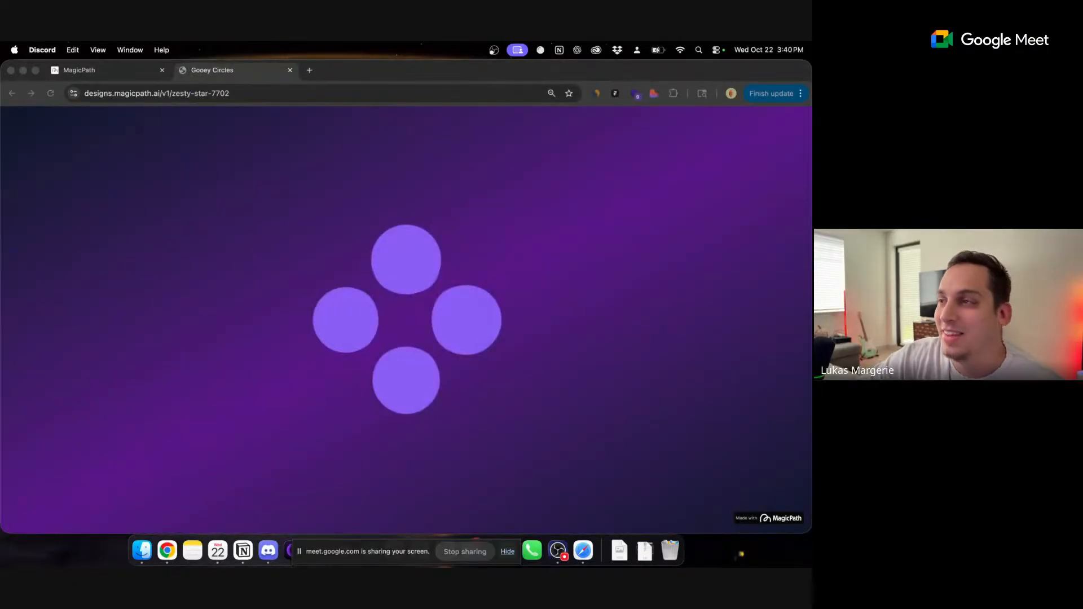
pyautogui.click(373, 264)
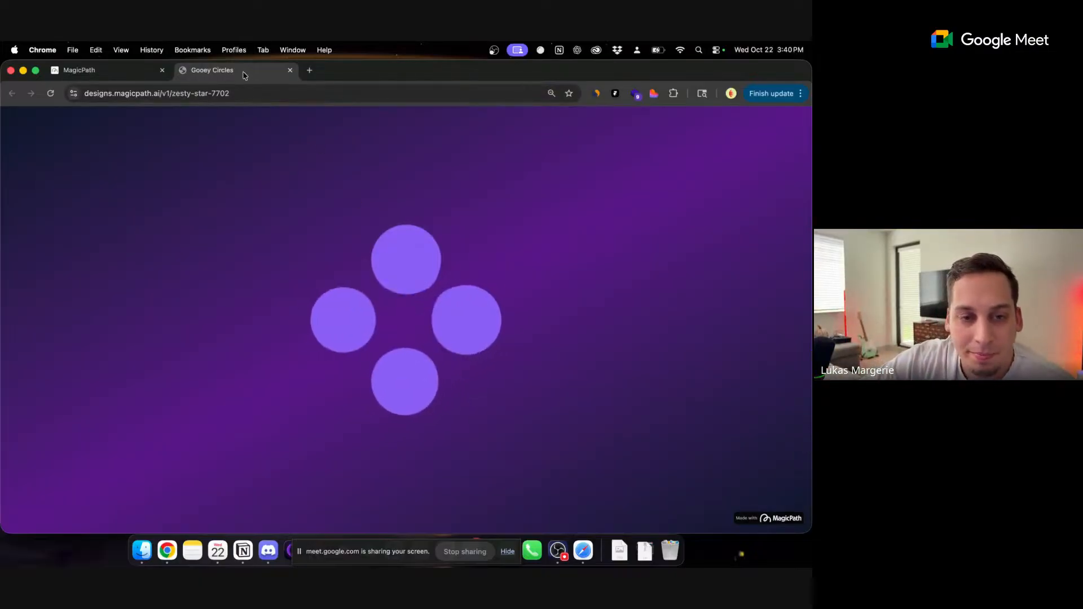
pyautogui.click(220, 100)
pyautogui.press('super+c')
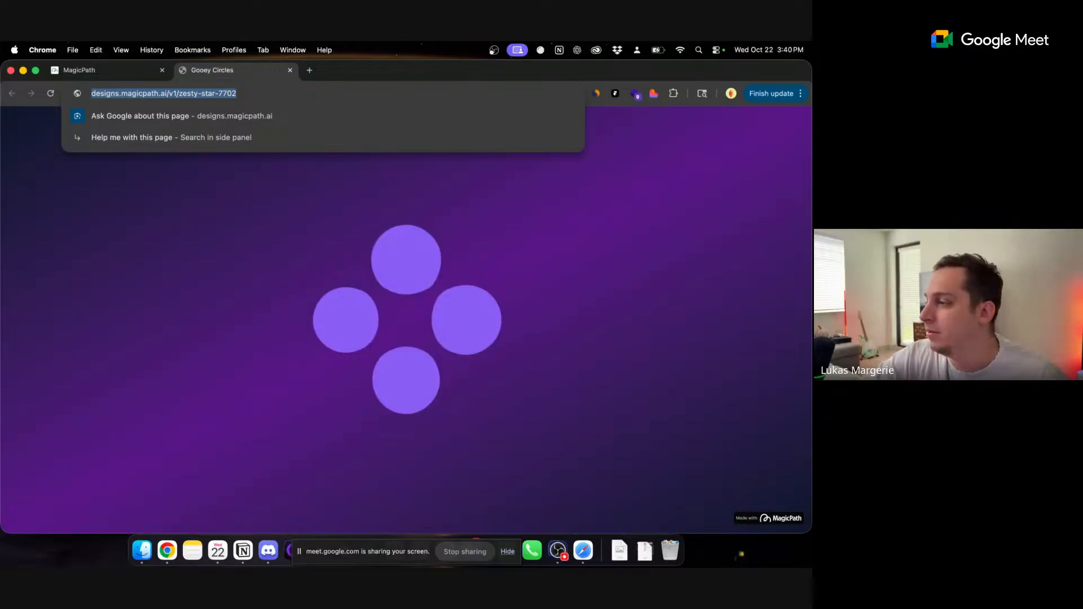
pyautogui.press('super+Tab')
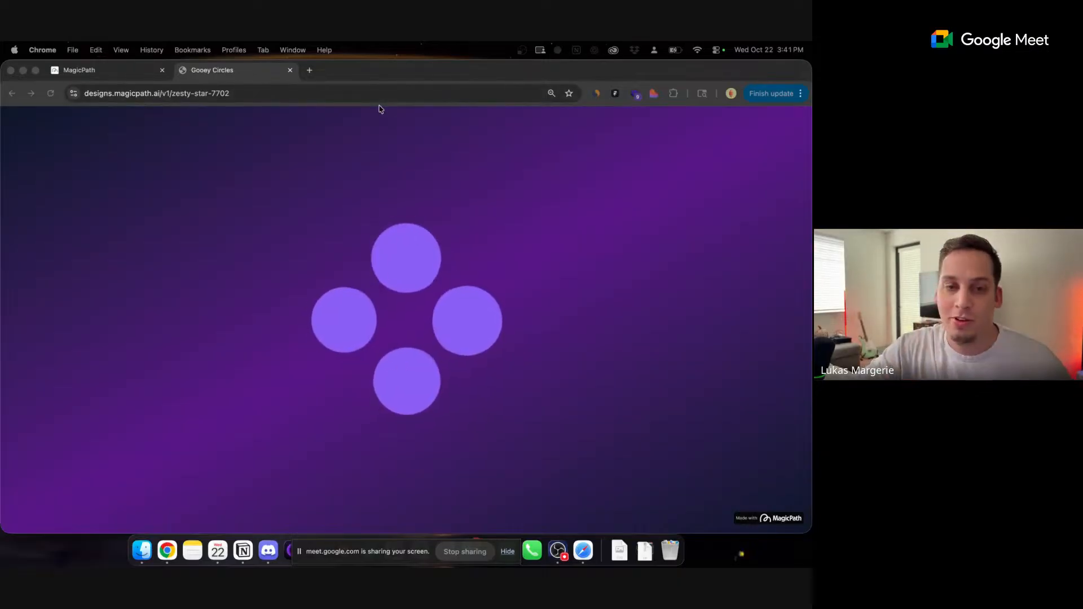
pyautogui.click(290, 70)
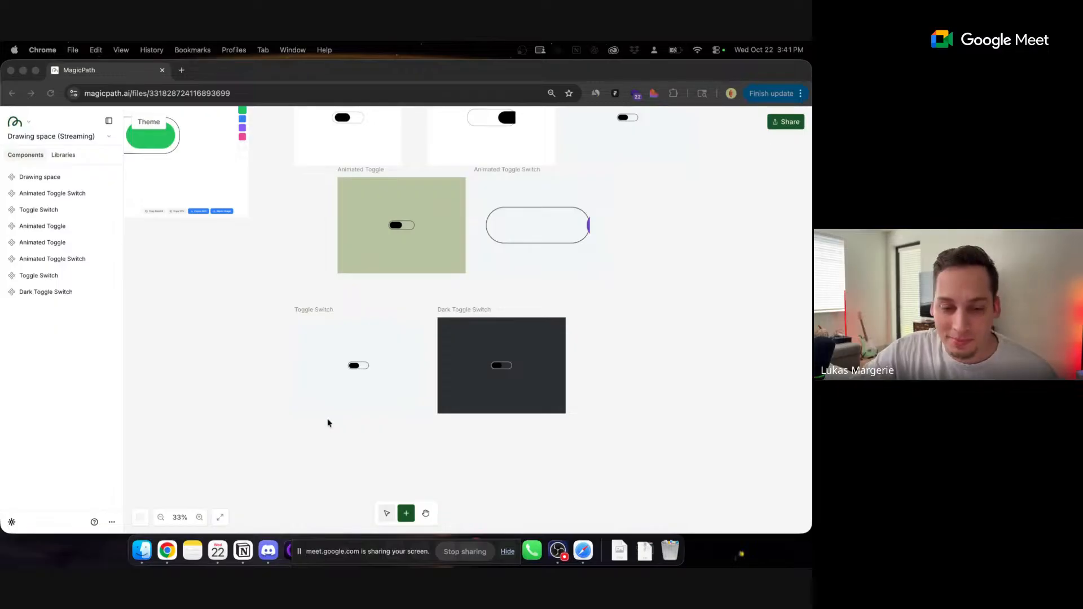
# - Switch the resized Dark Toggle Switch on and off to test it
pyautogui.scroll(5, 499, 367)
pyautogui.click(499, 368)
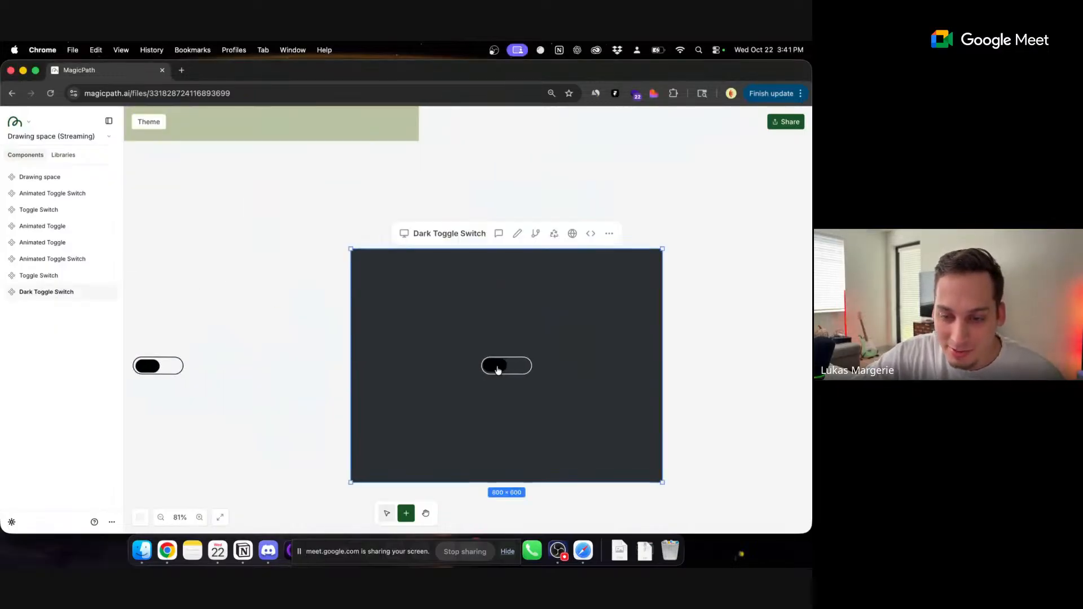
pyautogui.click(497, 367)
pyautogui.click(497, 368)
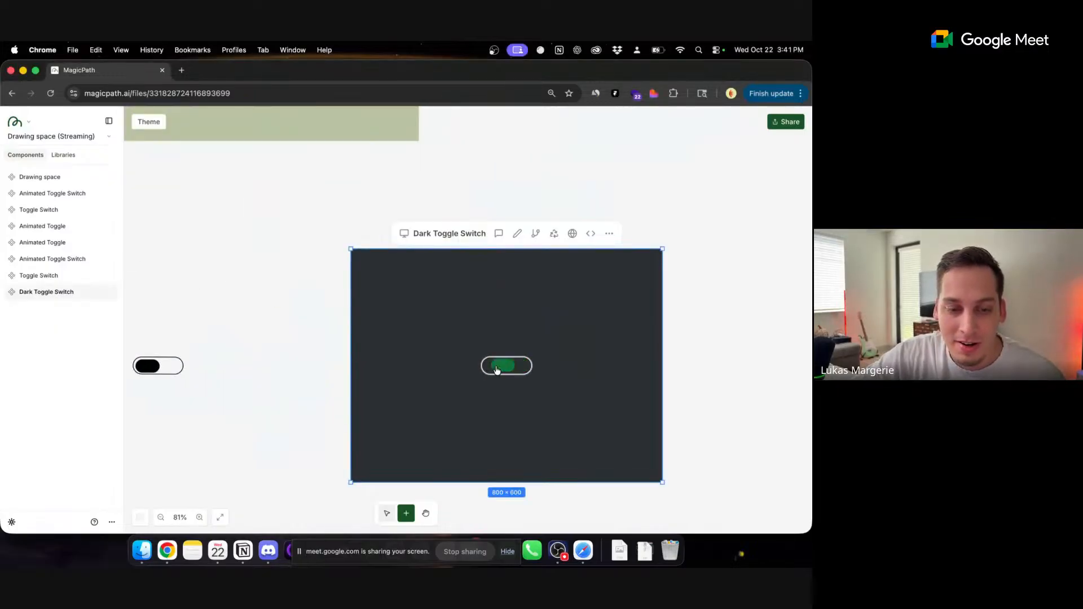
# - Switch the light Toggle Switch beside the dark one on and off to compare its behaviour
pyautogui.click(147, 367)
pyautogui.click(151, 368)
pyautogui.click(151, 367)
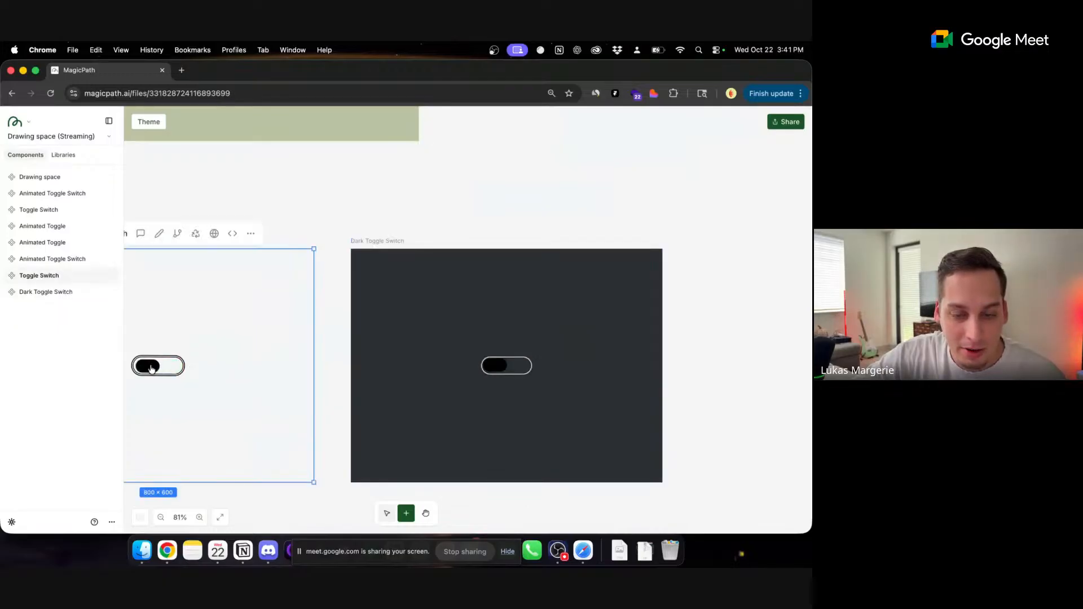
pyautogui.click(151, 368)
pyautogui.click(151, 368)
# - Submit the edit request "lets center align the spacing of the interior of the toggle" for the light Toggle Switch, copying its text first
pyautogui.scroll(-3, 337, 309)
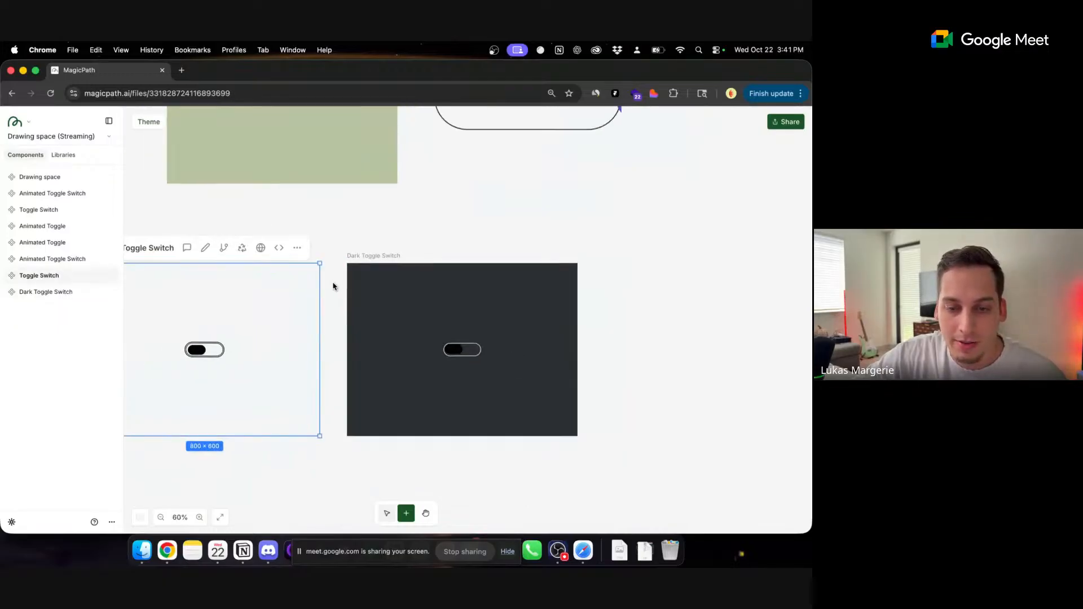
pyautogui.hscroll(-5, 333, 286)
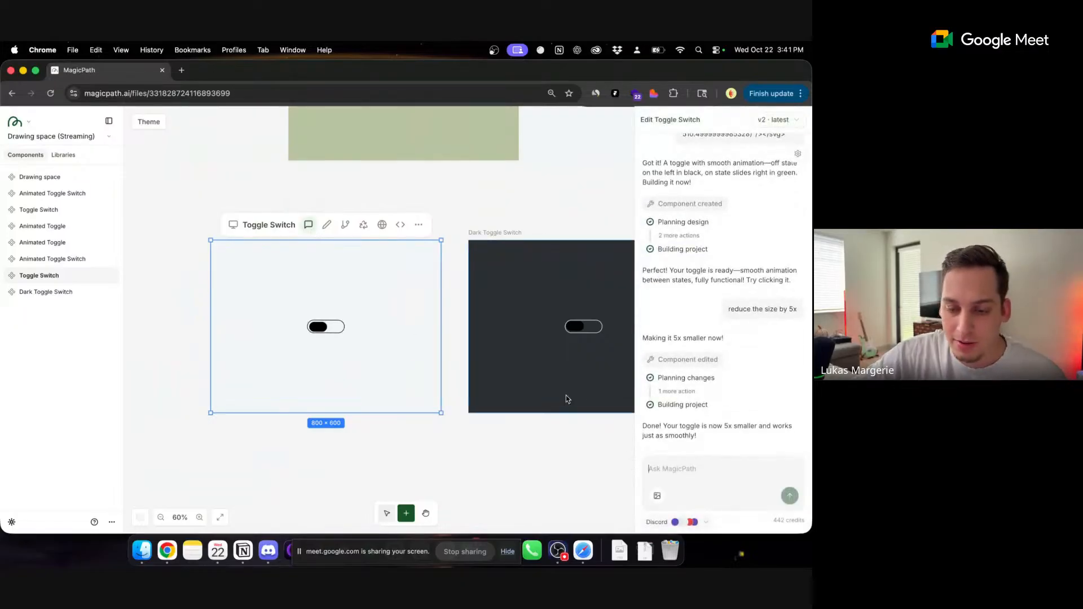
pyautogui.write('lets align the spacing of the')
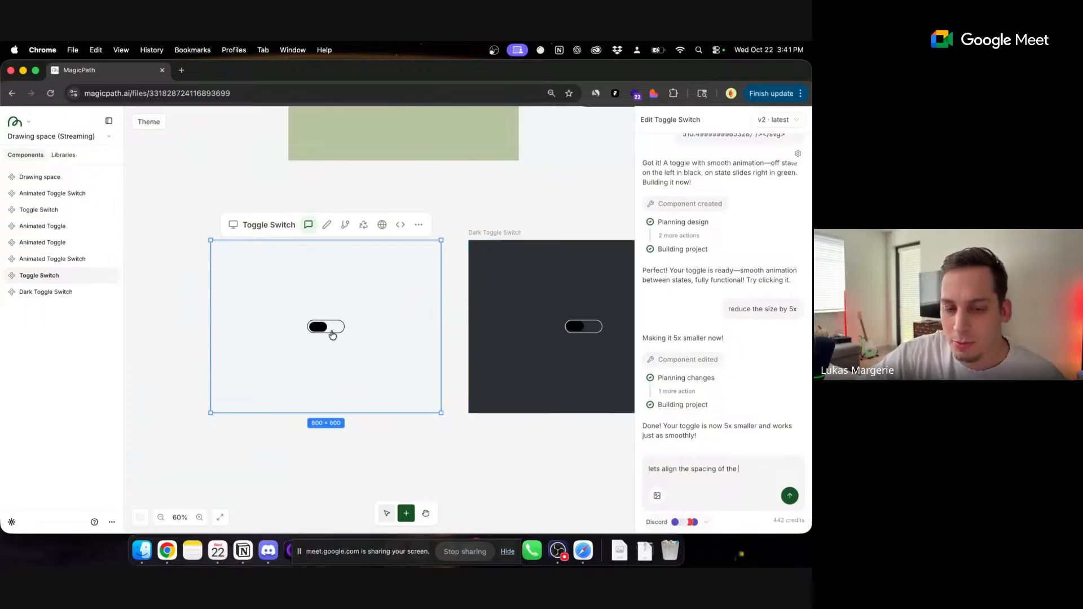
pyautogui.scroll(5, 319, 331)
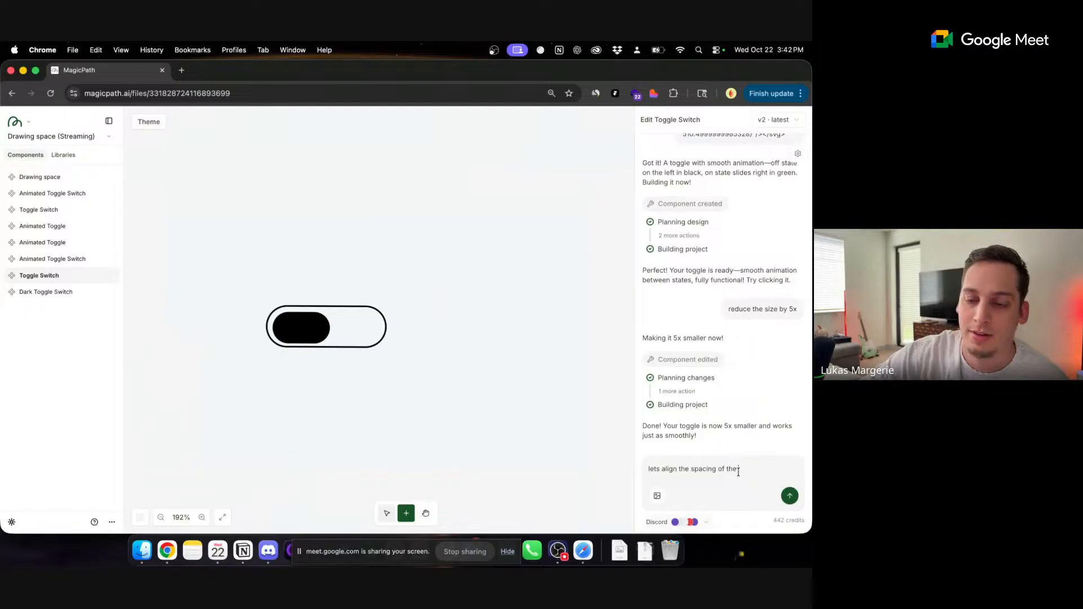
pyautogui.click(664, 468)
pyautogui.write('center ')
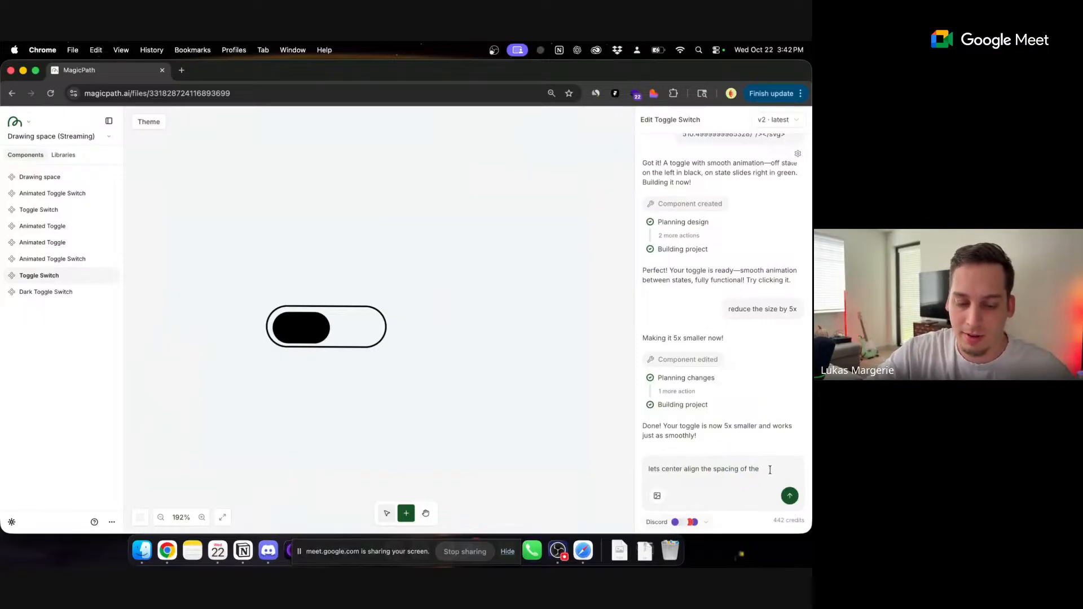
pyautogui.write(' of the toggle')
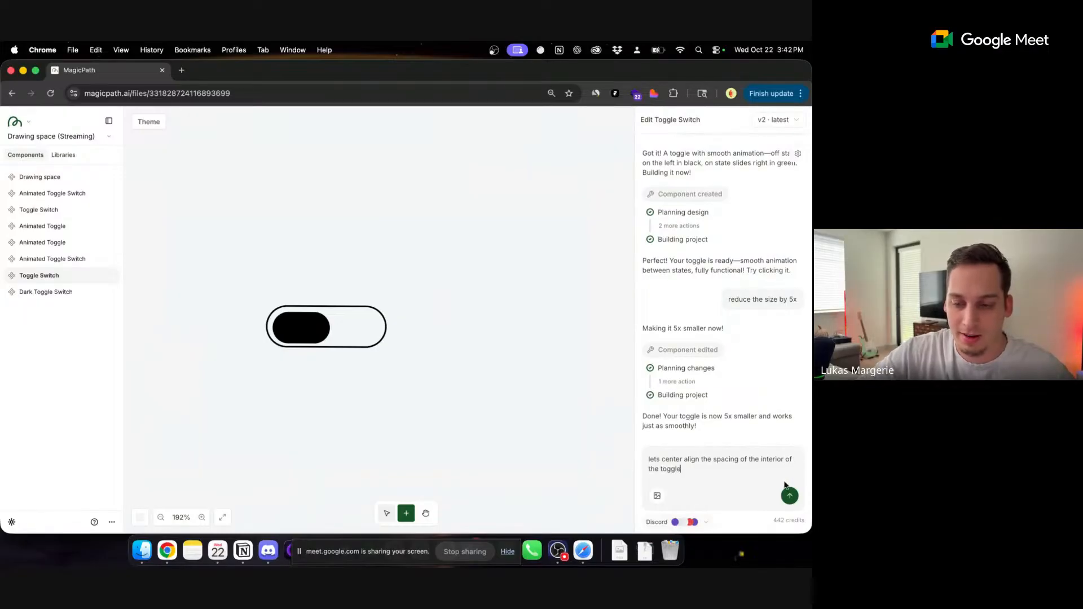
pyautogui.press('super+a')
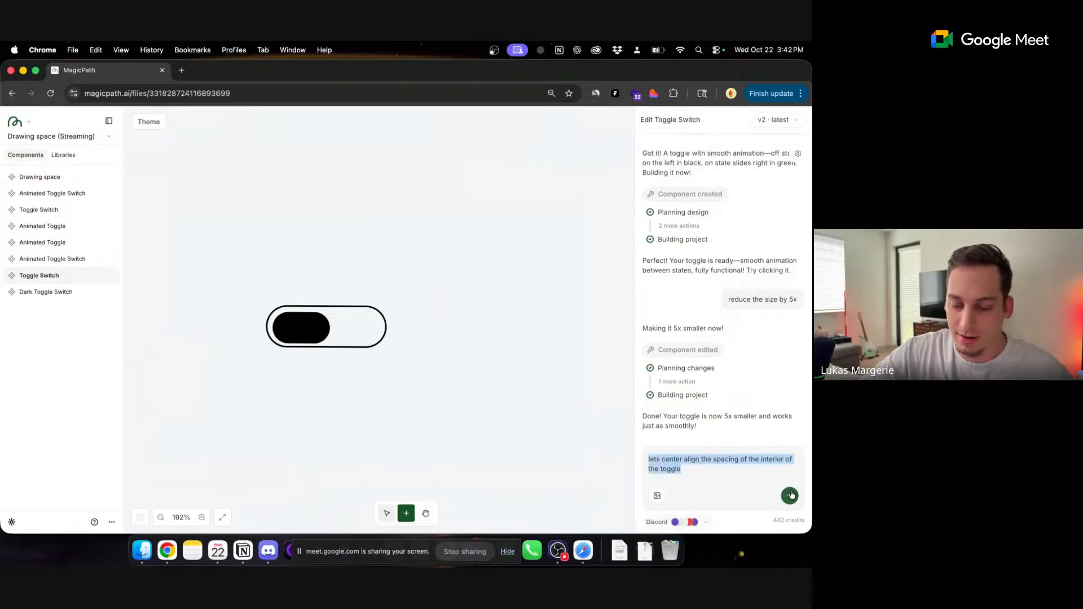
pyautogui.click(791, 495)
pyautogui.click(492, 499)
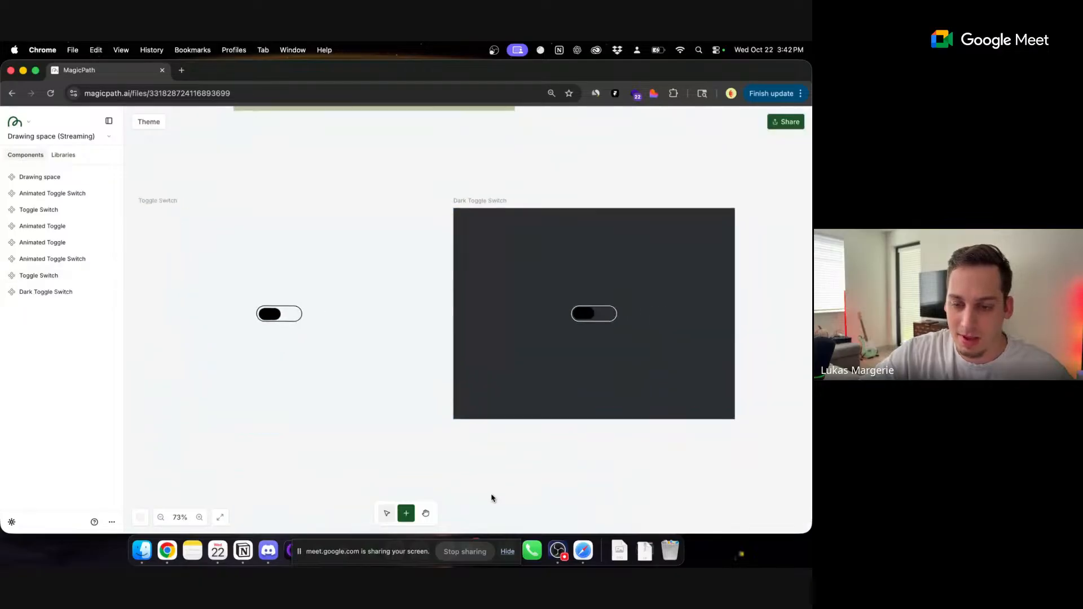
# - Submit the copied request "lets center align the spacing of the interior of the toggle" for the Dark Toggle Switch
pyautogui.click(518, 388)
pyautogui.click(530, 189)
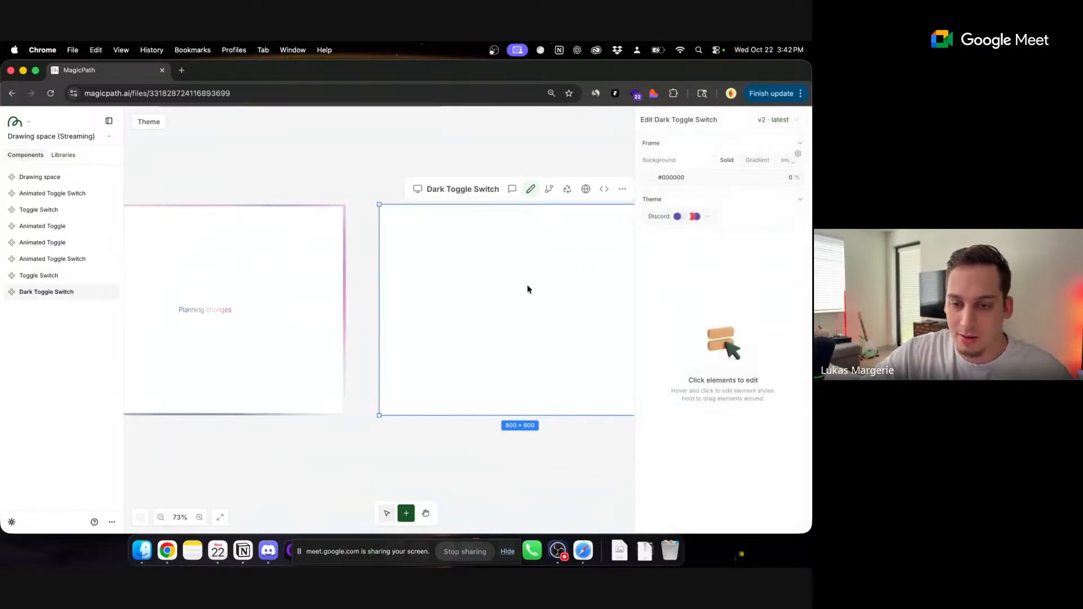
pyautogui.click(512, 189)
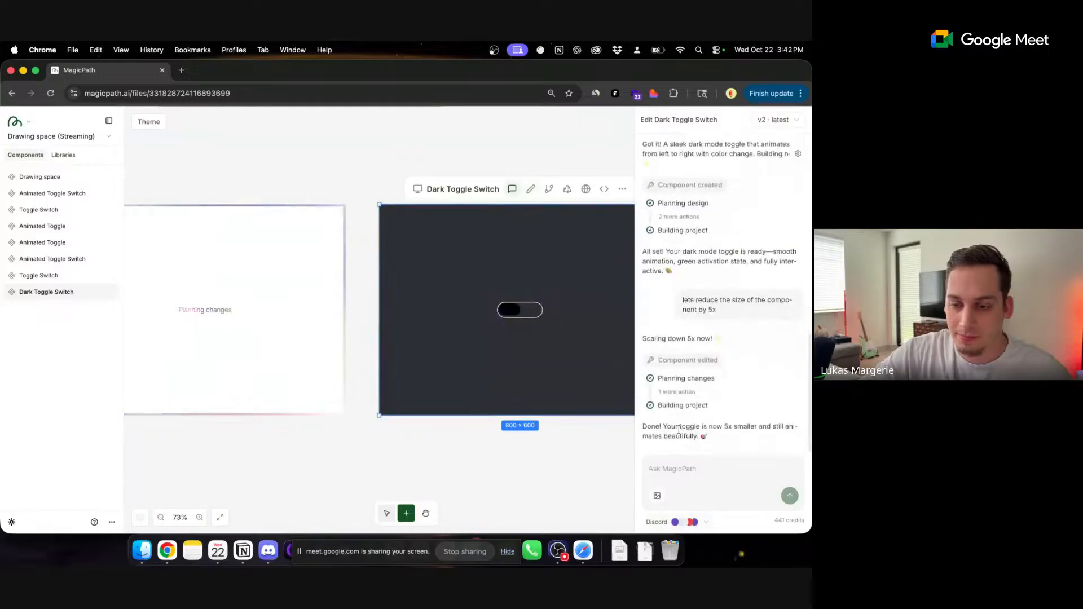
pyautogui.click(672, 469)
pyautogui.press('super+v')
pyautogui.press('Return')
pyautogui.scroll(-4, 357, 241)
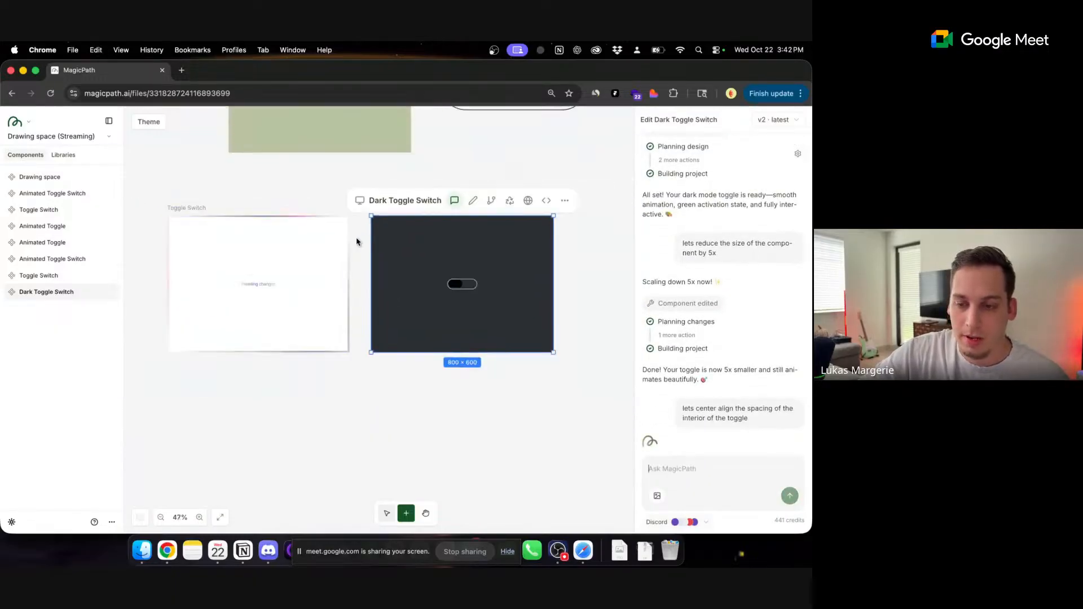
pyautogui.scroll(5, 331, 207)
pyautogui.scroll(-4, 332, 208)
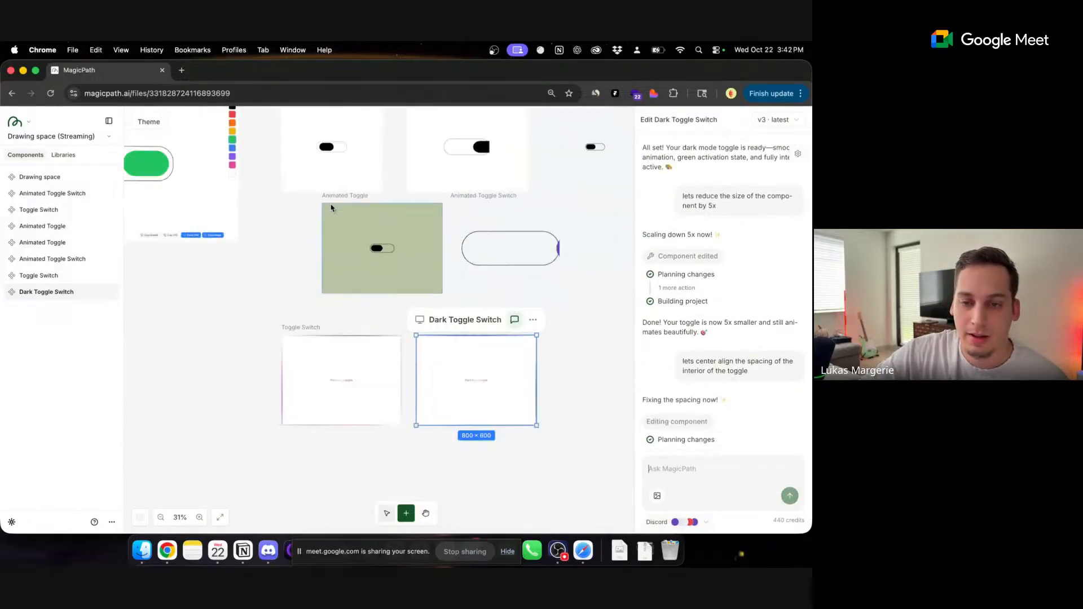
# - Delete the large outlined Animated Toggle Switch beside the green Animated Toggle, confirming the deletion
pyautogui.click(500, 244)
pyautogui.click(619, 187)
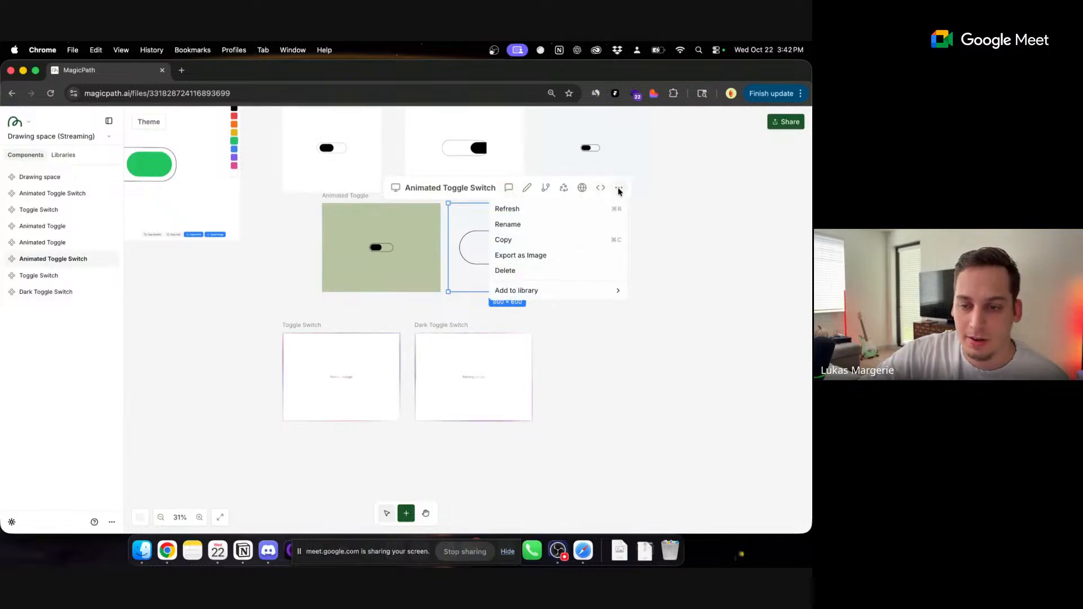
pyautogui.click(511, 271)
pyautogui.click(495, 353)
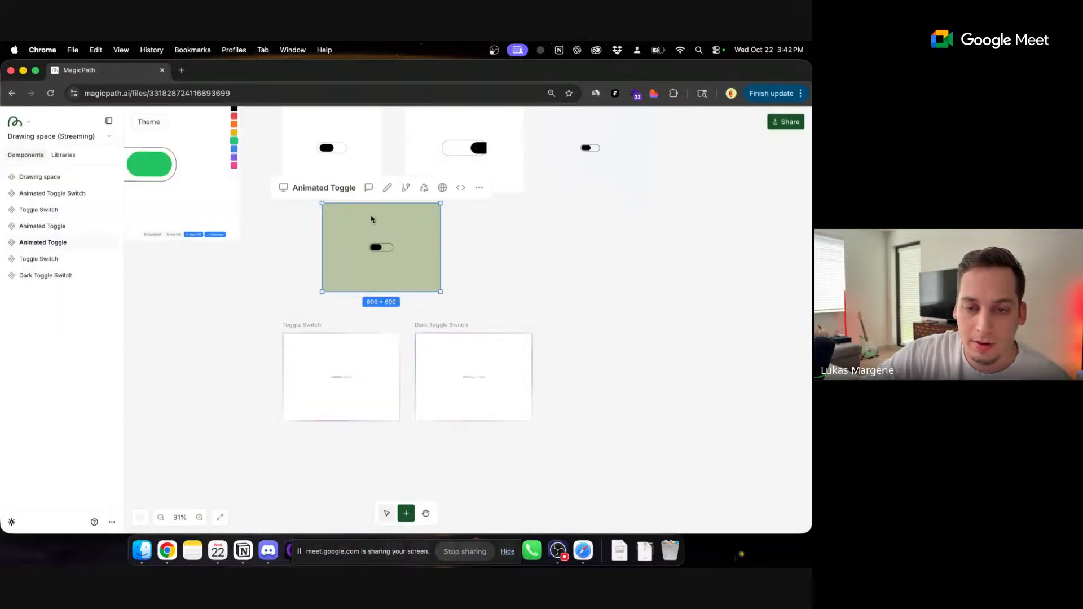
# - Shrink the green Animated Toggle to 307 × 234, and place the white Animated Toggle Switch directly above it at 307 × 249
pyautogui.moveTo(440, 203); pyautogui.dragTo(368, 258)
pyautogui.click(358, 185)
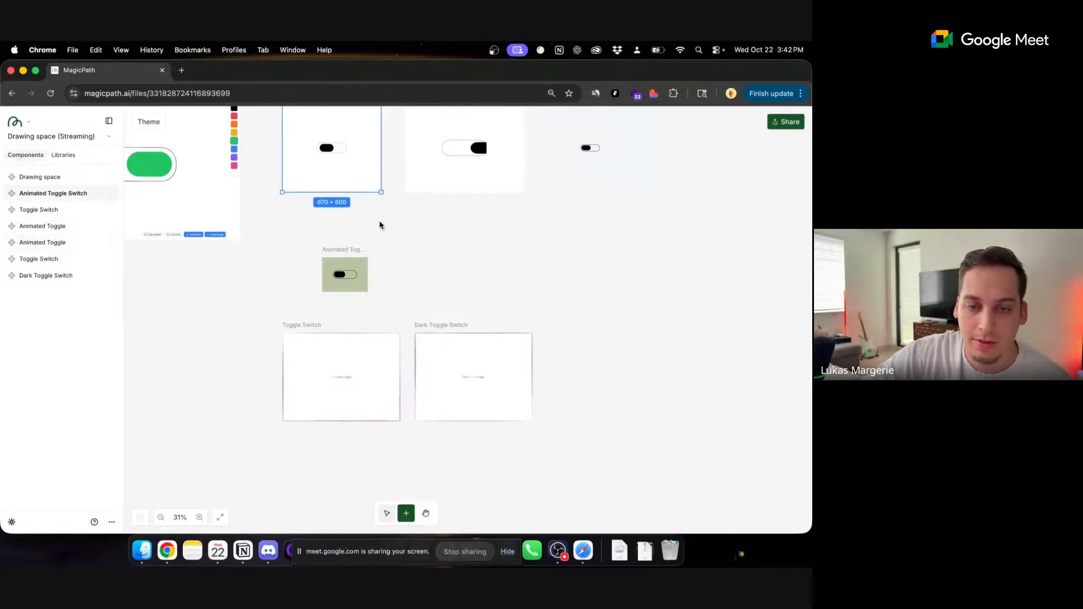
pyautogui.scroll(3, 382, 214)
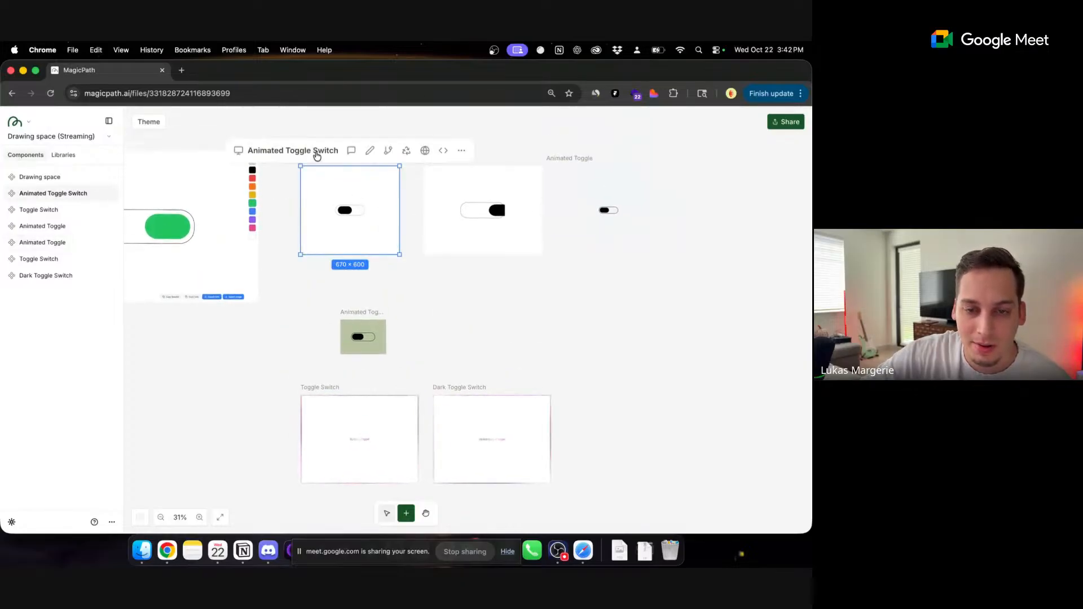
pyautogui.moveTo(317, 156); pyautogui.dragTo(357, 217)
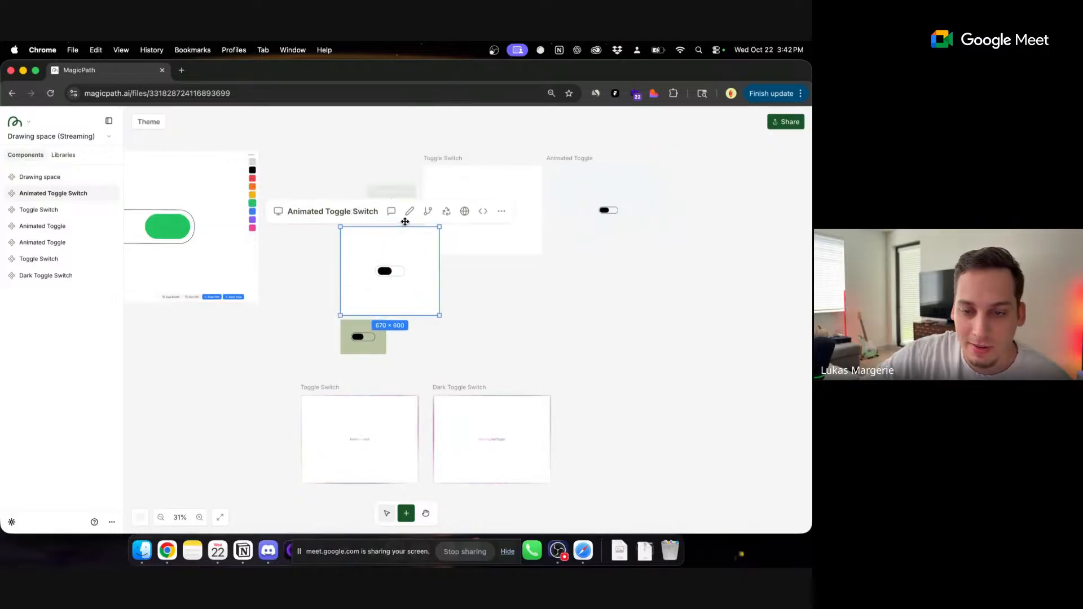
pyautogui.moveTo(439, 226); pyautogui.dragTo(386, 279)
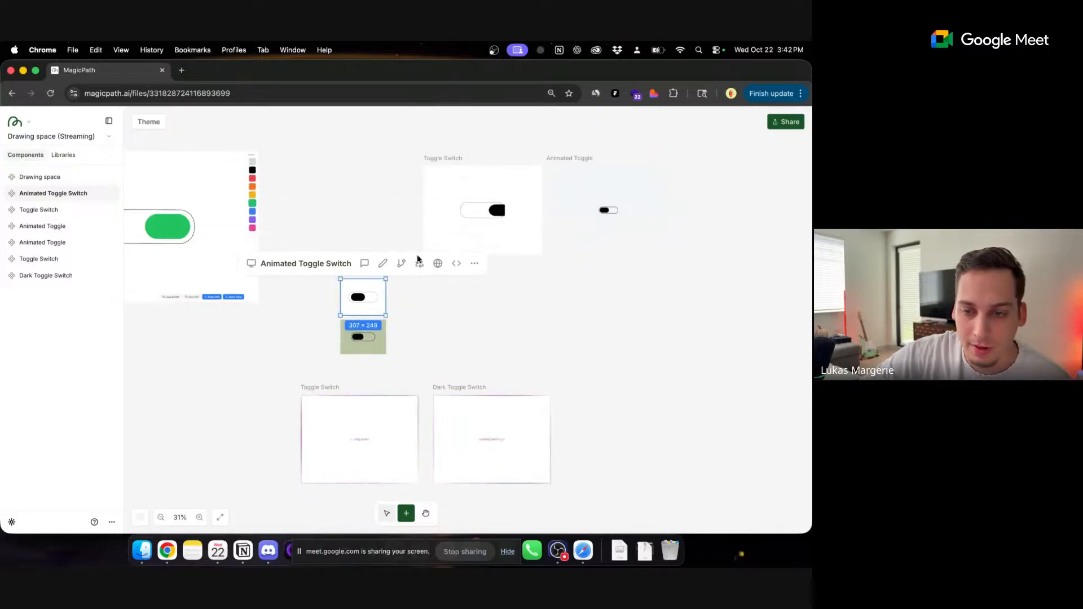
# - Delete the white Toggle Switch with the cut-off black knob, confirming the deletion
pyautogui.click(481, 179)
pyautogui.click(575, 150)
pyautogui.click(514, 233)
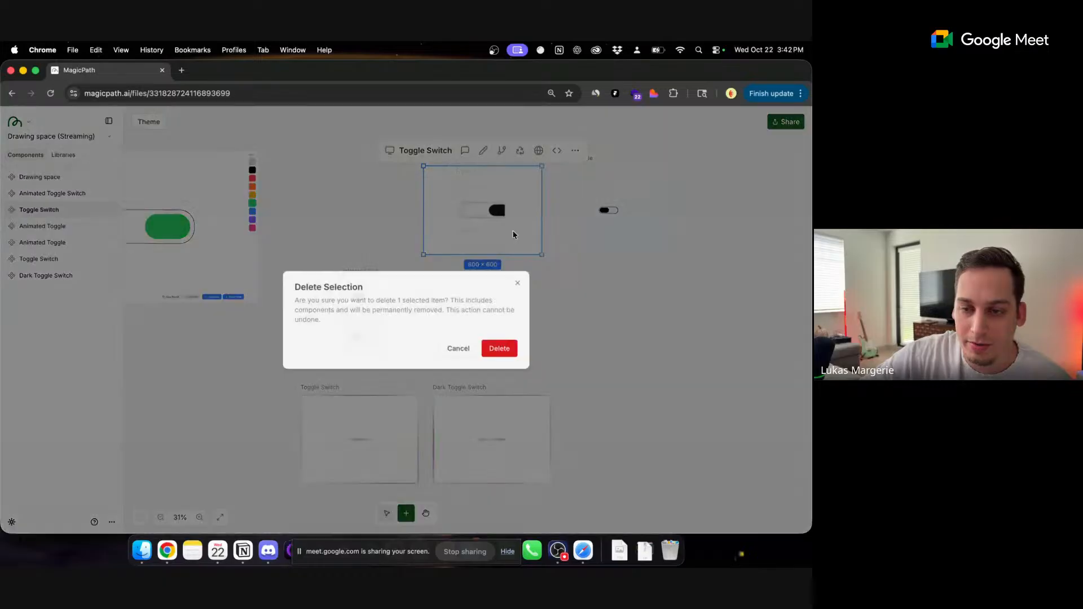
pyautogui.click(500, 348)
# - Switch the large Animated Toggle with the pale blue background on and off to test it
pyautogui.click(588, 198)
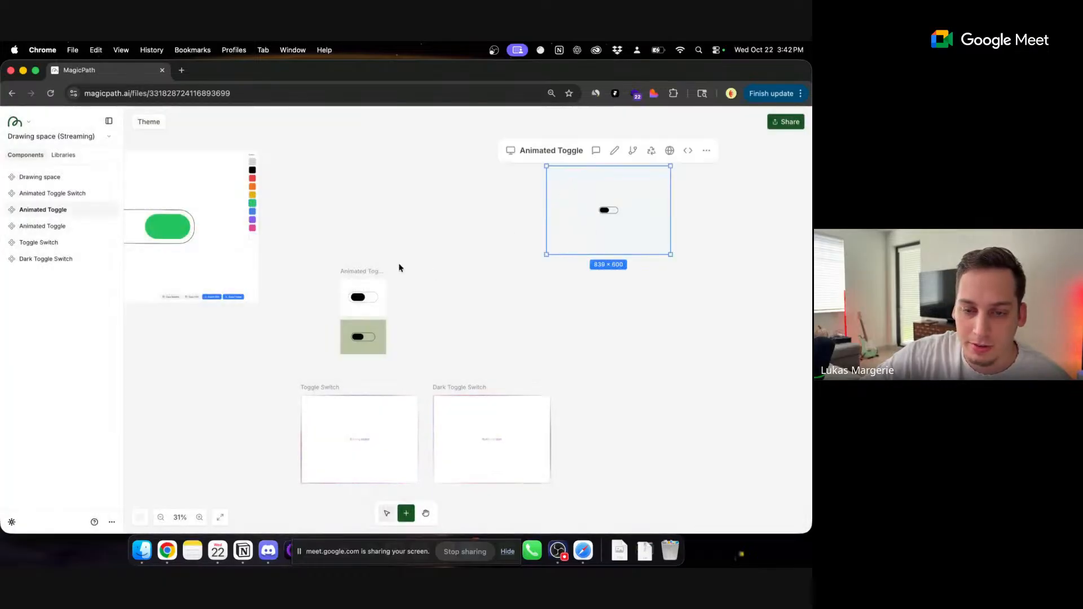
pyautogui.click(608, 212)
pyautogui.click(607, 212)
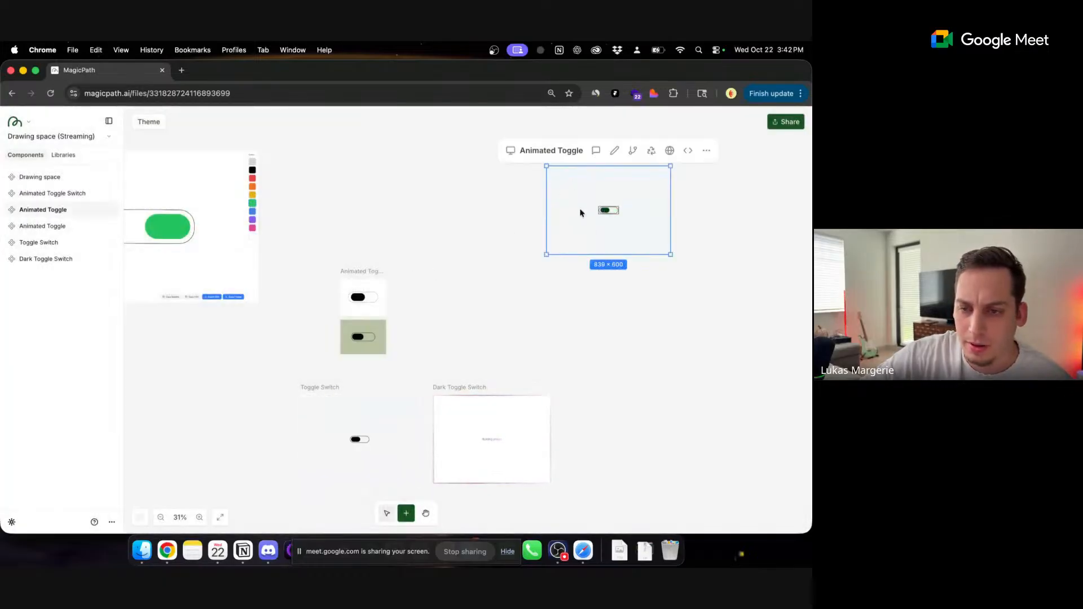
# - Move the pale blue Animated Toggle beside the small white Animated Toggle Switch and shrink it to 261 × 248
pyautogui.click(525, 171)
pyautogui.click(555, 168)
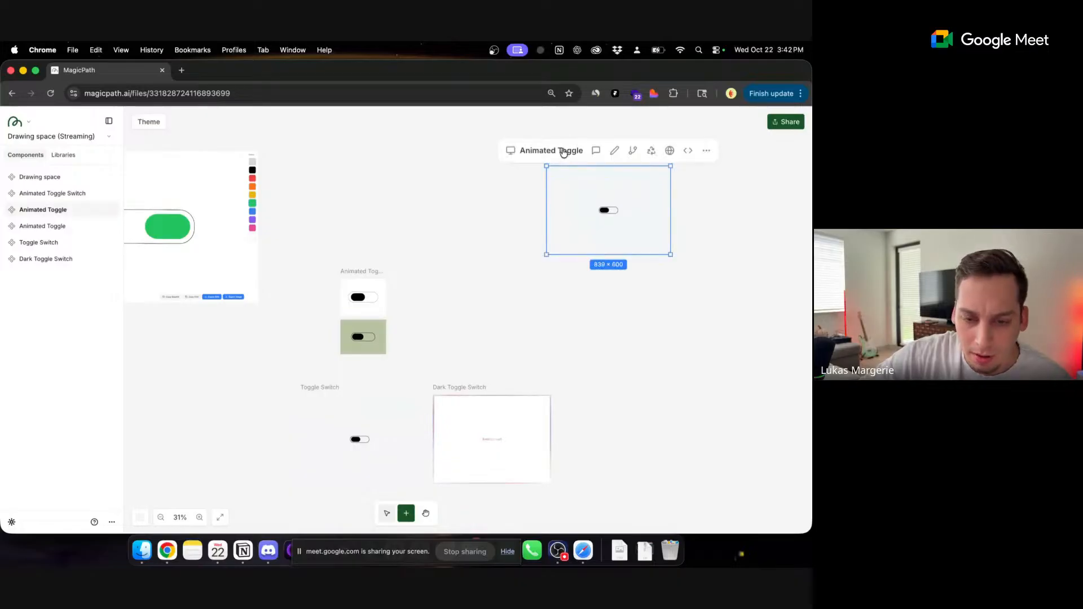
pyautogui.moveTo(561, 151); pyautogui.dragTo(412, 210)
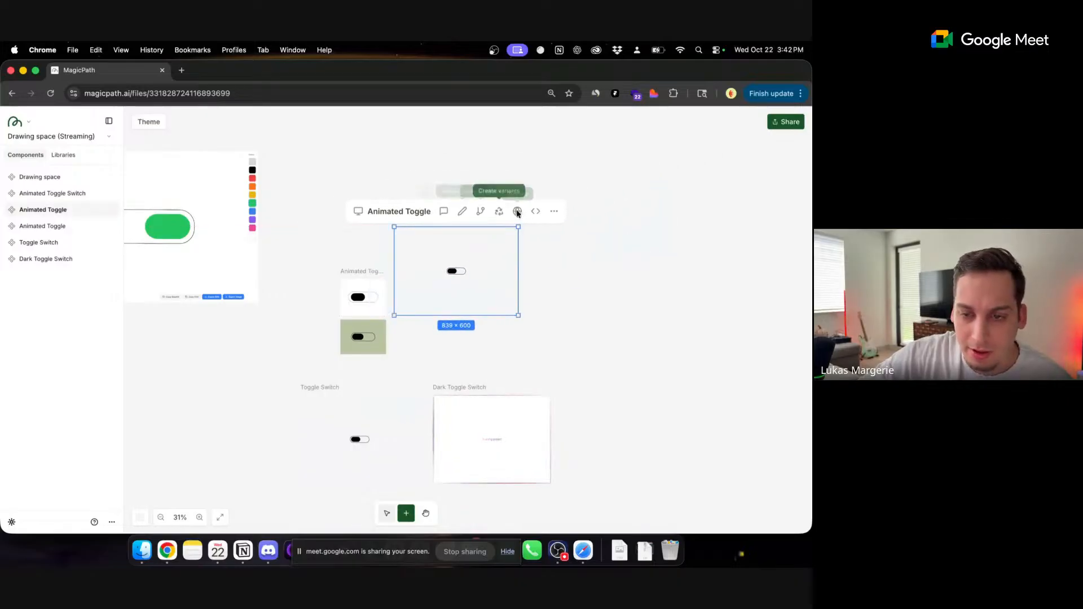
pyautogui.moveTo(517, 226); pyautogui.dragTo(434, 278)
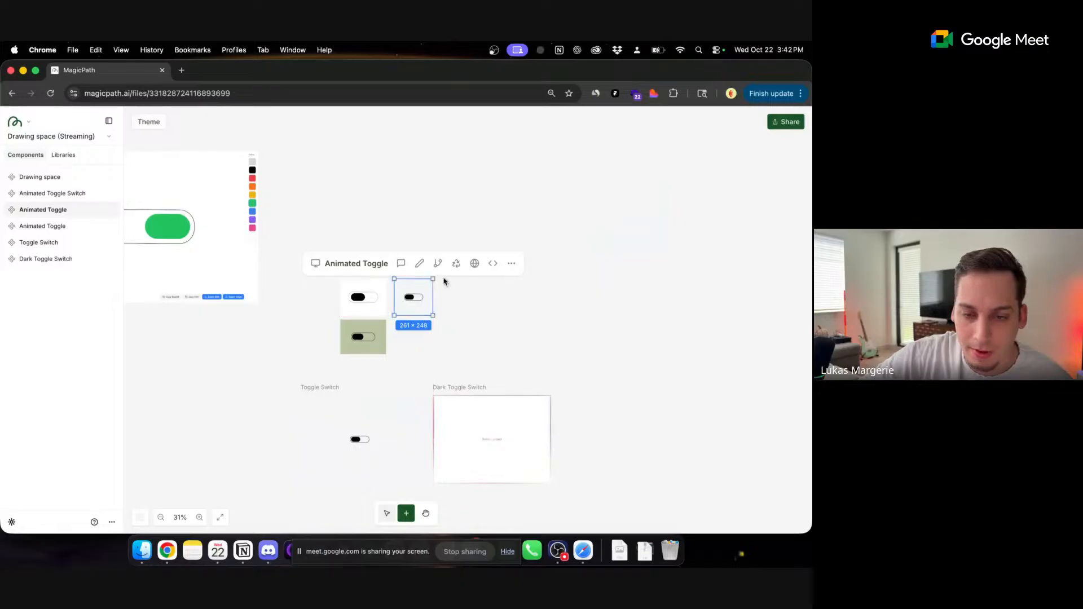
pyautogui.click(446, 283)
# - Move the light Toggle Switch directly below the green Animated Toggle and shrink it to match that frame's width
pyautogui.scroll(4, 347, 296)
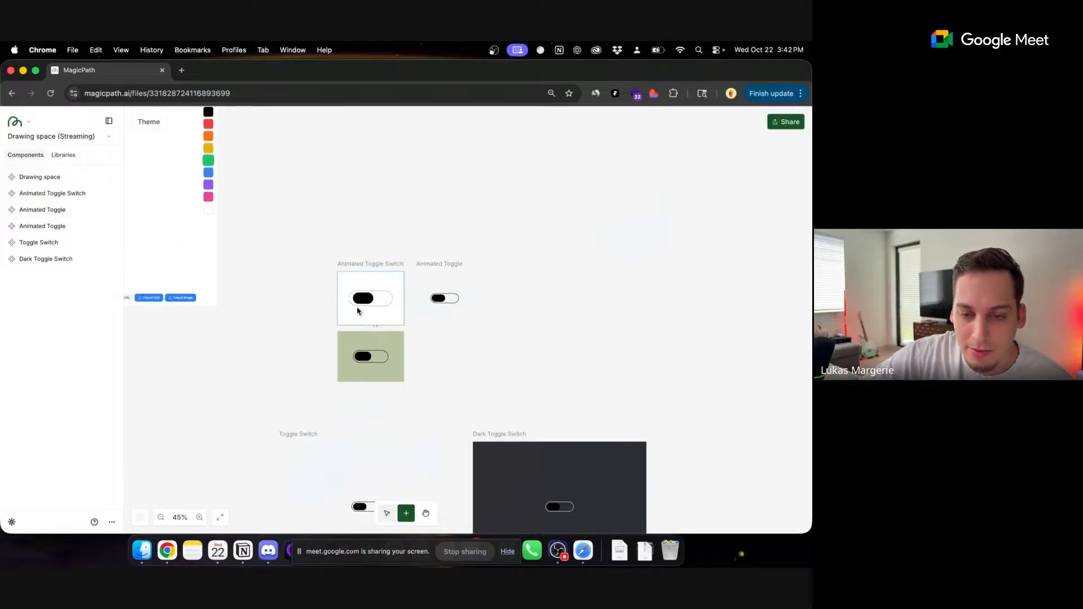
pyautogui.scroll(-2, 316, 339)
pyautogui.click(366, 324)
pyautogui.scroll(-3, 308, 398)
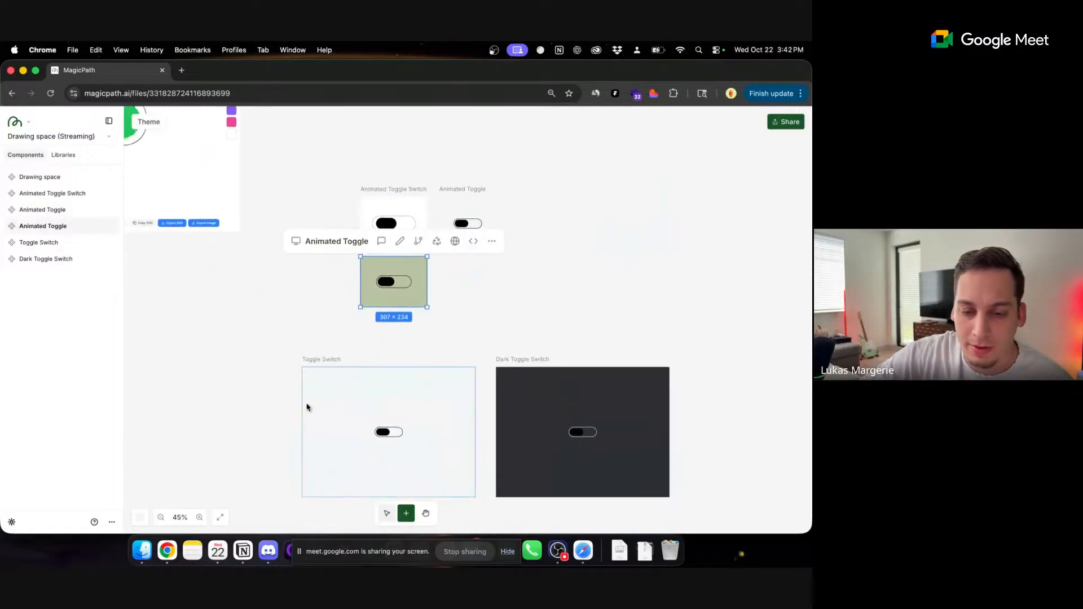
pyautogui.click(310, 374)
pyautogui.moveTo(309, 374); pyautogui.dragTo(405, 320)
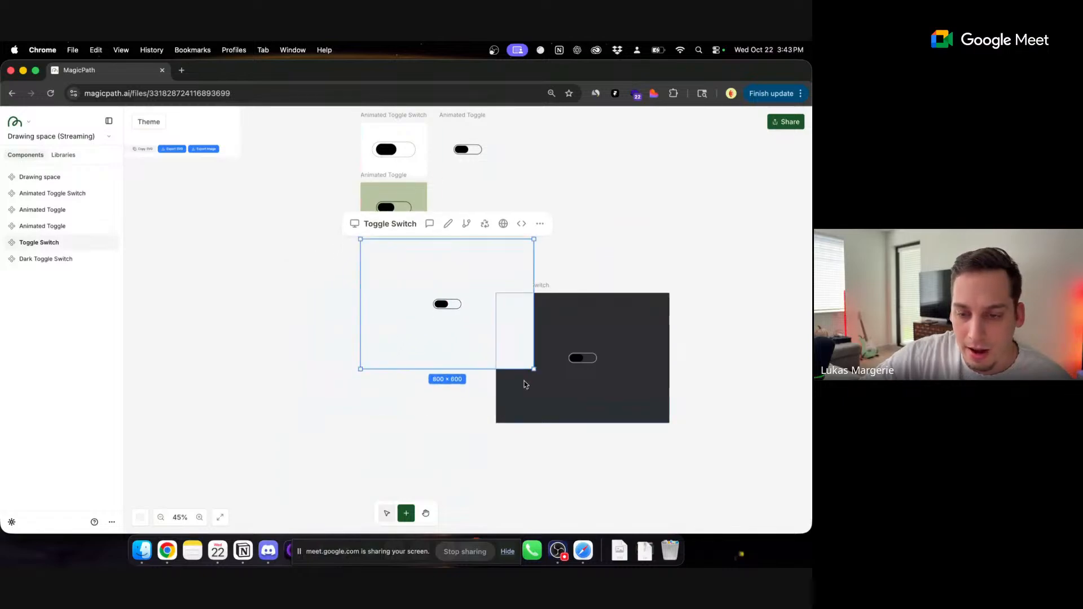
pyautogui.moveTo(534, 369); pyautogui.dragTo(428, 291)
# - Place the Dark Toggle Switch beside the light Toggle Switch at 294 × 249, and set the canvas background colour to e0e0e0
pyautogui.click(473, 311)
pyautogui.moveTo(507, 297); pyautogui.dragTo(458, 242)
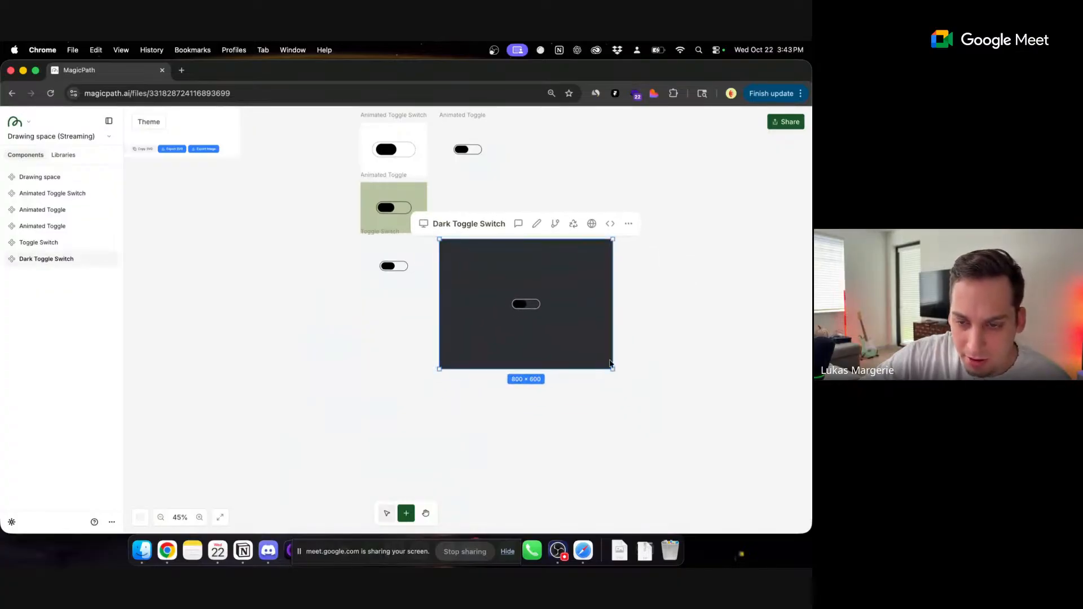
pyautogui.click(140, 517)
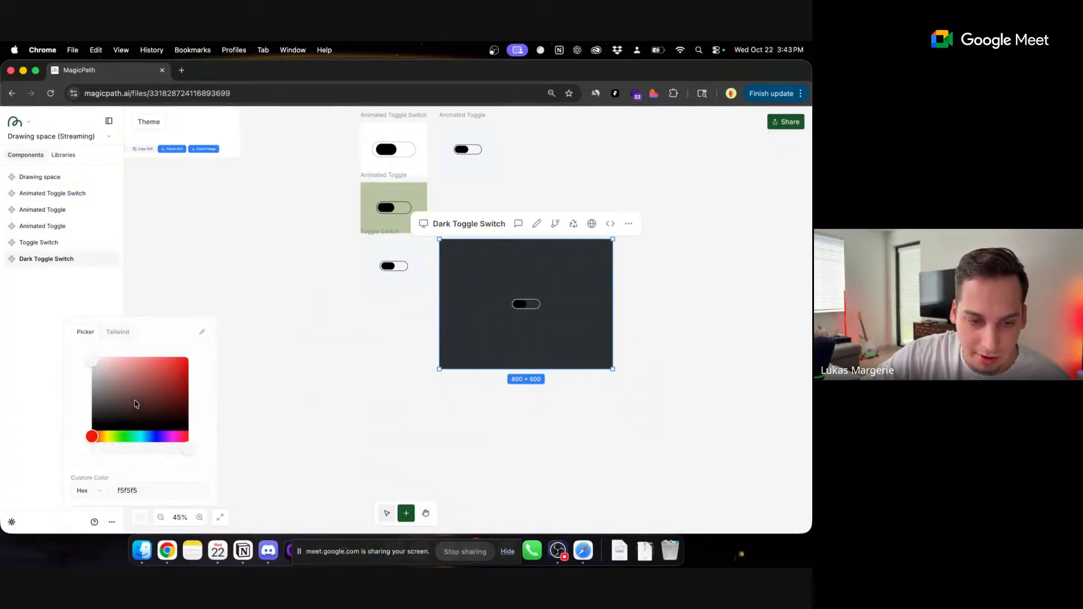
pyautogui.moveTo(110, 385); pyautogui.dragTo(87, 366)
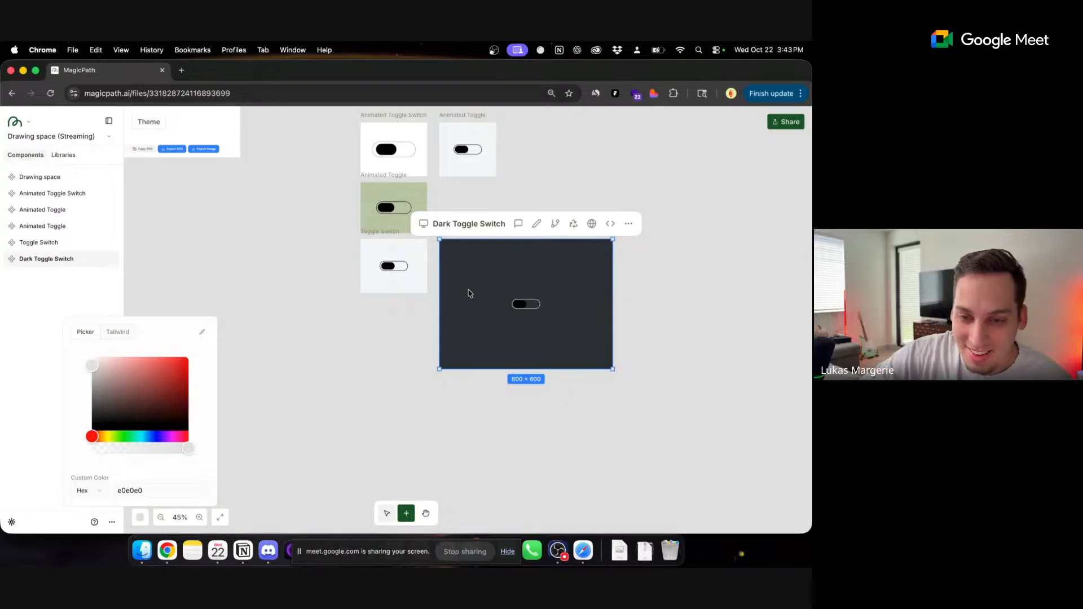
pyautogui.moveTo(613, 369); pyautogui.dragTo(503, 293)
# - Test the realigned Dark Toggle Switch, leaving it on, and switch the light Toggle Switch on and off for comparison
pyautogui.scroll(8, 472, 266)
pyautogui.click(465, 271)
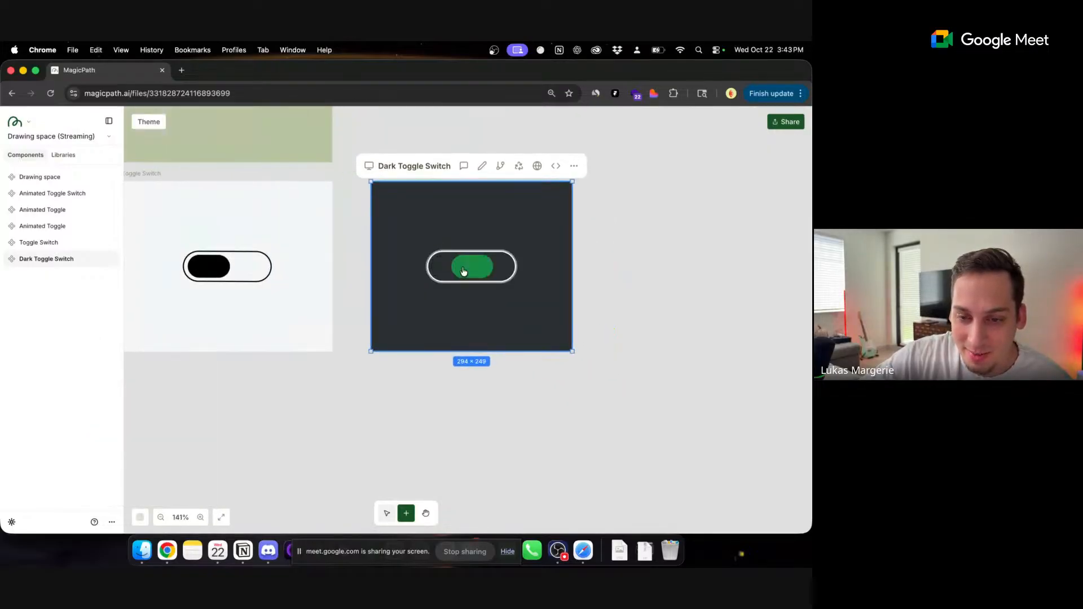
pyautogui.click(462, 272)
pyautogui.click(456, 272)
pyautogui.click(219, 267)
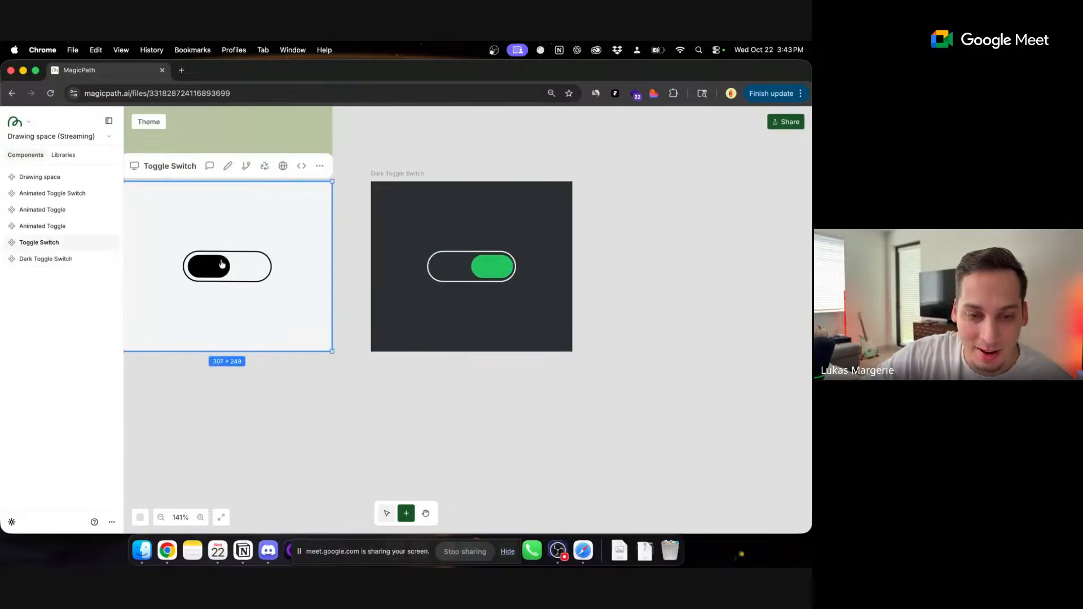
pyautogui.click(220, 270)
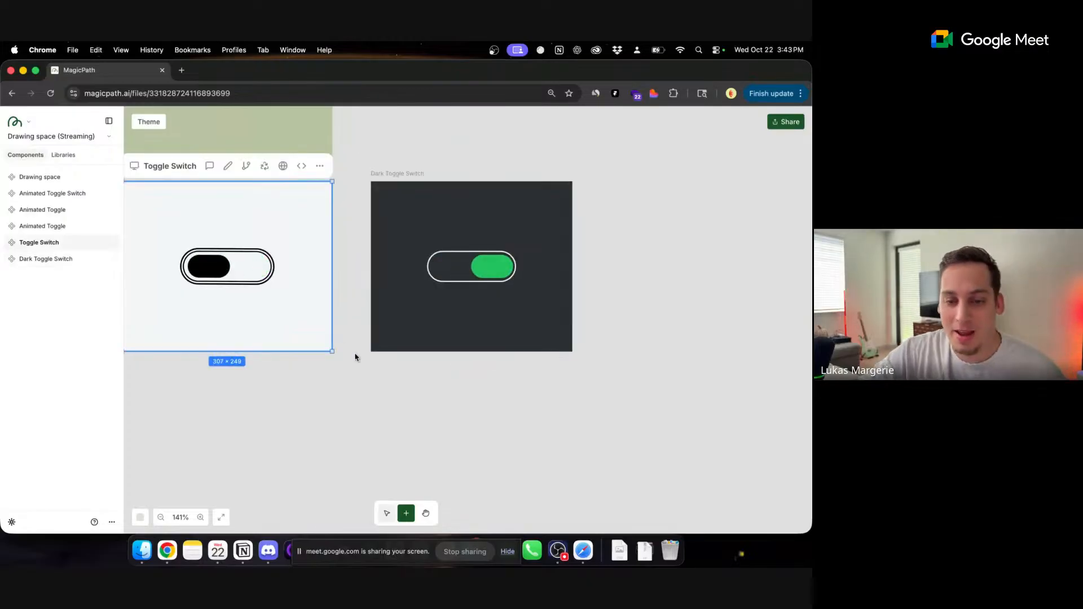
# - Clear the Drawing space by selecting the green knob and the toggle outline and deleting them
pyautogui.scroll(-10, 356, 358)
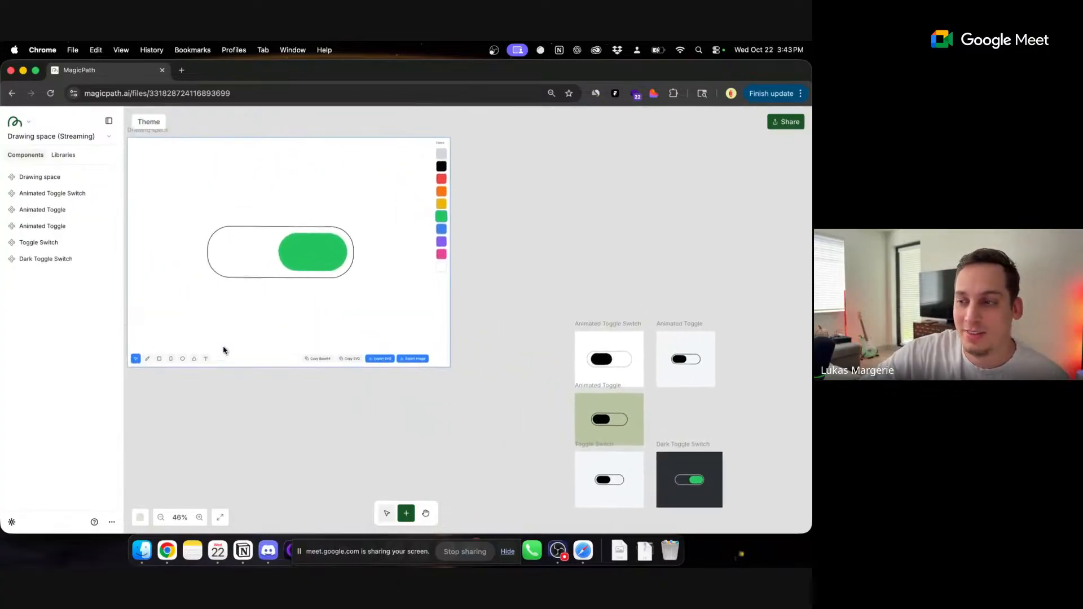
pyautogui.hscroll(-1, 223, 350)
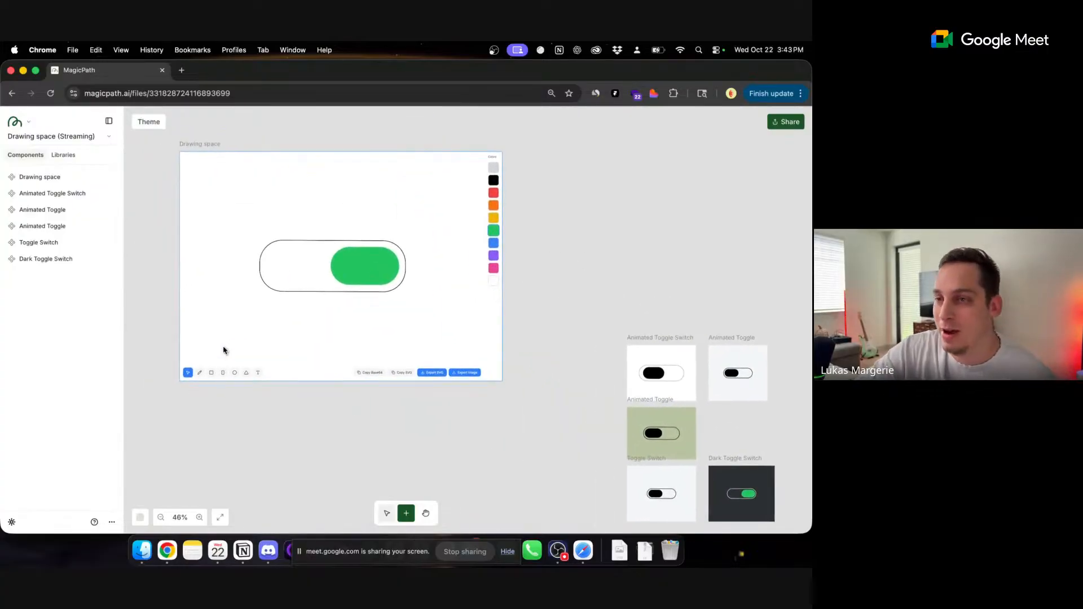
pyautogui.hscroll(2, 484, 407)
pyautogui.scroll(-1, 484, 407)
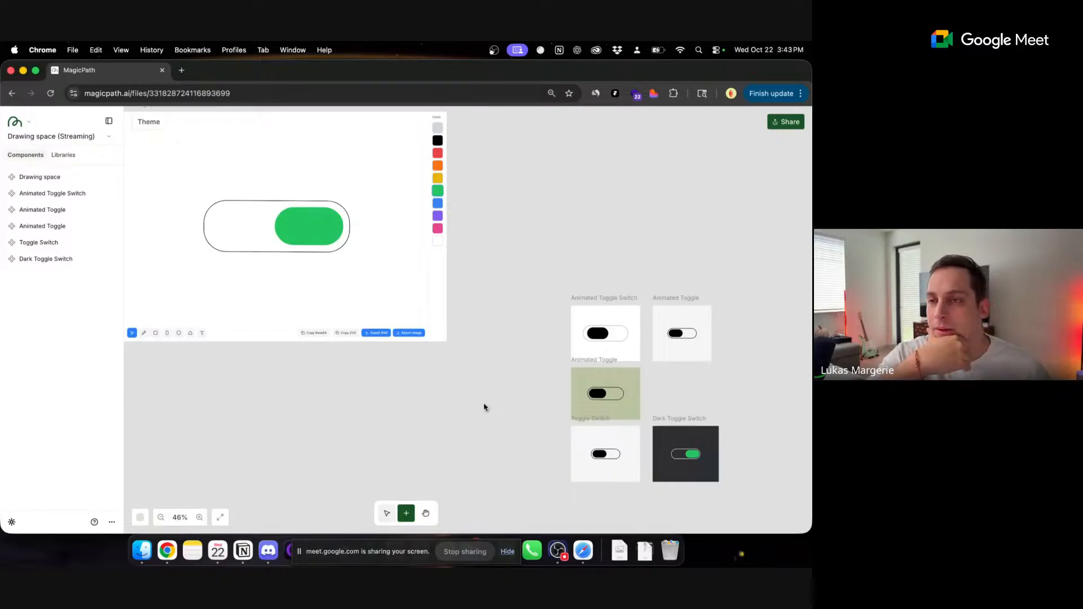
pyautogui.click(353, 291)
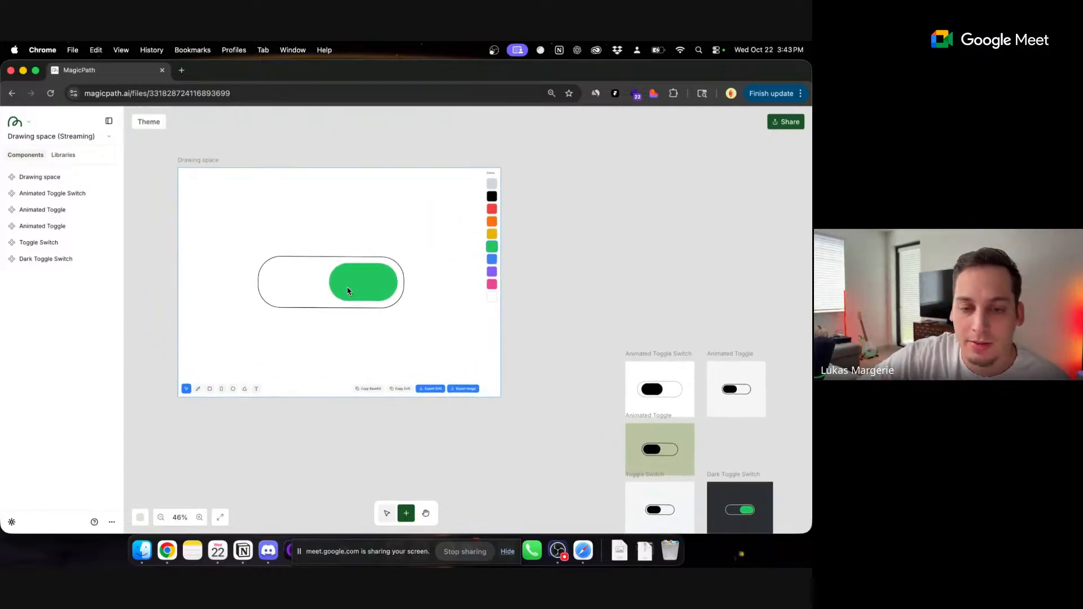
pyautogui.click(323, 290)
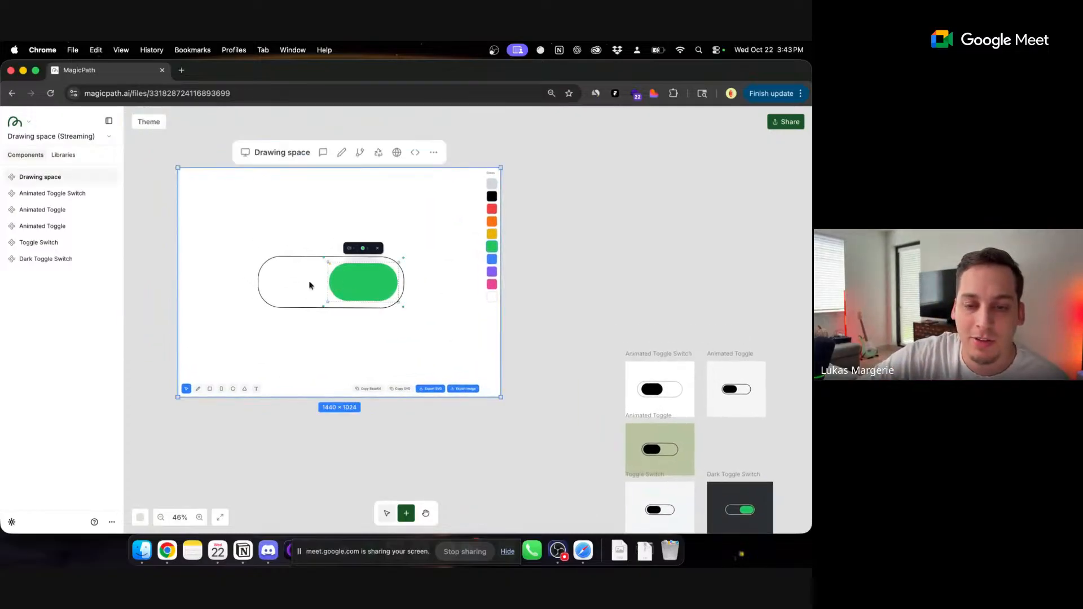
pyautogui.click(262, 277)
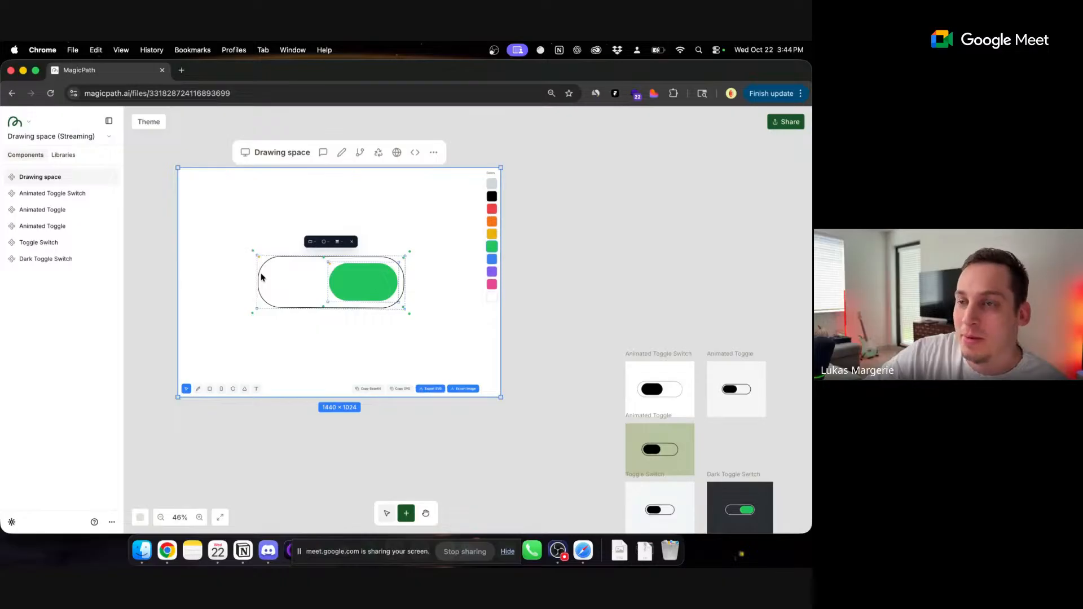
pyautogui.click(434, 153)
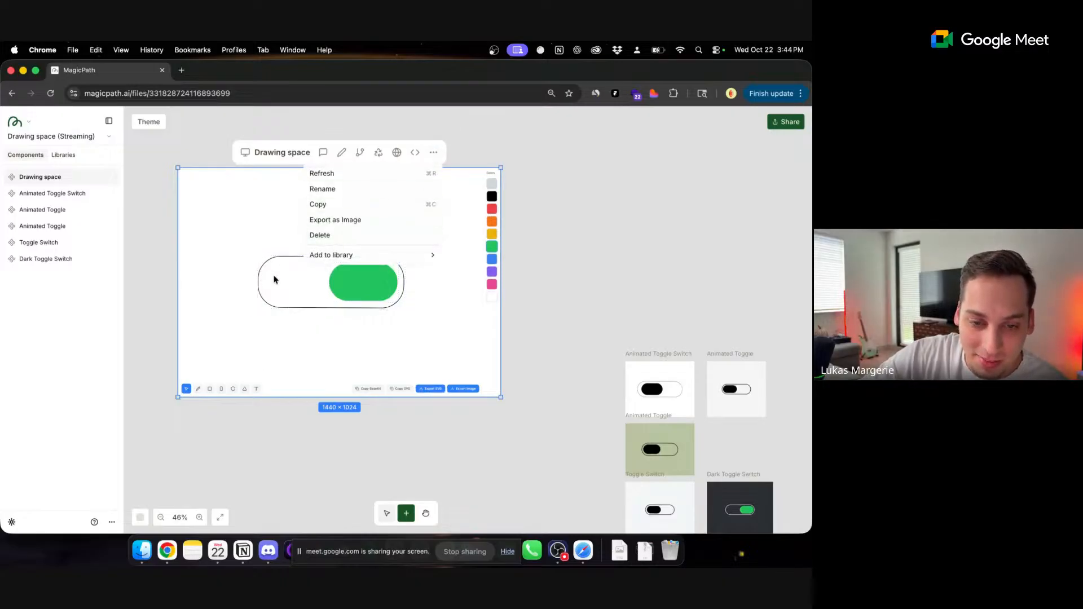
pyautogui.rightClick(332, 283)
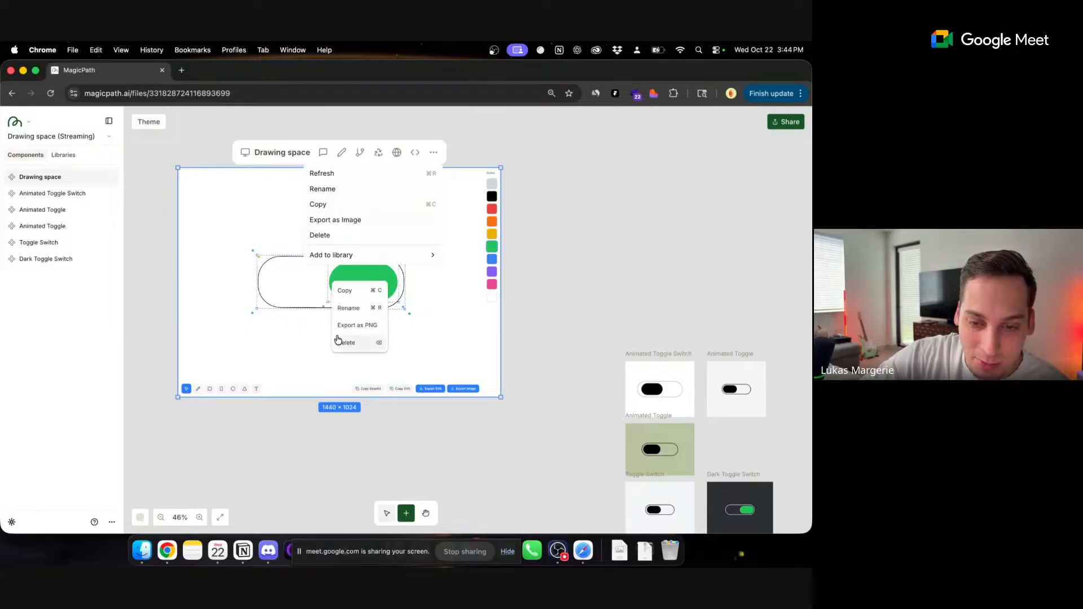
pyautogui.click(284, 285)
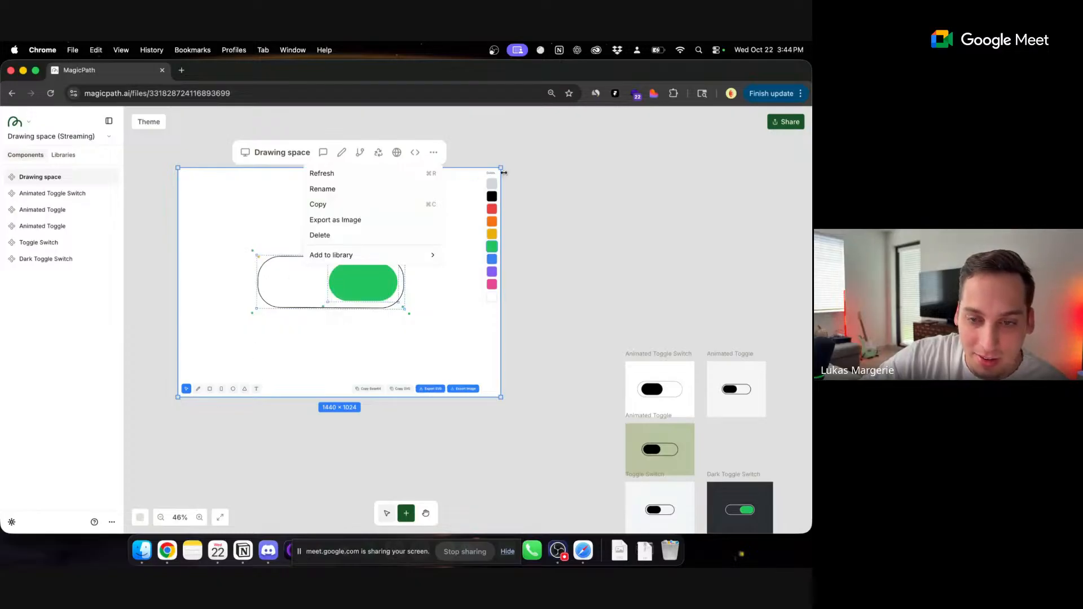
pyautogui.click(576, 164)
pyautogui.click(352, 243)
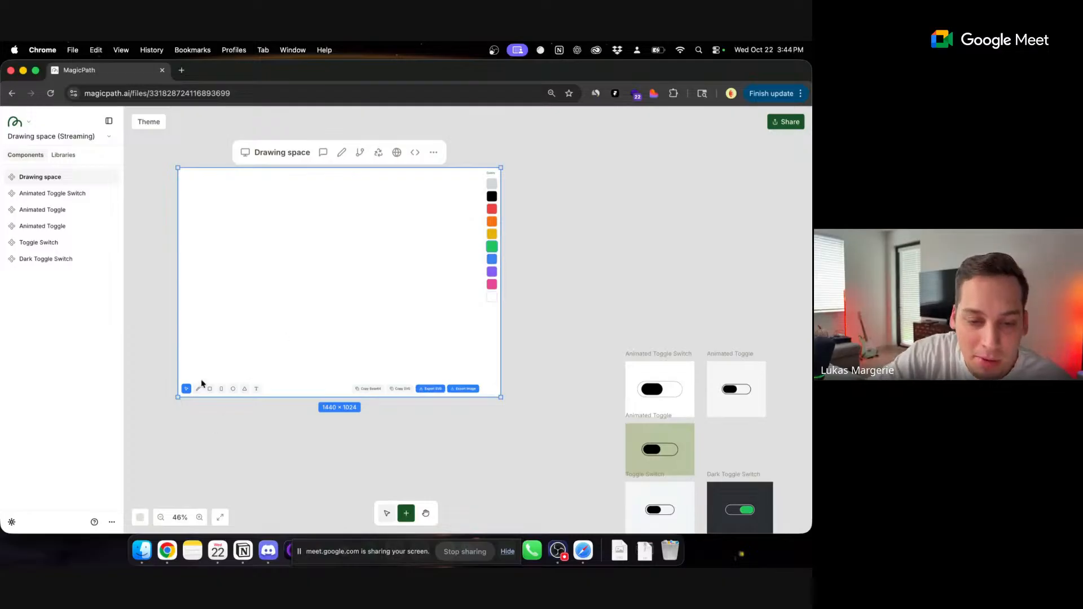
# - Draw a roughly horizontal freehand black line in the Drawing space with the pencil, and return to the Select tool
pyautogui.scroll(4, 164, 296)
pyautogui.scroll(2, 164, 297)
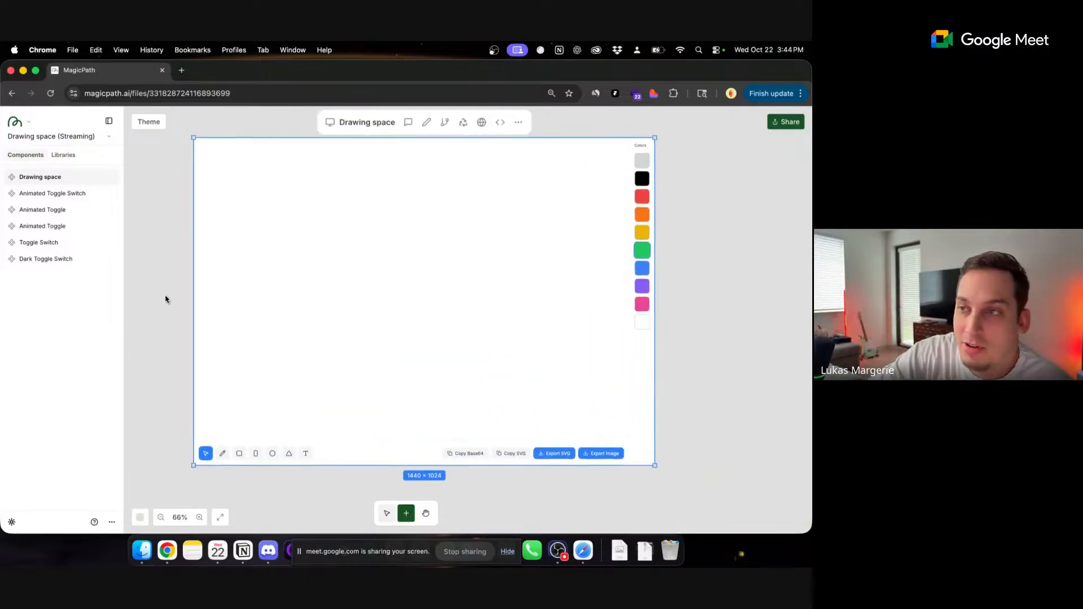
pyautogui.click(227, 469)
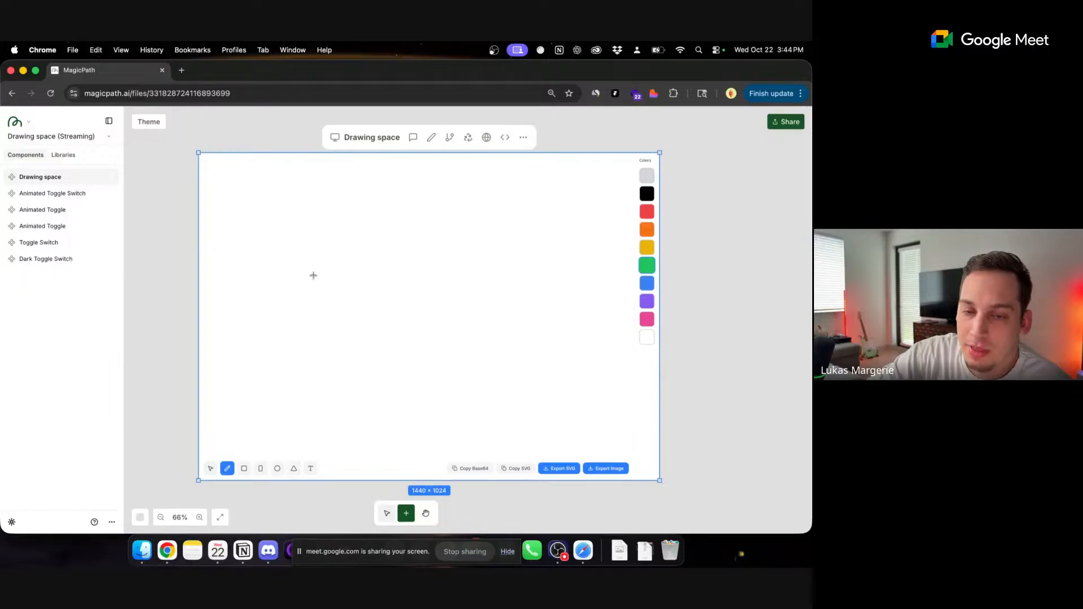
pyautogui.moveTo(303, 270); pyautogui.dragTo(416, 273)
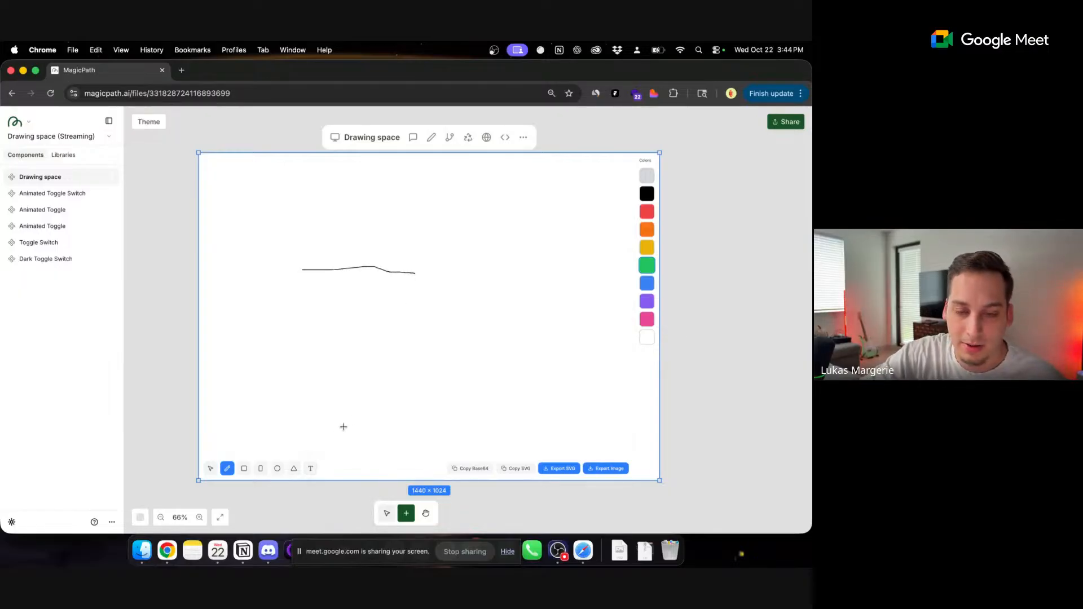
pyautogui.click(211, 468)
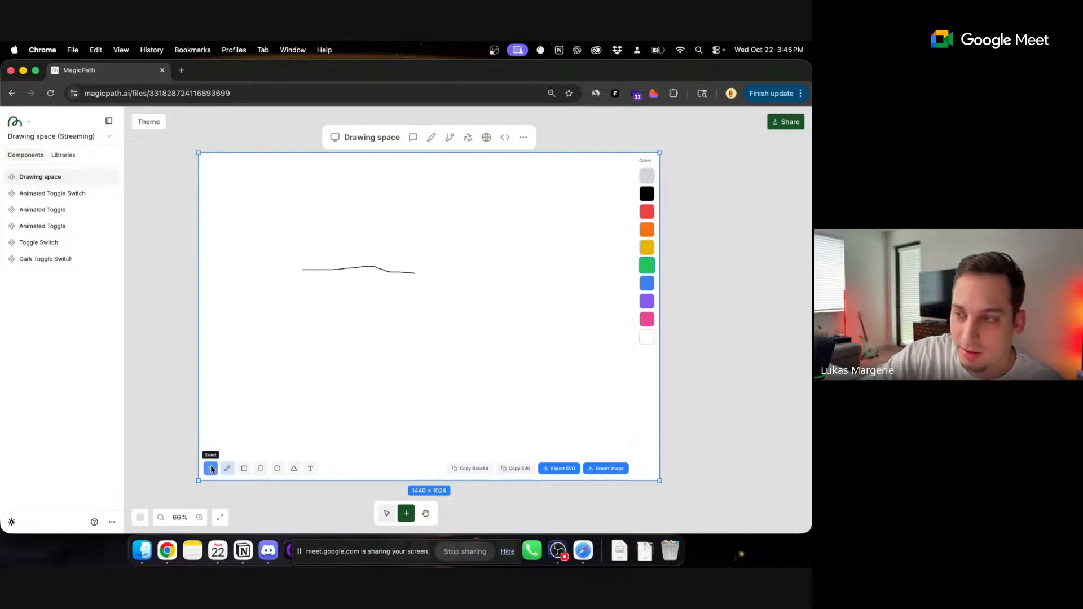
# - Delete the freehand line and draw a wide, low green rectangle in the left half of the Drawing space
pyautogui.click(352, 269)
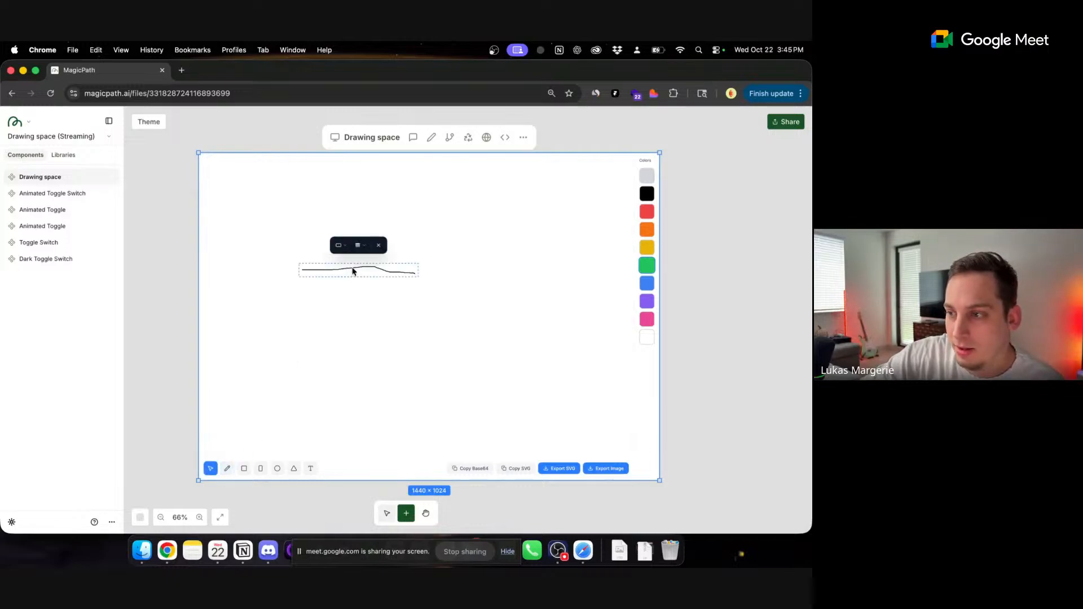
pyautogui.click(378, 246)
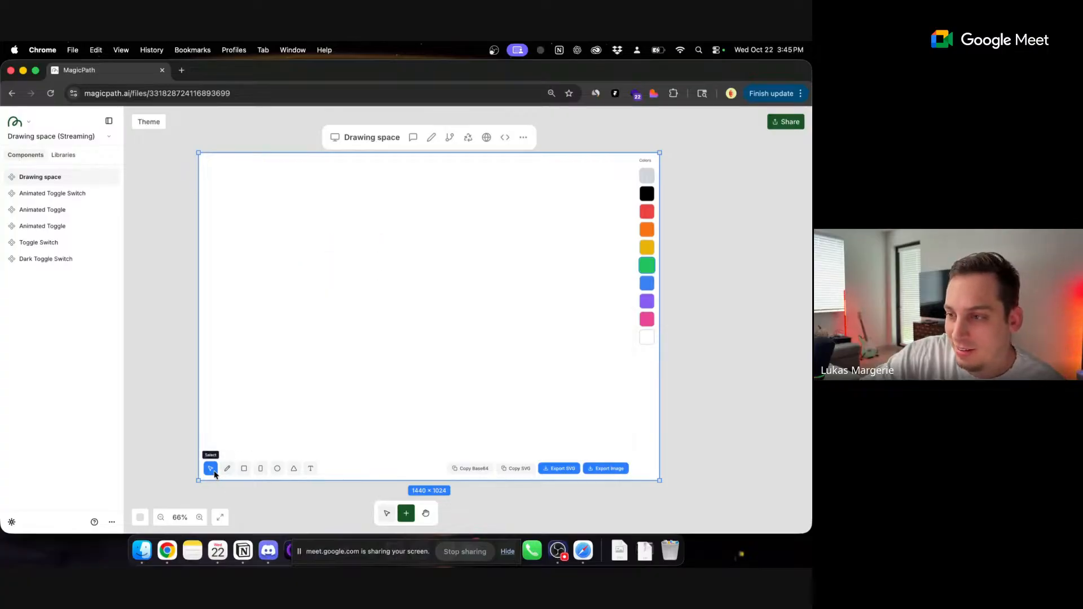
pyautogui.click(244, 468)
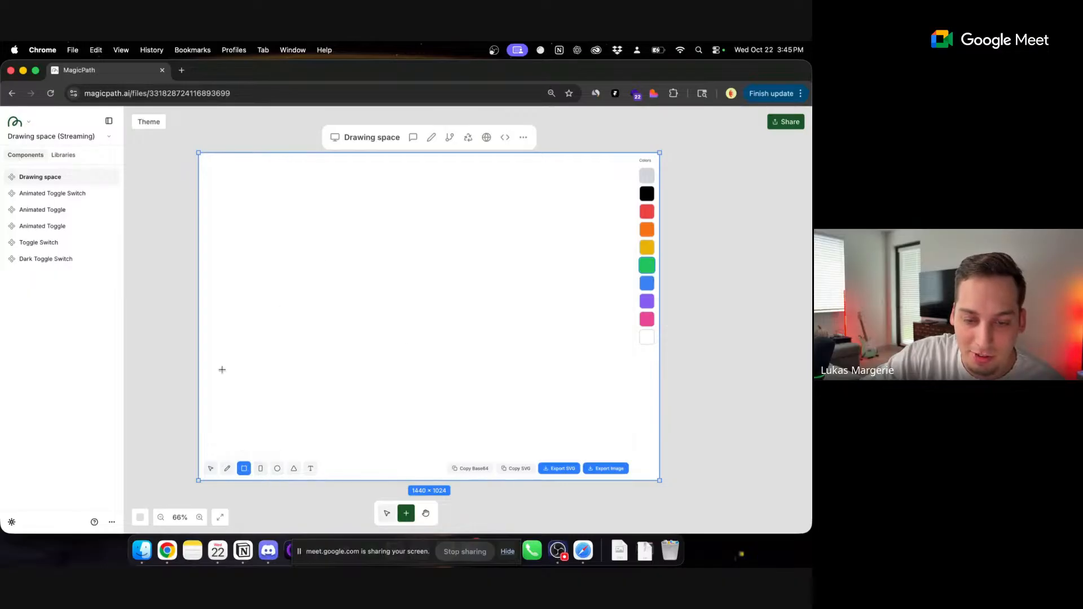
pyautogui.click(261, 468)
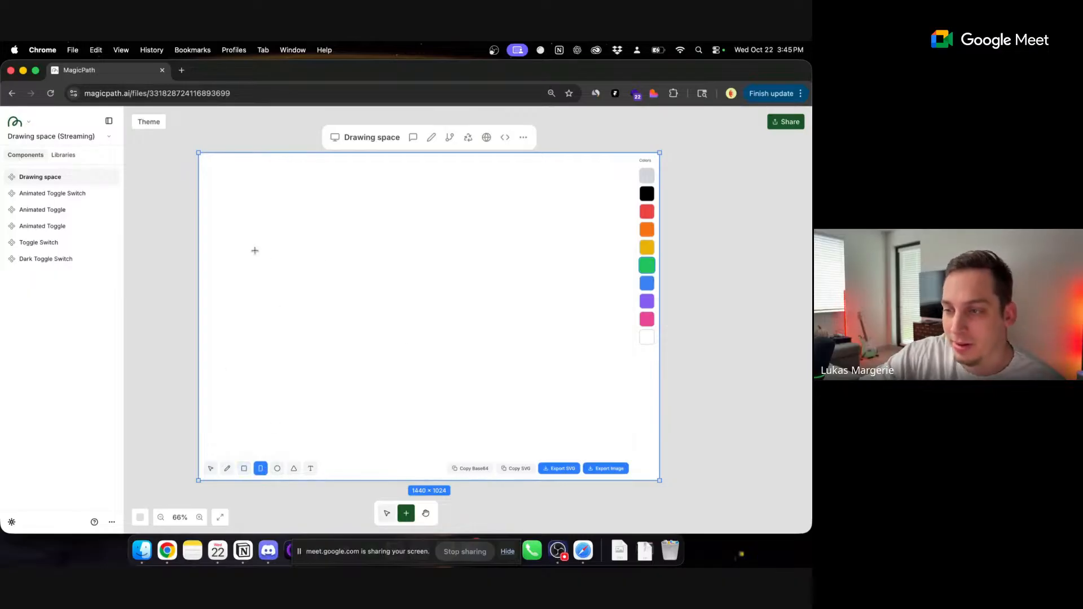
pyautogui.moveTo(232, 241); pyautogui.dragTo(401, 274)
pyautogui.click(211, 468)
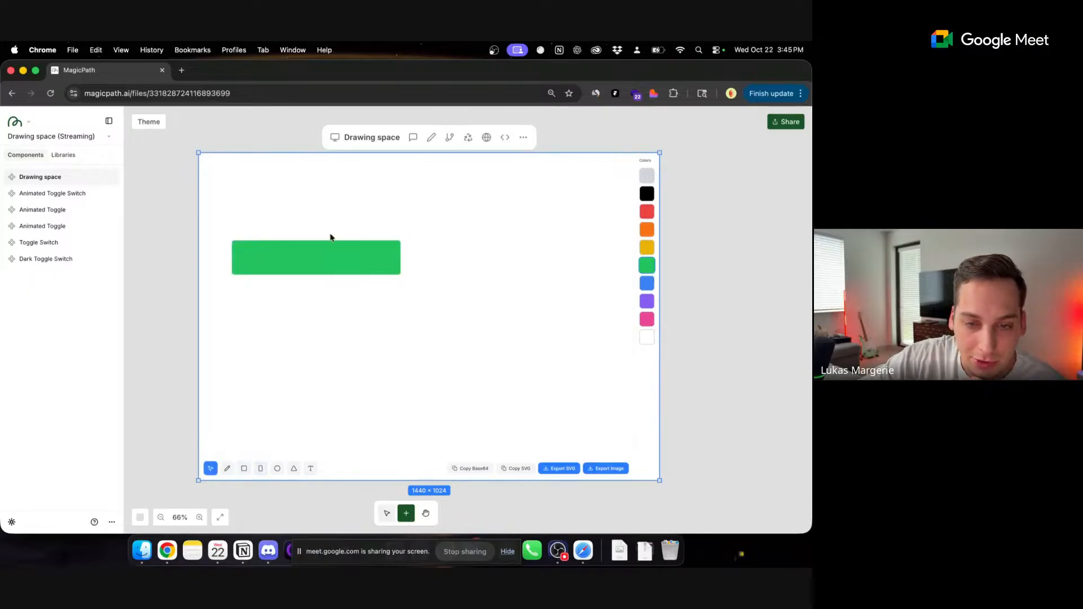
# - Set the green rectangle to No Fill and give it a black outline
pyautogui.click(333, 253)
pyautogui.click(315, 219)
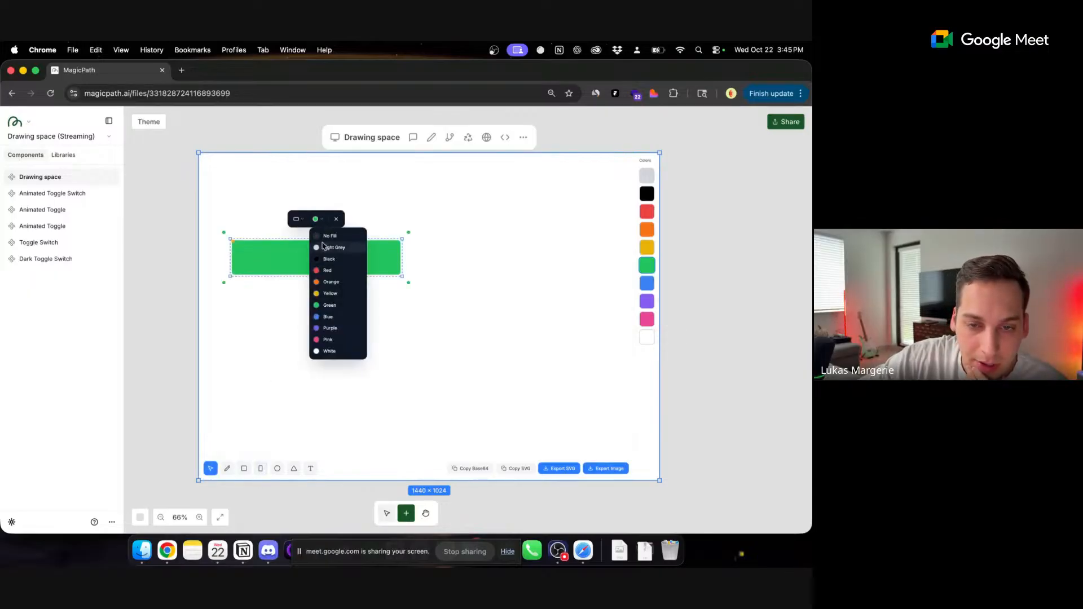
pyautogui.click(319, 237)
pyautogui.click(296, 224)
pyautogui.click(311, 257)
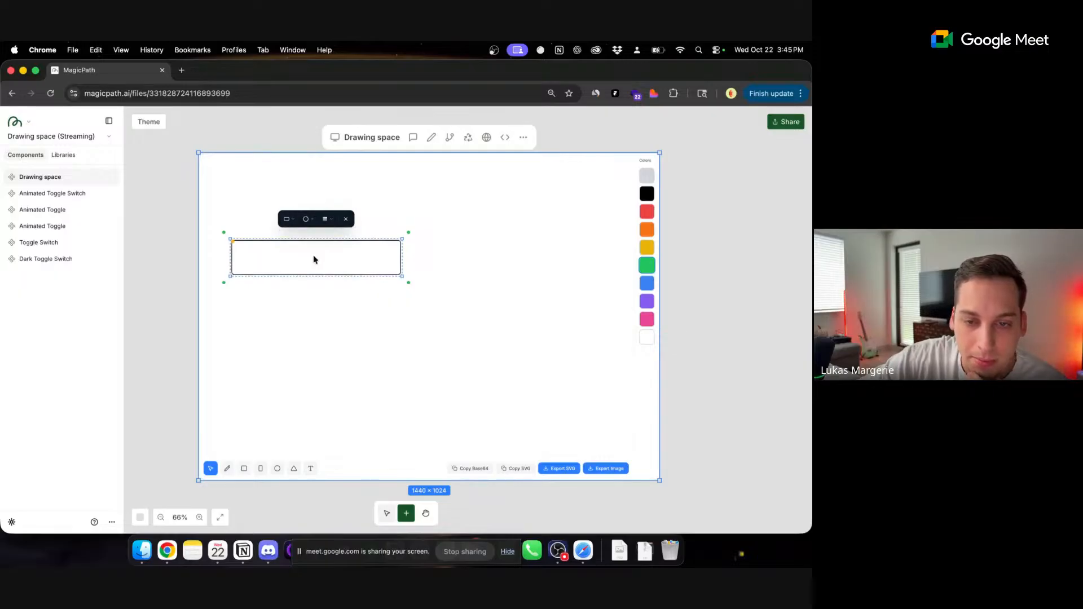
# - Shrink the outlined rectangle, then place one copy beside it and another directly below it
pyautogui.moveTo(402, 240); pyautogui.dragTo(408, 260)
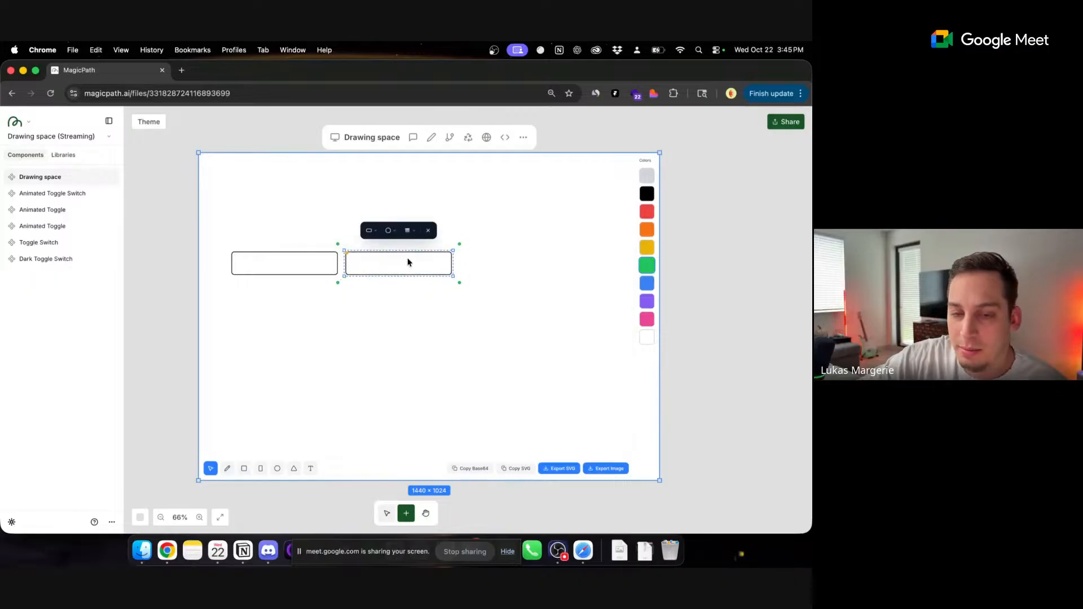
pyautogui.click(327, 263)
pyautogui.moveTo(306, 263); pyautogui.dragTo(305, 293)
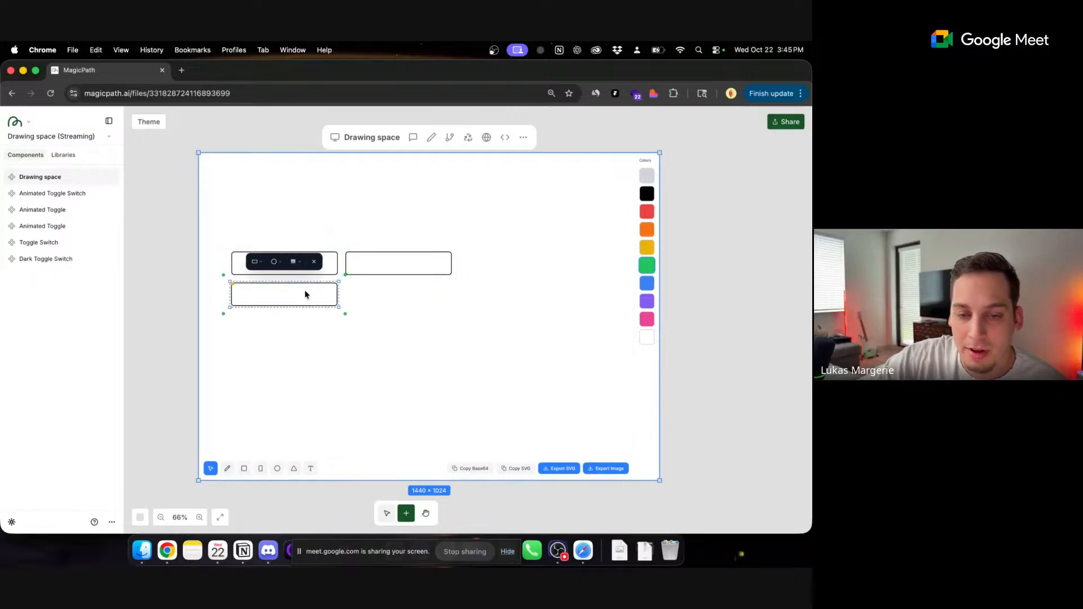
# - Replace the upper pair with two narrower rectangles side by side, and widen the lower rectangle to span both
pyautogui.click(329, 264)
pyautogui.click(340, 263)
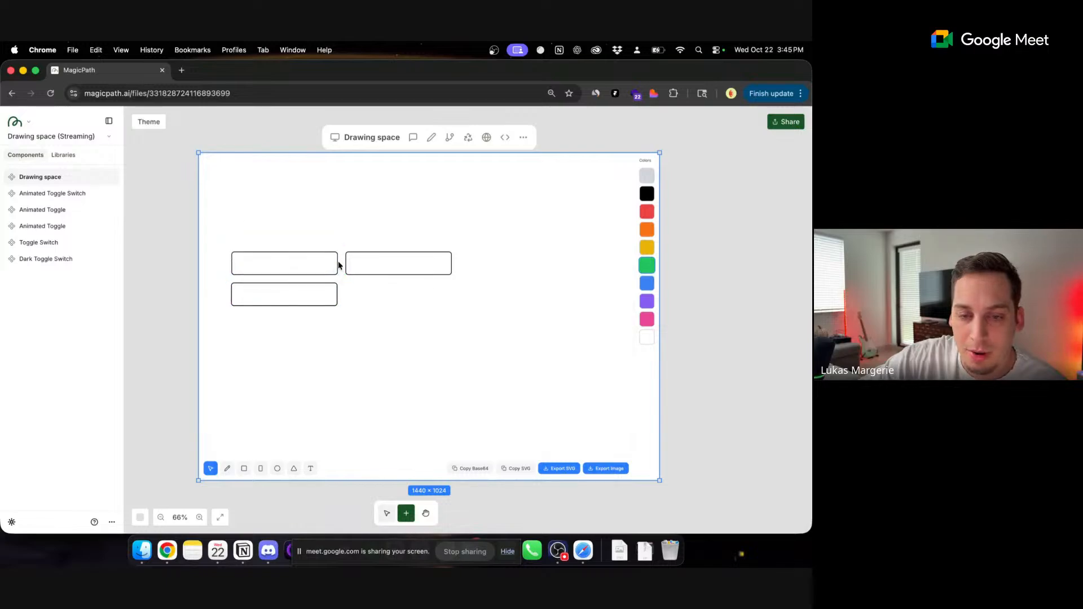
pyautogui.click(329, 264)
pyautogui.moveTo(338, 252)
pyautogui.mouseDown()
pyautogui.moveTo(304, 246)
pyautogui.moveTo(262, 264)
pyautogui.moveTo(328, 263)
pyautogui.mouseUp()
pyautogui.click(360, 262)
pyautogui.press('BackSpace')
pyautogui.click(314, 304)
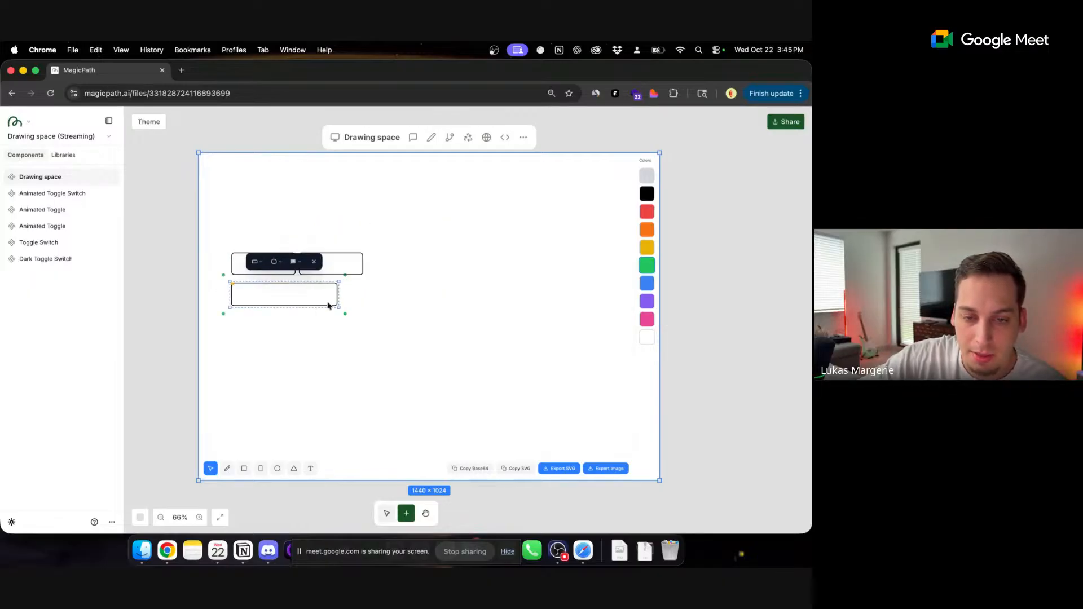
pyautogui.moveTo(339, 282); pyautogui.dragTo(364, 280)
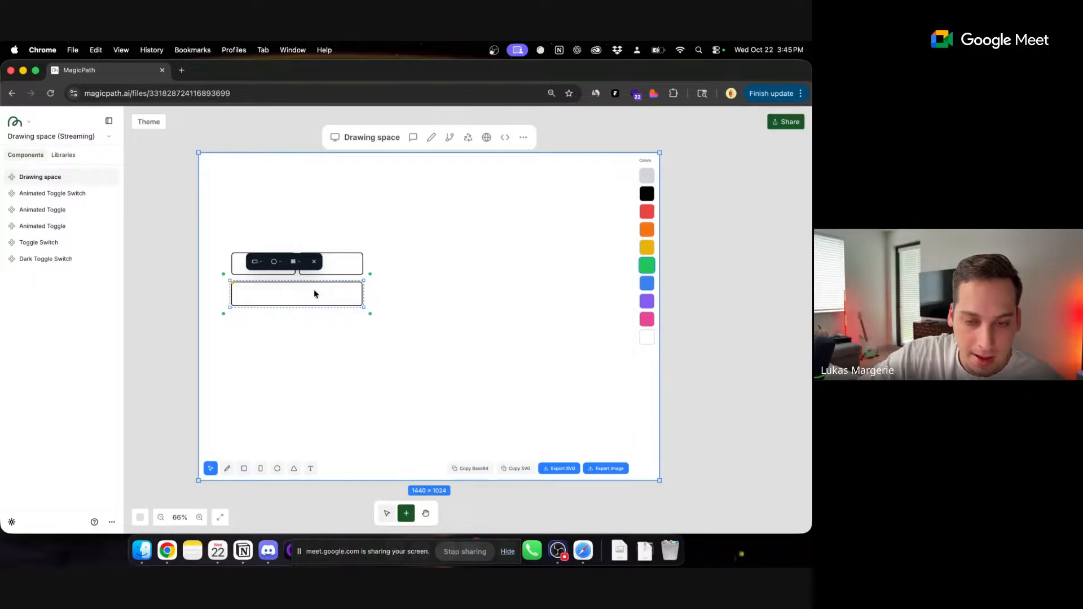
# - Copy the wide rectangle below itself, fill the copy Red, and shrink it to a button placed further down at the left edge
pyautogui.moveTo(313, 290); pyautogui.dragTo(314, 321)
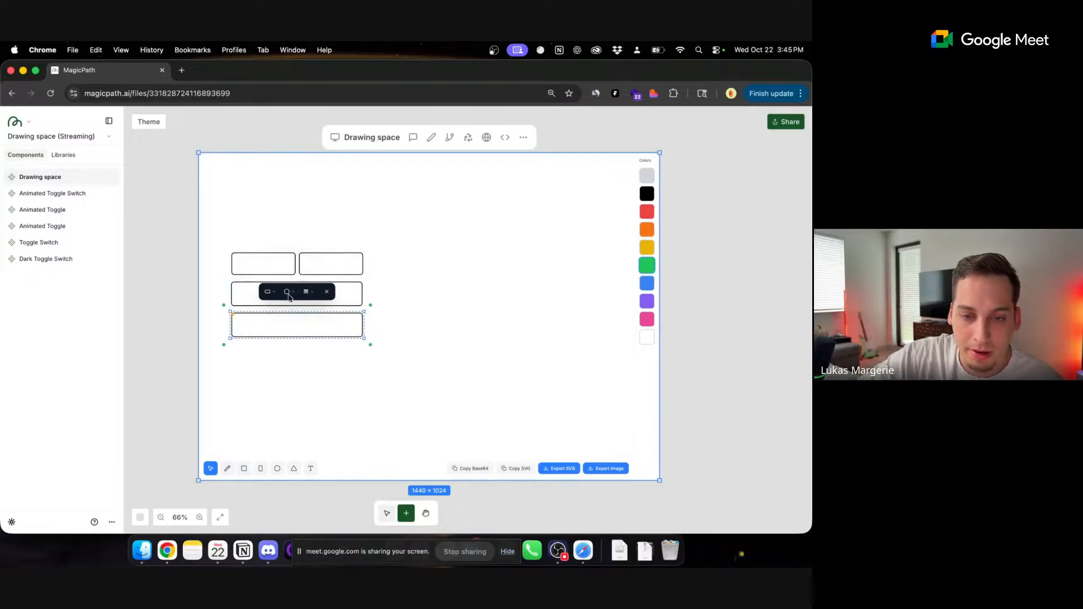
pyautogui.click(288, 293)
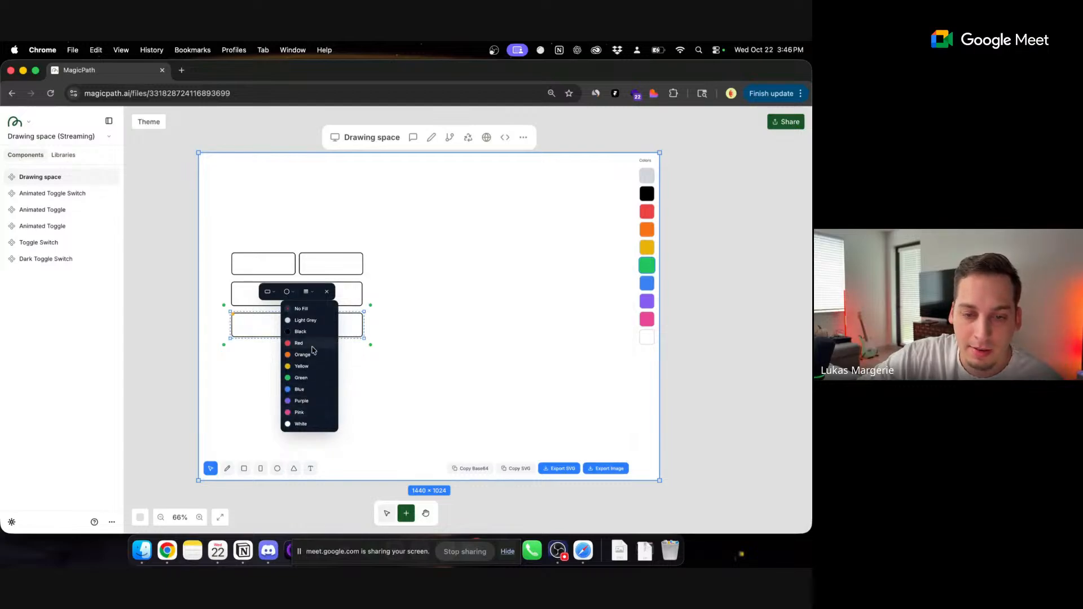
pyautogui.click(309, 344)
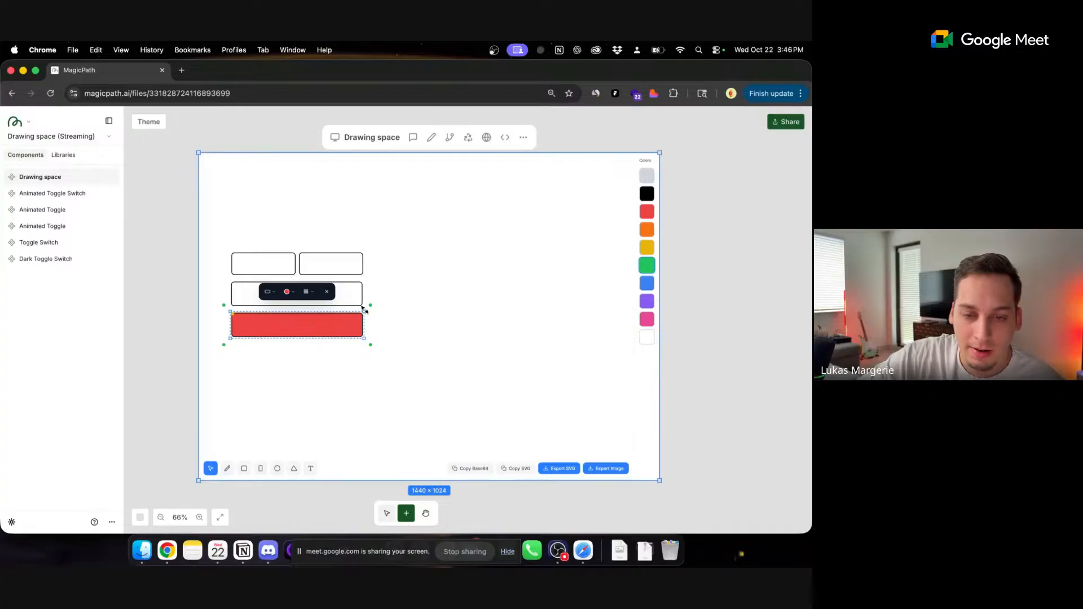
pyautogui.moveTo(364, 311); pyautogui.dragTo(266, 374)
# - Place a copy of the wide rectangle just above the red button, and make the original taller to fill the gap
pyautogui.click(254, 290)
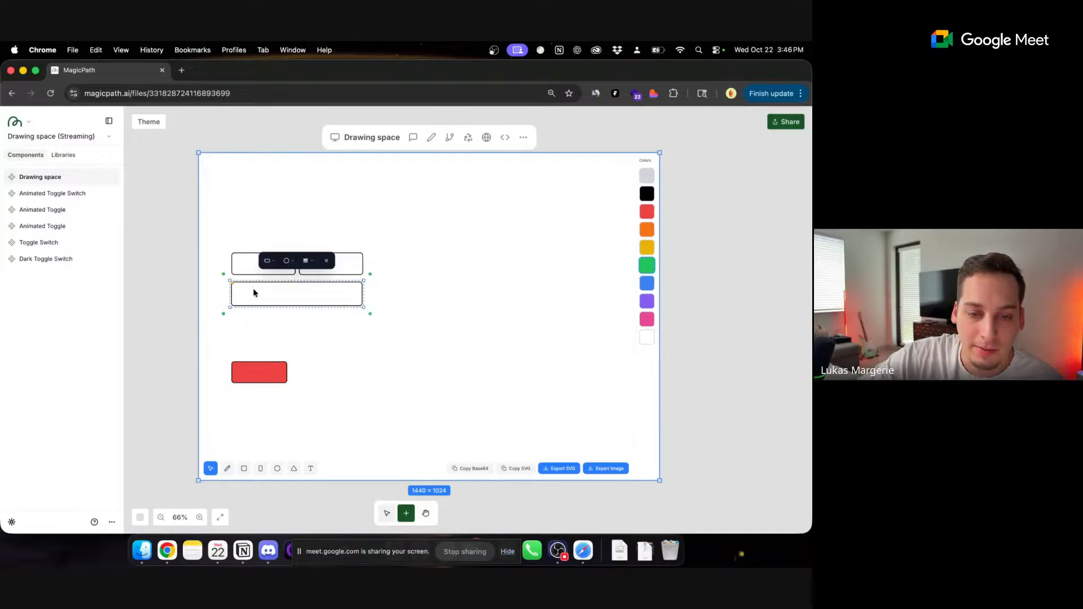
pyautogui.moveTo(253, 291)
pyautogui.mouseDown()
pyautogui.moveTo(253, 340)
pyautogui.moveTo(254, 290)
pyautogui.mouseUp()
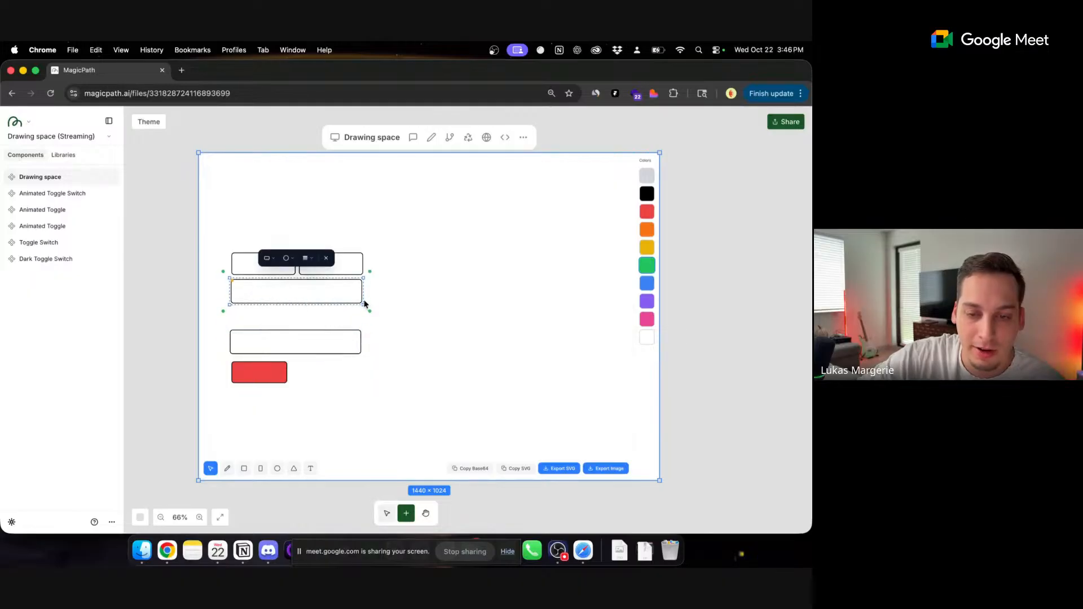
pyautogui.moveTo(364, 304); pyautogui.dragTo(362, 326)
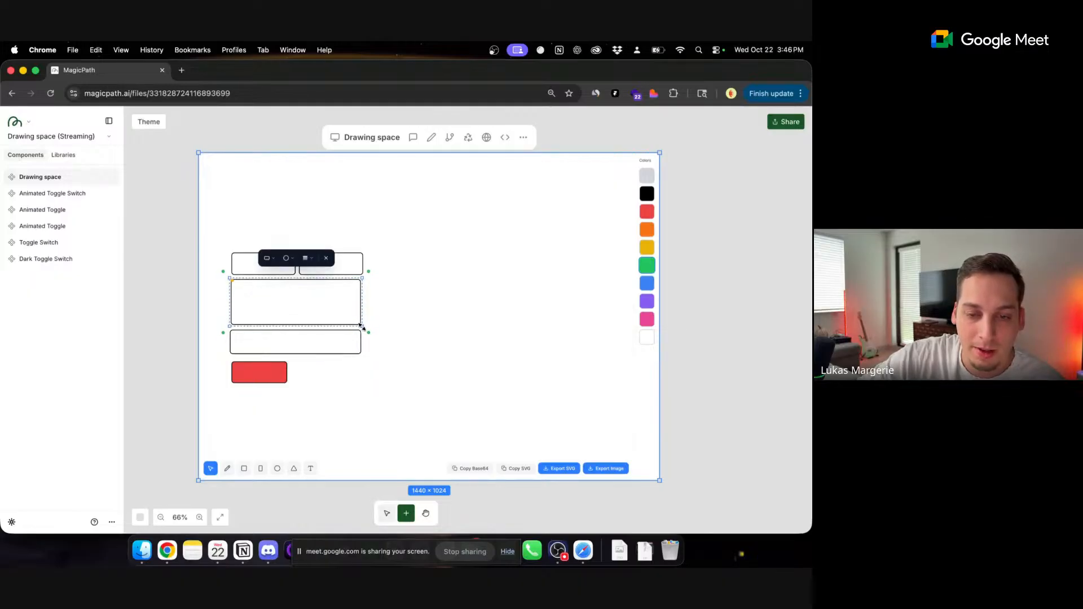
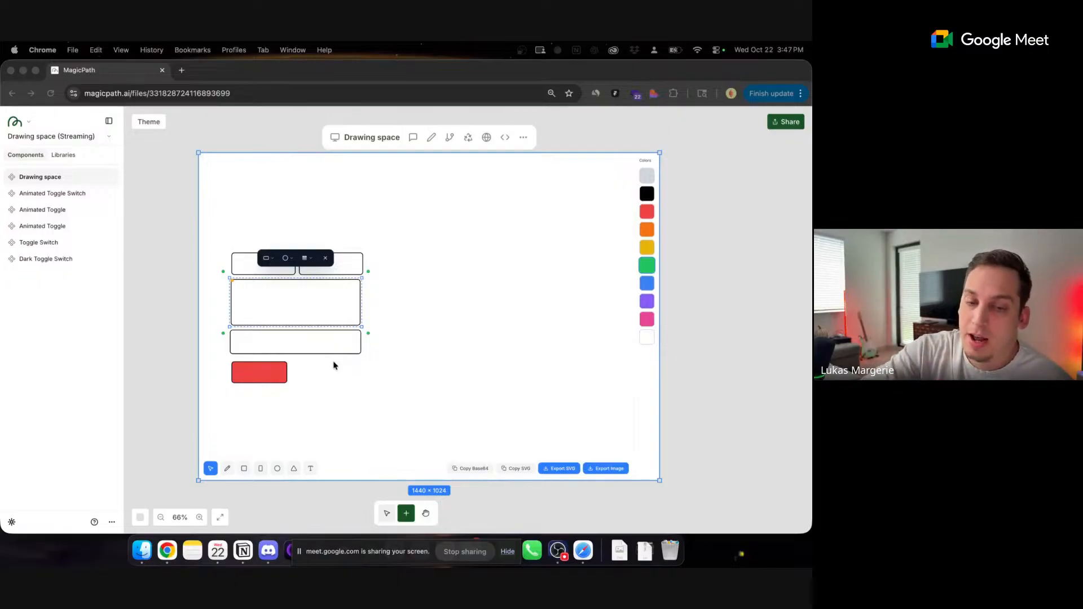
# - Copy the tall outlined box to the right of the form and enlarge the copy to a big, nearly square box
pyautogui.click(333, 309)
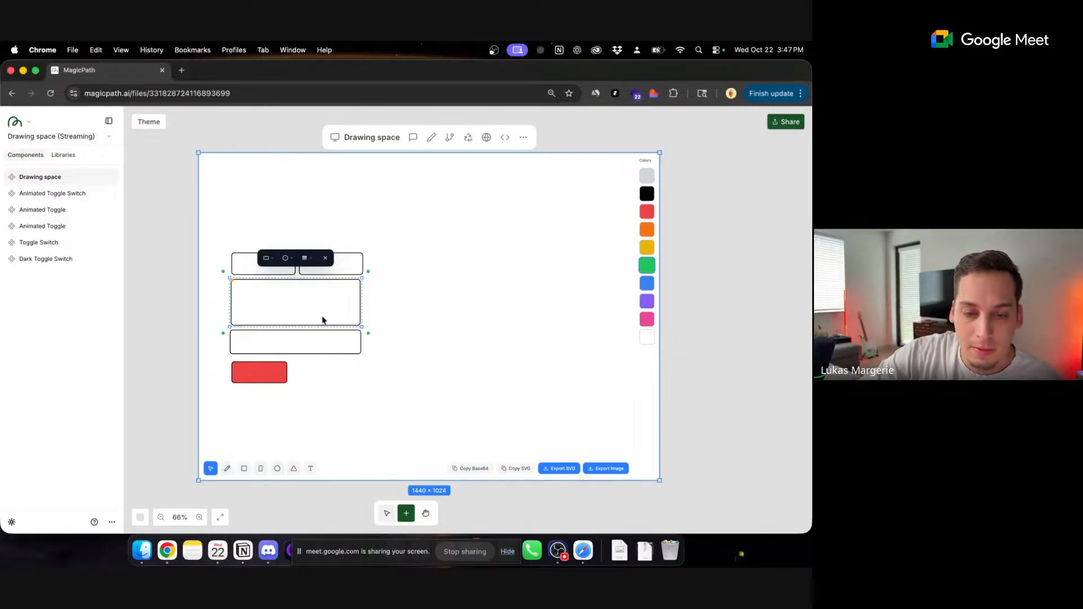
pyautogui.moveTo(329, 303); pyautogui.dragTo(459, 263)
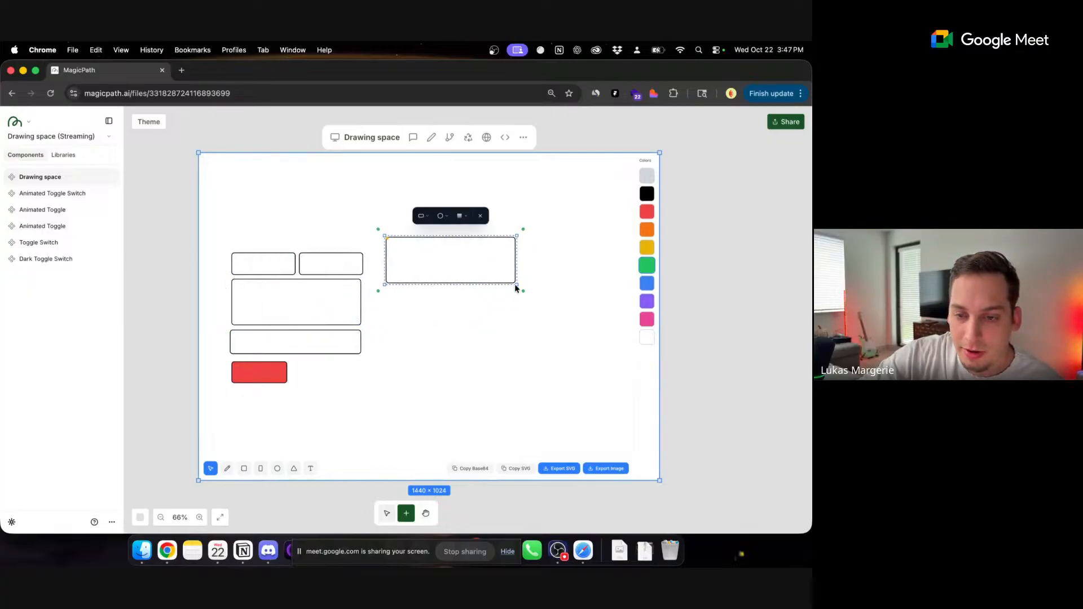
pyautogui.moveTo(517, 284); pyautogui.dragTo(537, 395)
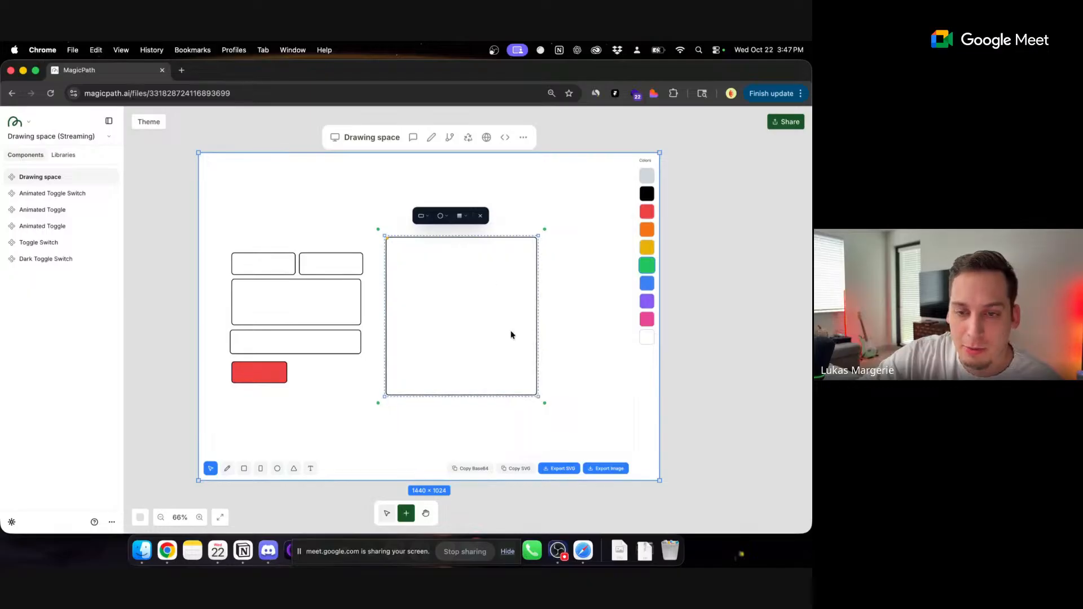
# - Fill the large square box with Blue and remove its outline
pyautogui.click(449, 218)
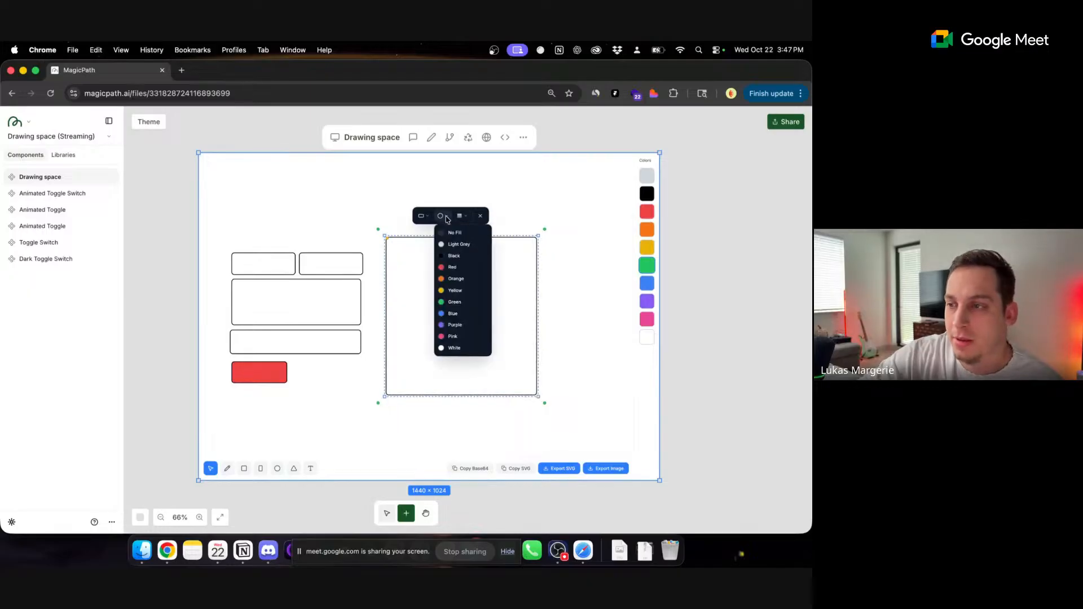
pyautogui.click(458, 316)
pyautogui.click(424, 216)
pyautogui.click(433, 237)
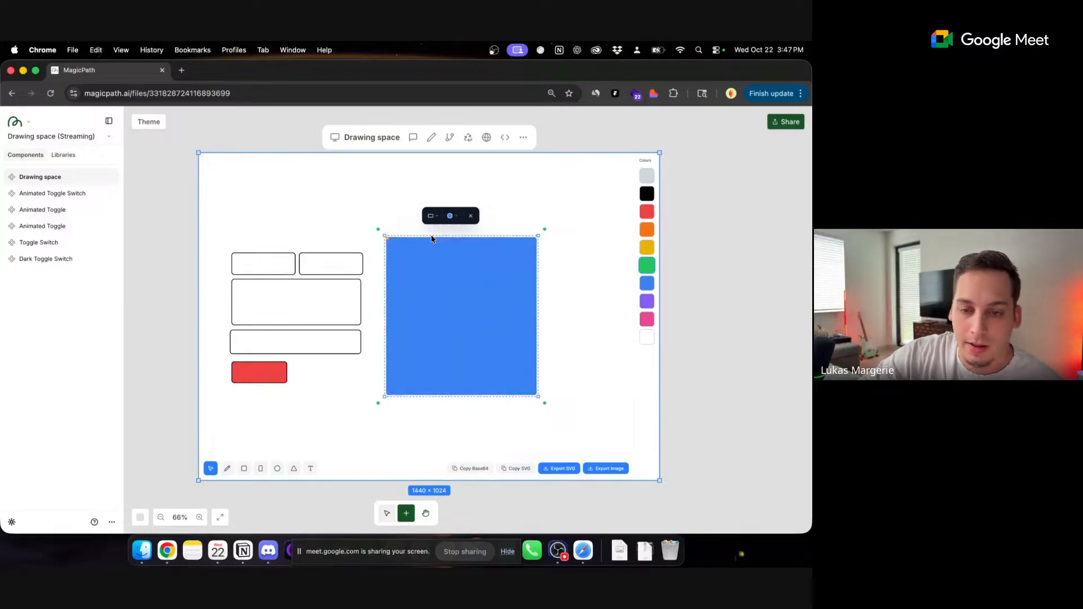
# - Select all the form shapes with the blue box, move them together to centre the layout, and deselect them
pyautogui.click(229, 235)
pyautogui.moveTo(218, 219); pyautogui.dragTo(554, 415)
pyautogui.moveTo(462, 353); pyautogui.dragTo(505, 341)
pyautogui.click(246, 289)
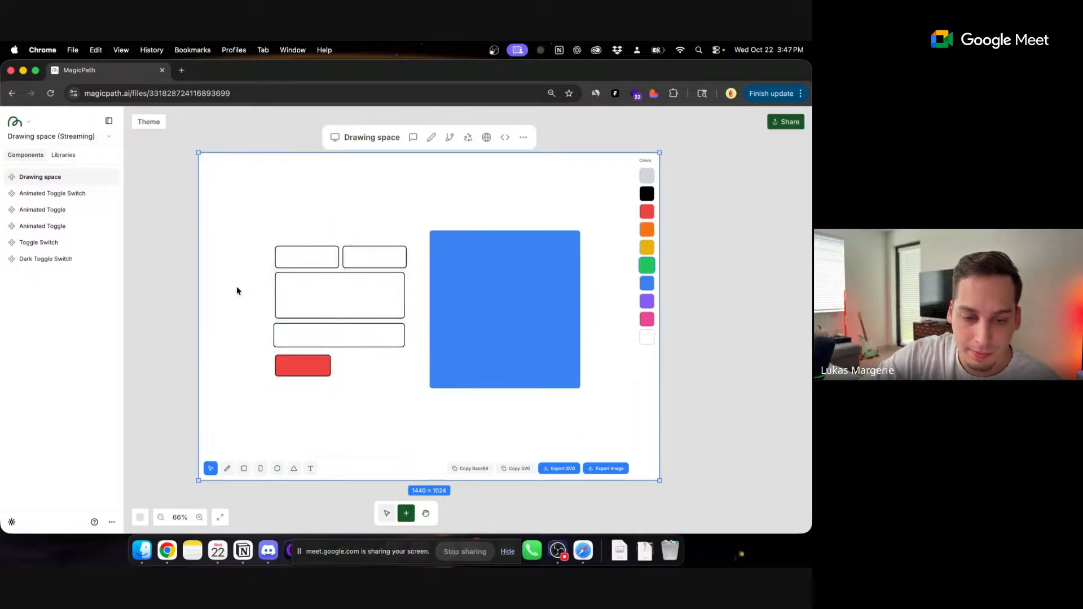
# - Add the text "First Name (Placeholder)" inside the first small box of the form
pyautogui.click(311, 469)
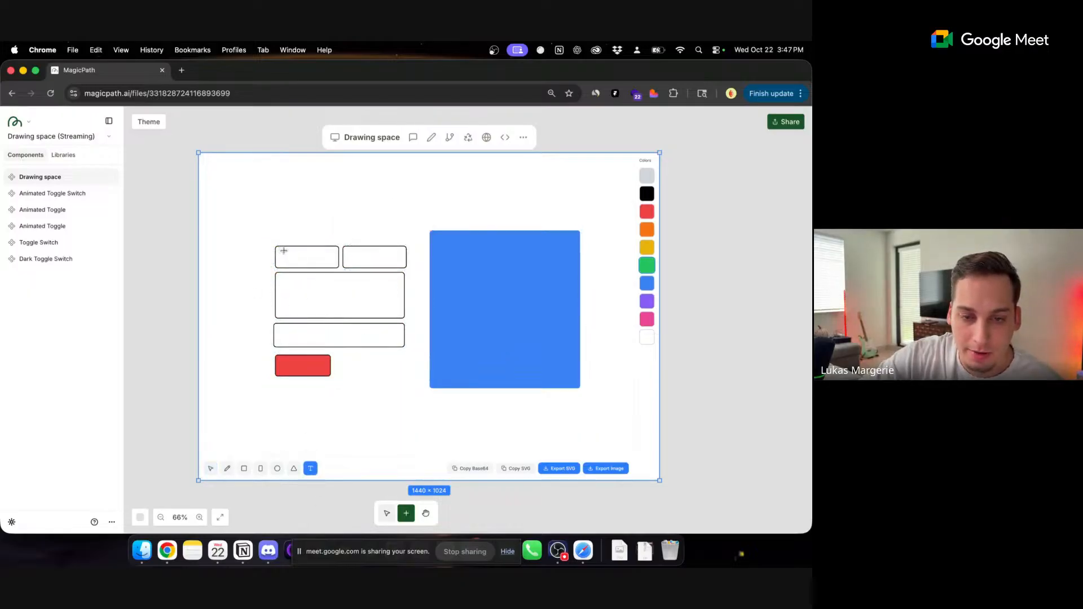
pyautogui.moveTo(279, 250); pyautogui.dragTo(336, 261)
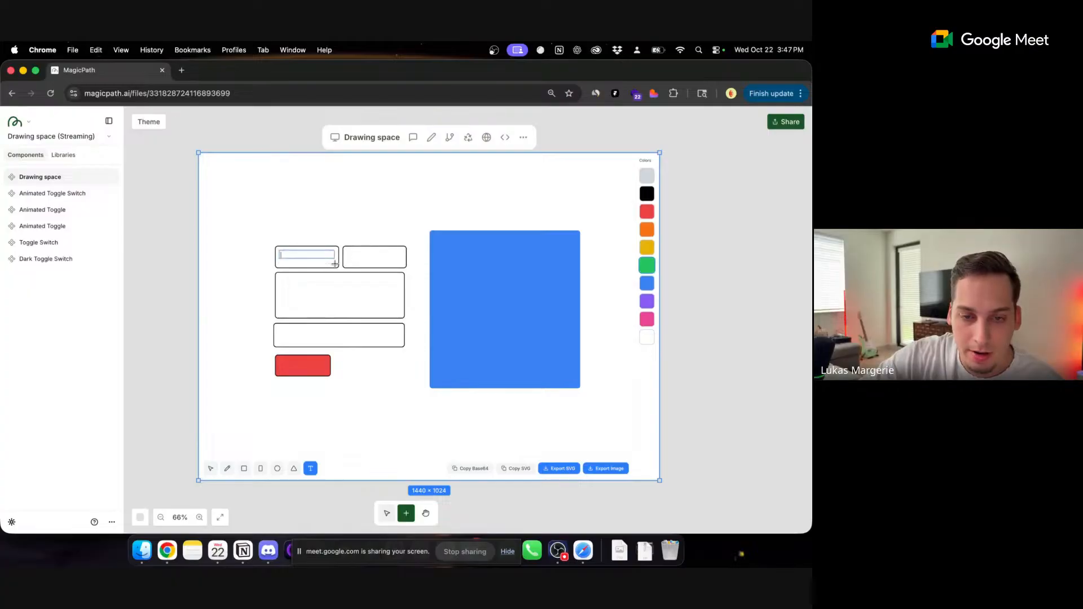
pyautogui.write('First Name')
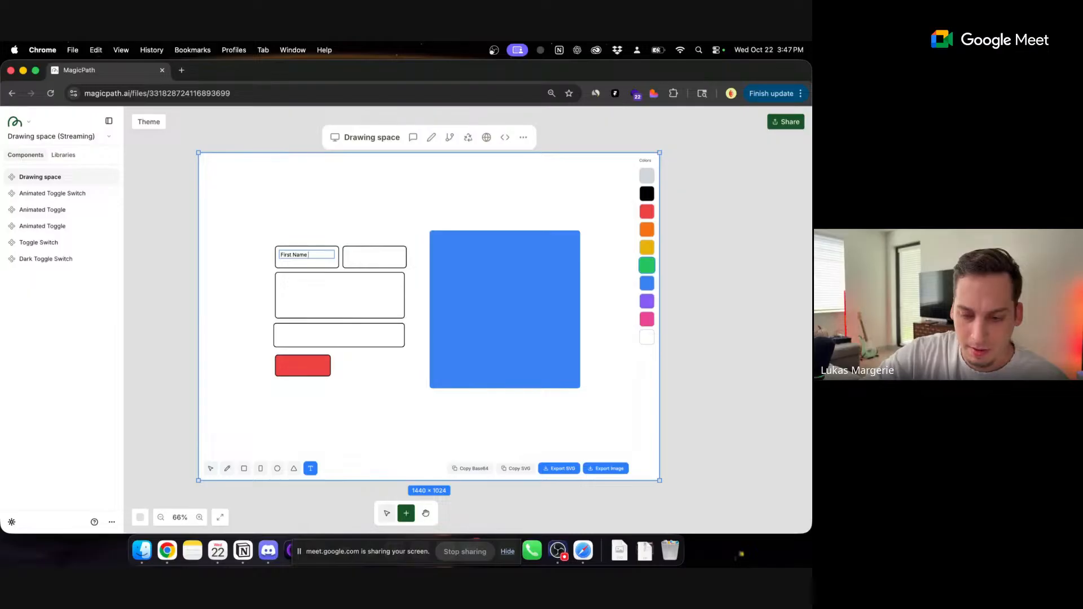
pyautogui.write(' (Placeho')
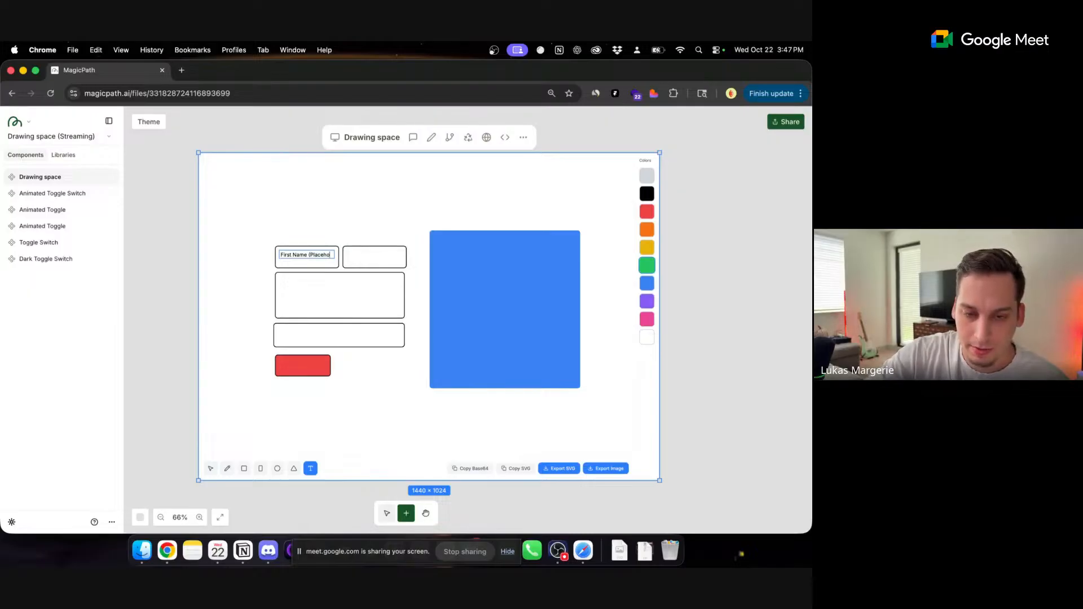
pyautogui.write('lder)')
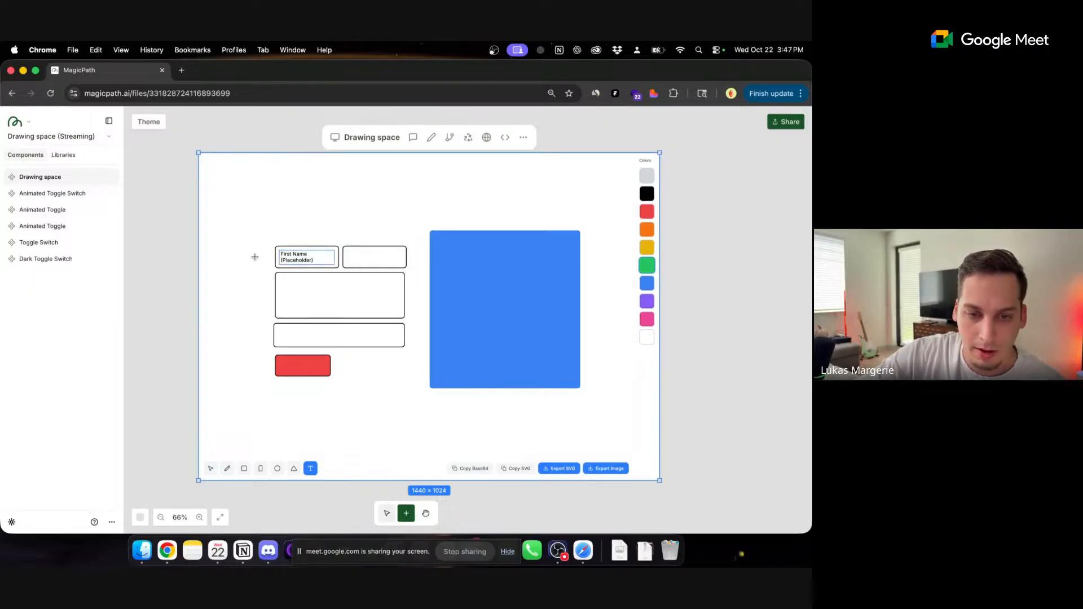
pyautogui.click(210, 468)
# - Copy the first-name label into the second small box and change its text to "Last Name (Placeholder)"
pyautogui.moveTo(290, 260); pyautogui.dragTo(357, 258)
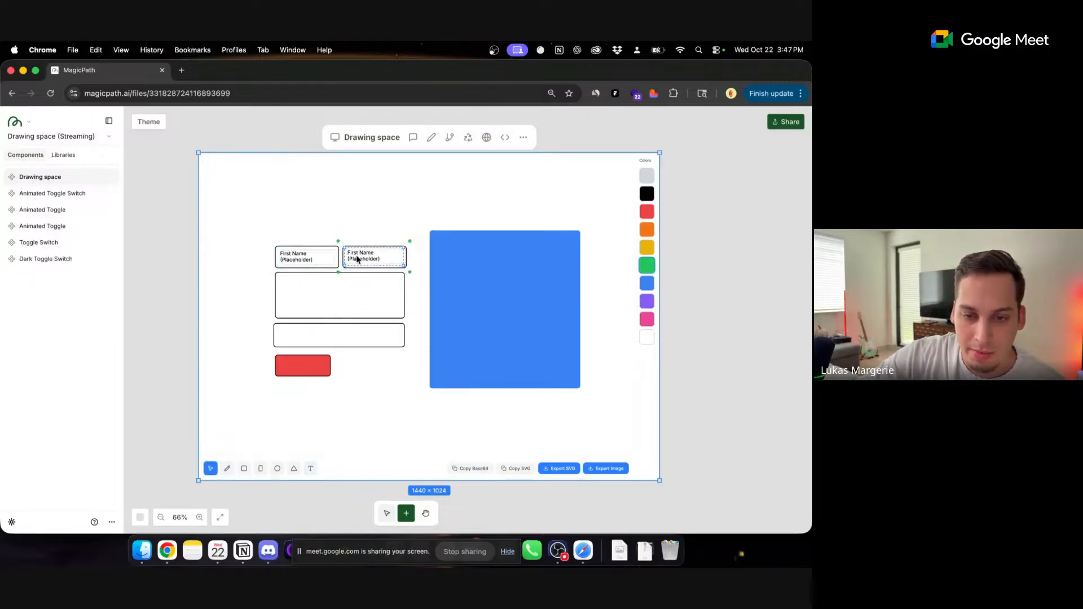
pyautogui.doubleClick(356, 260)
pyautogui.doubleClick(354, 254)
pyautogui.write('Last')
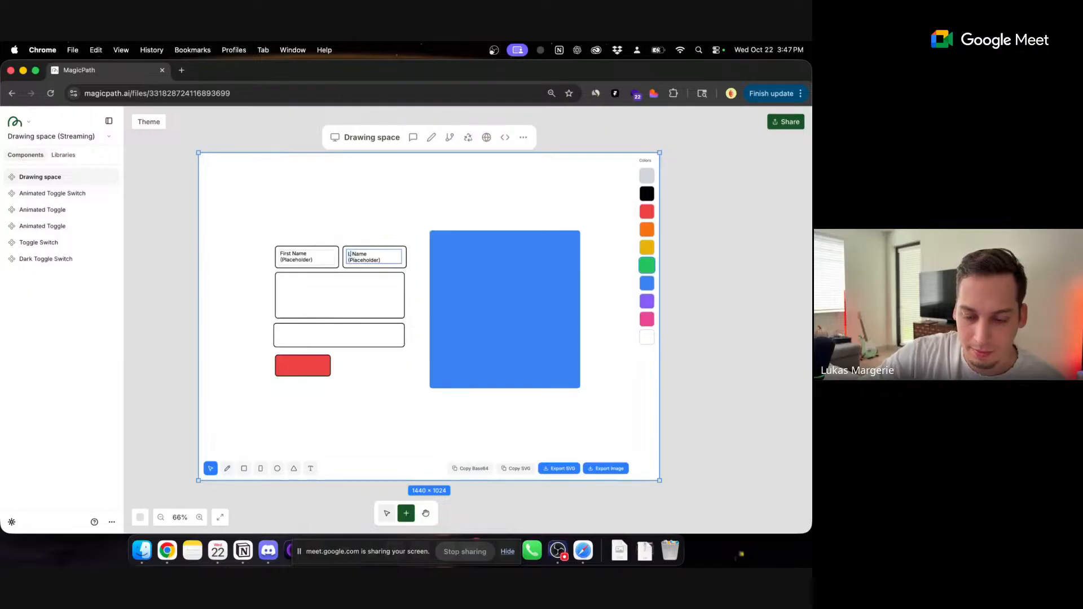
pyautogui.click(244, 219)
# - Copy the last-name label into the large box below and change its text to "Additional text"
pyautogui.click(357, 257)
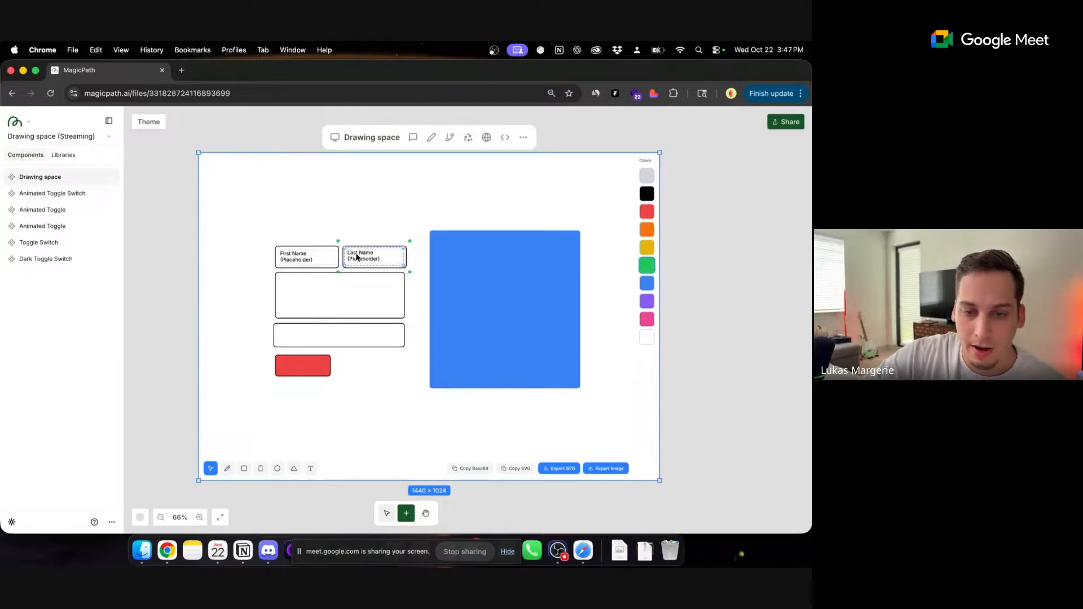
pyautogui.moveTo(357, 256); pyautogui.dragTo(292, 286)
pyautogui.doubleClick(292, 285)
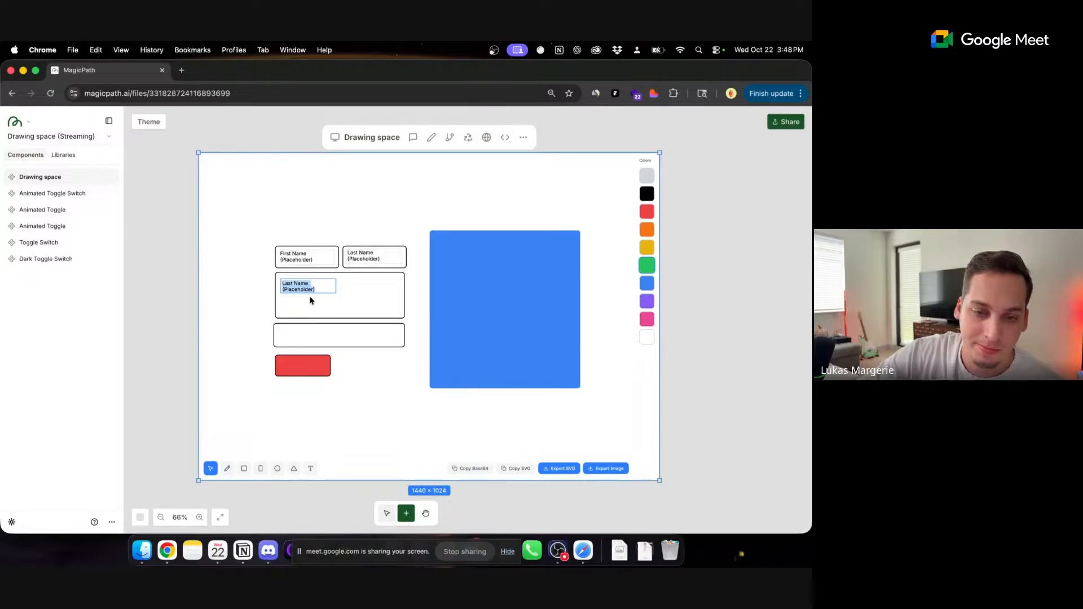
pyautogui.write('Additional text')
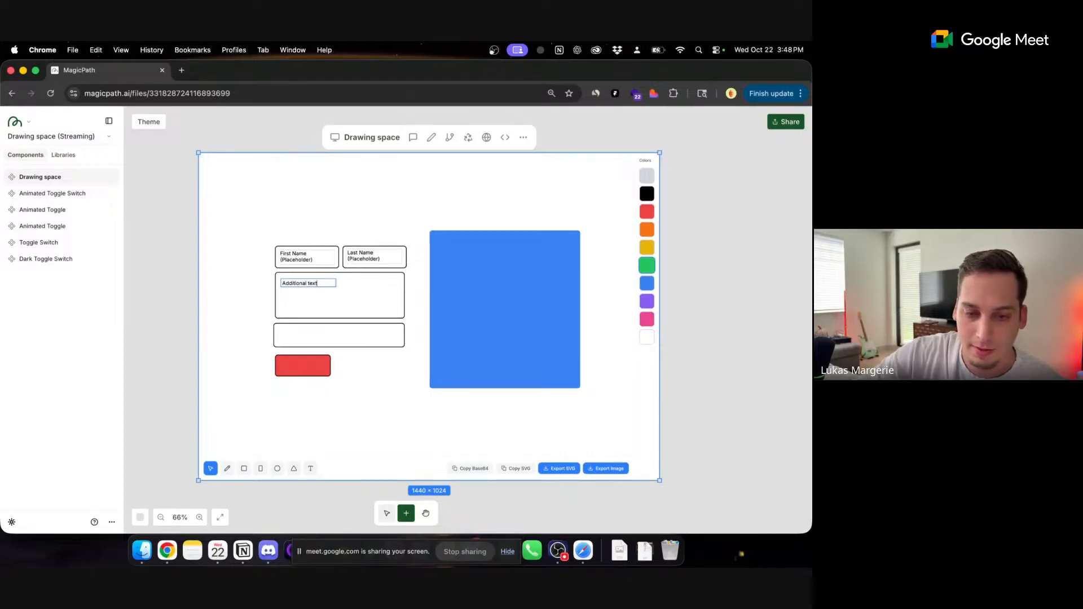
pyautogui.click(265, 292)
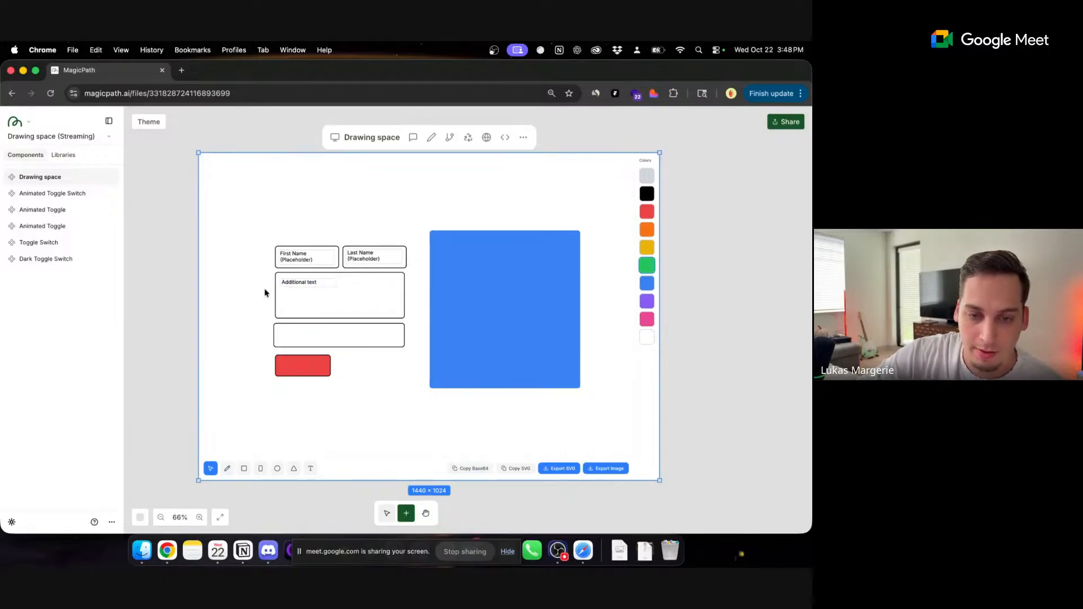
# - Copy the "Additional text" label into the wide box above the red button and change its text to "Dropdown"
pyautogui.moveTo(302, 284); pyautogui.dragTo(296, 334)
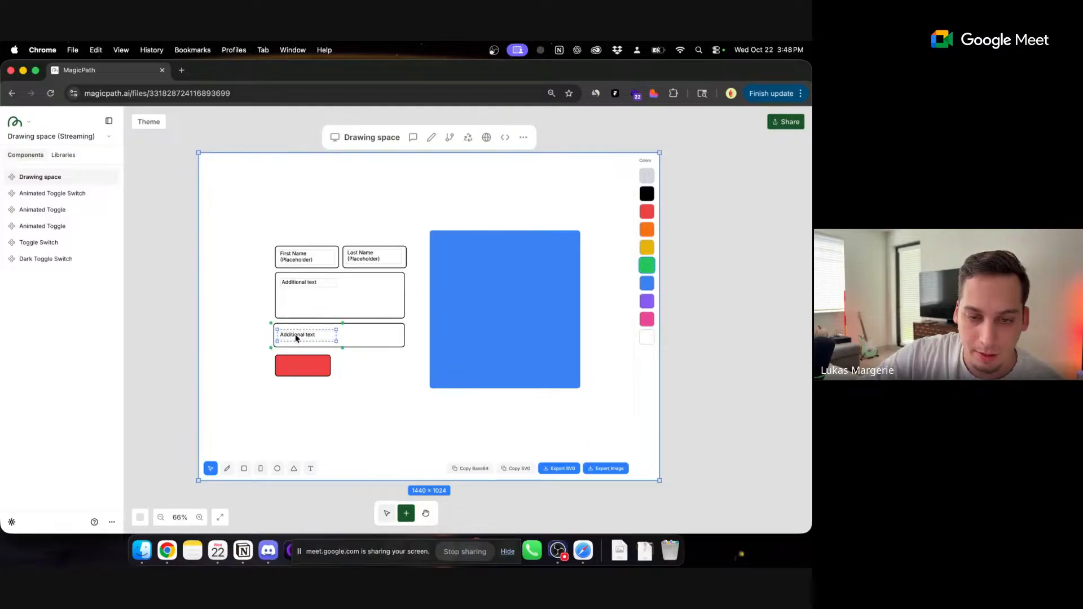
pyautogui.doubleClick(295, 334)
pyautogui.write('Dr')
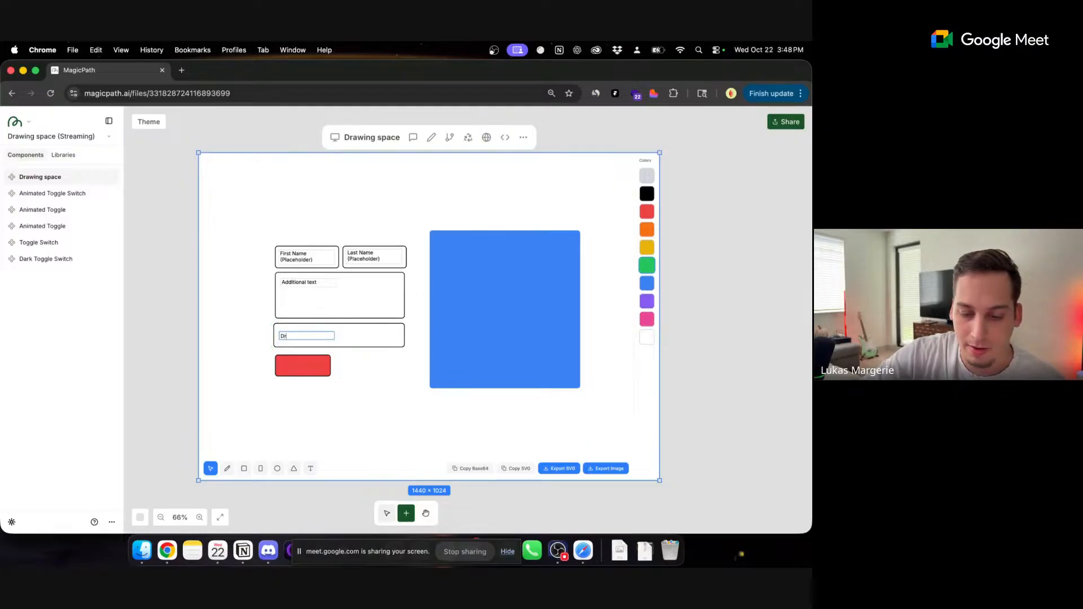
pyautogui.write('opdown')
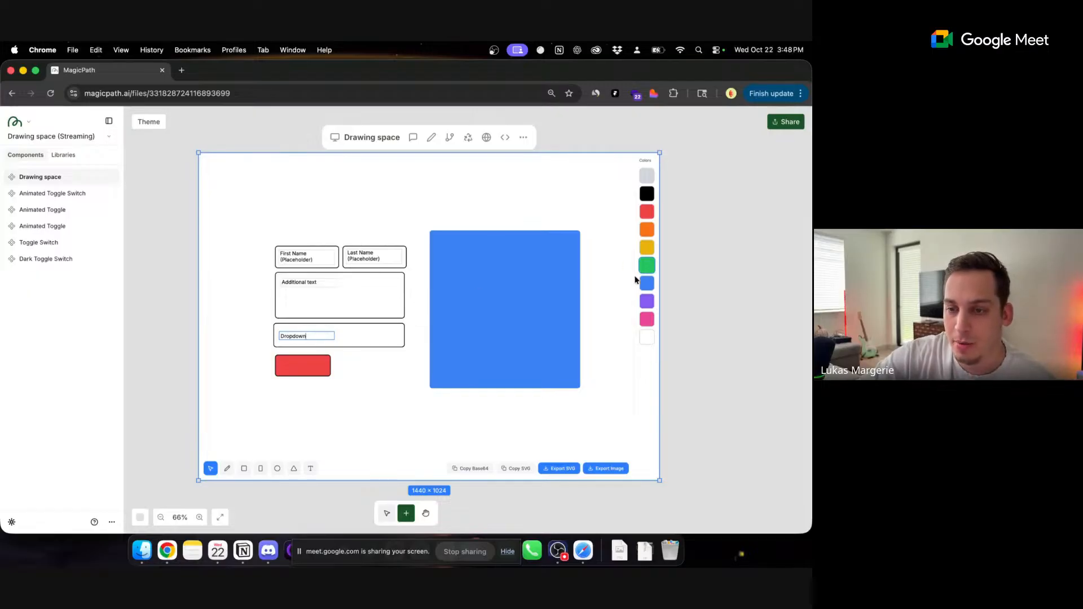
# - Draw a small purple circle at the right end of the Dropdown box and centre it vertically in the box
pyautogui.click(646, 301)
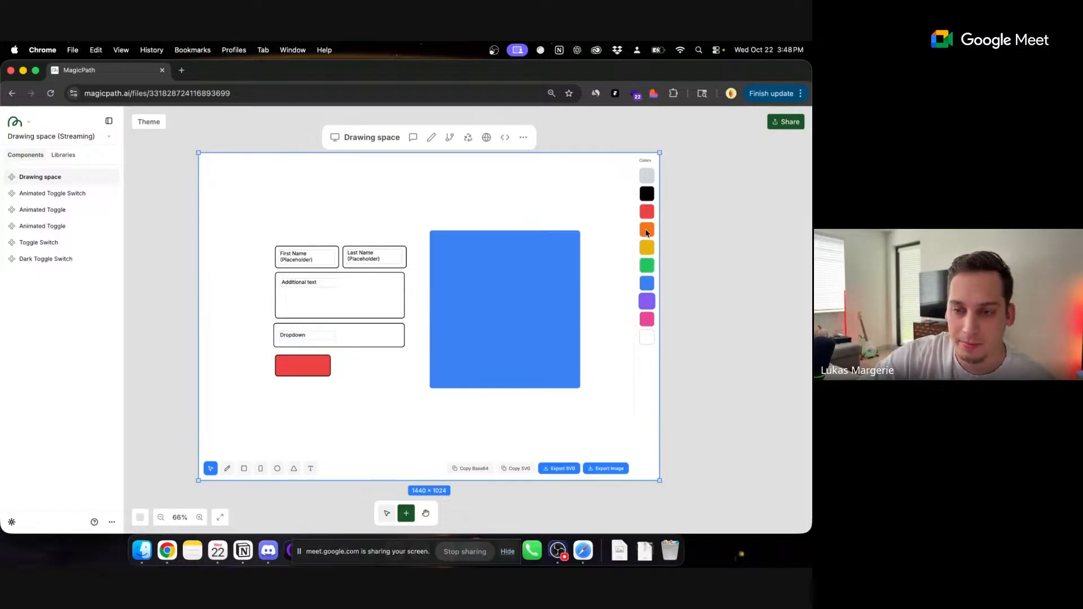
pyautogui.click(277, 468)
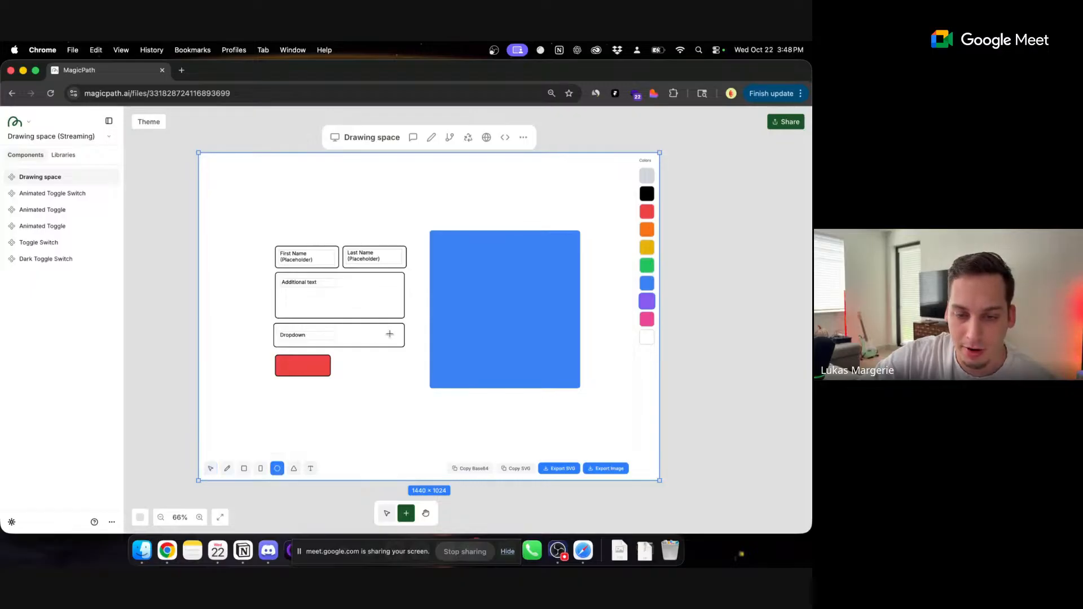
pyautogui.moveTo(389, 334); pyautogui.dragTo(397, 340)
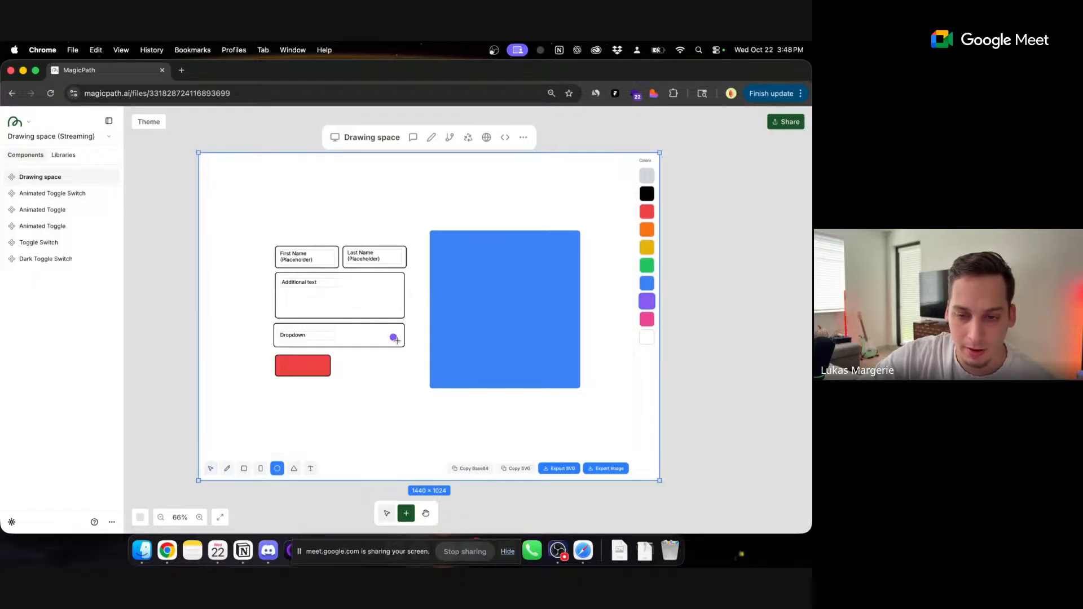
pyautogui.click(211, 470)
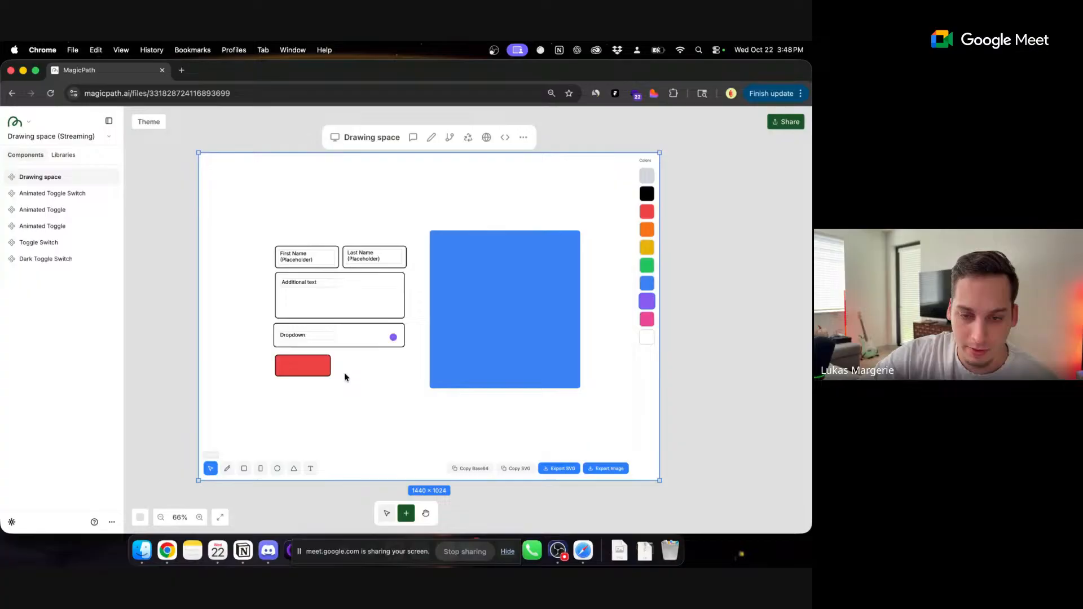
pyautogui.click(393, 338)
pyautogui.moveTo(394, 340); pyautogui.dragTo(394, 338)
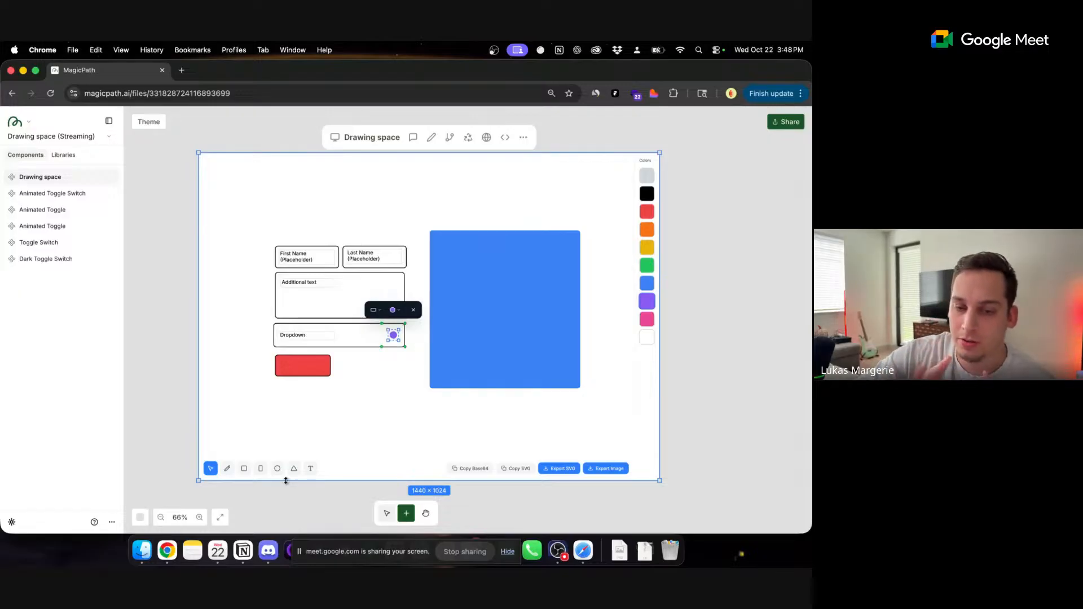
# - Copy the Dropdown label onto the red button, change its text to "Submit Form" and narrow the text box to fit the button
pyautogui.moveTo(281, 335); pyautogui.dragTo(290, 368)
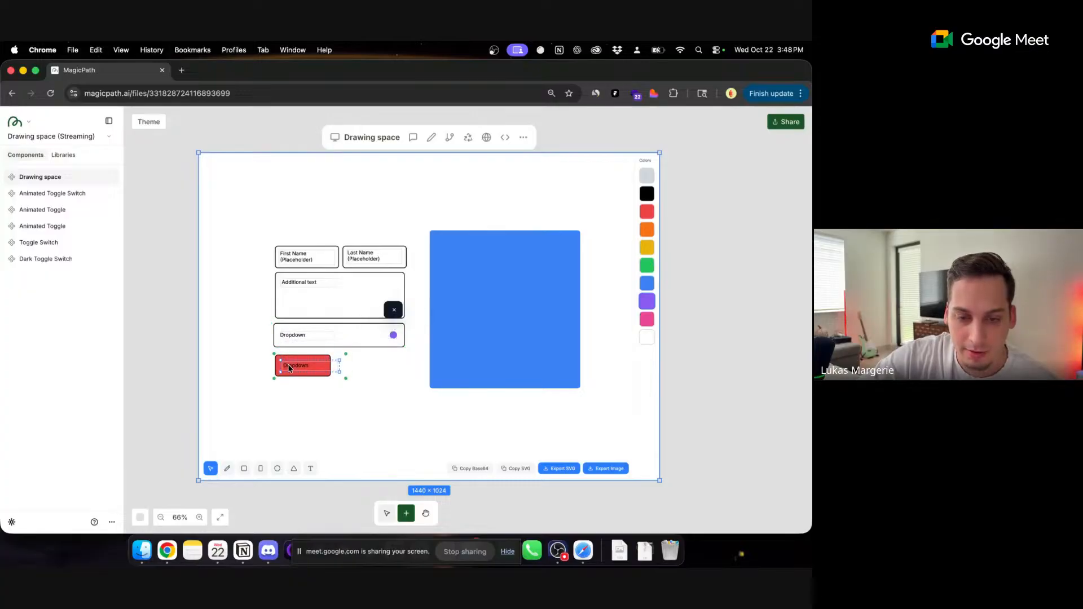
pyautogui.doubleClick(289, 368)
pyautogui.write('Submit')
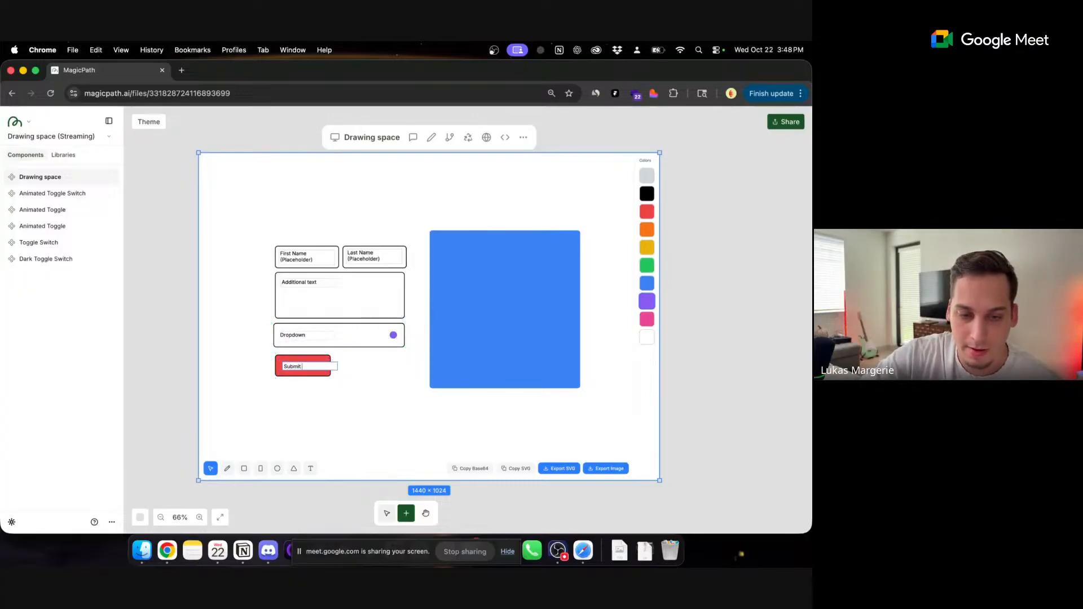
pyautogui.write(' Form')
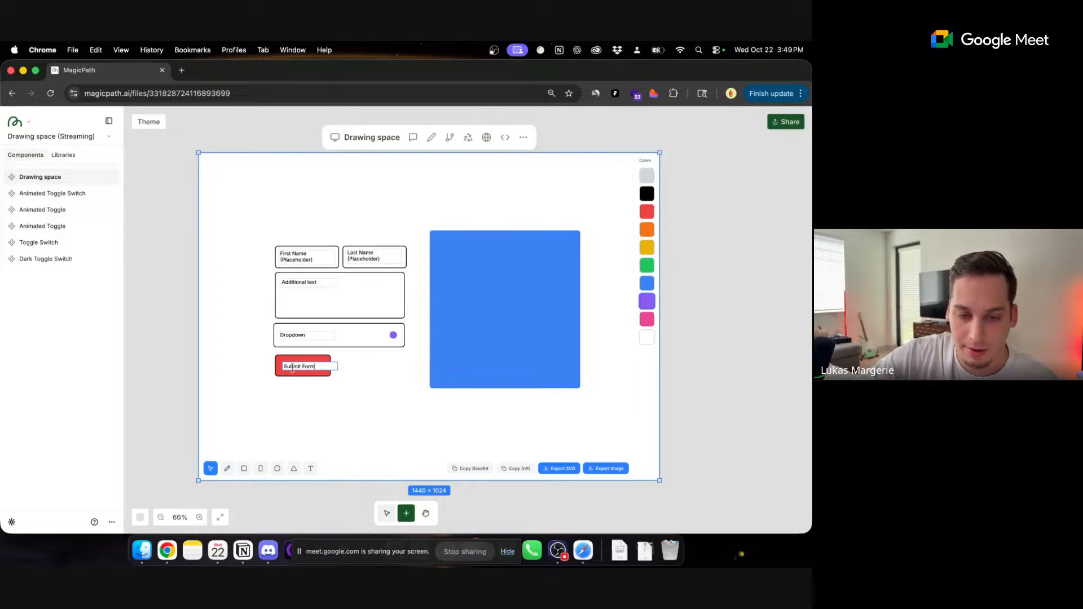
pyautogui.press('Escape')
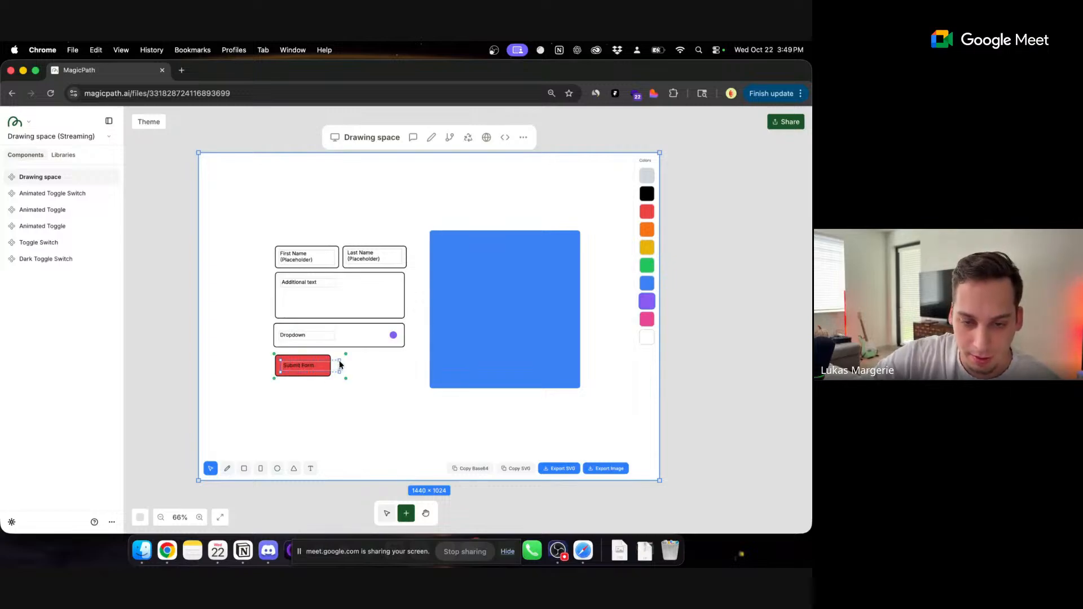
pyautogui.moveTo(339, 360); pyautogui.dragTo(326, 360)
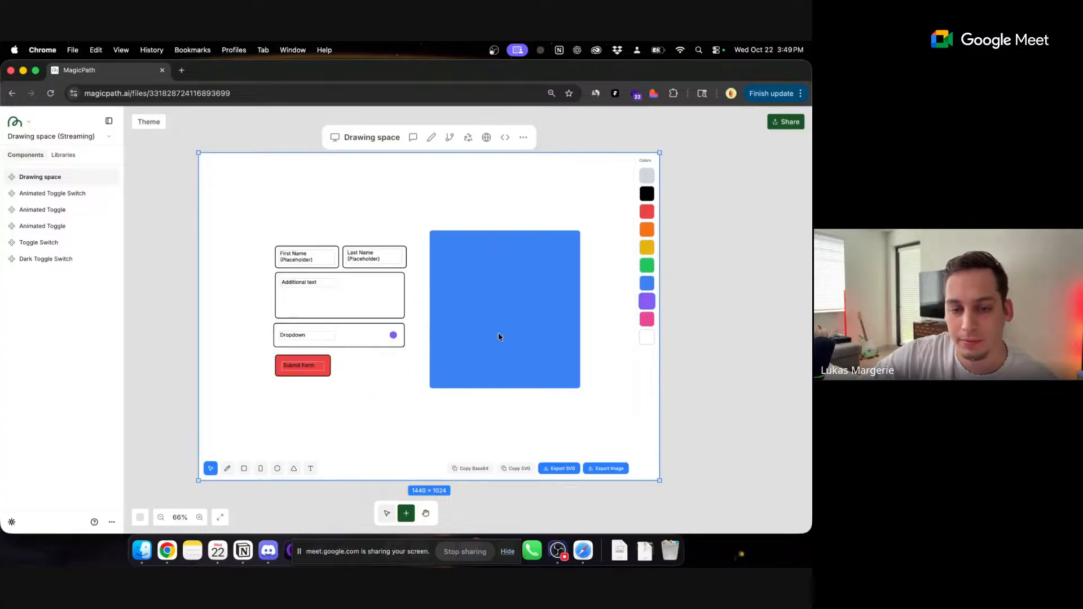
# - Copy the button label to the middle of the blue block and change its text to "An image of a romantic couple"
pyautogui.moveTo(309, 370); pyautogui.dragTo(506, 310)
pyautogui.doubleClick(506, 310)
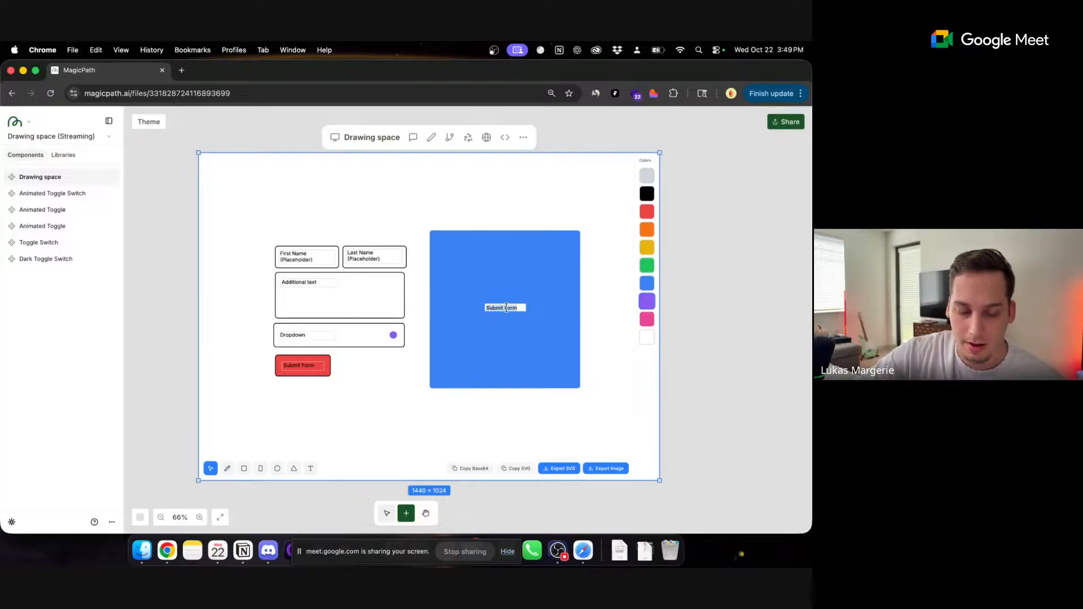
pyautogui.write('An image of')
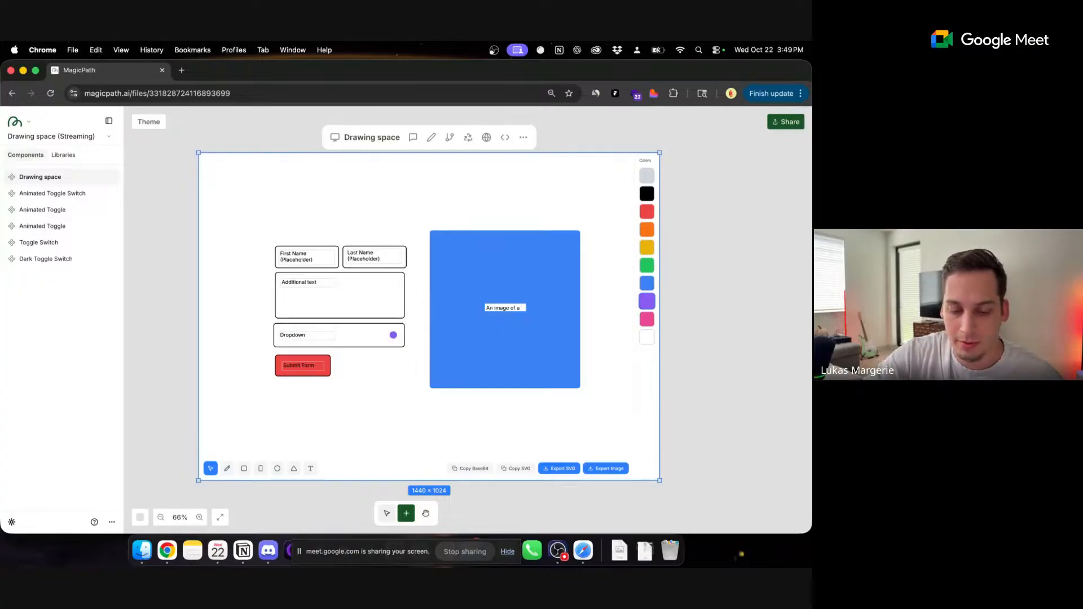
pyautogui.write('a ro')
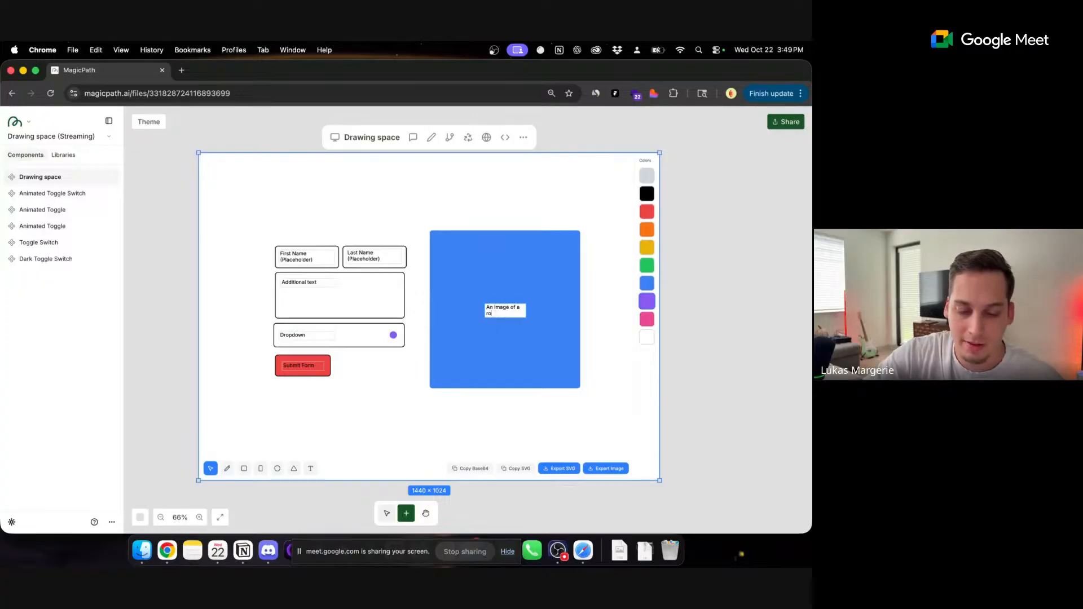
pyautogui.write('mantic couple')
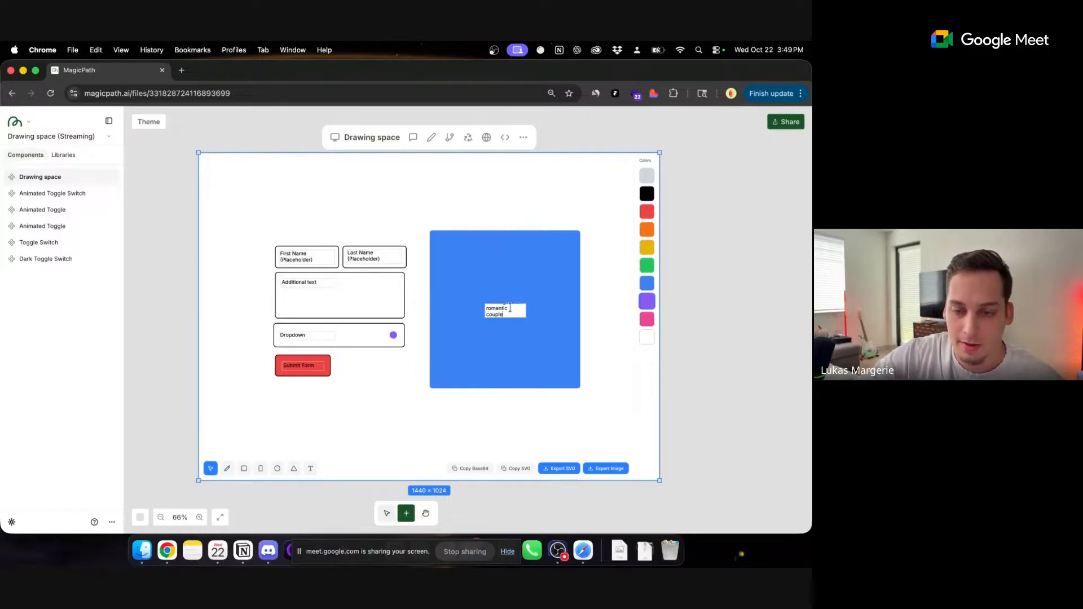
pyautogui.click(558, 358)
pyautogui.click(504, 310)
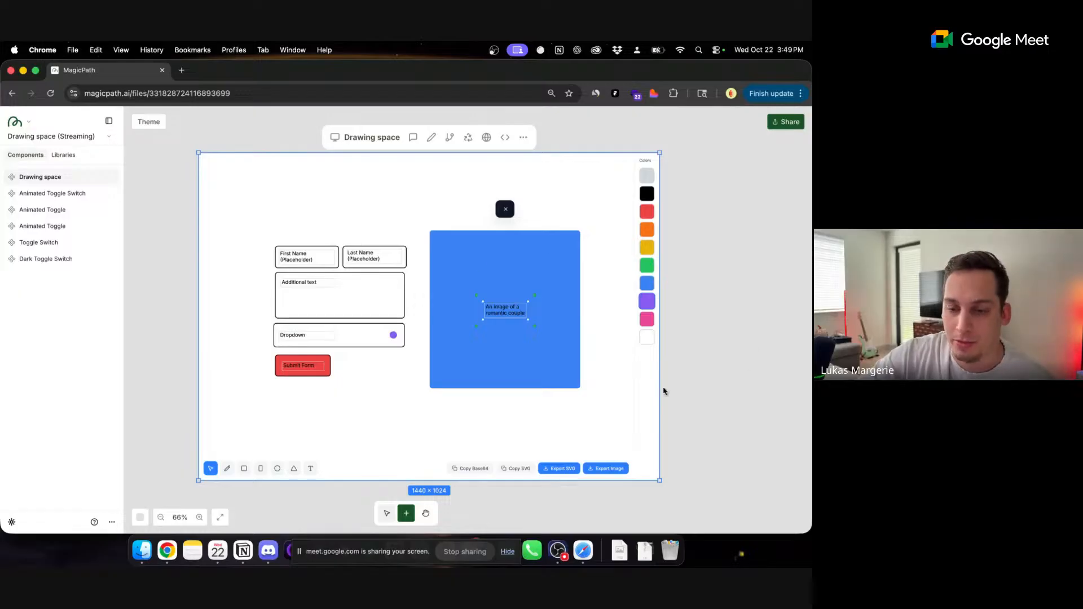
pyautogui.click(716, 381)
pyautogui.click(635, 380)
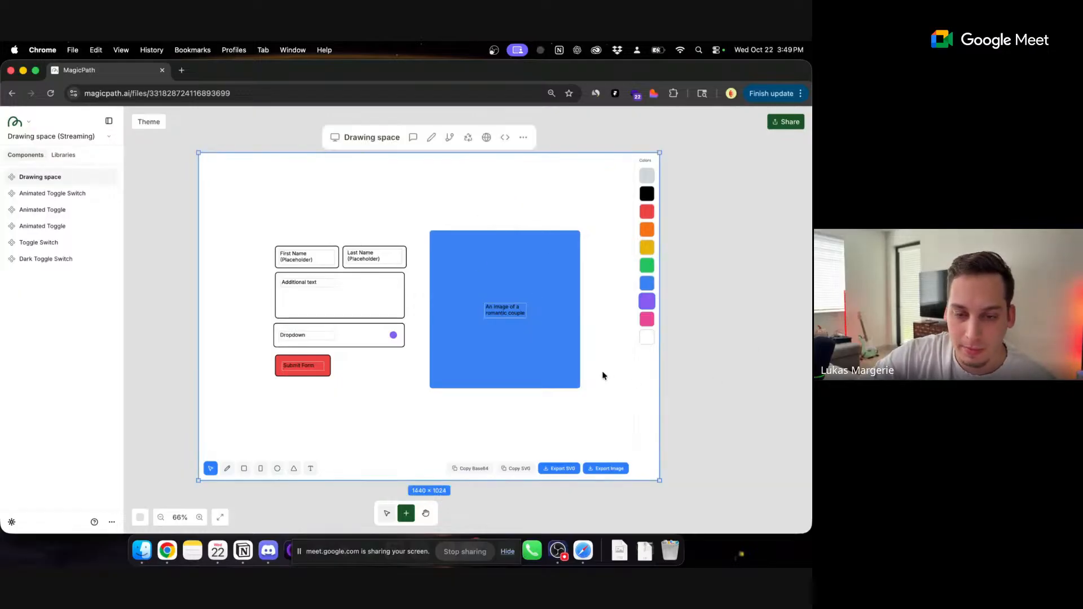
# - Copy the form drawing as SVG and create a new blank component on the canvas to its right
pyautogui.click(513, 469)
pyautogui.hscroll(3, 728, 367)
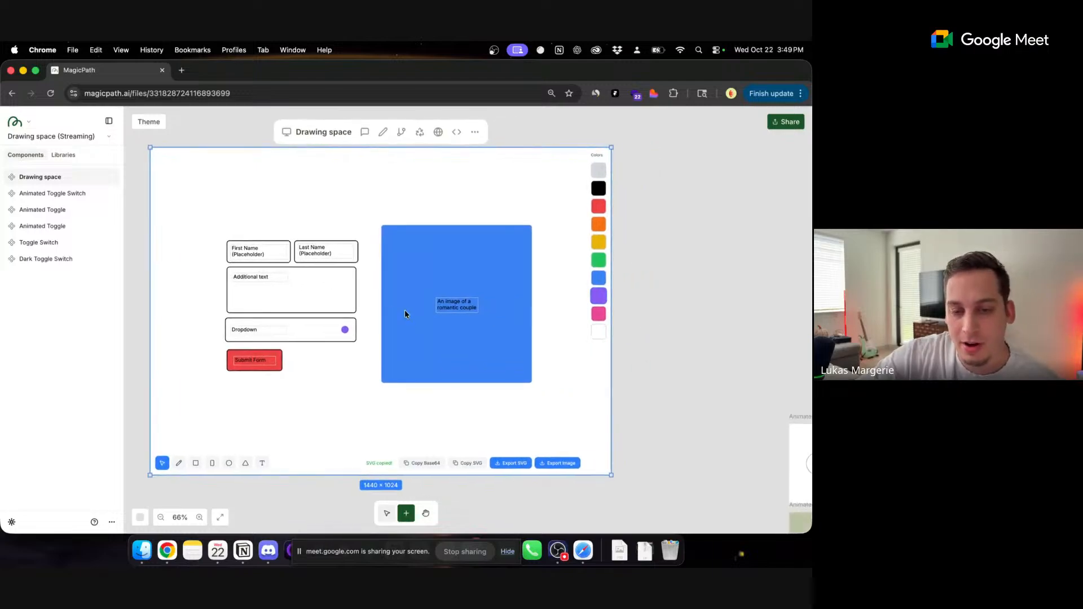
pyautogui.hscroll(10, 674, 324)
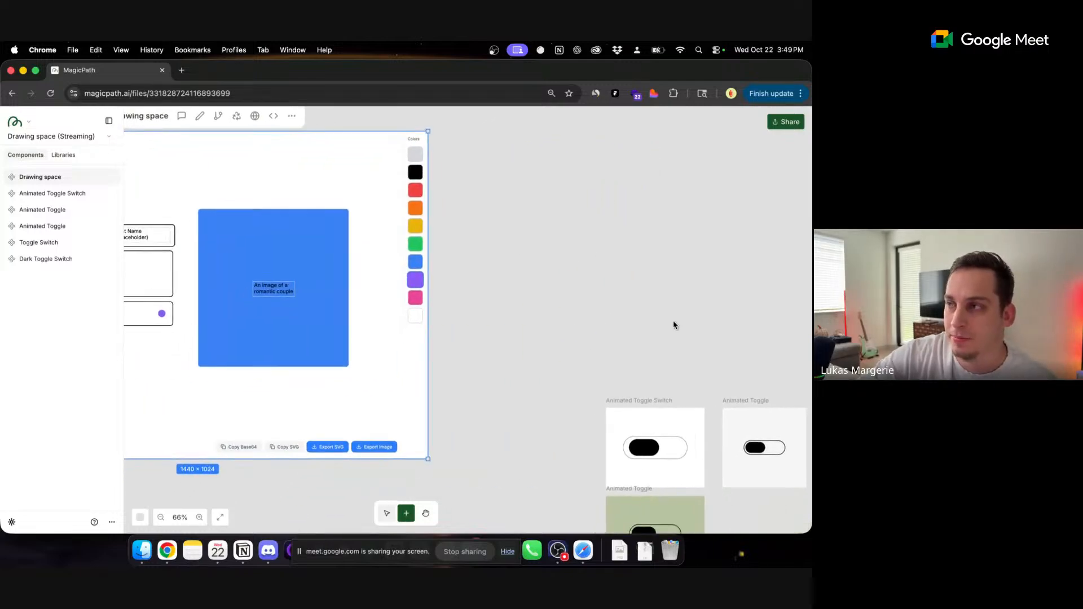
pyautogui.scroll(-4, 674, 324)
pyautogui.doubleClick(679, 308)
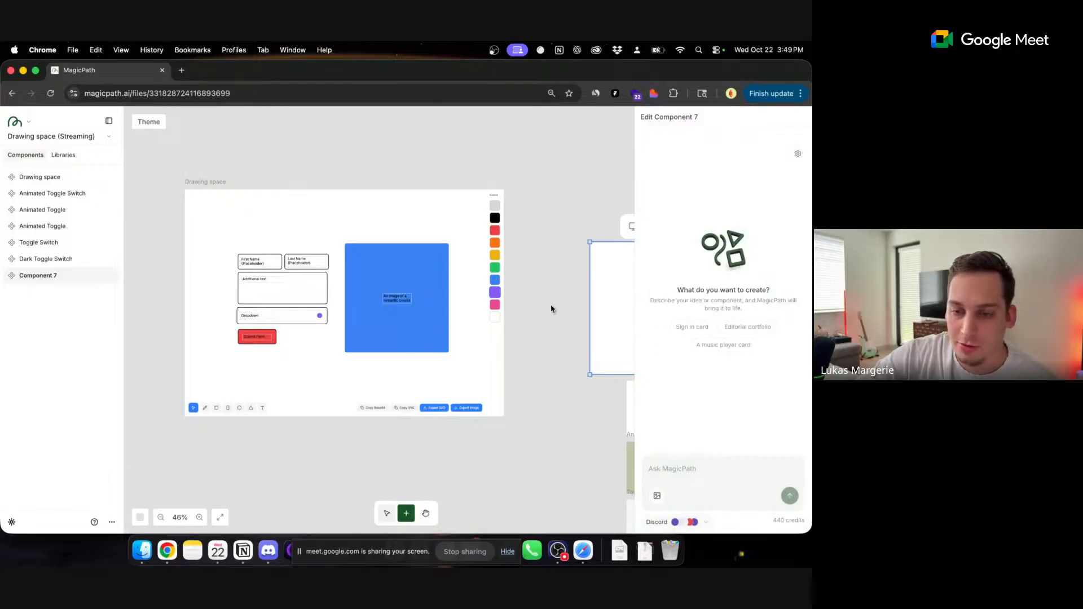
# - Move the toggle components up out of the way and place the blank component directly beside the Drawing space
pyautogui.hscroll(3, 551, 308)
pyautogui.scroll(-4, 484, 310)
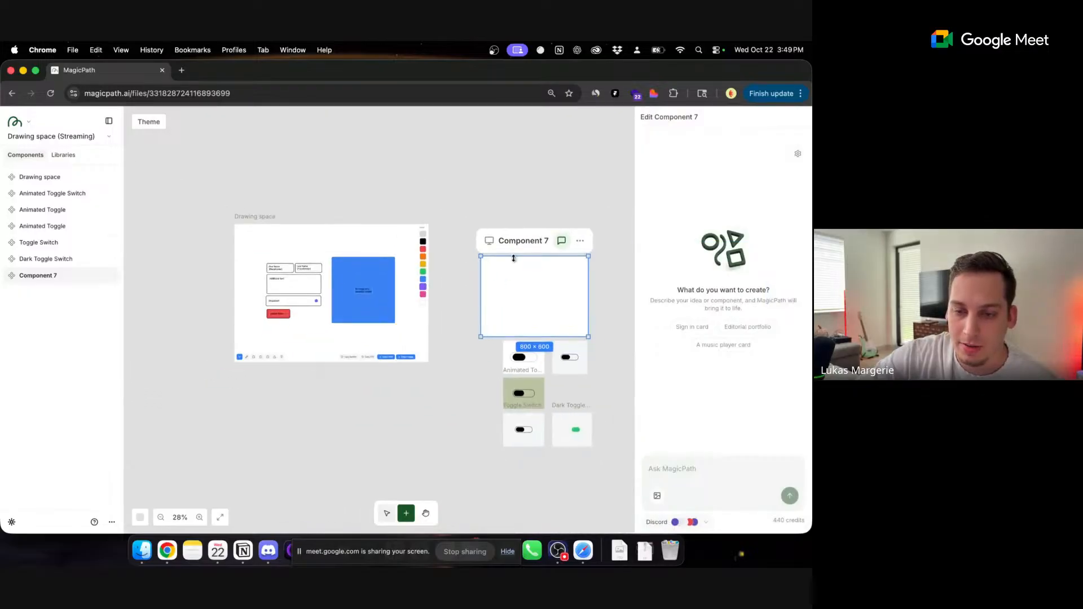
pyautogui.moveTo(514, 258); pyautogui.dragTo(503, 211)
pyautogui.moveTo(479, 317); pyautogui.dragTo(634, 493)
pyautogui.moveTo(541, 368); pyautogui.dragTo(493, 130)
pyautogui.click(489, 239)
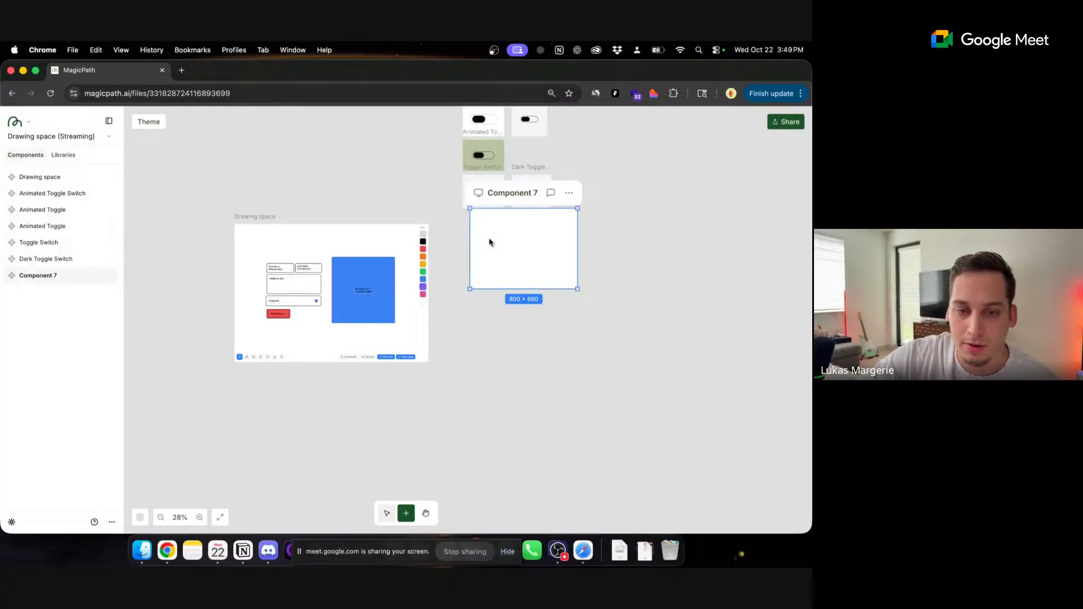
pyautogui.moveTo(490, 243); pyautogui.dragTo(470, 315)
# - Reduce the Drawing space's height to 844 from its top edge and align the blank component's top with it
pyautogui.click(389, 241)
pyautogui.moveTo(389, 224)
pyautogui.mouseDown()
pyautogui.moveTo(479, 283)
pyautogui.moveTo(440, 252)
pyautogui.mouseUp()
pyautogui.moveTo(342, 250)
pyautogui.mouseDown()
pyautogui.moveTo(340, 221)
pyautogui.moveTo(342, 250)
pyautogui.mouseUp()
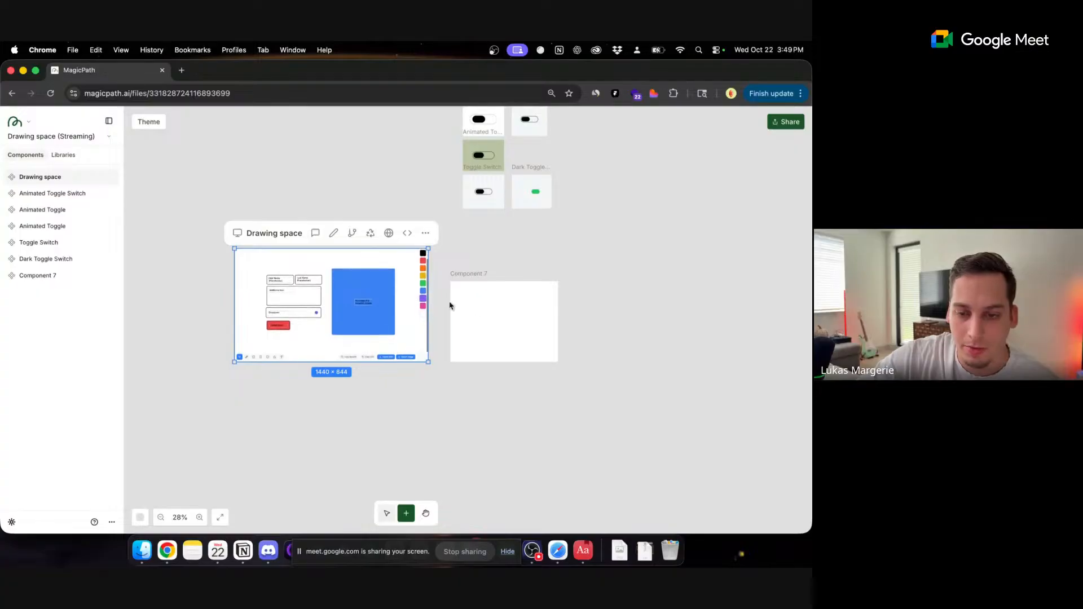
pyautogui.moveTo(501, 308); pyautogui.dragTo(491, 261)
# - Open the blank component's chat, set its theme to OpenAI New and enlarge the component to 843 × 673
pyautogui.click(531, 232)
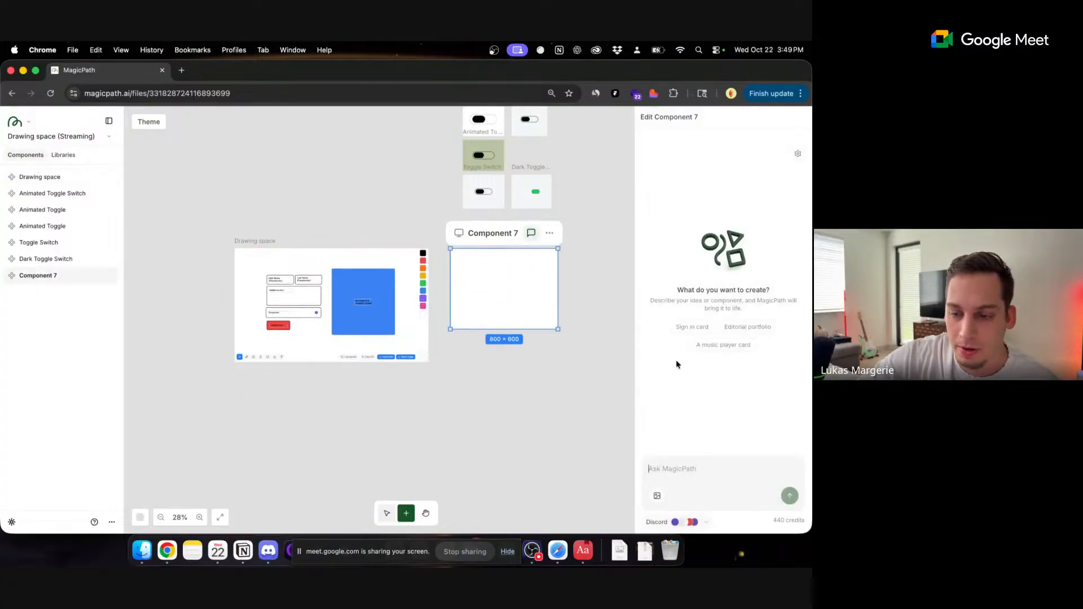
pyautogui.click(704, 522)
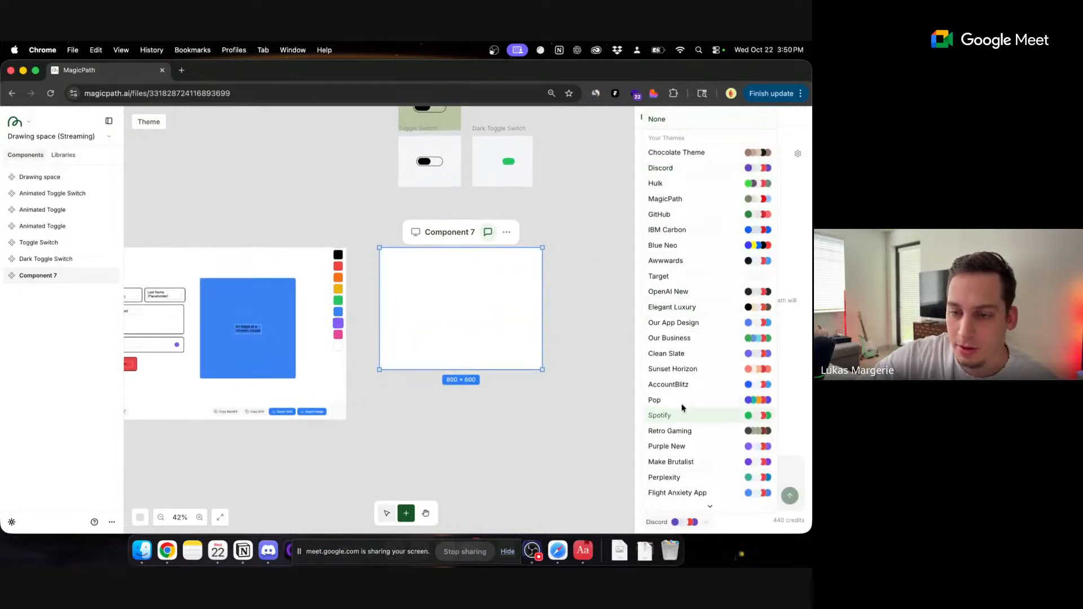
pyautogui.scroll(-5, 677, 351)
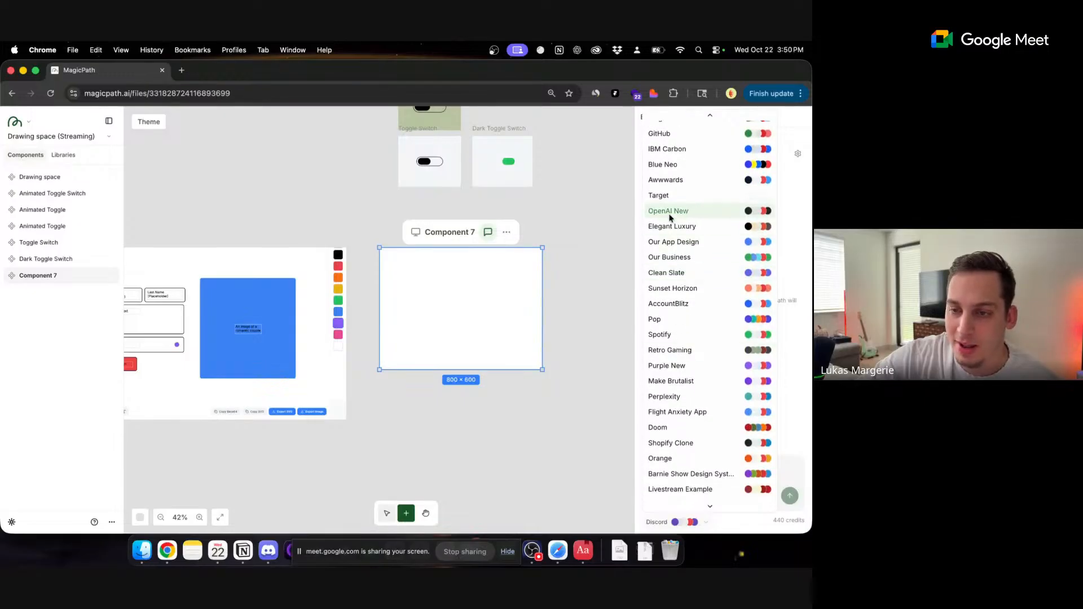
pyautogui.click(671, 211)
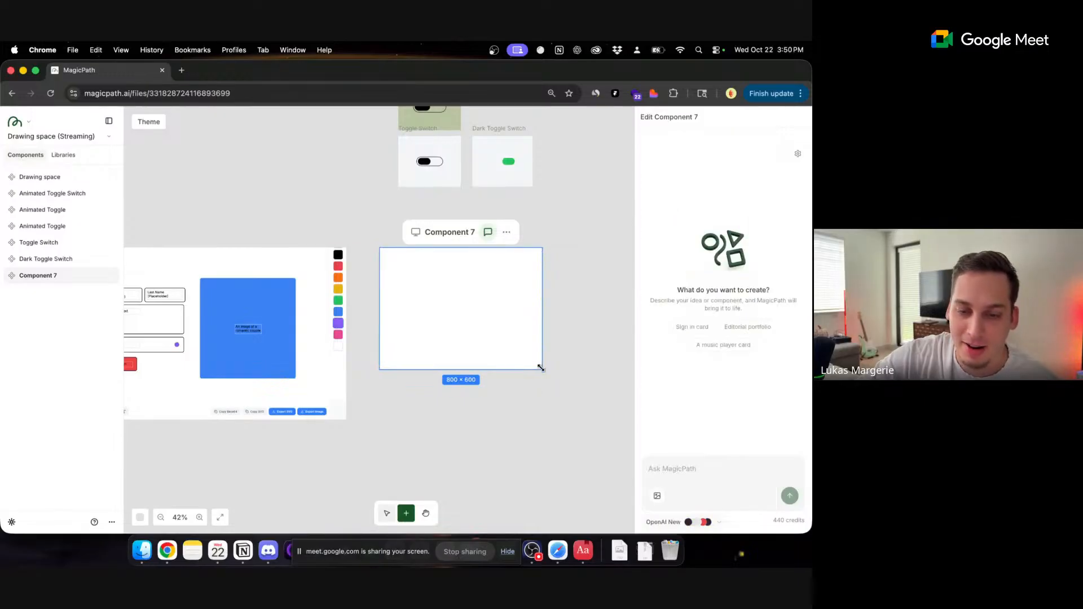
pyautogui.moveTo(540, 368); pyautogui.dragTo(551, 384)
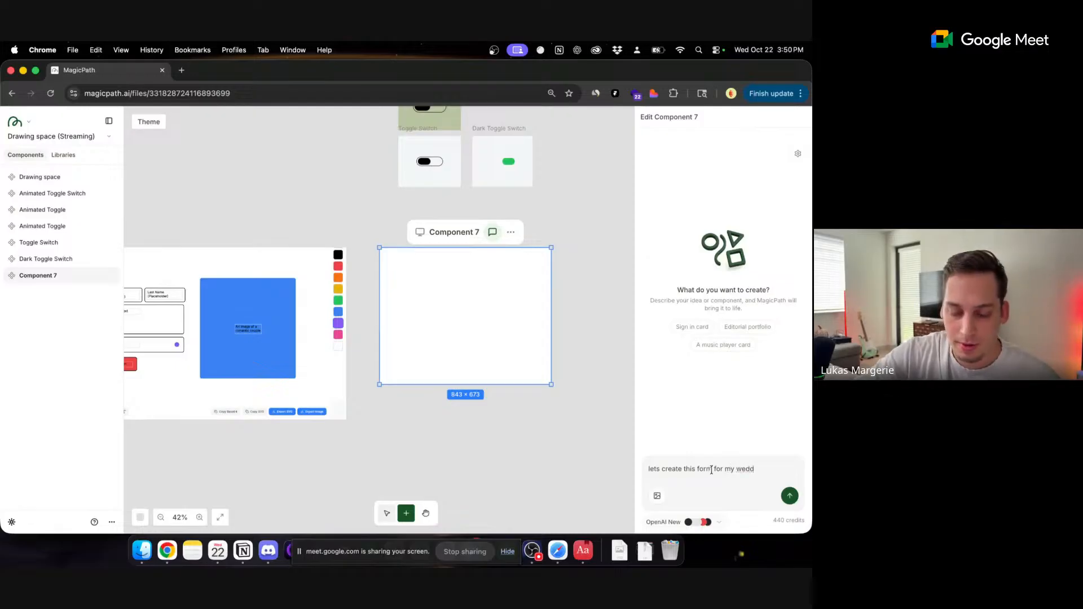
# - Word the prompt's opening as "lets create this form section for my wedding. This is a sketch of how it should look like:"
pyautogui.write('component')
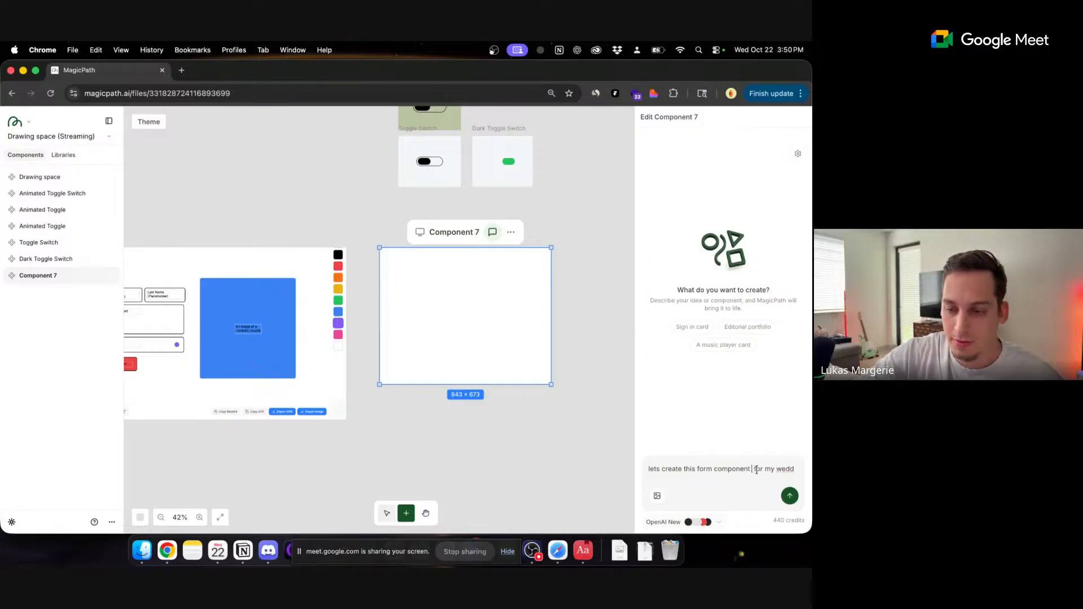
pyautogui.doubleClick(740, 470)
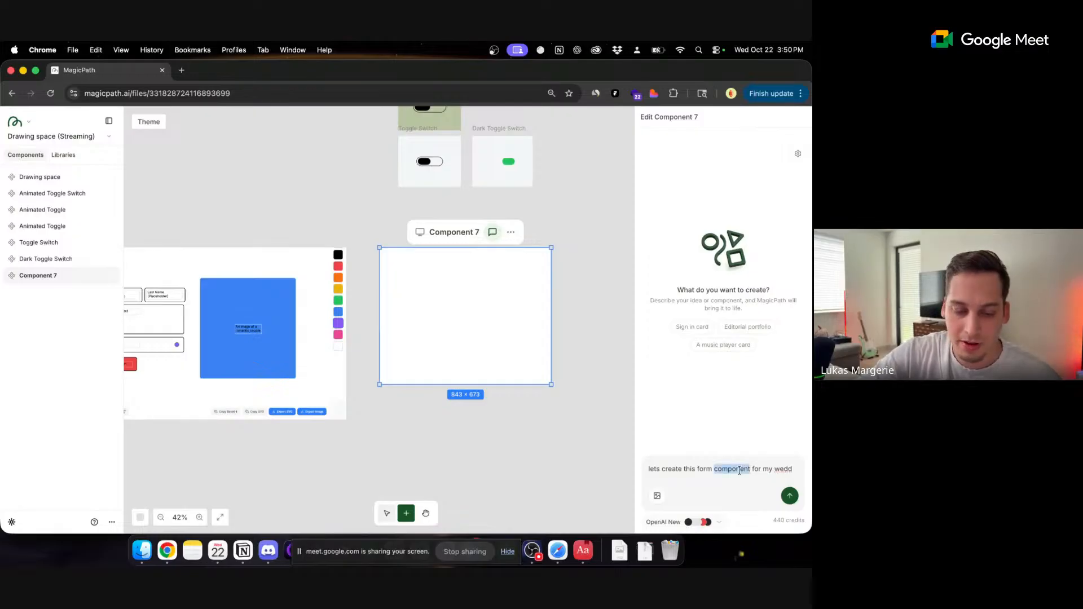
pyautogui.write('sectio')
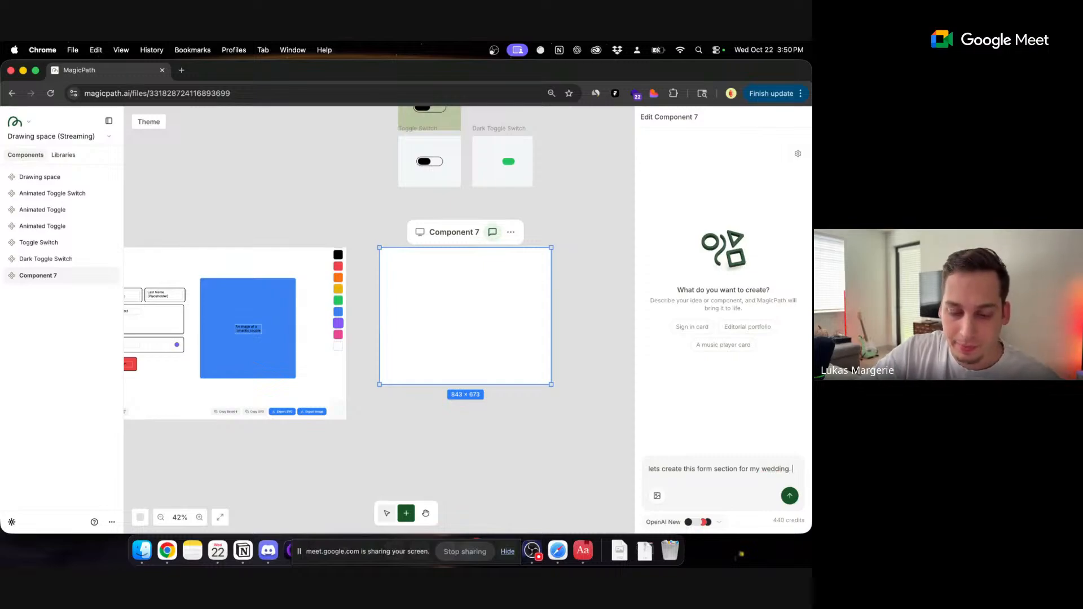
pyautogui.write('n for my wedding. This is a skecth of how it should look like:')
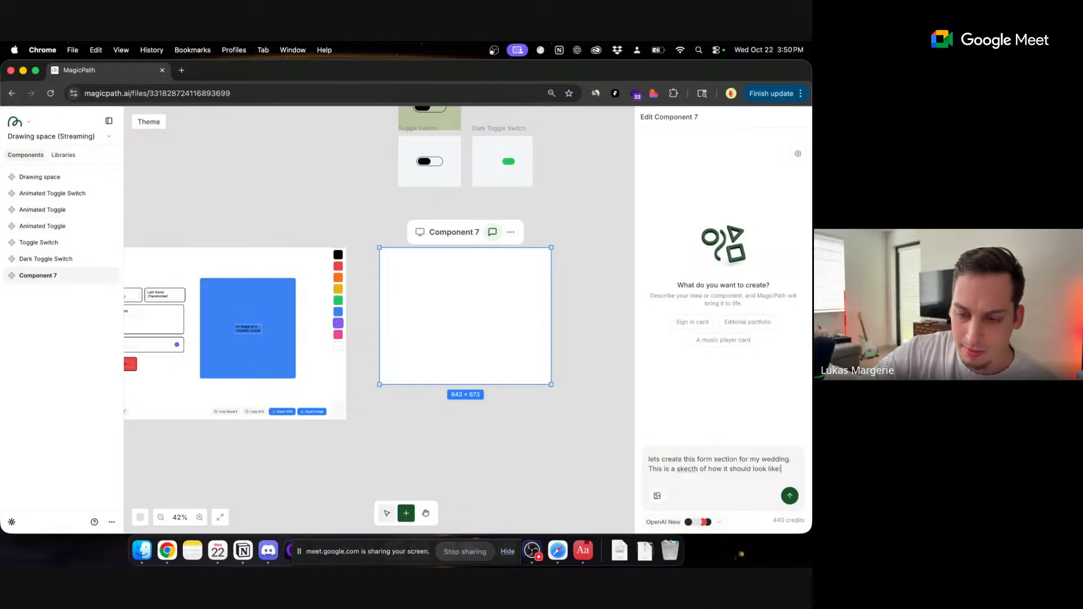
pyautogui.press('BackSpace')
pyautogui.press('BackSpace')
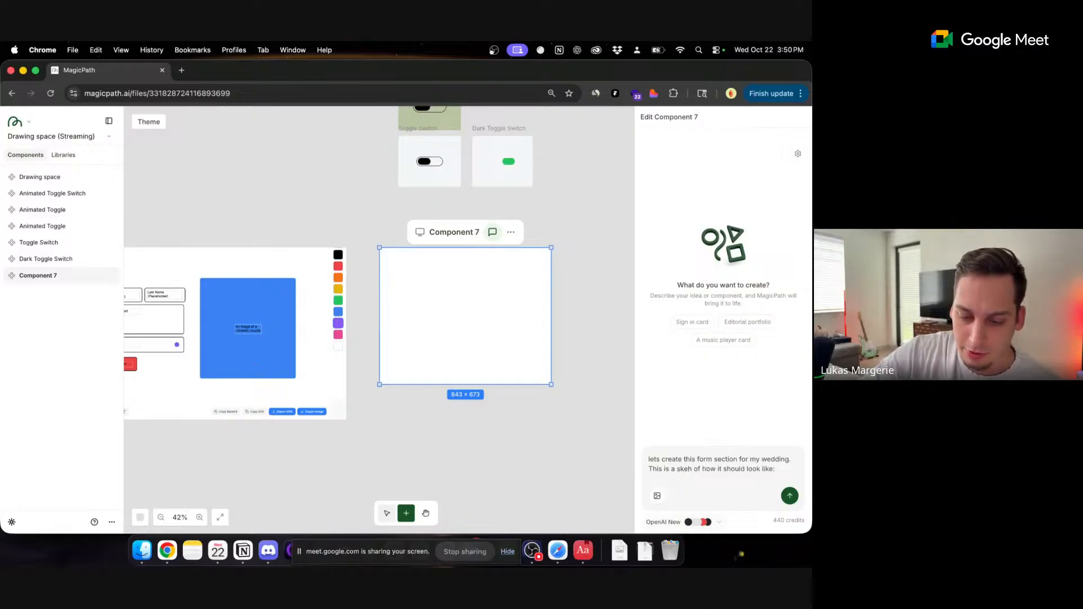
pyautogui.write('tc')
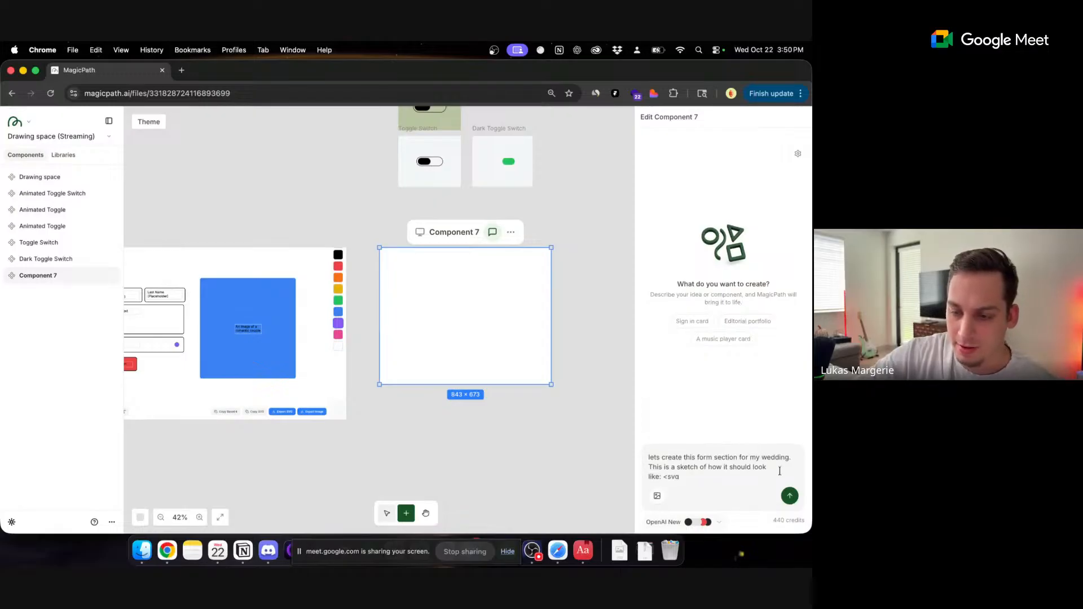
# - Paste the sketch's SVG code and explain that blue represents an image, red the primary button, purple the dropdown arrow, excluding these colours from the final design
pyautogui.press('super+v')
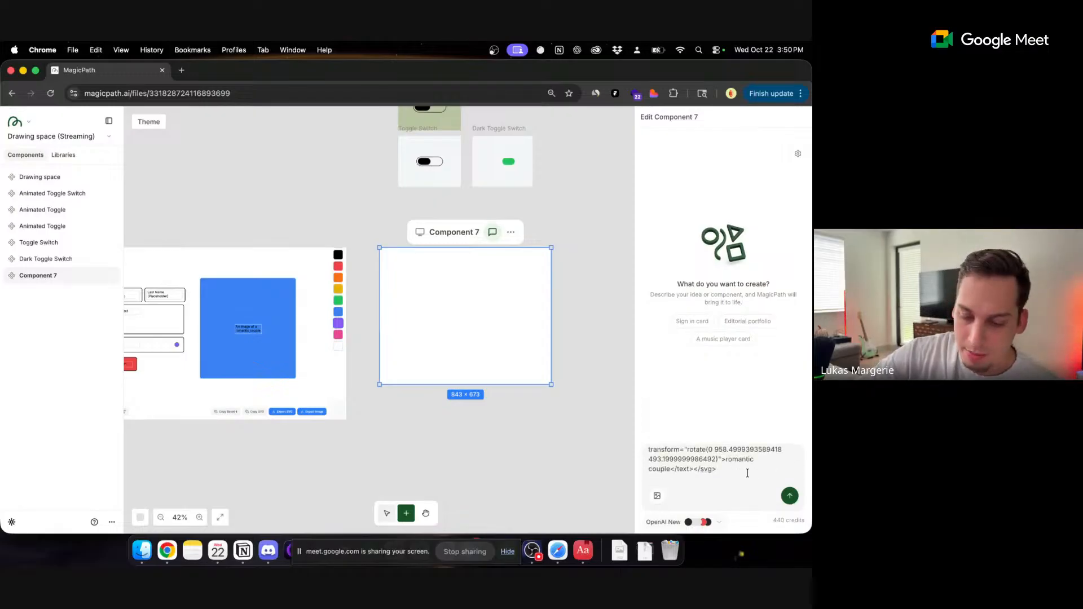
pyautogui.hotkey('shift', 'Return')
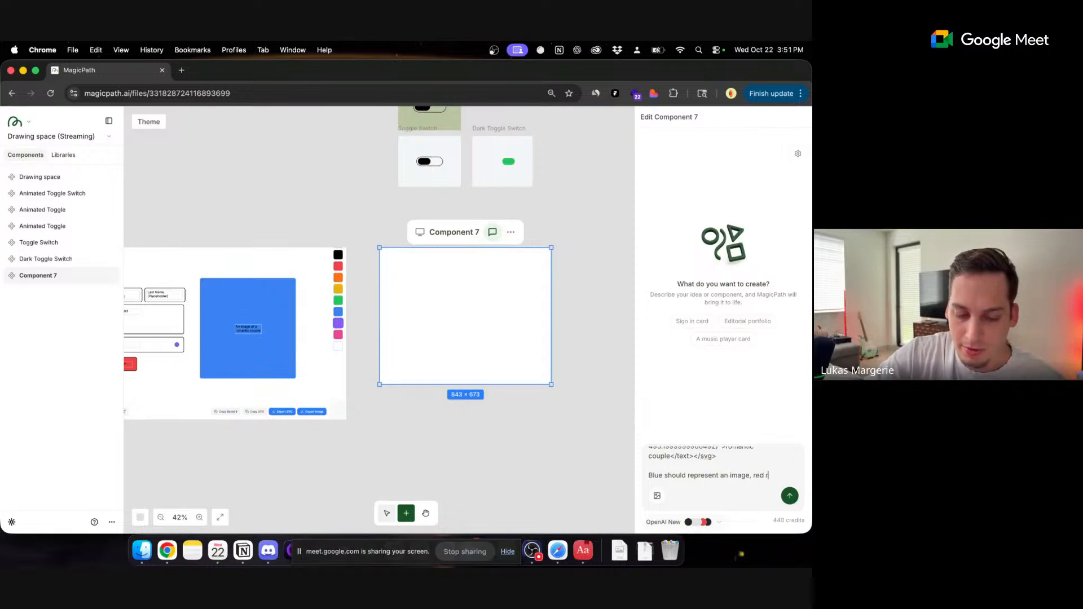
pyautogui.write('nts the primary button, and purpl')
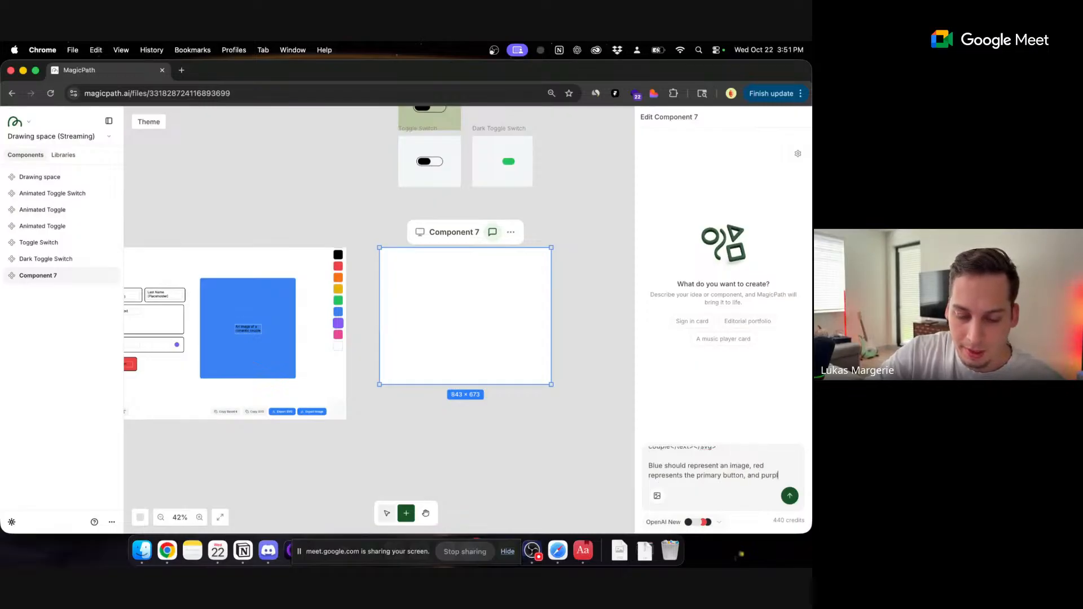
pyautogui.write('pres')
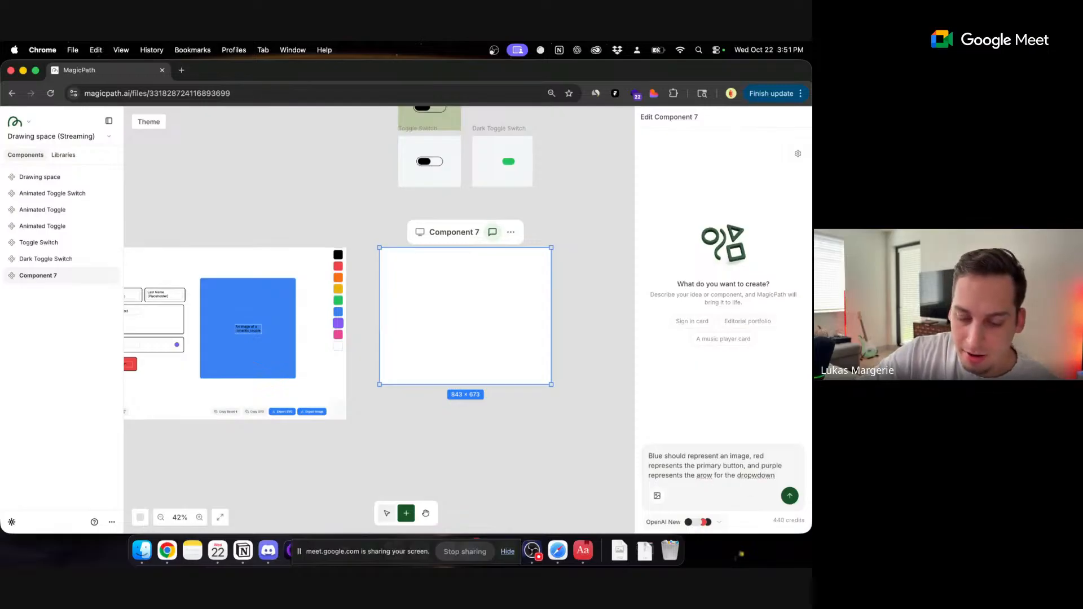
pyautogui.write('r')
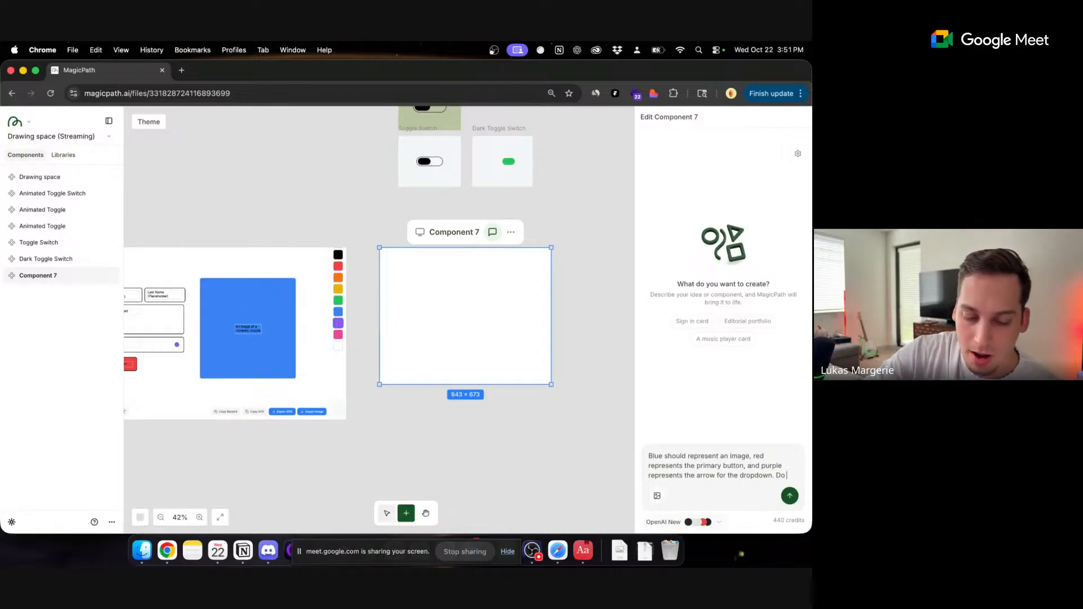
pyautogui.write('not')
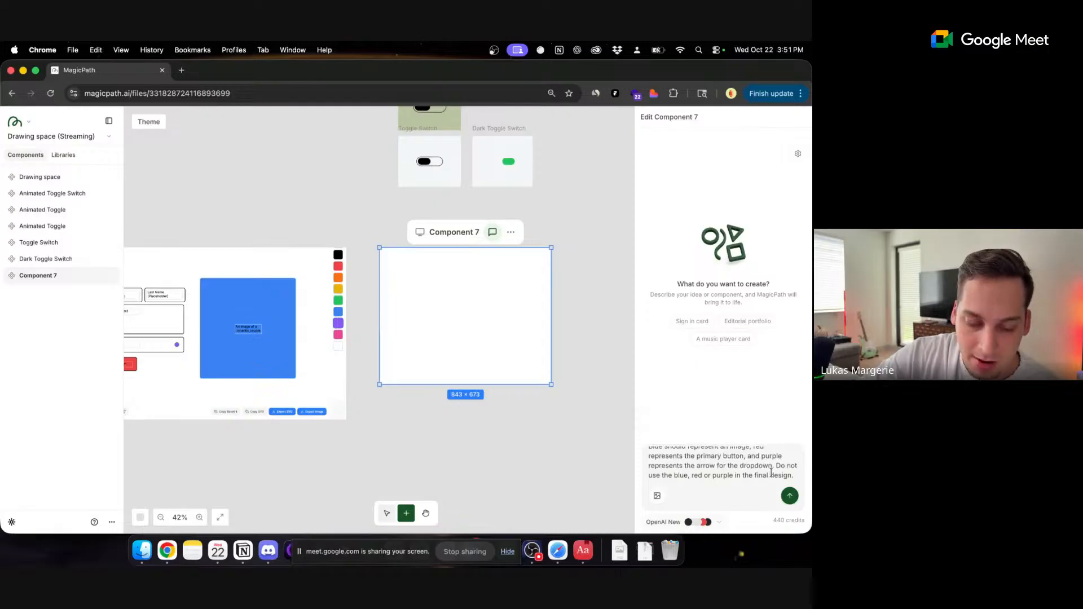
# - Copy the whole prompt and submit it in Component 7 and in two new blank components lined up beside it
pyautogui.press('super+a')
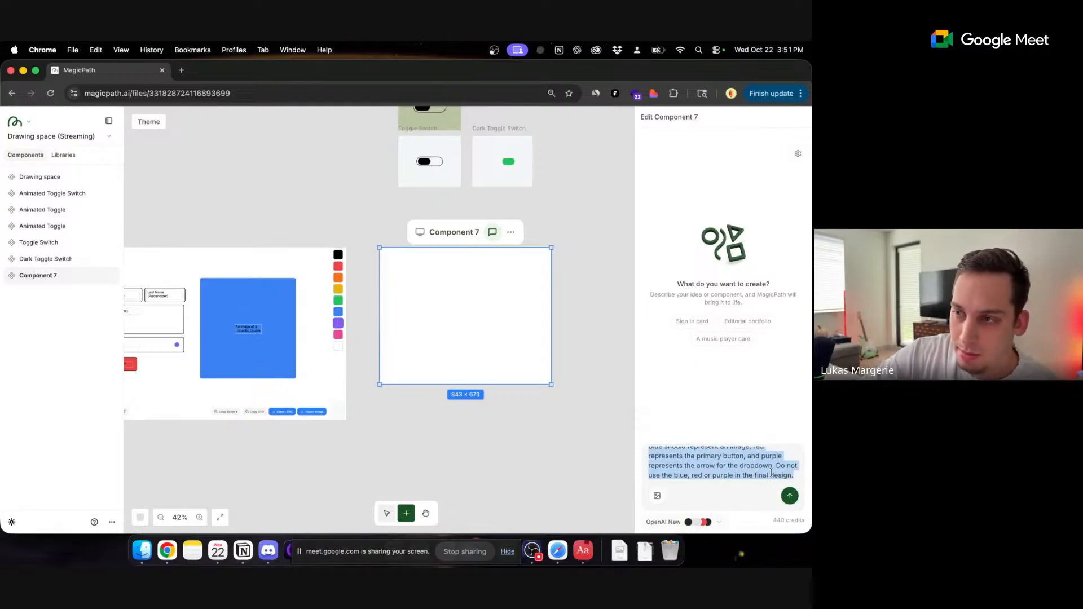
pyautogui.click(790, 498)
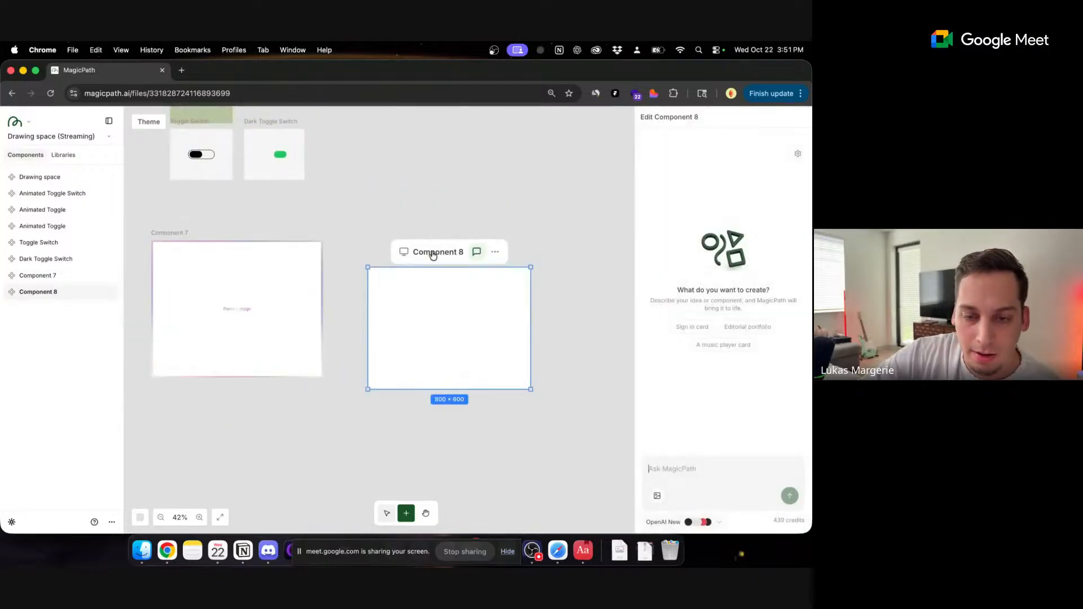
pyautogui.moveTo(433, 253); pyautogui.dragTo(402, 227)
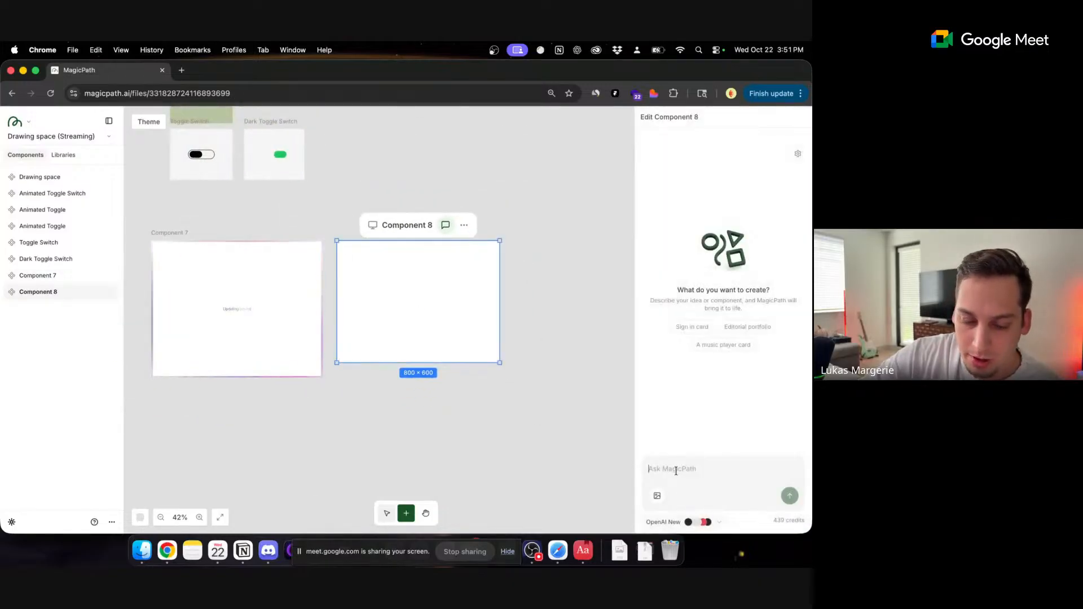
pyautogui.hscroll(3, 563, 388)
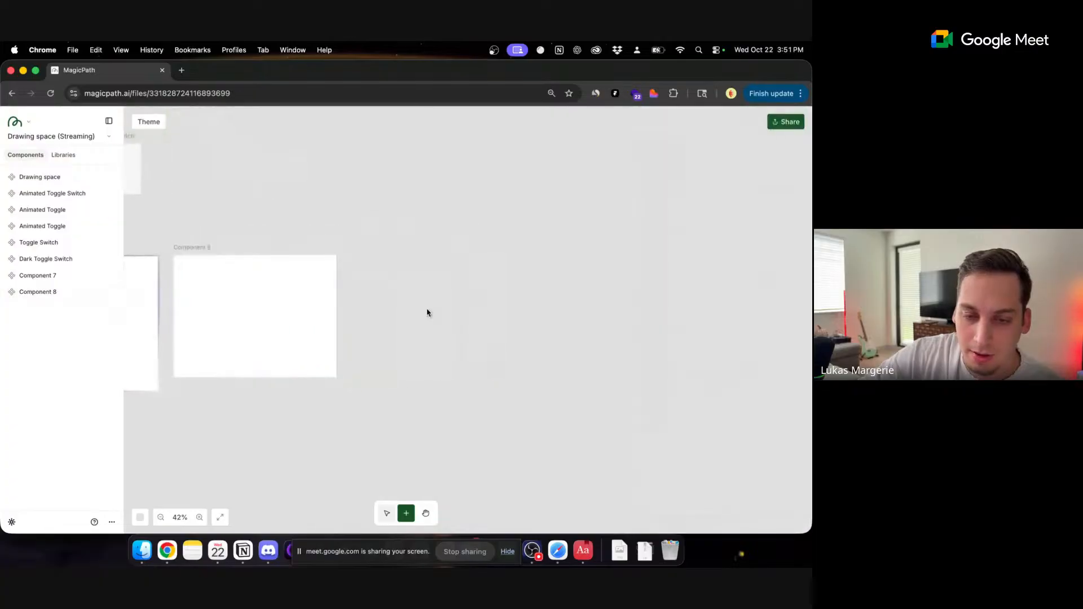
pyautogui.doubleClick(427, 309)
pyautogui.moveTo(416, 235); pyautogui.dragTo(419, 240)
pyautogui.click(684, 498)
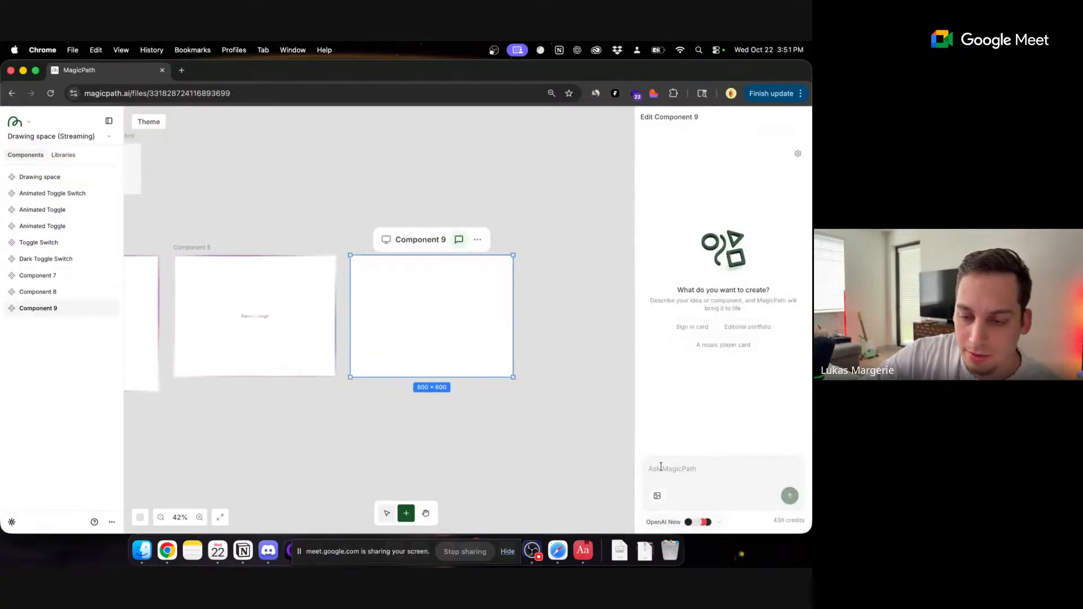
pyautogui.press('cmd+v')
pyautogui.press('Return')
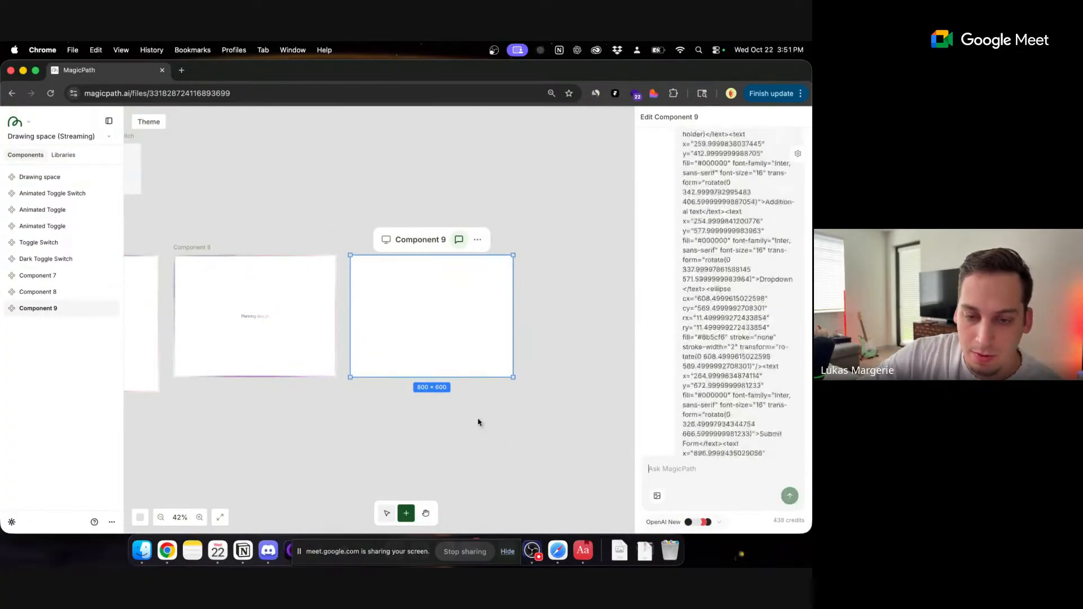
# - Add two blank components below the first row with the theme set to None and submit the copied prompt in each
pyautogui.scroll(-3, 423, 395)
pyautogui.hscroll(-5, 423, 395)
pyautogui.doubleClick(364, 371)
pyautogui.moveTo(360, 297); pyautogui.dragTo(401, 299)
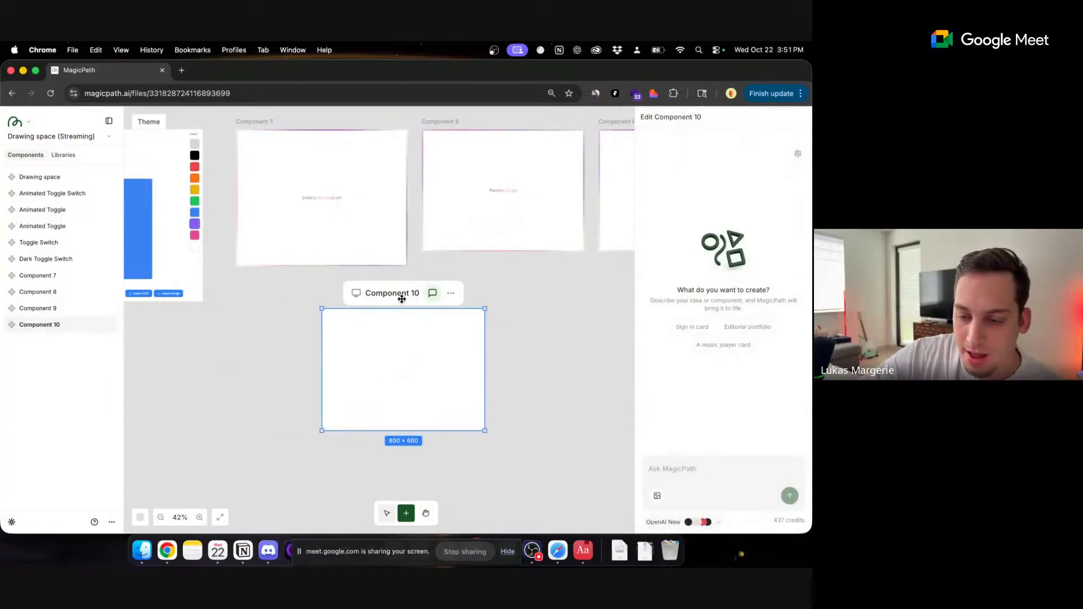
pyautogui.click(697, 522)
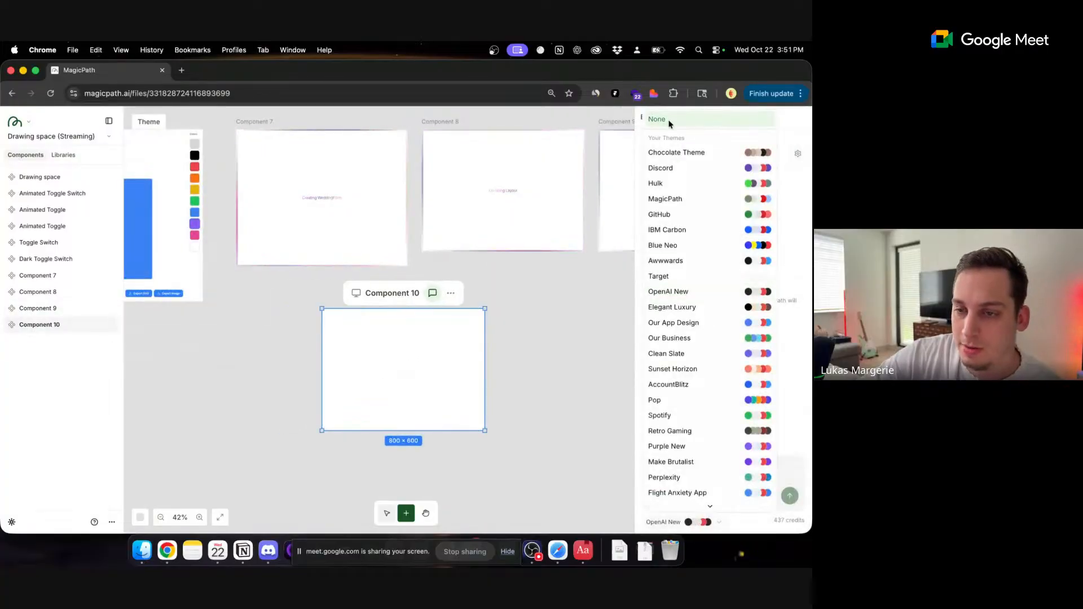
pyautogui.click(669, 122)
pyautogui.click(652, 468)
pyautogui.press('super+v')
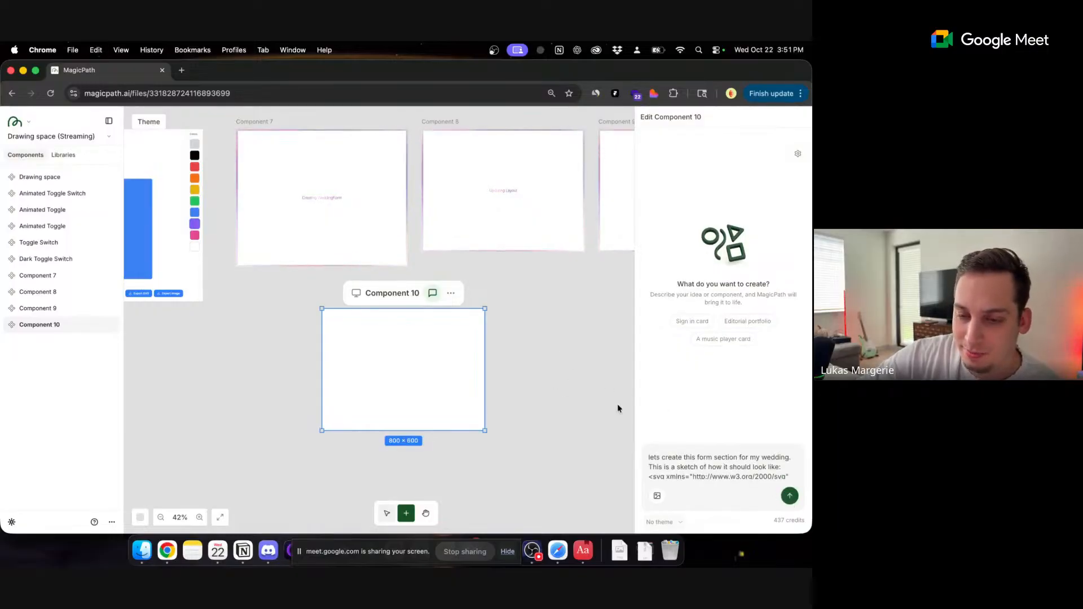
pyautogui.click(791, 497)
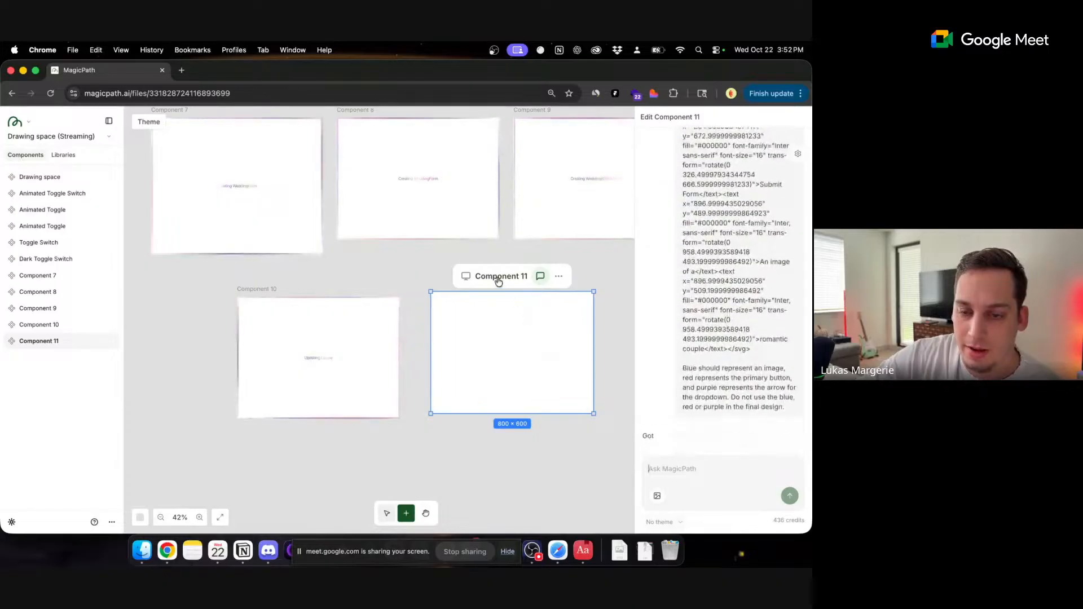
pyautogui.click(412, 259)
# - Examine the form sketch in the Drawing space and compare it with the form generated in Component 7
pyautogui.scroll(-3, 413, 260)
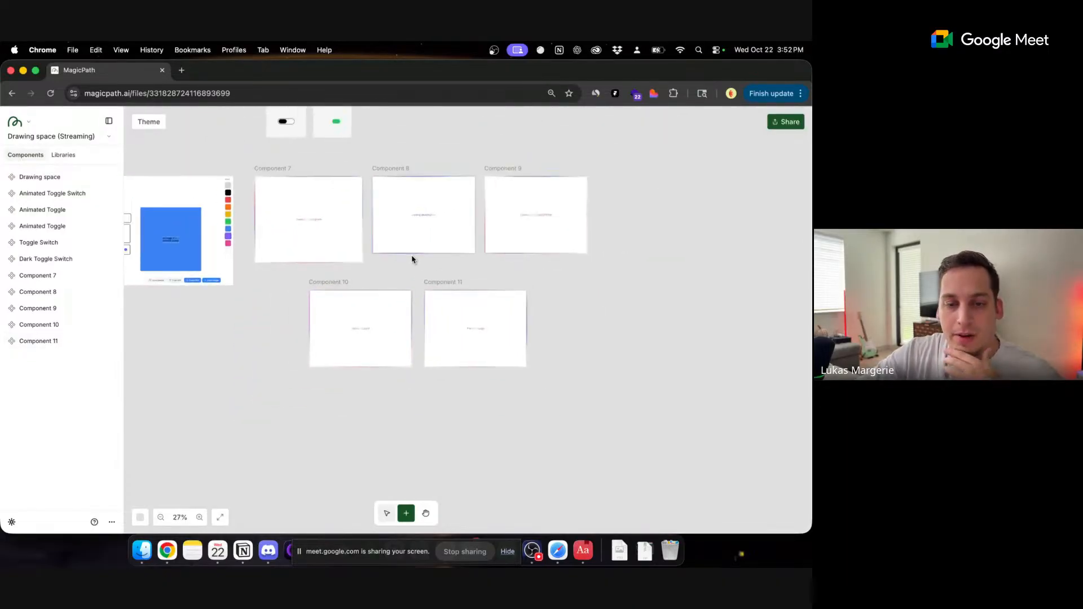
pyautogui.scroll(2, 412, 257)
pyautogui.hscroll(-1, 293, 237)
pyautogui.hscroll(-3, 294, 238)
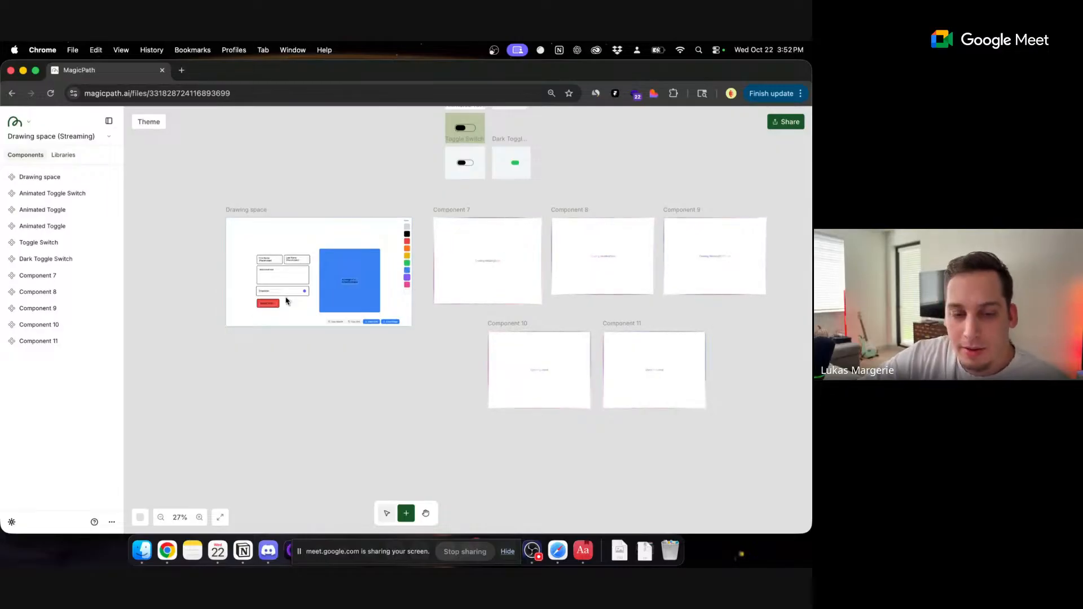
pyautogui.scroll(5, 275, 293)
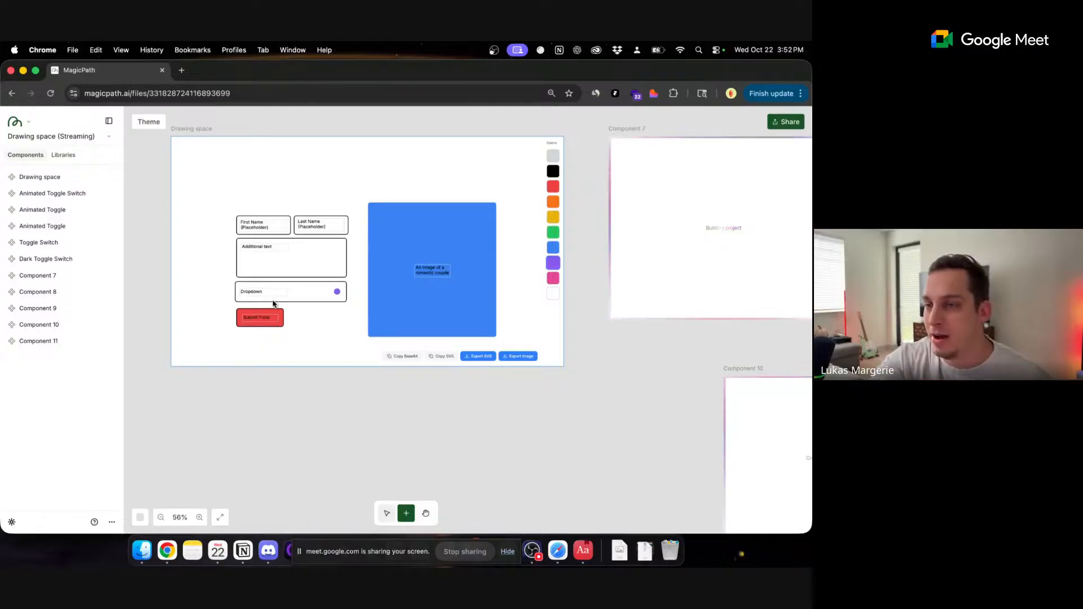
pyautogui.hscroll(3, 595, 341)
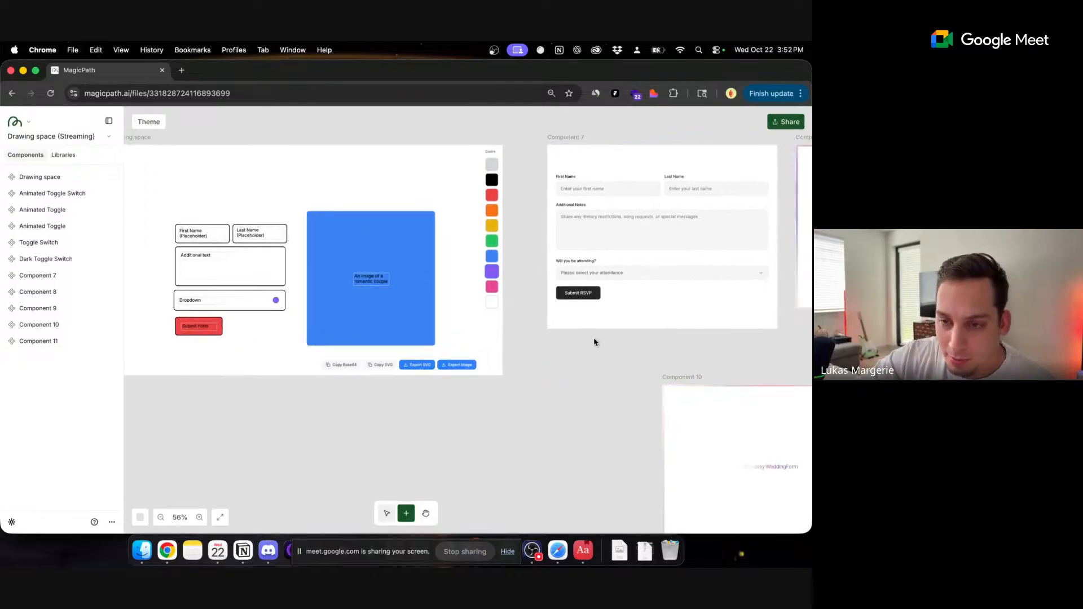
pyautogui.click(600, 309)
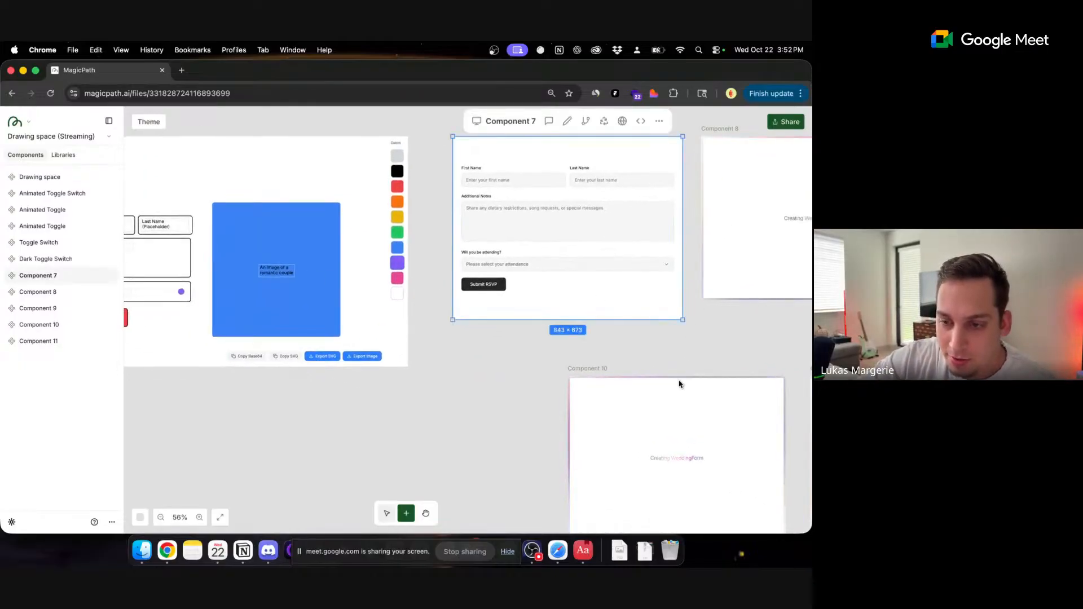
pyautogui.scroll(-5, 679, 382)
pyautogui.hscroll(3, 677, 344)
# - Move Component 8 further right to make room and resize Component 7 to the 1440 × 1024 desktop size
pyautogui.click(611, 331)
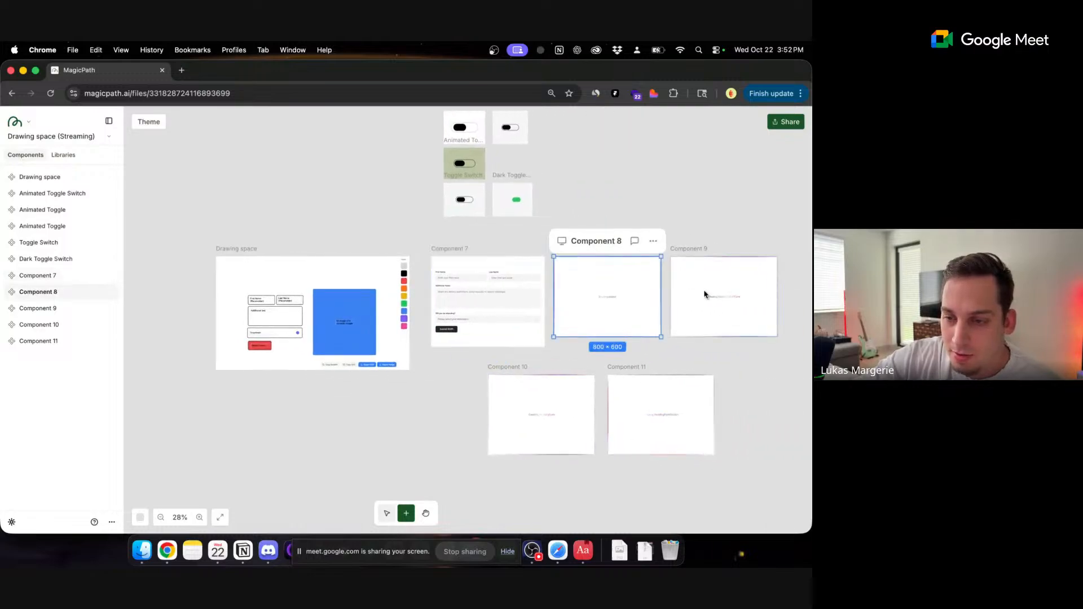
pyautogui.click(761, 293)
pyautogui.moveTo(603, 293); pyautogui.dragTo(687, 288)
pyautogui.click(497, 282)
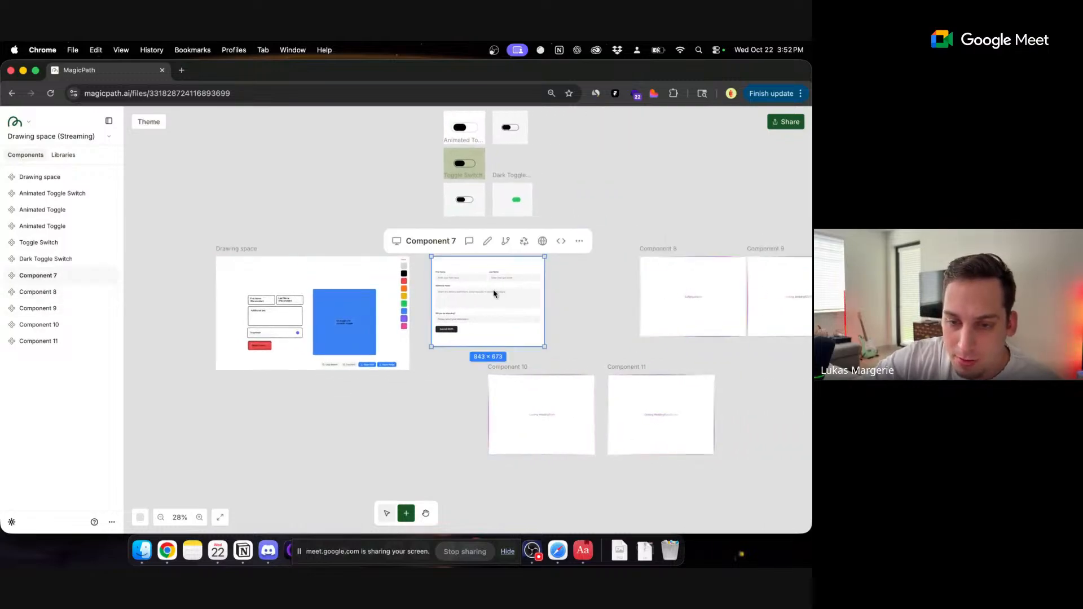
pyautogui.click(397, 241)
pyautogui.click(424, 293)
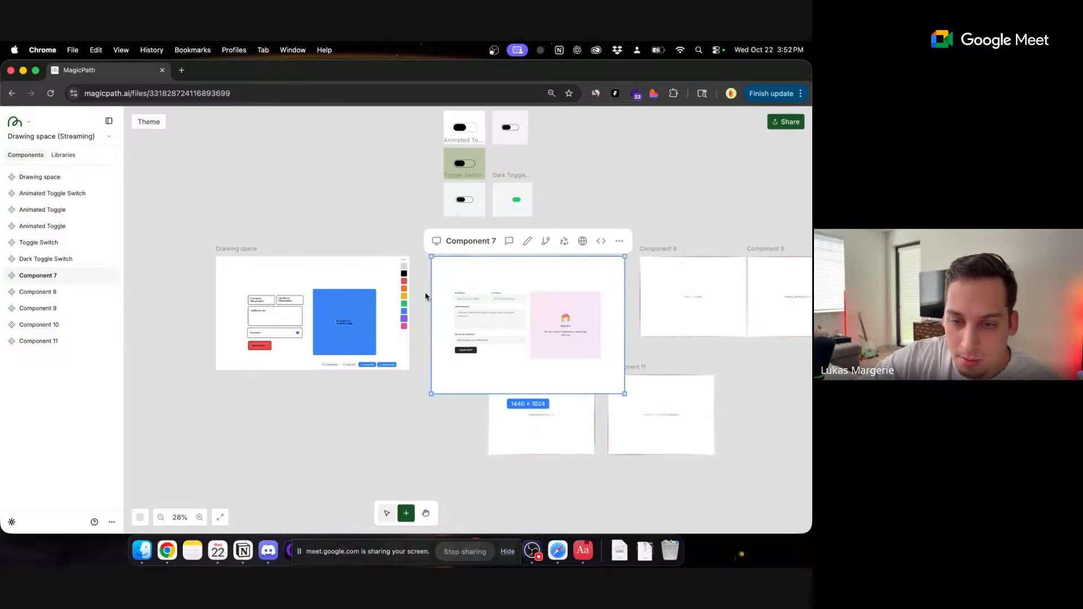
# - Move Components 10 and 11 down and apart below Component 7, and shift Component 9 right, away from Component 8
pyautogui.click(685, 363)
pyautogui.click(537, 433)
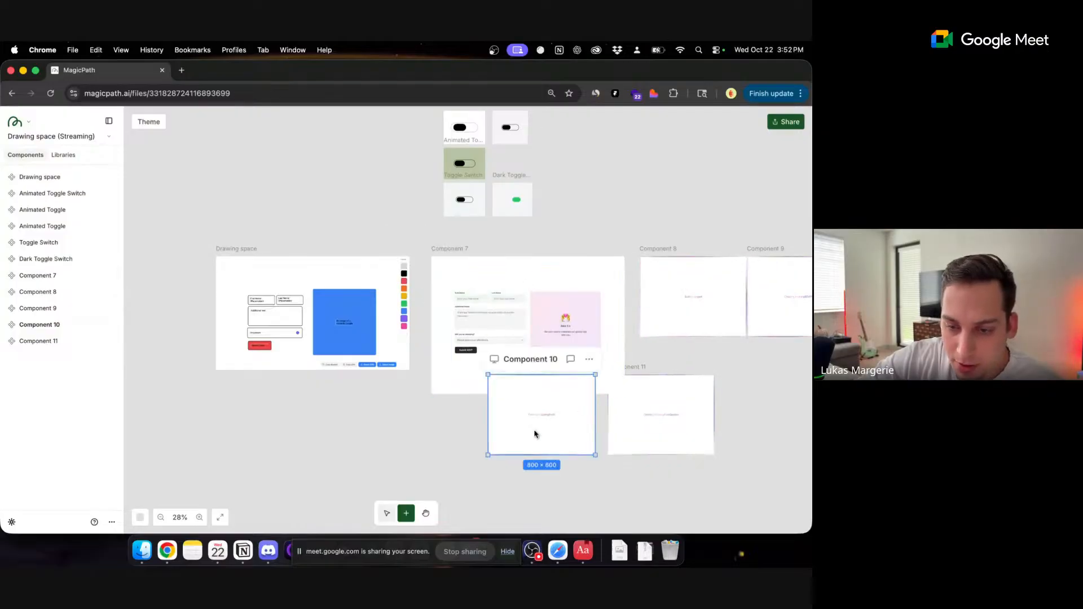
pyautogui.moveTo(537, 433); pyautogui.dragTo(471, 470)
pyautogui.moveTo(646, 432); pyautogui.dragTo(779, 472)
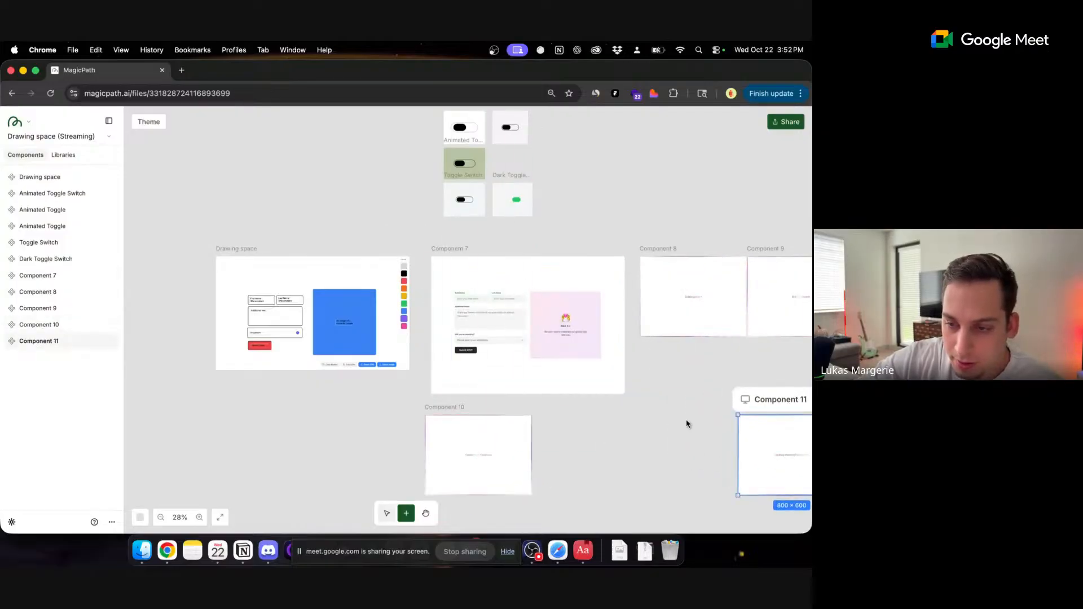
pyautogui.hscroll(3, 677, 412)
pyautogui.click(687, 278)
pyautogui.moveTo(687, 279); pyautogui.dragTo(770, 279)
# - Resize Component 8 to the 1440 × 1024 desktop size and place Component 9 directly beside it
pyautogui.click(602, 277)
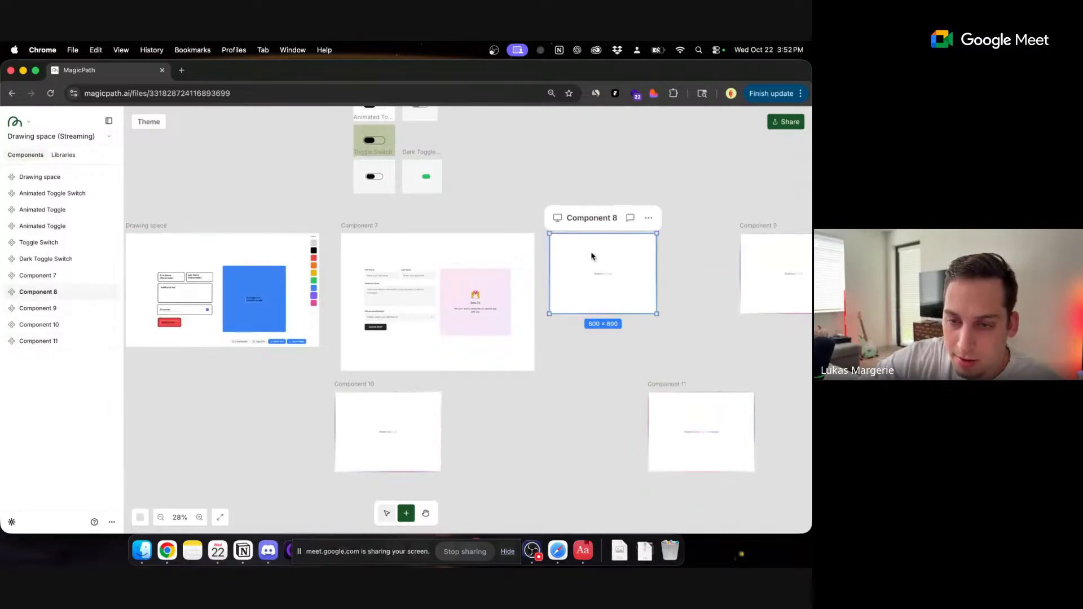
pyautogui.click(557, 218)
pyautogui.click(572, 269)
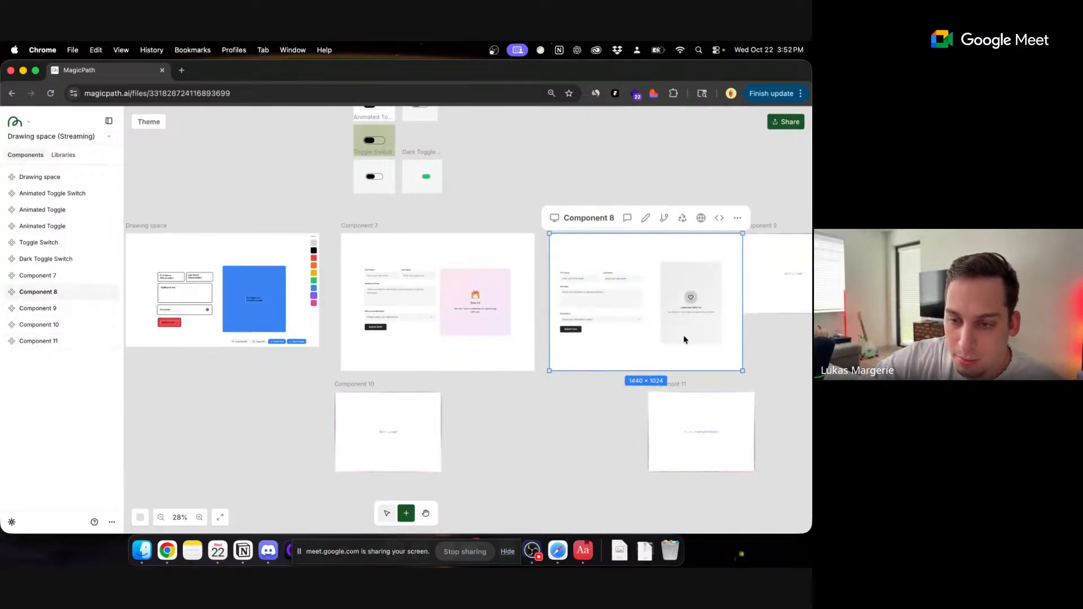
pyautogui.hscroll(1, 727, 181)
pyautogui.hscroll(3, 726, 182)
pyautogui.moveTo(646, 244)
pyautogui.mouseDown()
pyautogui.moveTo(713, 242)
pyautogui.moveTo(651, 244)
pyautogui.mouseUp()
pyautogui.scroll(5, 326, 198)
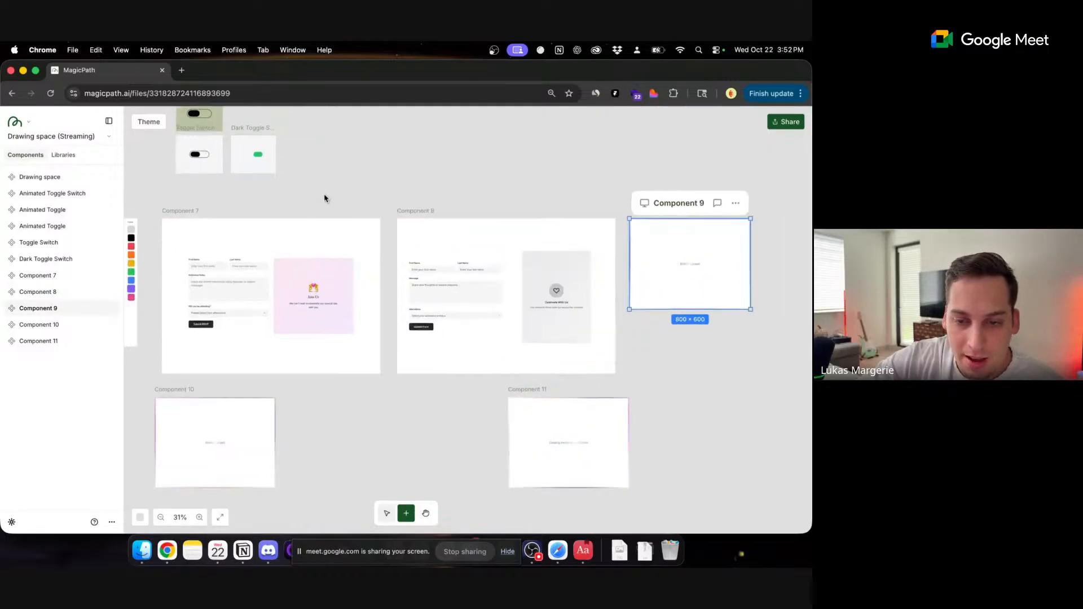
# - Resize Component 9 to the Browser size of 1440 × 1024
pyautogui.hscroll(3, 326, 199)
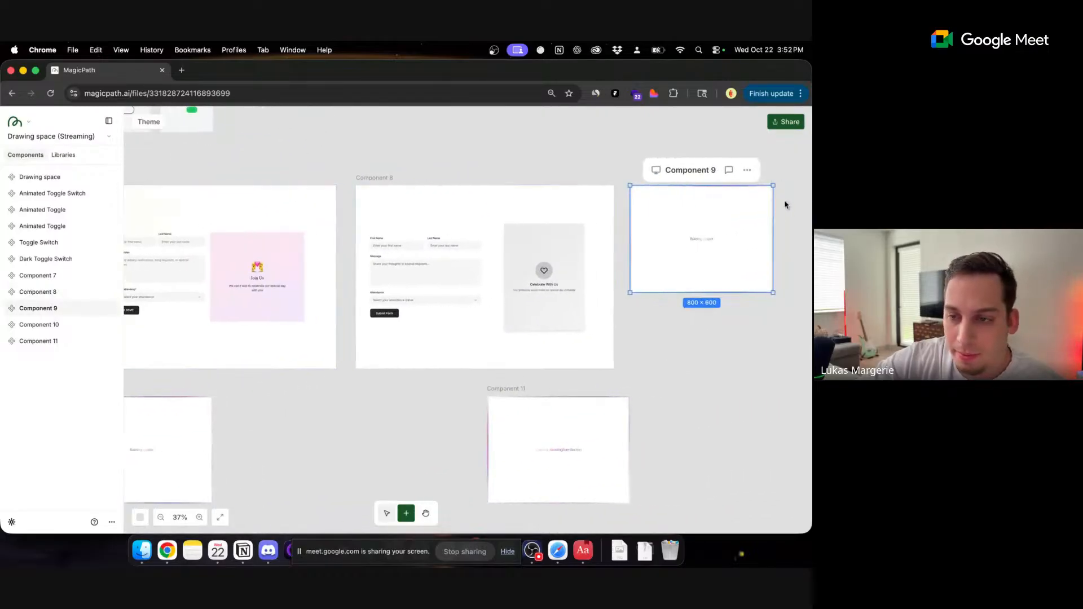
pyautogui.click(610, 170)
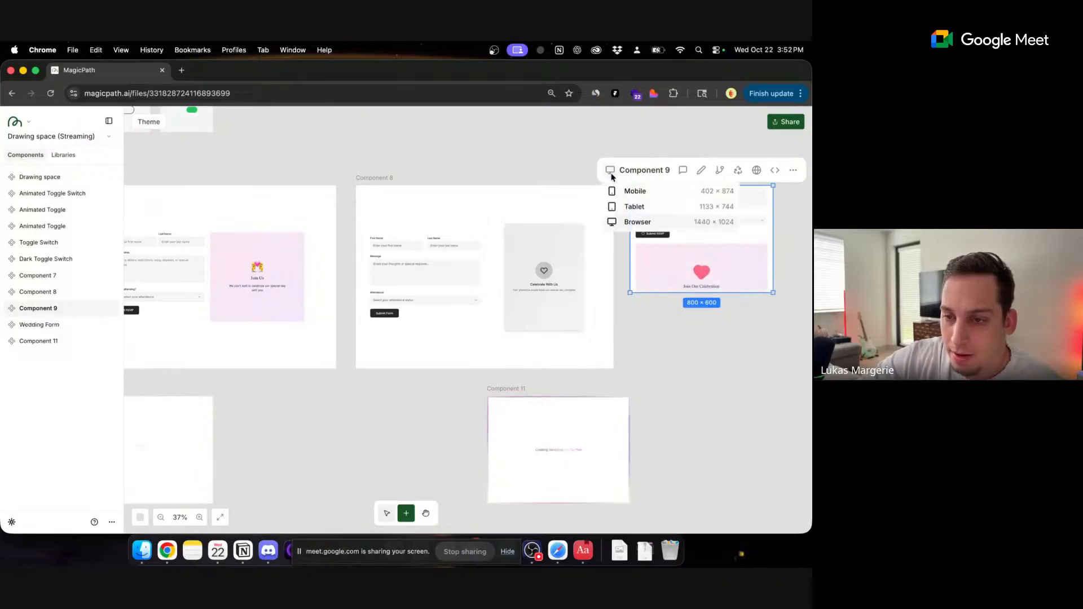
pyautogui.click(633, 221)
pyautogui.hscroll(3, 592, 161)
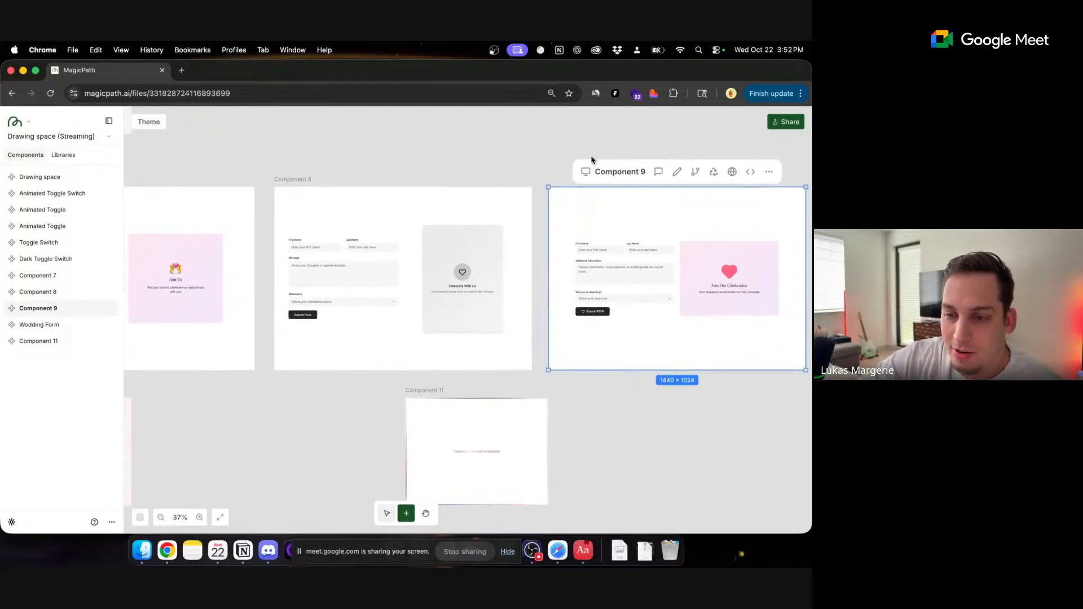
# - Resize the Wedding Form component to the 1440 × 1024 Browser size and move Component 11 left, close beside it
pyautogui.scroll(-5, 519, 159)
pyautogui.hscroll(-4, 457, 140)
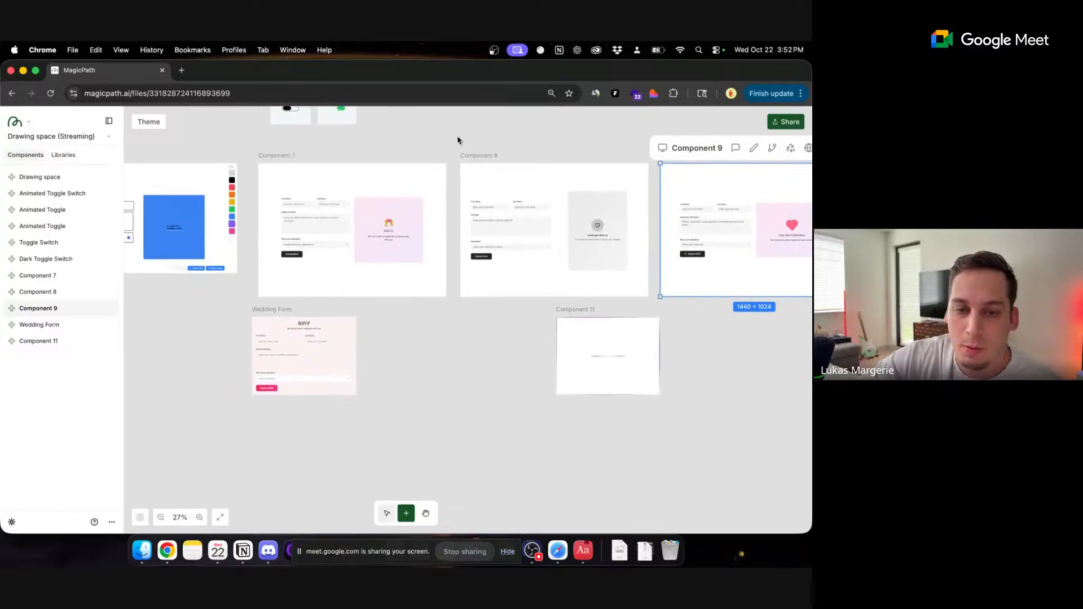
pyautogui.click(255, 307)
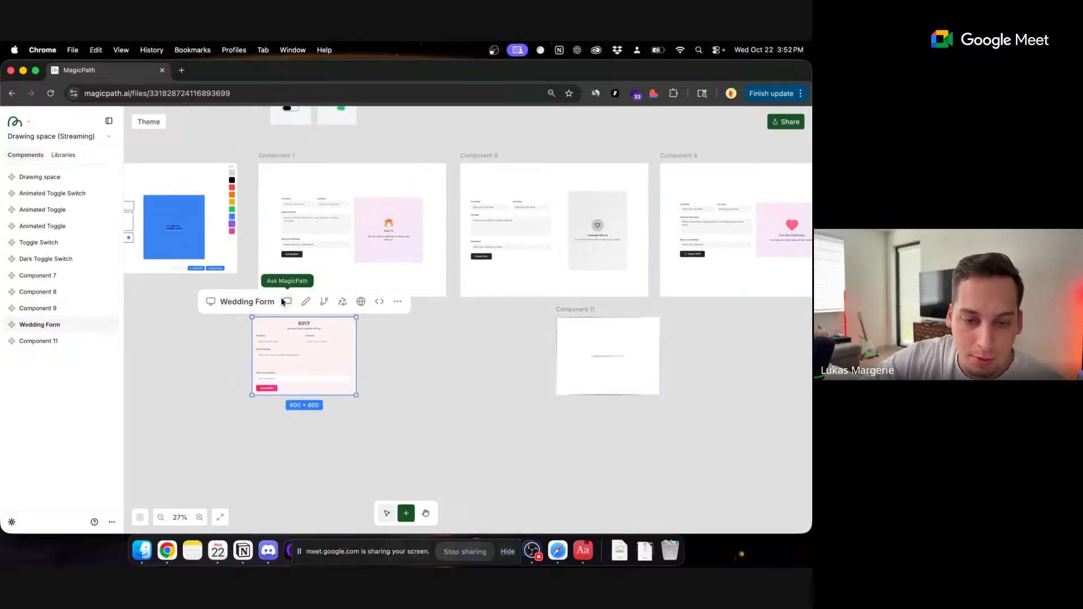
pyautogui.click(211, 304)
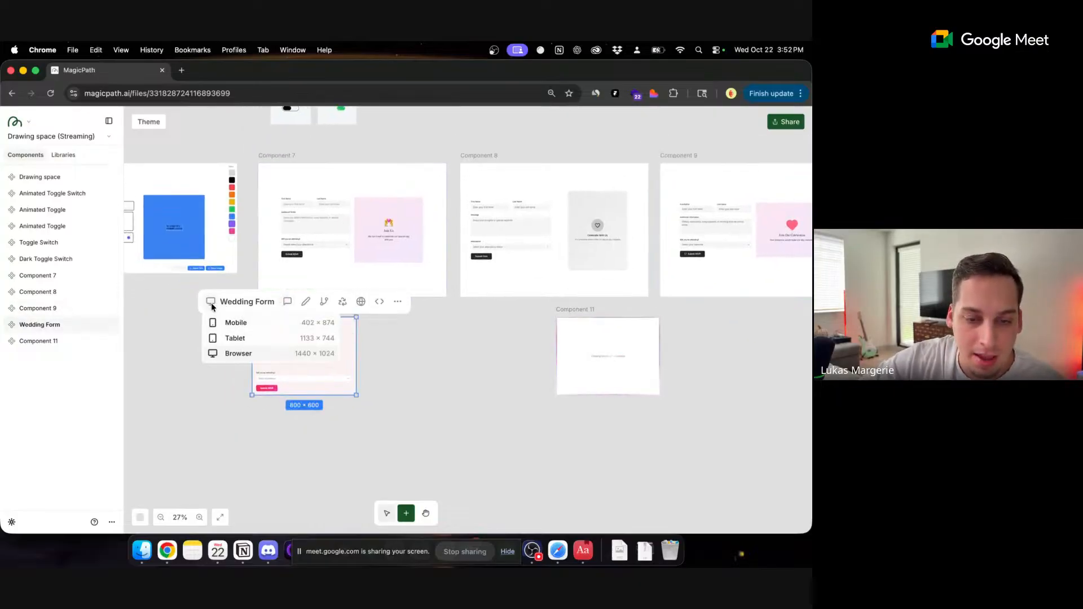
pyautogui.click(236, 354)
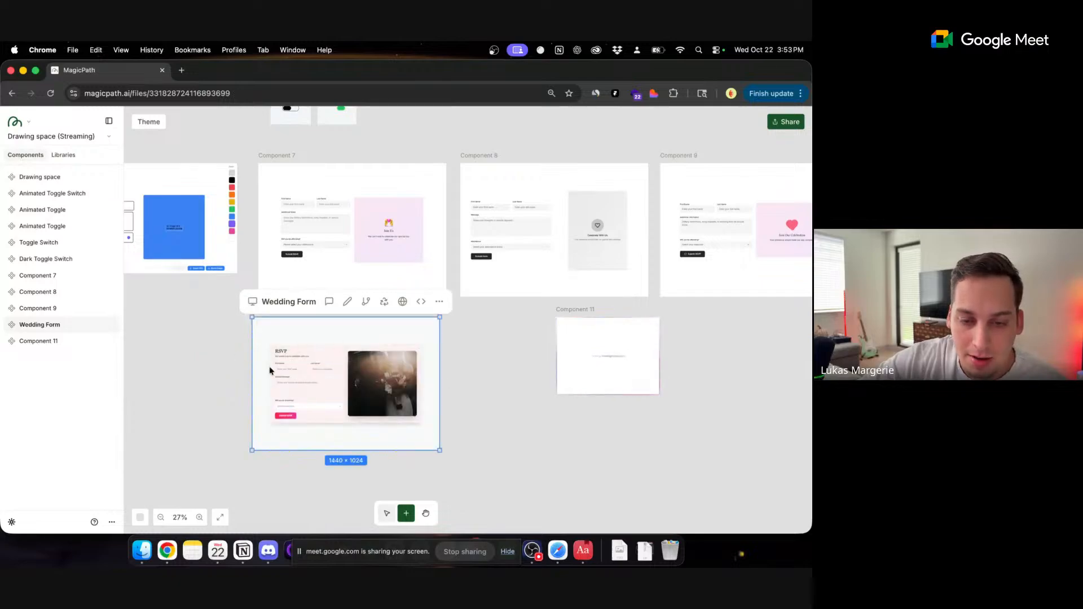
pyautogui.moveTo(560, 335); pyautogui.dragTo(469, 339)
# - Change the RSVP card's background in Wedding Form from the linear gradient to solid white (#ffffff) and save the edit
pyautogui.scroll(3, 450, 348)
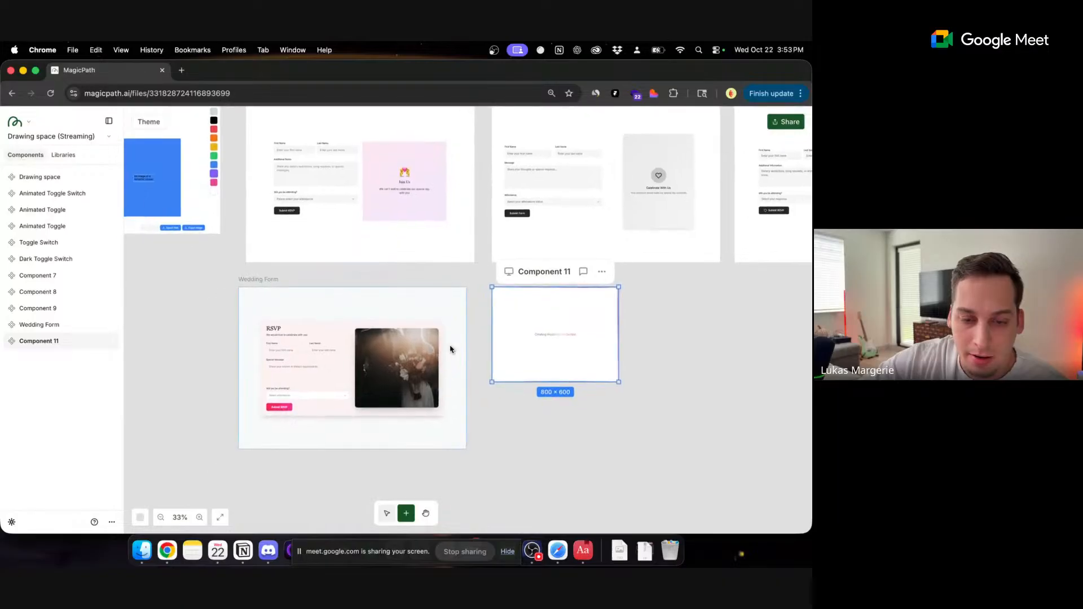
pyautogui.click(325, 327)
pyautogui.click(354, 272)
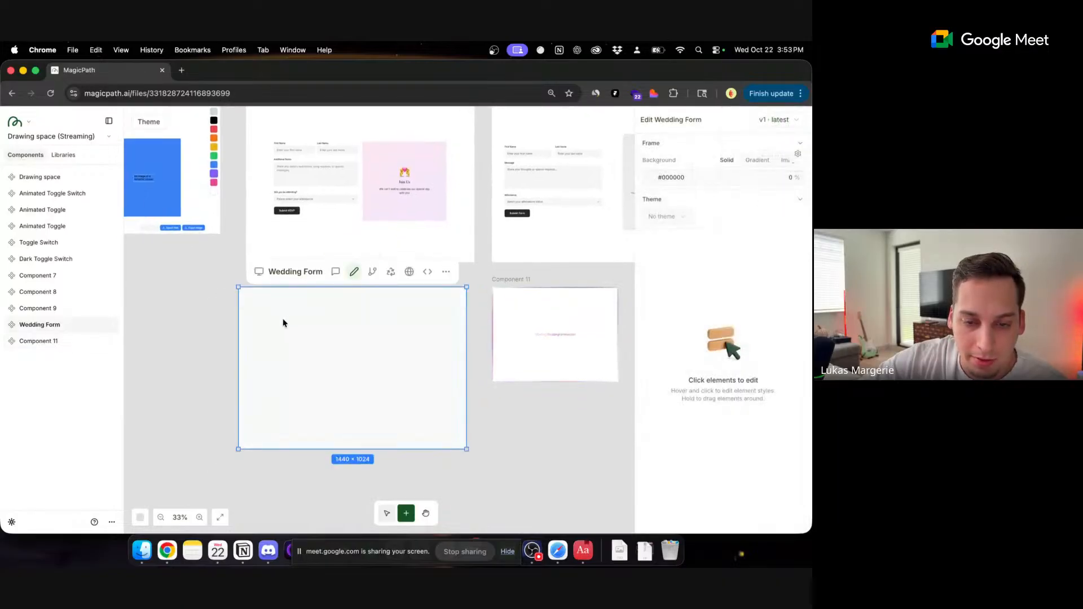
pyautogui.click(271, 327)
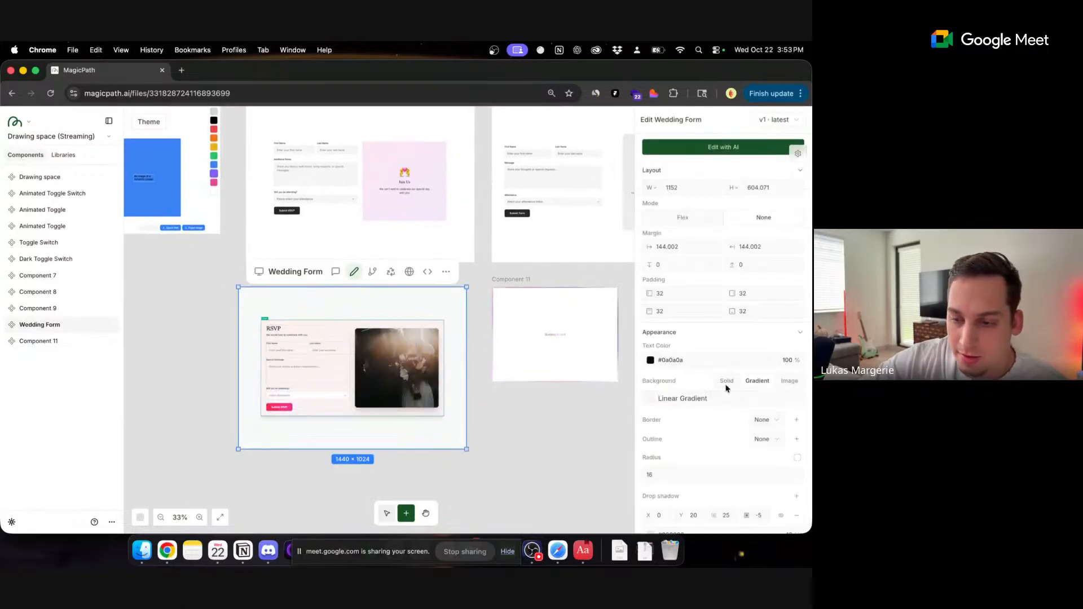
pyautogui.click(653, 399)
pyautogui.click(786, 443)
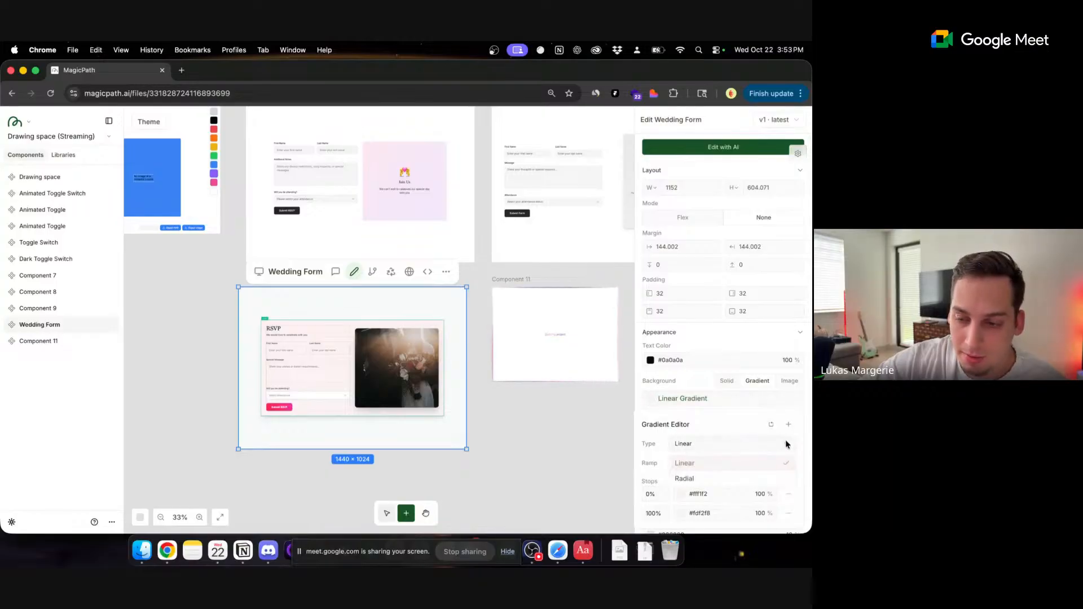
pyautogui.click(730, 381)
pyautogui.click(650, 419)
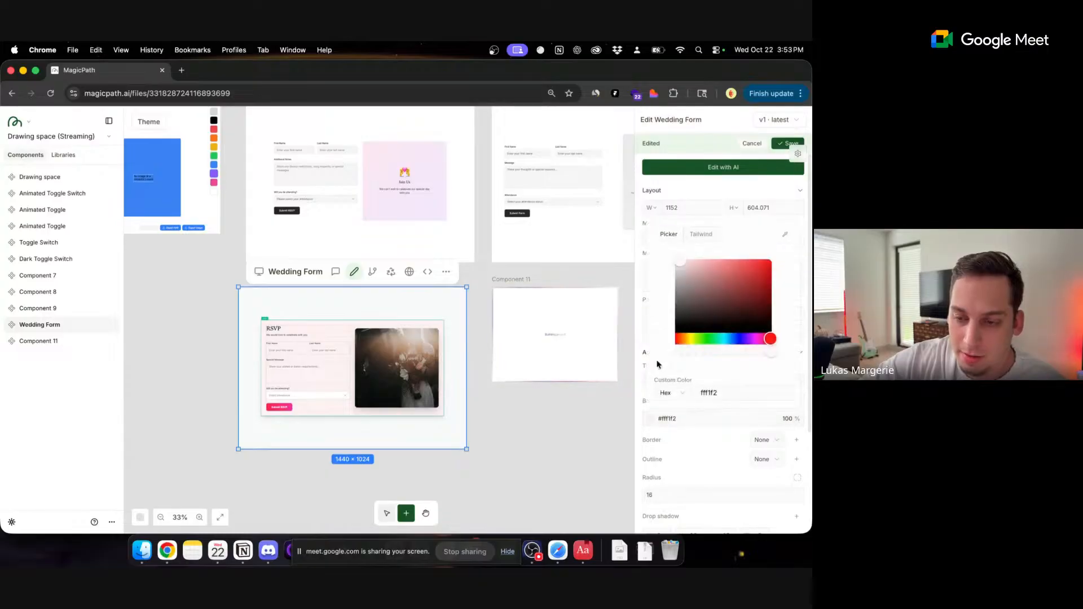
pyautogui.moveTo(681, 261)
pyautogui.mouseDown()
pyautogui.moveTo(684, 283)
pyautogui.moveTo(675, 262)
pyautogui.mouseUp()
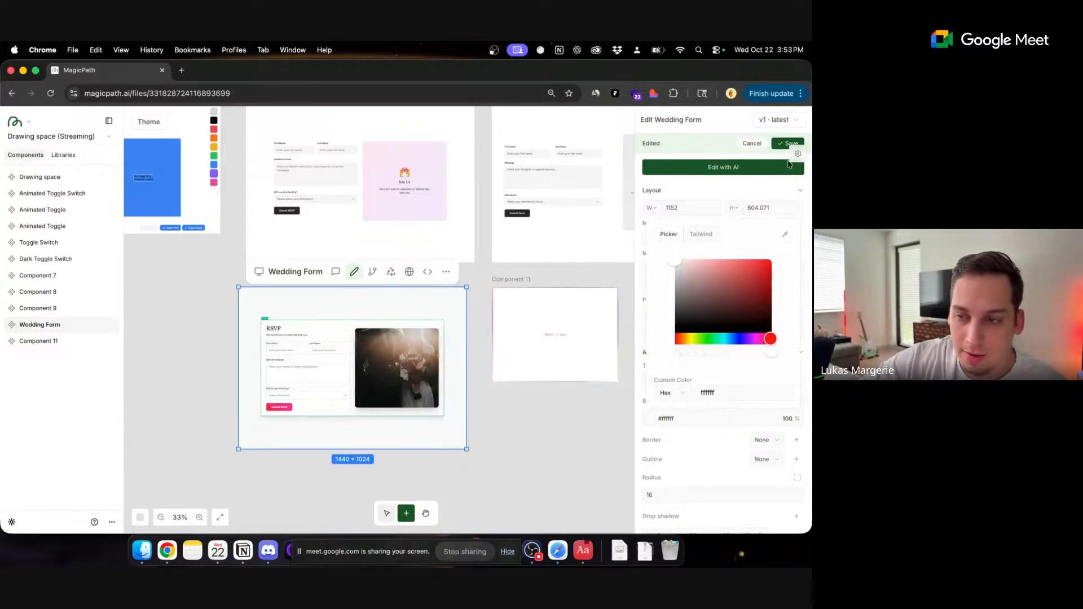
pyautogui.click(781, 146)
pyautogui.click(781, 146)
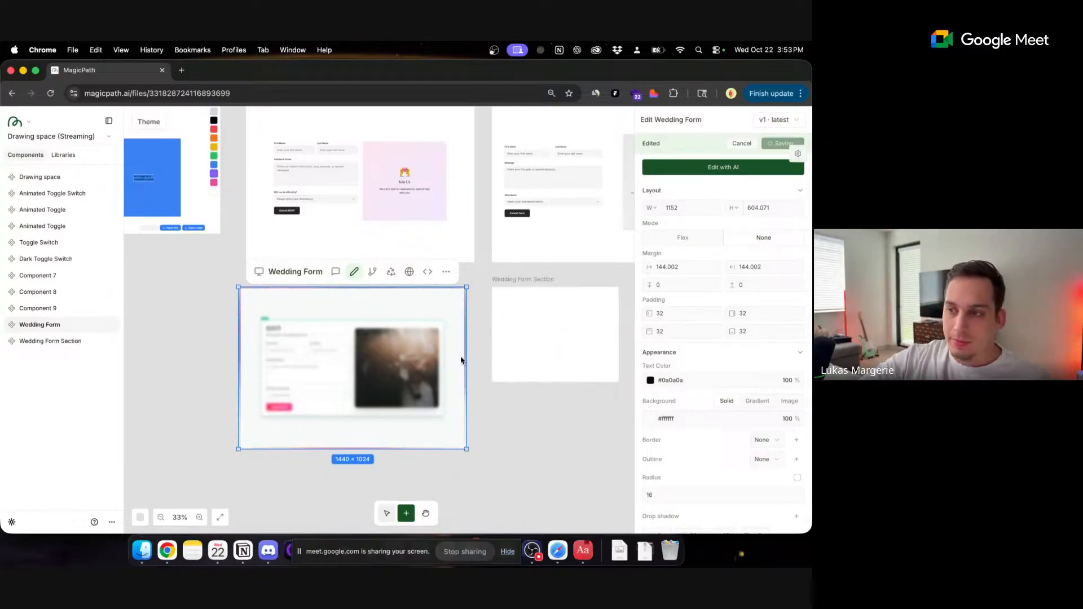
# - Resize the Wedding Form Section component to the 1440 × 1024 Browser size
pyautogui.hscroll(3, 474, 353)
pyautogui.scroll(2, 474, 353)
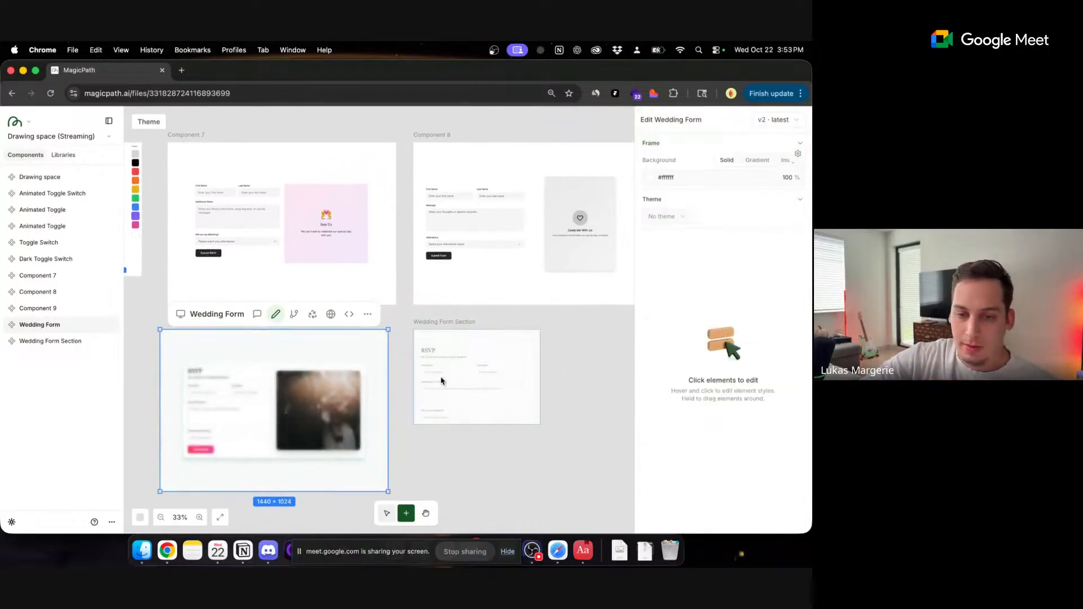
pyautogui.click(442, 380)
pyautogui.click(369, 314)
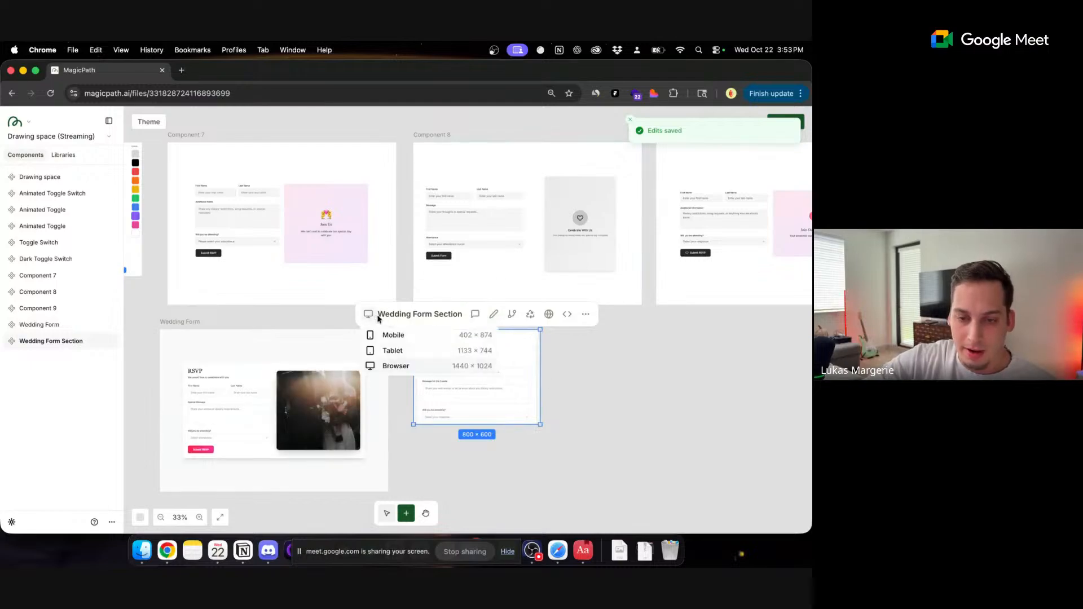
pyautogui.click(402, 367)
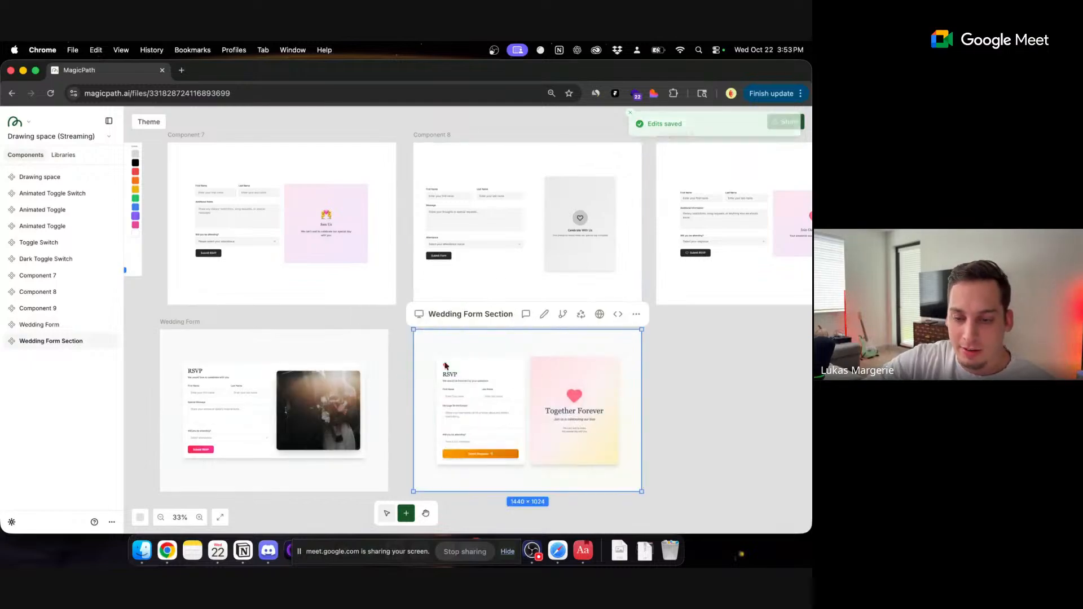
# - Open Wedding Form Section for editing and select the gradient "Together Forever" card beside the RSVP form
pyautogui.scroll(-1, 401, 397)
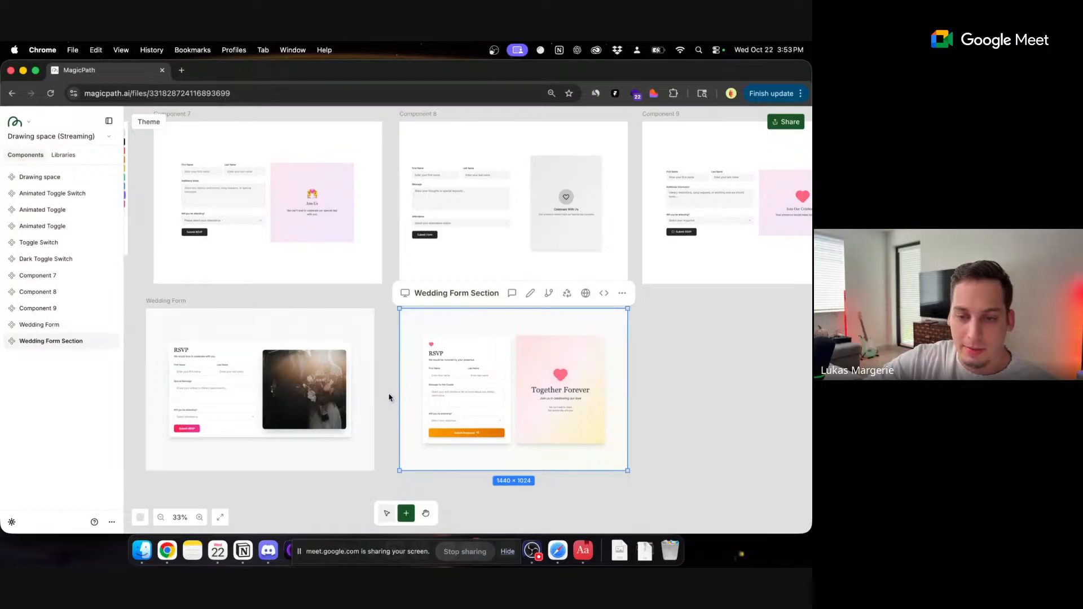
pyautogui.hscroll(-5, 389, 397)
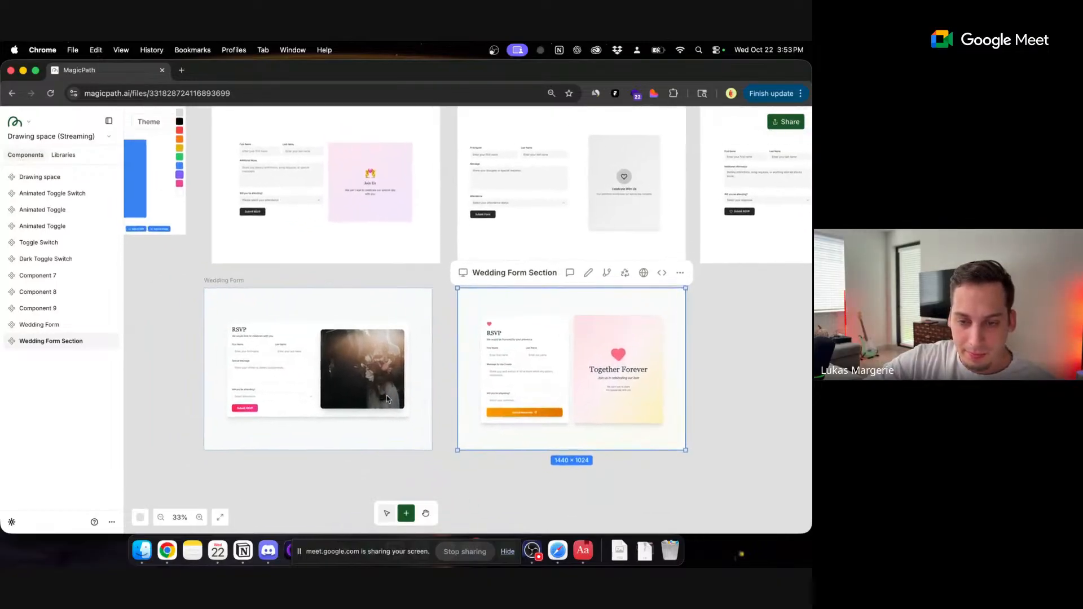
pyautogui.hscroll(2, 387, 397)
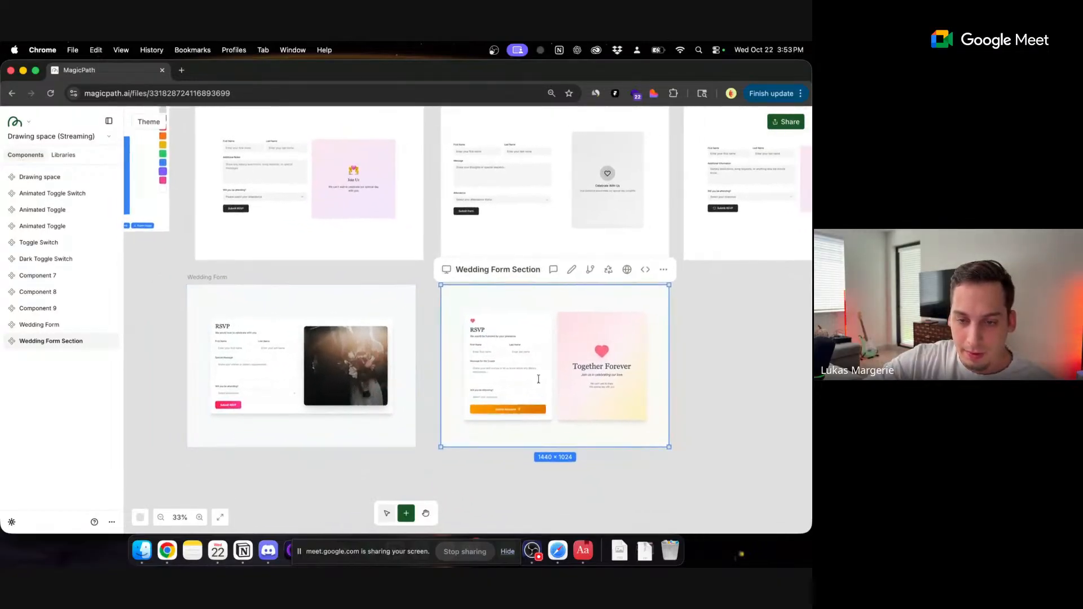
pyautogui.click(571, 269)
pyautogui.click(566, 342)
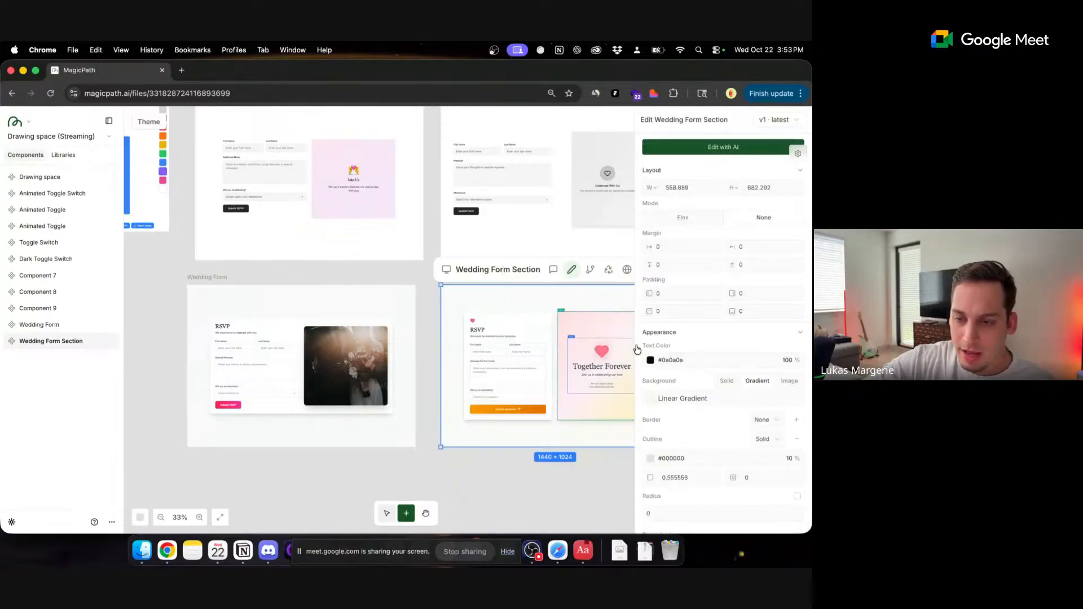
# - Set the background type of the Together Forever card to image and open Midjourney's Explore page in a new tab
pyautogui.click(789, 382)
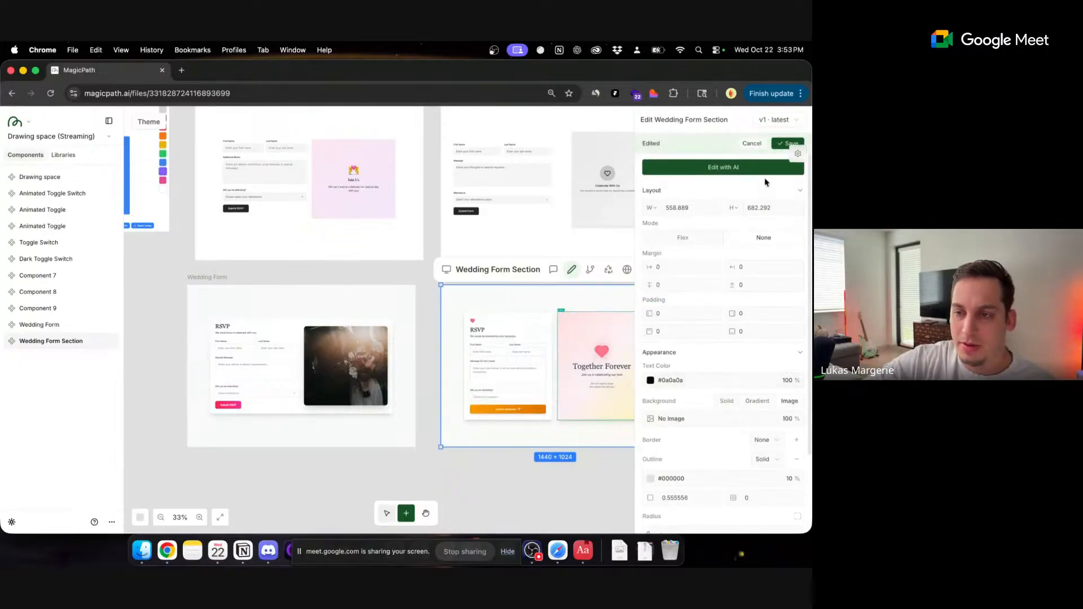
pyautogui.click(181, 72)
pyautogui.write('midjourney.com/jobs/97712a91-4f07-4739-a521-d967087d1342?index=0')
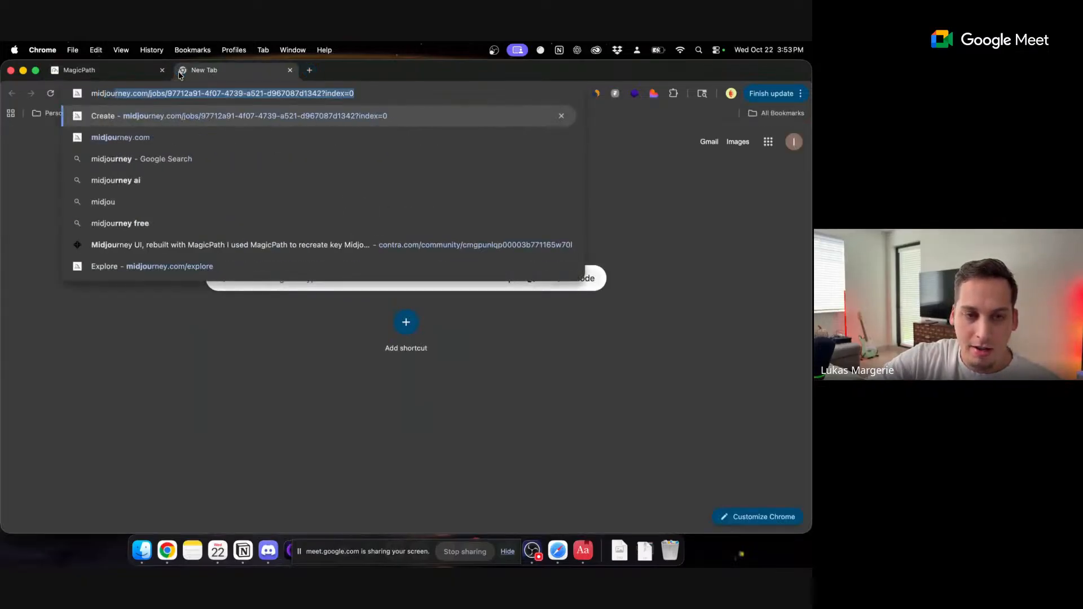
pyautogui.press('Return')
pyautogui.click(66, 167)
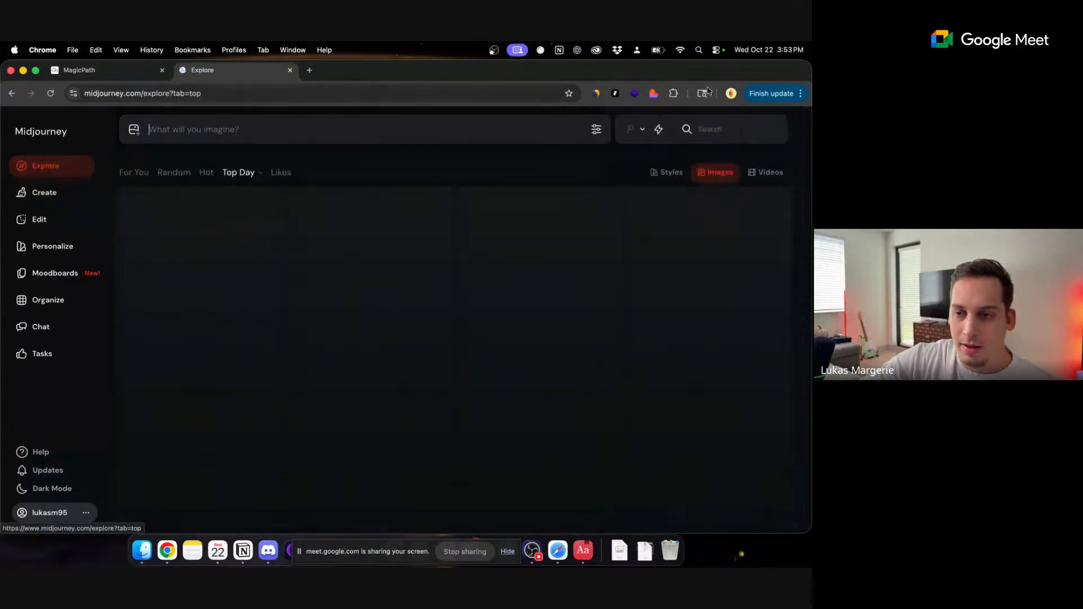
# - Search Midjourney for "wedding couple", dismiss the Office Hours notice and open the green watercolor illustration of the bride and groom
pyautogui.click(714, 128)
pyautogui.write('r')
pyautogui.press('BackSpace')
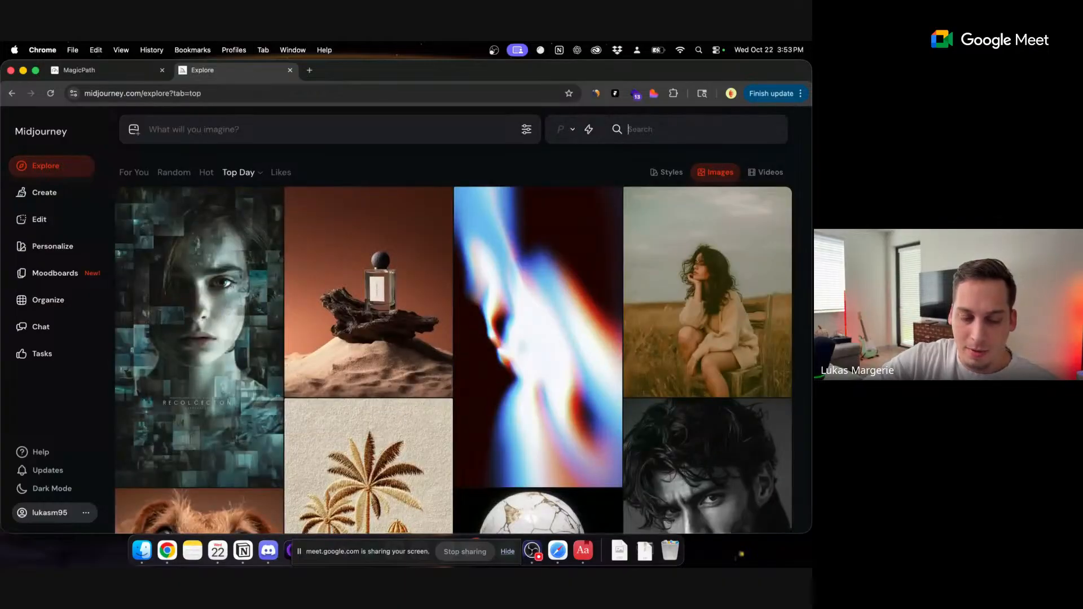
pyautogui.write('wedding couple')
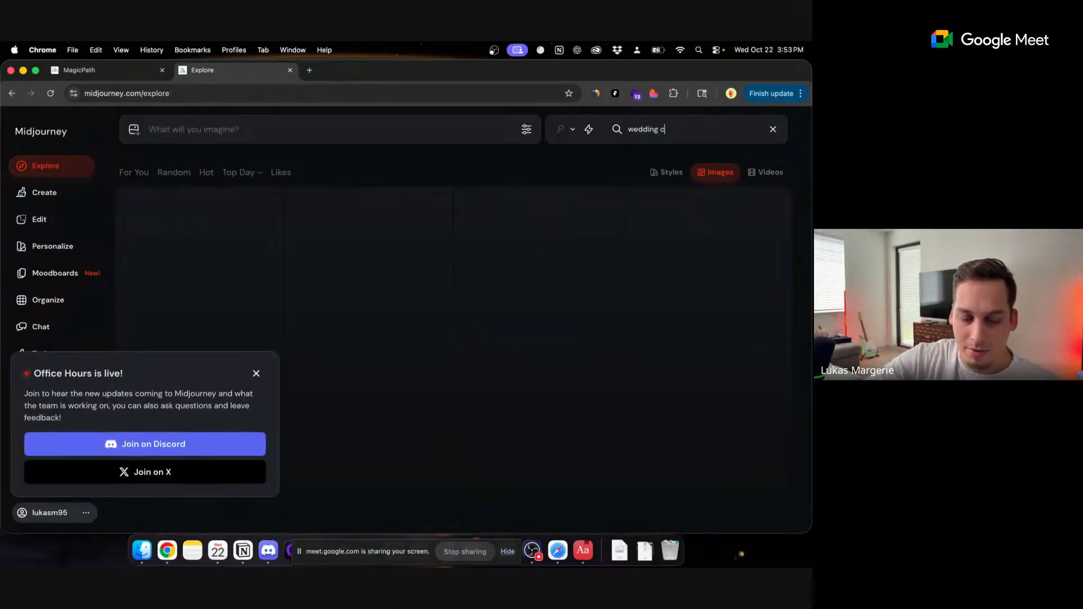
pyautogui.click(256, 373)
pyautogui.scroll(-5, 422, 352)
pyautogui.scroll(-10, 422, 352)
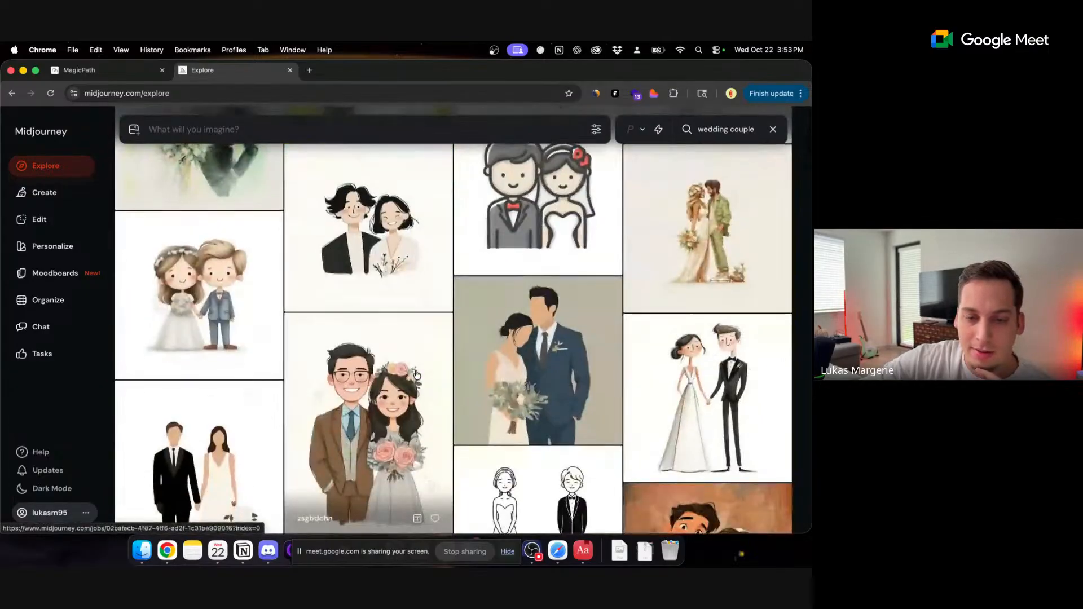
pyautogui.scroll(-3, 417, 374)
pyautogui.scroll(5, 339, 350)
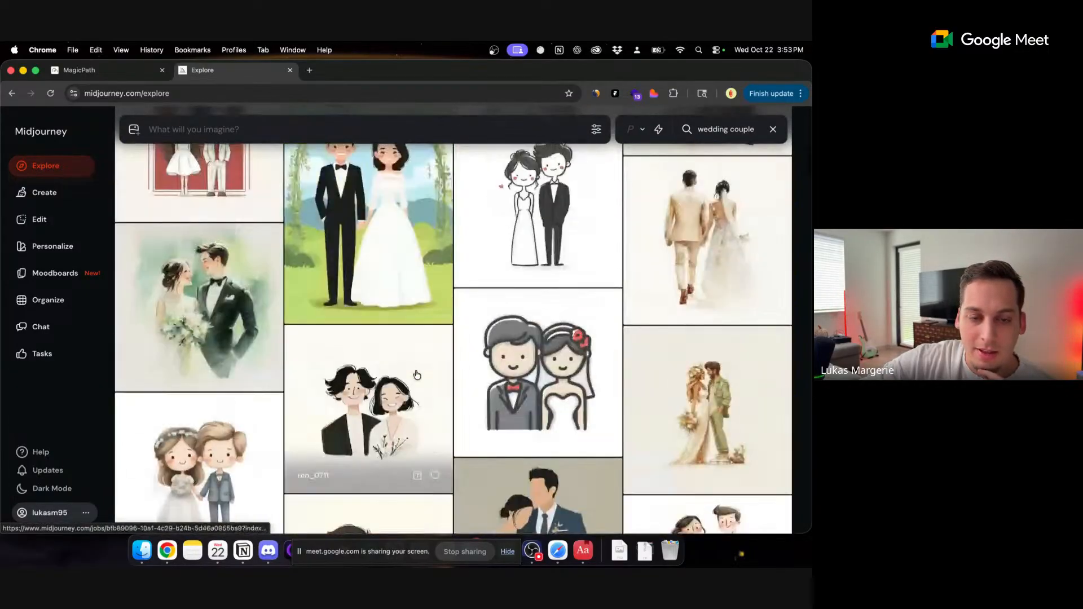
pyautogui.click(242, 370)
pyautogui.rightClick(340, 330)
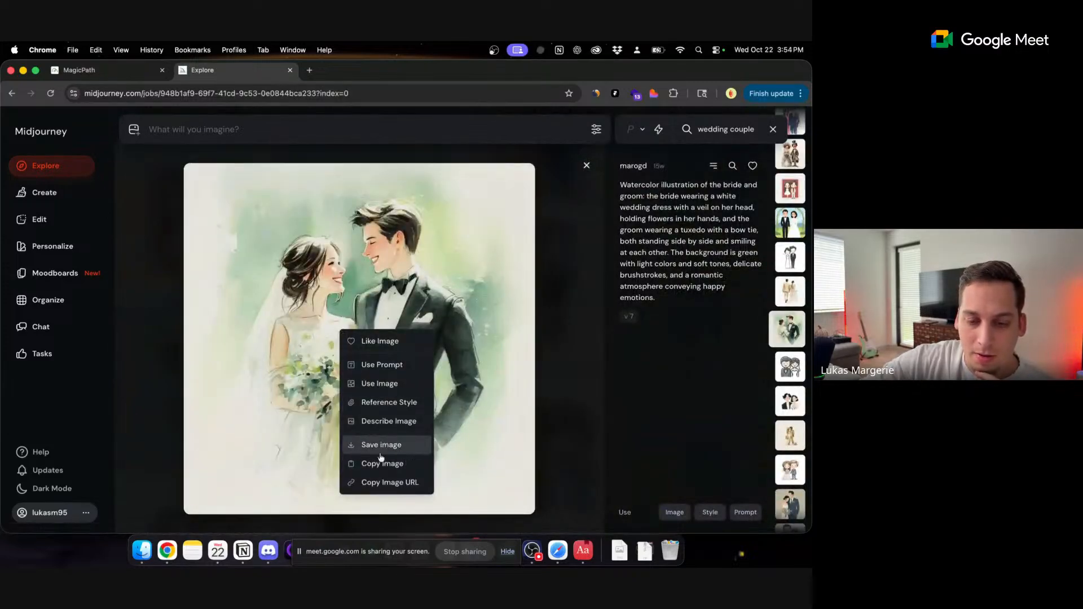
pyautogui.click(375, 477)
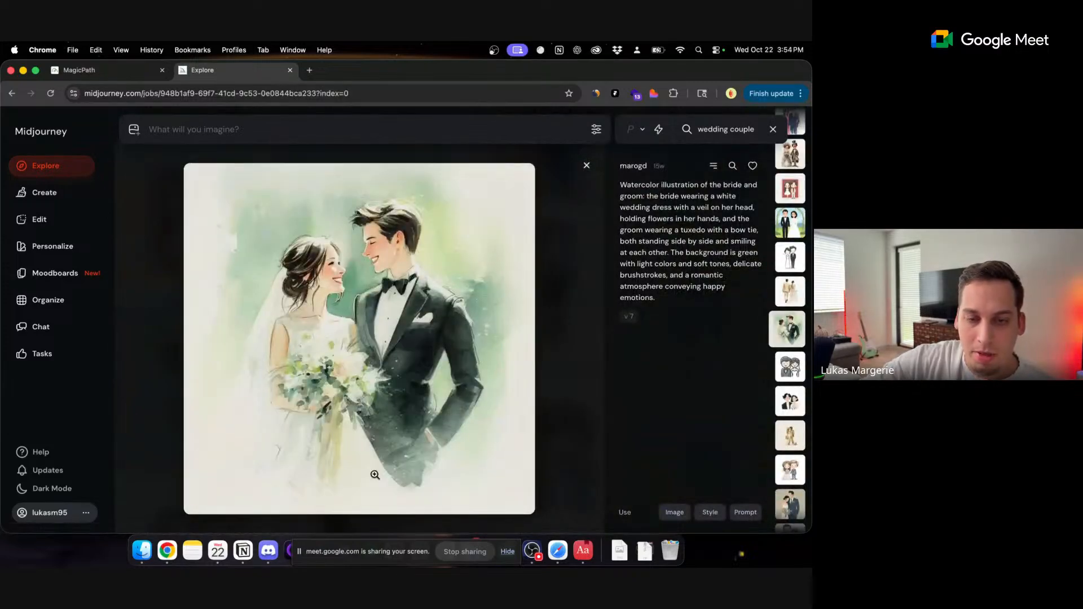
pyautogui.click(309, 71)
pyautogui.click(418, 70)
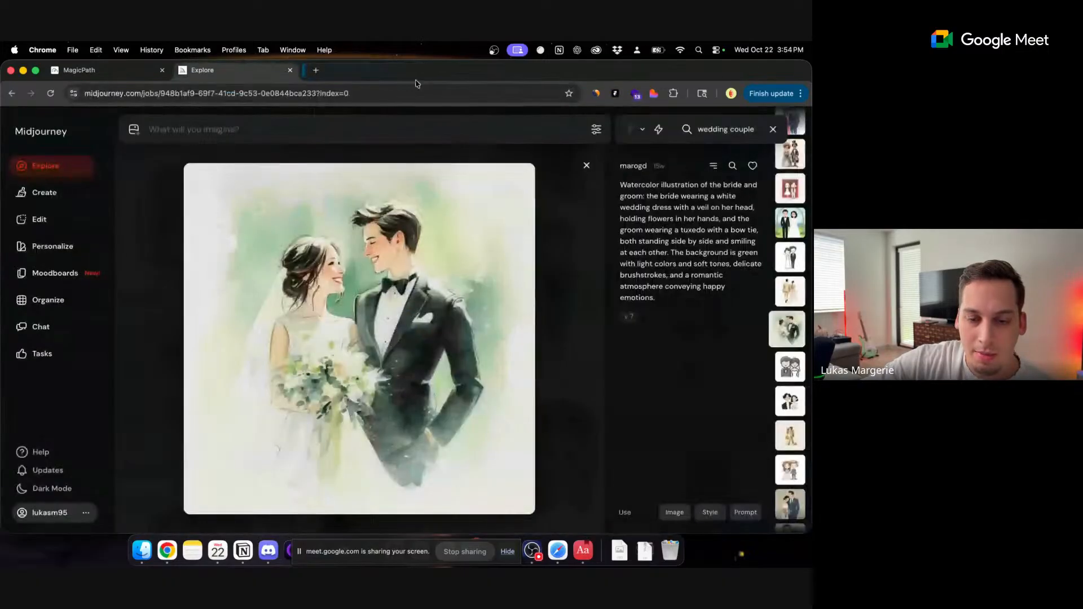
# - Save the watercolor bride and groom image to the computer and return to the MagicPath file
pyautogui.rightClick(380, 316)
pyautogui.click(416, 435)
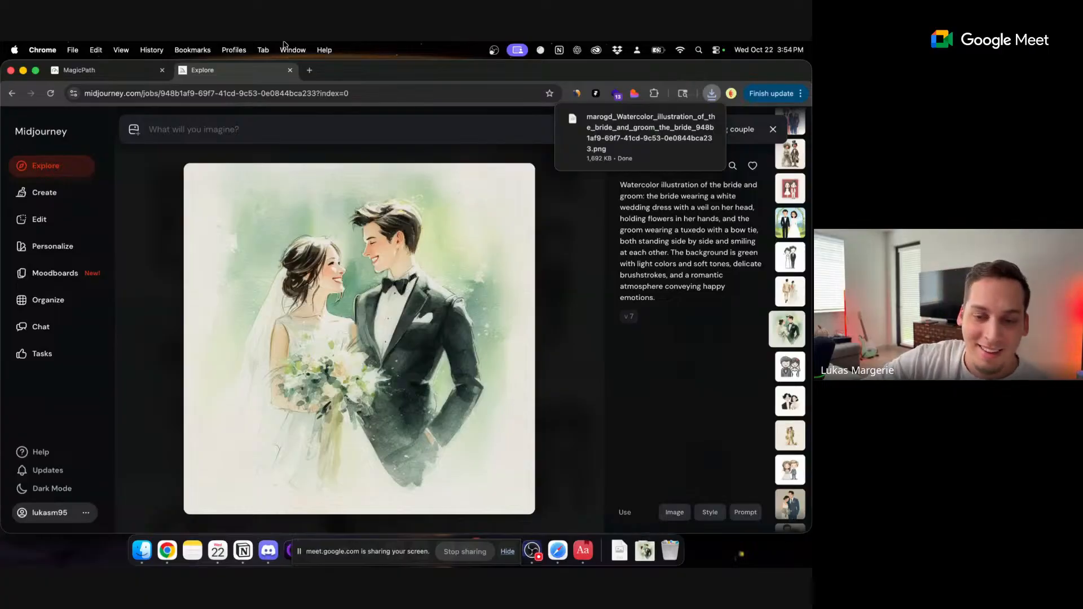
pyautogui.click(129, 77)
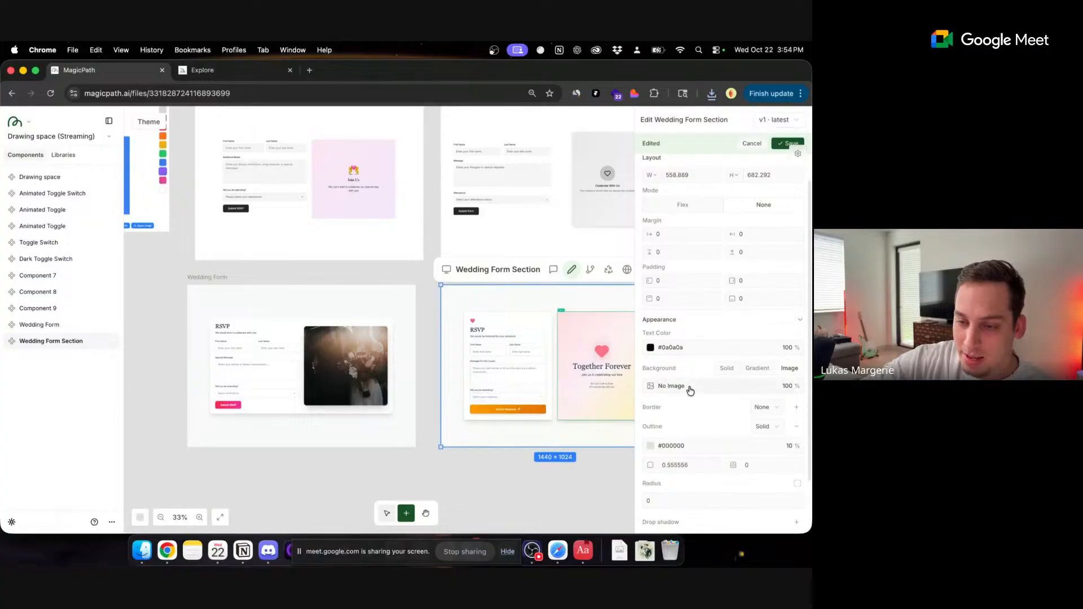
# - Upload the downloaded watercolor PNG as the background image of the Together Forever card
pyautogui.click(690, 387)
pyautogui.click(704, 448)
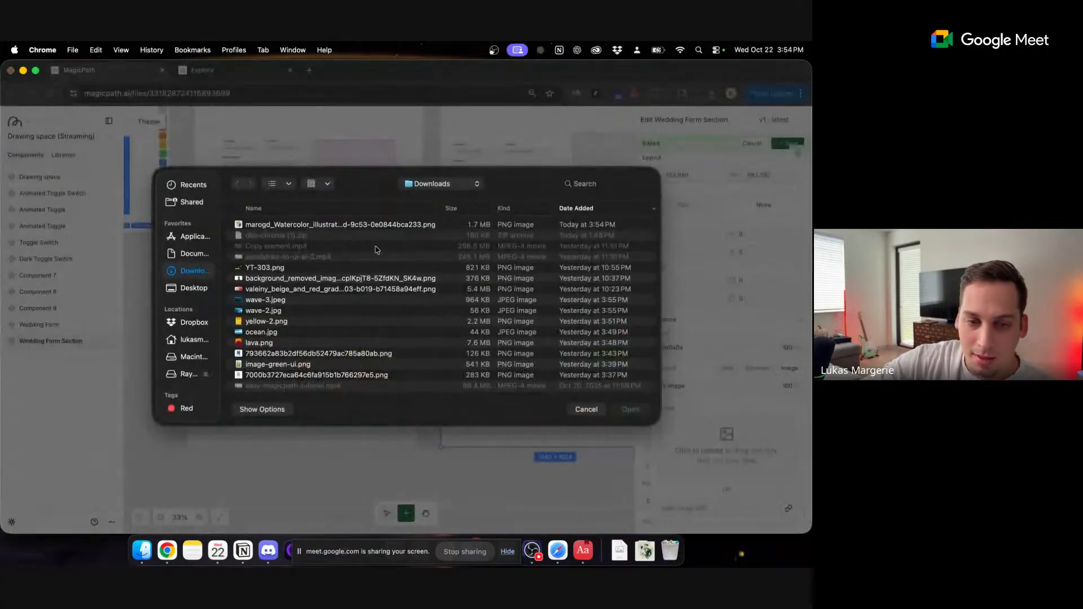
pyautogui.click(356, 225)
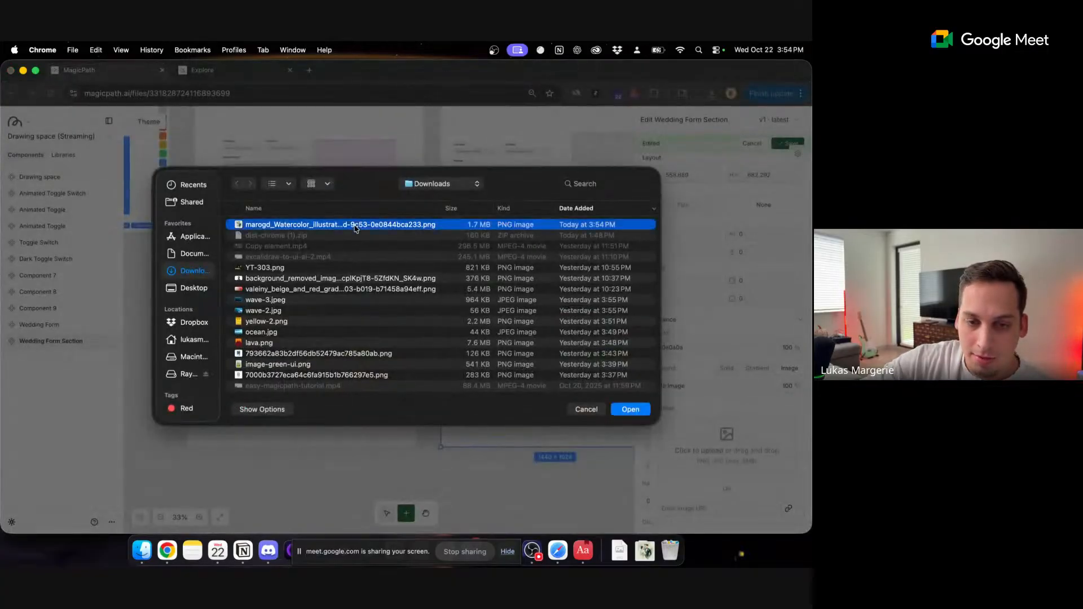
pyautogui.click(618, 408)
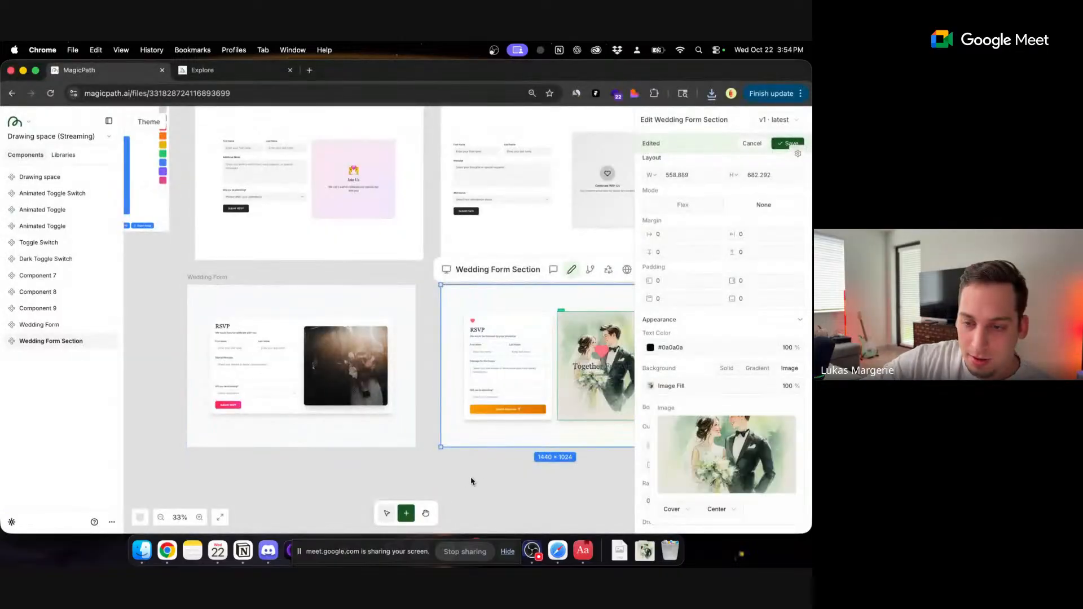
# - Delete the block with the heart and Together Forever text over the couple image, and save the edits
pyautogui.hscroll(2, 476, 480)
pyautogui.hscroll(3, 480, 482)
pyautogui.scroll(5, 576, 313)
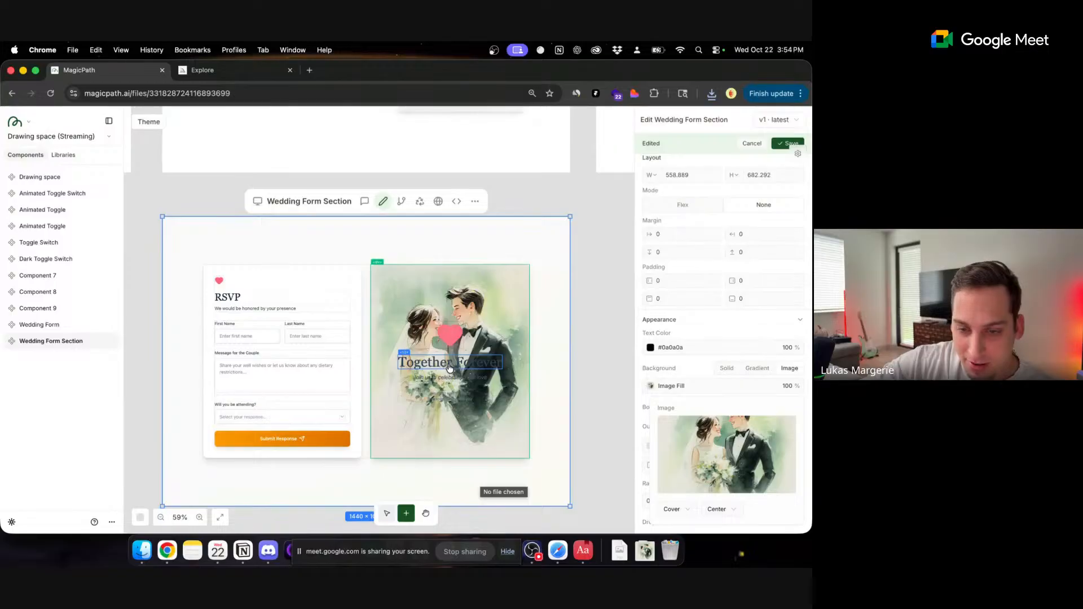
pyautogui.click(402, 374)
pyautogui.scroll(-3, 693, 458)
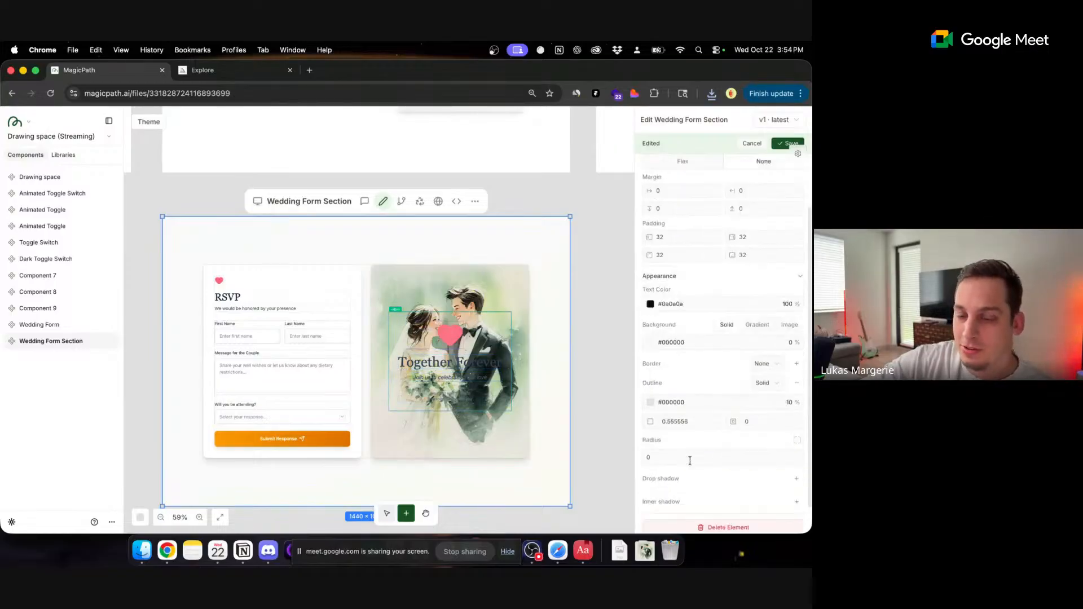
pyautogui.click(699, 506)
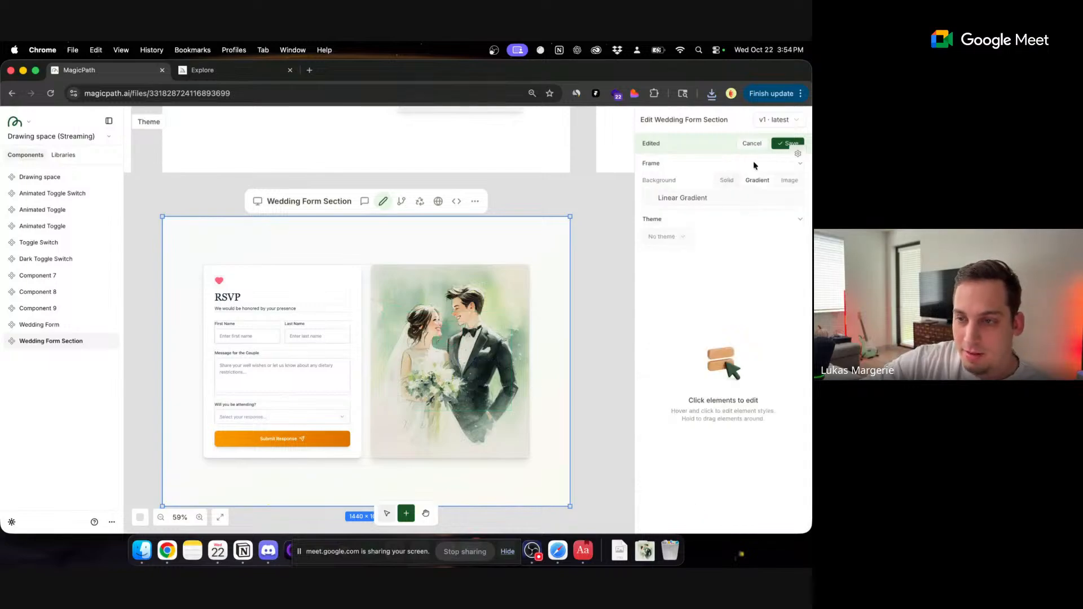
pyautogui.click(781, 144)
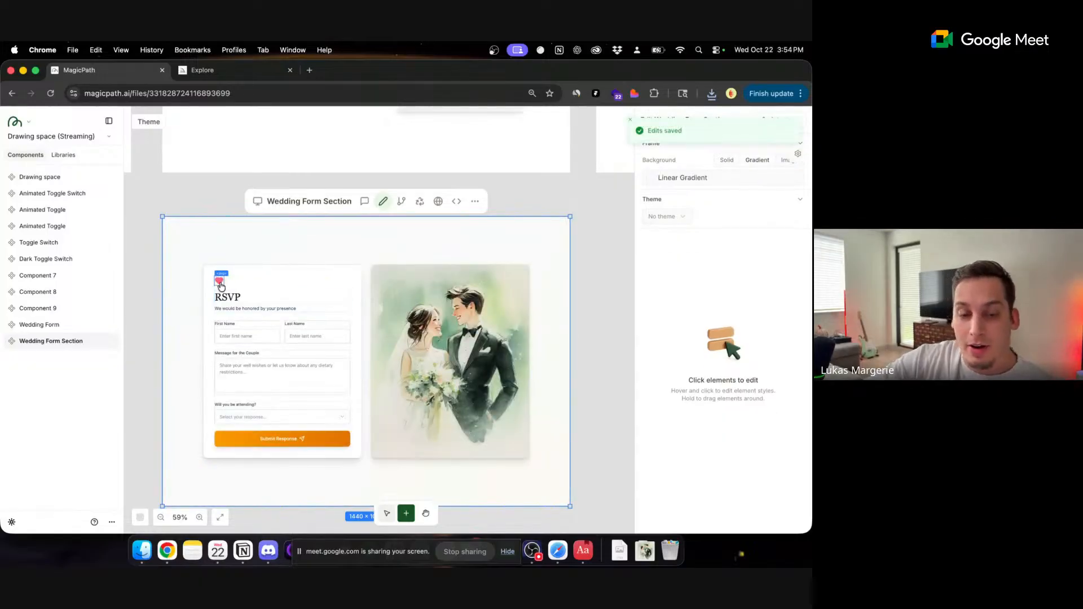
# - Change the Submit Response button's gradient to a solid fill, with the pink #ff637f sampled from the heart icon
pyautogui.click(233, 440)
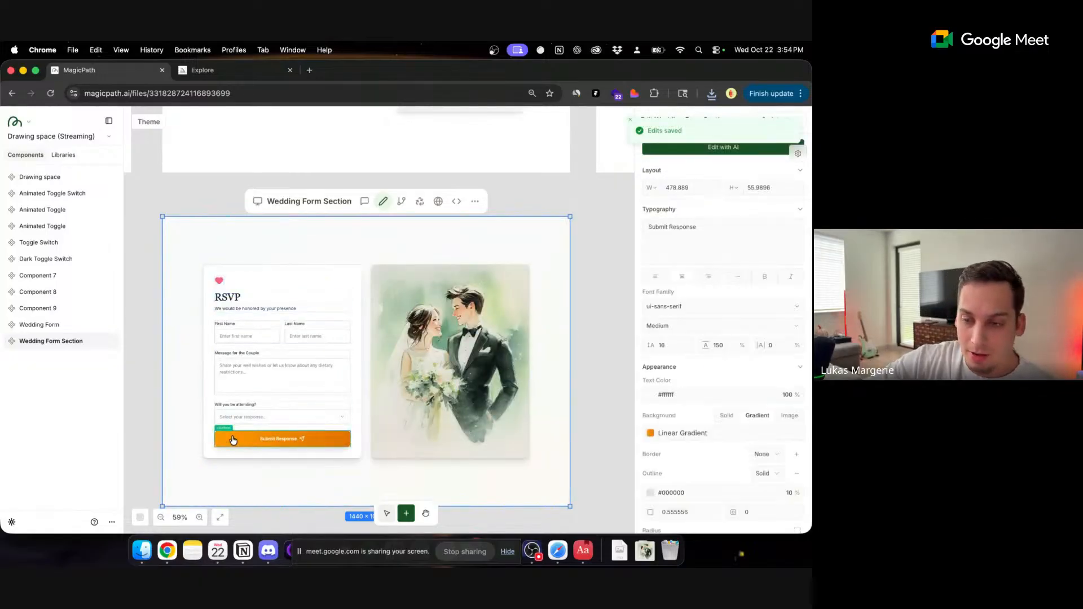
pyautogui.click(726, 417)
pyautogui.click(651, 455)
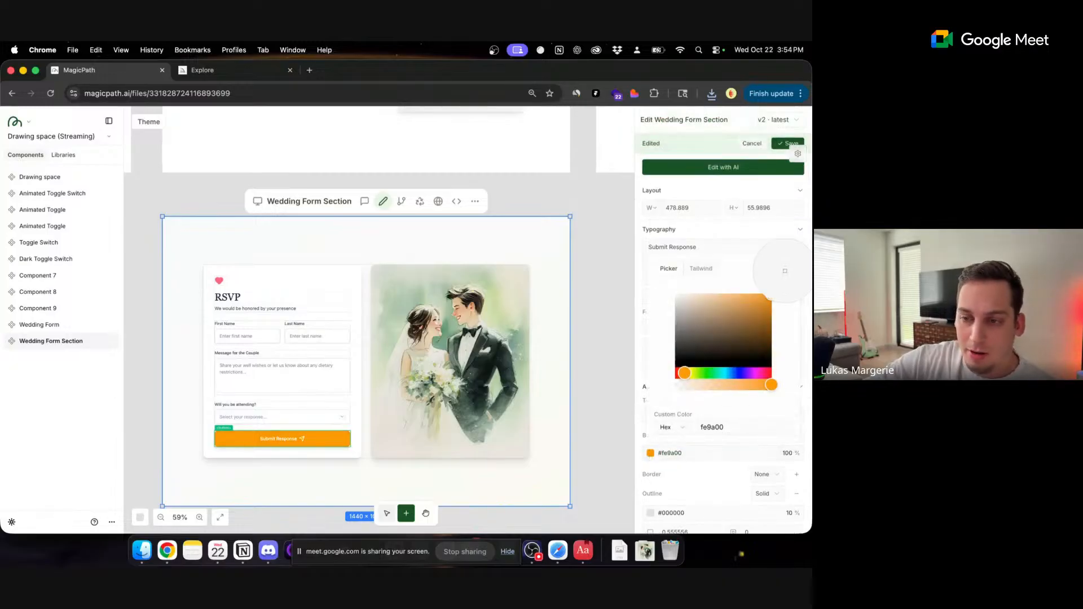
pyautogui.click(785, 271)
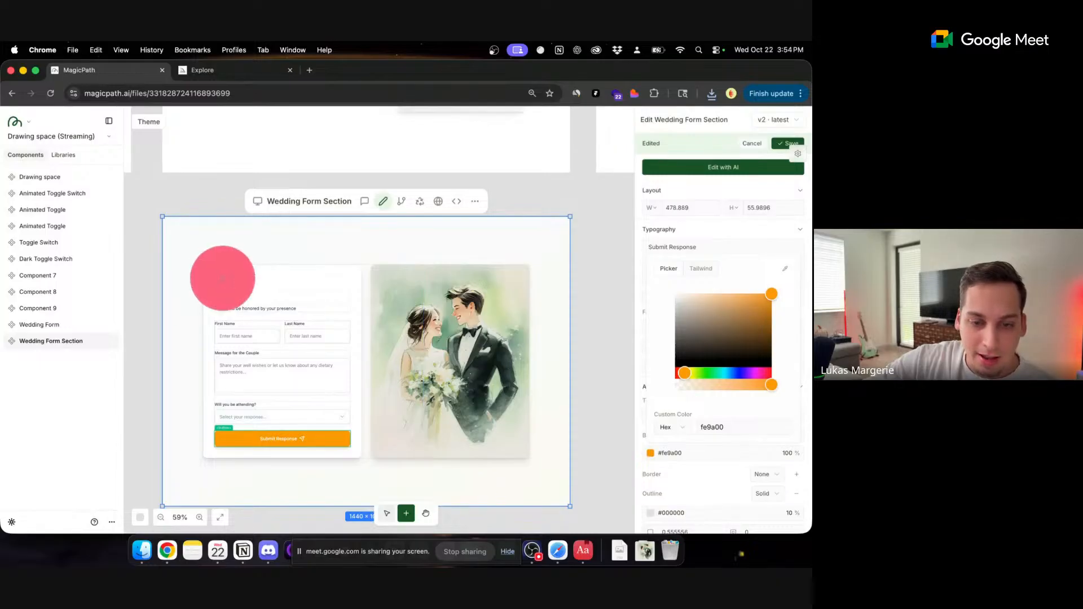
pyautogui.click(223, 278)
pyautogui.click(781, 146)
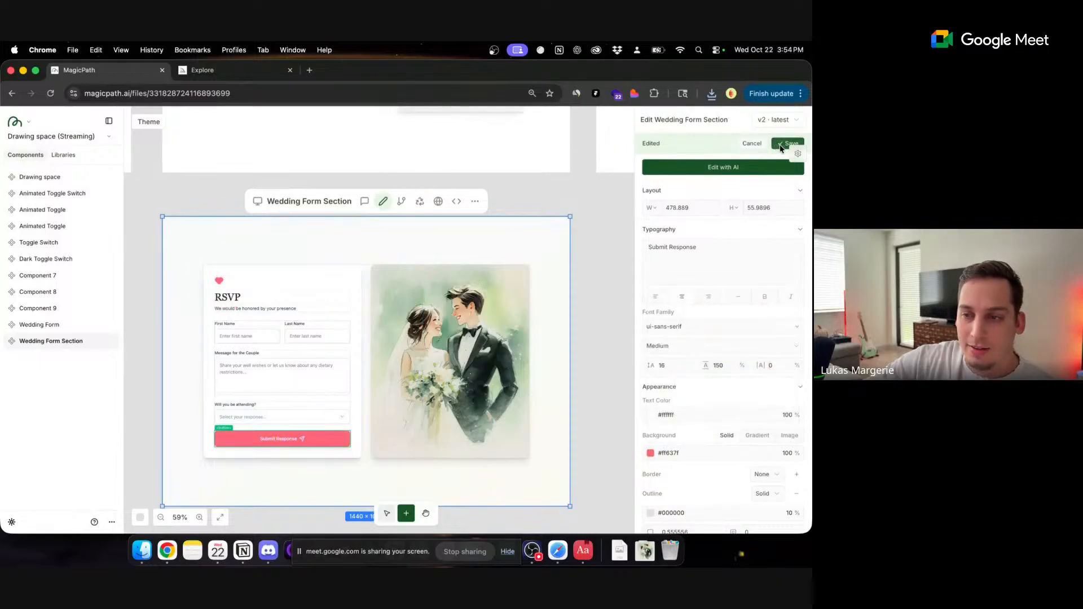
# - Set the Submit Response button's background color to black #000000 and save the edits
pyautogui.click(650, 453)
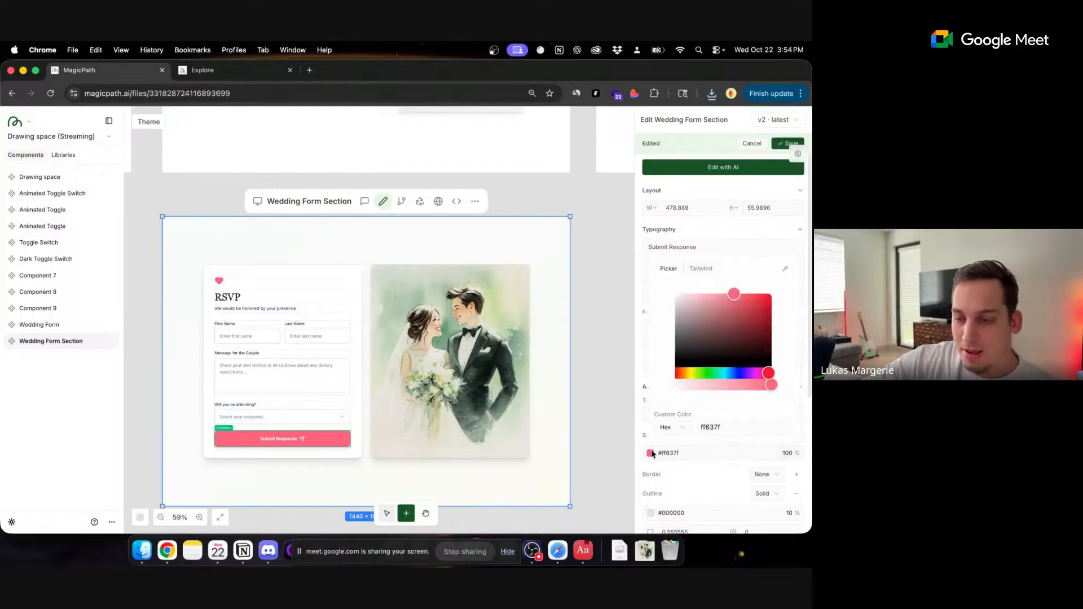
pyautogui.moveTo(695, 368); pyautogui.dragTo(654, 388)
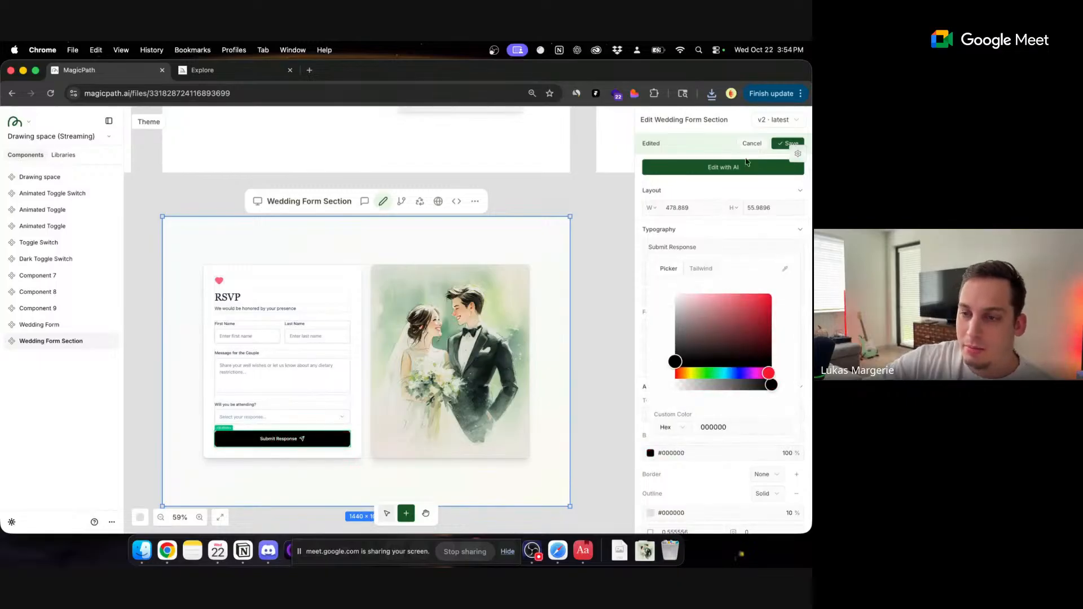
pyautogui.click(780, 145)
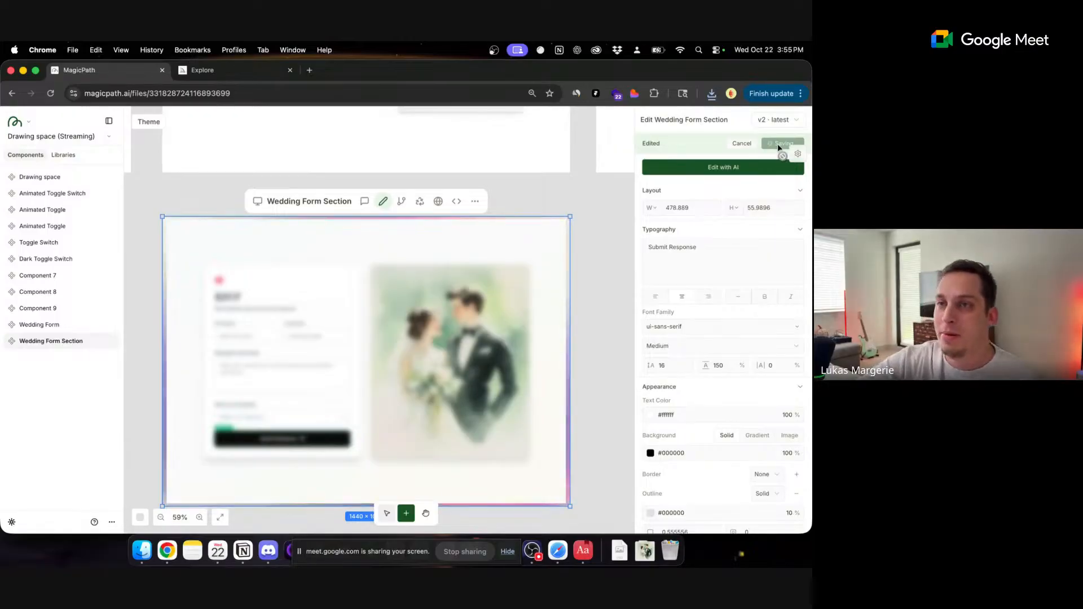
# - Deselect the Wedding Form Section and compare the original form sketch with the generated form designs across the canvas
pyautogui.scroll(-2, 600, 256)
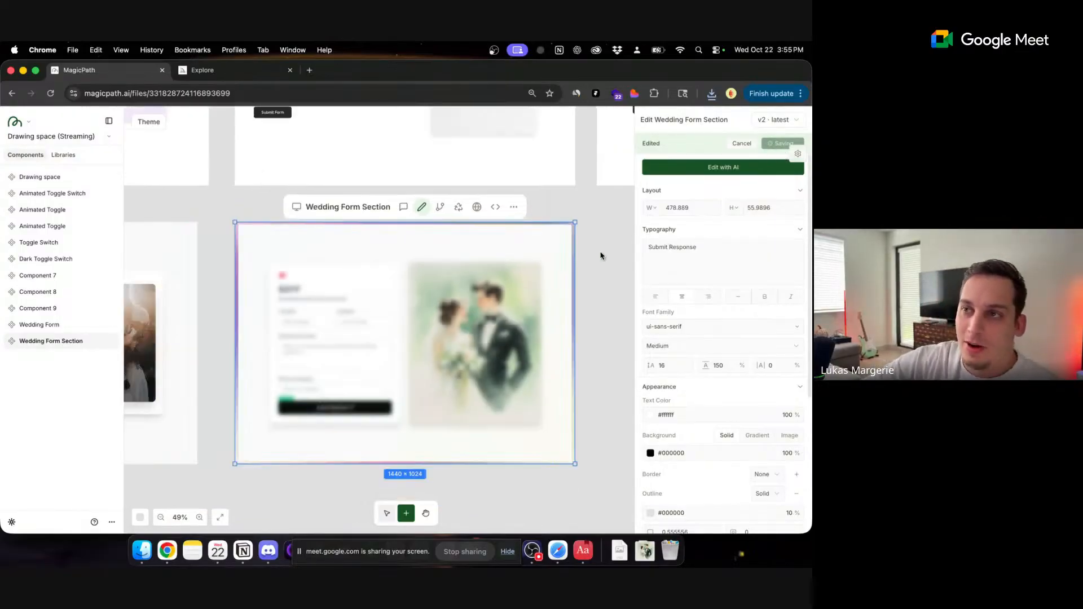
pyautogui.scroll(-3, 601, 256)
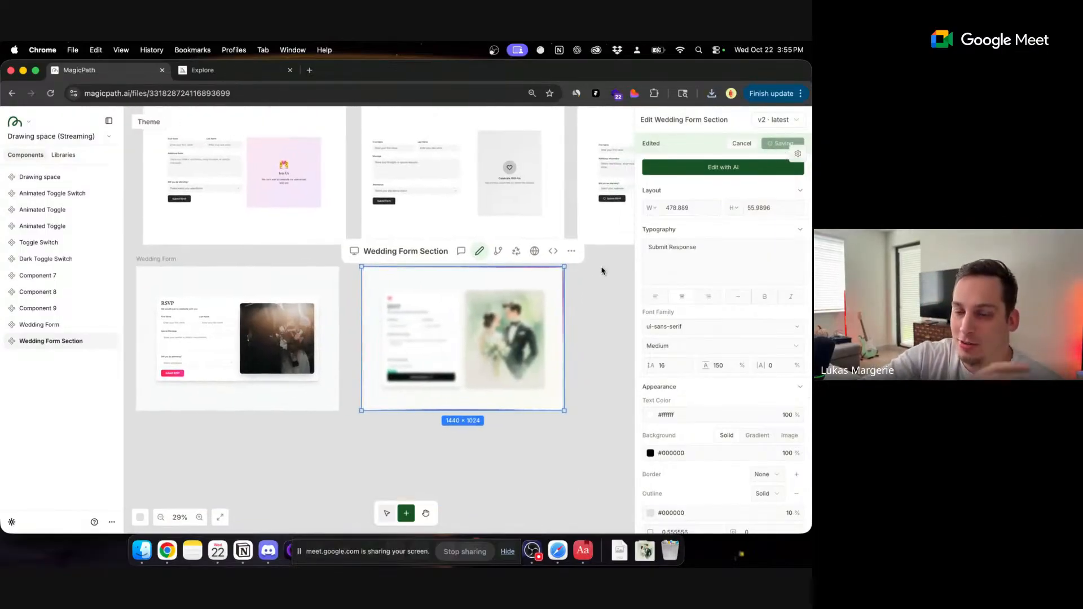
pyautogui.scroll(3, 602, 271)
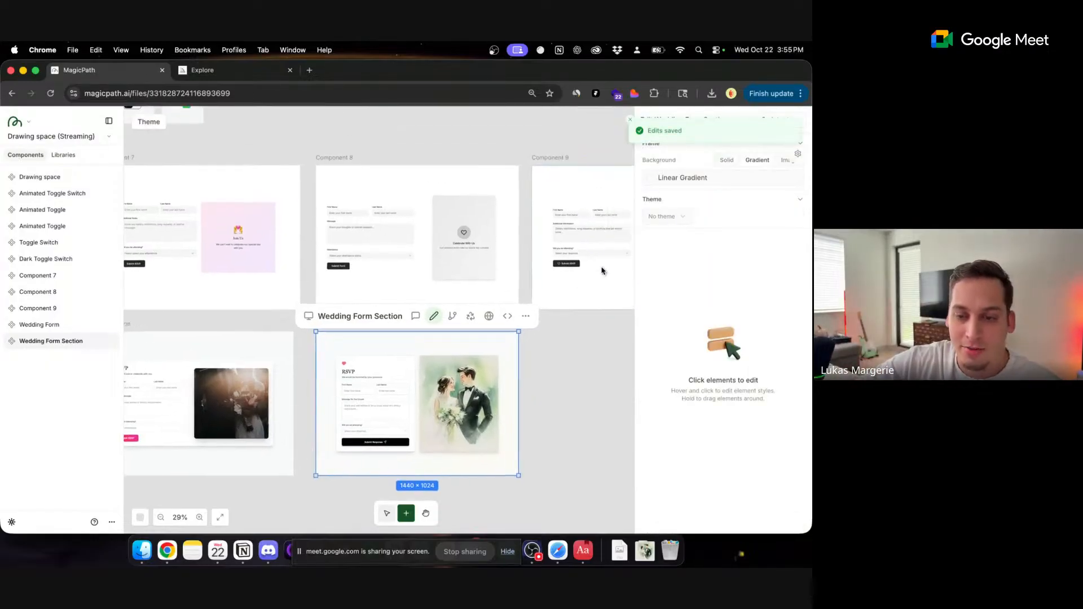
pyautogui.hscroll(2, 602, 271)
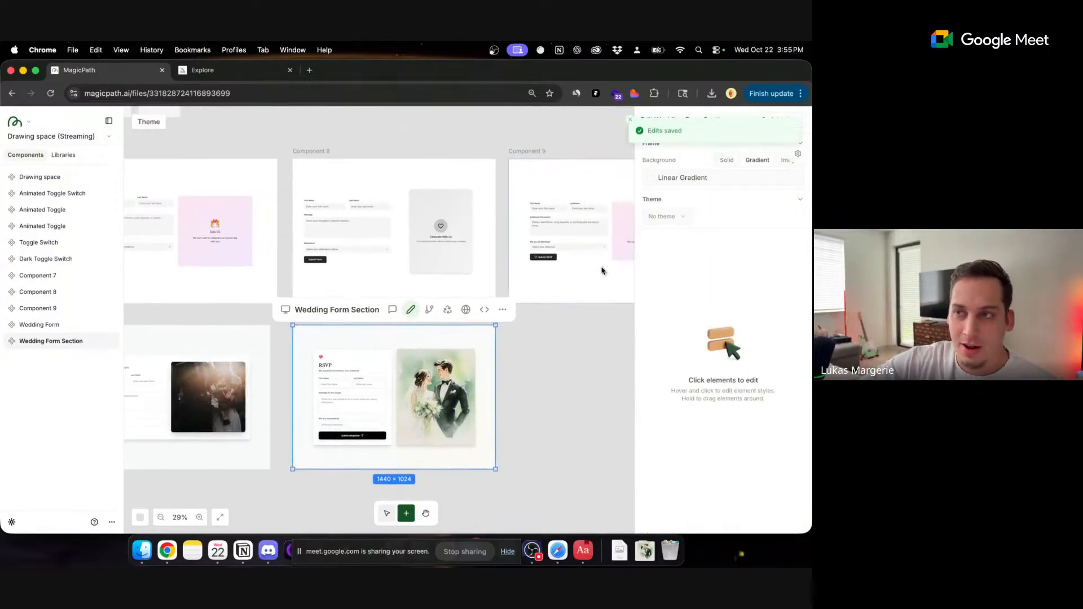
pyautogui.scroll(-2, 603, 271)
pyautogui.click(581, 322)
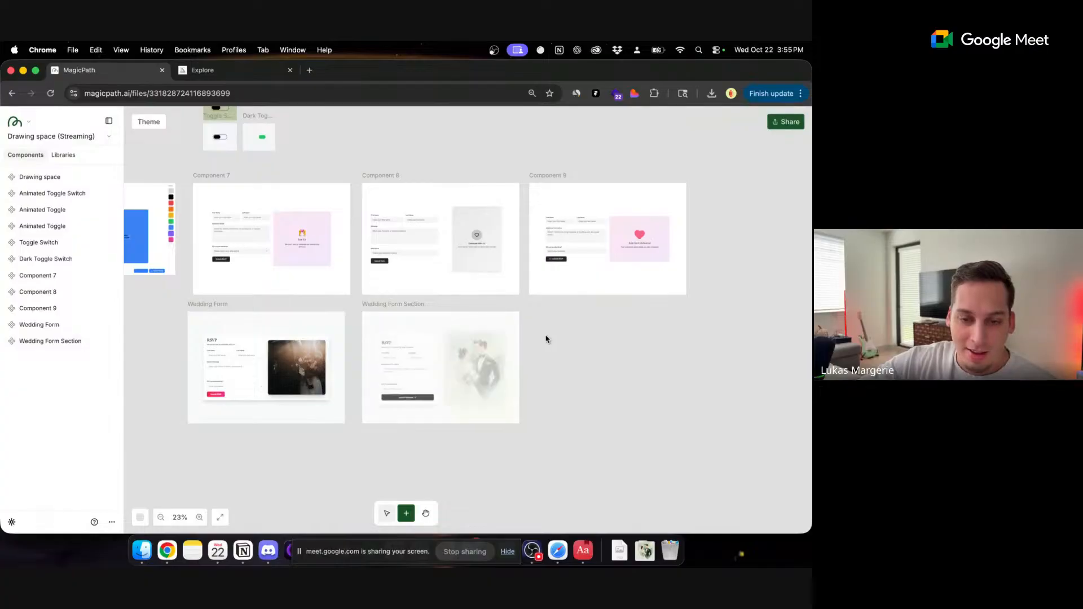
pyautogui.hscroll(-5, 220, 313)
pyautogui.scroll(1, 220, 313)
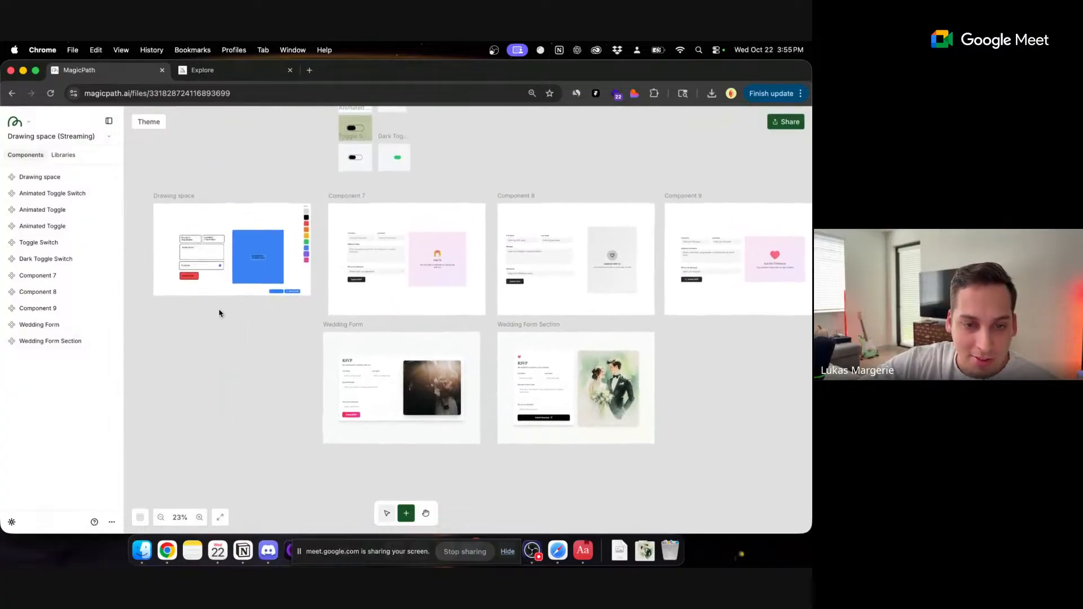
pyautogui.scroll(5, 187, 256)
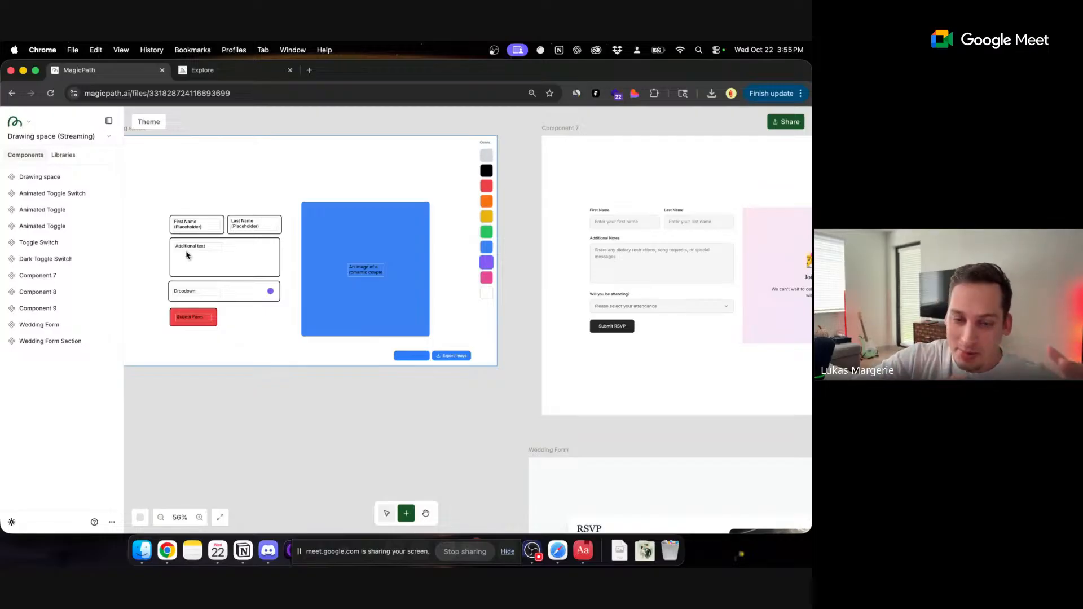
pyautogui.hscroll(6, 508, 402)
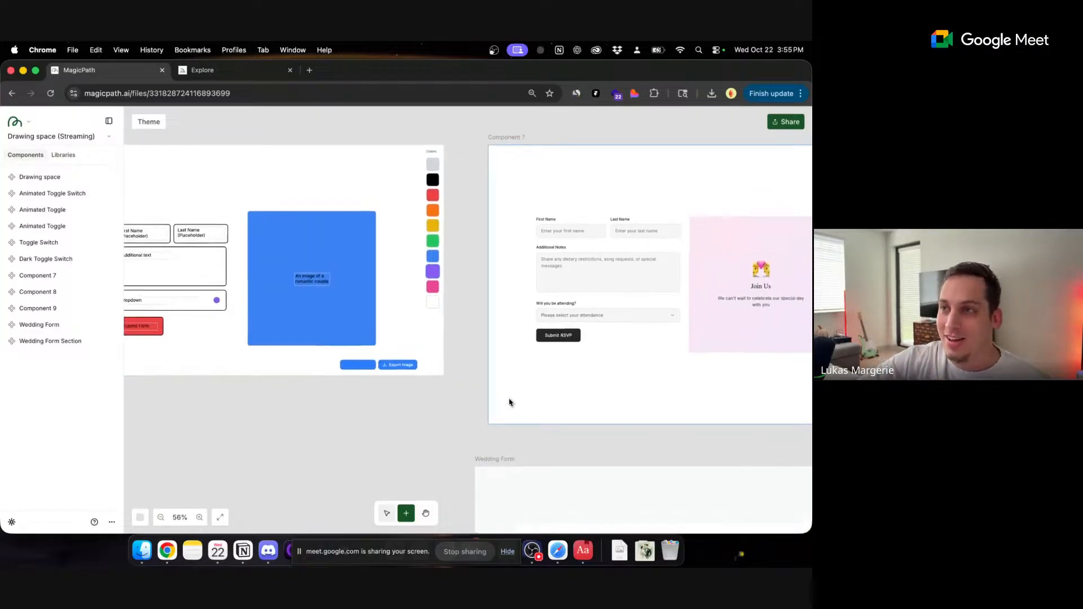
pyautogui.hscroll(3, 575, 427)
pyautogui.scroll(-1, 575, 427)
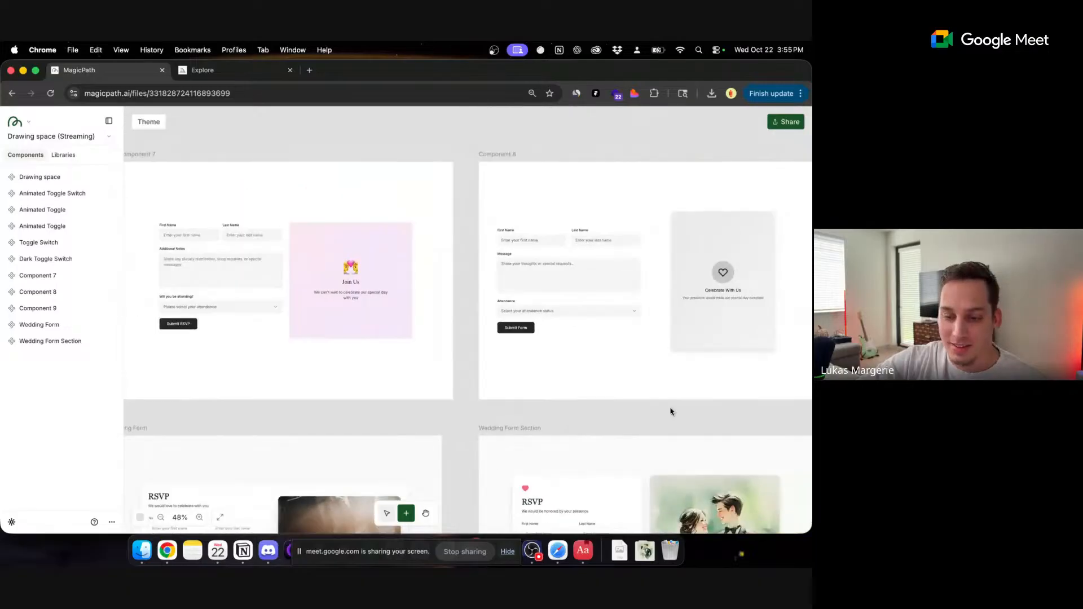
# - Review the generated form designs in Components 7, 8 and 9 against the two wedding forms below them
pyautogui.hscroll(5, 672, 411)
pyautogui.scroll(-2, 557, 399)
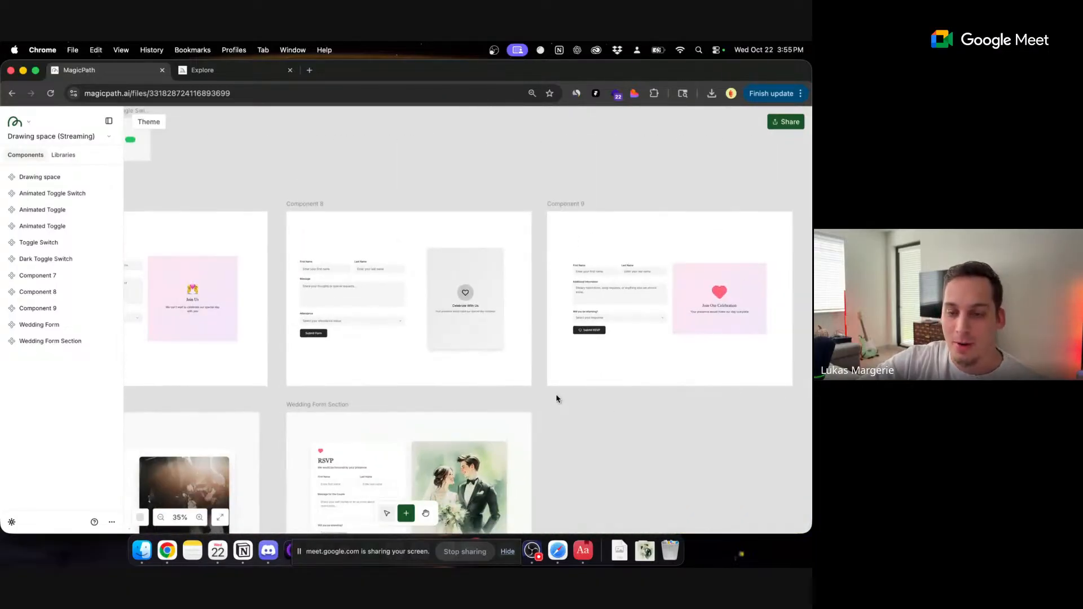
pyautogui.hscroll(-4, 499, 394)
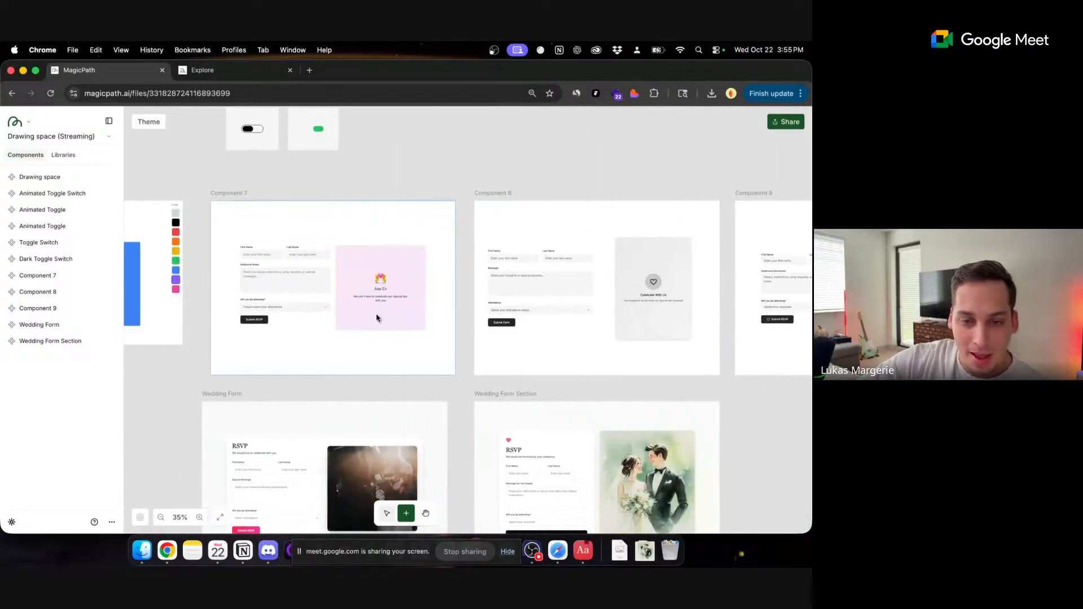
pyautogui.click(322, 280)
pyautogui.hscroll(4, 544, 407)
pyautogui.scroll(-2, 544, 406)
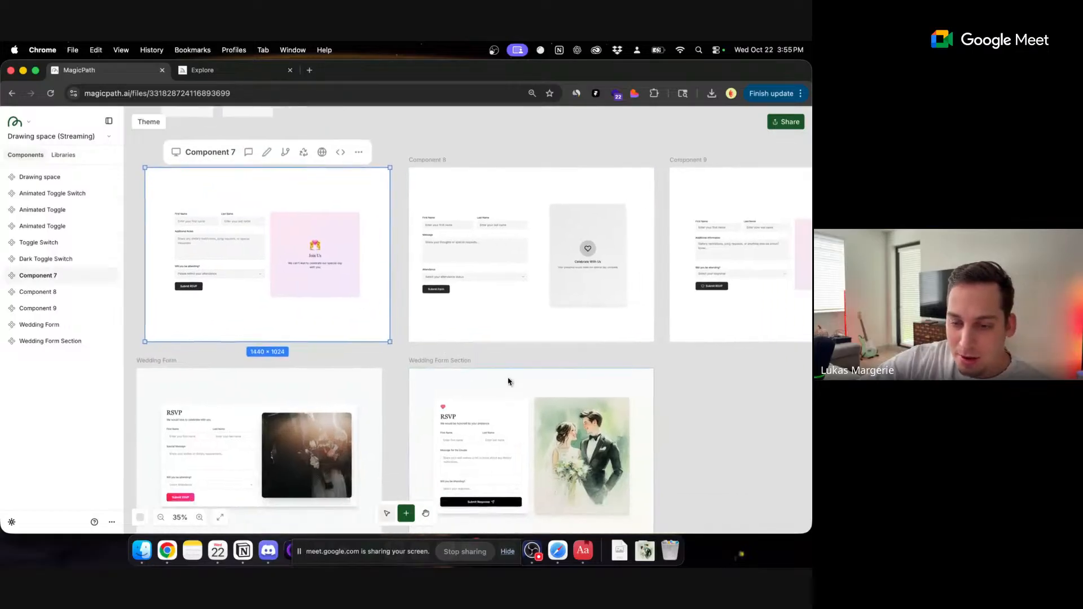
# - Open the Wedding Form for editing and delete the linear gradient overlay covering its dark couple photo
pyautogui.hscroll(-3, 370, 319)
pyautogui.scroll(-1, 370, 319)
pyautogui.click(367, 338)
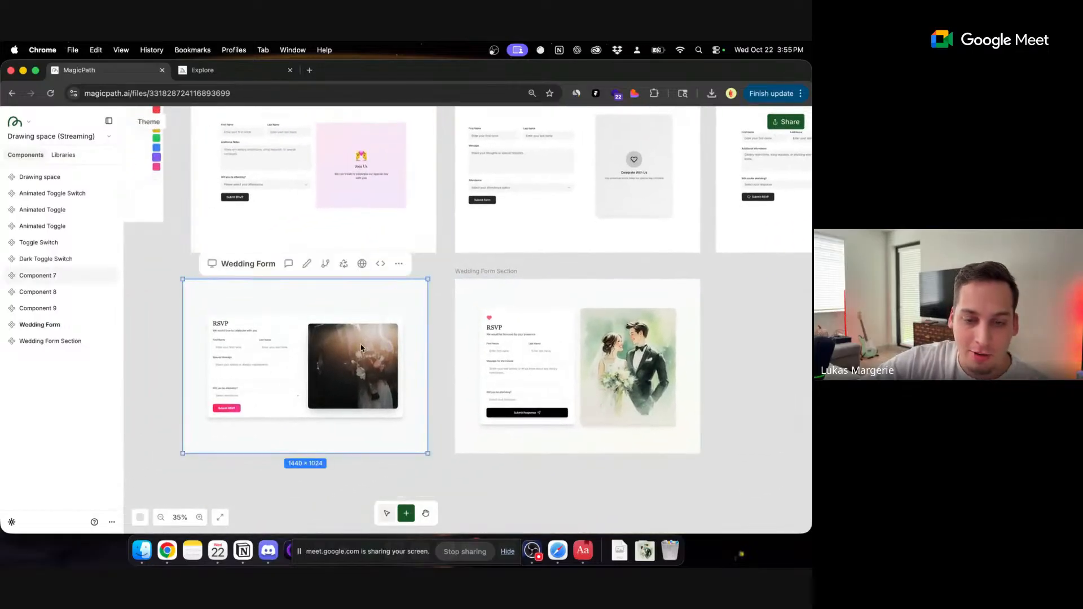
pyautogui.click(307, 263)
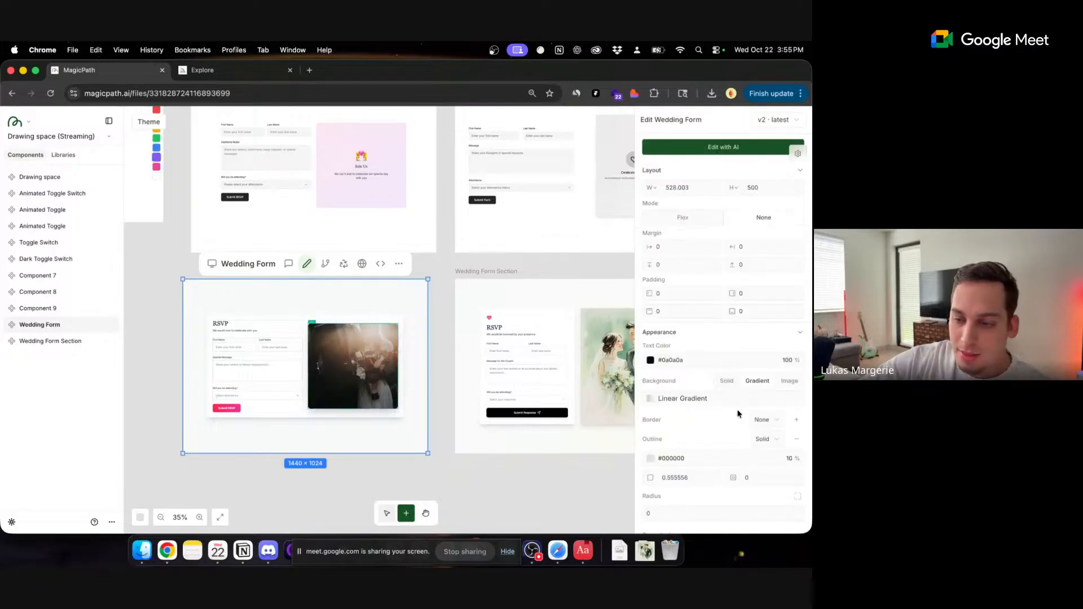
pyautogui.scroll(-1, 727, 422)
pyautogui.click(740, 502)
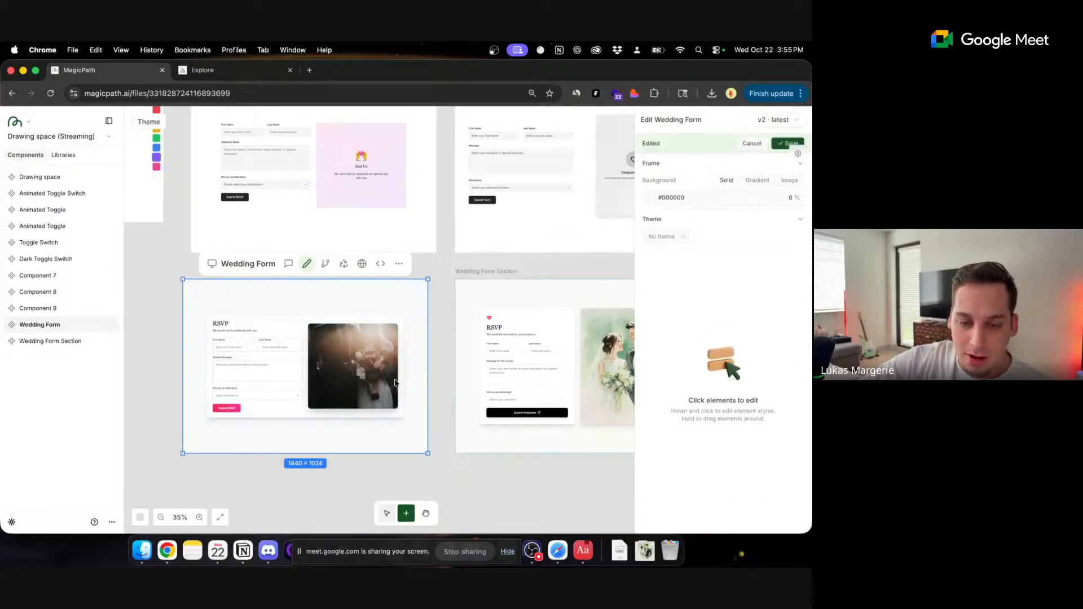
# - Replace the Wedding Form's background photo with the watercolor illustration PNG from Downloads, save the edits, and deselect the form
pyautogui.click(375, 368)
pyautogui.click(665, 389)
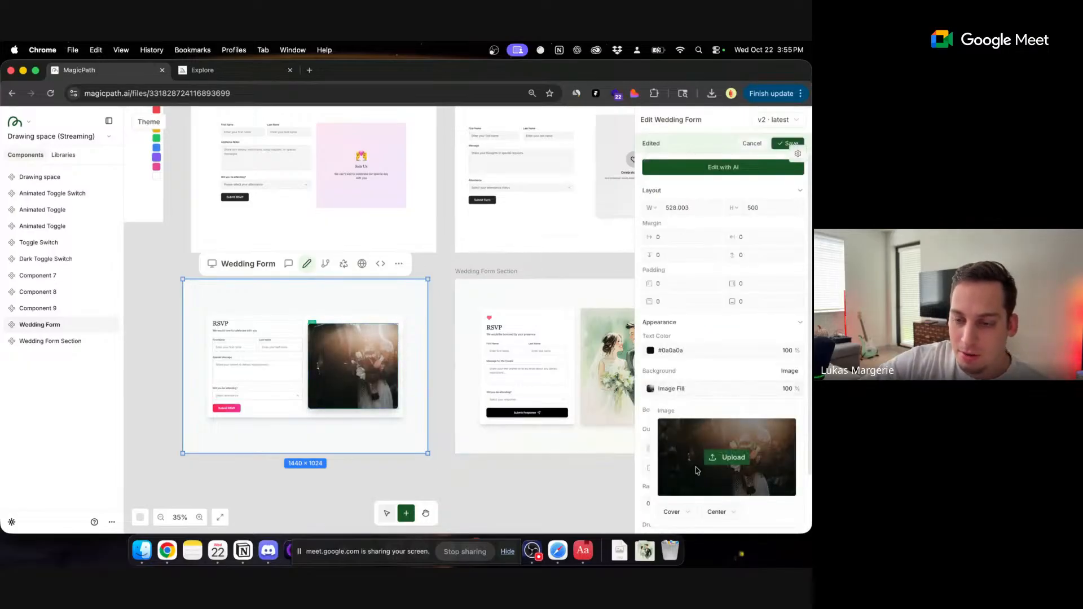
pyautogui.click(715, 457)
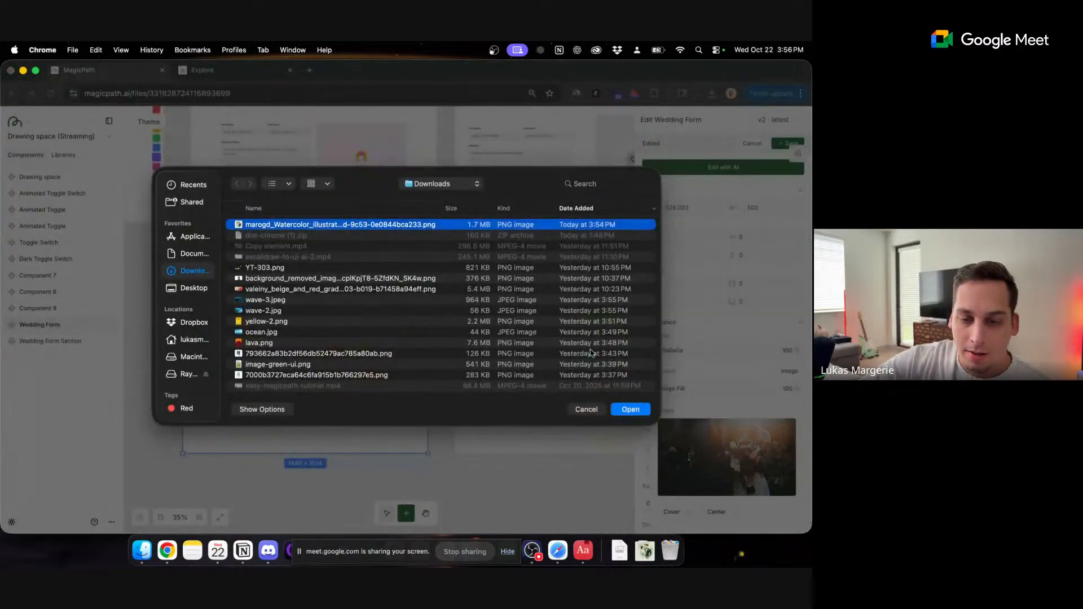
pyautogui.click(627, 411)
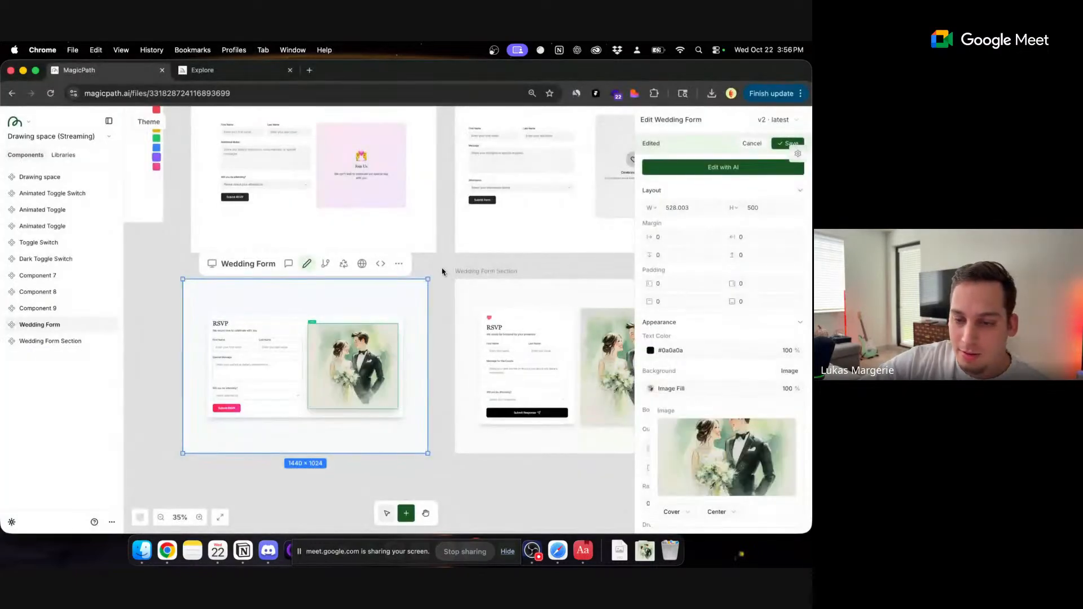
pyautogui.scroll(2, 445, 280)
pyautogui.click(783, 142)
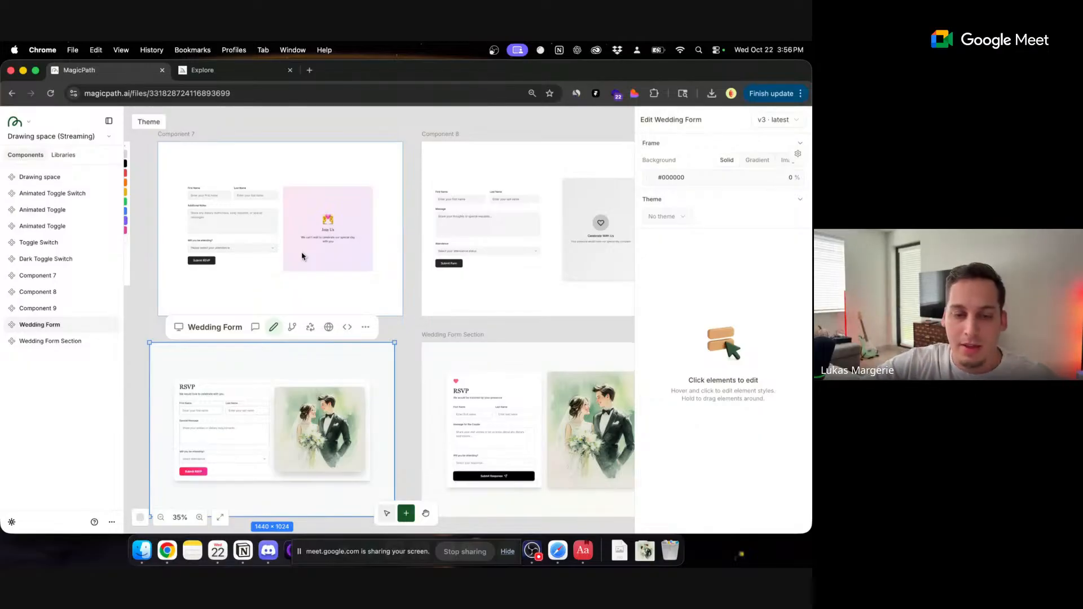
pyautogui.click(407, 340)
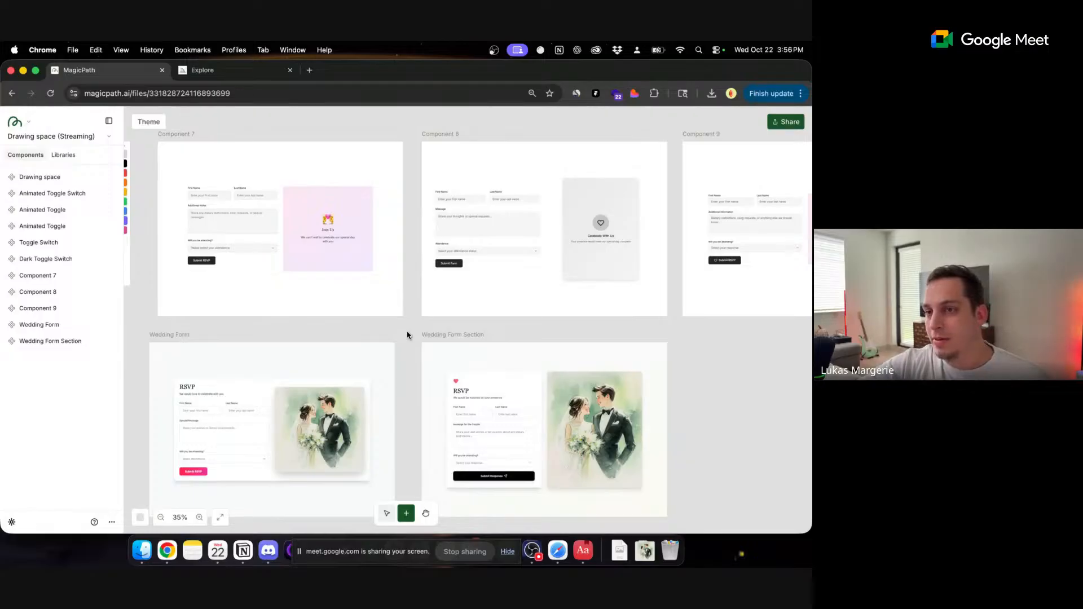
# - Share the library with anyone who has the link, including publishing to the Community, and copy the share link
pyautogui.hscroll(-10, 407, 335)
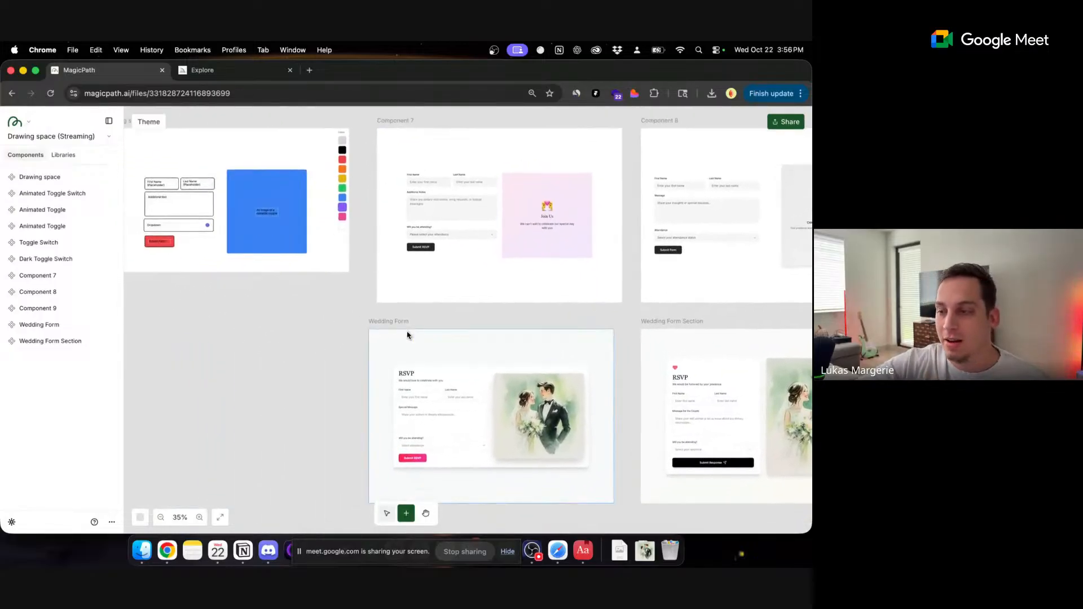
pyautogui.scroll(-5, 580, 319)
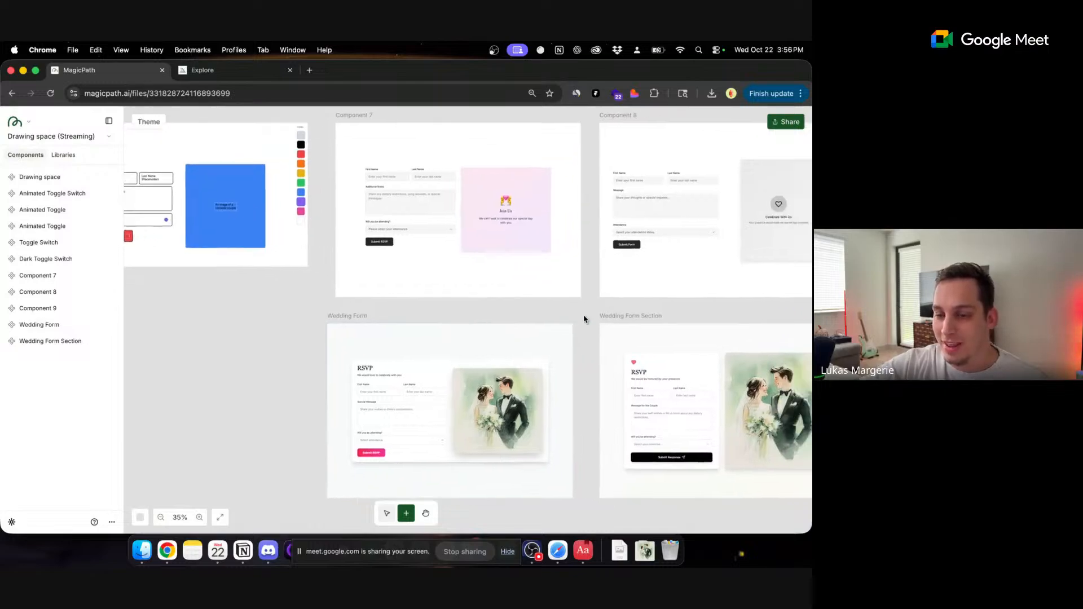
pyautogui.hscroll(3, 710, 312)
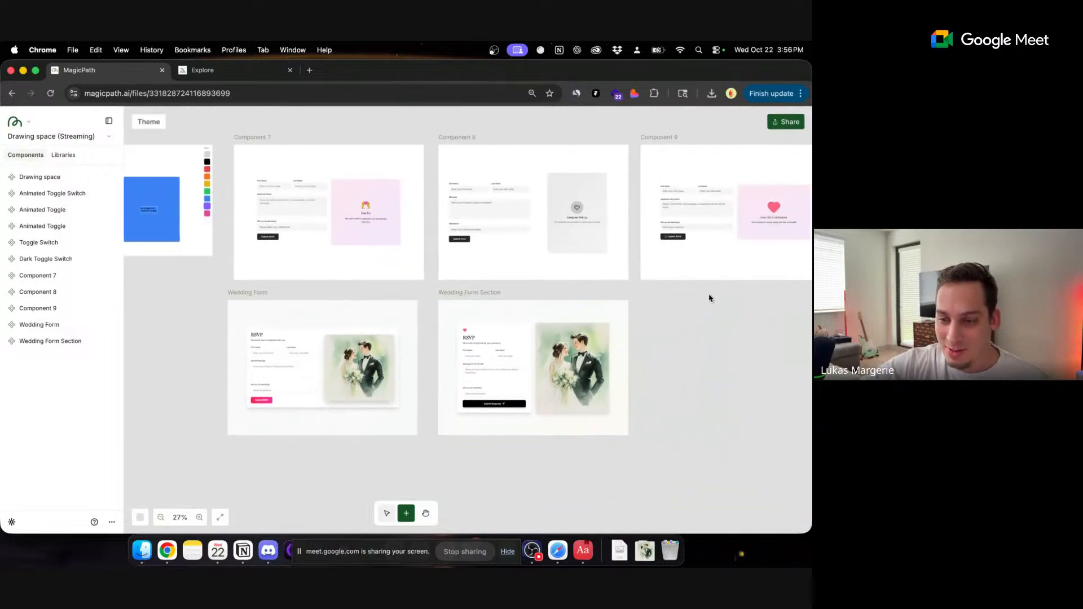
pyautogui.click(780, 121)
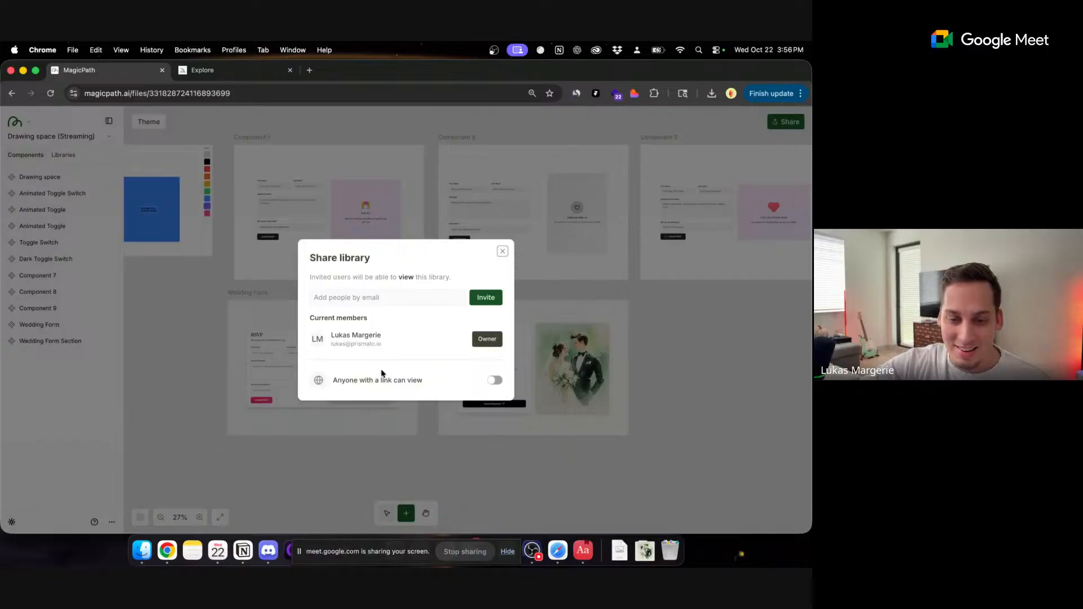
pyautogui.click(495, 381)
pyautogui.click(321, 397)
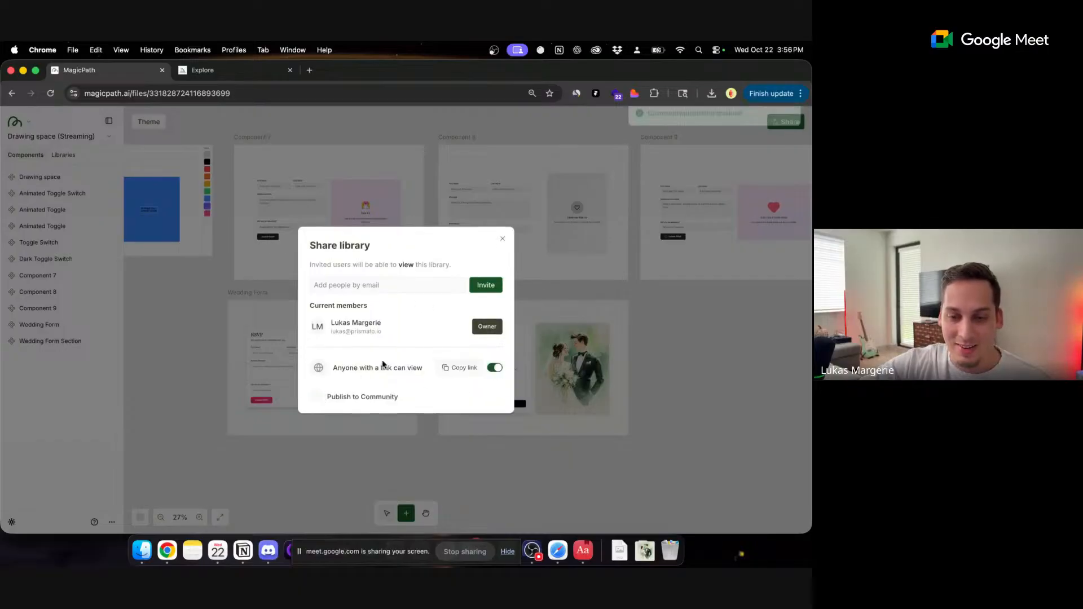
pyautogui.click(458, 368)
pyautogui.click(502, 239)
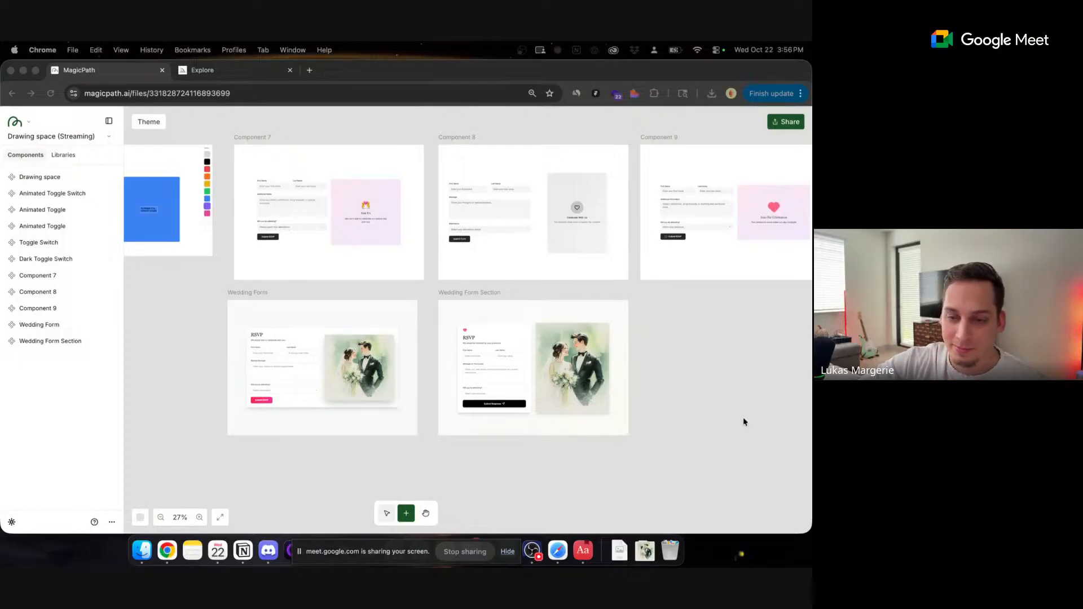
# - Test the attendance dropdown in the Wedding Form Section by choosing Still Deciding
pyautogui.scroll(5, 698, 398)
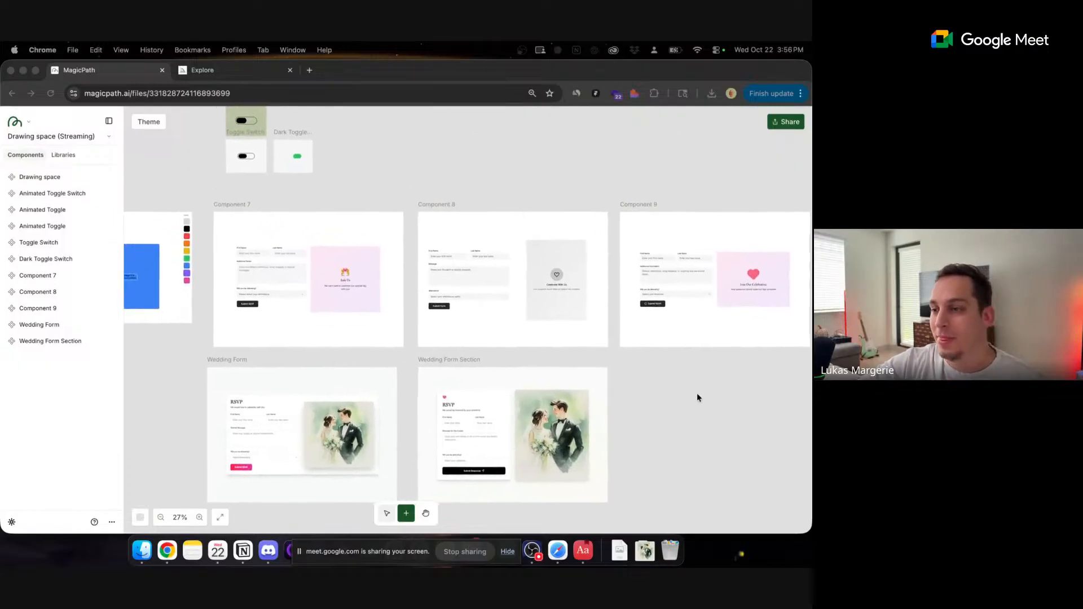
pyautogui.hscroll(-3, 698, 398)
pyautogui.scroll(-2, 698, 398)
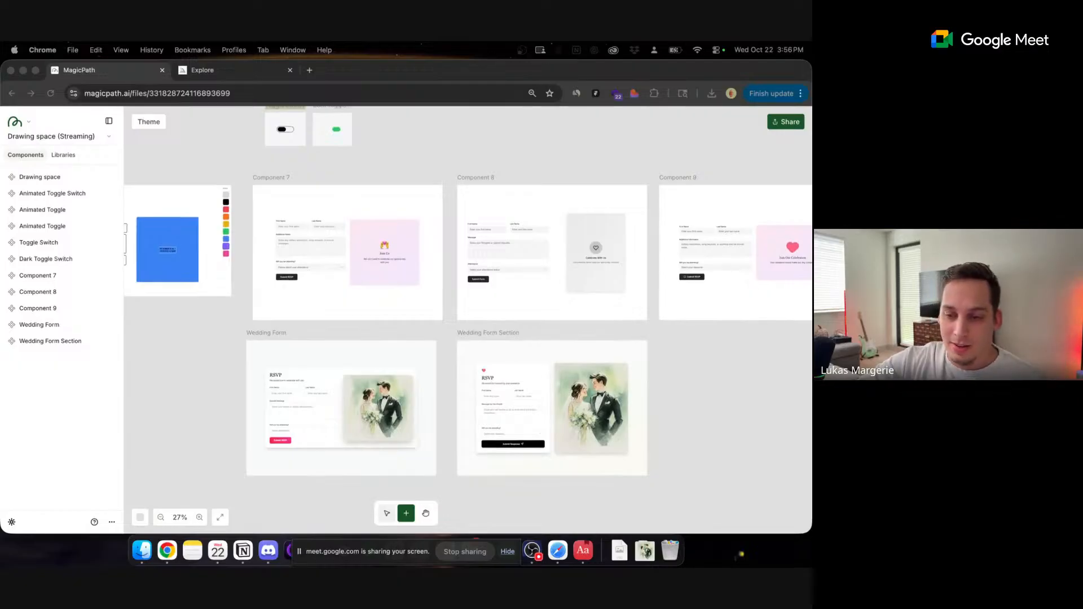
pyautogui.scroll(-3, 363, 336)
pyautogui.hscroll(3, 363, 335)
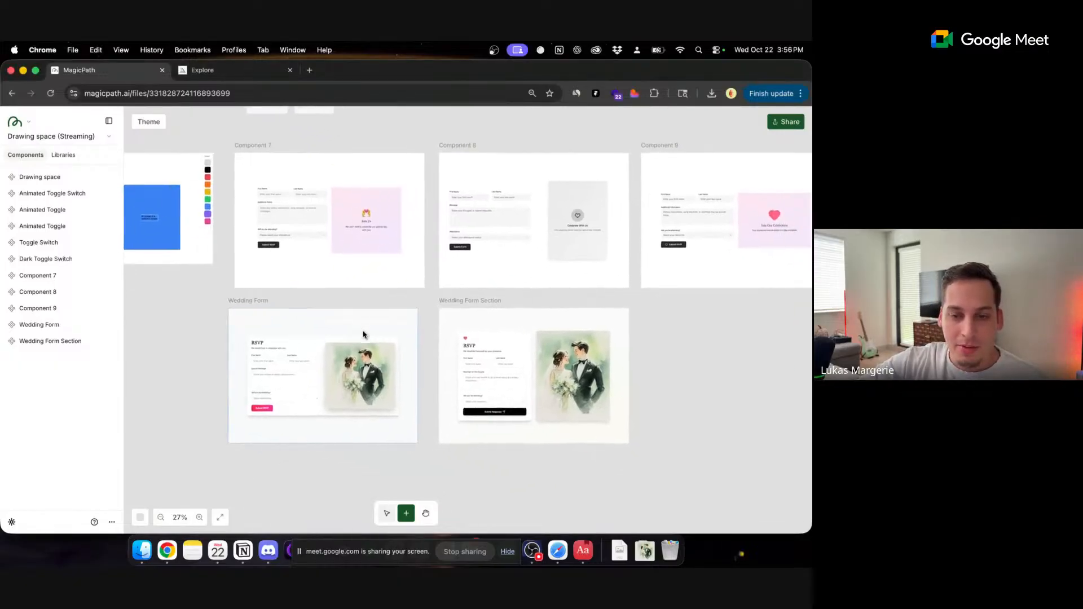
pyautogui.scroll(5, 406, 308)
pyautogui.click(466, 386)
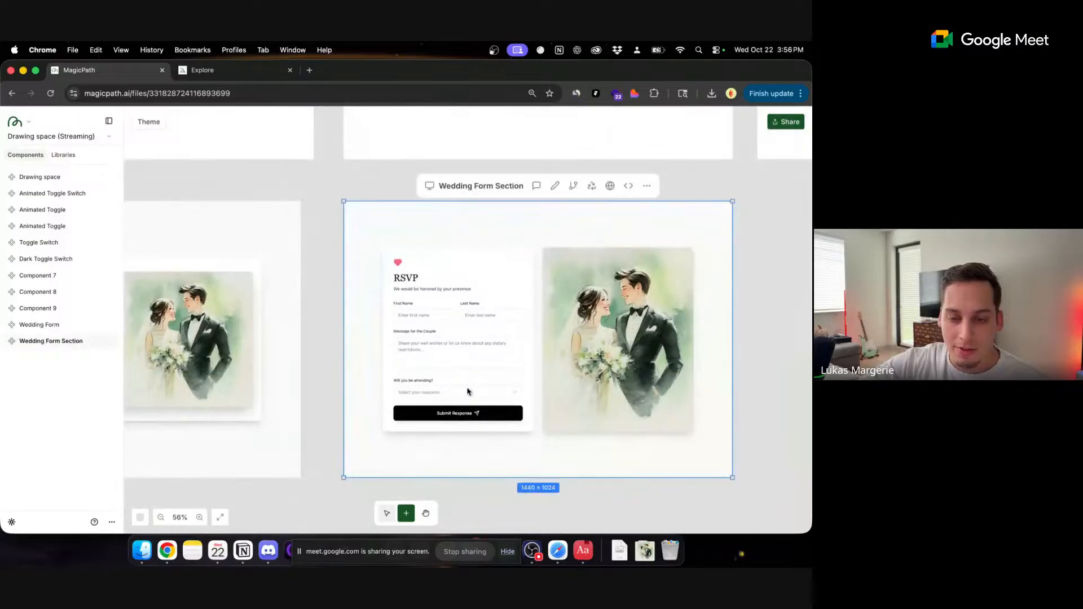
pyautogui.click(467, 391)
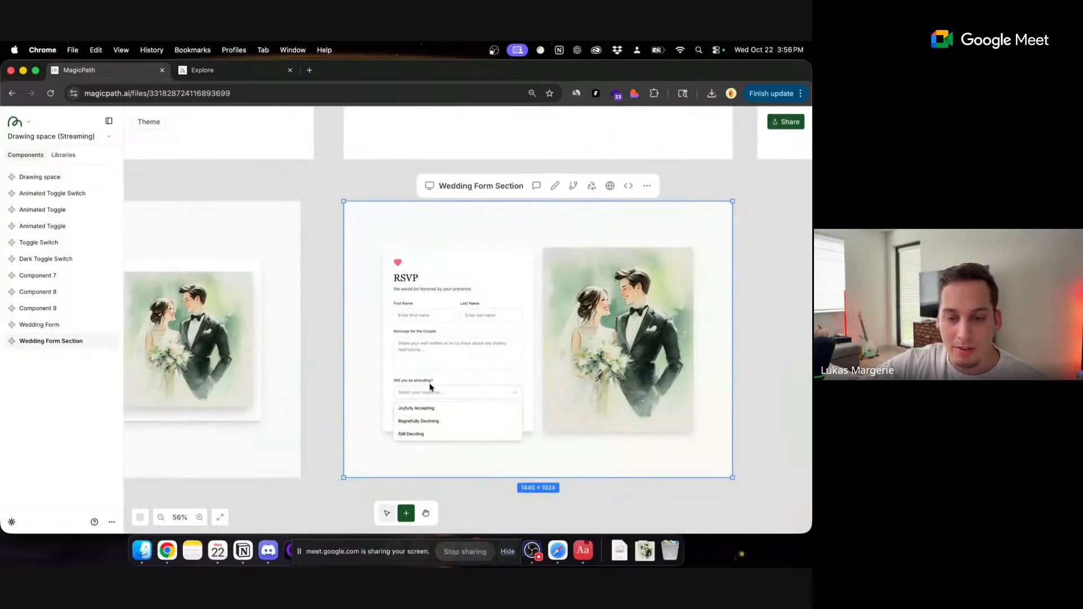
pyautogui.click(423, 438)
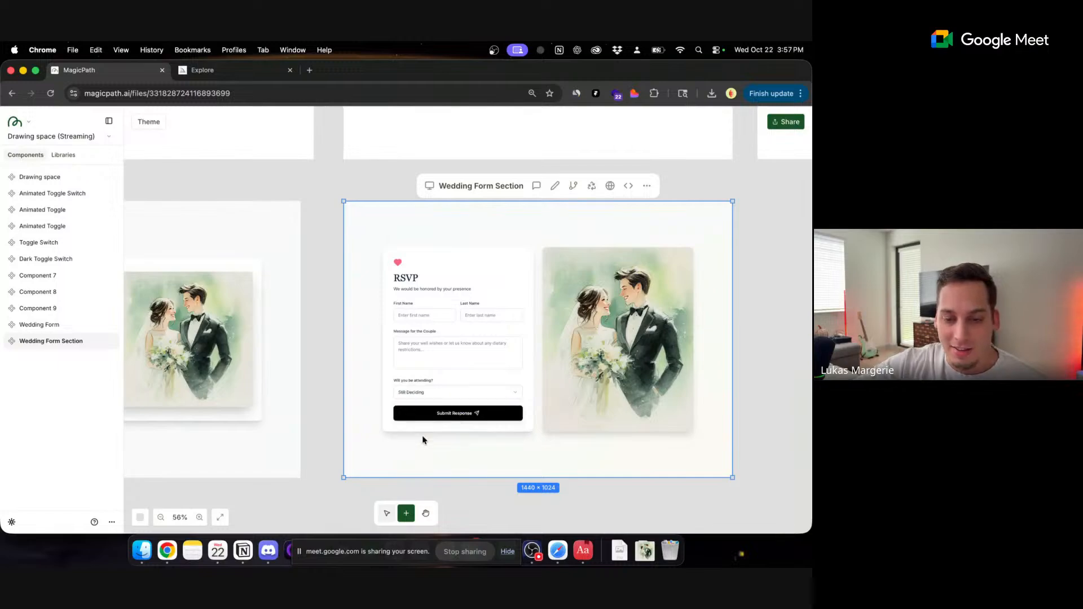
# - Try the other attendance answers in the Wedding Form Section, choosing Joyfully Accepting and finally Regretfully Declining
pyautogui.click(446, 390)
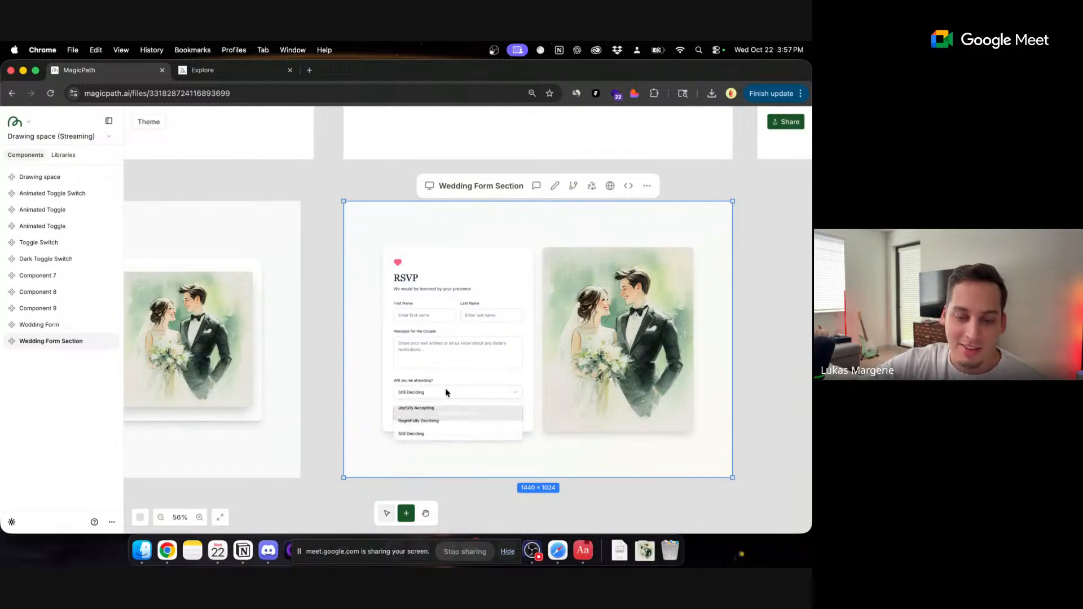
pyautogui.click(424, 408)
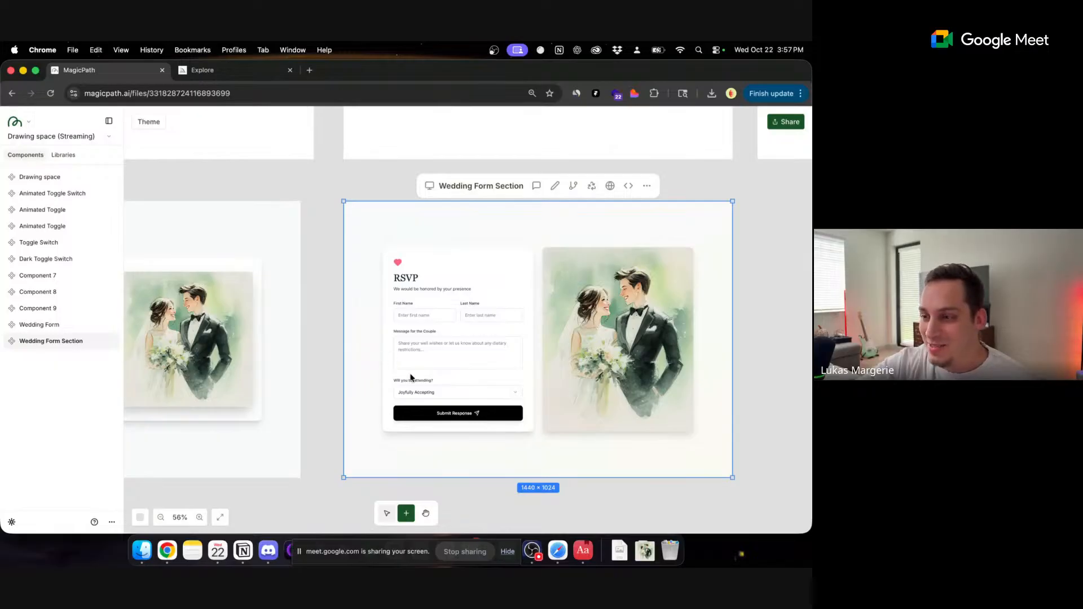
pyautogui.click(413, 396)
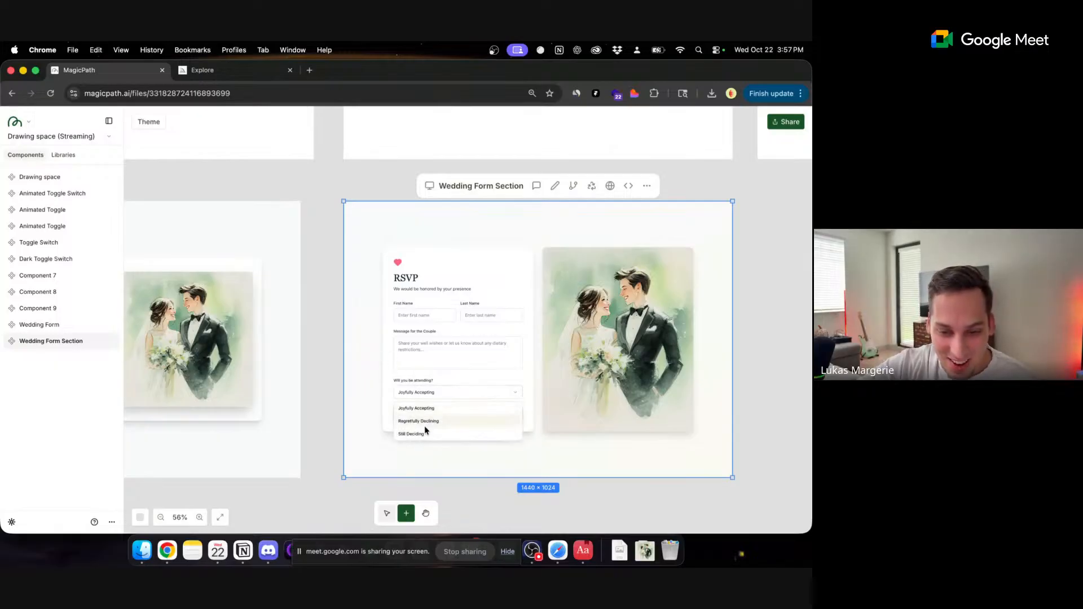
pyautogui.click(425, 429)
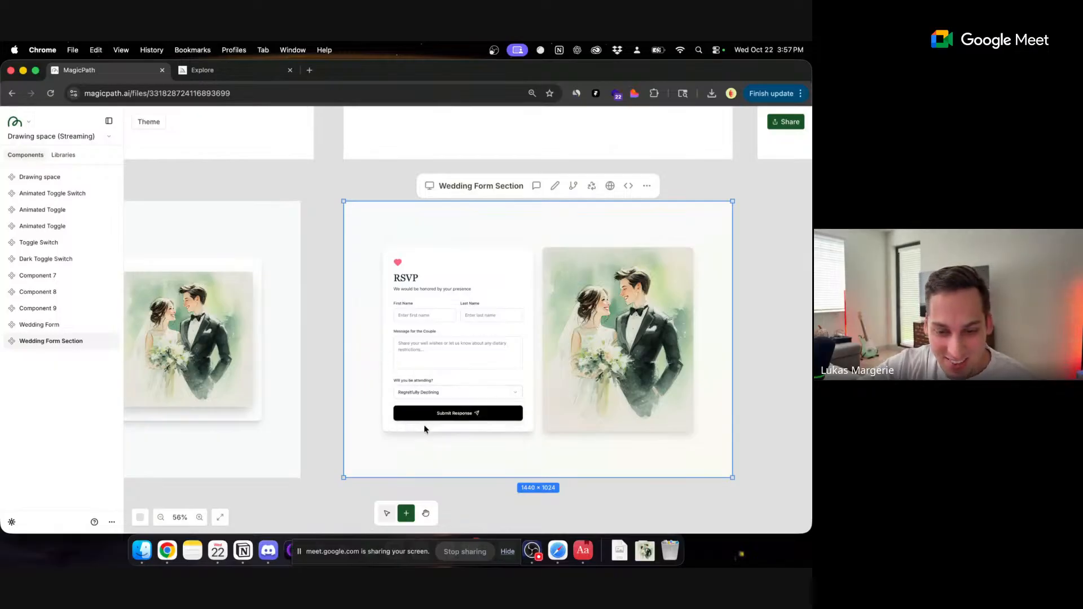
pyautogui.click(415, 393)
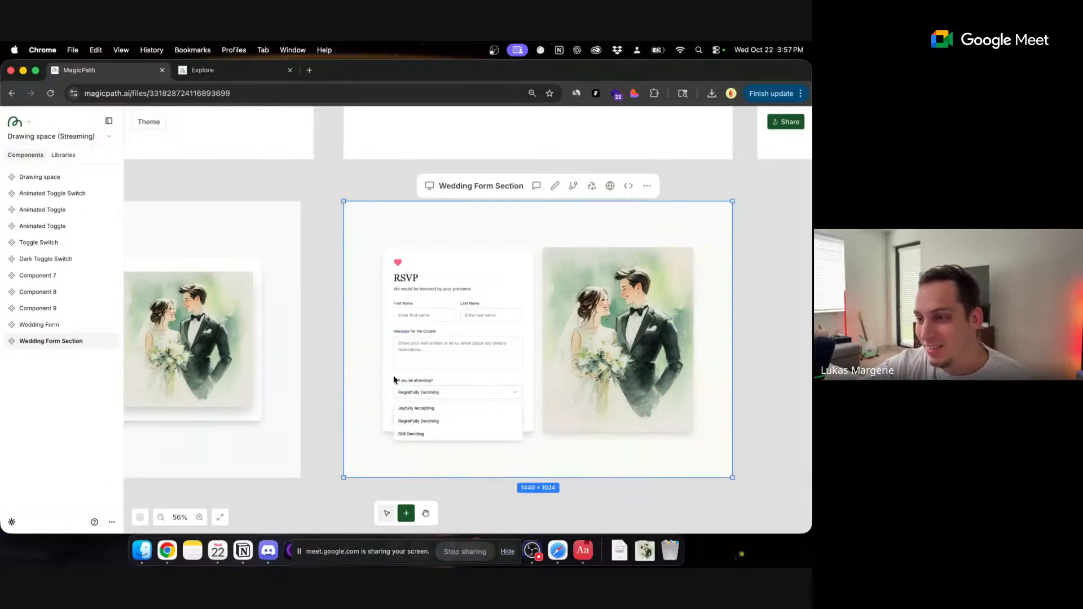
pyautogui.click(406, 421)
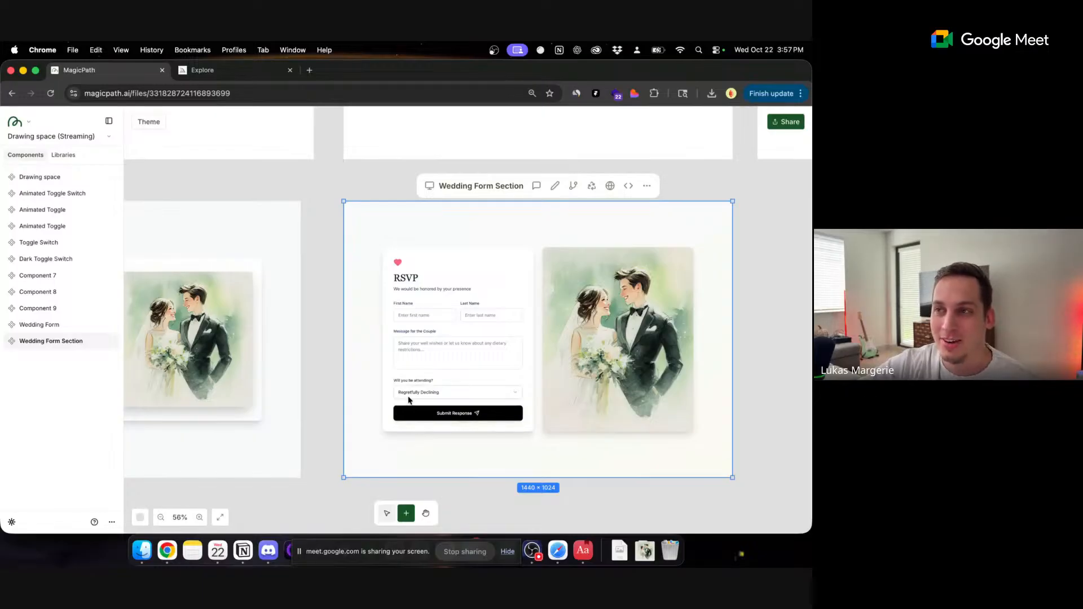
# - Compare Component 7 and the Wedding Form with the original form sketch in the Drawing space, leaving nothing selected
pyautogui.scroll(-5, 398, 351)
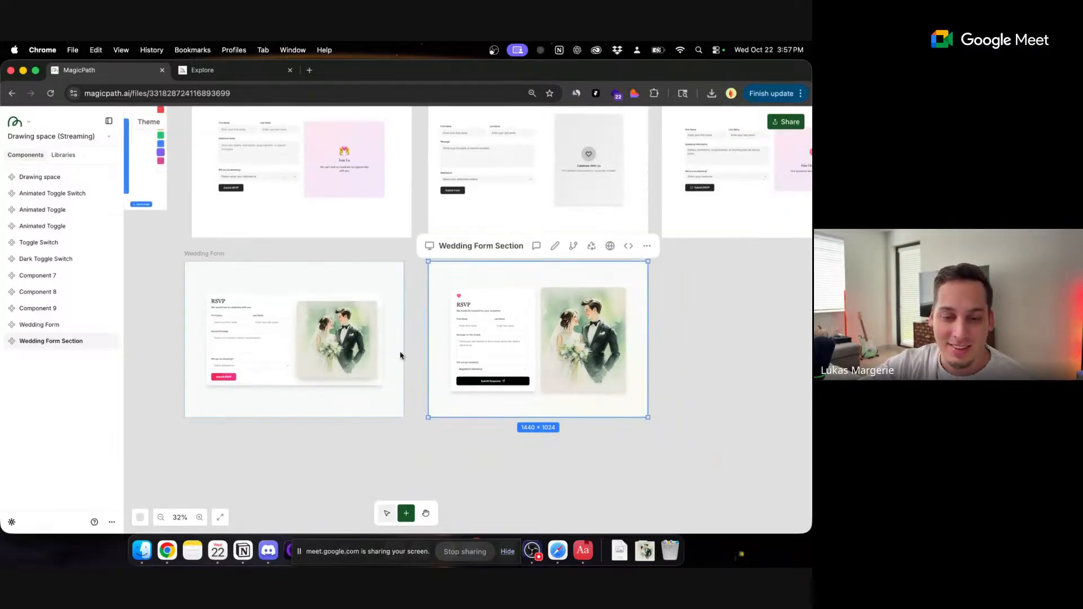
pyautogui.scroll(3, 401, 356)
pyautogui.click(374, 296)
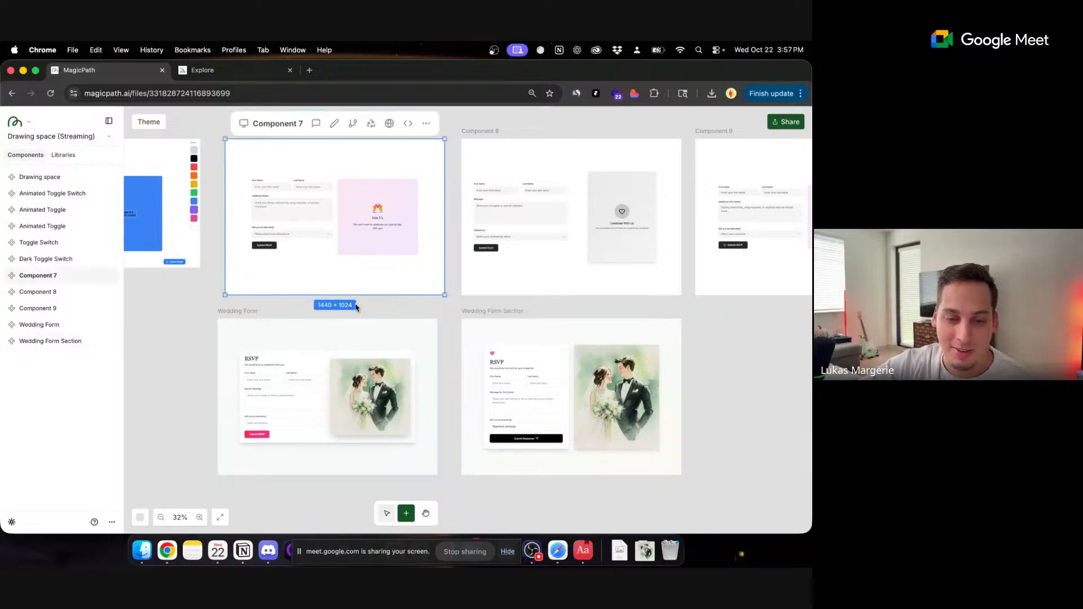
pyautogui.hscroll(-3, 295, 310)
pyautogui.click(264, 406)
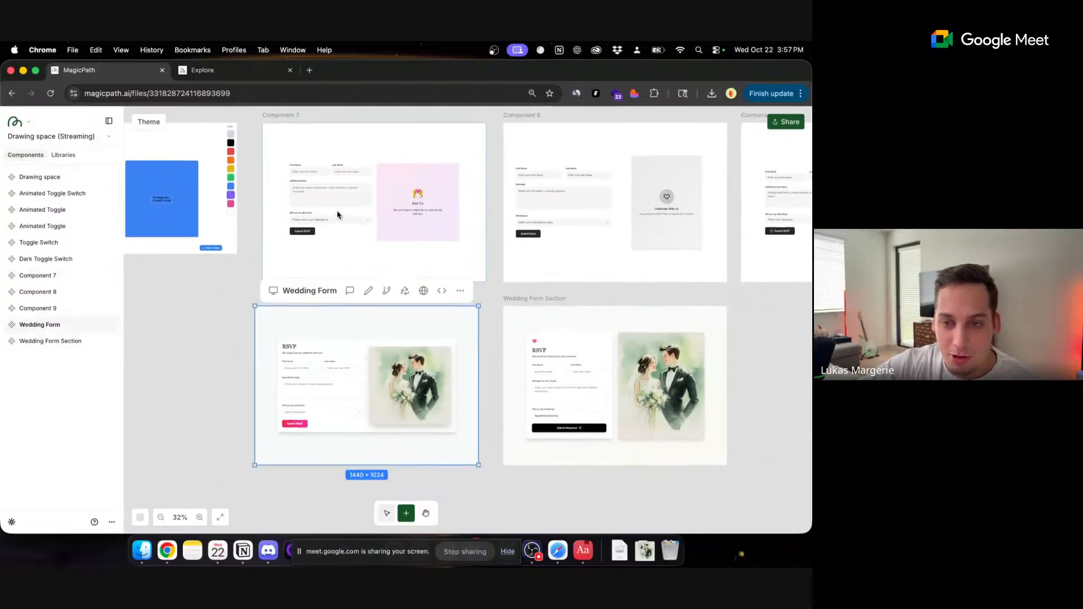
pyautogui.scroll(3, 332, 218)
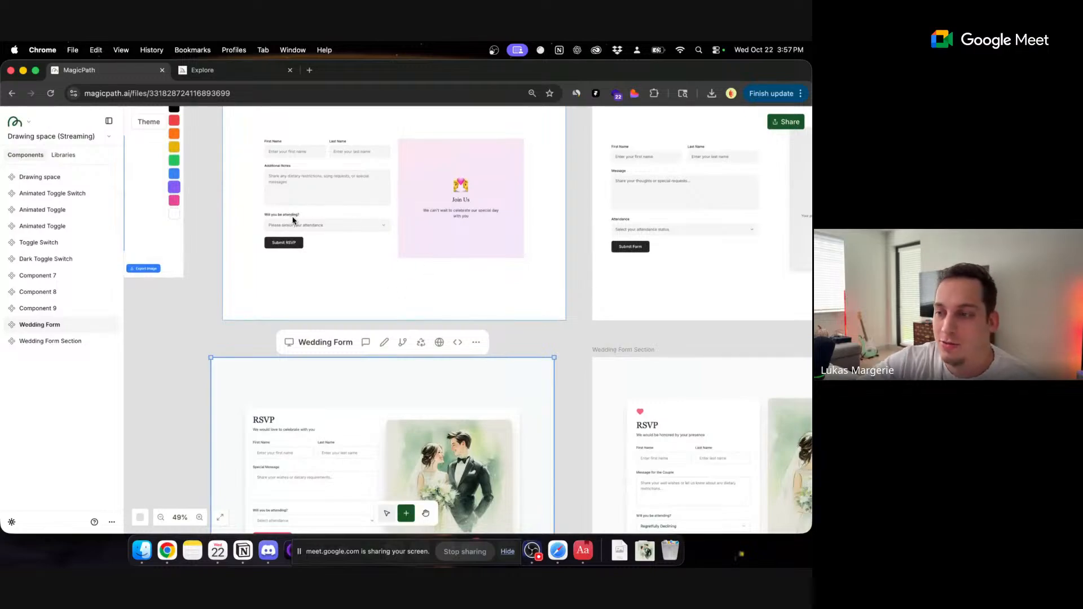
pyautogui.hscroll(-2, 186, 326)
pyautogui.hscroll(-6, 186, 325)
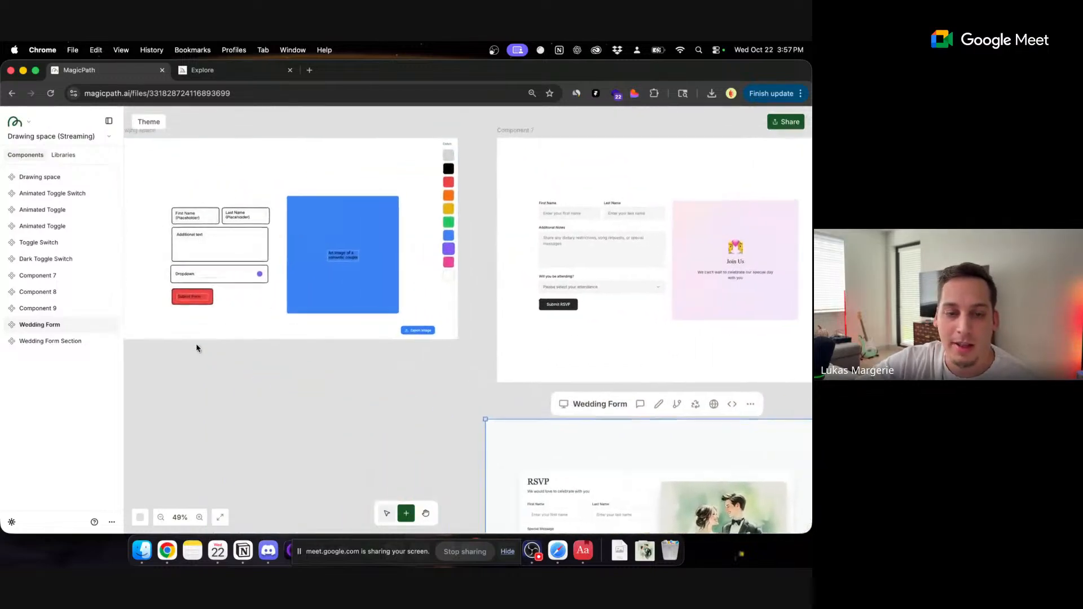
pyautogui.click(199, 339)
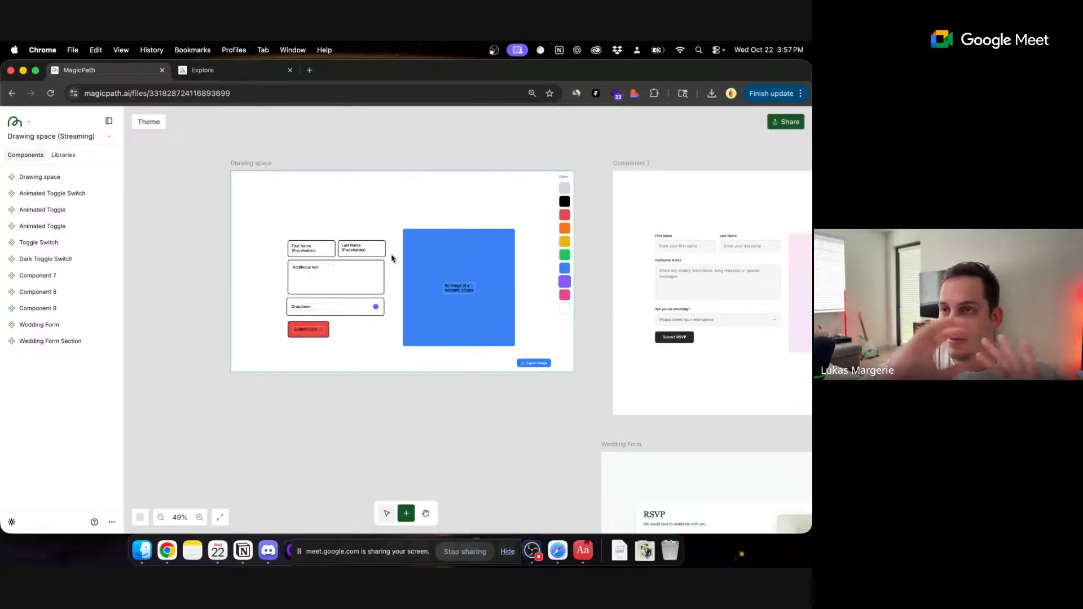
# - Select the entire form sketch in the Drawing space and delete all its shapes and labels
pyautogui.click(287, 213)
pyautogui.moveTo(277, 213); pyautogui.dragTo(525, 353)
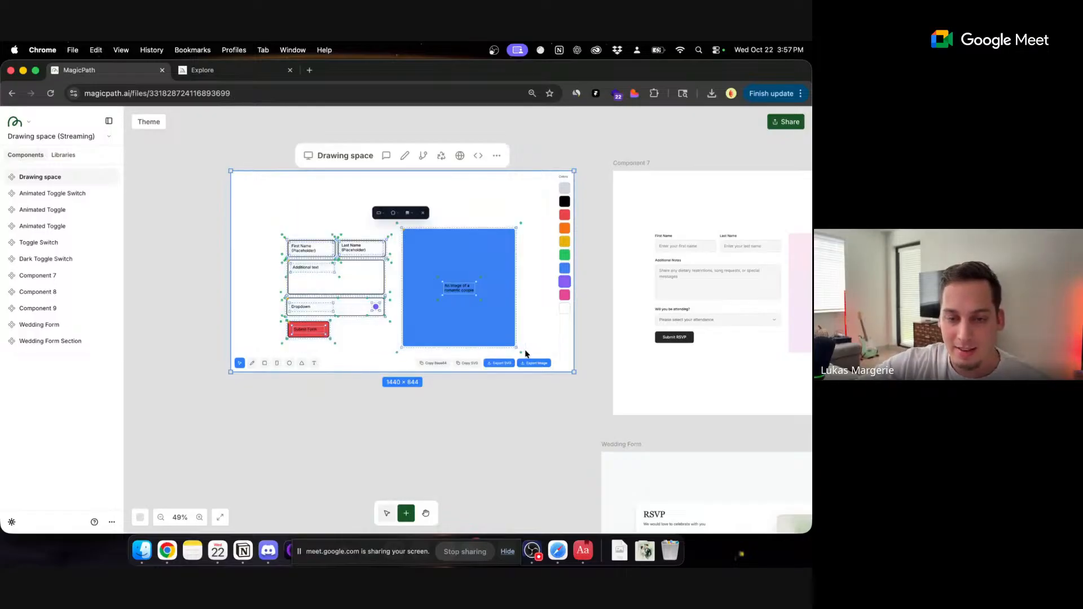
pyautogui.click(422, 209)
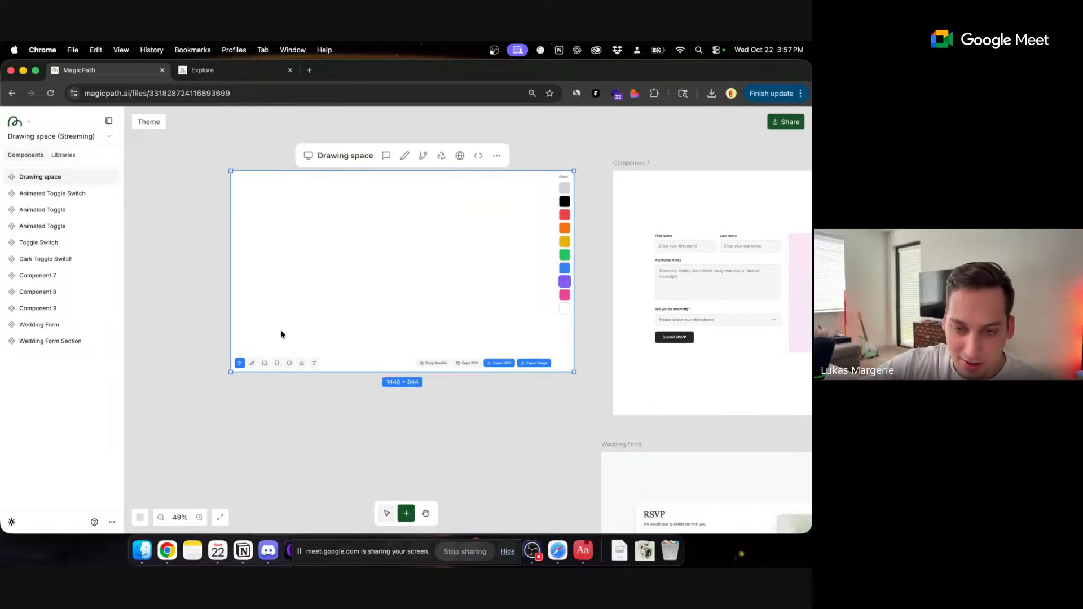
# - Draw a wide rounded rectangle in the middle of the empty Drawing space and shift it slightly down and left
pyautogui.scroll(5, 198, 228)
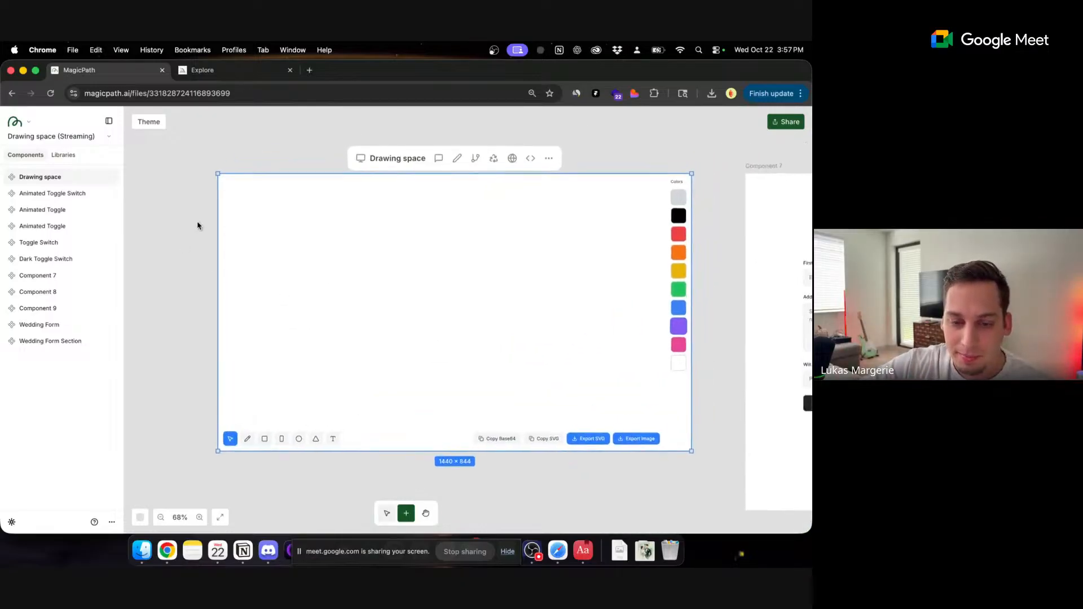
pyautogui.hscroll(2, 258, 176)
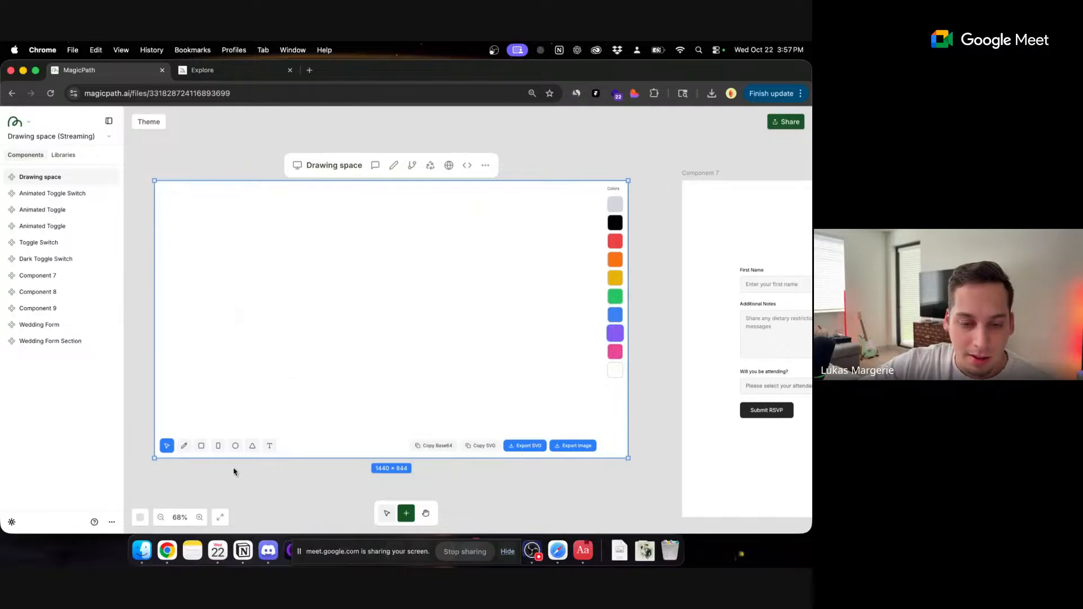
pyautogui.click(219, 447)
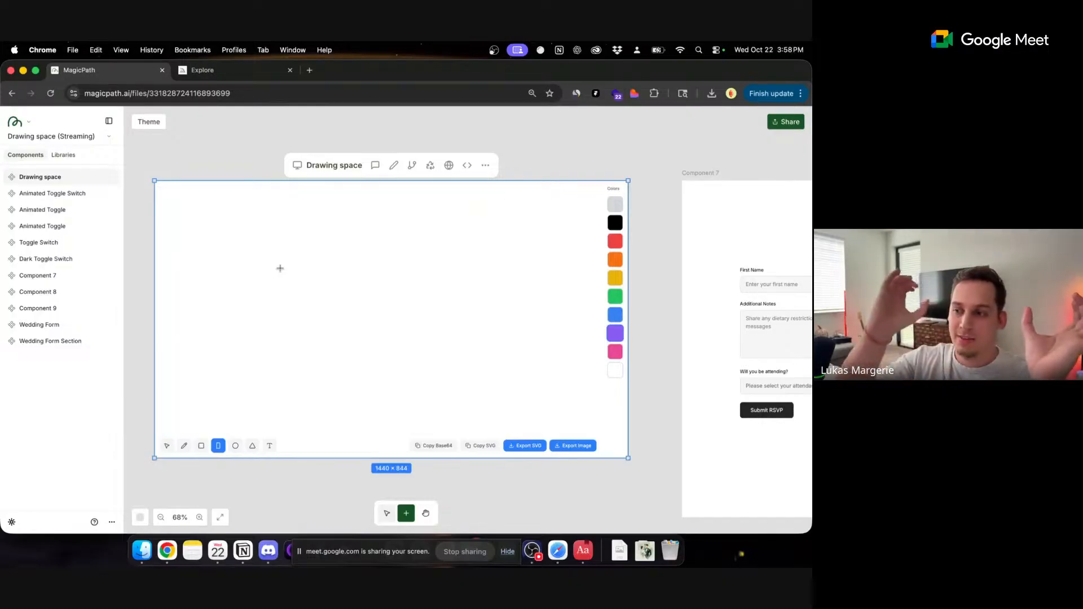
pyautogui.moveTo(253, 245)
pyautogui.mouseDown()
pyautogui.moveTo(537, 361)
pyautogui.moveTo(528, 352)
pyautogui.mouseUp()
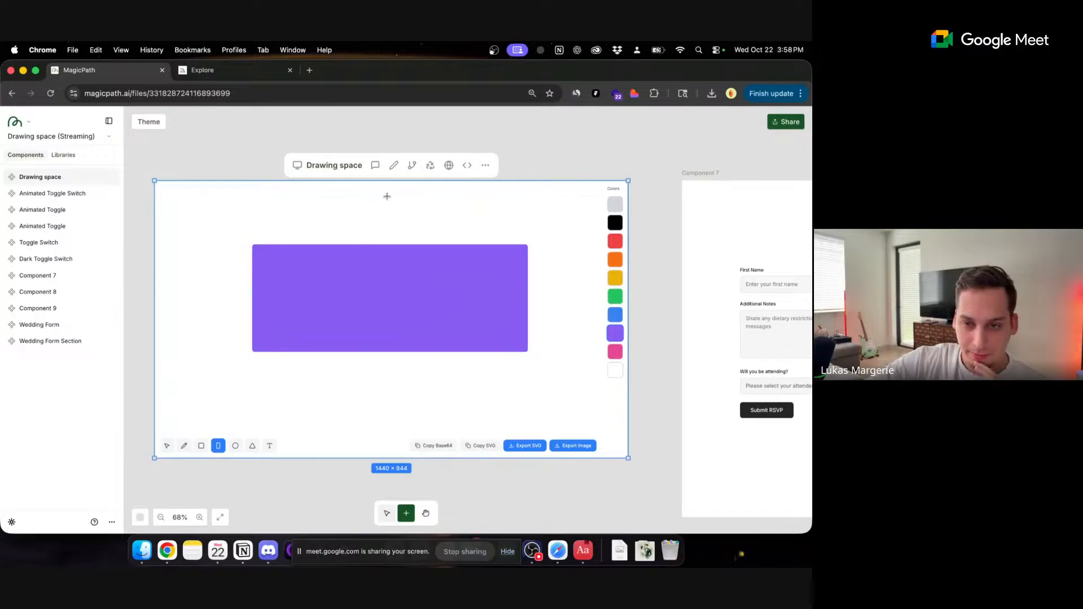
pyautogui.click(167, 445)
pyautogui.click(392, 278)
pyautogui.moveTo(392, 278); pyautogui.dragTo(377, 292)
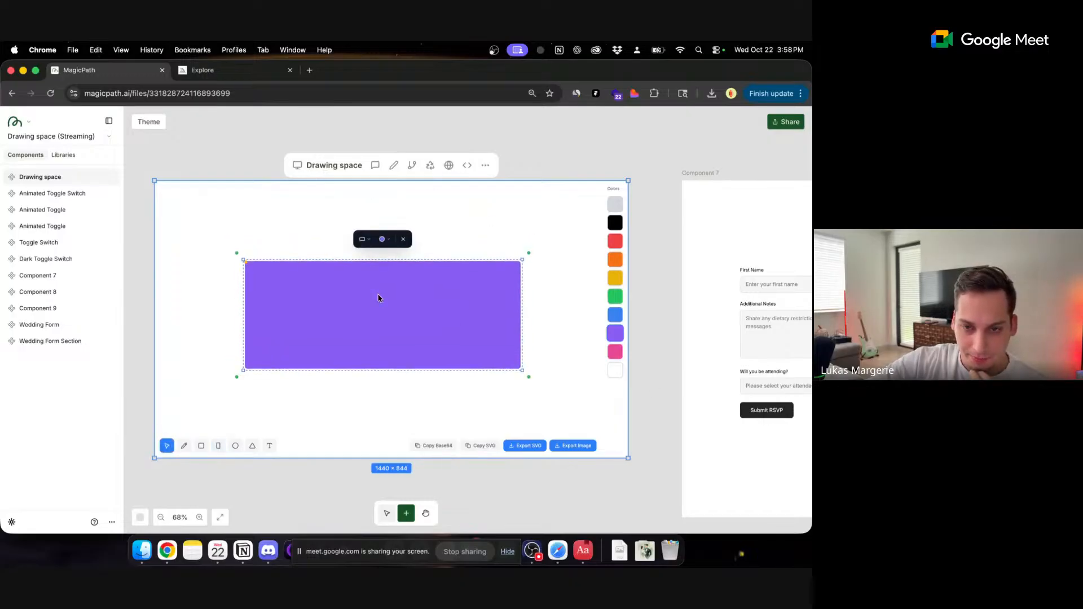
# - Make the rounded rectangle's fill transparent and give it a black outline
pyautogui.click(384, 239)
pyautogui.click(393, 259)
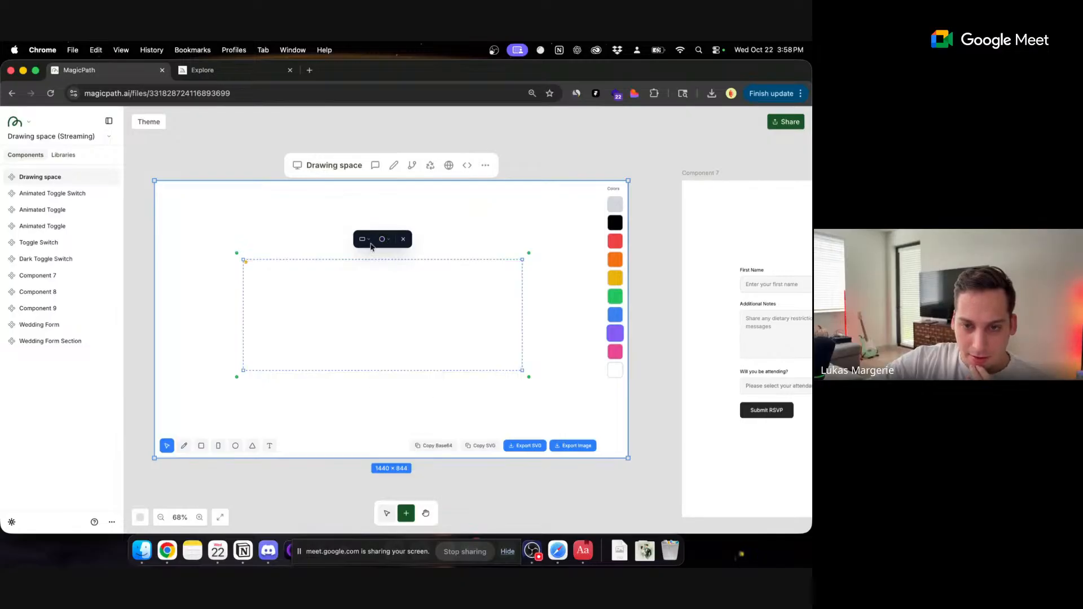
pyautogui.click(364, 239)
pyautogui.click(379, 282)
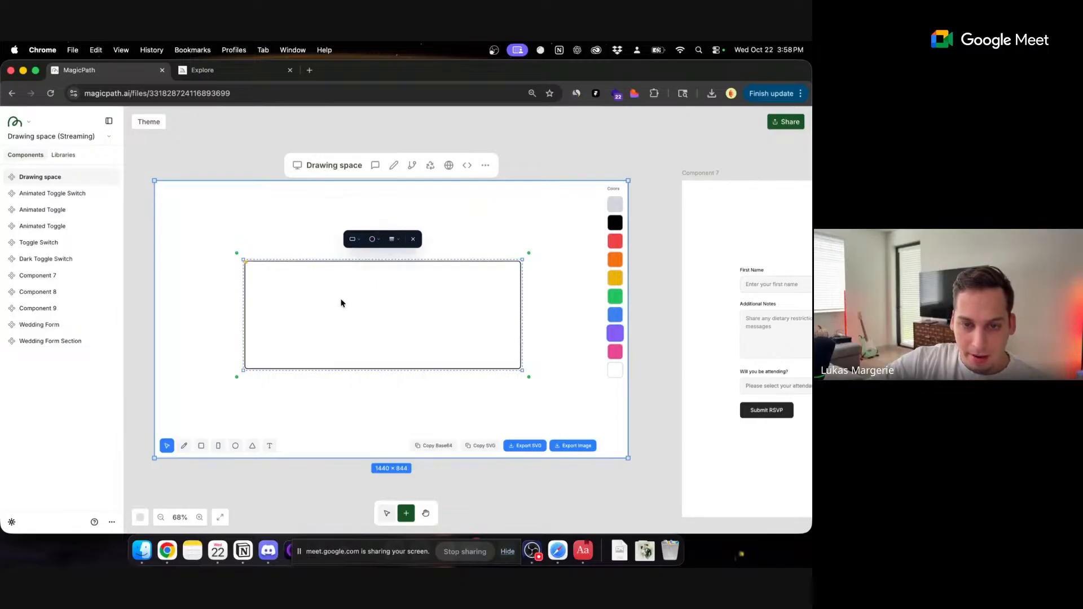
# - Fill the outlined rectangle with three equal square boxes made from a shrunken copy, and widen the outer rectangle to enclose them
pyautogui.moveTo(300, 299)
pyautogui.mouseDown()
pyautogui.moveTo(324, 313)
pyautogui.moveTo(306, 305)
pyautogui.mouseUp()
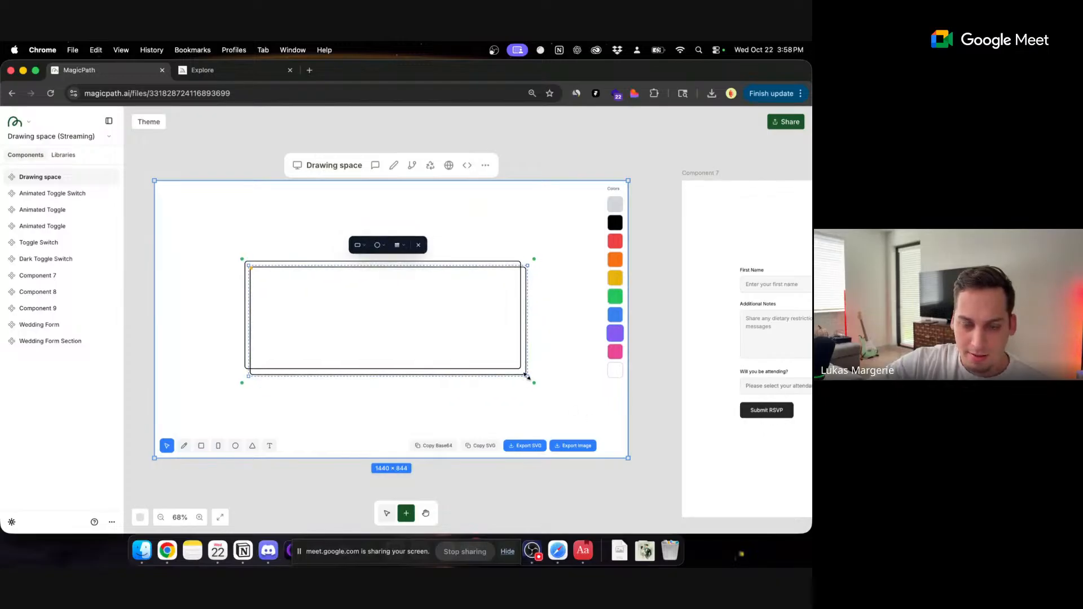
pyautogui.moveTo(526, 376); pyautogui.dragTo(500, 339)
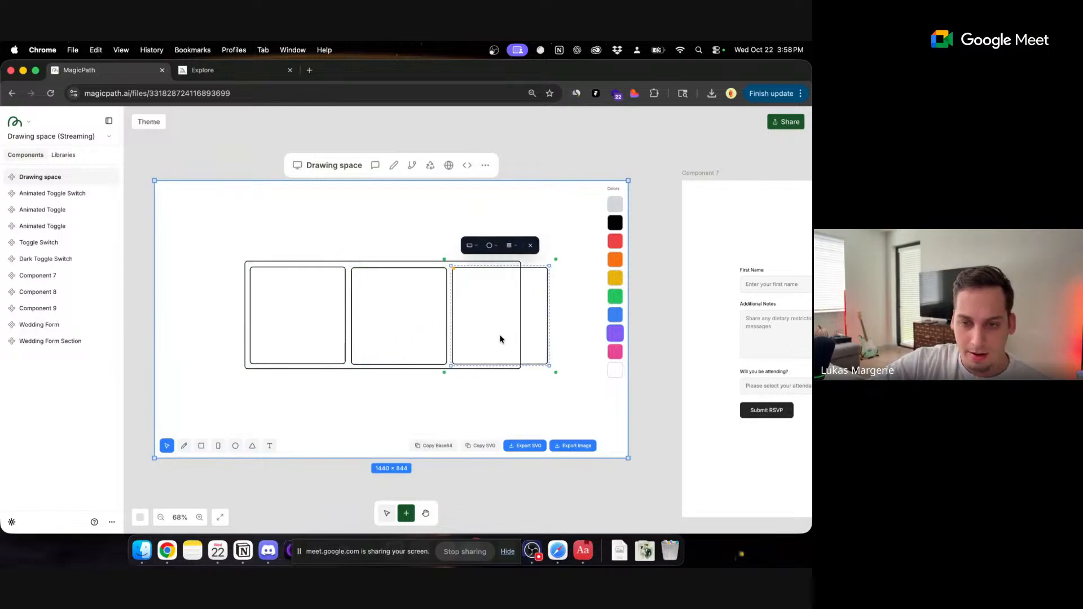
pyautogui.click(416, 264)
pyautogui.click(417, 264)
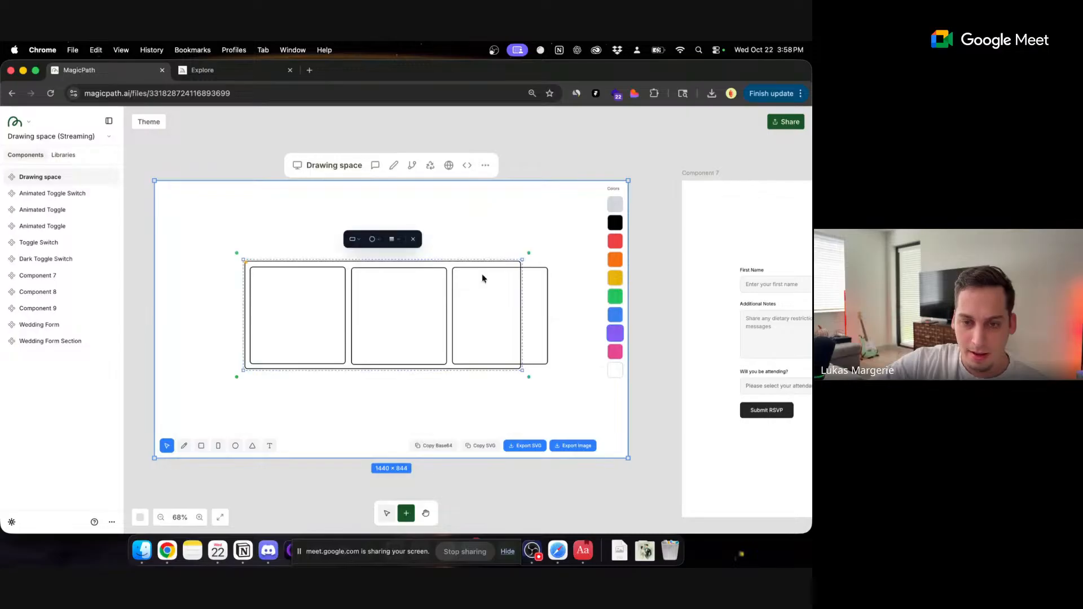
pyautogui.moveTo(522, 261); pyautogui.dragTo(554, 262)
# - Move the outer rectangle and its three boxes together slightly up and left, leaving nothing selected
pyautogui.moveTo(226, 235); pyautogui.dragTo(580, 398)
pyautogui.moveTo(469, 349)
pyautogui.mouseDown()
pyautogui.moveTo(442, 344)
pyautogui.moveTo(456, 338)
pyautogui.mouseUp()
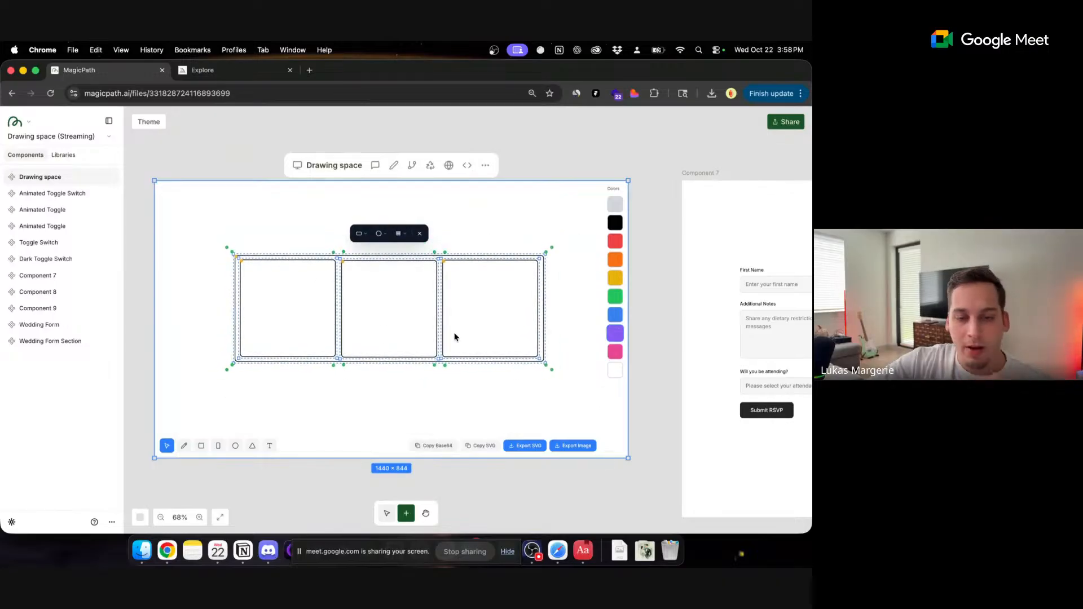
pyautogui.click(209, 307)
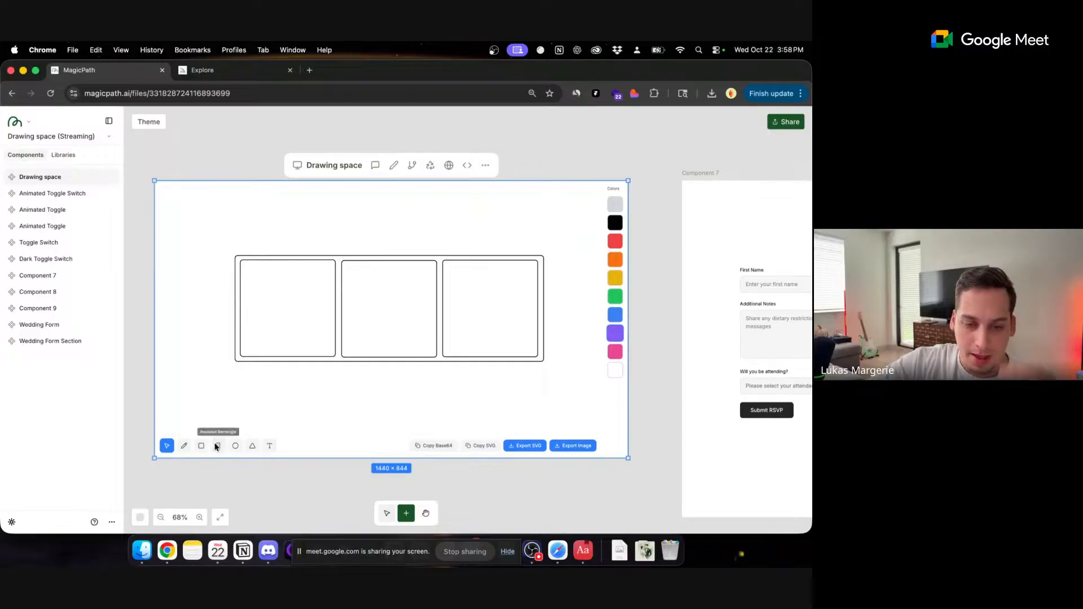
# - Add a text label in the first box with the person's first name followed by "'s friend group"
pyautogui.click(269, 446)
pyautogui.moveTo(263, 286); pyautogui.dragTo(308, 332)
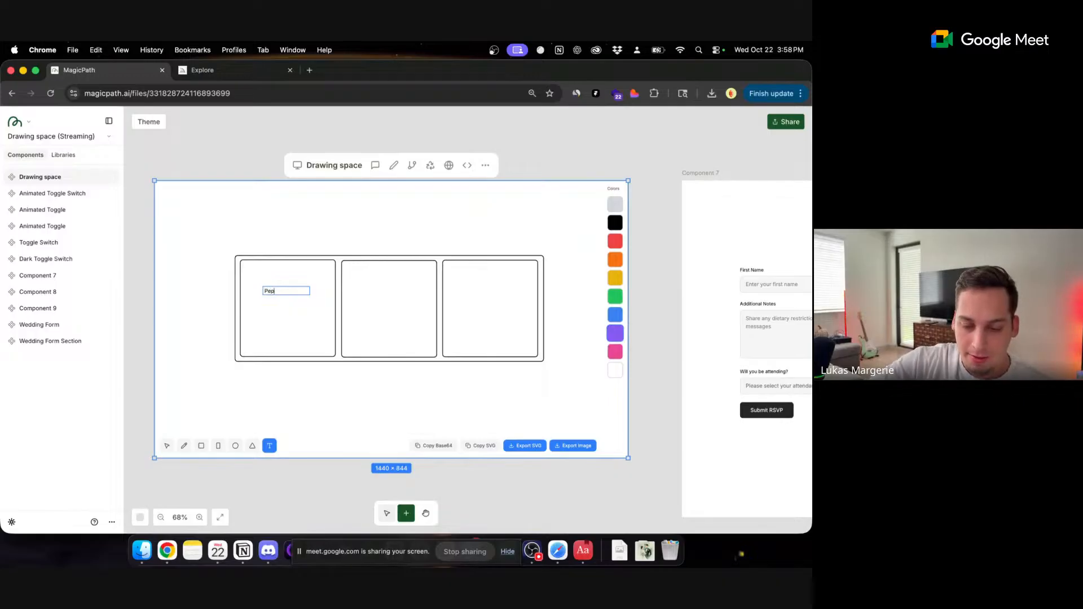
pyautogui.write("Pepe's friend g")
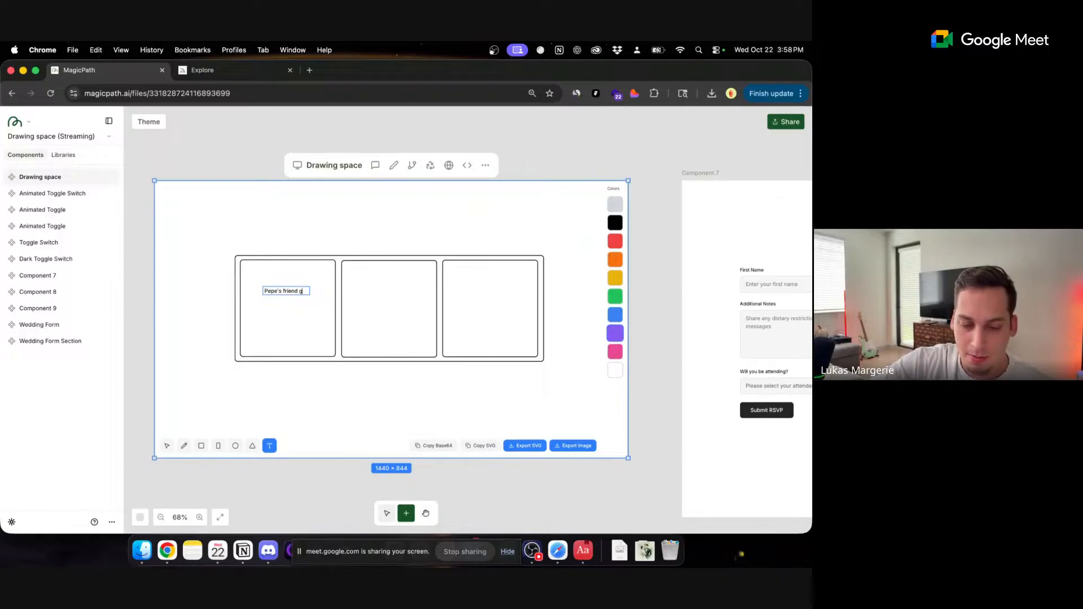
pyautogui.write('roup')
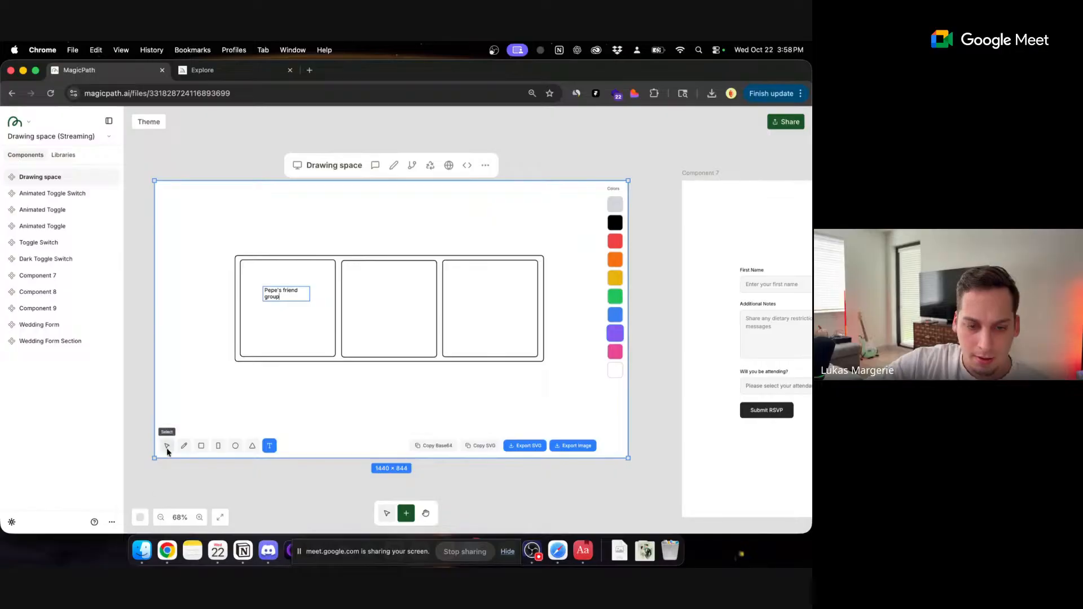
# - Copy the friend group label into the second box and insert "wife's" before "friend group"
pyautogui.click(167, 448)
pyautogui.moveTo(271, 304); pyautogui.dragTo(373, 296)
pyautogui.doubleClick(388, 291)
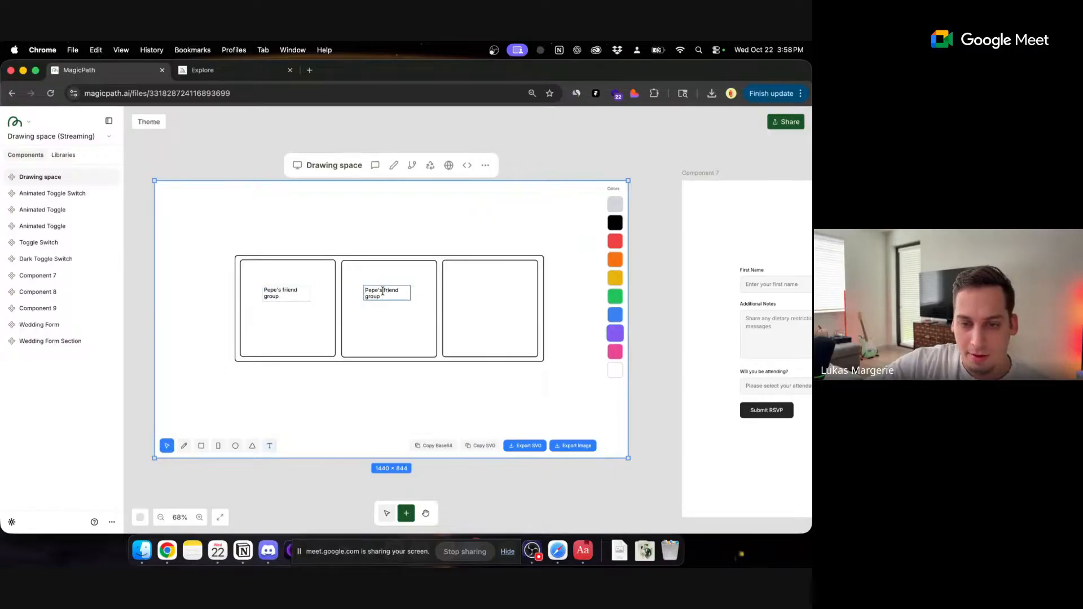
pyautogui.write("wife's")
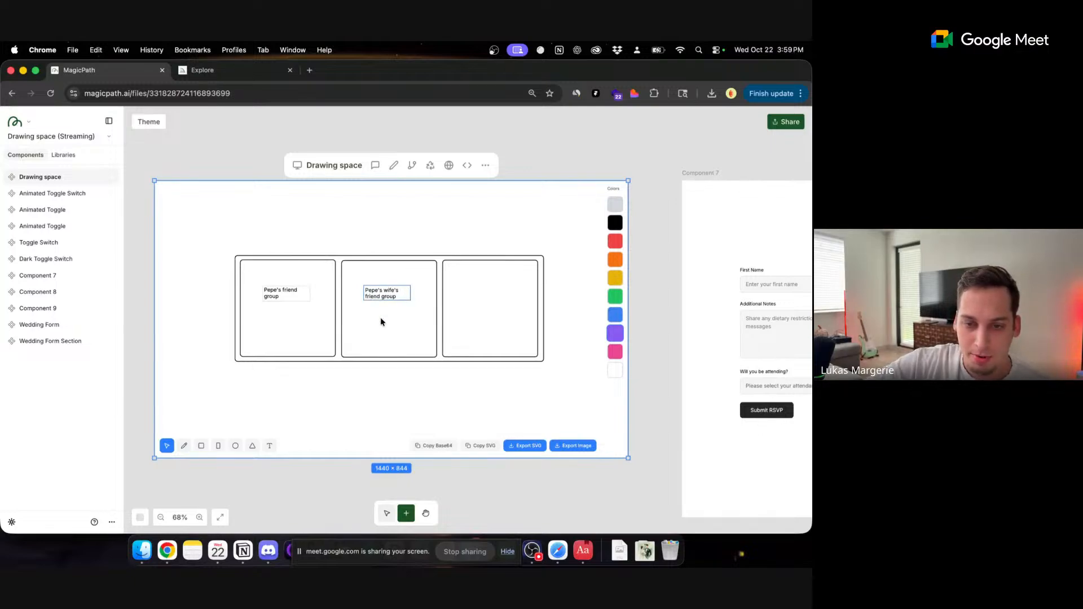
pyautogui.click(380, 319)
# - Copy the second box's label into the third box and replace its text with "Family"
pyautogui.click(373, 294)
pyautogui.moveTo(374, 294); pyautogui.dragTo(491, 294)
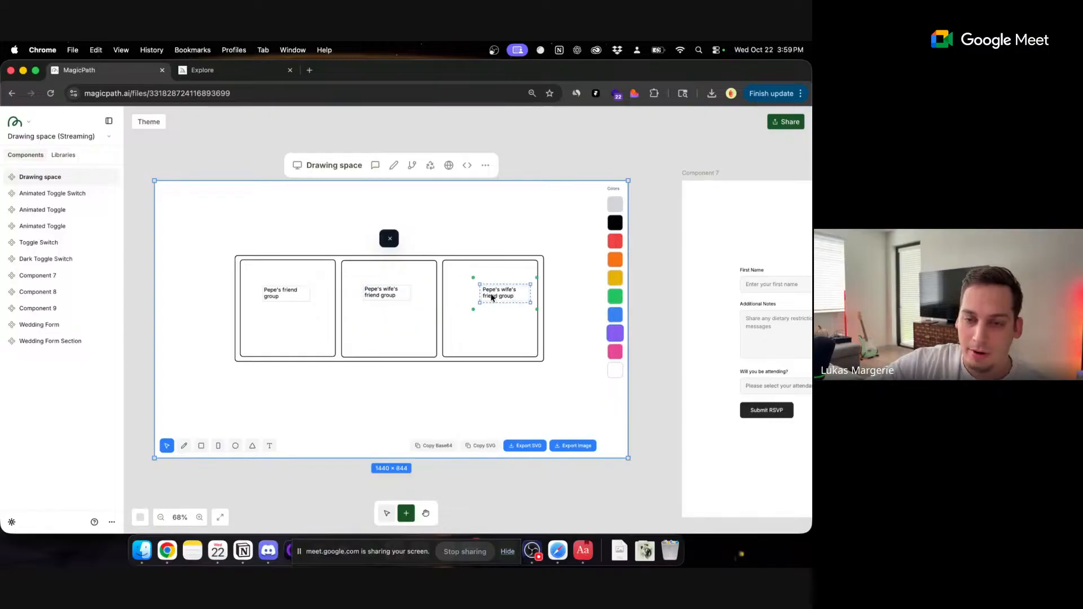
pyautogui.doubleClick(480, 294)
pyautogui.write('Fam')
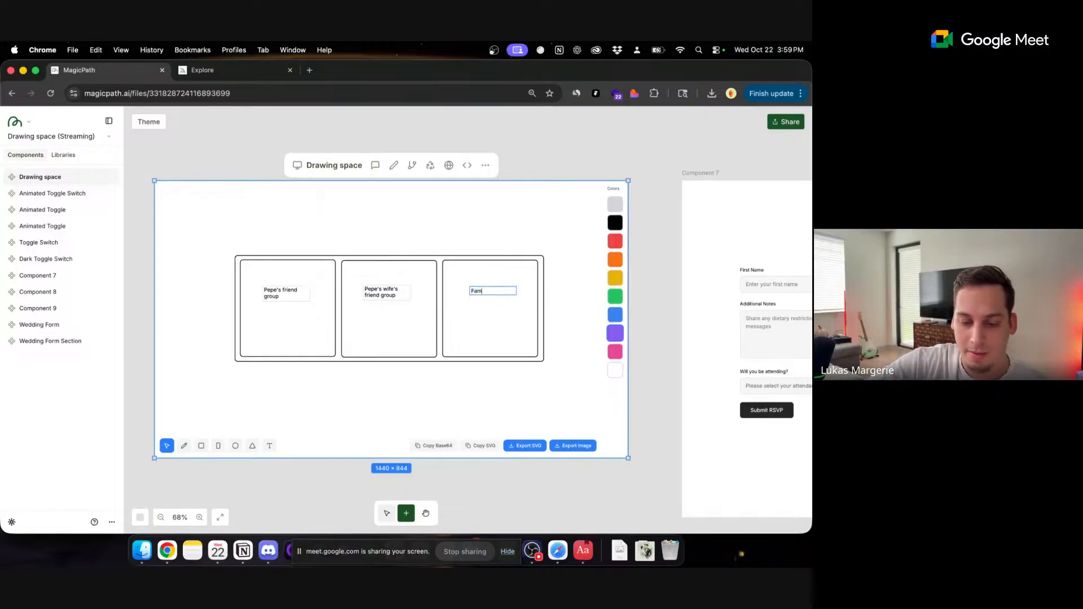
pyautogui.write('ily')
pyautogui.click(503, 339)
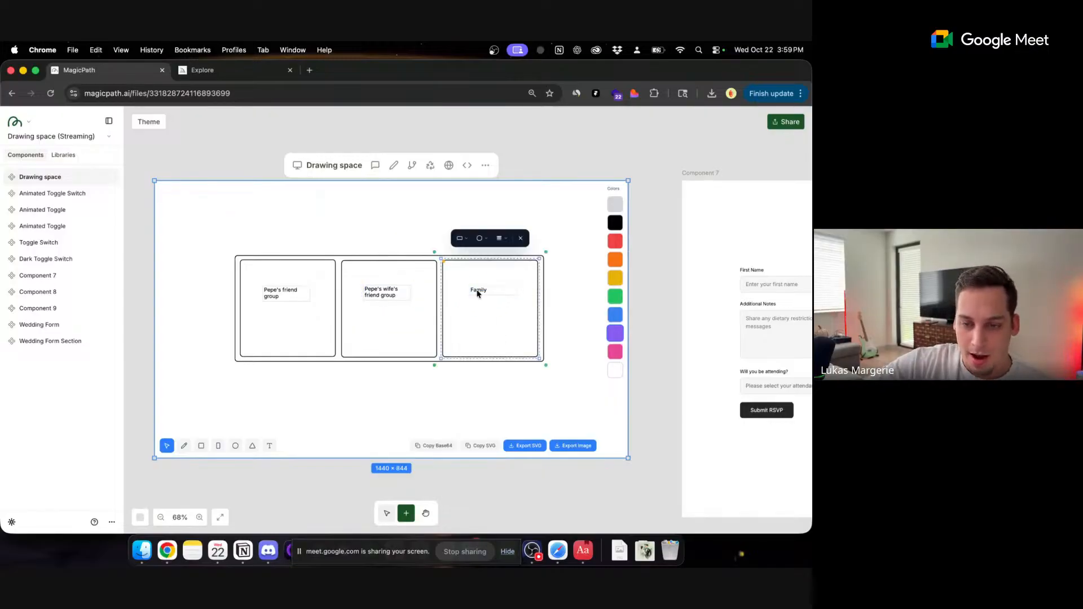
# - Move the three group labels to the vertical middle of their boxes, leaving nothing selected
pyautogui.click(484, 293)
pyautogui.moveTo(484, 293); pyautogui.dragTo(489, 310)
pyautogui.click(398, 297)
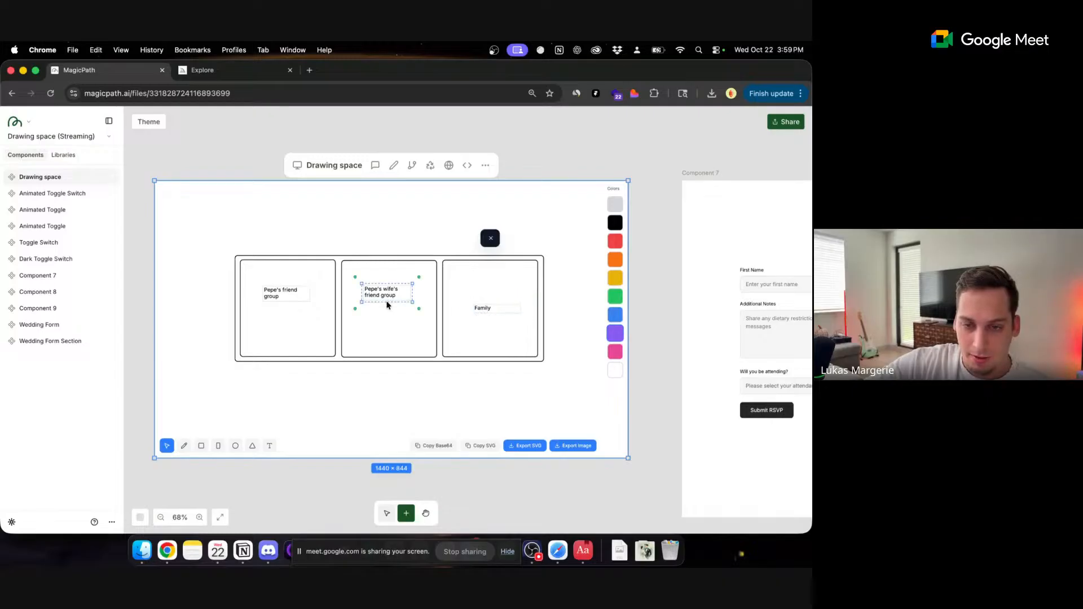
pyautogui.moveTo(382, 297); pyautogui.dragTo(388, 313)
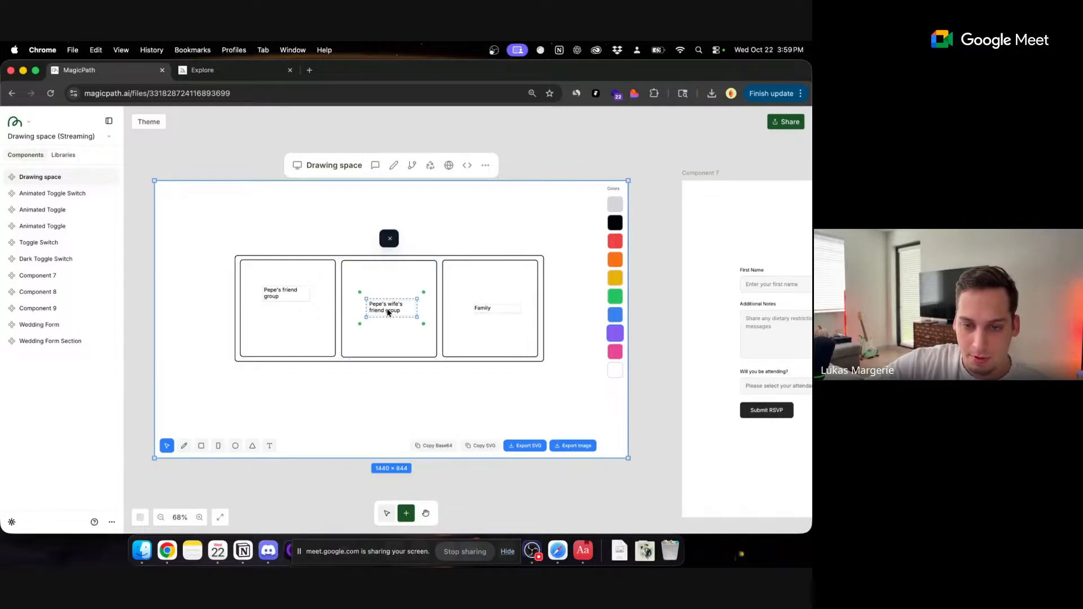
pyautogui.click(276, 297)
pyautogui.moveTo(276, 301); pyautogui.dragTo(282, 308)
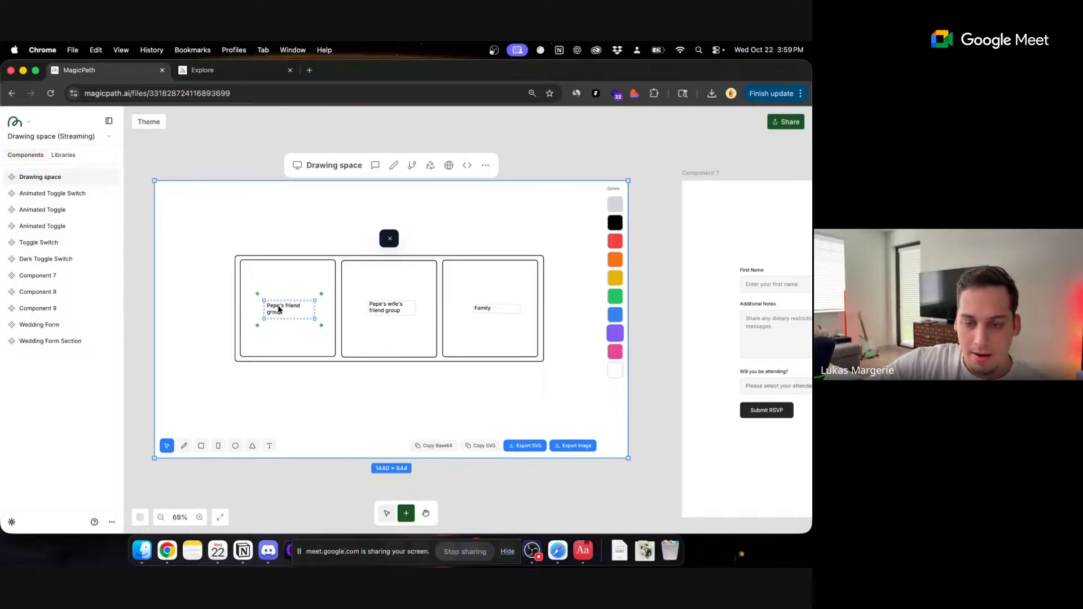
pyautogui.click(295, 268)
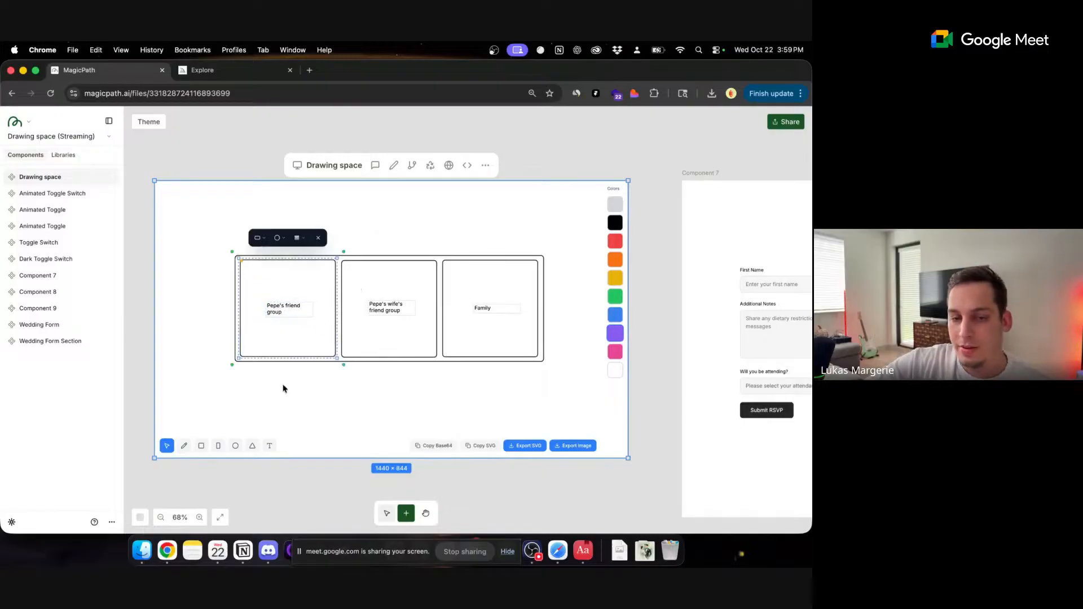
pyautogui.click(240, 386)
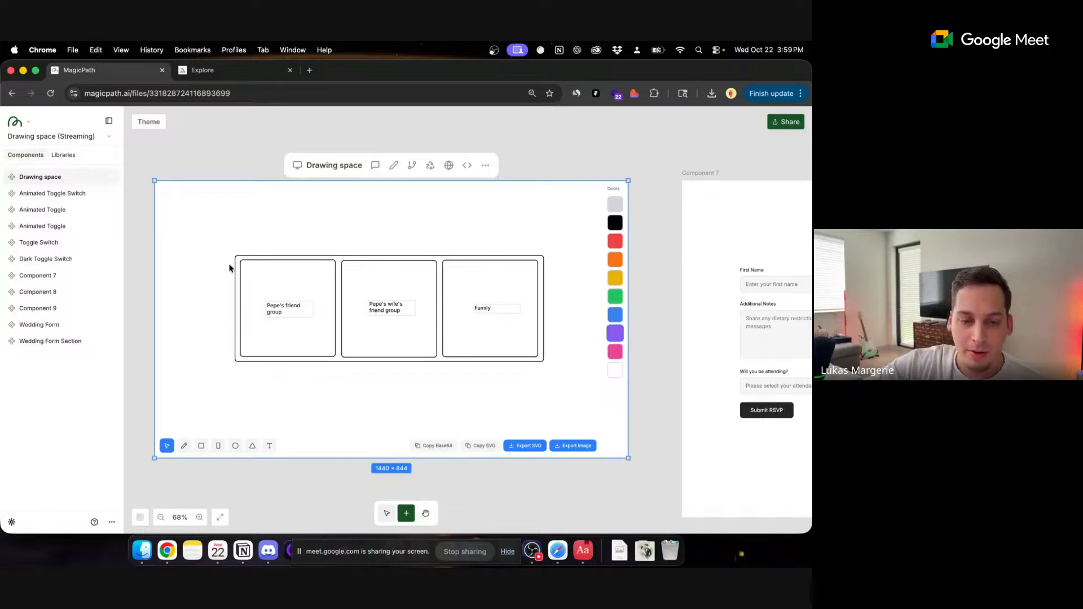
# - Copy the group layout sketch as SVG and open the editing chat of Component 7
pyautogui.click(470, 446)
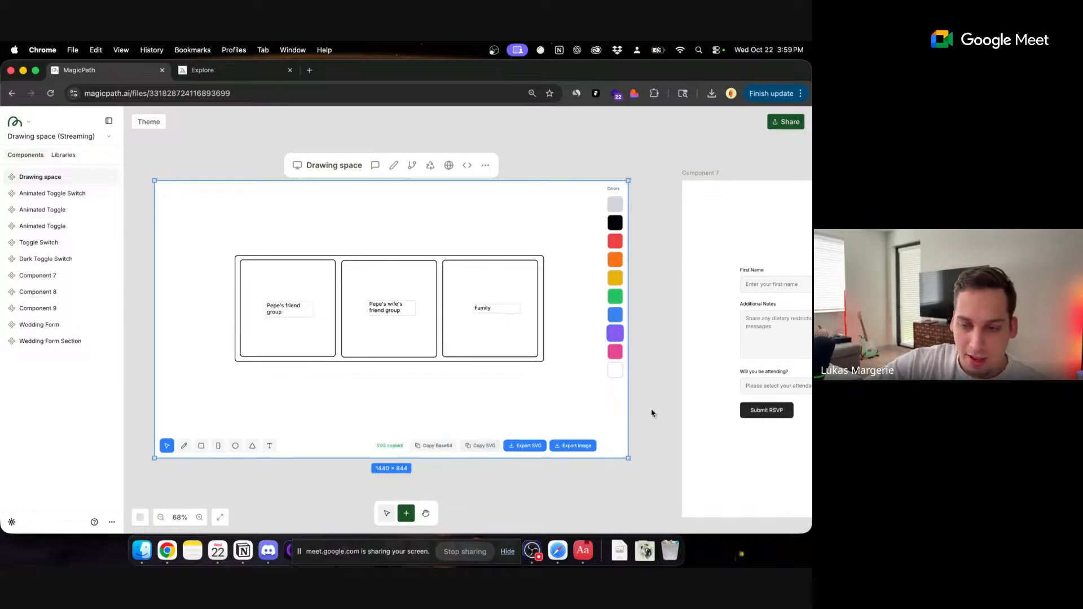
pyautogui.hscroll(15, 655, 406)
pyautogui.scroll(-3, 641, 513)
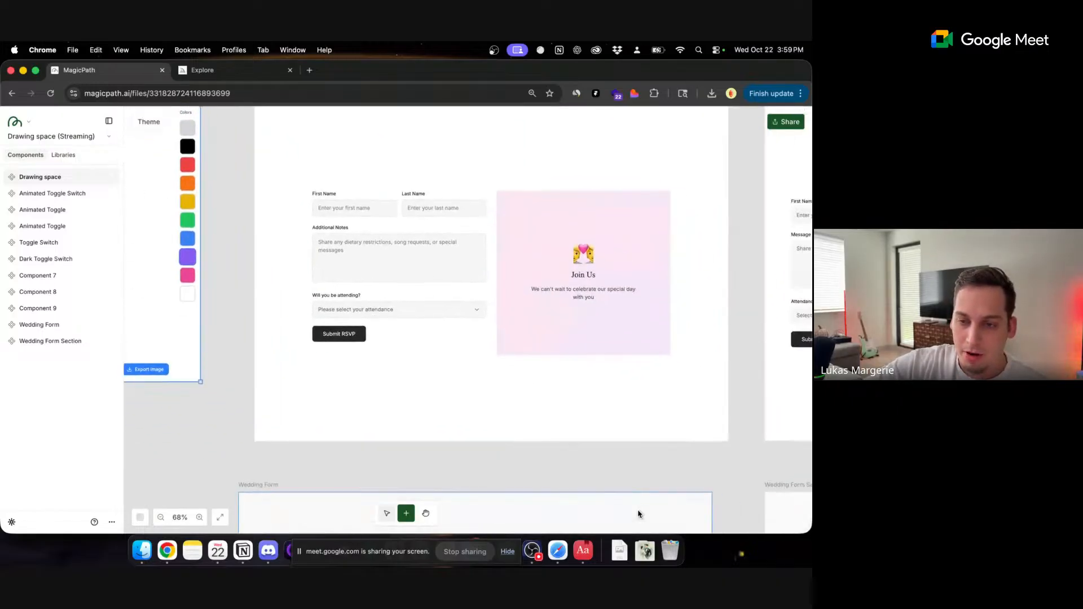
pyautogui.scroll(-5, 577, 468)
pyautogui.click(533, 417)
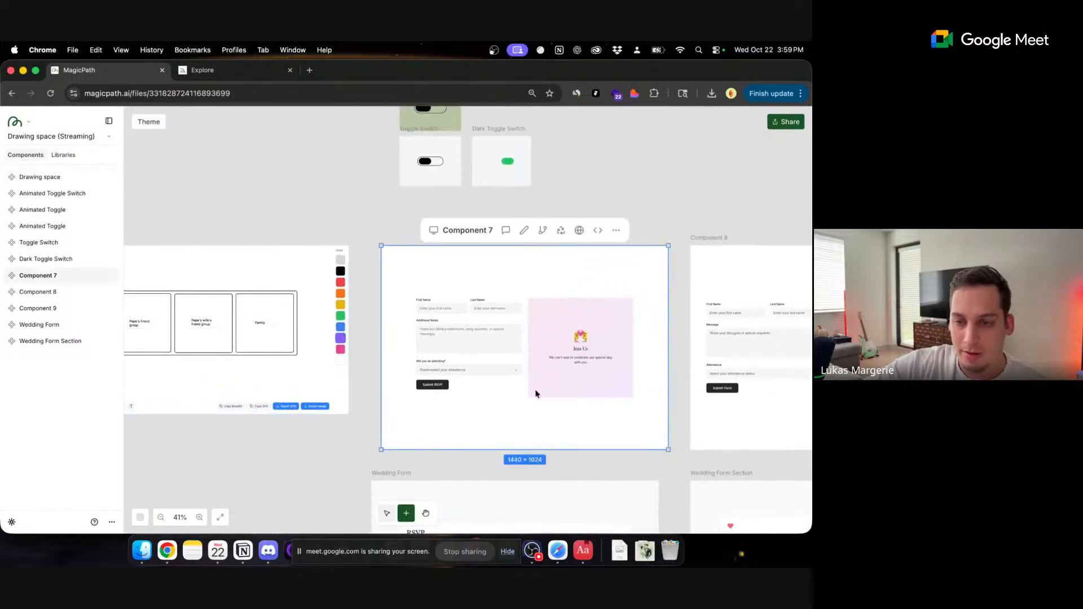
pyautogui.click(506, 230)
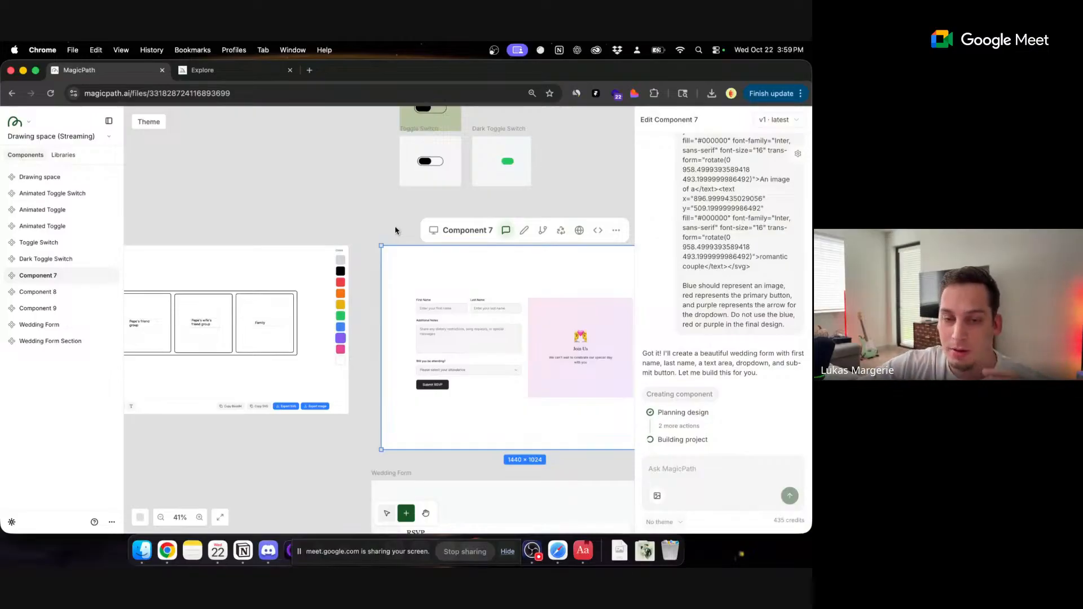
# - Look over Component 7, Component 8, the Wedding Form and the Wedding Form Section to compare their designs
pyautogui.hscroll(2, 486, 337)
pyautogui.scroll(-1, 485, 337)
pyautogui.scroll(-2, 538, 435)
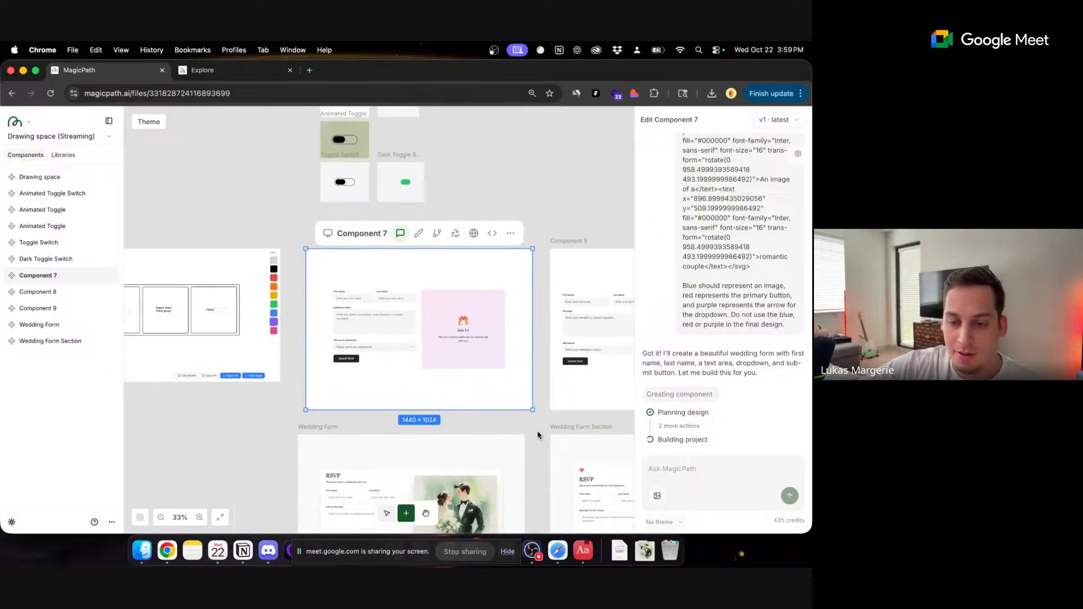
pyautogui.hscroll(3, 539, 433)
pyautogui.scroll(-2, 539, 433)
pyautogui.hscroll(1, 539, 432)
pyautogui.scroll(-1, 539, 432)
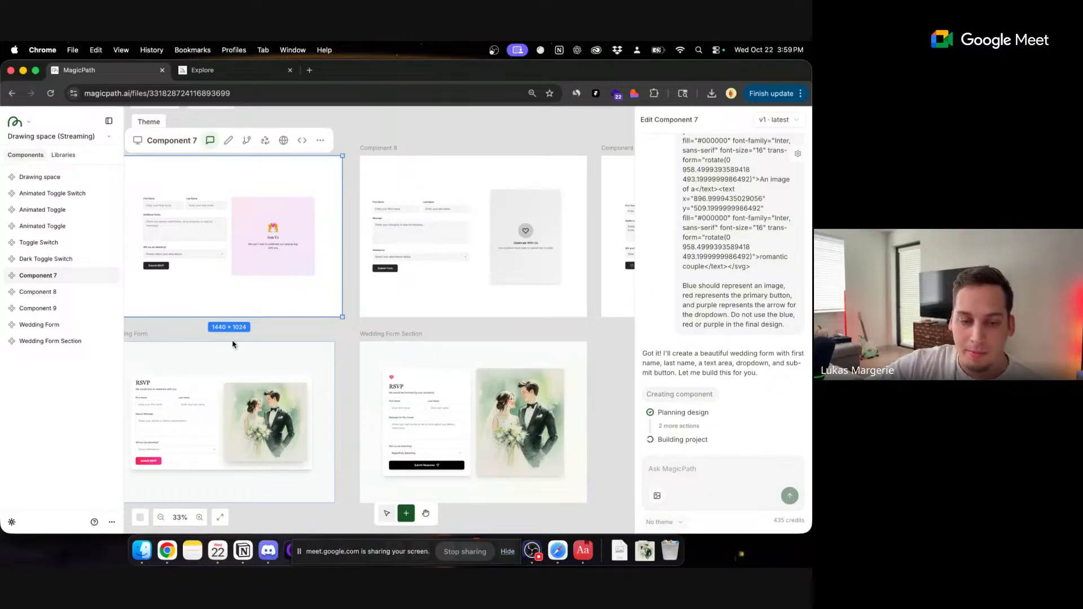
pyautogui.hscroll(-1, 167, 335)
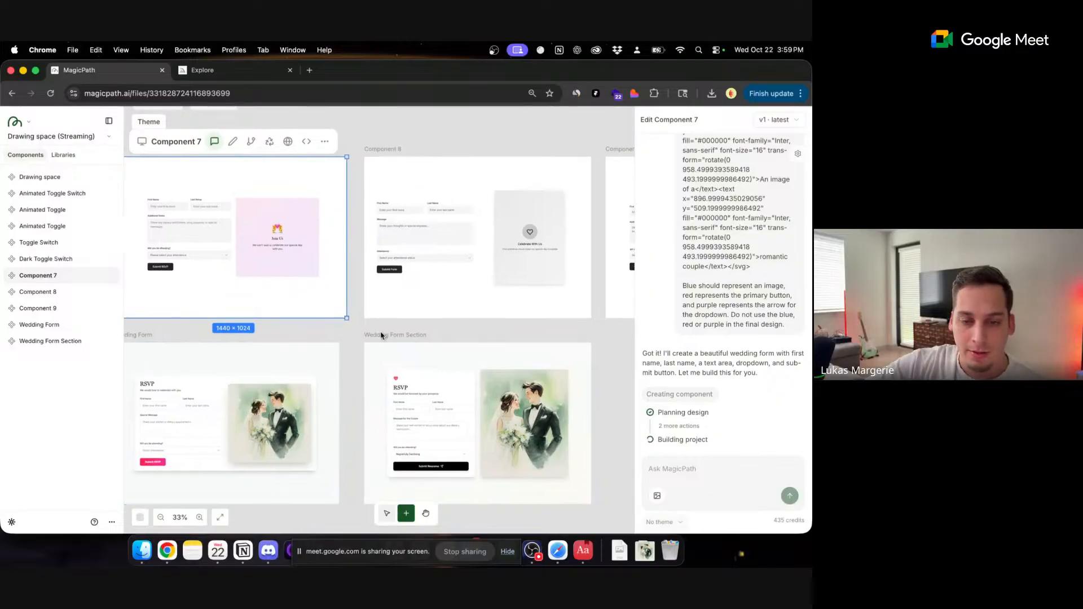
pyautogui.hscroll(-3, 381, 336)
pyautogui.scroll(2, 381, 336)
pyautogui.scroll(5, 142, 210)
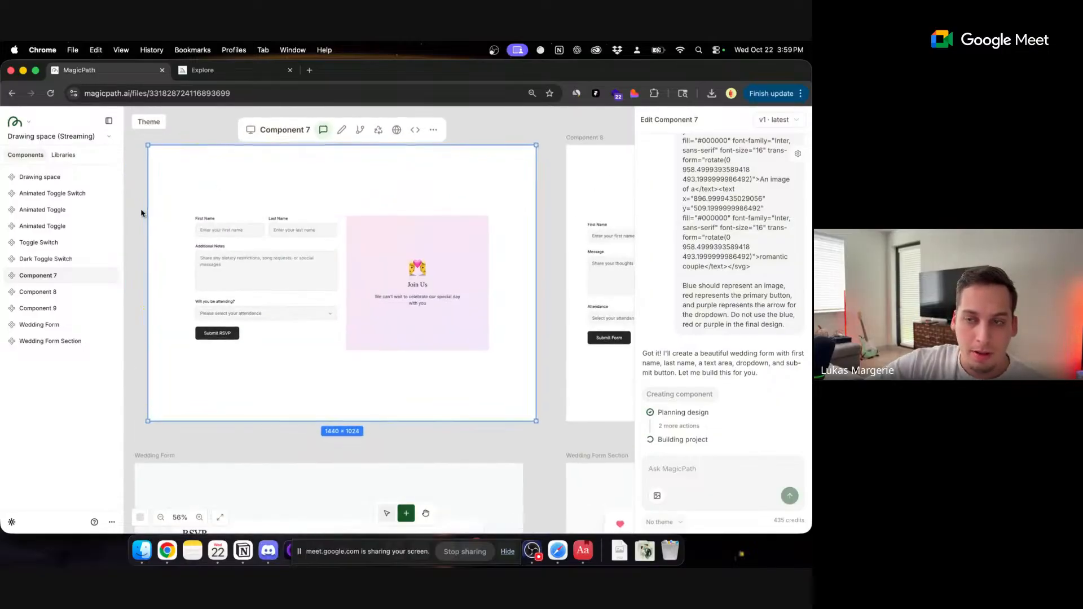
# - Check the editing chats of Component 7, Component 8 and Component 9 for their generation progress
pyautogui.click(681, 461)
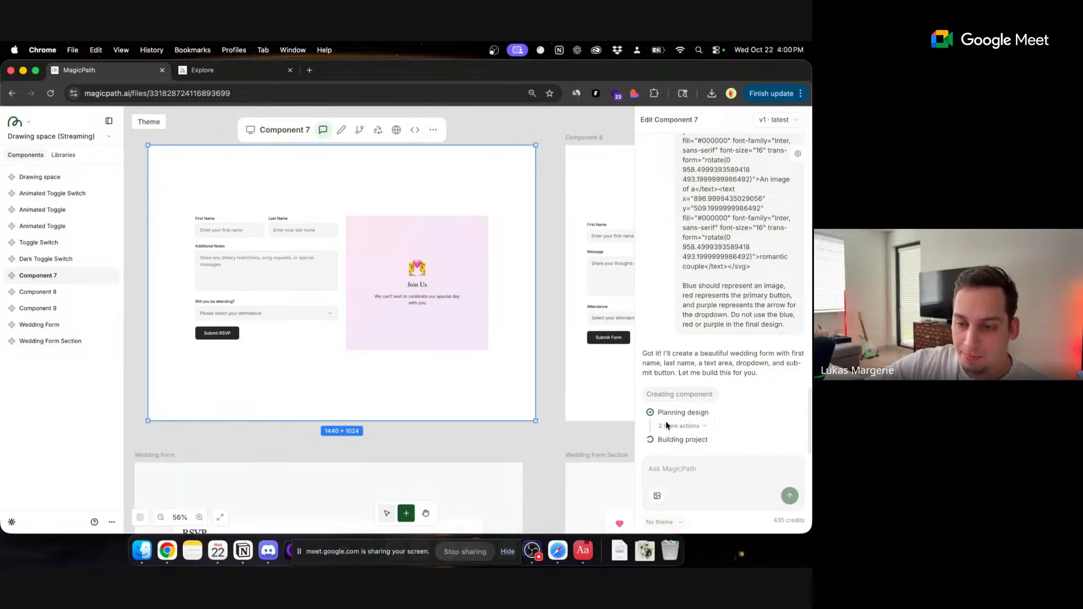
pyautogui.click(553, 434)
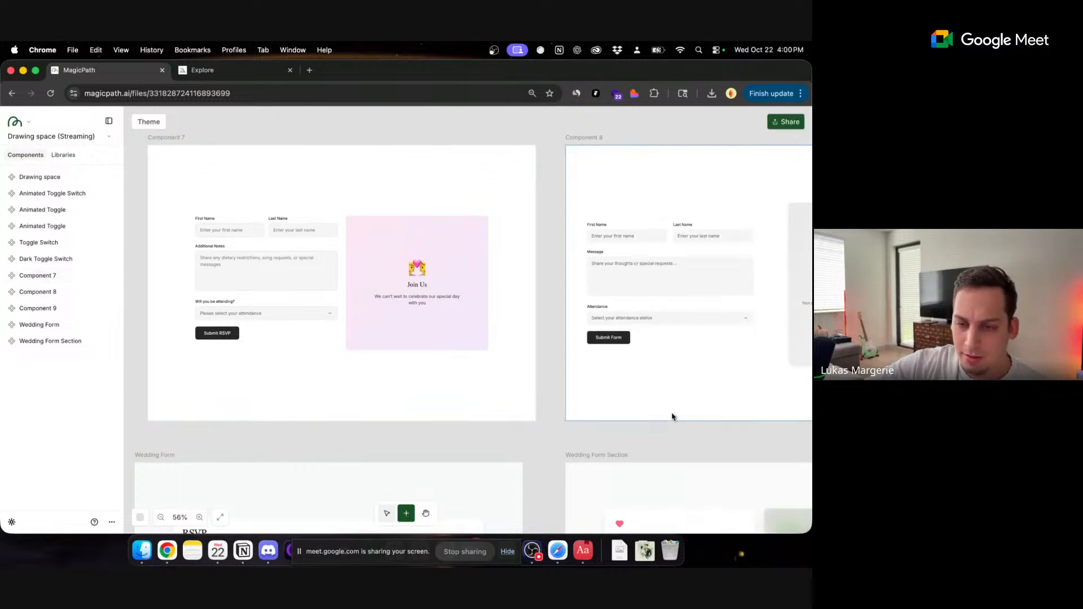
pyautogui.click(672, 417)
pyautogui.click(743, 130)
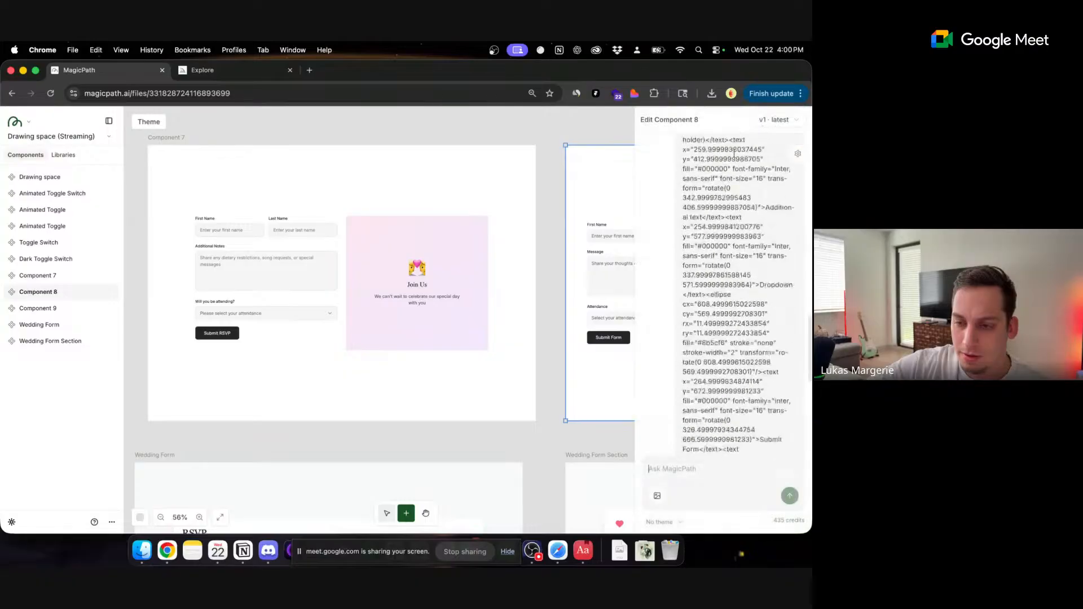
pyautogui.hscroll(4, 559, 132)
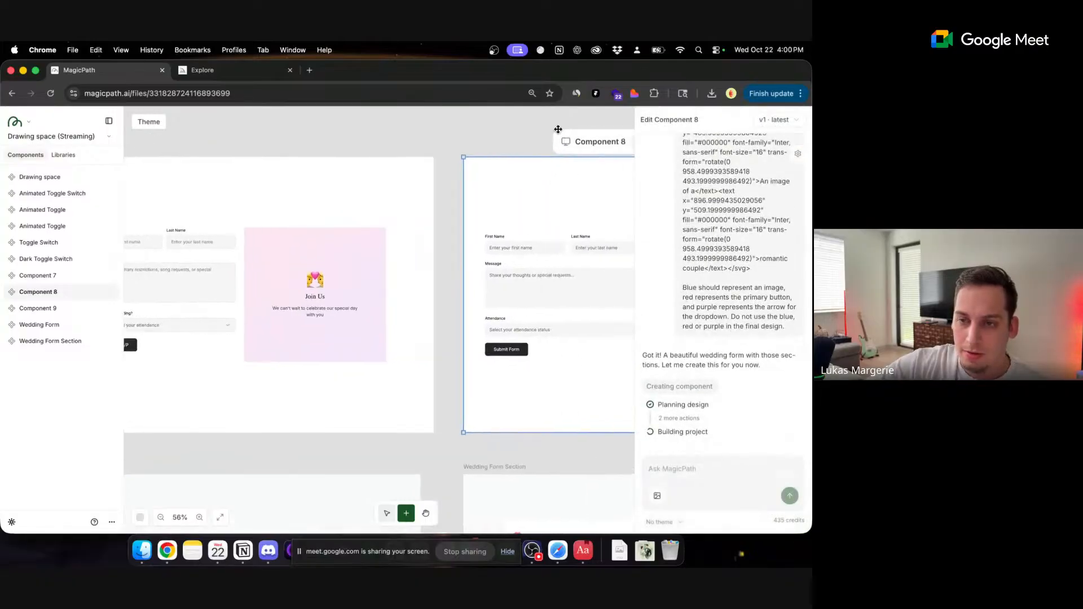
pyautogui.hscroll(3, 431, 140)
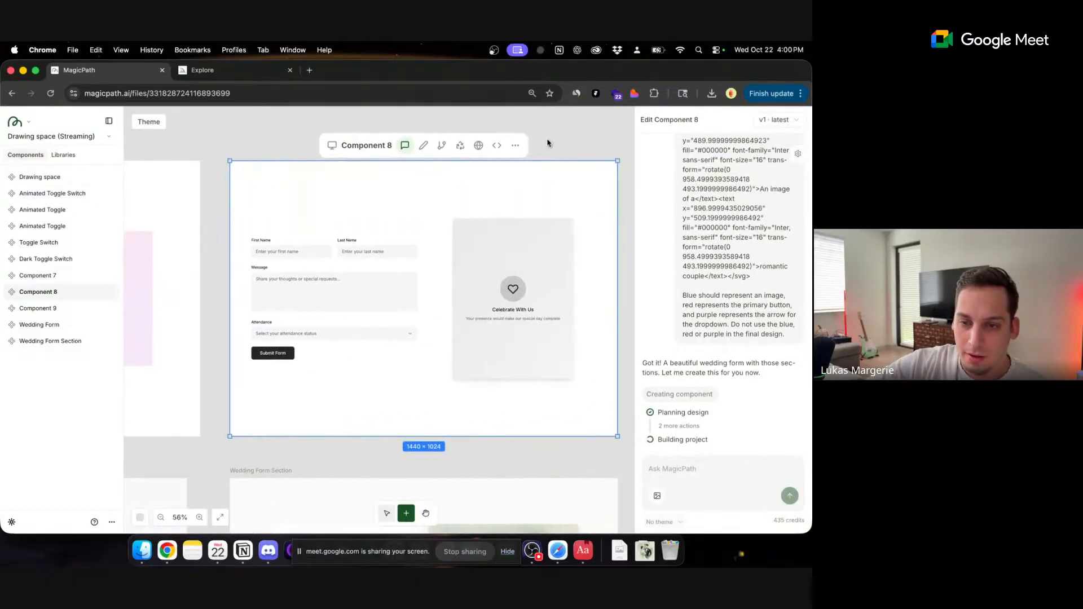
pyautogui.hscroll(4, 547, 143)
pyautogui.hscroll(5, 527, 144)
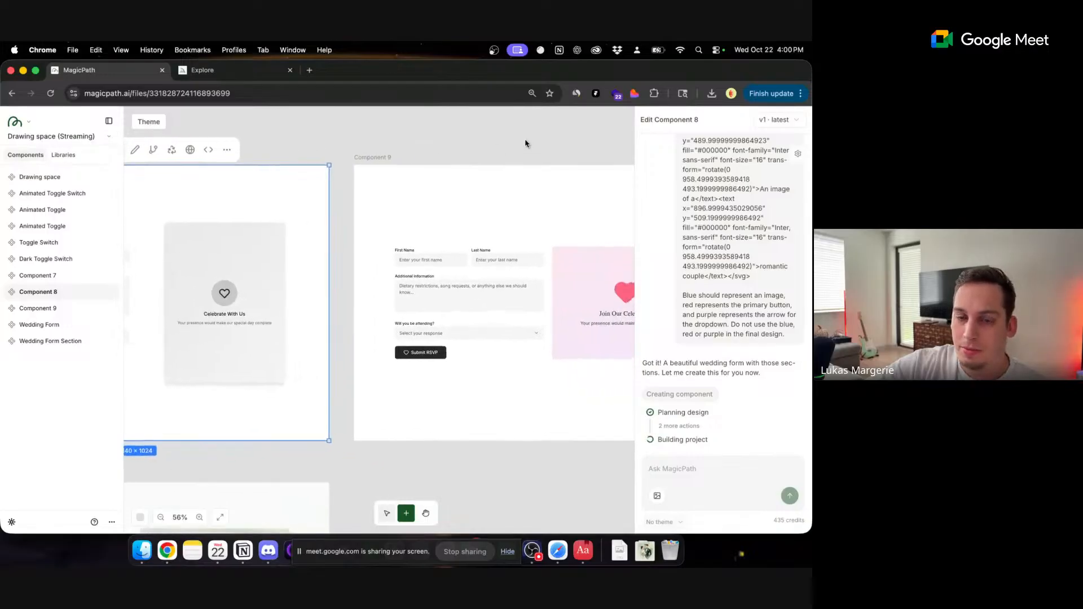
pyautogui.click(348, 185)
pyautogui.click(440, 159)
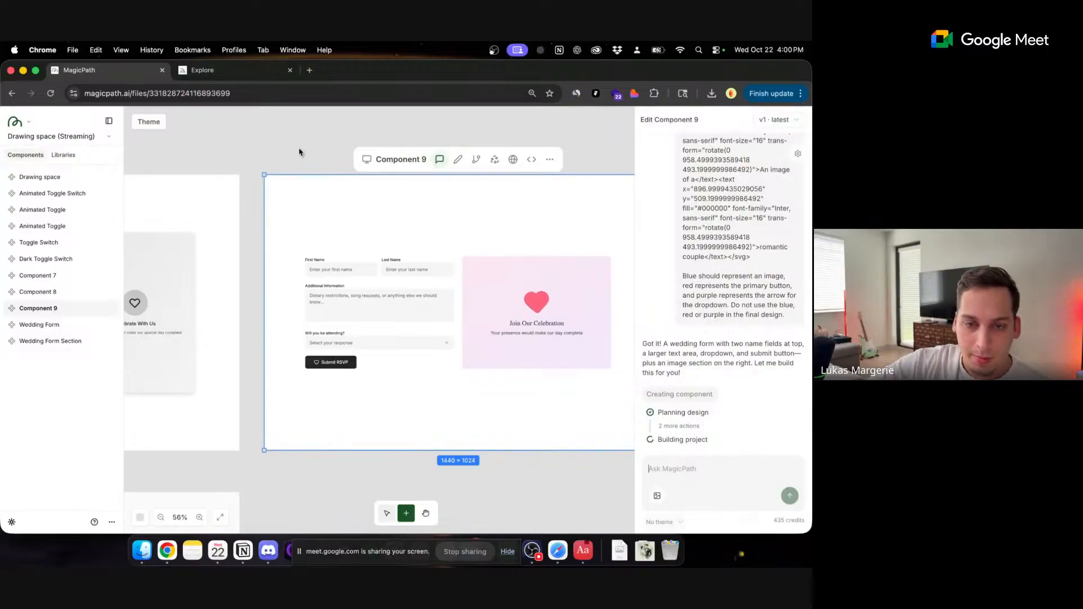
# - Try entering test text in the editing chats of Component 7 and the Wedding Form Section, clearing the latter
pyautogui.scroll(-5, 298, 150)
pyautogui.hscroll(-5, 230, 141)
pyautogui.hscroll(-4, 227, 141)
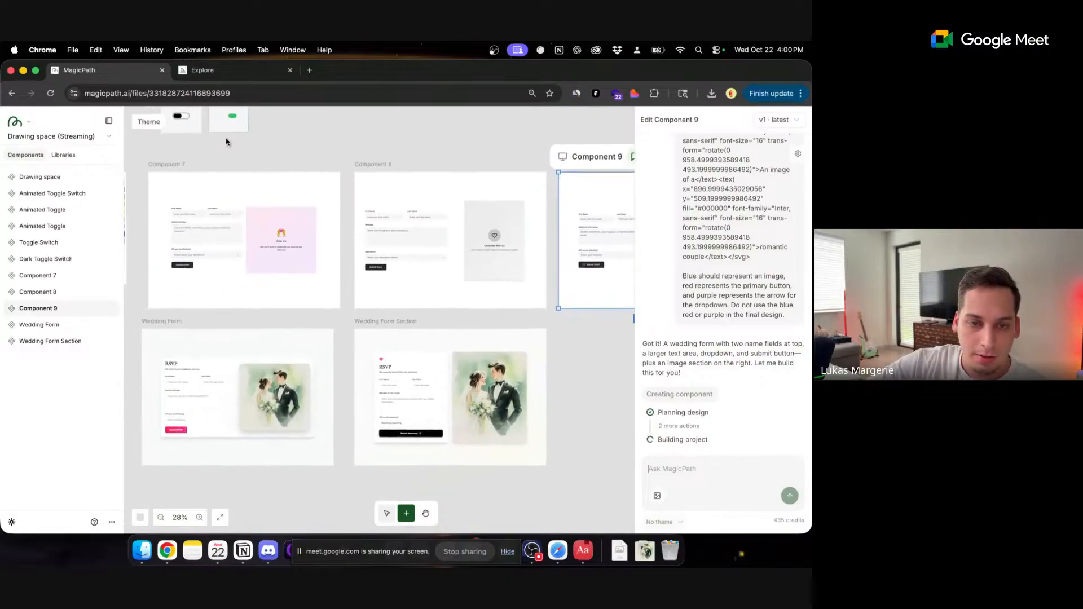
pyautogui.click(221, 229)
pyautogui.click(258, 170)
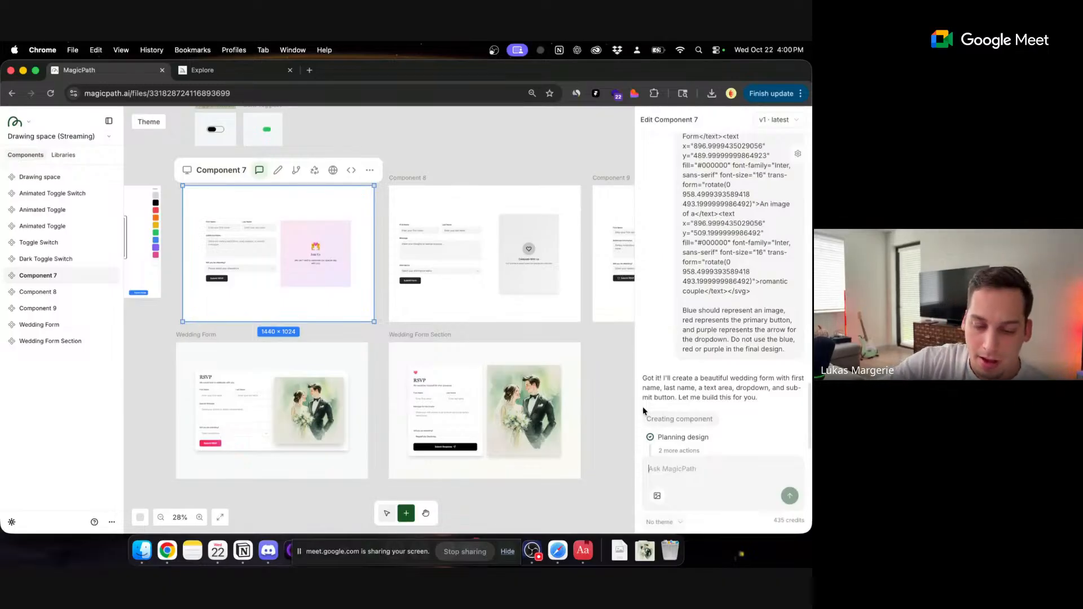
pyautogui.write('i')
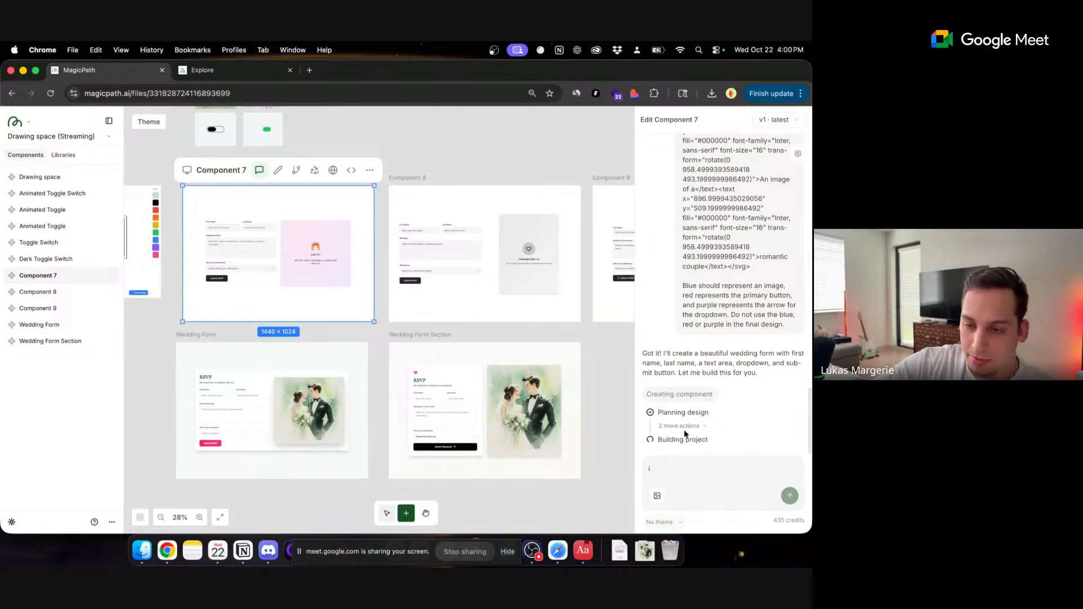
pyautogui.click(505, 468)
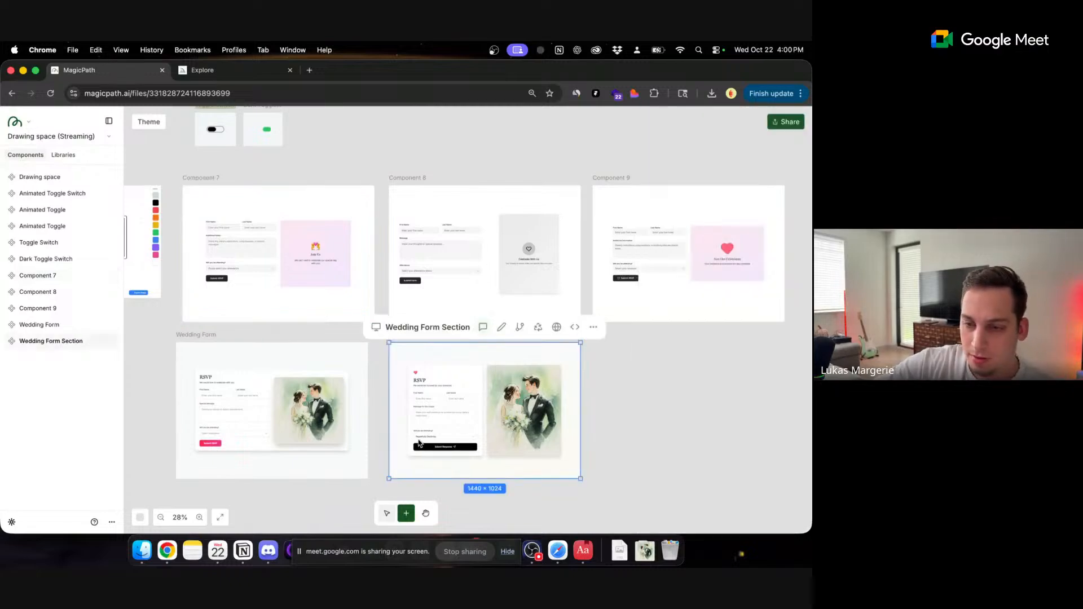
pyautogui.click(480, 329)
pyautogui.write('cd')
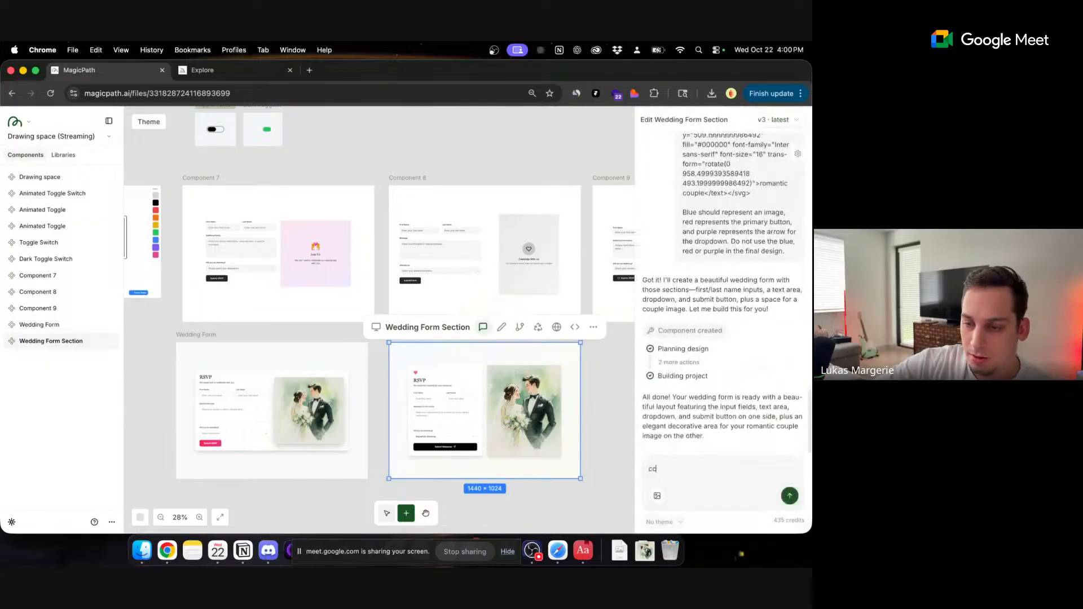
pyautogui.press('BackSpace')
pyautogui.press('BackSpace')
pyautogui.click(274, 379)
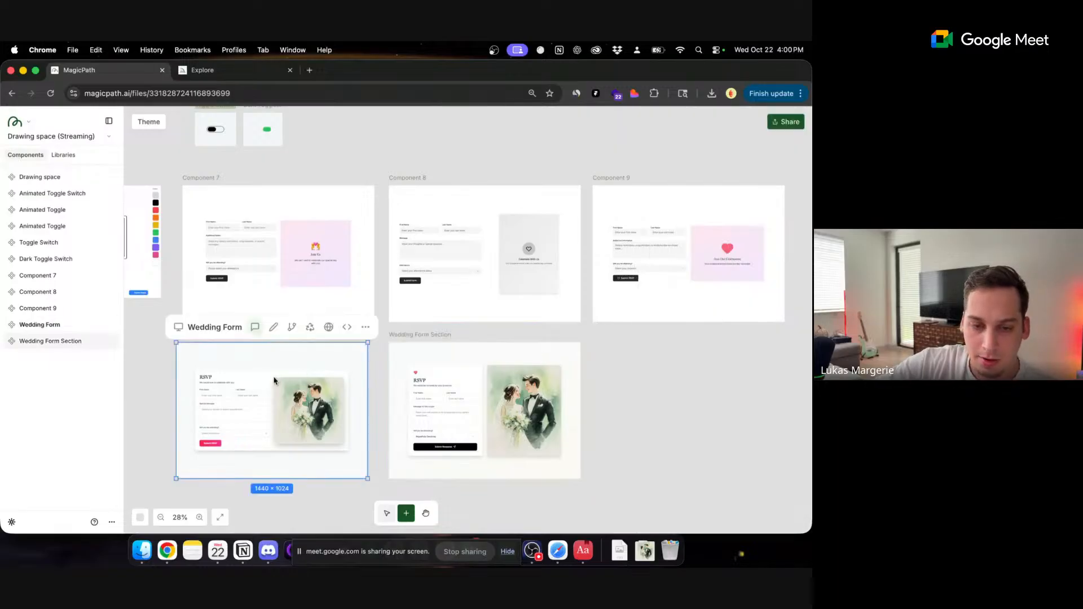
# - Change the text of Component 7's dark form button to "Submit" and save the edit
pyautogui.click(261, 209)
pyautogui.click(276, 171)
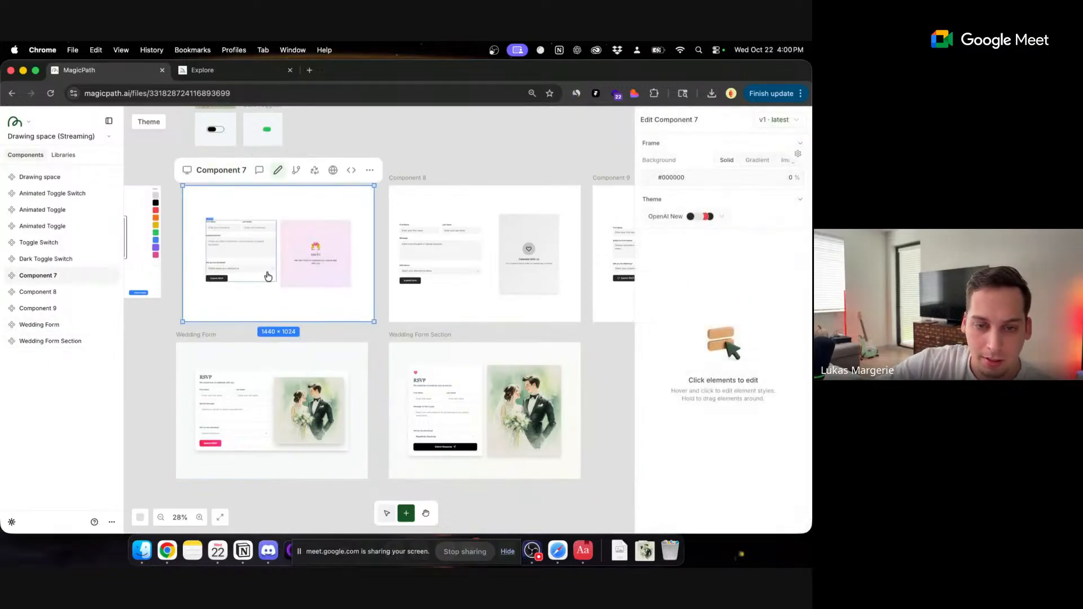
pyautogui.click(222, 283)
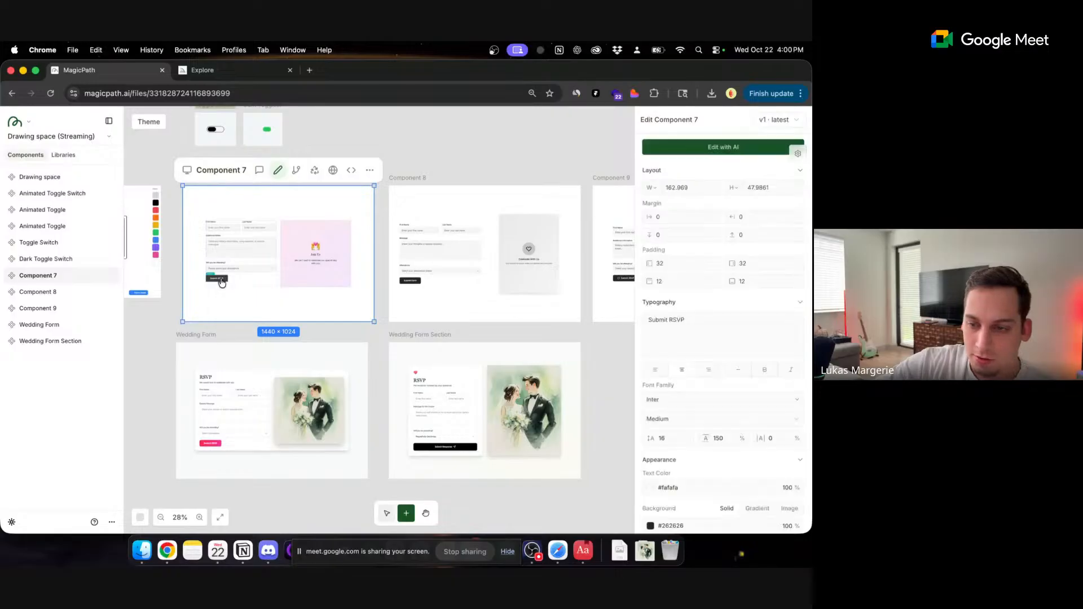
pyautogui.press('BackSpace')
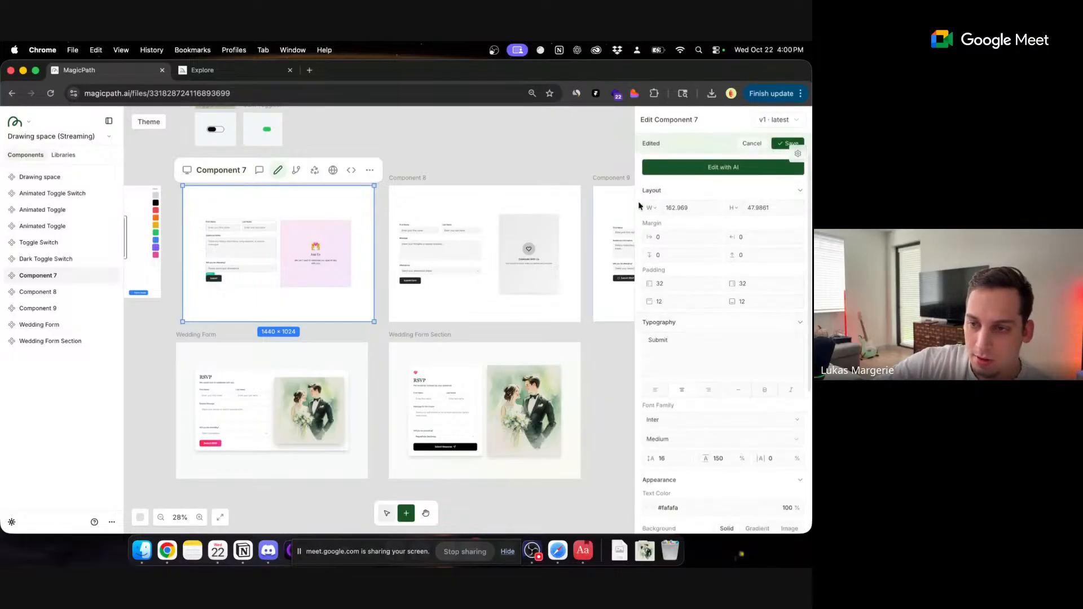
pyautogui.click(783, 143)
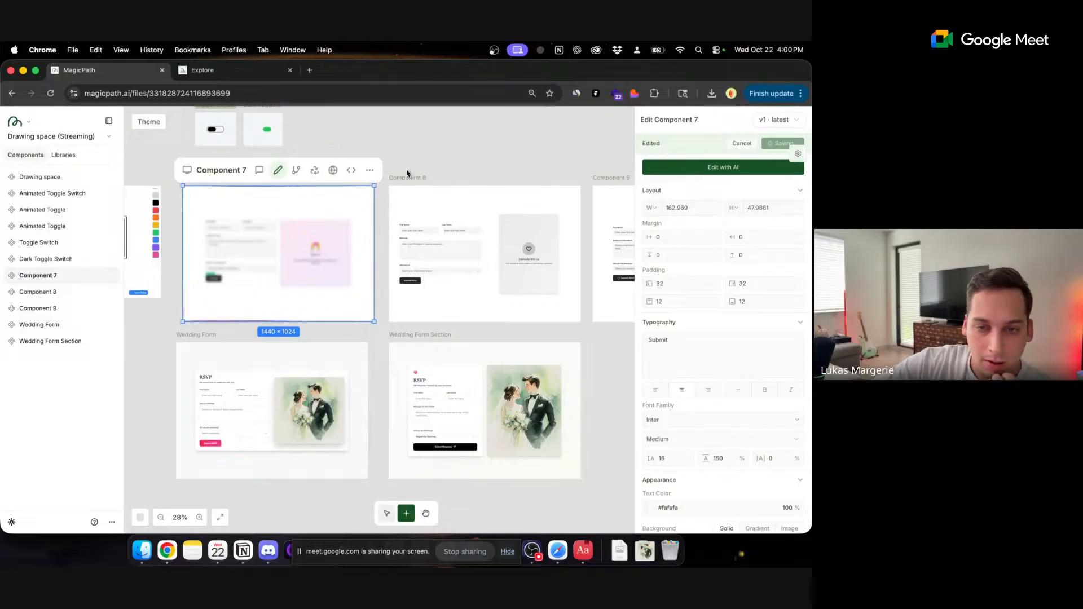
# - Reopen Component 7's editing chat and try entering a throwaway message without sending it
pyautogui.scroll(5, 392, 156)
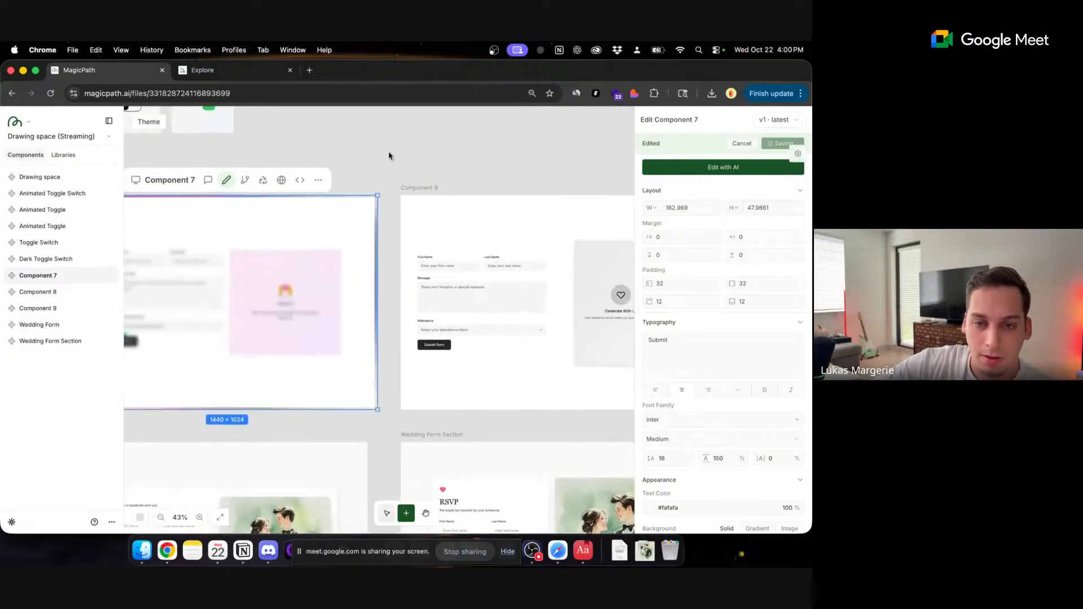
pyautogui.hscroll(-3, 389, 155)
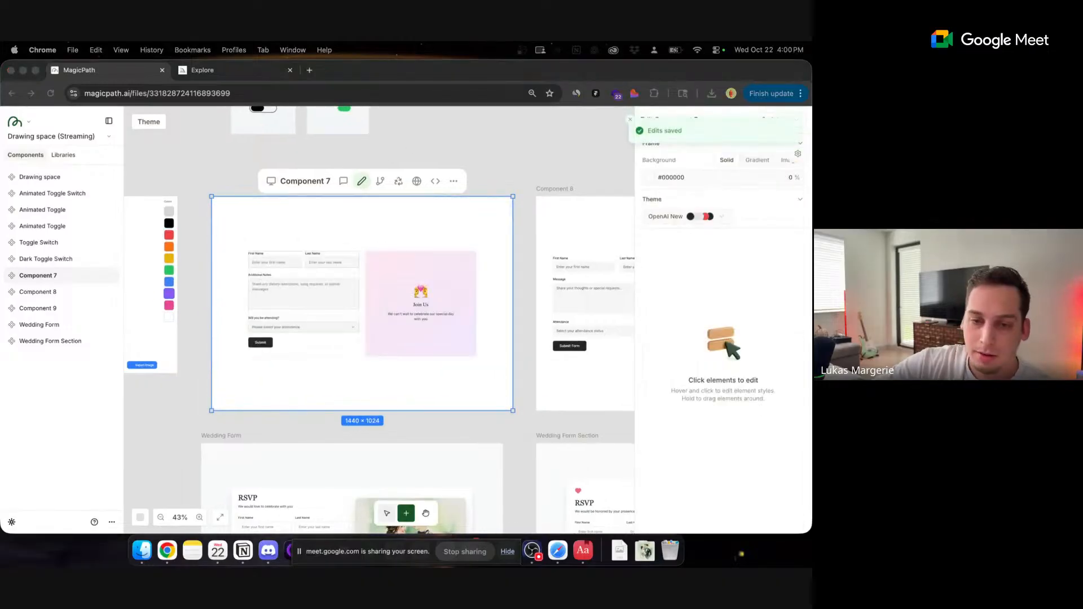
pyautogui.click(236, 171)
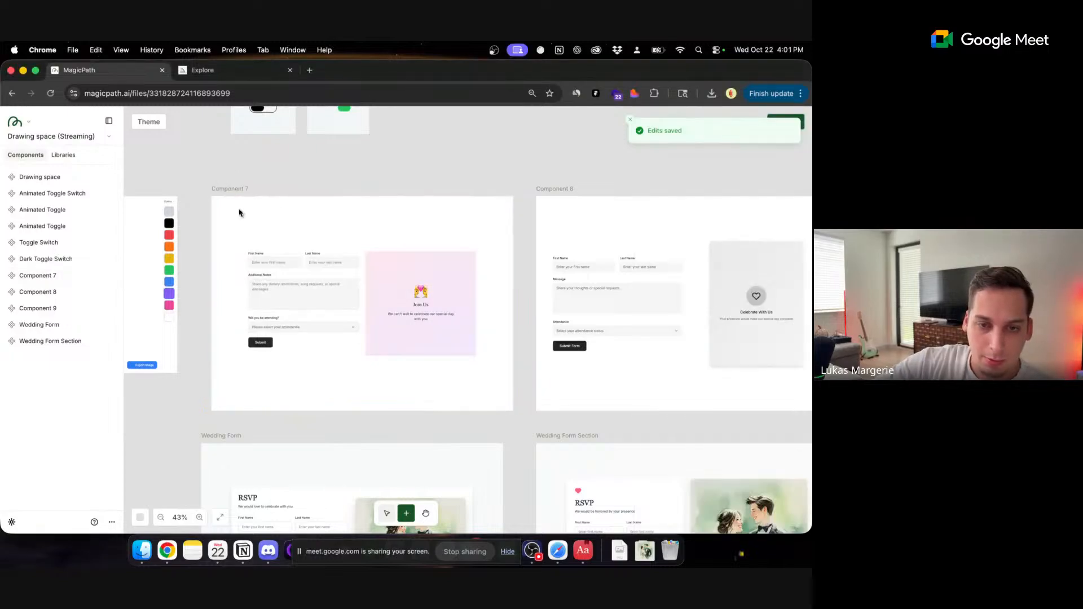
pyautogui.click(343, 181)
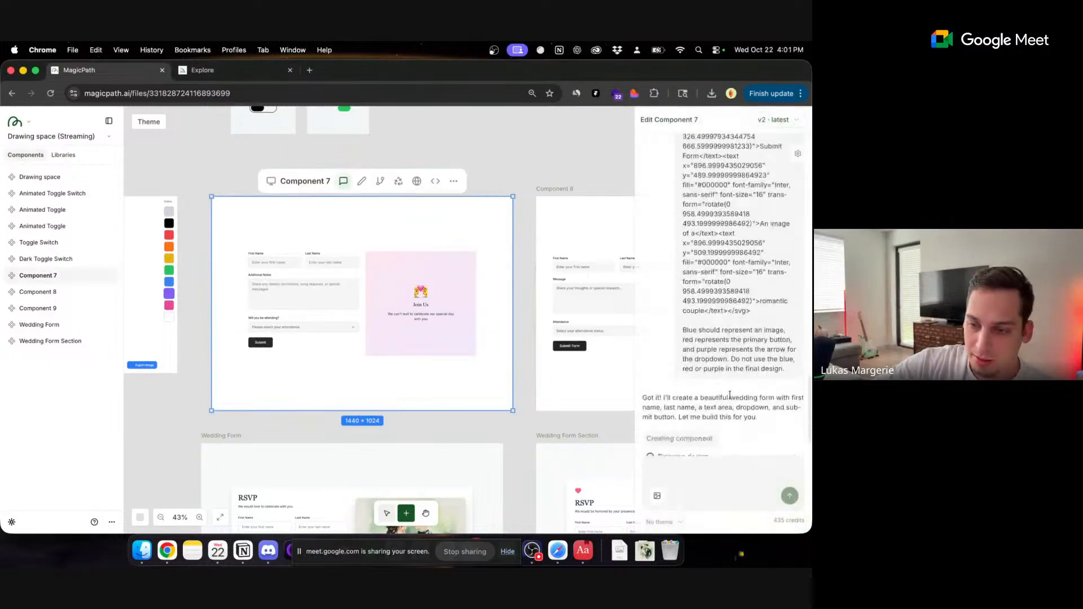
pyautogui.click(700, 490)
pyautogui.write('cdkcdklclkdcds')
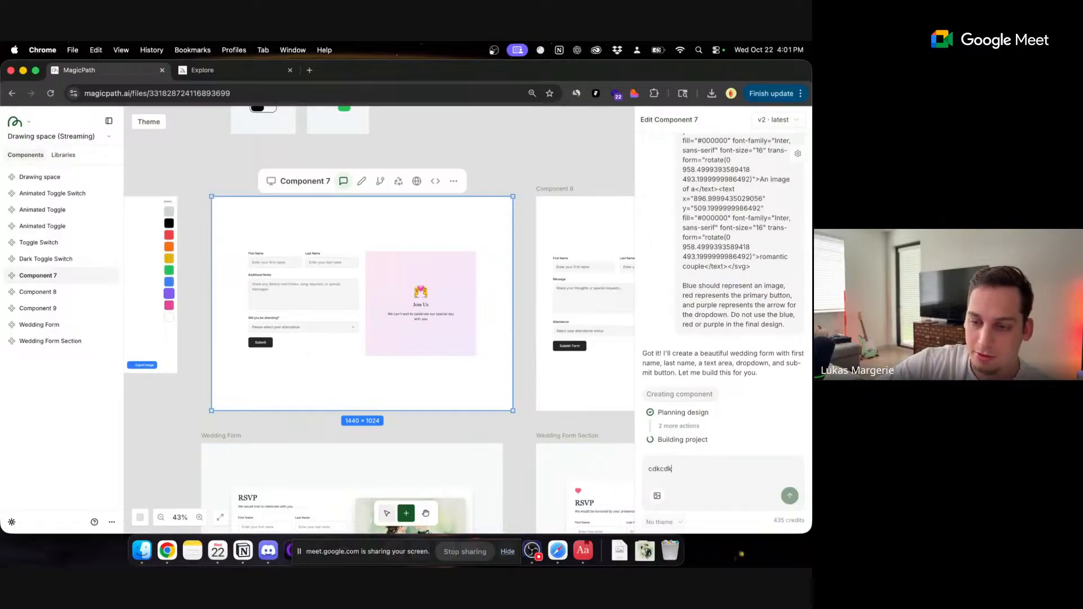
pyautogui.click(518, 458)
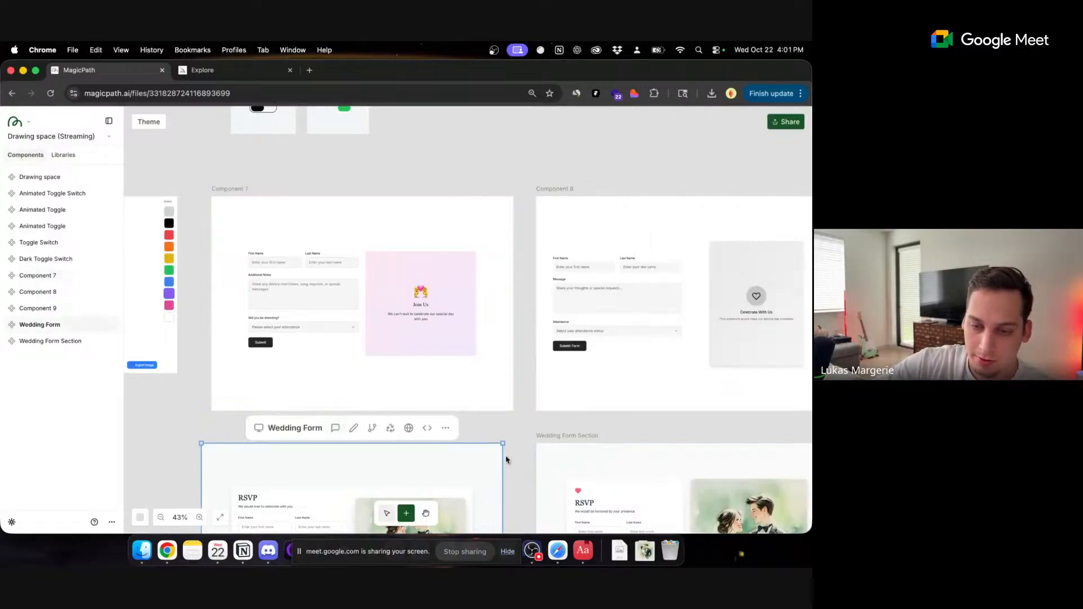
# - Send and copy the Wedding Form prompt "when the user clicks on the dropdown, they should be selectors that look like this sketch:" plus the SVG
pyautogui.moveTo(516, 473); pyautogui.dragTo(514, 257)
pyautogui.click(338, 310)
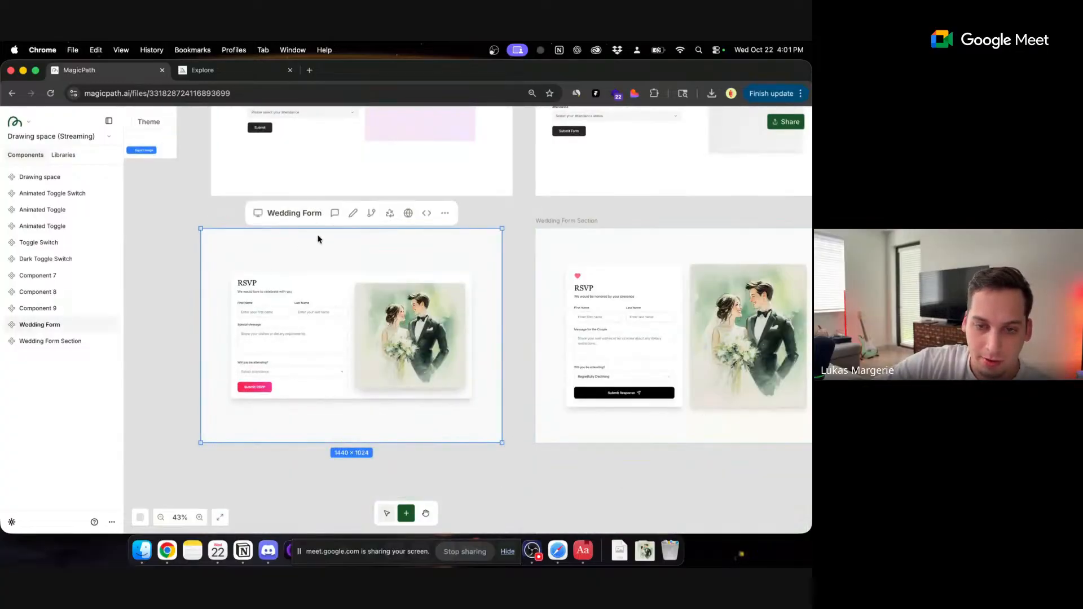
pyautogui.click(335, 215)
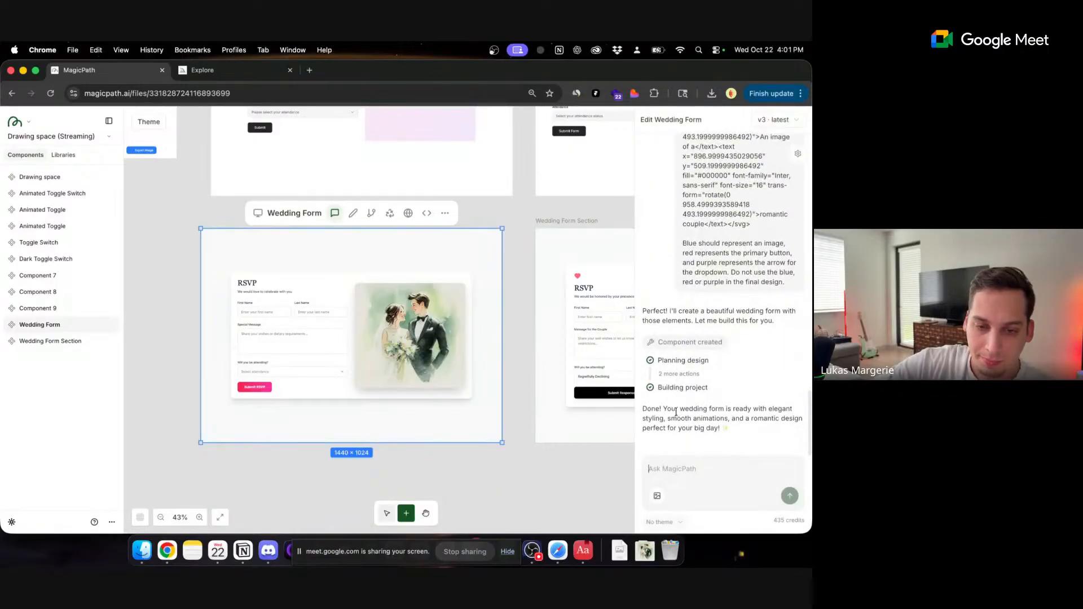
pyautogui.write('when the user clicks on the dropdown')
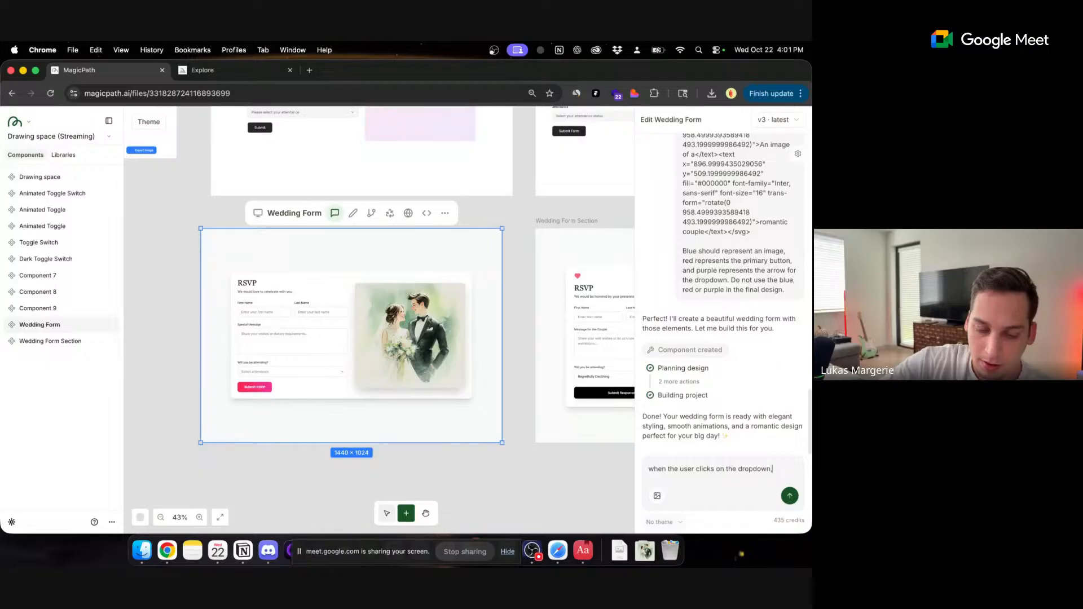
pyautogui.write('hou')
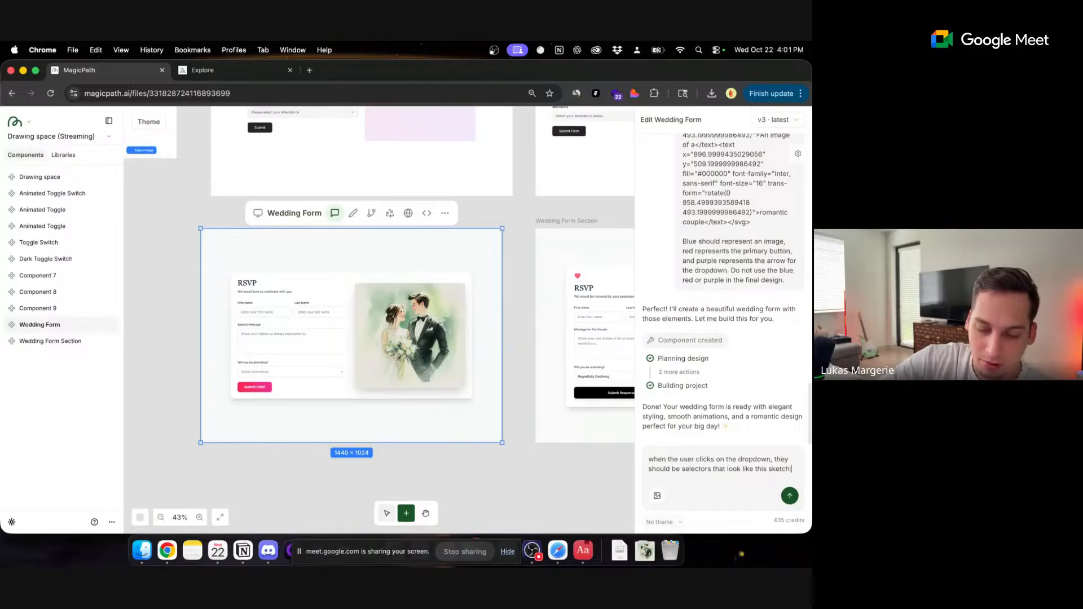
pyautogui.write('<svg')
pyautogui.press('super+v')
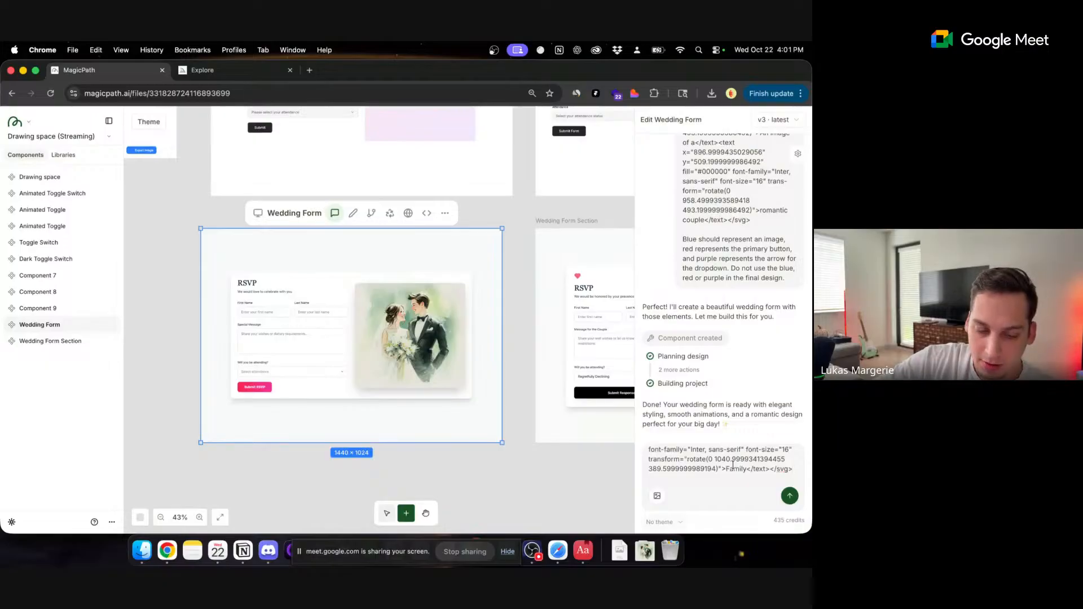
pyautogui.press('super+a')
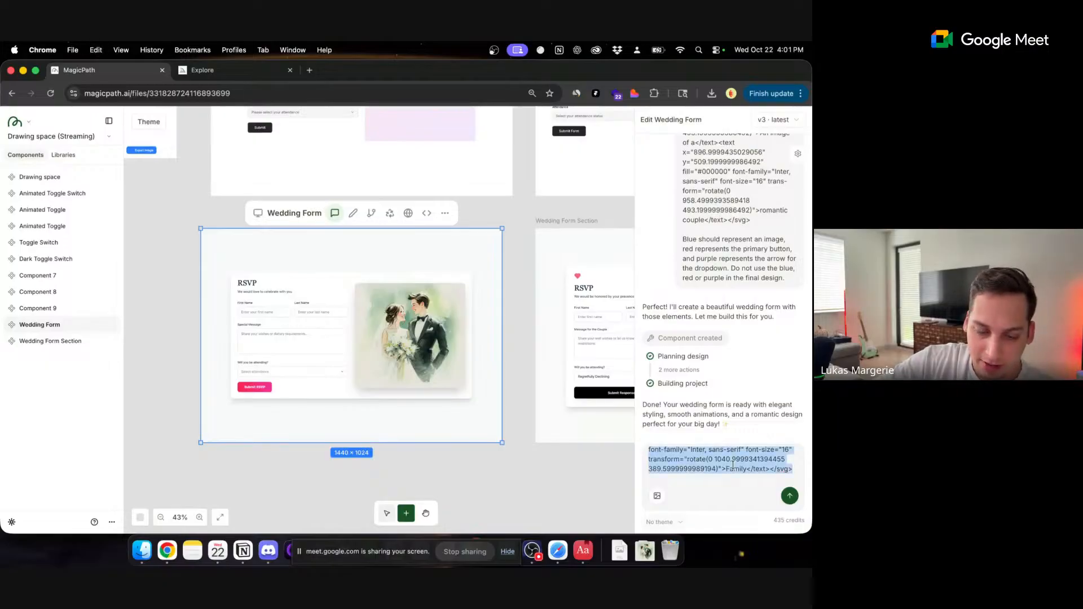
pyautogui.press('Return')
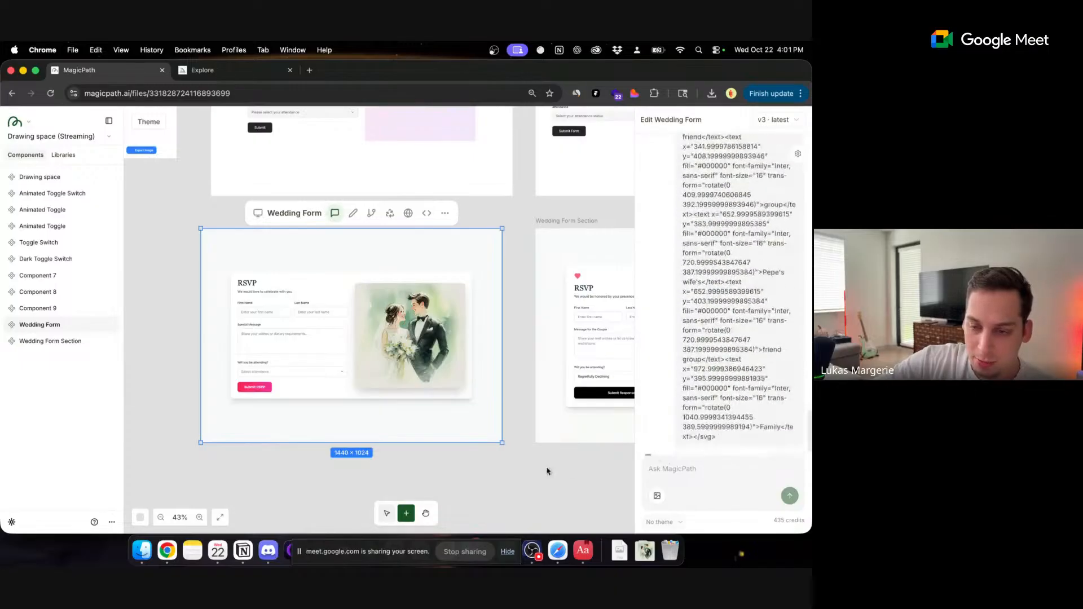
# - Reuse the sketch prompt in the Wedding Form Section's editing chat, changing "they" to "there", then copy the corrected prompt and send it
pyautogui.hscroll(3, 546, 469)
pyautogui.hscroll(2, 546, 469)
pyautogui.click(477, 254)
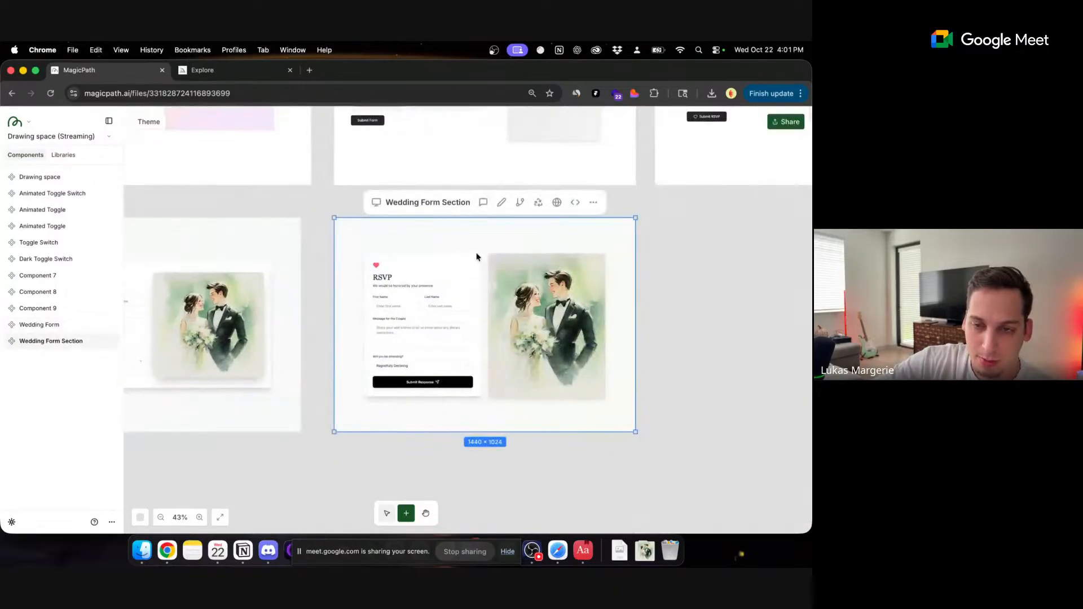
pyautogui.click(483, 202)
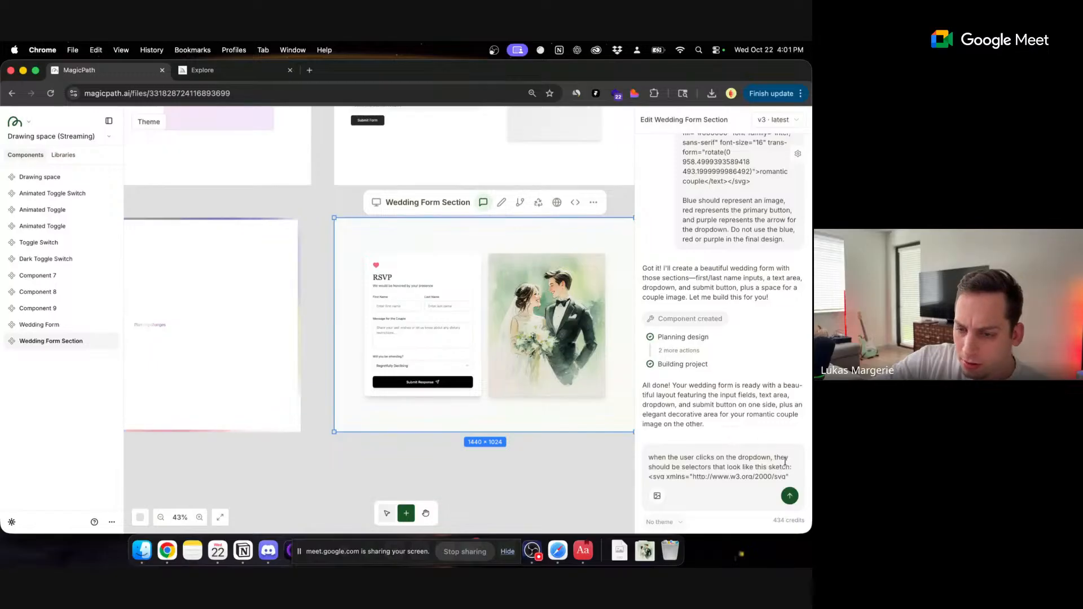
pyautogui.press('BackSpace')
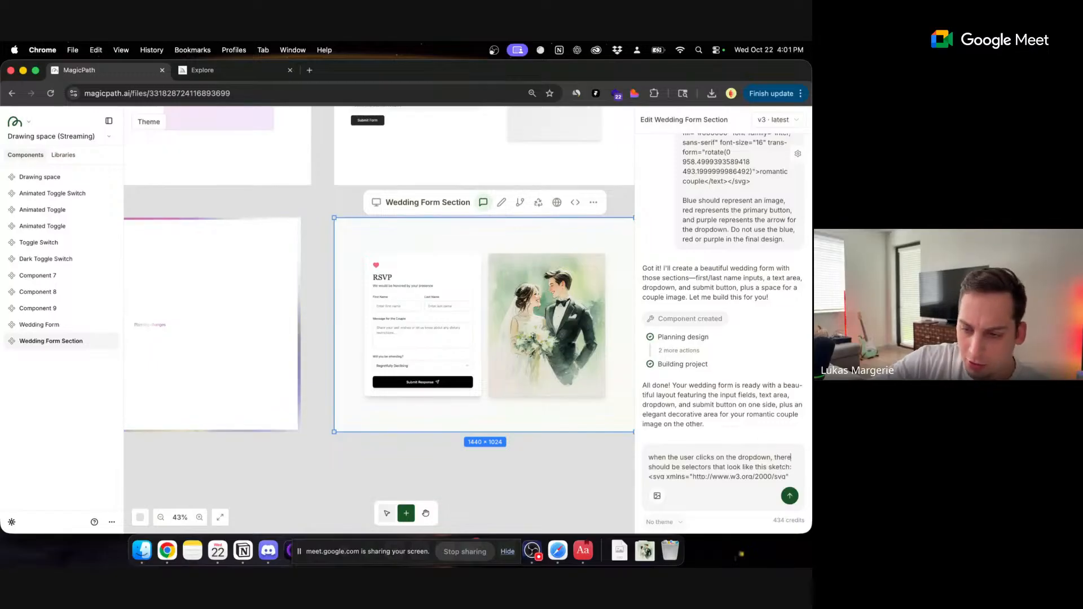
pyautogui.write('re')
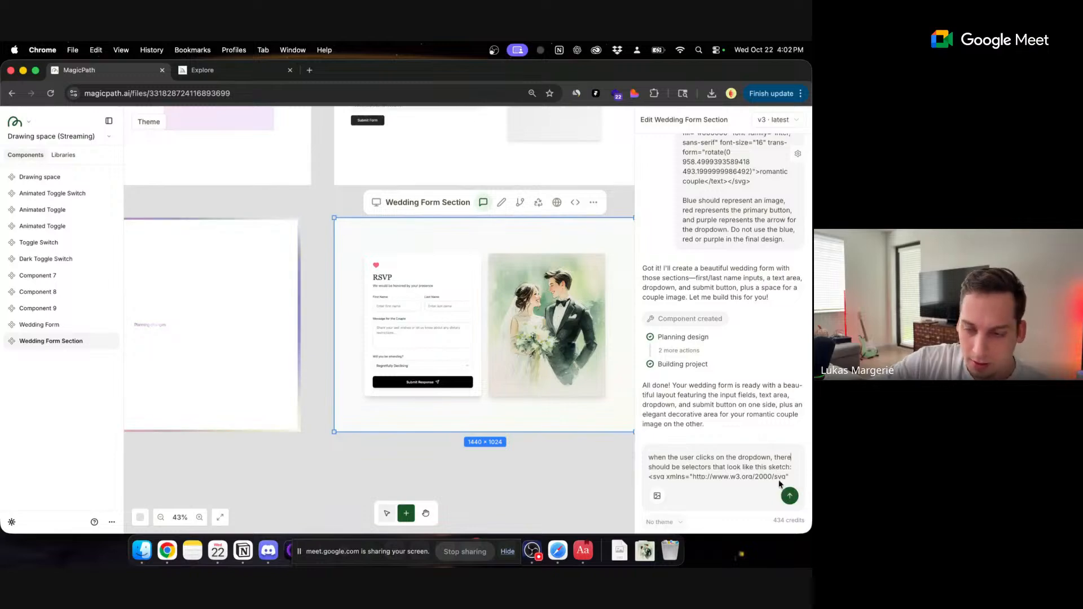
pyautogui.press('super+a')
pyautogui.press('super+c')
pyautogui.click(789, 496)
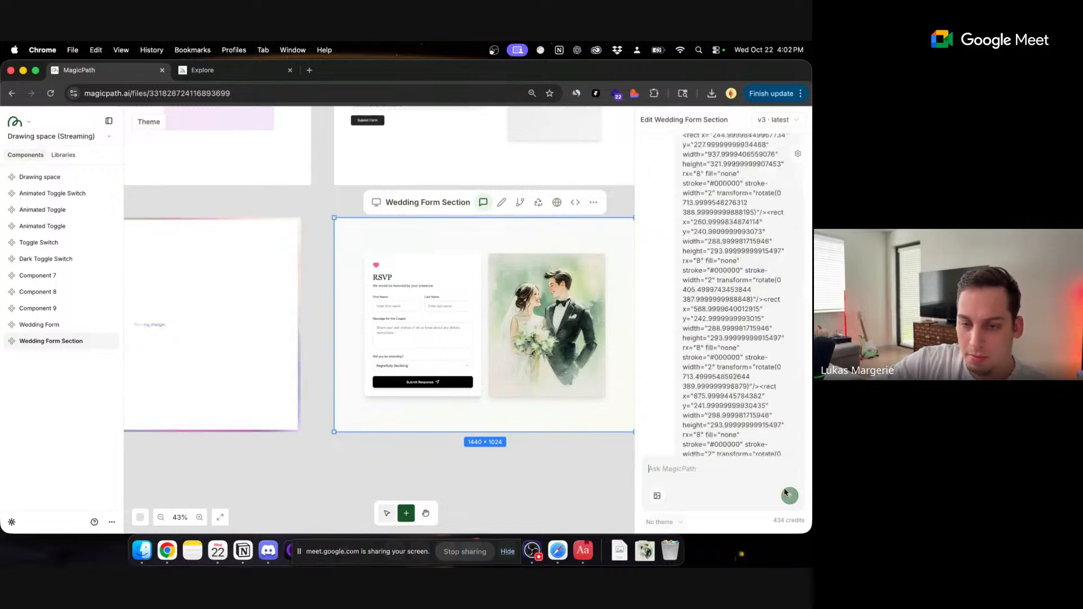
pyautogui.scroll(-5, 429, 473)
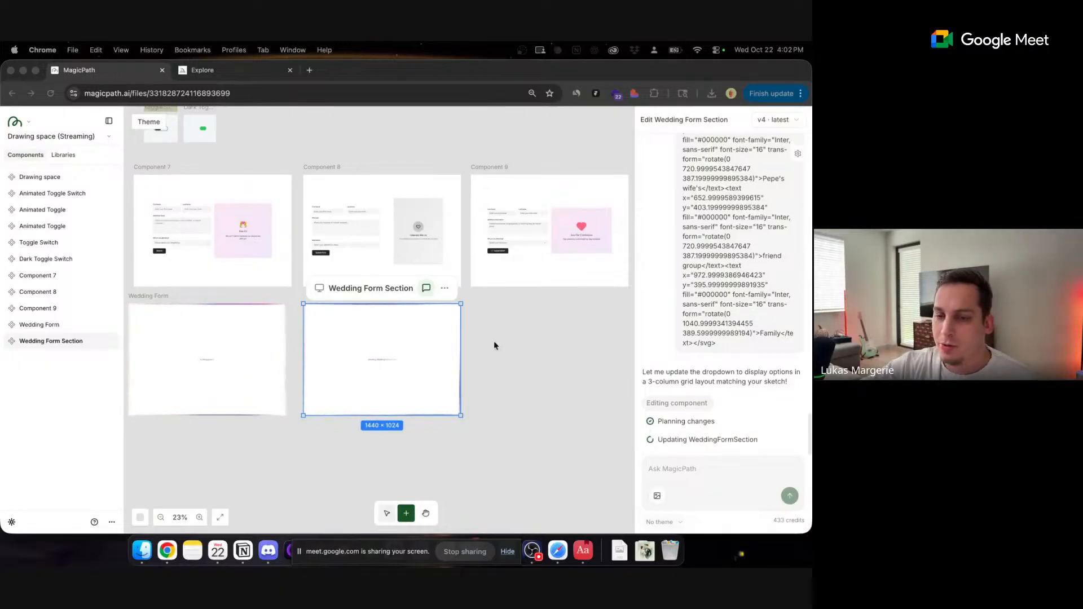
pyautogui.scroll(-1, 558, 345)
pyautogui.hscroll(-1, 559, 345)
pyautogui.hscroll(-3, 559, 345)
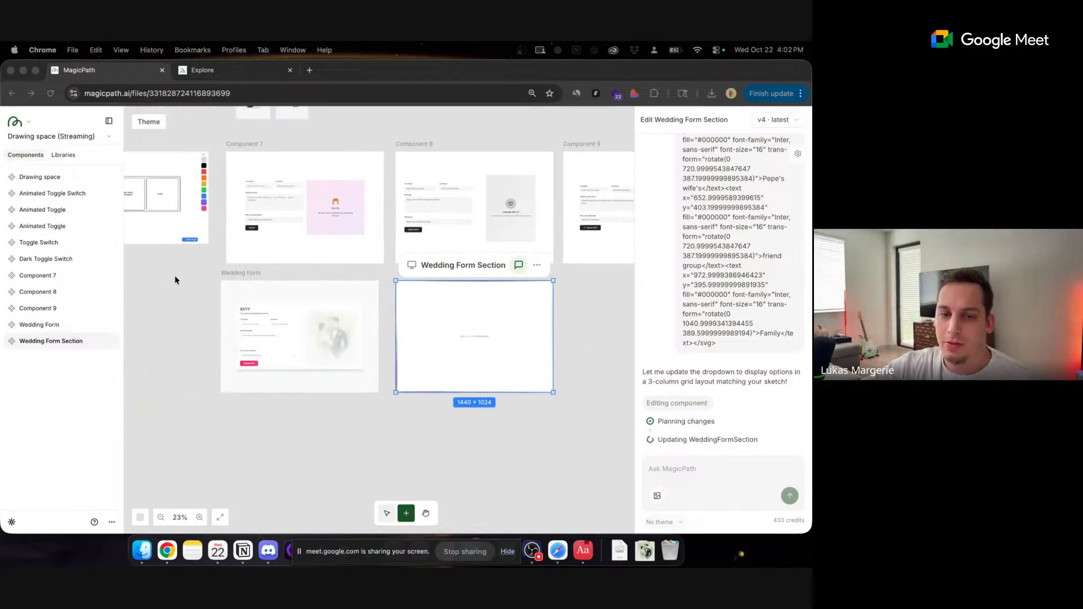
pyautogui.hscroll(-2, 176, 278)
pyautogui.hscroll(-3, 176, 280)
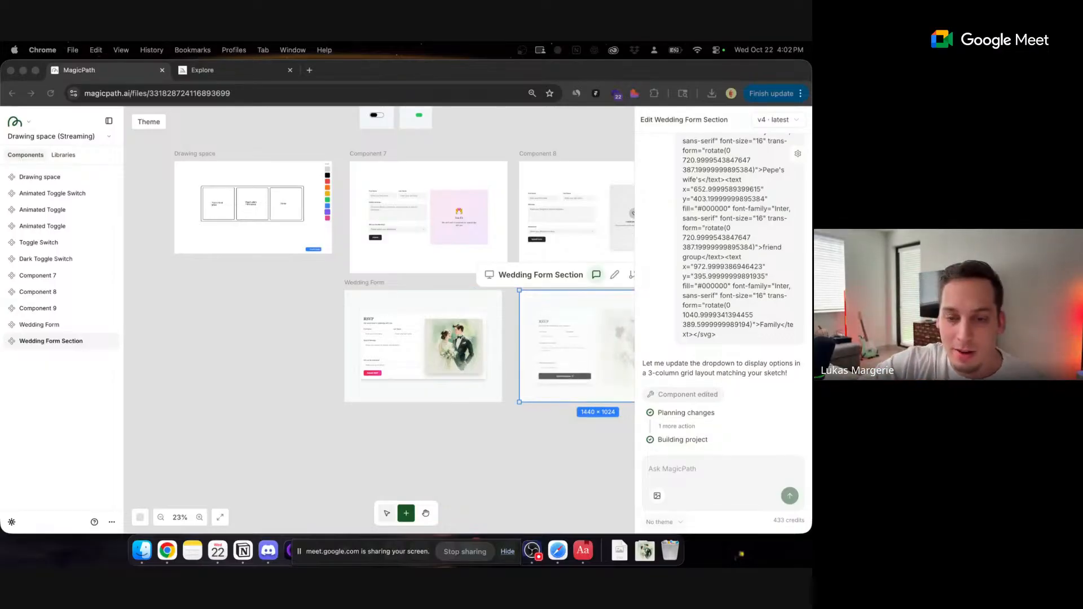
# - Test the Wedding Form's guest group dropdown by opening and closing it repeatedly to examine its three selectors
pyautogui.click(397, 422)
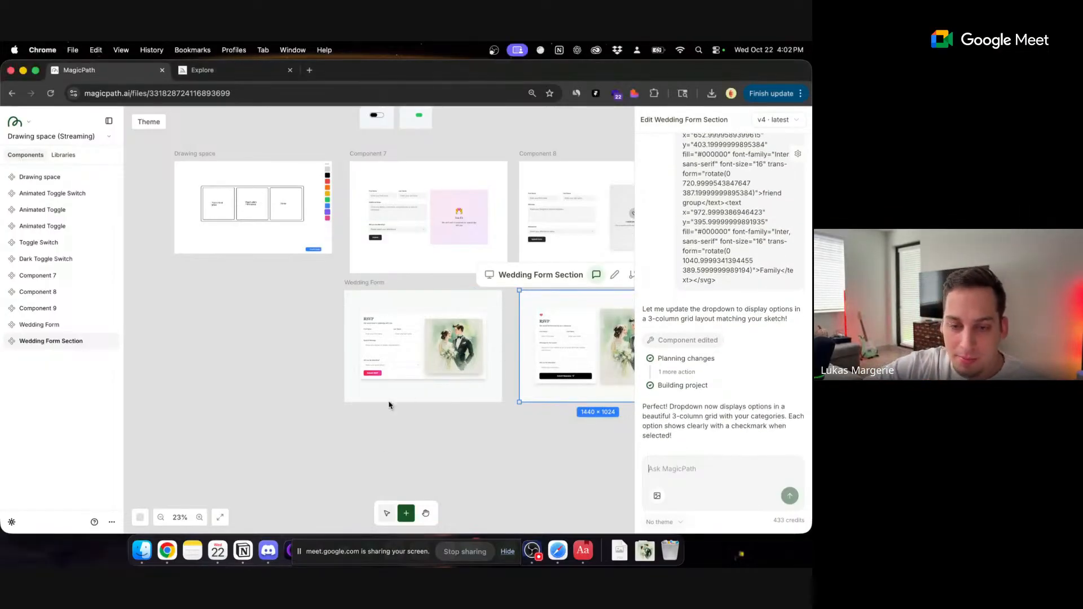
pyautogui.click(399, 368)
pyautogui.scroll(5, 403, 368)
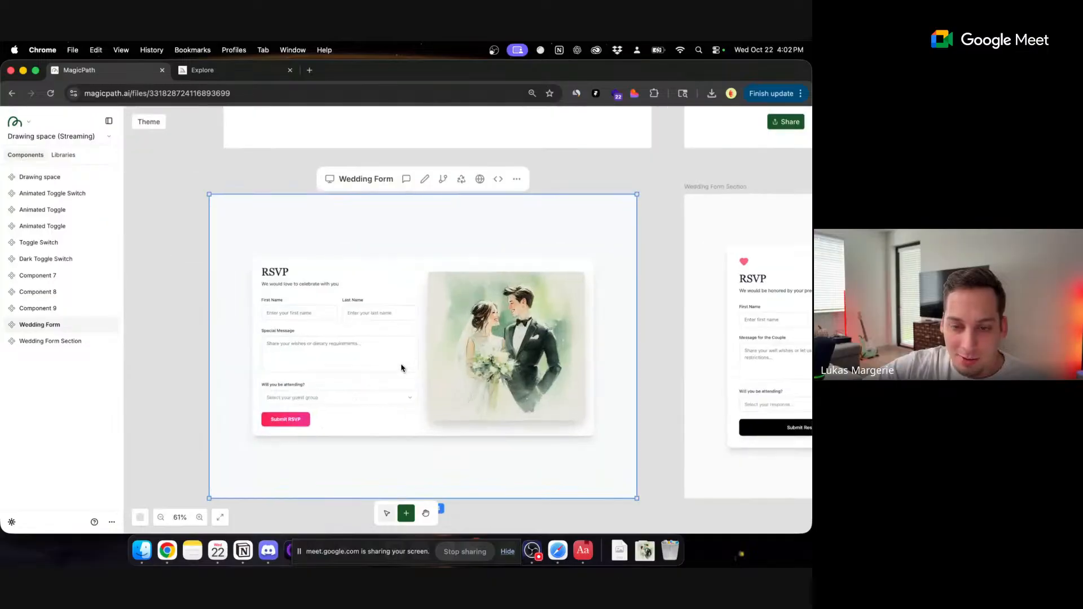
pyautogui.click(384, 402)
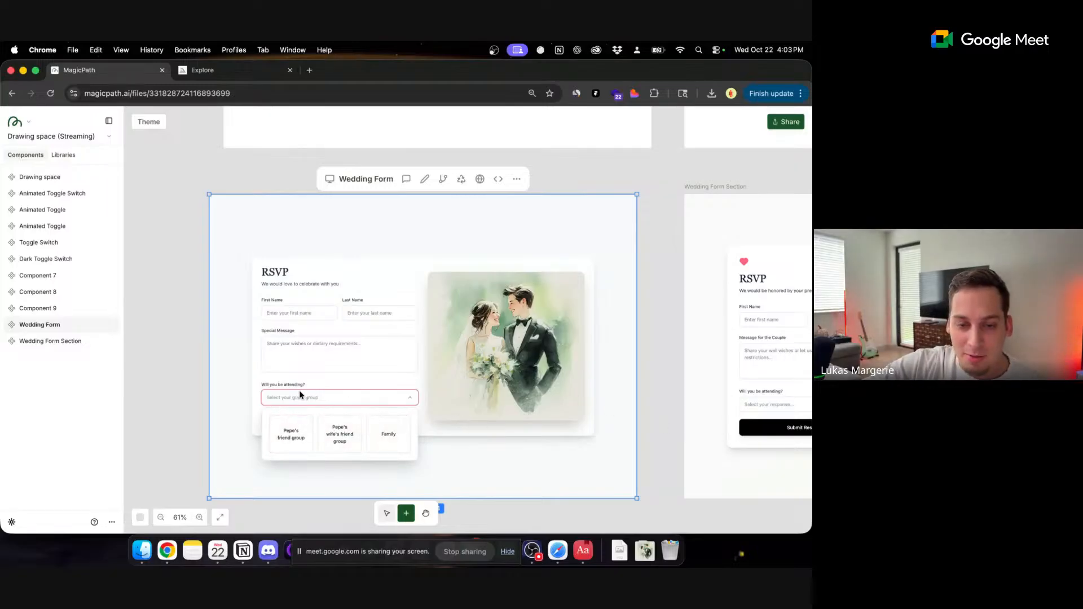
pyautogui.click(322, 393)
pyautogui.click(334, 396)
pyautogui.click(325, 402)
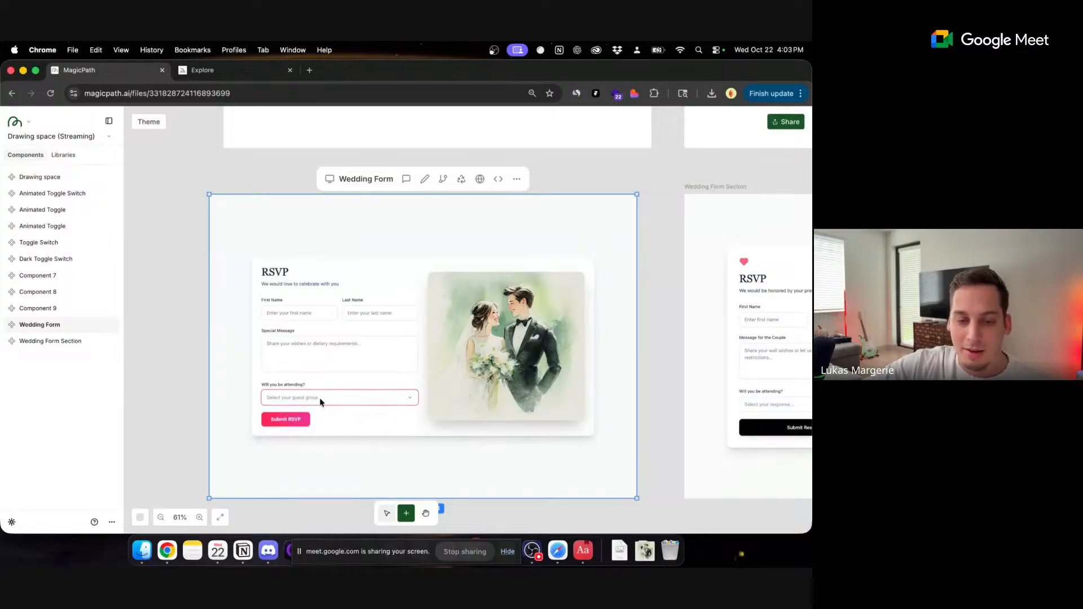
pyautogui.click(321, 401)
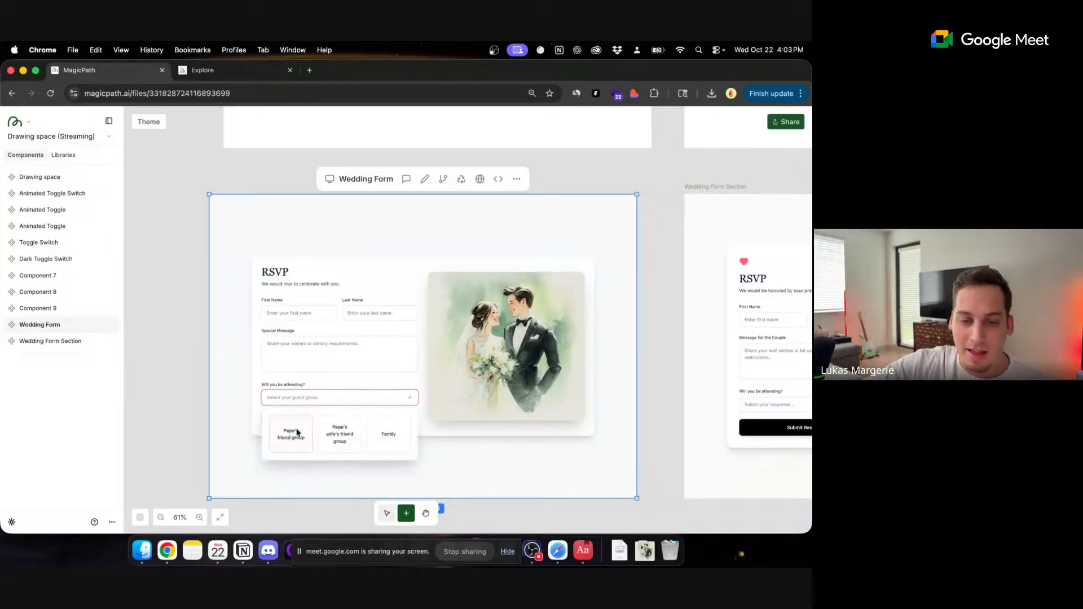
pyautogui.click(343, 403)
pyautogui.click(302, 402)
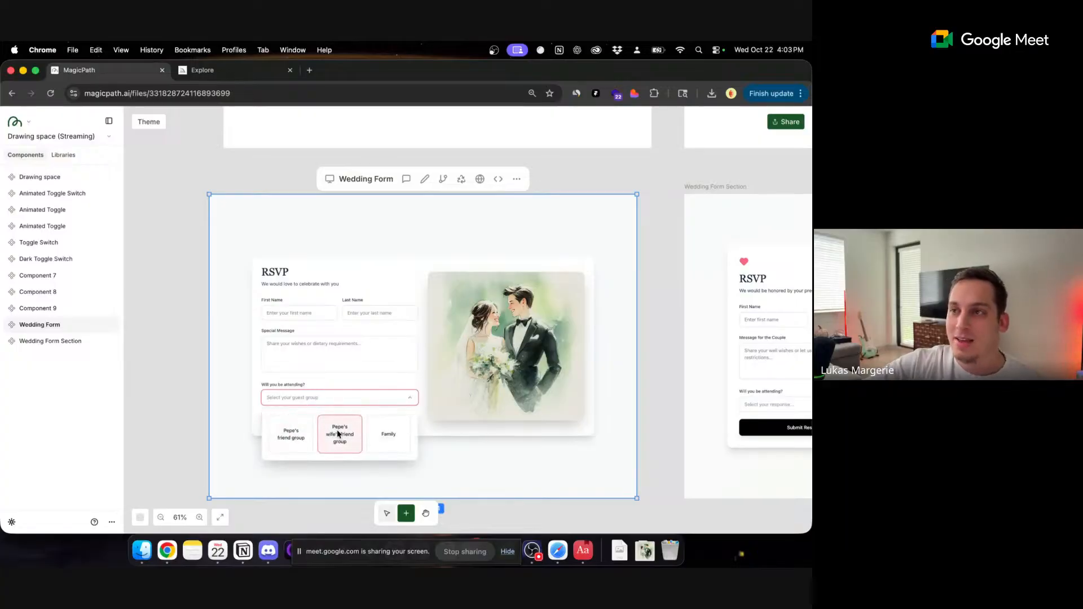
pyautogui.click(345, 402)
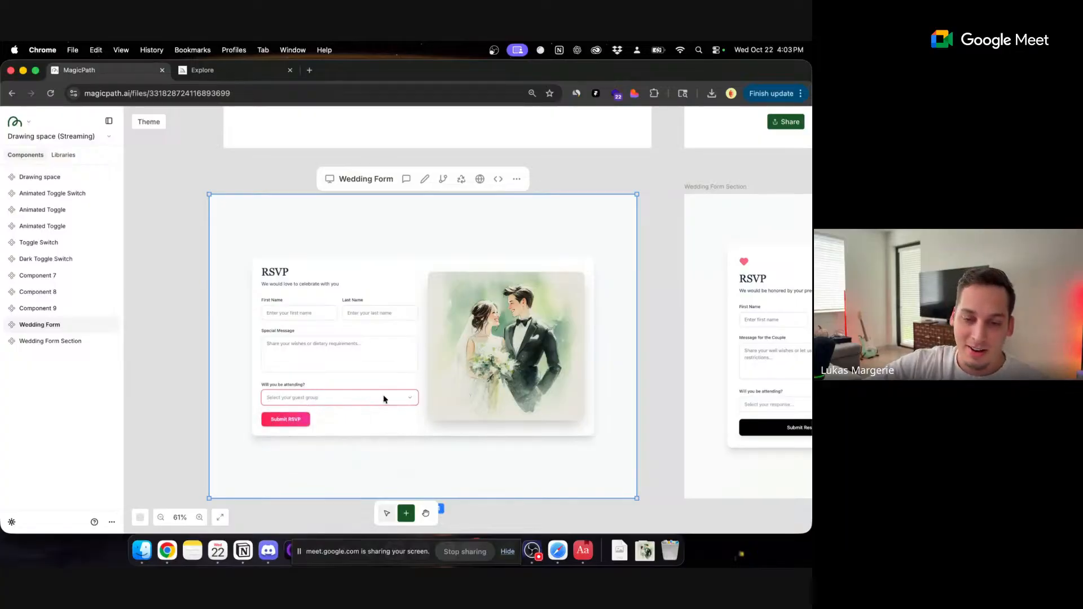
pyautogui.click(419, 429)
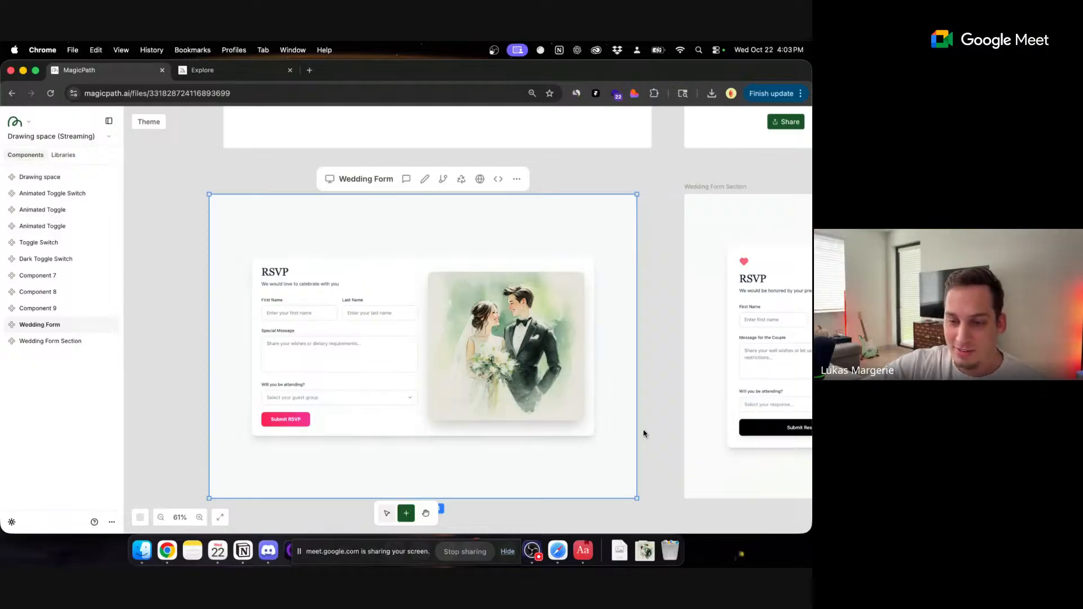
# - Open the attendance dropdown in the Wedding Form Section to check its selectors, then close it
pyautogui.hscroll(10, 664, 503)
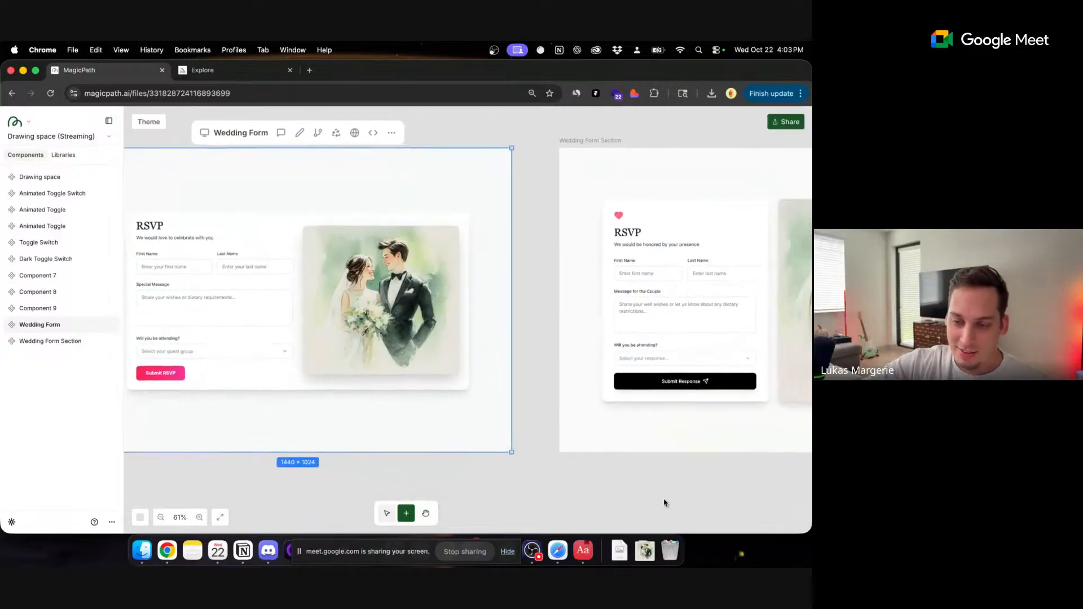
pyautogui.click(397, 351)
pyautogui.click(397, 351)
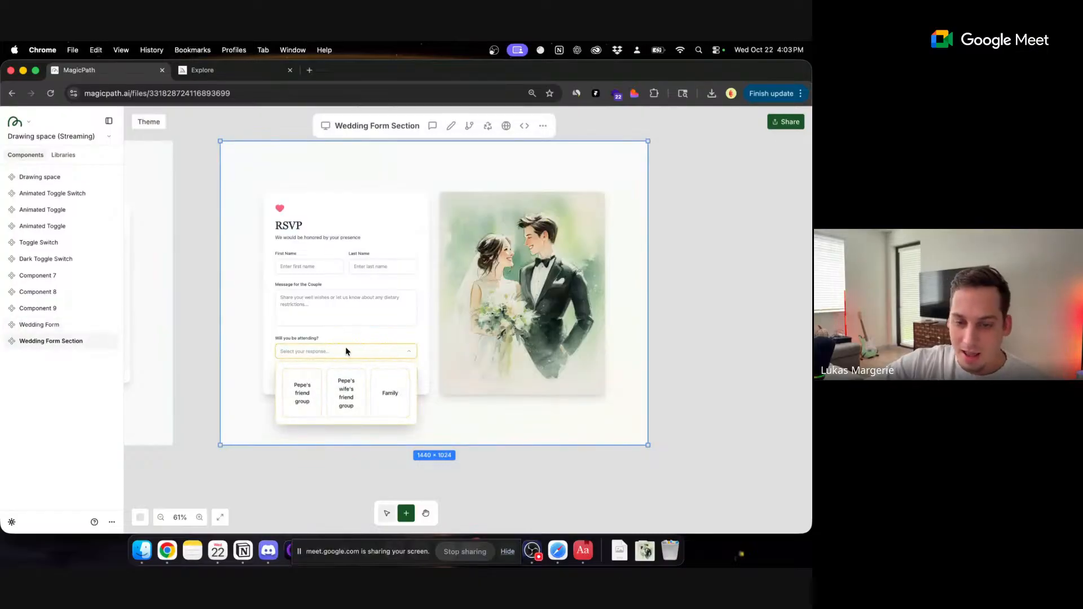
pyautogui.click(346, 351)
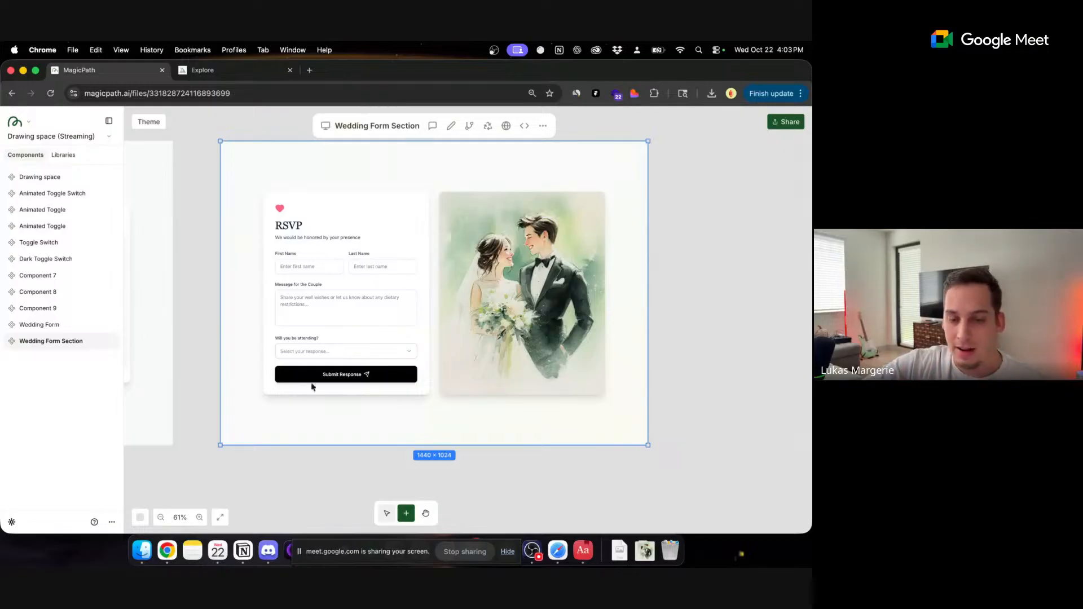
# - Copy the library's view-only share link and close the sharing dialog
pyautogui.scroll(-3, 199, 337)
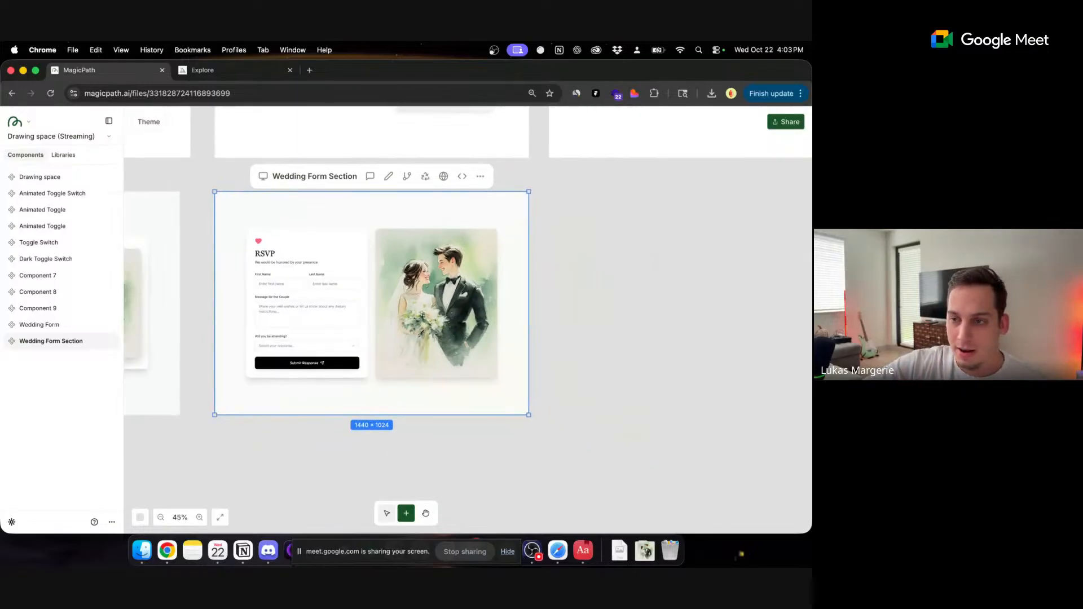
pyautogui.click(771, 125)
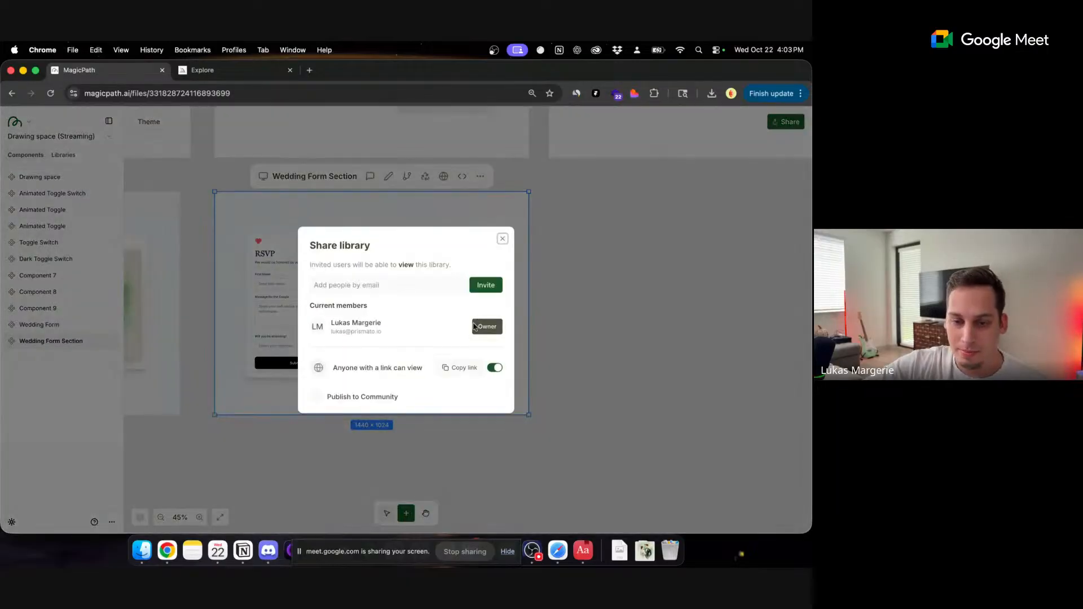
pyautogui.click(459, 370)
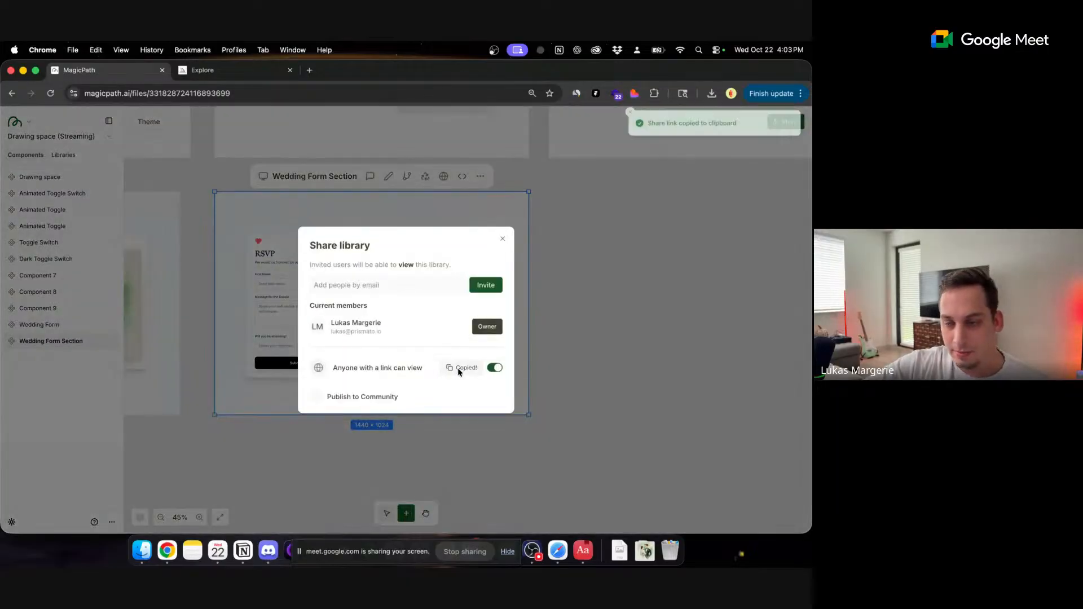
pyautogui.click(503, 239)
# - Deselect the Wedding Form Section and look over all the components on the canvas
pyautogui.scroll(-5, 578, 282)
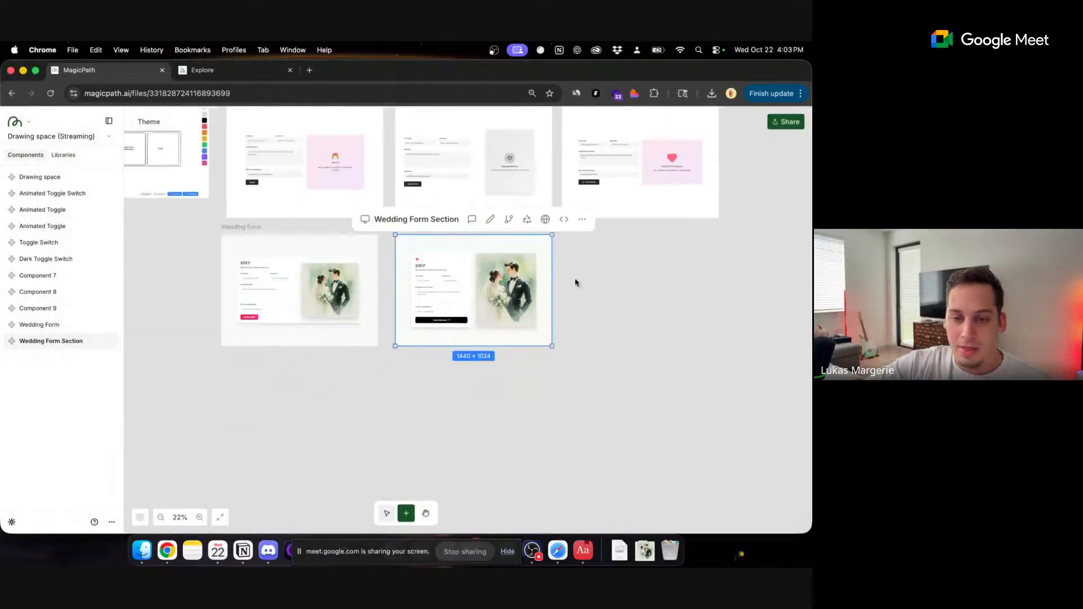
pyautogui.click(598, 282)
pyautogui.scroll(2, 598, 282)
pyautogui.scroll(3, 564, 237)
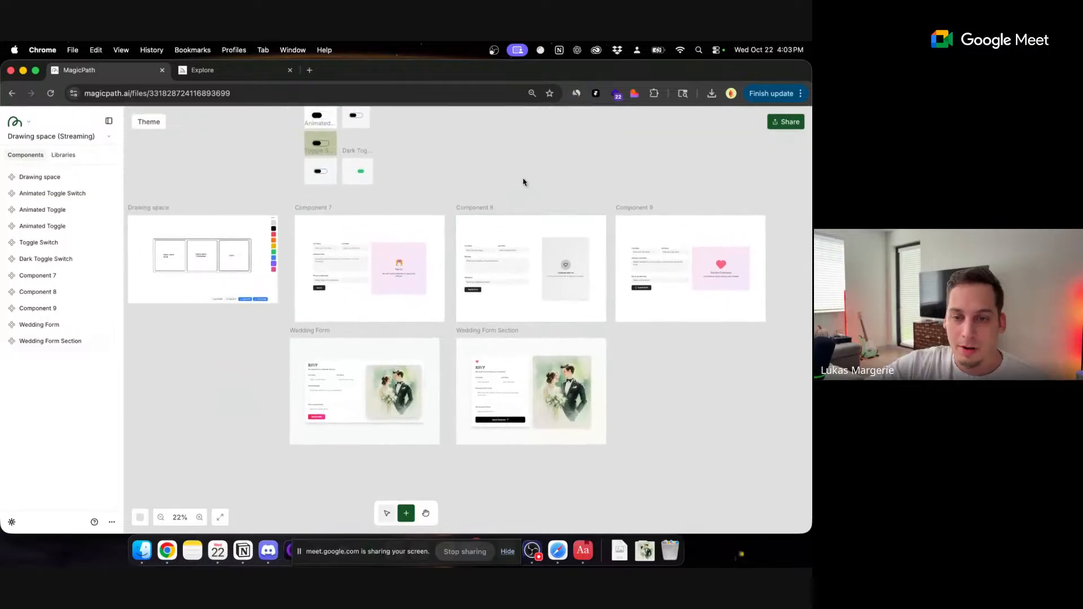
pyautogui.scroll(1, 523, 181)
pyautogui.scroll(1, 523, 182)
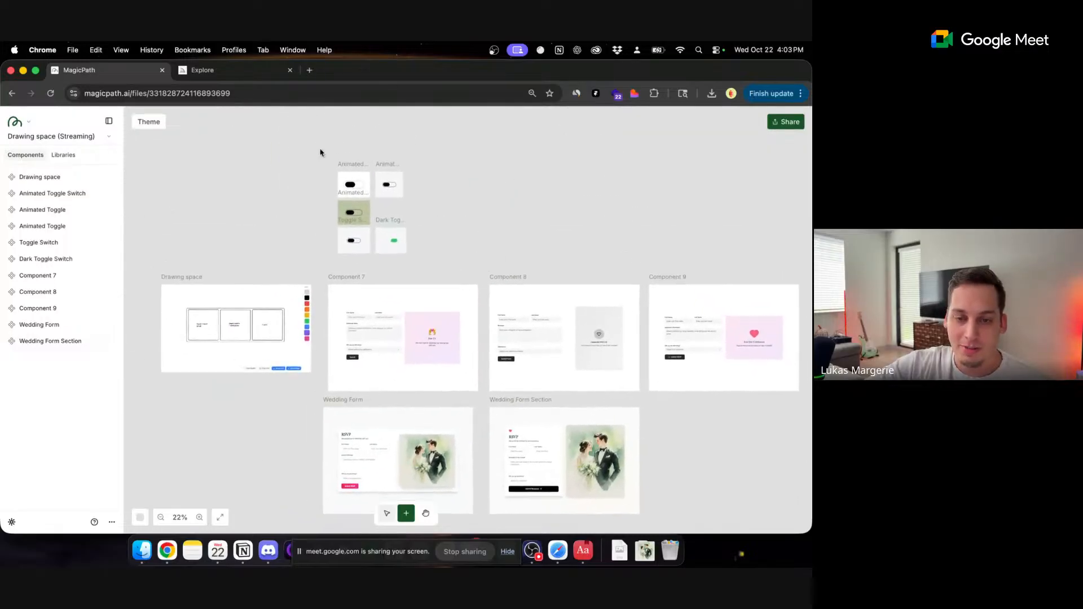
pyautogui.scroll(-1, 495, 243)
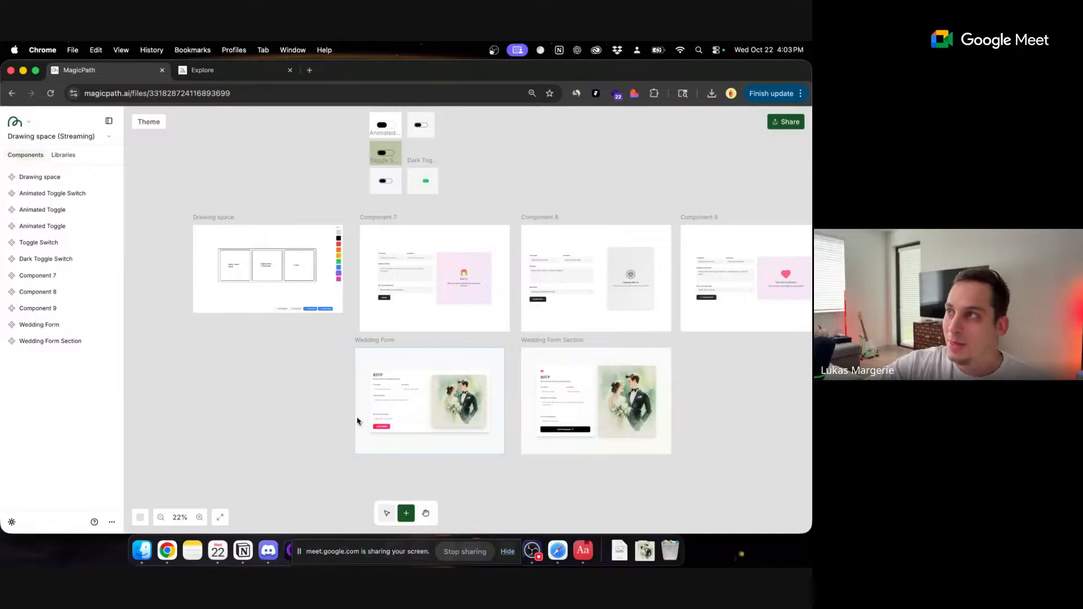
# - Open Component 7's attendance dropdown and examine its list of options
pyautogui.scroll(5, 338, 420)
pyautogui.scroll(3, 315, 421)
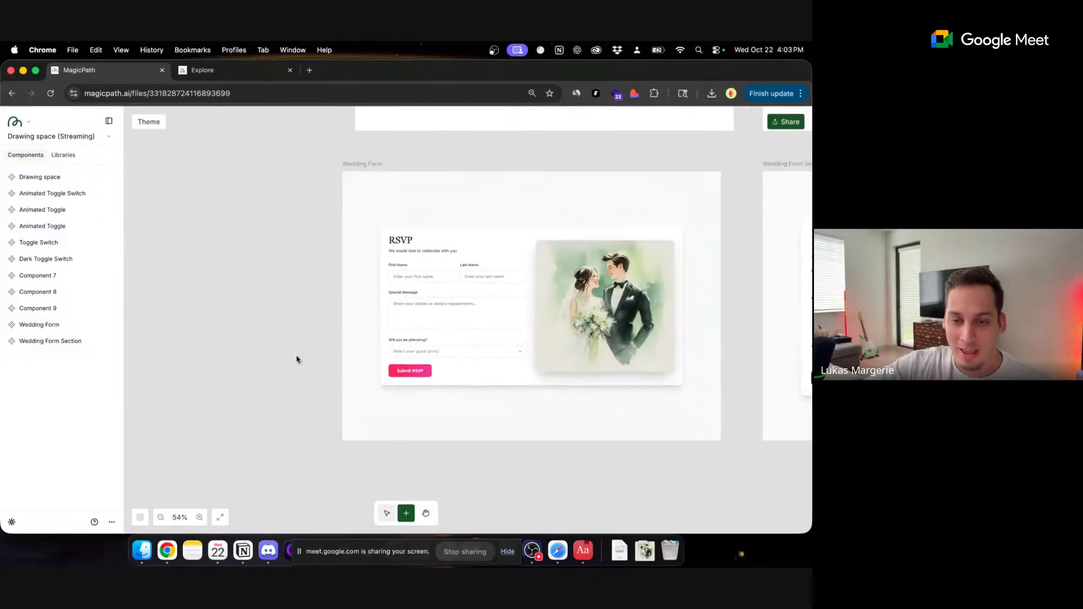
pyautogui.scroll(5, 276, 343)
pyautogui.hscroll(2, 276, 343)
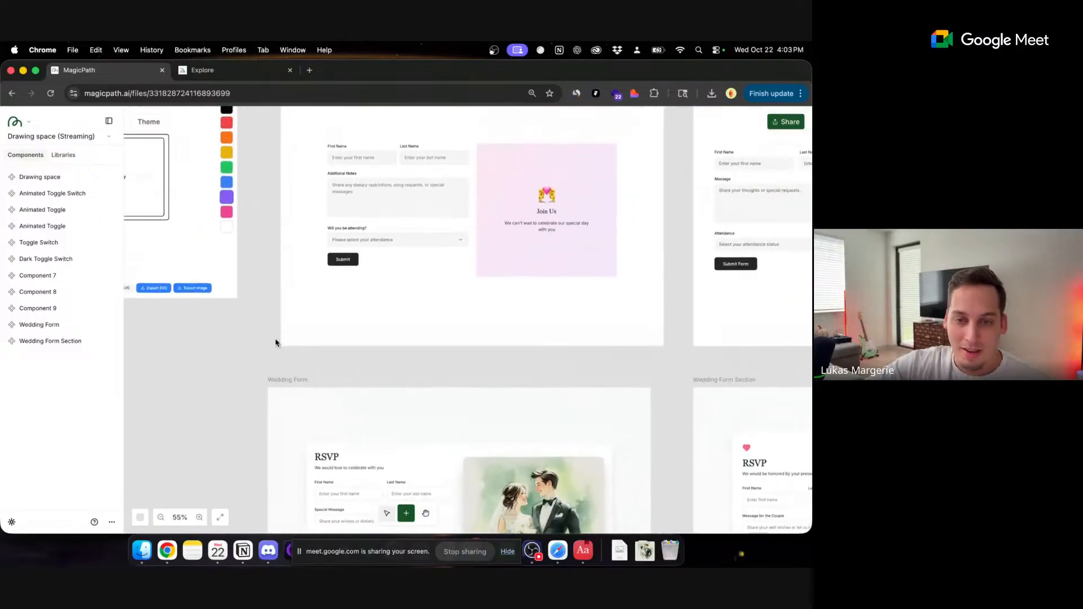
pyautogui.click(447, 239)
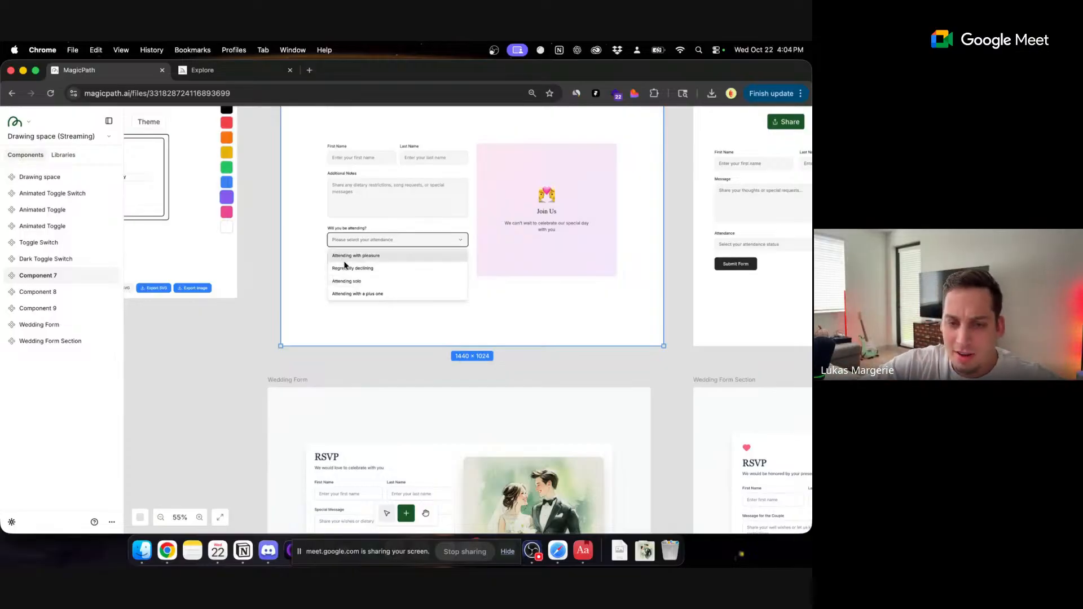
pyautogui.click(264, 325)
# - Compare the three-box sketch in Drawing space with the guest group dropdown of the Wedding Form
pyautogui.scroll(-5, 263, 323)
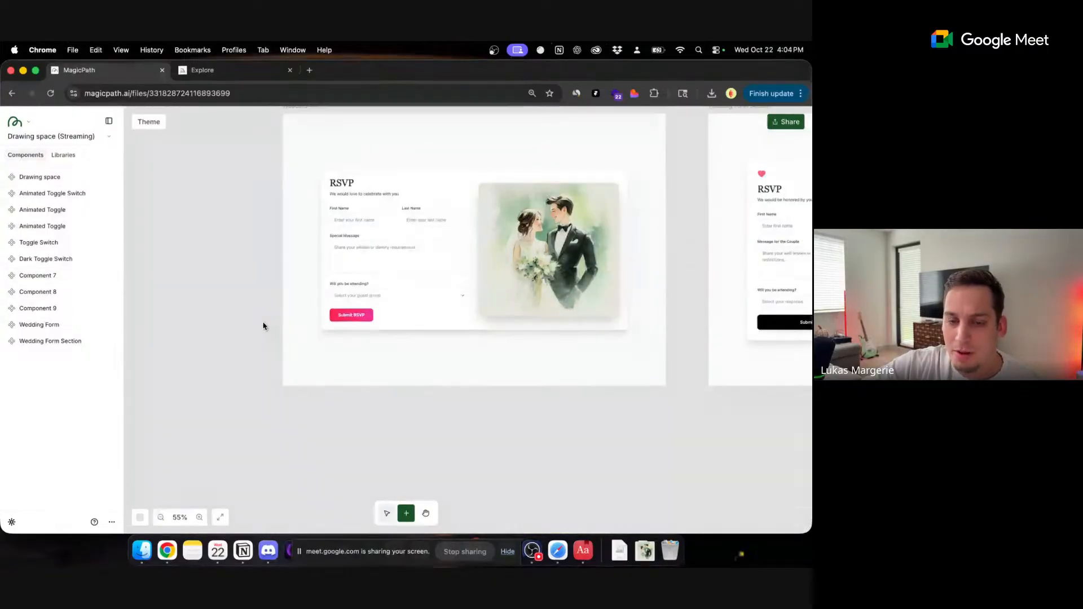
pyautogui.scroll(6, 224, 273)
pyautogui.hscroll(-5, 224, 273)
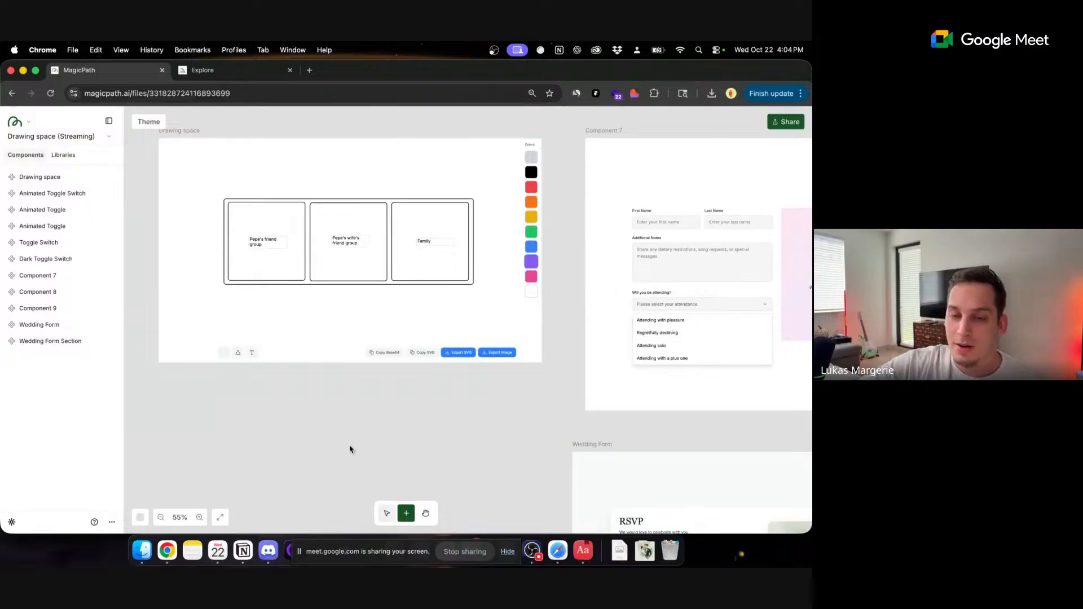
pyautogui.scroll(-5, 351, 448)
pyautogui.hscroll(4, 351, 448)
pyautogui.click(455, 366)
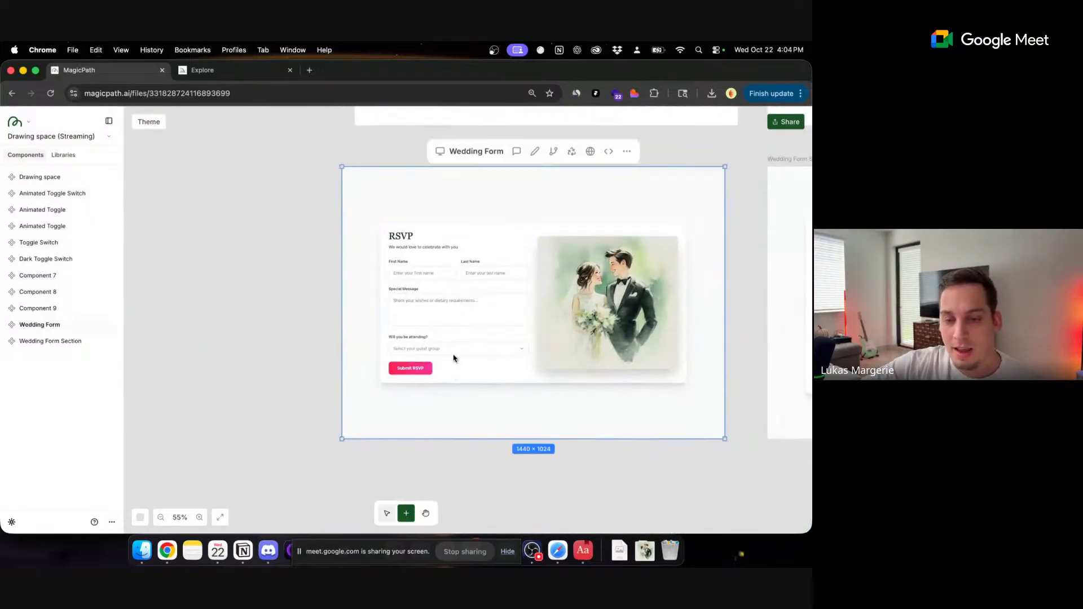
pyautogui.click(455, 351)
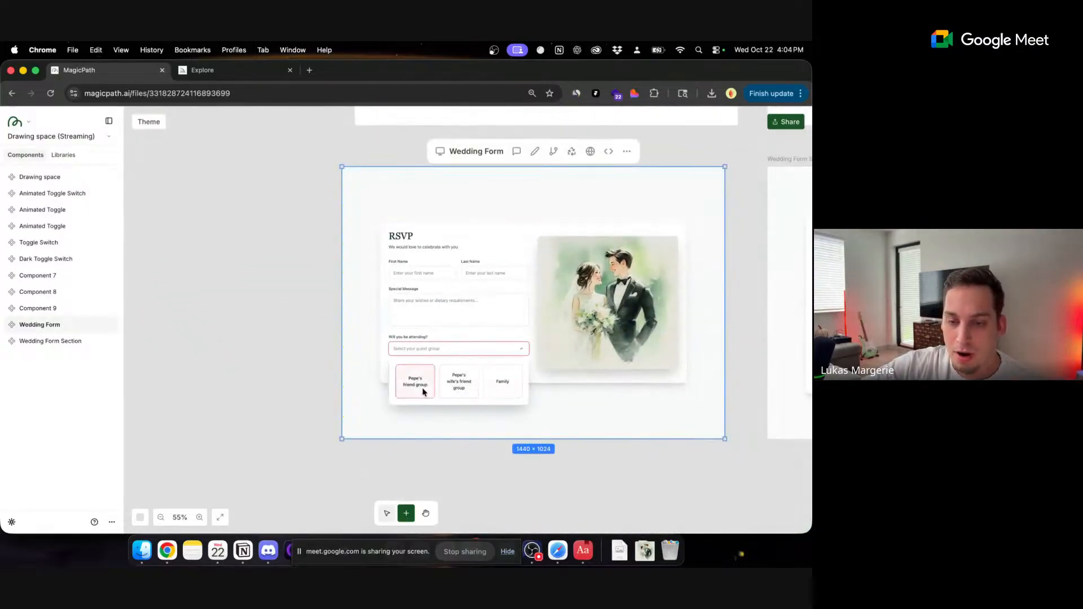
pyautogui.click(508, 352)
pyautogui.click(511, 355)
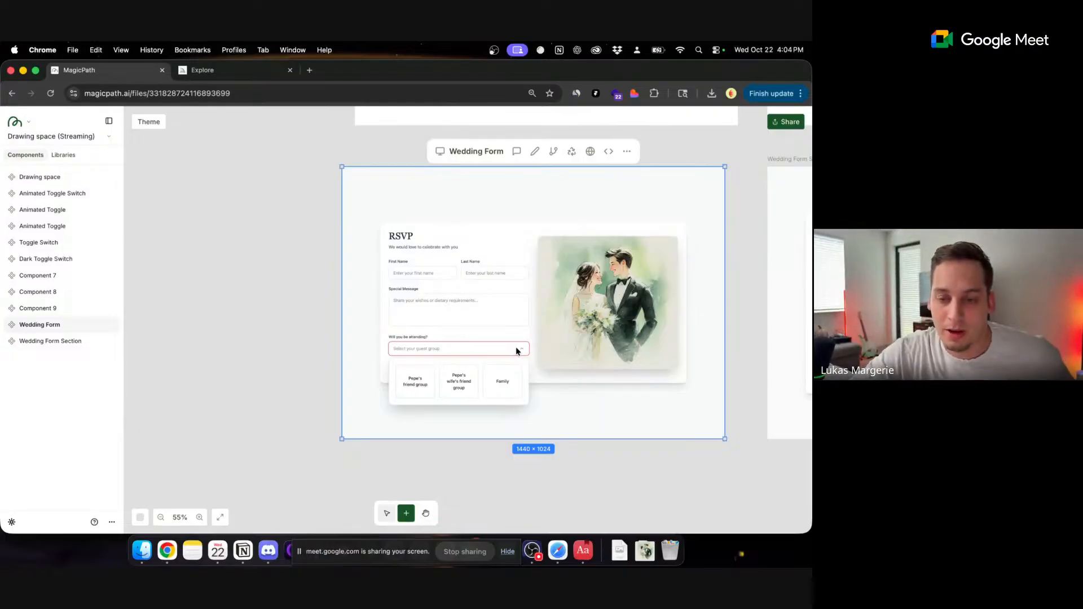
pyautogui.click(517, 350)
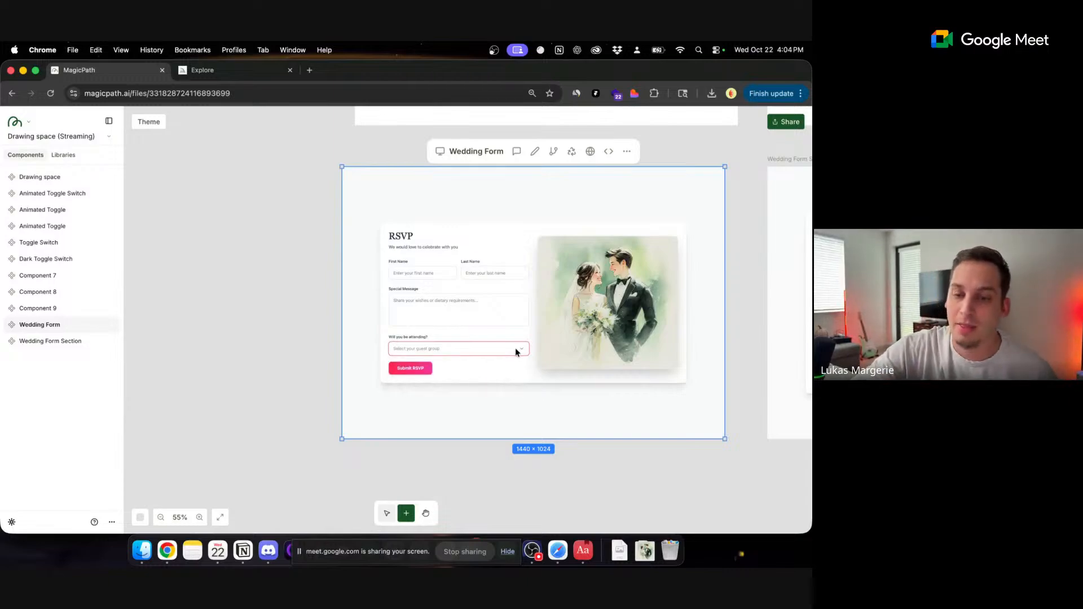
pyautogui.click(268, 346)
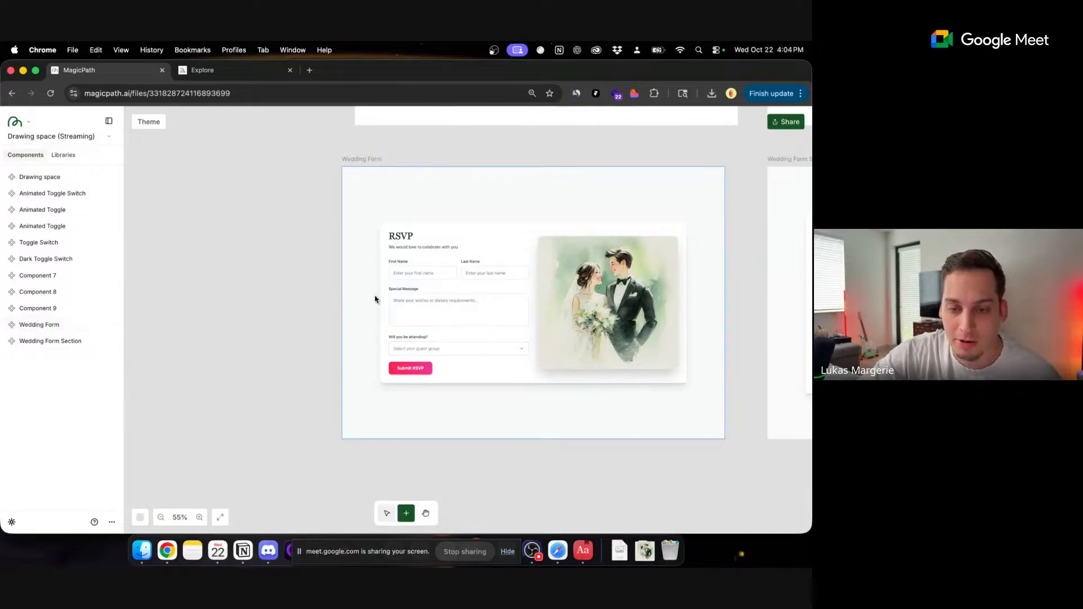
# - Shift the group of toggle components slightly up and left on the canvas, and select the Drawing space component
pyautogui.scroll(-5, 320, 303)
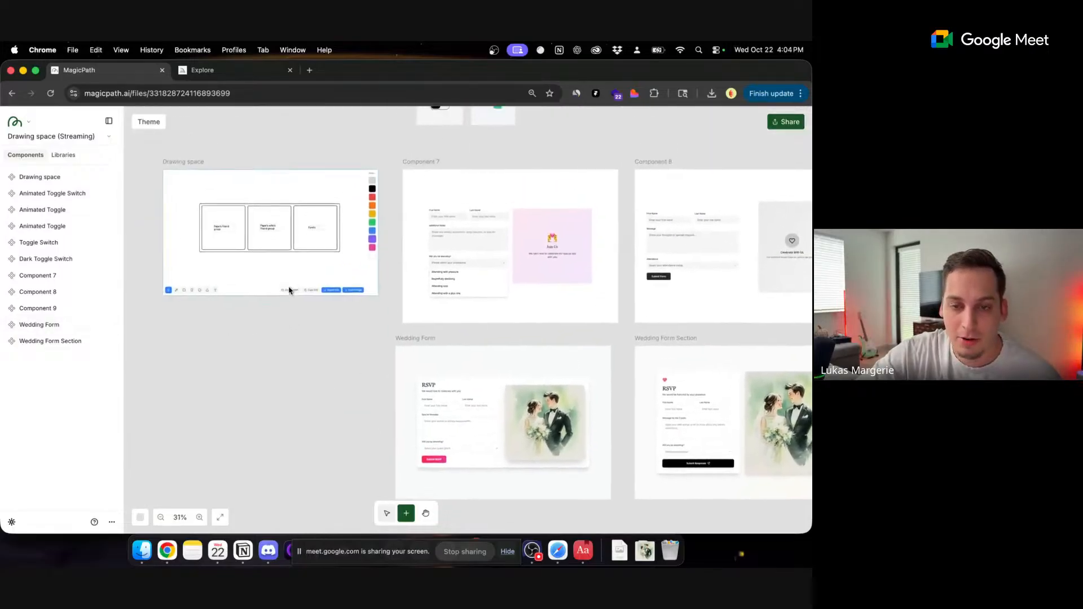
pyautogui.scroll(-5, 335, 281)
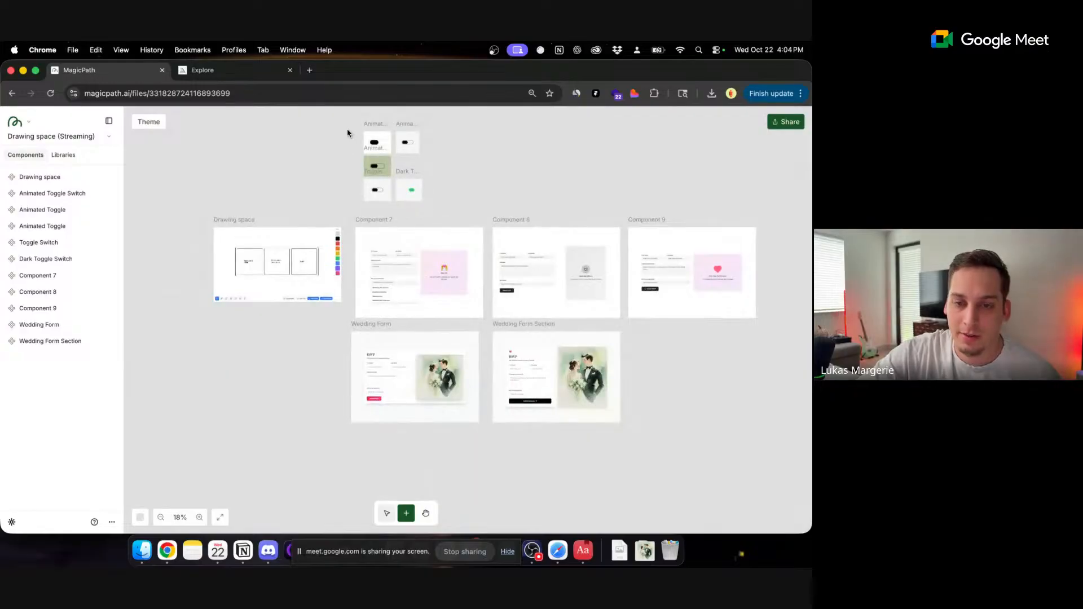
pyautogui.moveTo(378, 166); pyautogui.dragTo(373, 148)
pyautogui.click(277, 205)
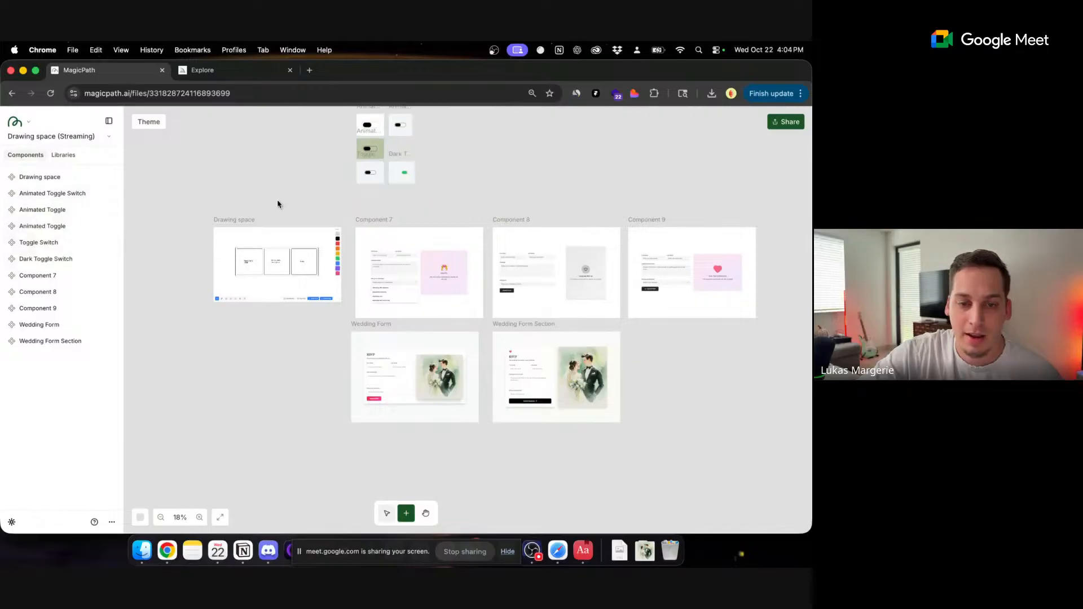
pyautogui.click(233, 221)
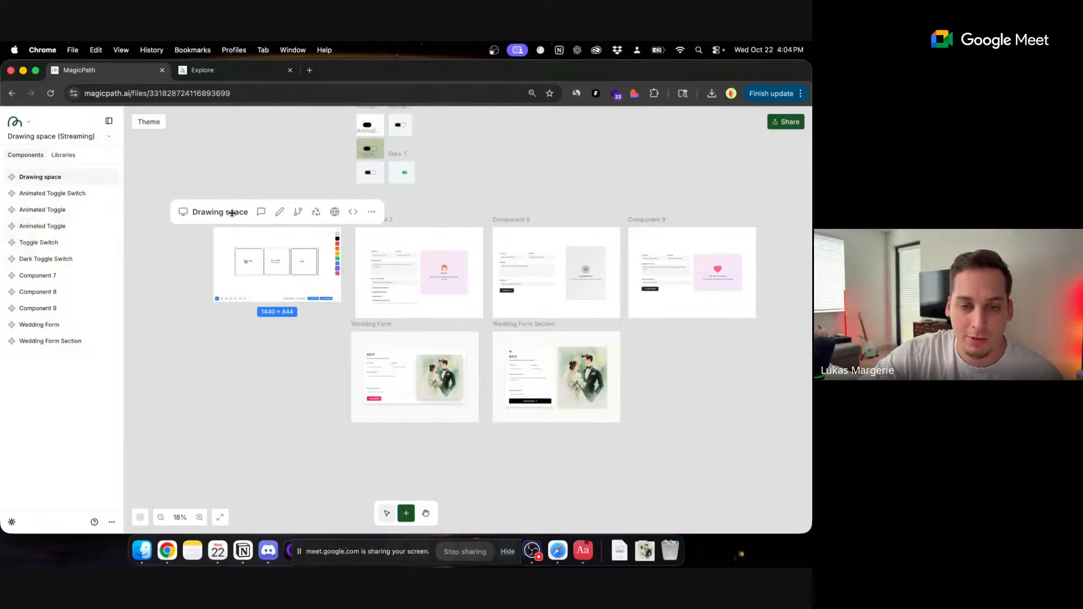
# - Move the Drawing space component below the wedding forms and add a blank 800 × 600 component beside it
pyautogui.moveTo(232, 213); pyautogui.dragTo(233, 474)
pyautogui.scroll(-5, 406, 414)
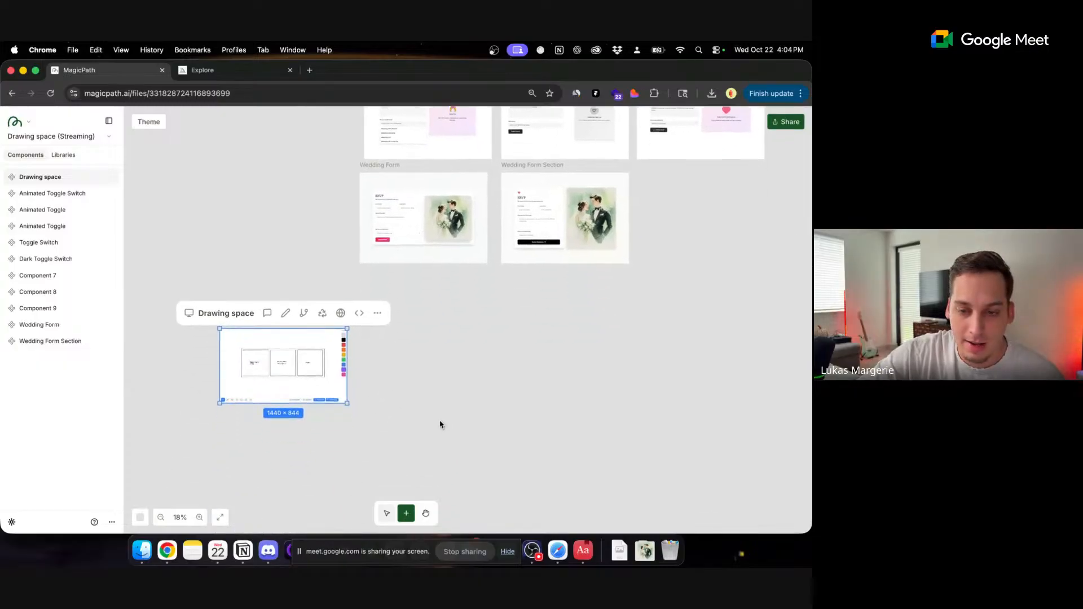
pyautogui.scroll(-1, 441, 424)
pyautogui.doubleClick(423, 321)
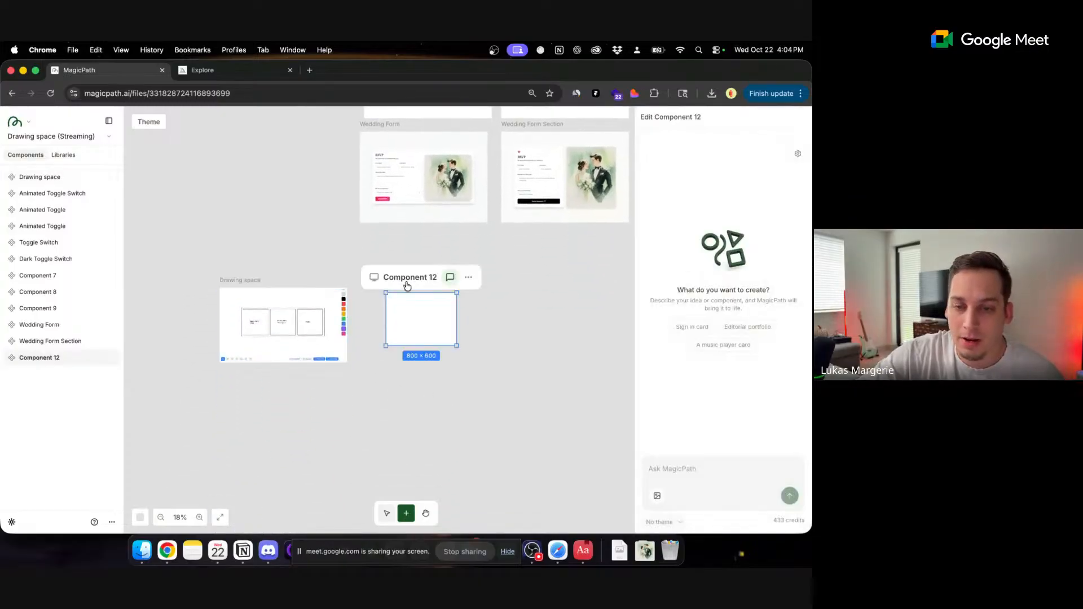
pyautogui.moveTo(407, 287); pyautogui.dragTo(392, 287)
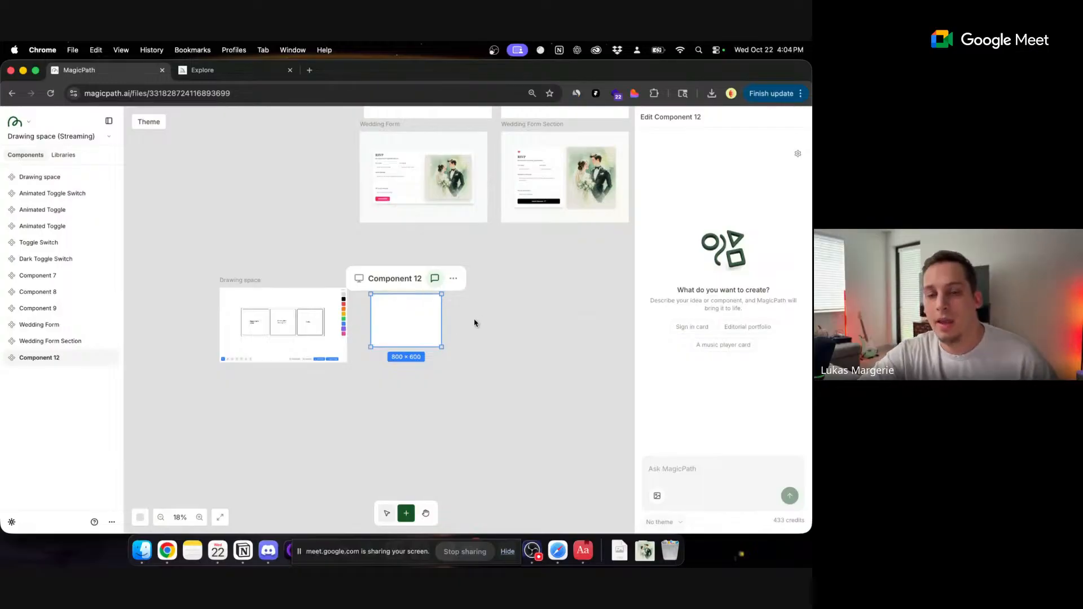
# - Delete all the sketched guest group boxes and their text labels from Drawing space
pyautogui.scroll(5, 474, 322)
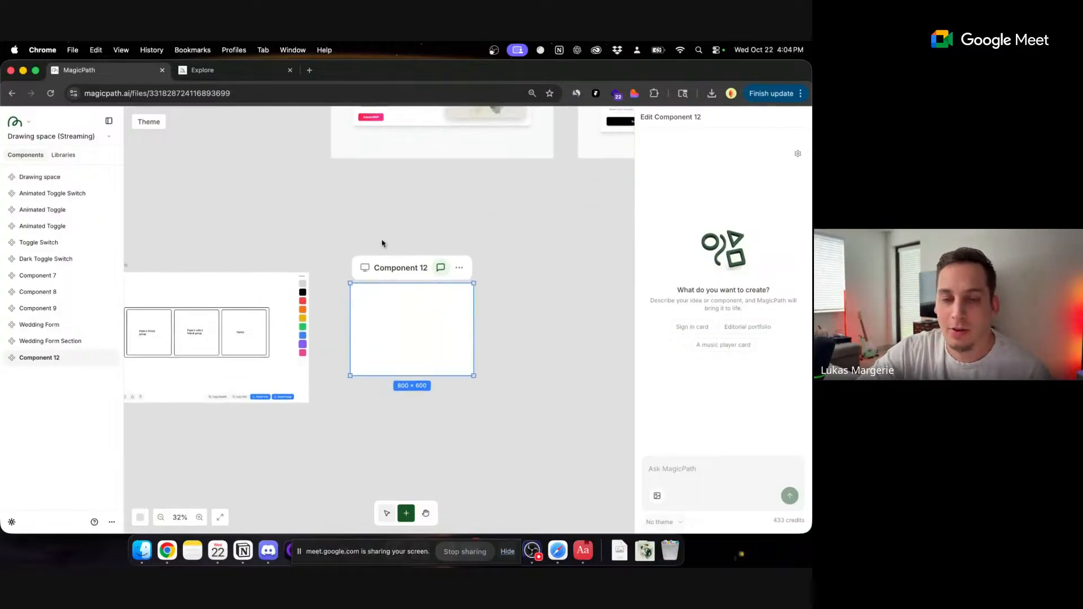
pyautogui.scroll(10, 343, 230)
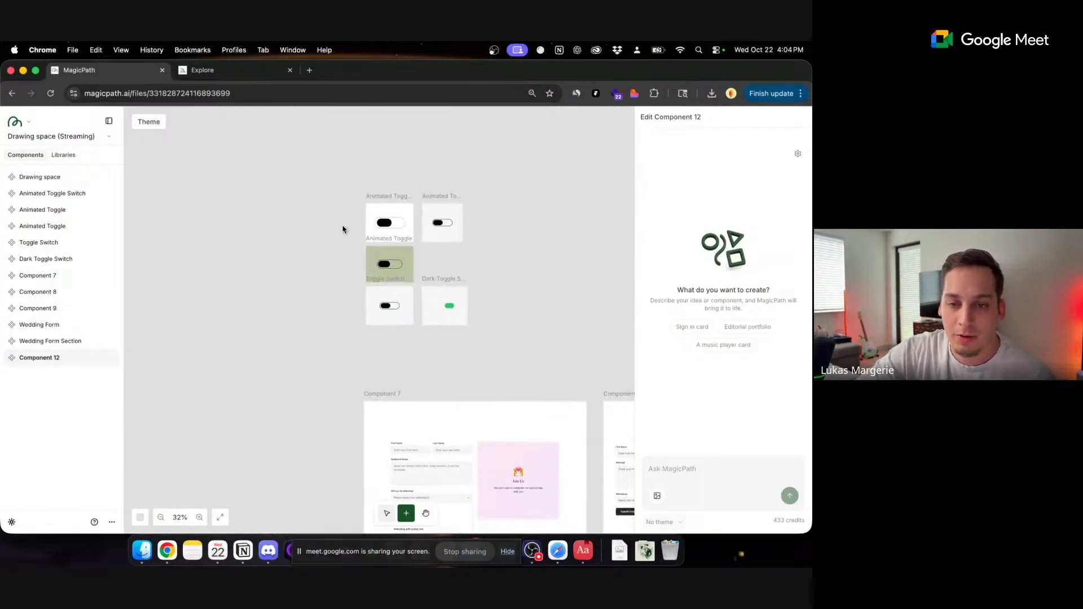
pyautogui.scroll(-5, 455, 355)
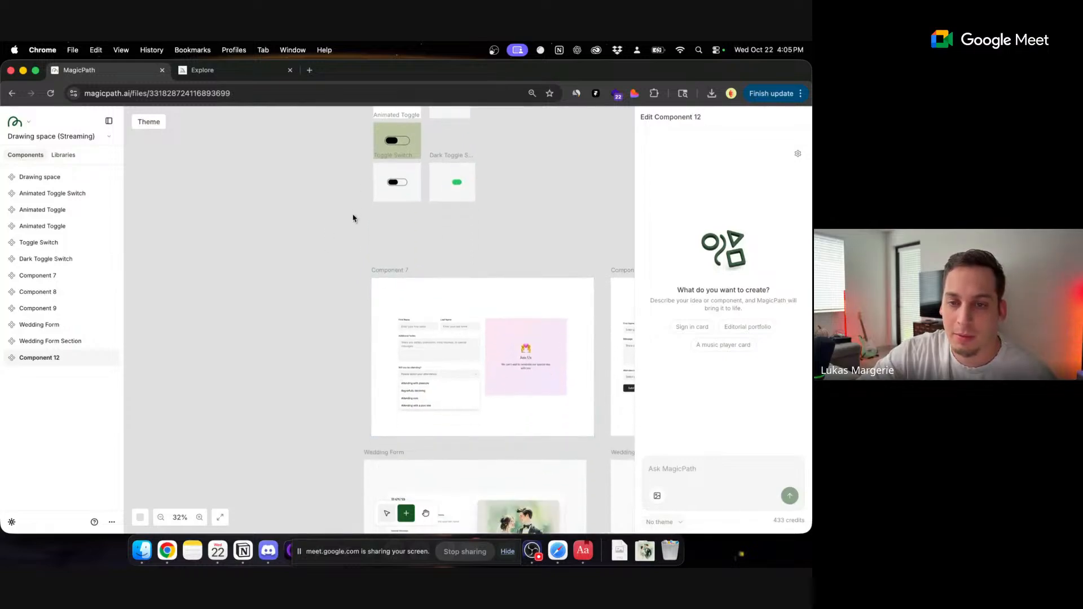
pyautogui.scroll(-8, 344, 317)
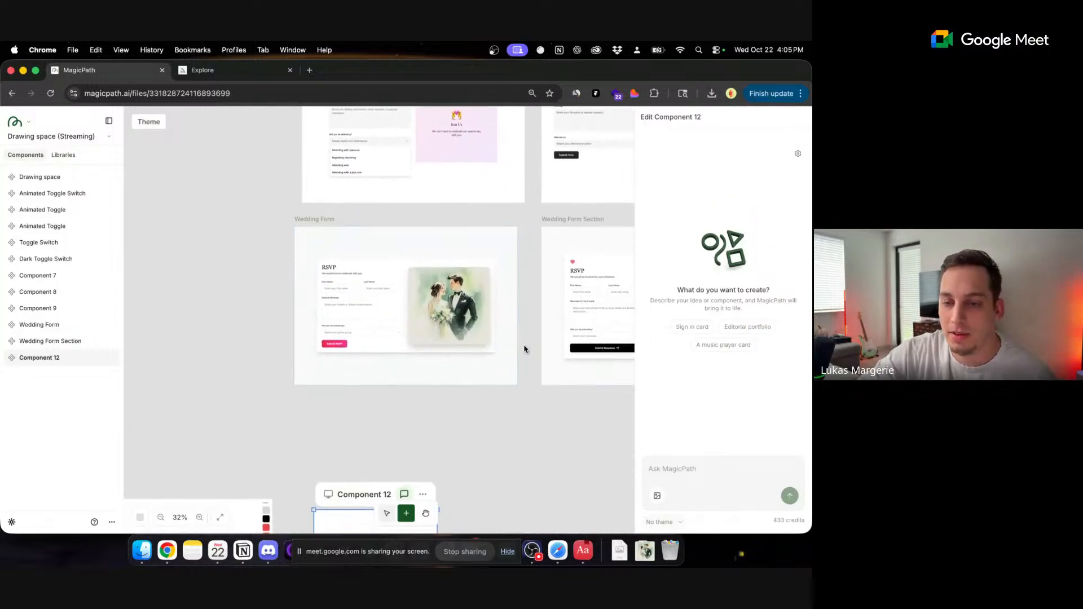
pyautogui.scroll(-10, 515, 399)
pyautogui.hscroll(-5, 515, 399)
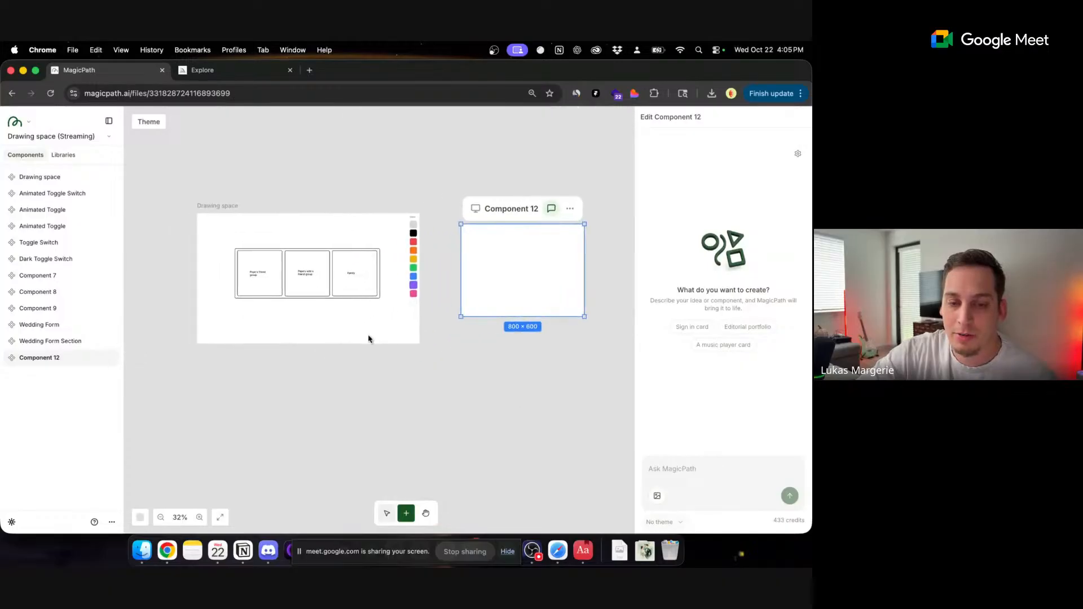
pyautogui.click(370, 339)
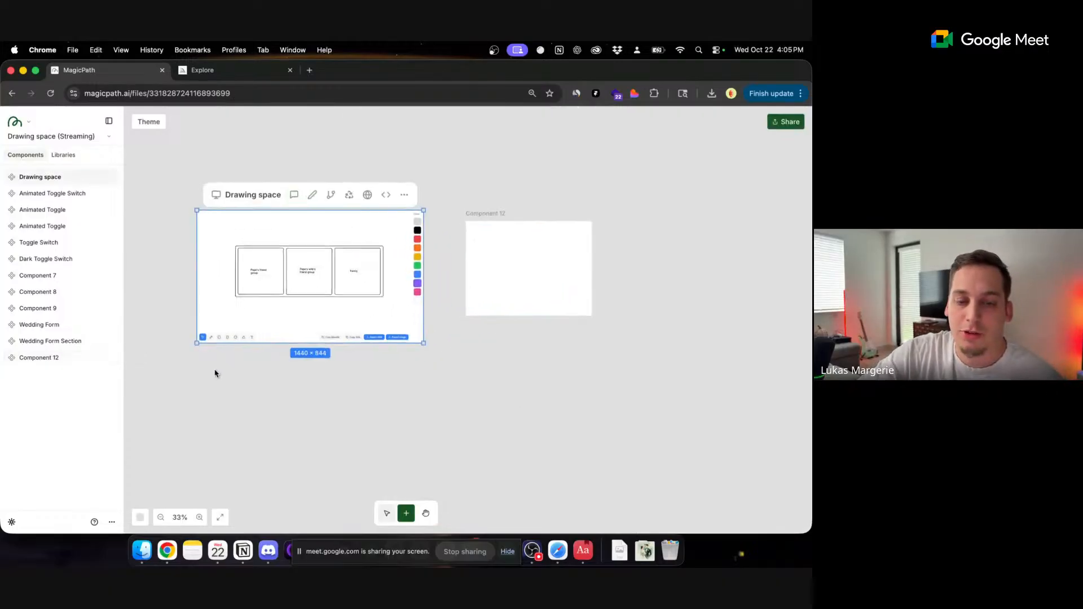
pyautogui.scroll(5, 268, 364)
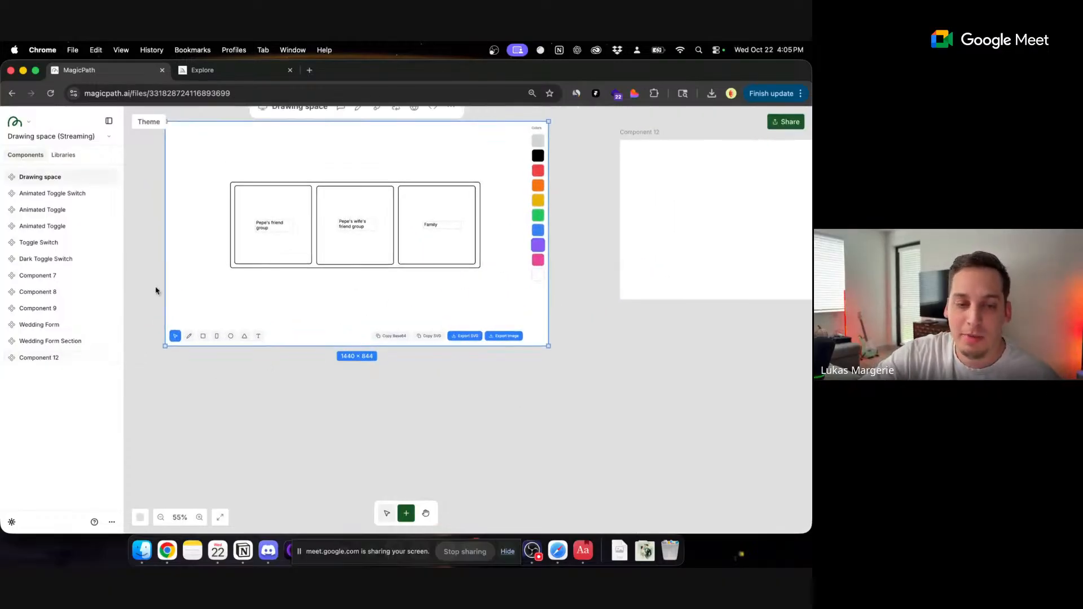
pyautogui.scroll(3, 153, 290)
pyautogui.hscroll(-1, 152, 290)
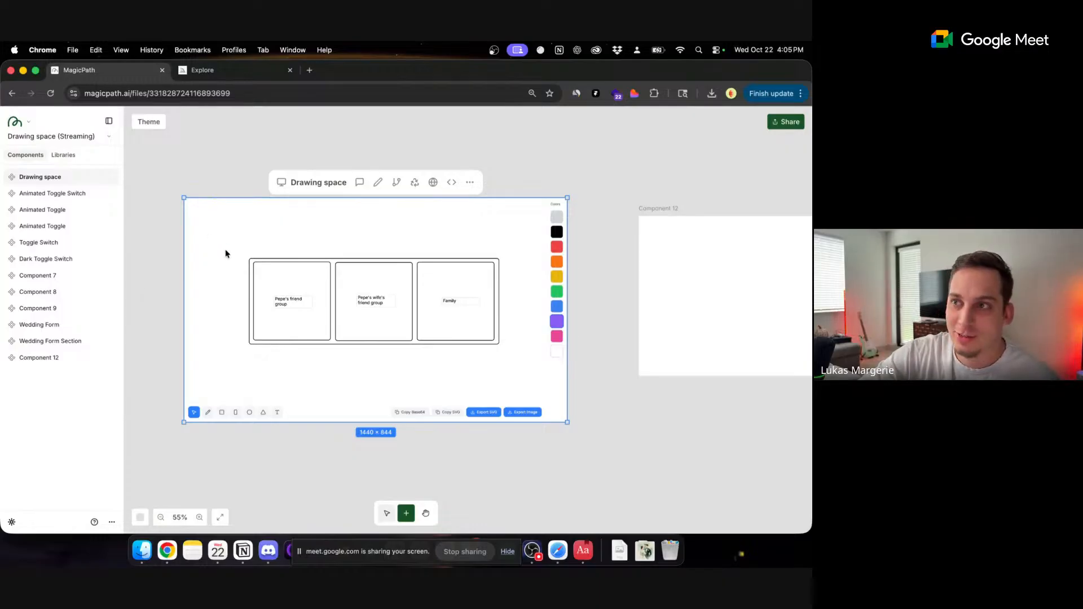
pyautogui.moveTo(226, 250)
pyautogui.mouseDown()
pyautogui.moveTo(527, 389)
pyautogui.moveTo(514, 355)
pyautogui.mouseUp()
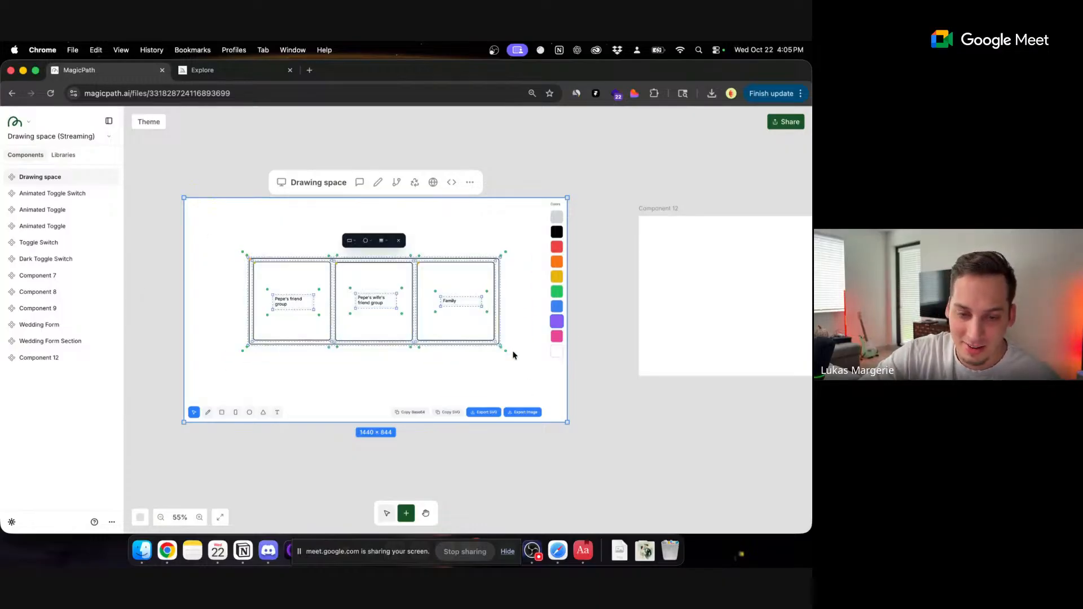
pyautogui.click(398, 240)
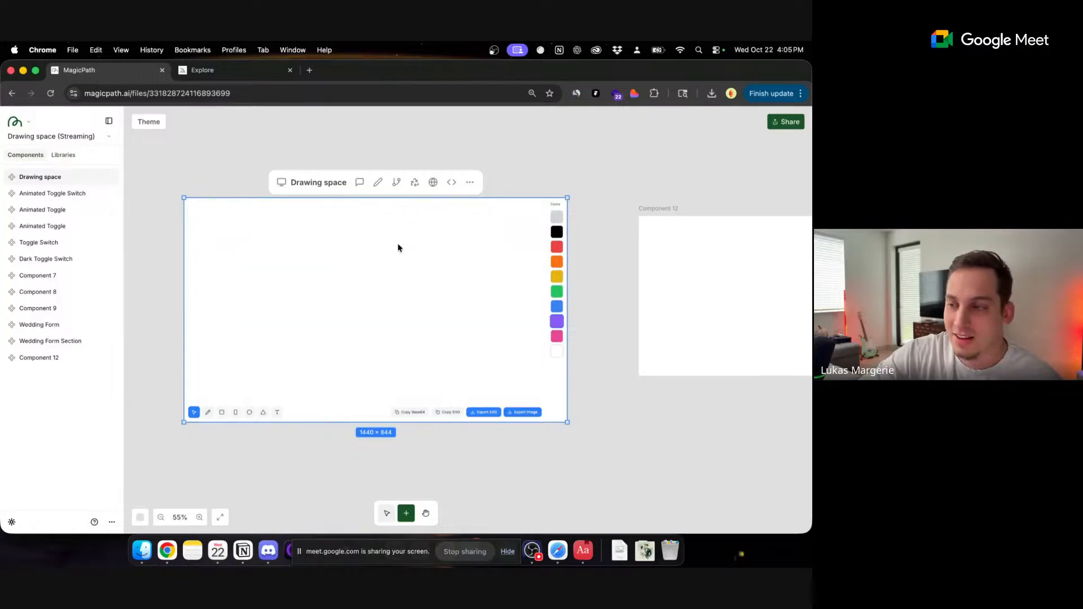
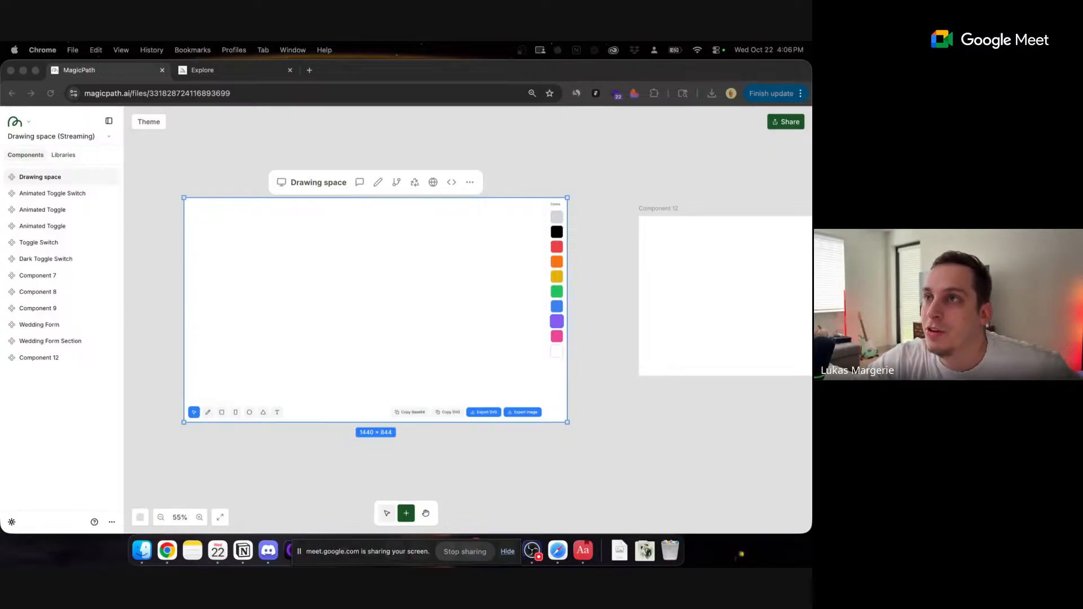
# - Switch to Discord and compare the hand-drawn temperature graph with the Temperature Comparison chart in the shared image
pyautogui.moveTo(812, 68); pyautogui.dragTo(404, 70)
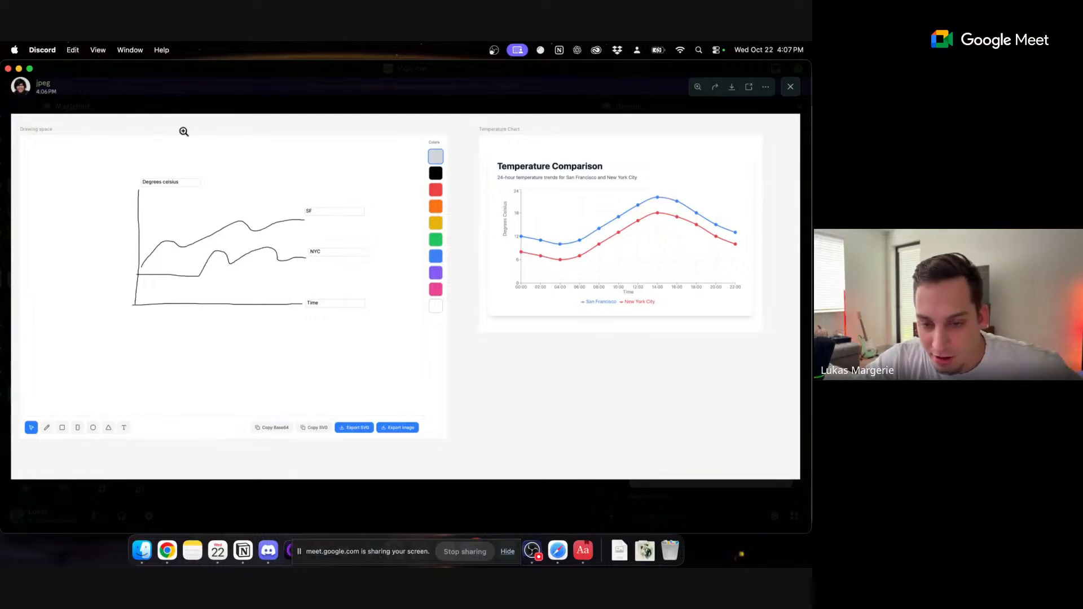
pyautogui.moveTo(189, 67); pyautogui.dragTo(812, 67)
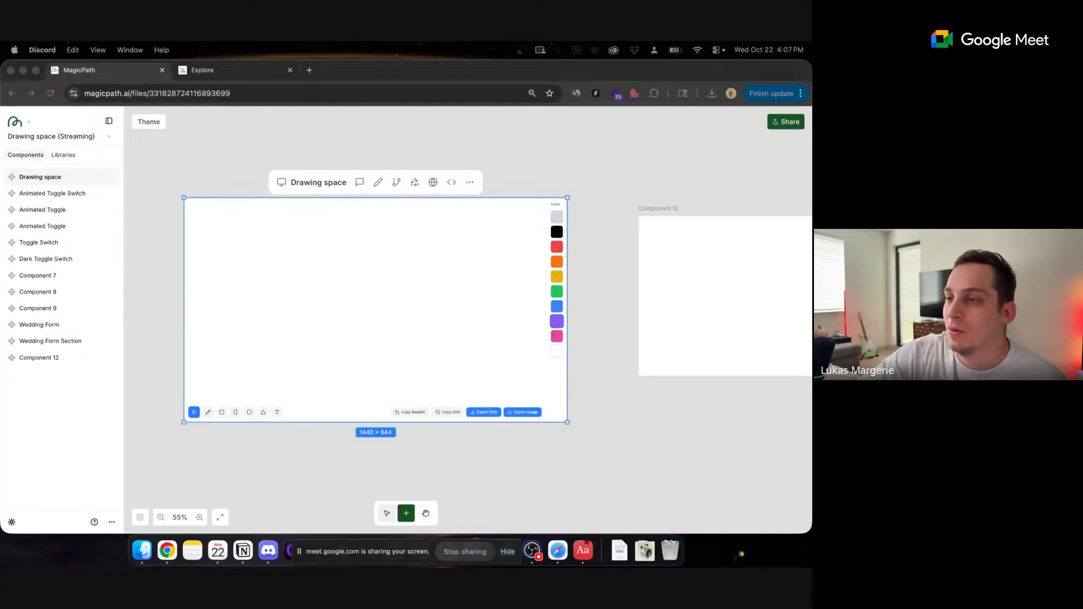
# - Bring the Handwritten Sketch Render page into the browser window and reload it several times to watch its drawing animation
pyautogui.moveTo(810, 73)
pyautogui.mouseDown()
pyautogui.moveTo(436, 79)
pyautogui.moveTo(349, 69)
pyautogui.mouseUp()
pyautogui.click(51, 93)
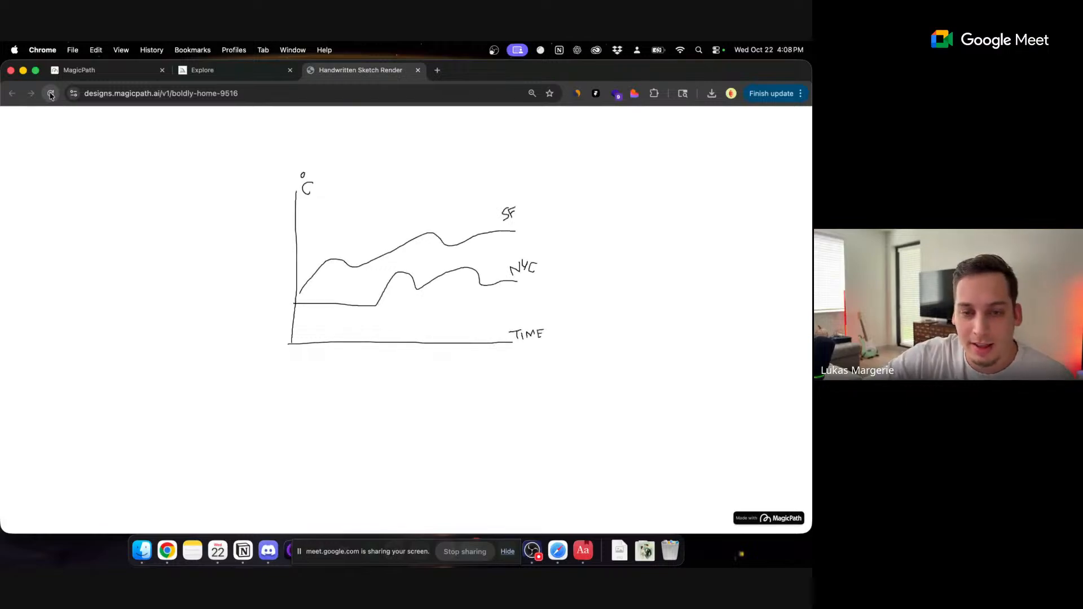
pyautogui.click(50, 94)
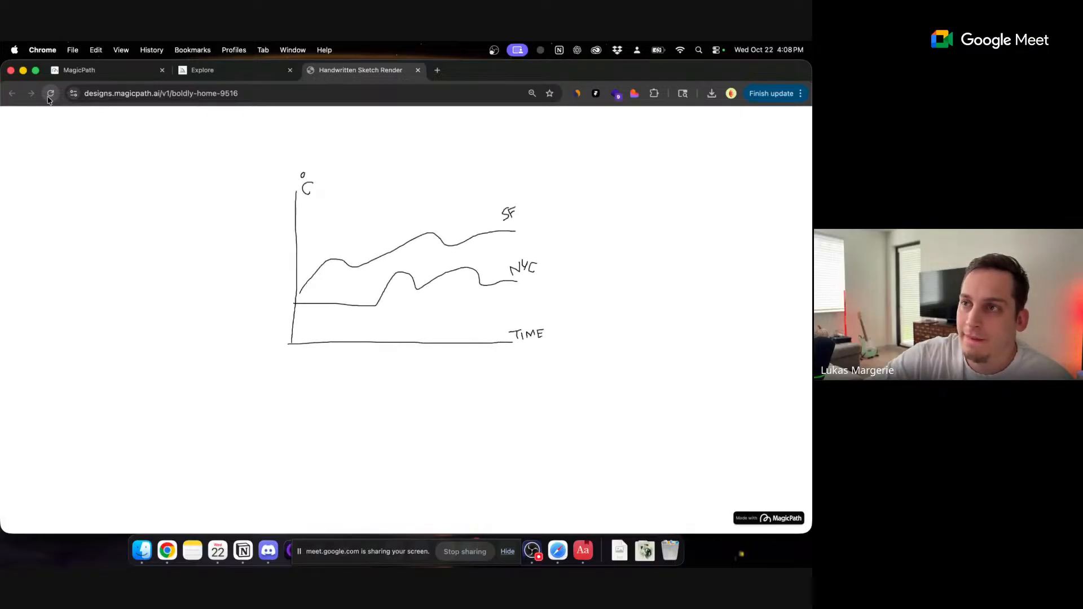
pyautogui.click(49, 94)
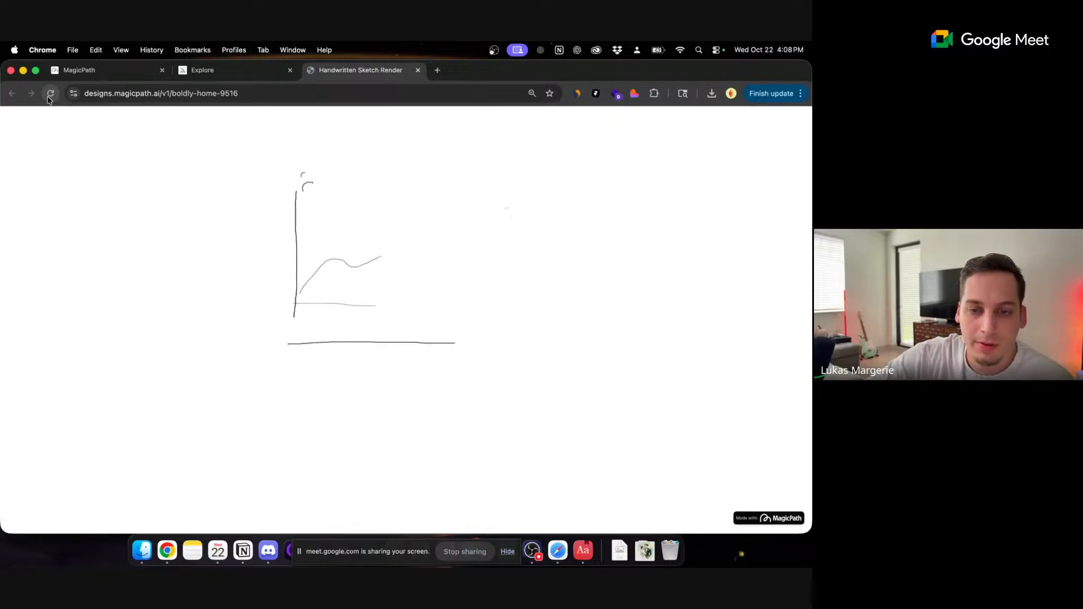
pyautogui.click(50, 94)
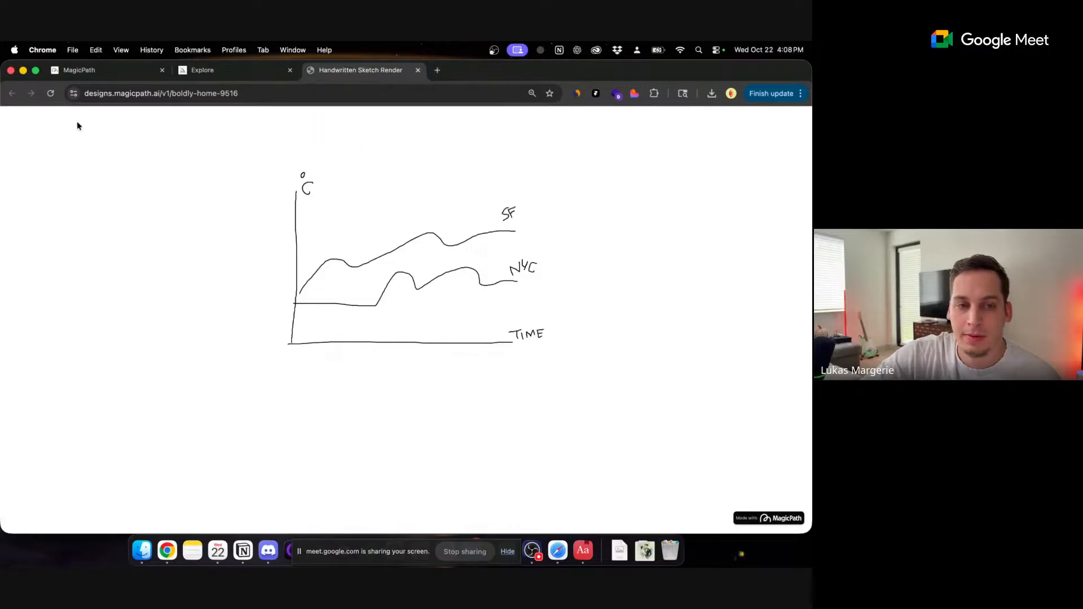
pyautogui.click(50, 94)
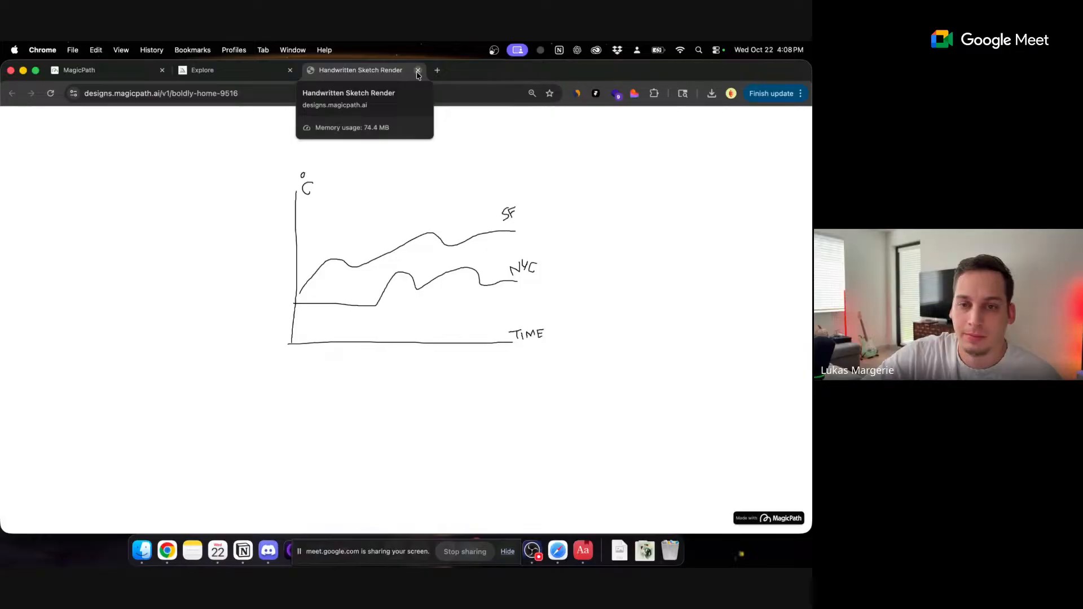
# - Close the Handwritten Sketch Render page and the Midjourney Explore page to return to the MagicPath canvas
pyautogui.click(418, 71)
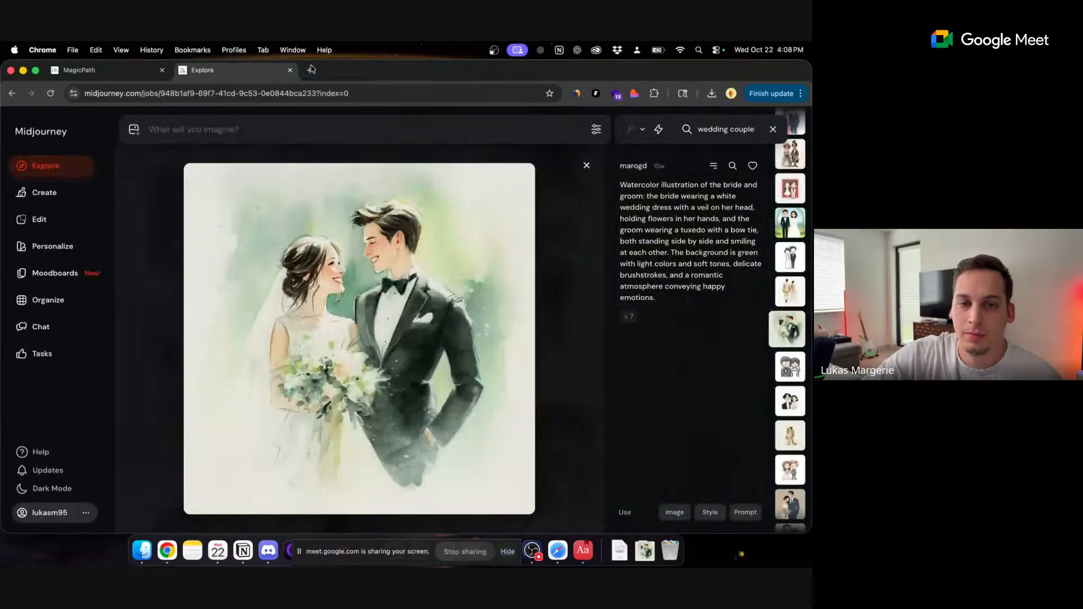
pyautogui.click(291, 71)
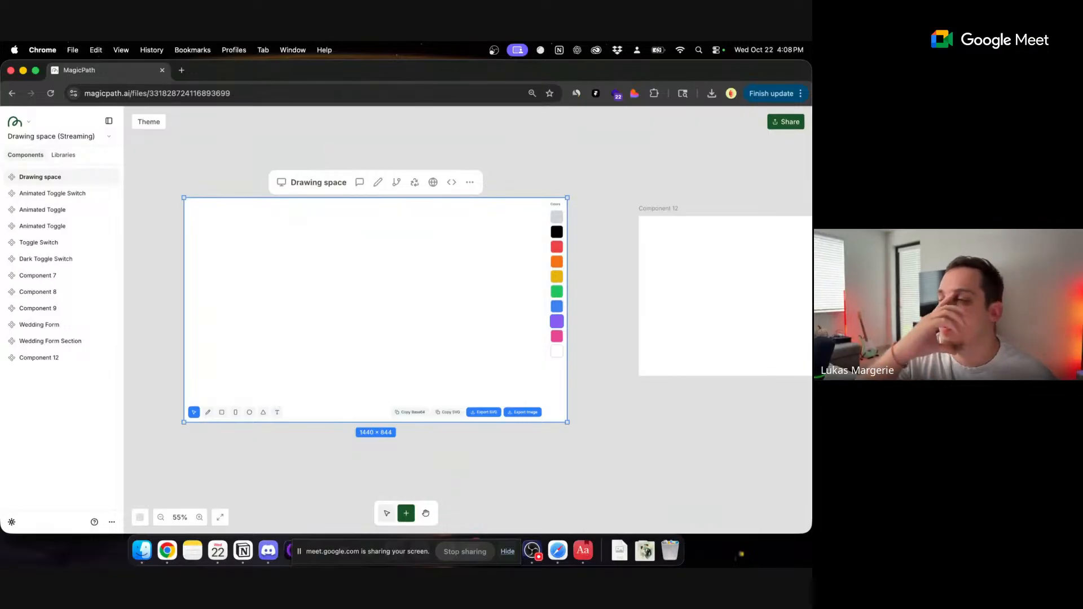
pyautogui.click(207, 412)
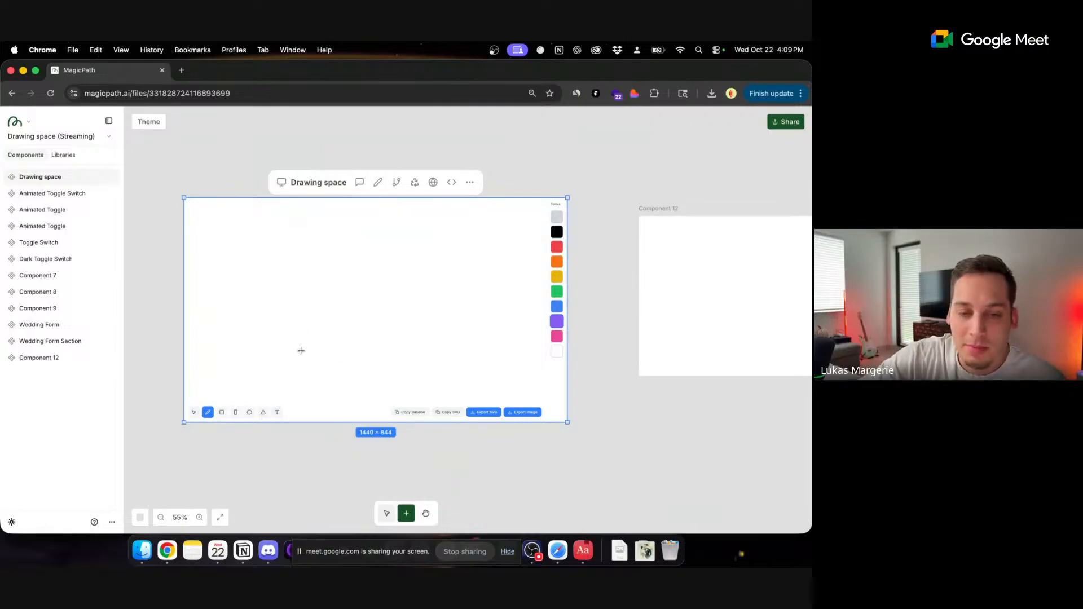
pyautogui.moveTo(283, 361); pyautogui.dragTo(487, 365)
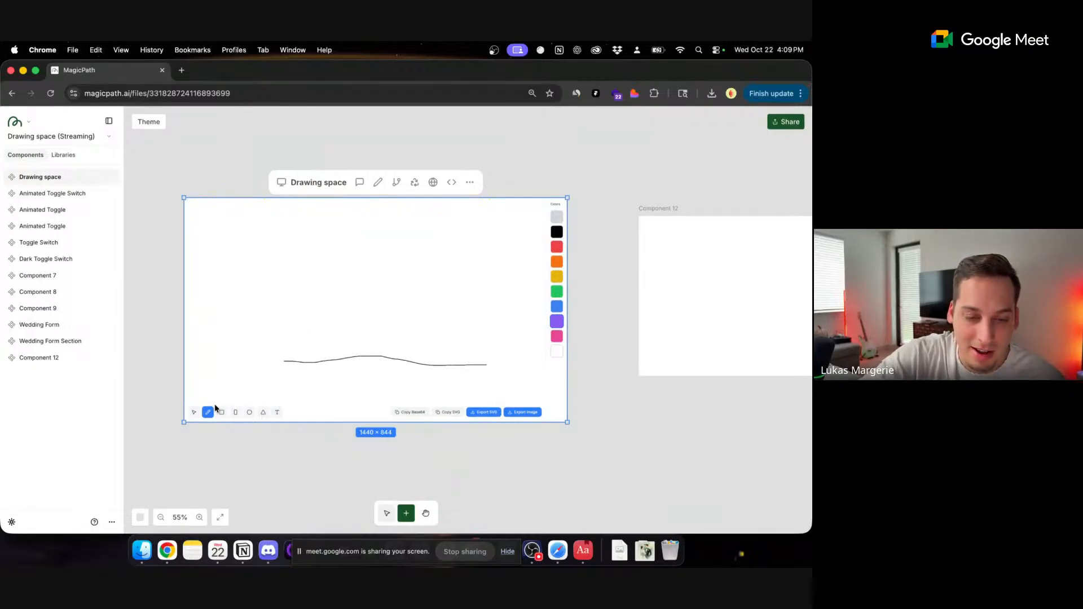
pyautogui.click(193, 412)
pyautogui.click(300, 360)
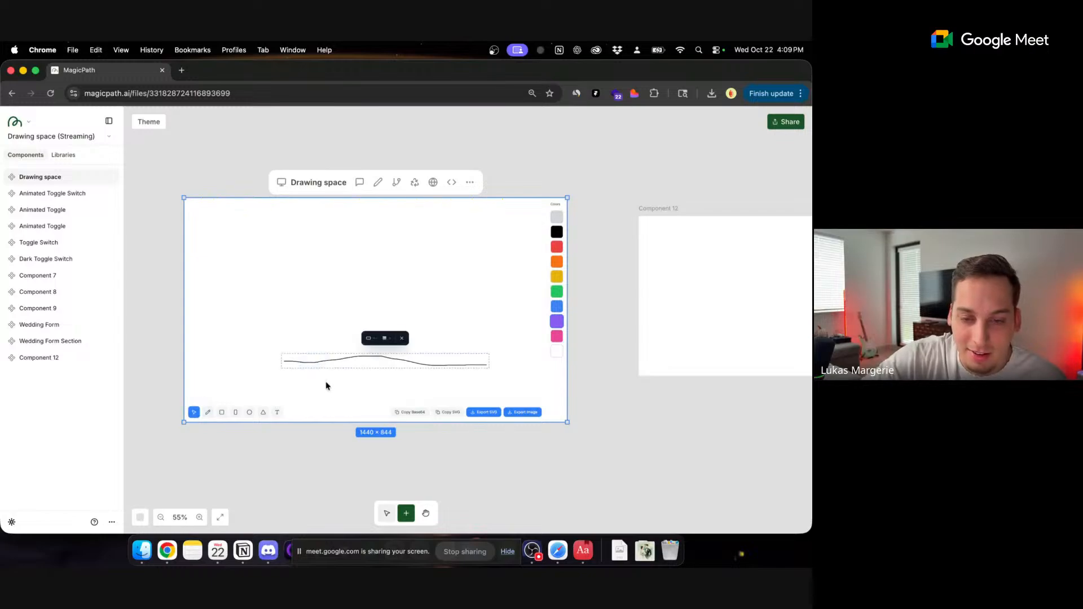
pyautogui.press('BackSpace')
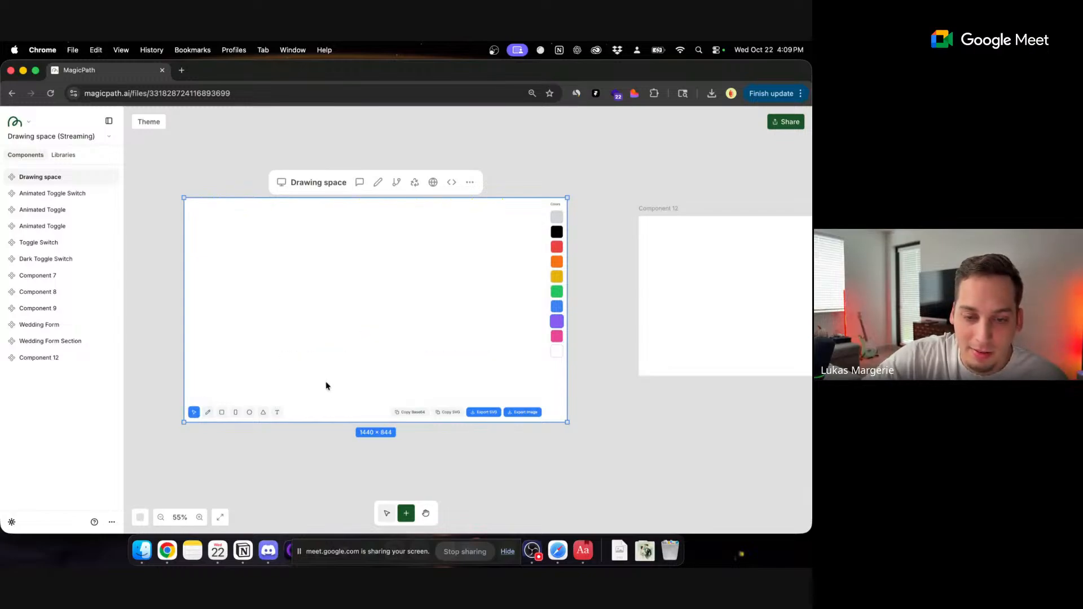
# - Sketch a freehand bar chart in Drawing space with two axes, six bars and a handwritten TIME label under the horizontal axis
pyautogui.click(208, 413)
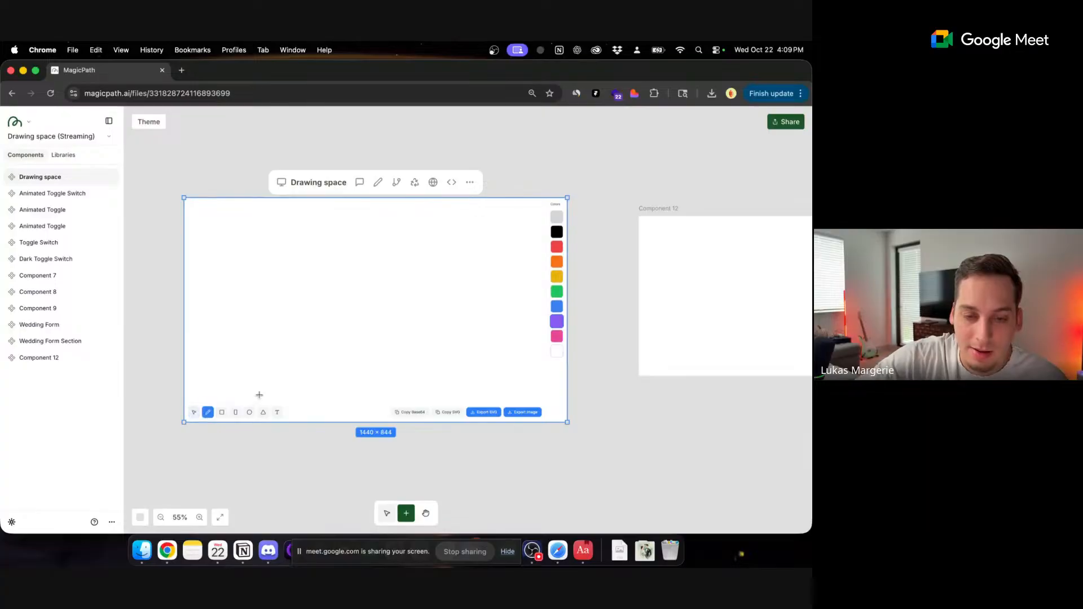
pyautogui.moveTo(254, 364); pyautogui.dragTo(495, 361)
pyautogui.moveTo(253, 217)
pyautogui.mouseDown()
pyautogui.moveTo(251, 370)
pyautogui.moveTo(297, 332)
pyautogui.moveTo(317, 331)
pyautogui.moveTo(318, 360)
pyautogui.moveTo(327, 311)
pyautogui.moveTo(341, 307)
pyautogui.moveTo(351, 309)
pyautogui.moveTo(353, 354)
pyautogui.moveTo(367, 326)
pyautogui.moveTo(386, 323)
pyautogui.moveTo(391, 353)
pyautogui.moveTo(405, 343)
pyautogui.moveTo(400, 293)
pyautogui.moveTo(420, 293)
pyautogui.moveTo(425, 351)
pyautogui.moveTo(426, 232)
pyautogui.moveTo(444, 231)
pyautogui.moveTo(456, 350)
pyautogui.moveTo(493, 350)
pyautogui.mouseUp()
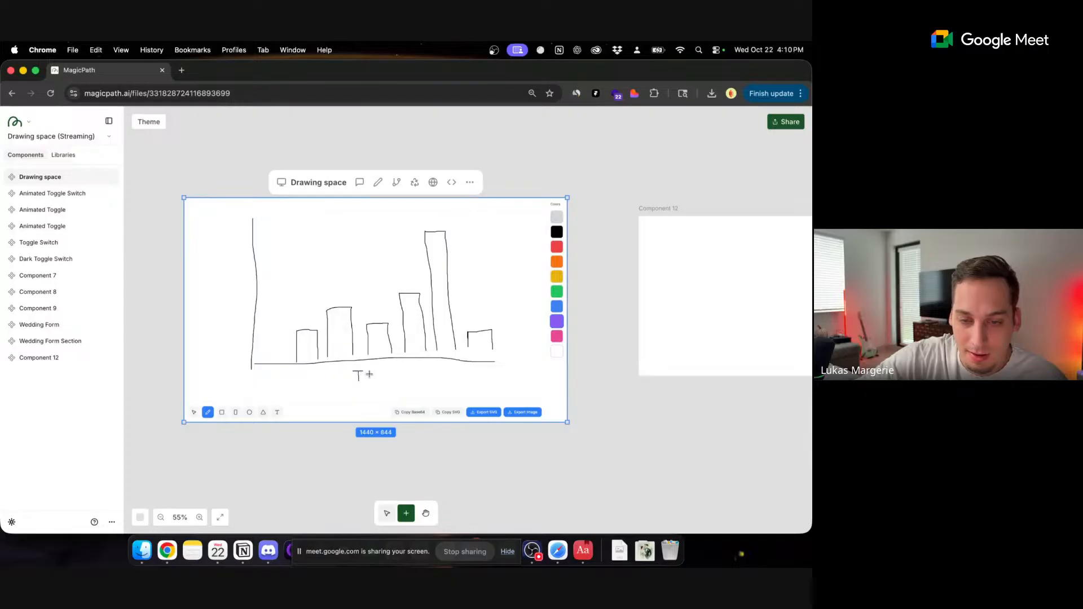
pyautogui.moveTo(367, 371); pyautogui.dragTo(393, 381)
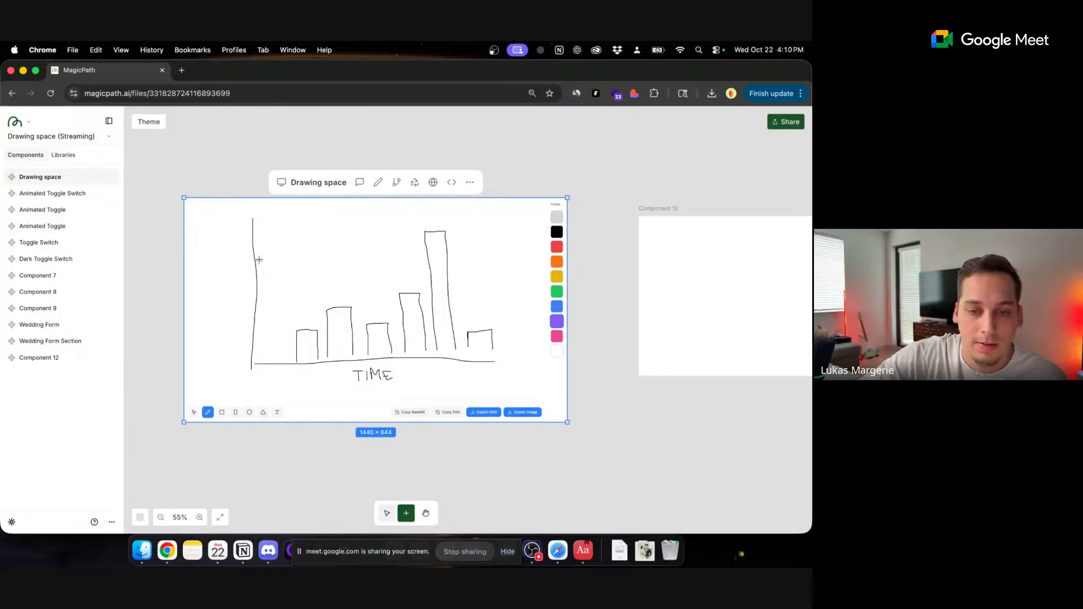
pyautogui.moveTo(243, 206); pyautogui.dragTo(263, 208)
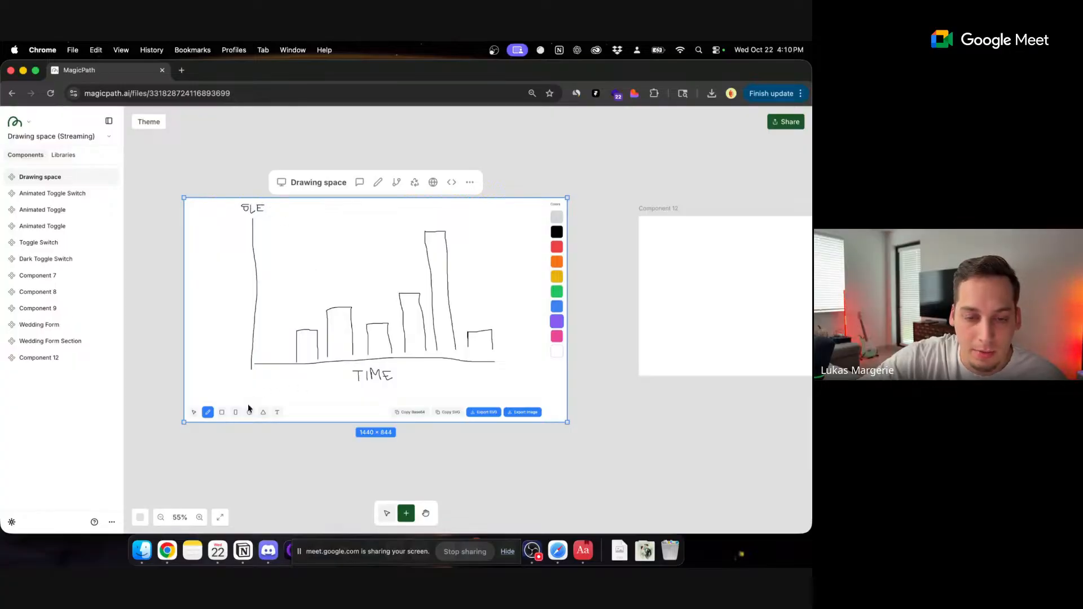
pyautogui.click(193, 412)
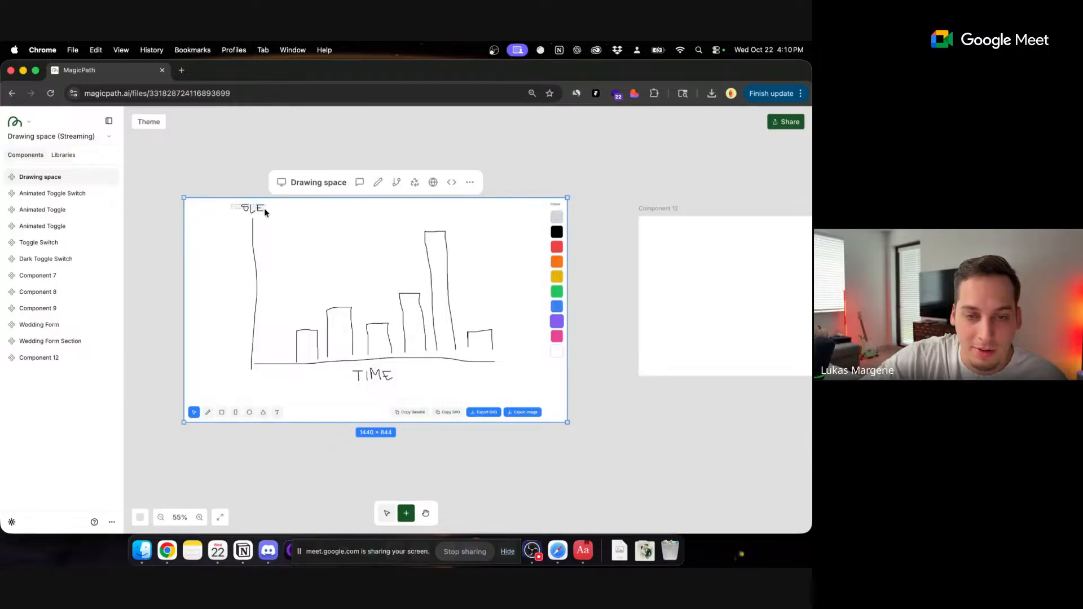
pyautogui.moveTo(266, 209); pyautogui.dragTo(269, 210)
pyautogui.press('BackSpace')
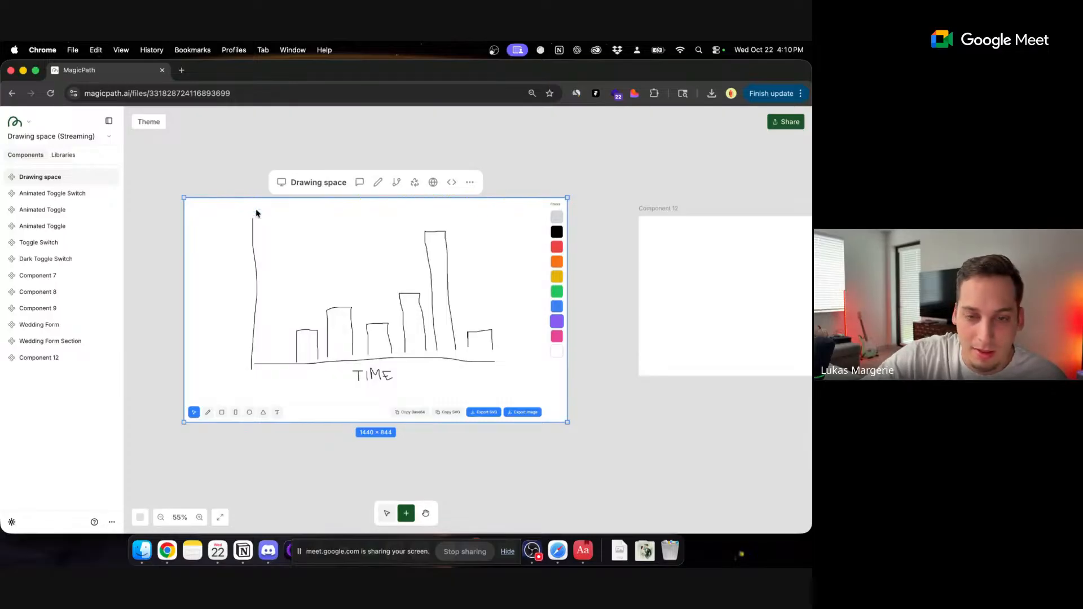
# - Add a text label reading "Sleep Quality" above the vertical axis of the bar chart
pyautogui.click(277, 412)
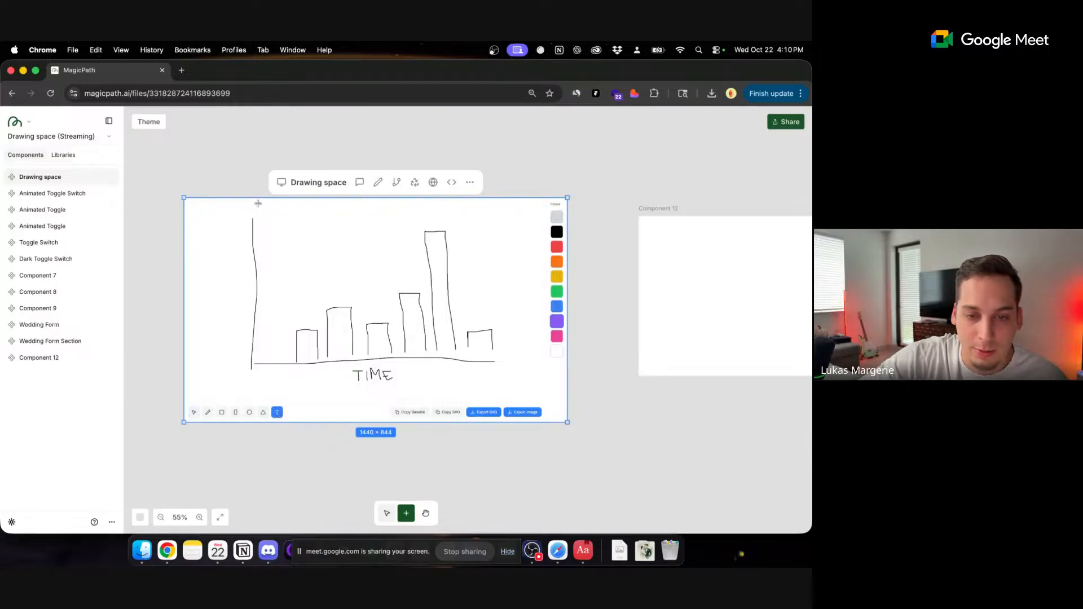
pyautogui.click(248, 206)
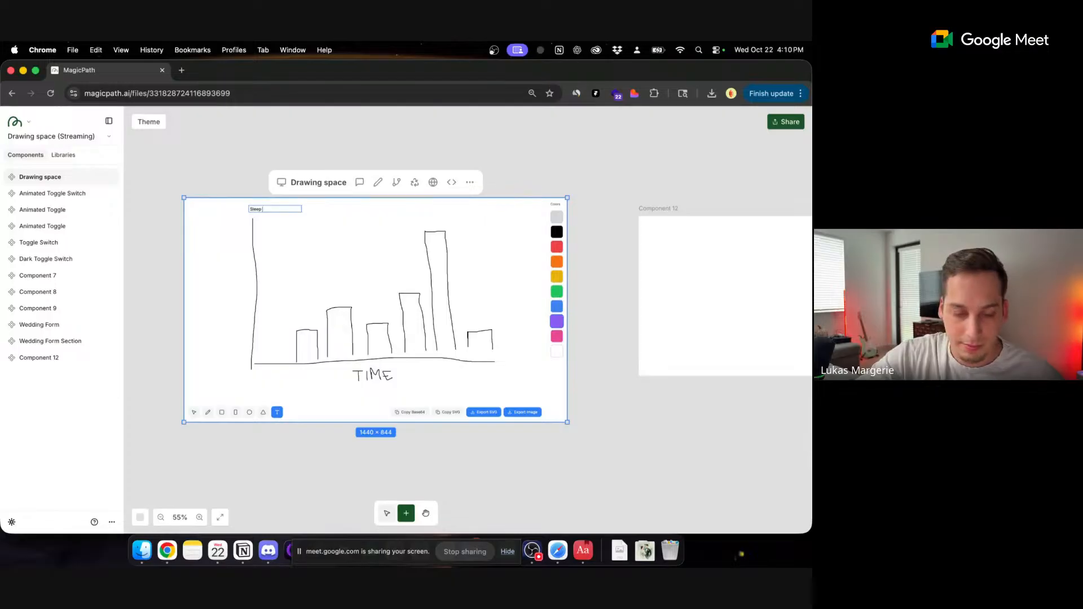
pyautogui.write('Sleep Quality')
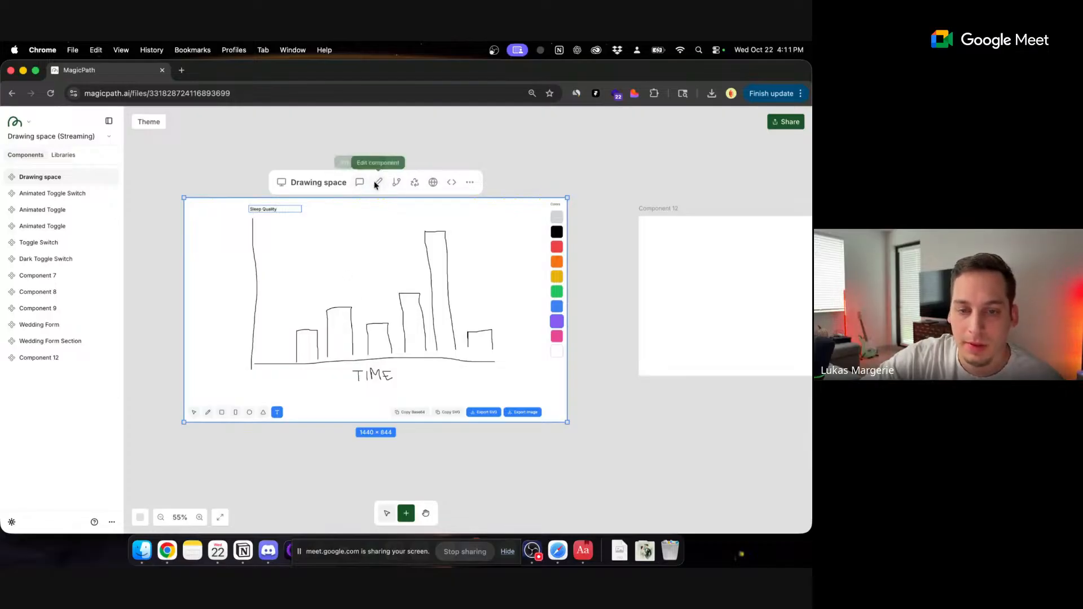
# - Replace the handwritten TIME label with a copy of the Sleep Quality text under the horizontal axis, reworded as "Time"
pyautogui.click(194, 413)
pyautogui.moveTo(339, 365); pyautogui.dragTo(421, 391)
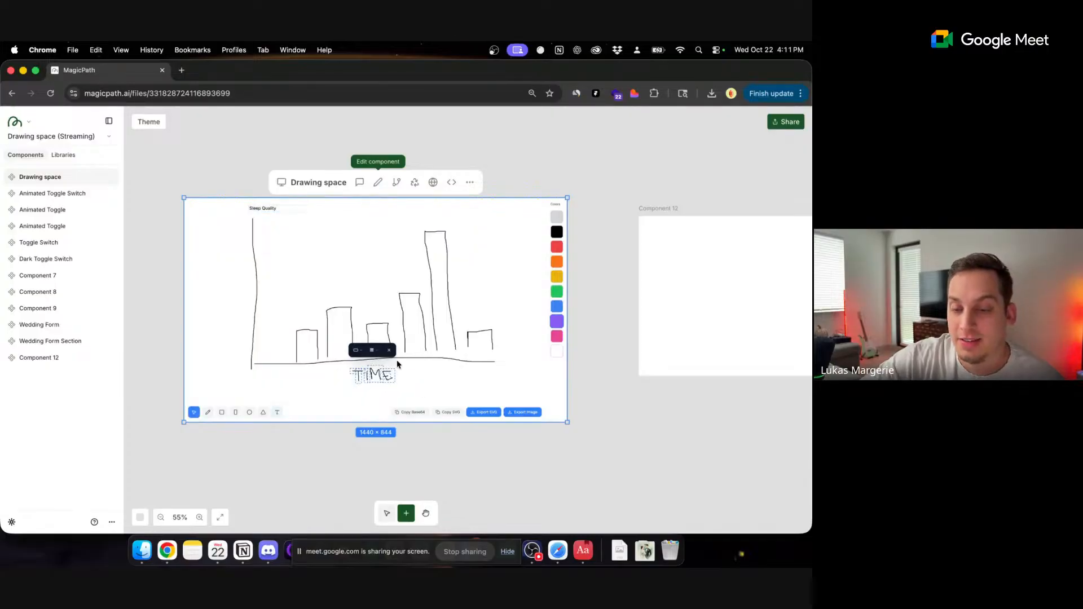
pyautogui.press('BackSpace')
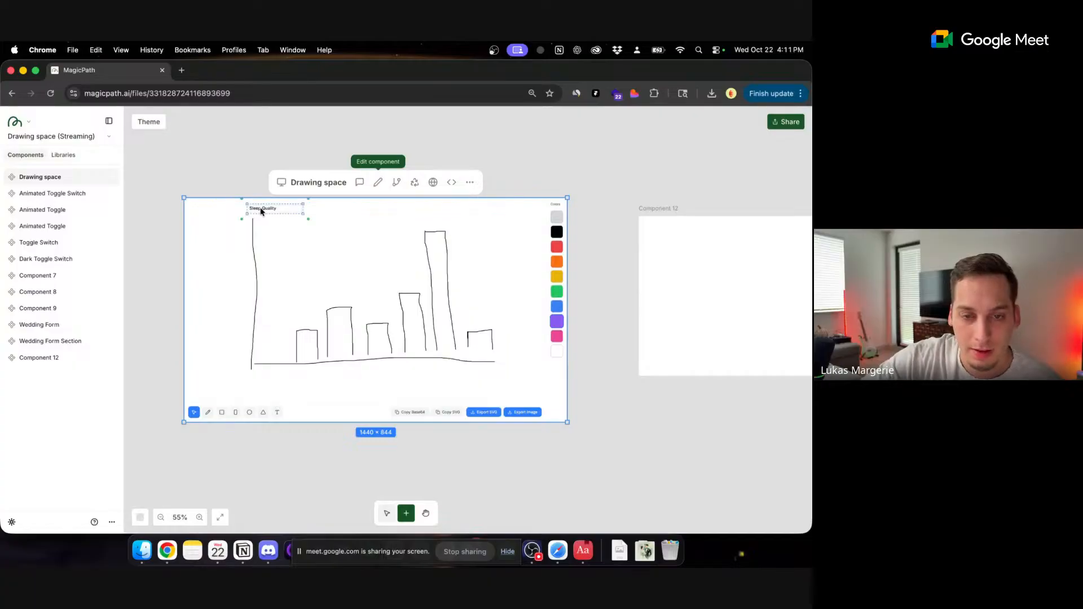
pyautogui.moveTo(263, 211); pyautogui.dragTo(370, 376)
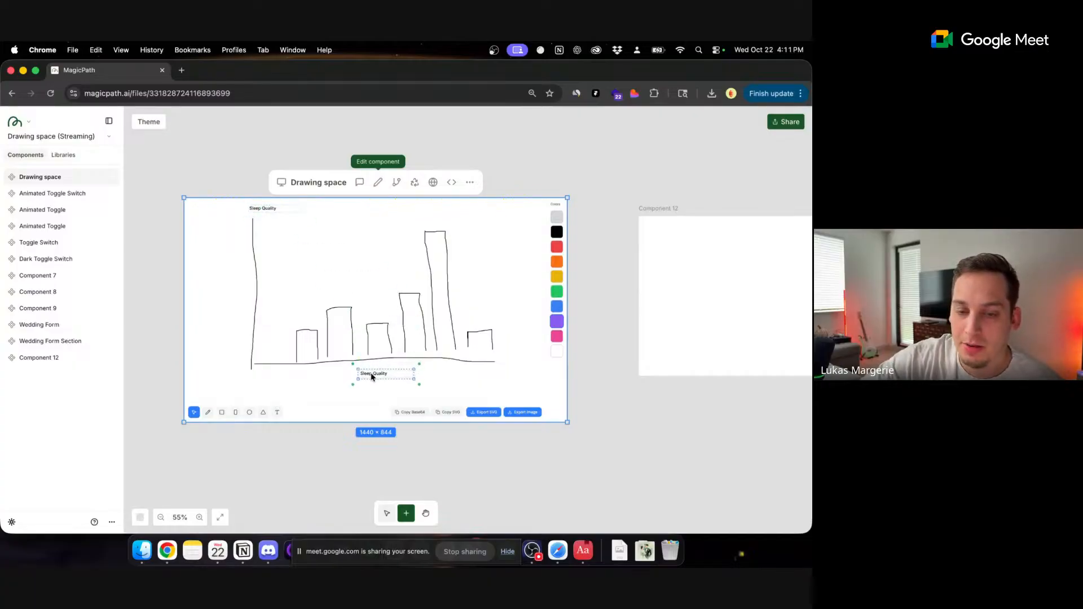
pyautogui.doubleClick(370, 376)
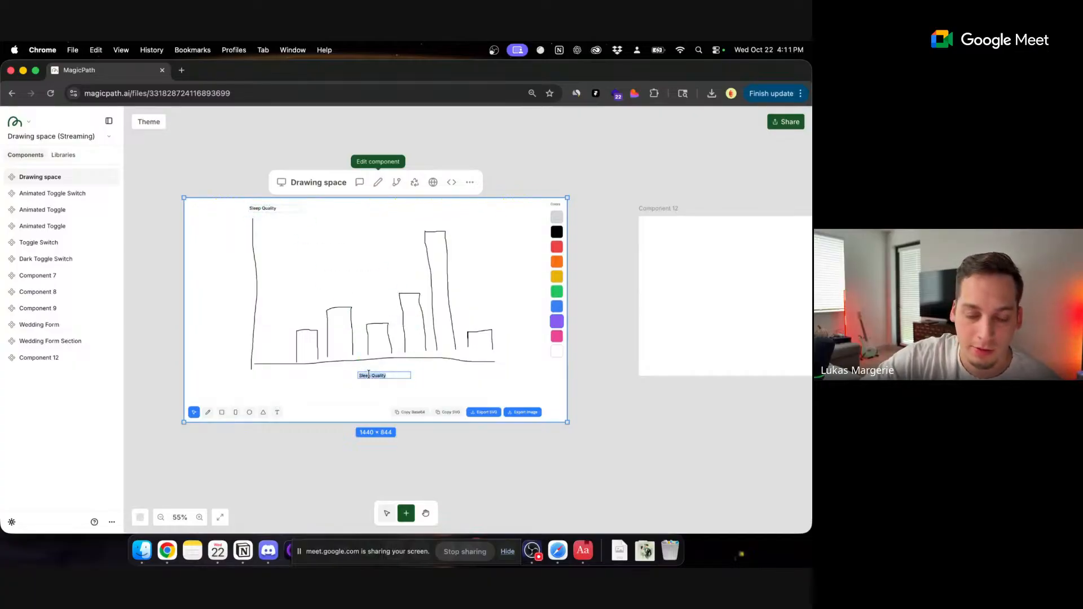
pyautogui.write('Time')
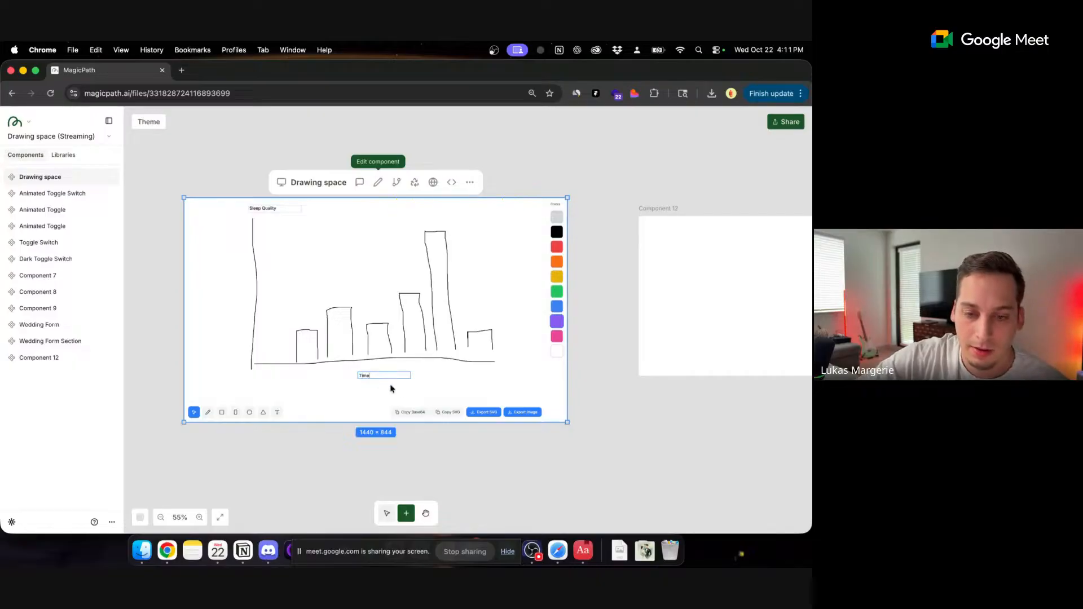
pyautogui.press('Escape')
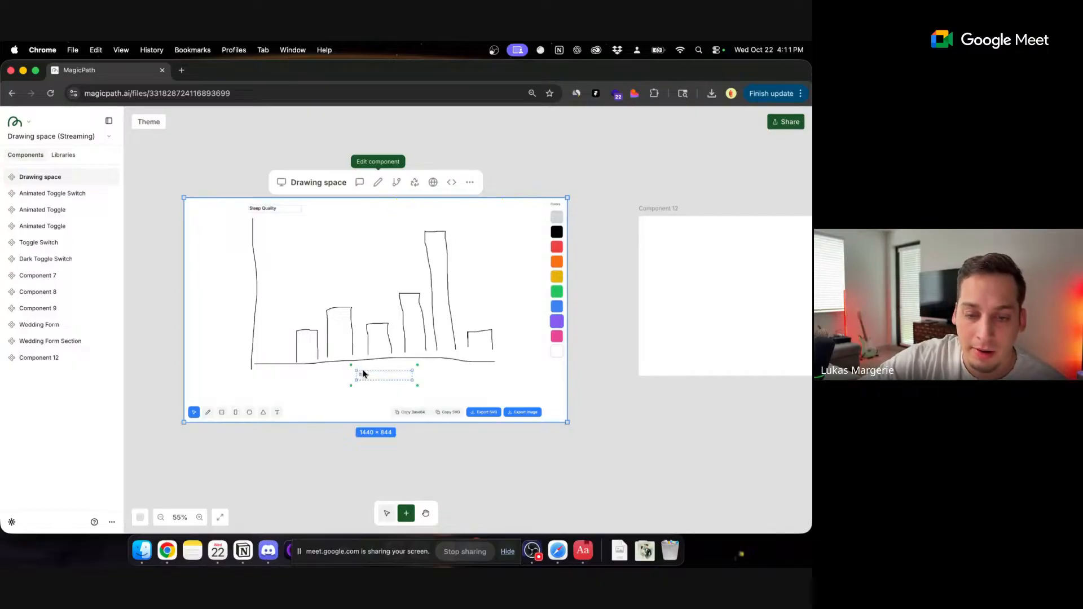
# - Select the whole chart with both text labels and move it slightly down in the drawing area
pyautogui.click(328, 378)
pyautogui.moveTo(235, 206)
pyautogui.mouseDown()
pyautogui.moveTo(292, 206)
pyautogui.moveTo(527, 390)
pyautogui.mouseUp()
pyautogui.click(416, 336)
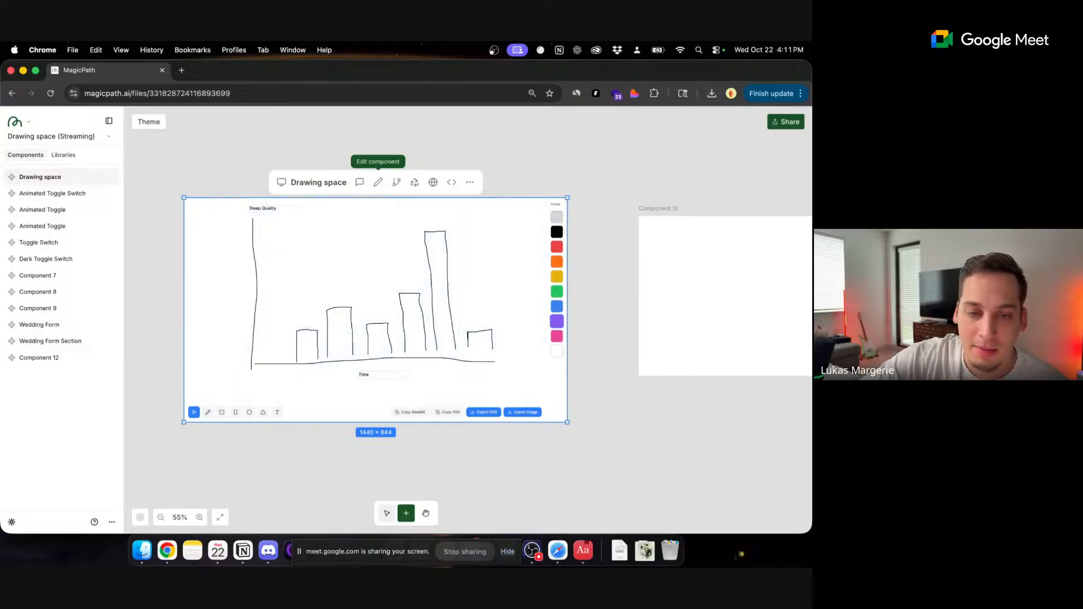
pyautogui.moveTo(236, 206)
pyautogui.mouseDown()
pyautogui.moveTo(431, 304)
pyautogui.moveTo(511, 373)
pyautogui.moveTo(515, 393)
pyautogui.mouseUp()
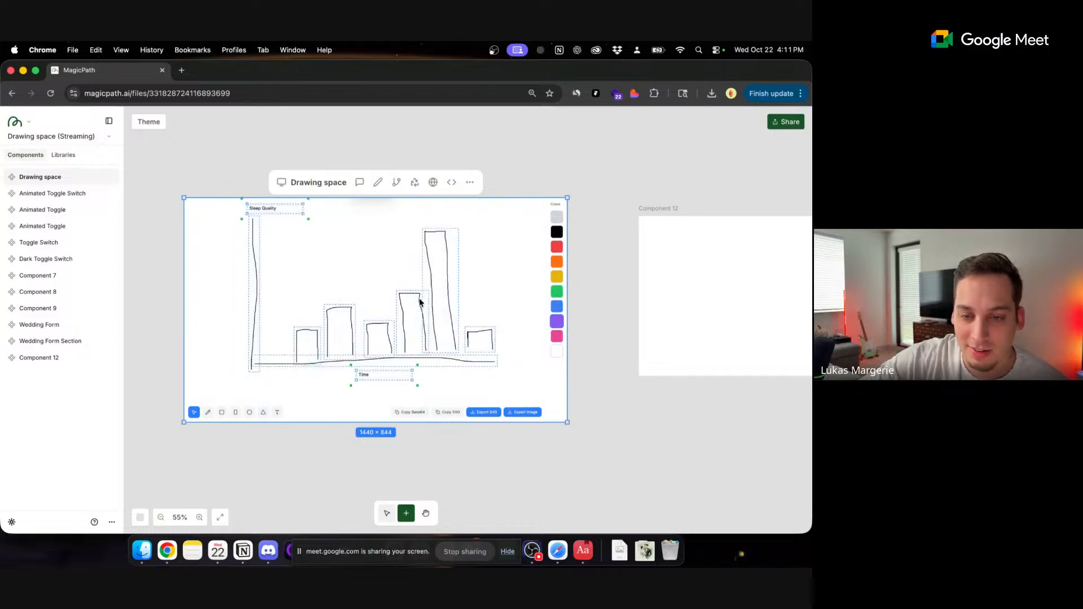
pyautogui.moveTo(360, 374); pyautogui.dragTo(360, 384)
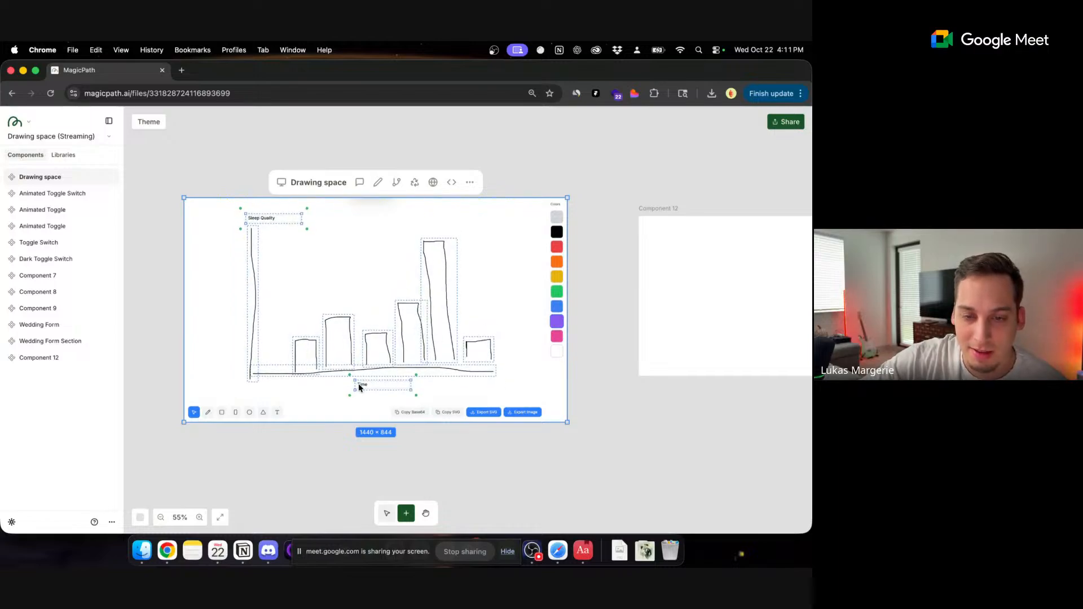
pyautogui.click(217, 340)
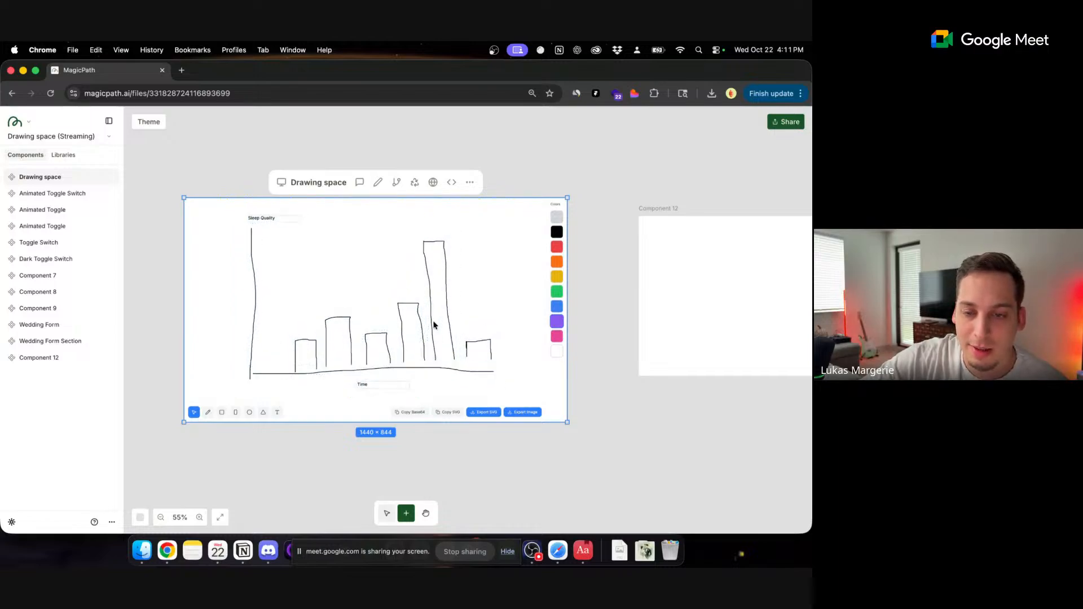
# - Try shading the base of the tallest bar with the pen after picking blue, and delete the stroke
pyautogui.click(556, 311)
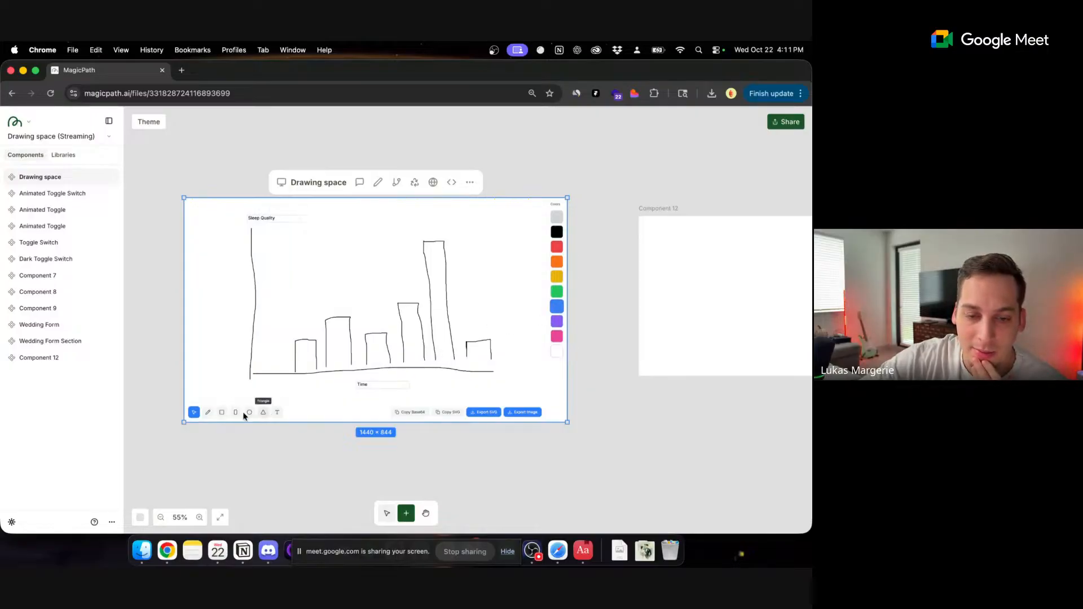
pyautogui.click(208, 413)
pyautogui.moveTo(446, 355); pyautogui.dragTo(438, 348)
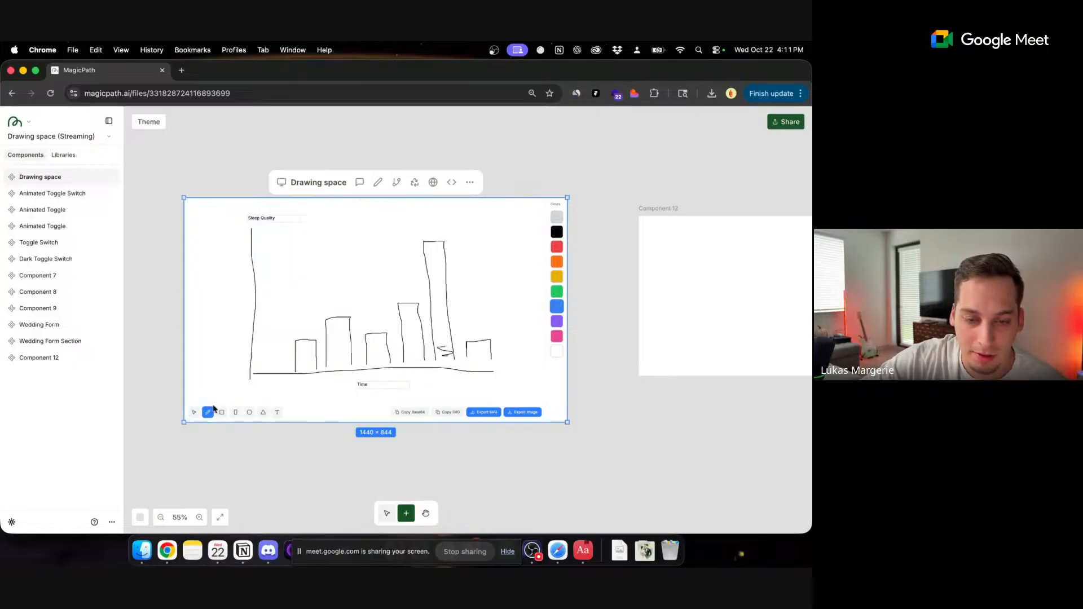
pyautogui.click(194, 413)
pyautogui.click(443, 354)
pyautogui.press('Delete')
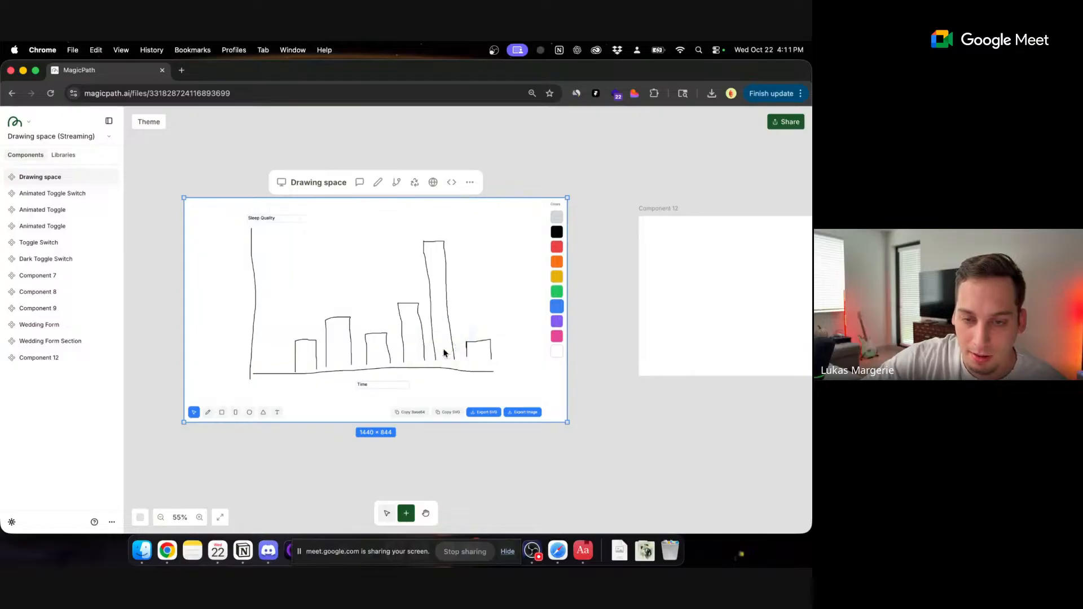
# - Shade all six bars with freehand zigzag pen scribbles inside their outlines
pyautogui.click(207, 412)
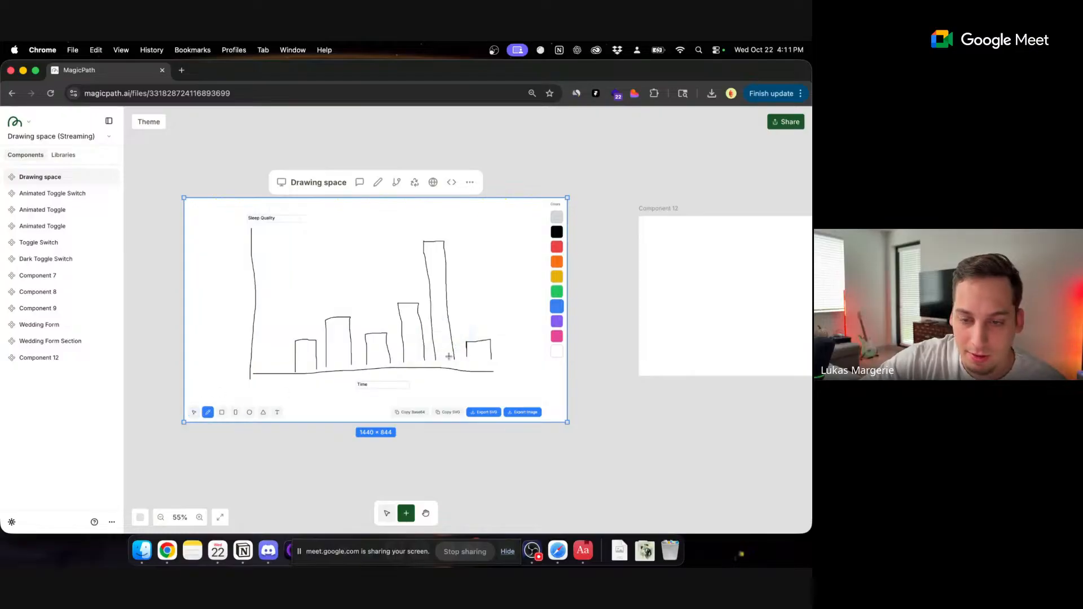
pyautogui.moveTo(453, 355)
pyautogui.mouseDown()
pyautogui.moveTo(436, 323)
pyautogui.moveTo(446, 320)
pyautogui.moveTo(428, 275)
pyautogui.moveTo(428, 248)
pyautogui.mouseUp()
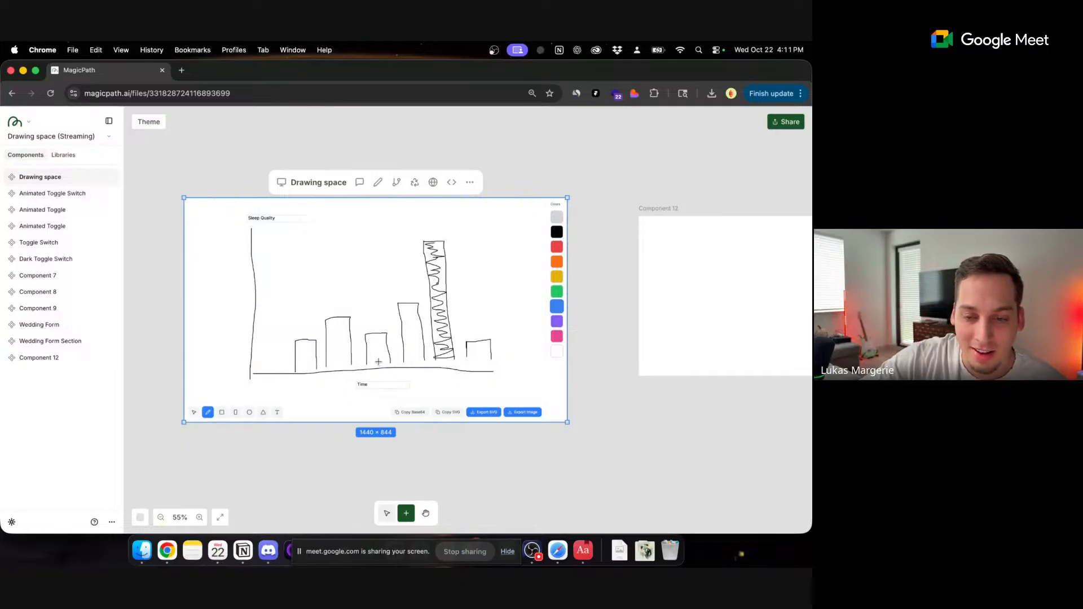
pyautogui.moveTo(378, 362); pyautogui.dragTo(375, 338)
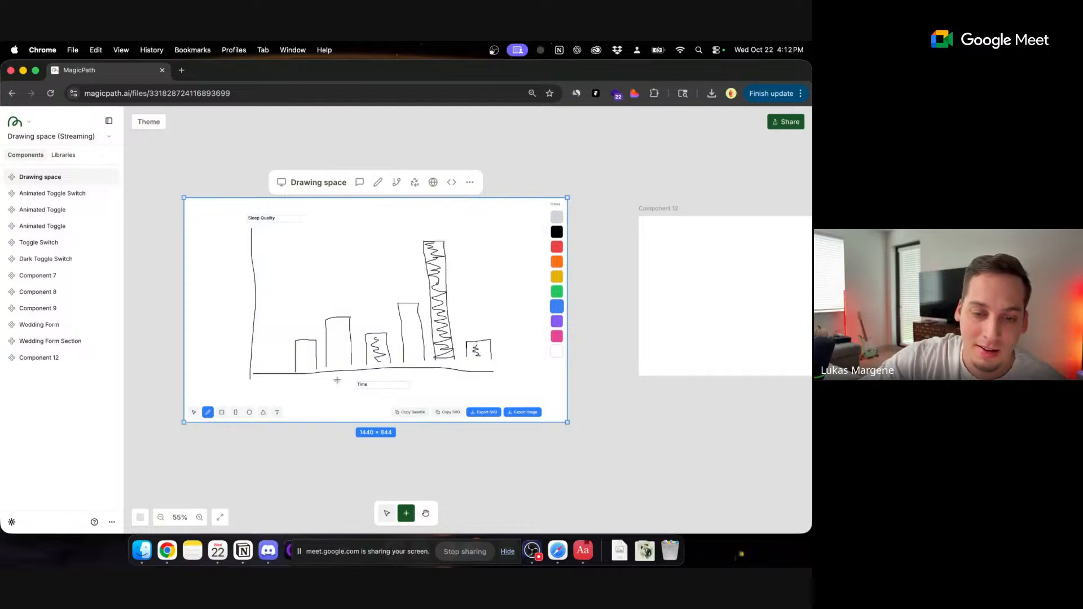
pyautogui.moveTo(309, 364)
pyautogui.mouseDown()
pyautogui.moveTo(313, 344)
pyautogui.moveTo(337, 348)
pyautogui.moveTo(339, 323)
pyautogui.mouseUp()
pyautogui.moveTo(415, 360); pyautogui.dragTo(409, 313)
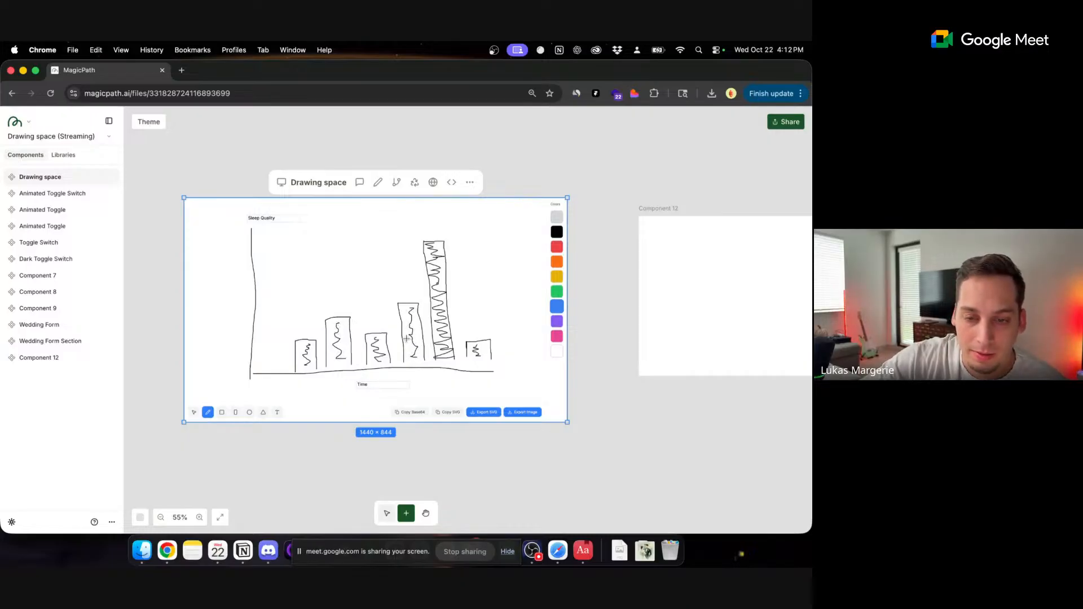
# - Try a thicker stroke on the tallest bar's scribble, and delete the scribbles inside the tallest and last bars
pyautogui.click(194, 413)
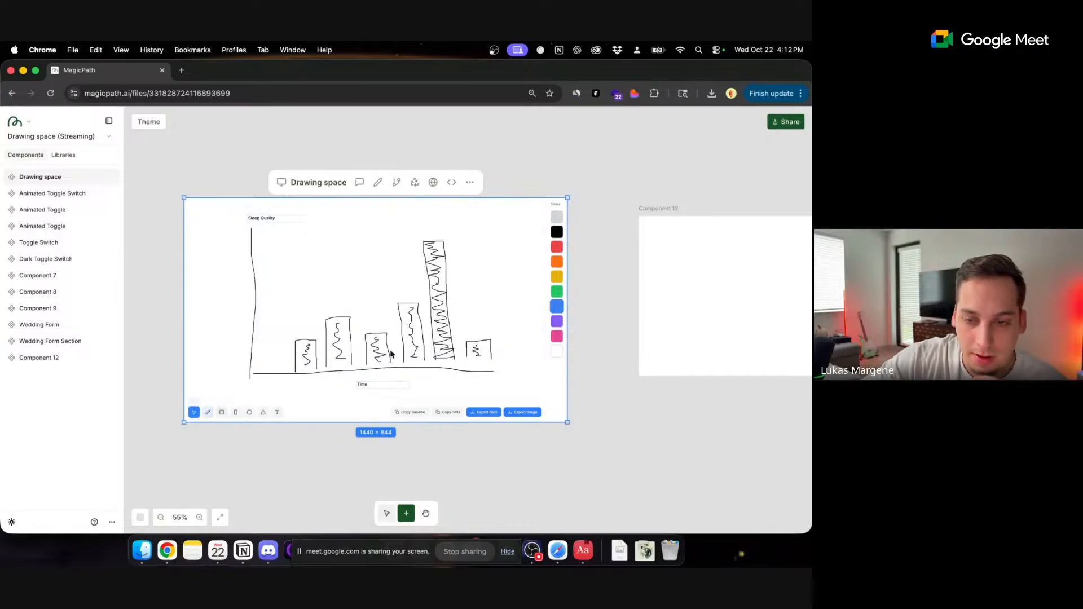
pyautogui.click(433, 245)
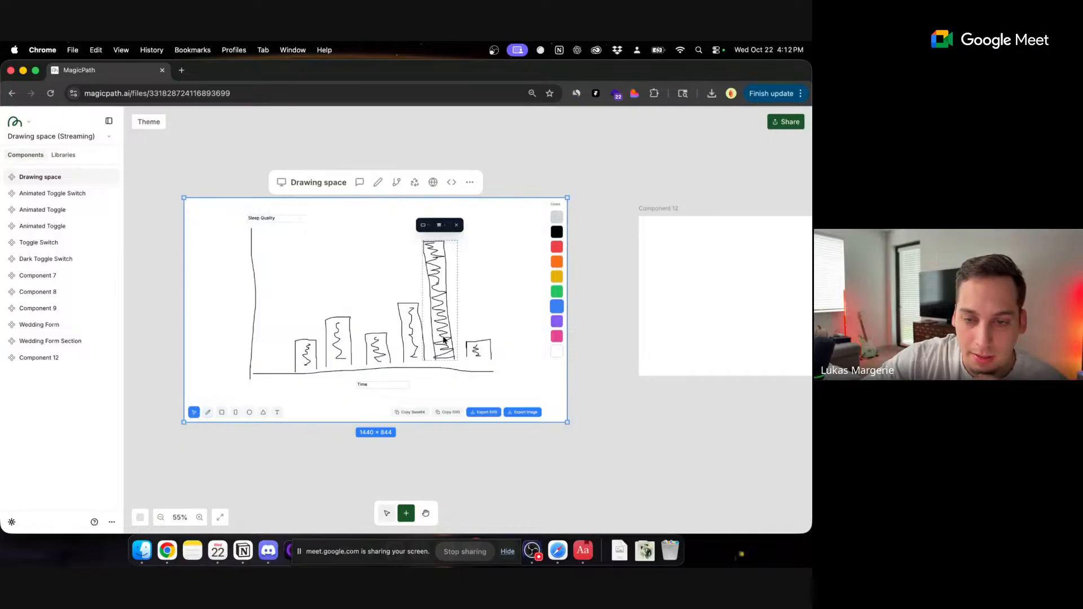
pyautogui.click(440, 225)
pyautogui.click(440, 268)
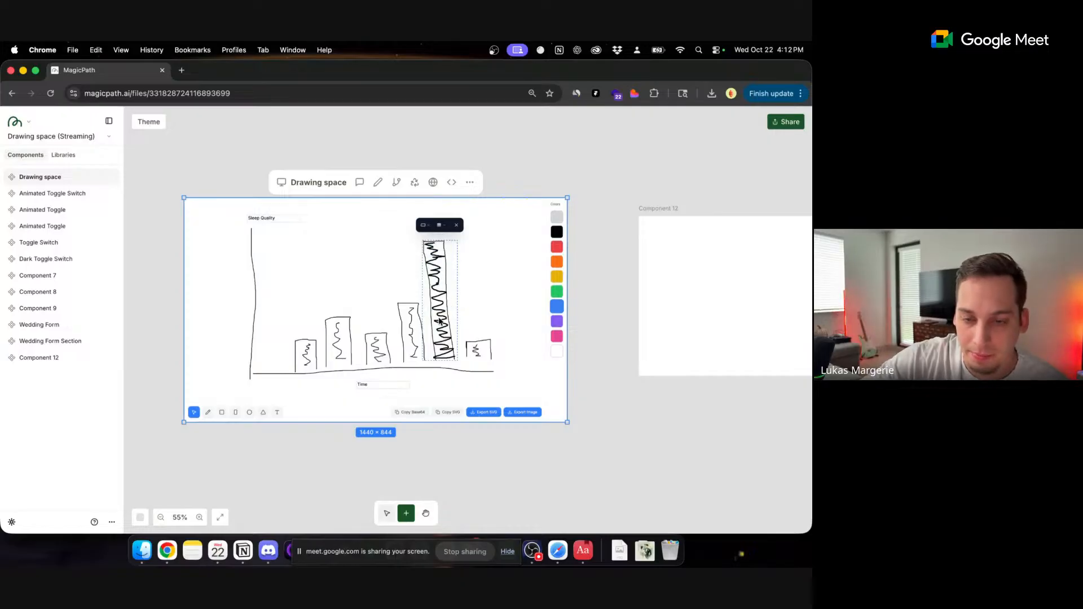
pyautogui.press('BackSpace')
pyautogui.click(477, 352)
pyautogui.press('BackSpace')
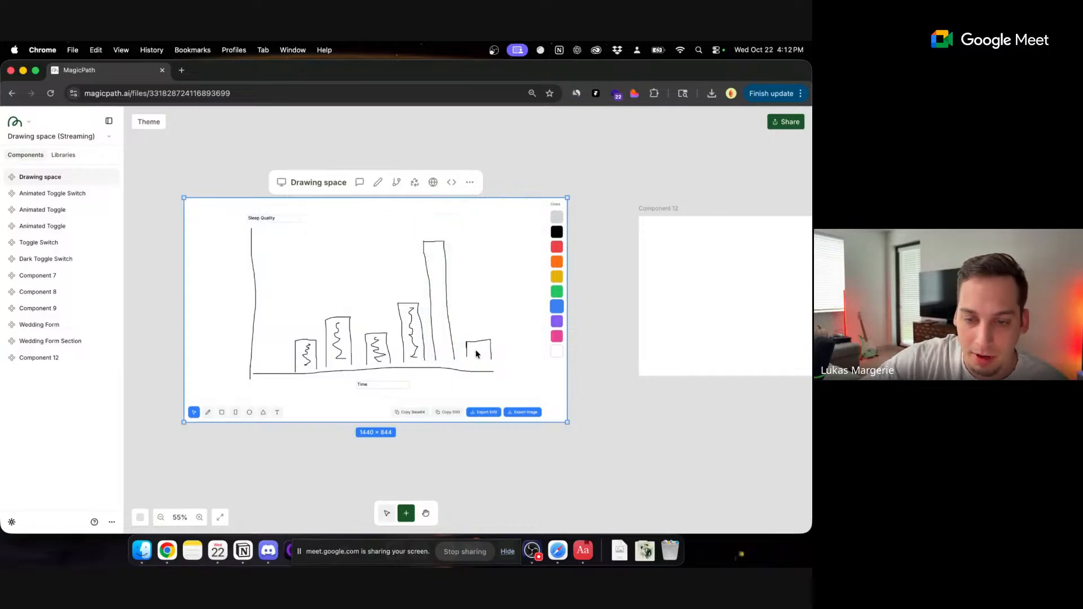
pyautogui.click(417, 341)
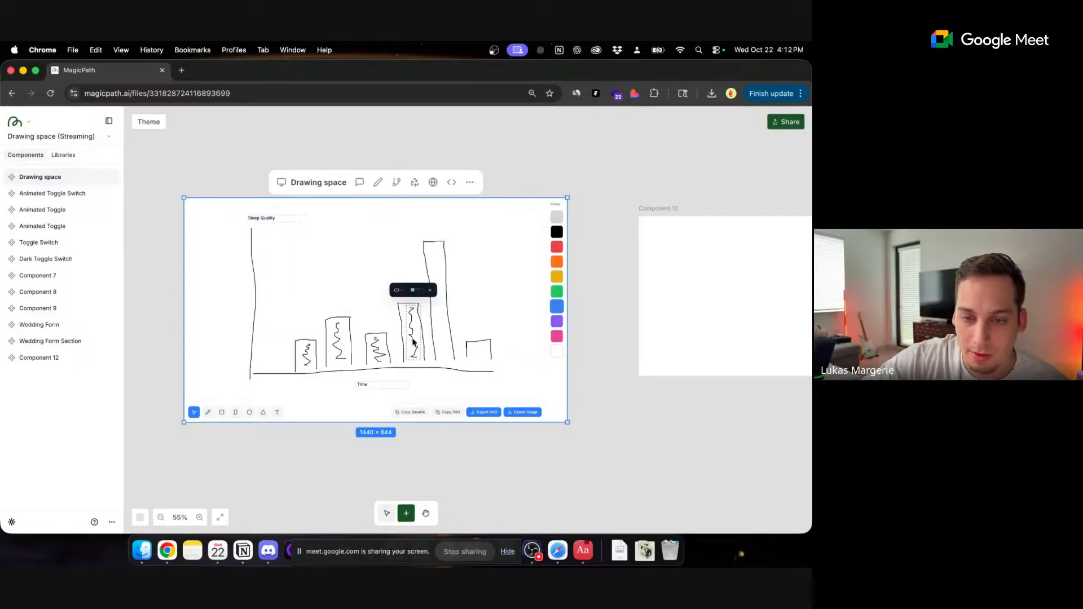
pyautogui.click(401, 291)
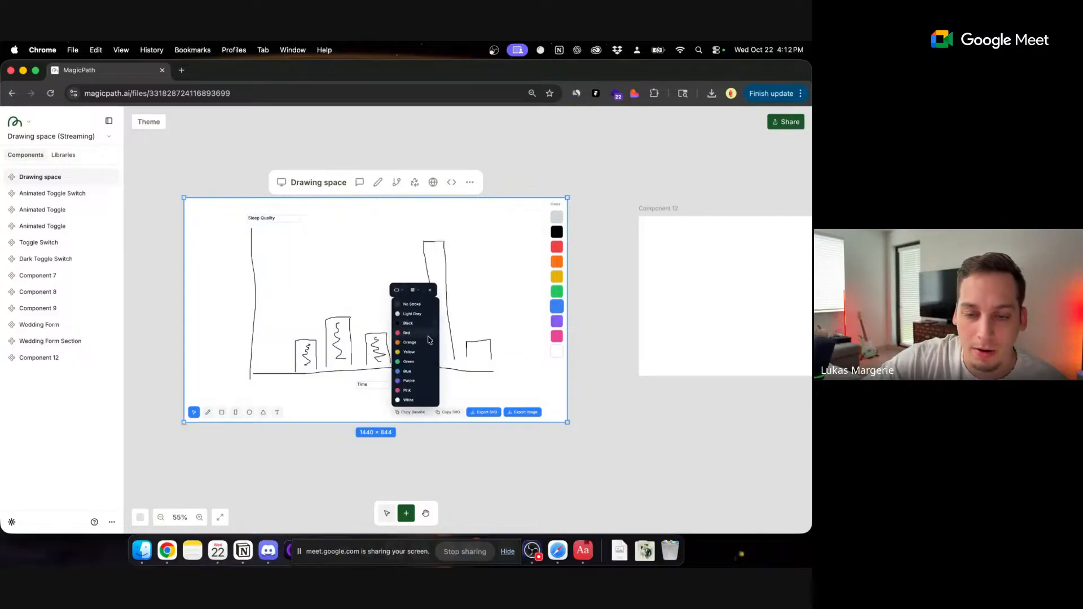
pyautogui.click(446, 351)
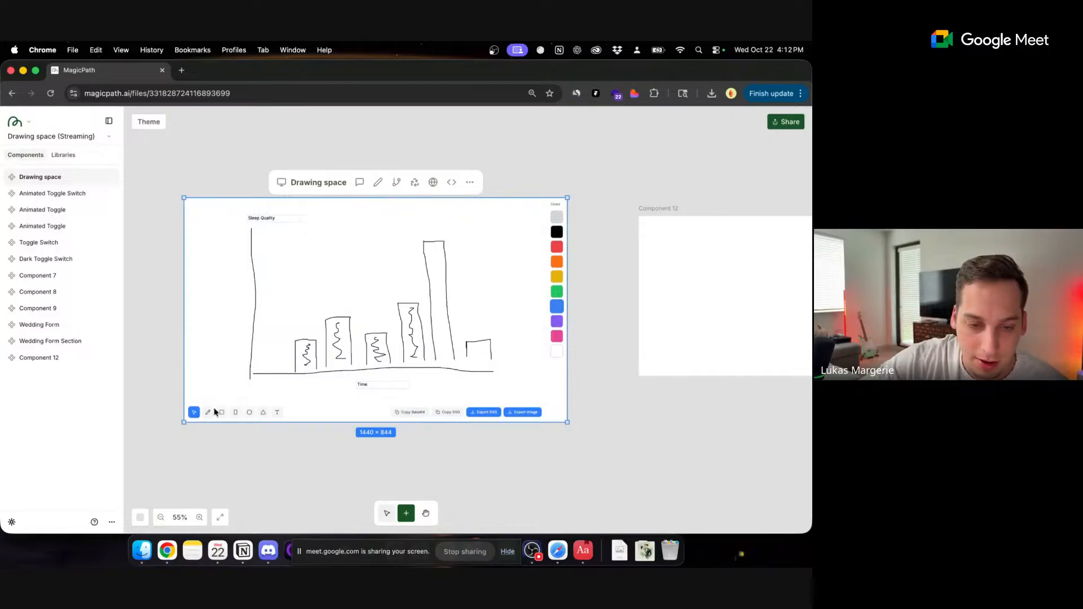
# - Draw new freehand zigzag shading inside the tallest bar and the last bar
pyautogui.click(208, 412)
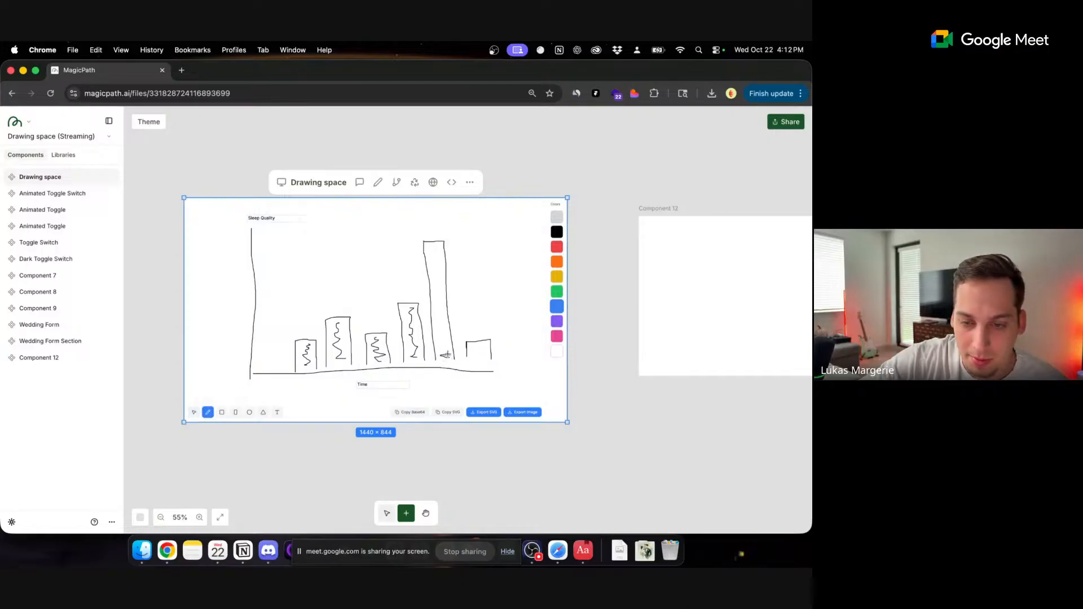
pyautogui.moveTo(446, 354)
pyautogui.mouseDown()
pyautogui.moveTo(435, 304)
pyautogui.moveTo(445, 279)
pyautogui.moveTo(434, 253)
pyautogui.mouseUp()
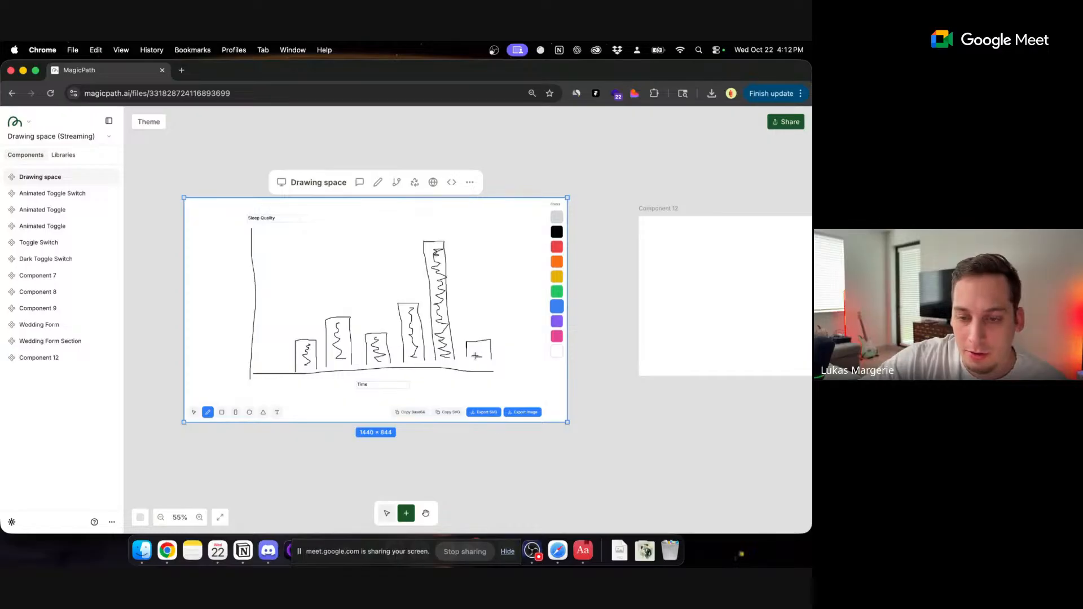
pyautogui.moveTo(479, 346); pyautogui.dragTo(483, 345)
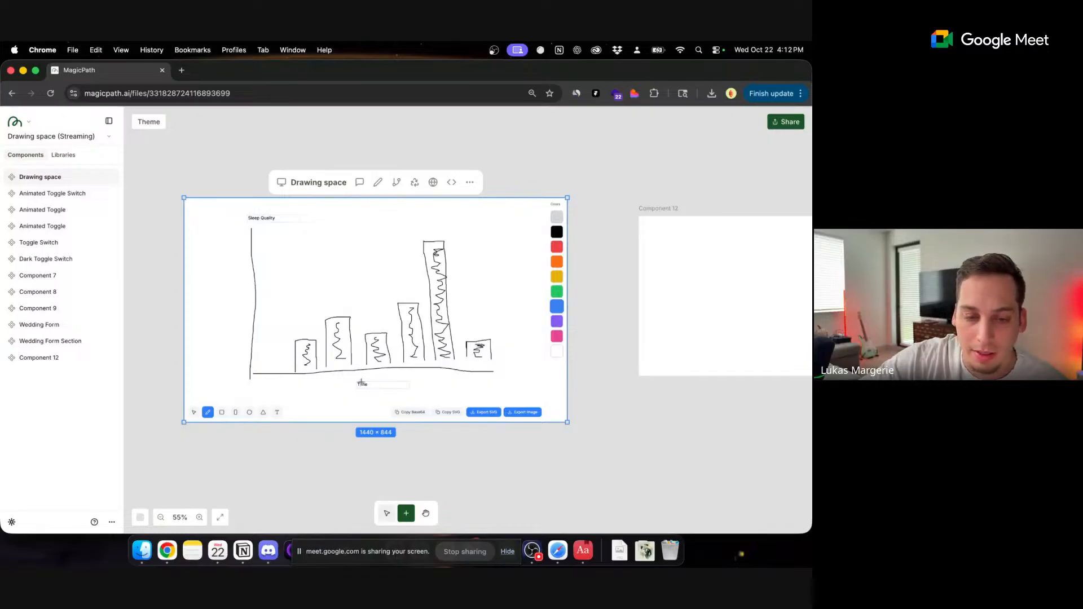
# - Give the first bar's shading scribble the thickest stroke width and a red stroke colour
pyautogui.click(195, 415)
pyautogui.click(308, 361)
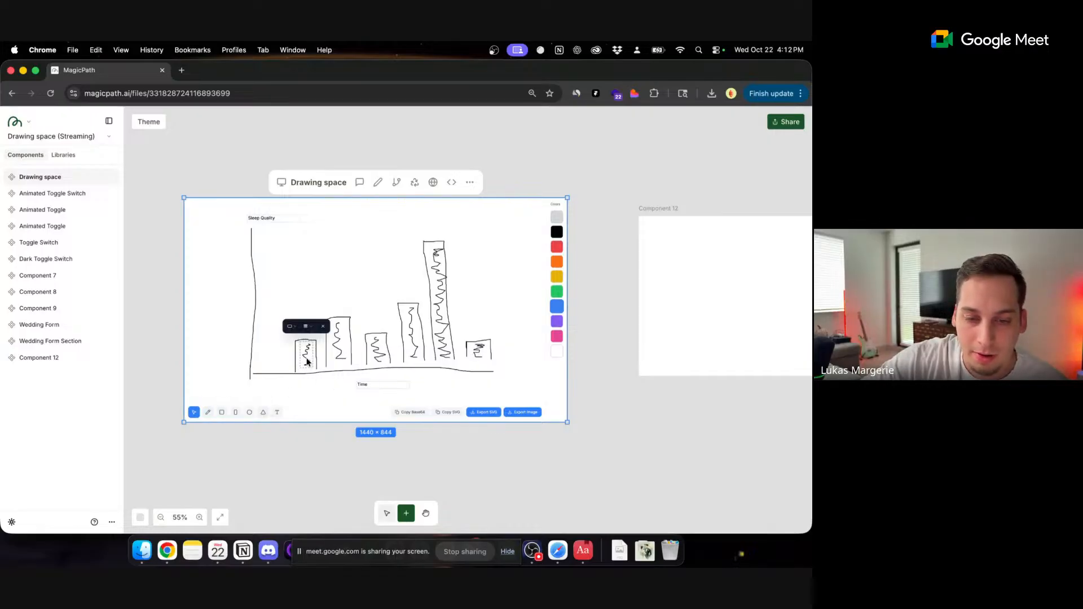
pyautogui.click(305, 326)
pyautogui.click(304, 399)
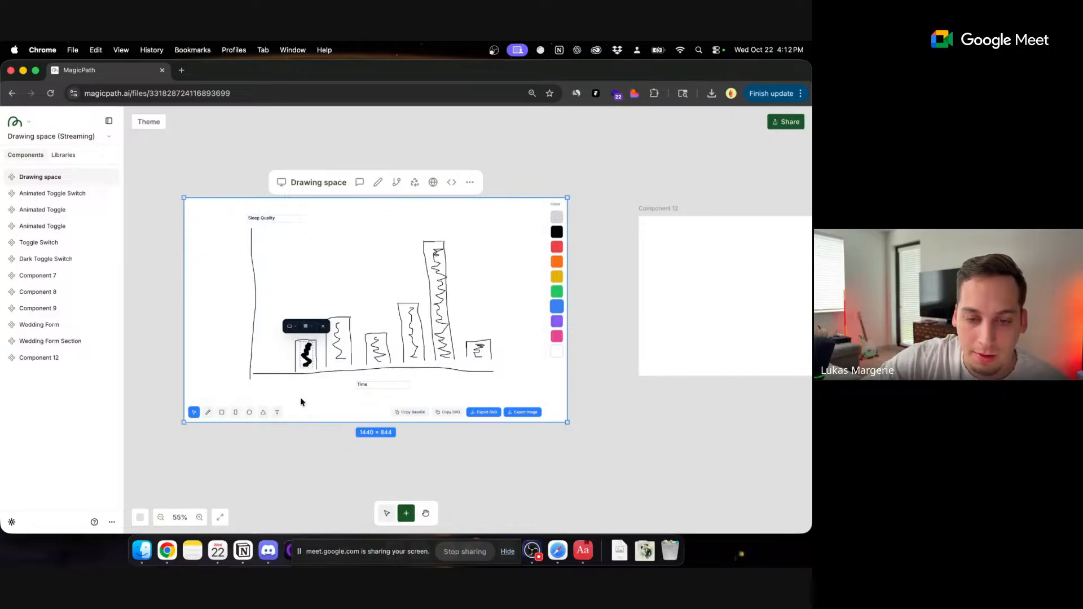
pyautogui.click(290, 326)
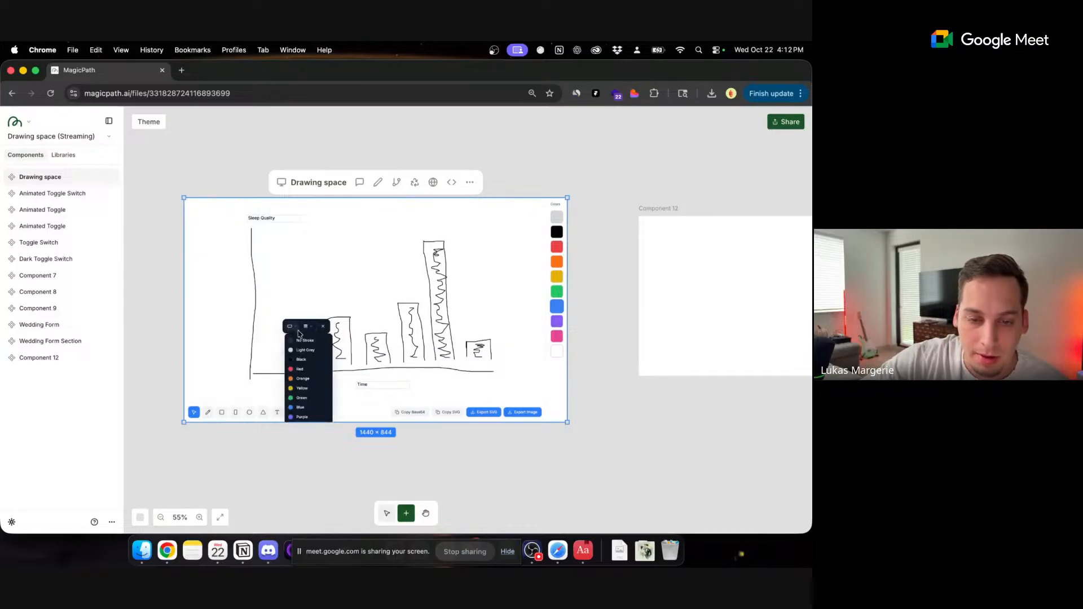
pyautogui.click(300, 370)
# - Give the second bar's shading scribble the thickest 10px stroke width and an orange stroke colour
pyautogui.click(339, 352)
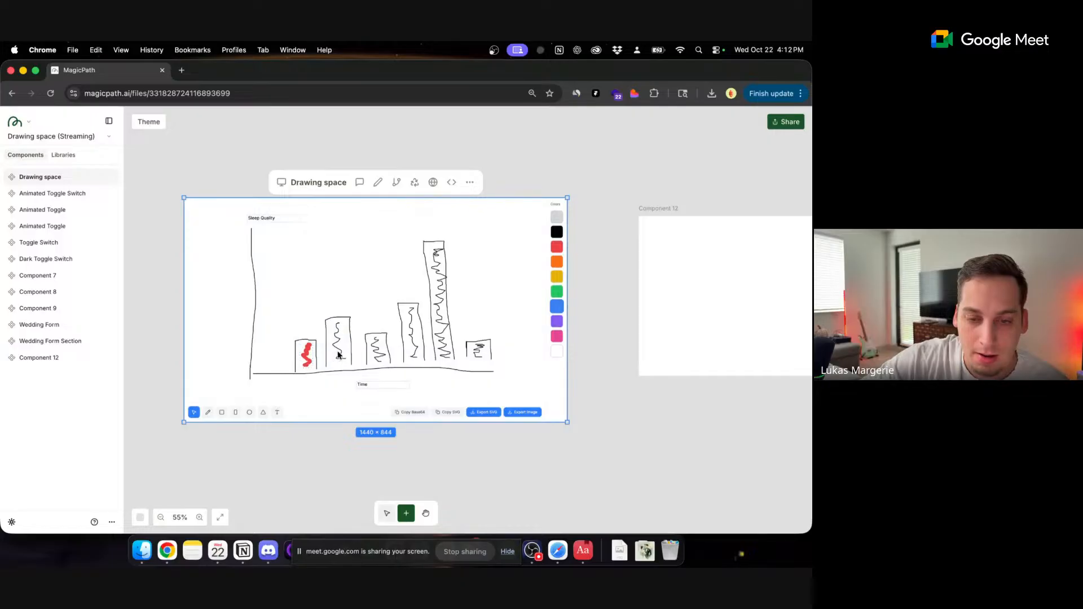
pyautogui.click(339, 304)
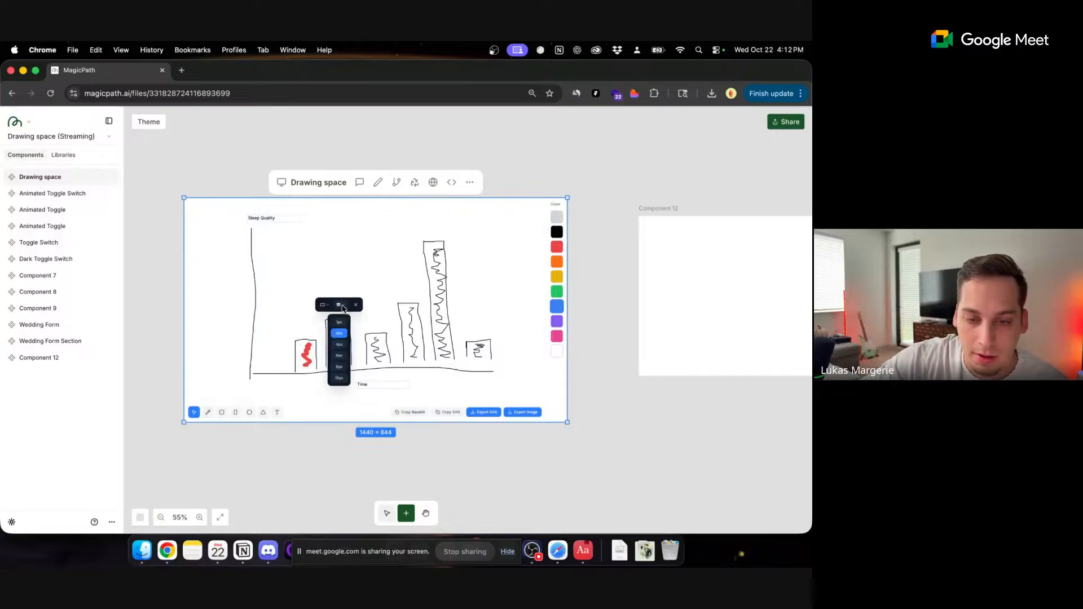
pyautogui.click(341, 379)
pyautogui.click(326, 306)
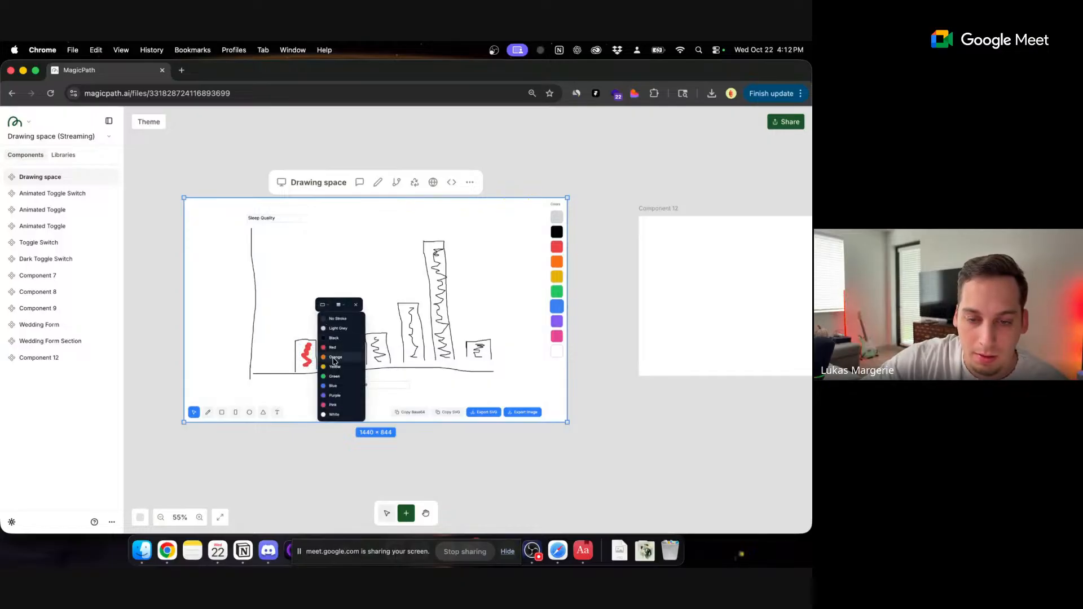
pyautogui.click(335, 357)
# - Give the third bar's shading scribble the thickest 10px stroke width and a red stroke colour
pyautogui.click(377, 345)
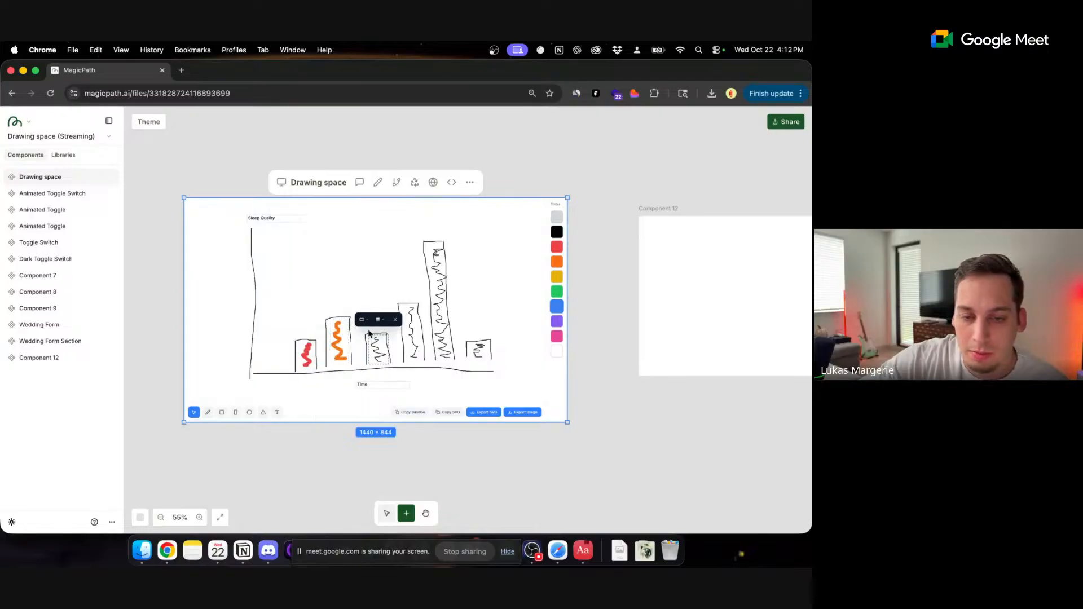
pyautogui.click(379, 320)
pyautogui.click(379, 393)
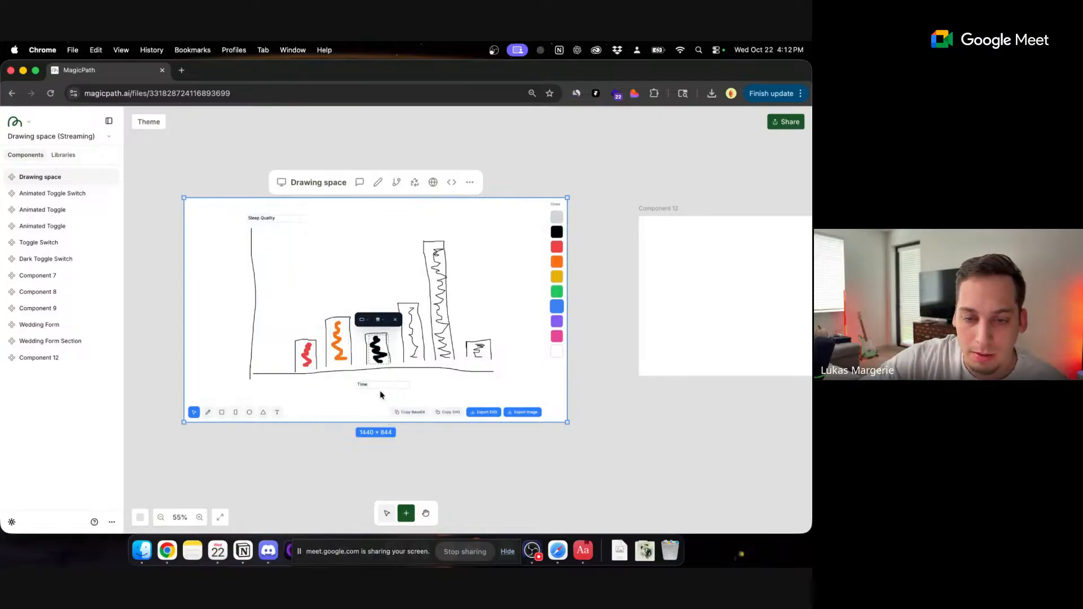
pyautogui.click(362, 320)
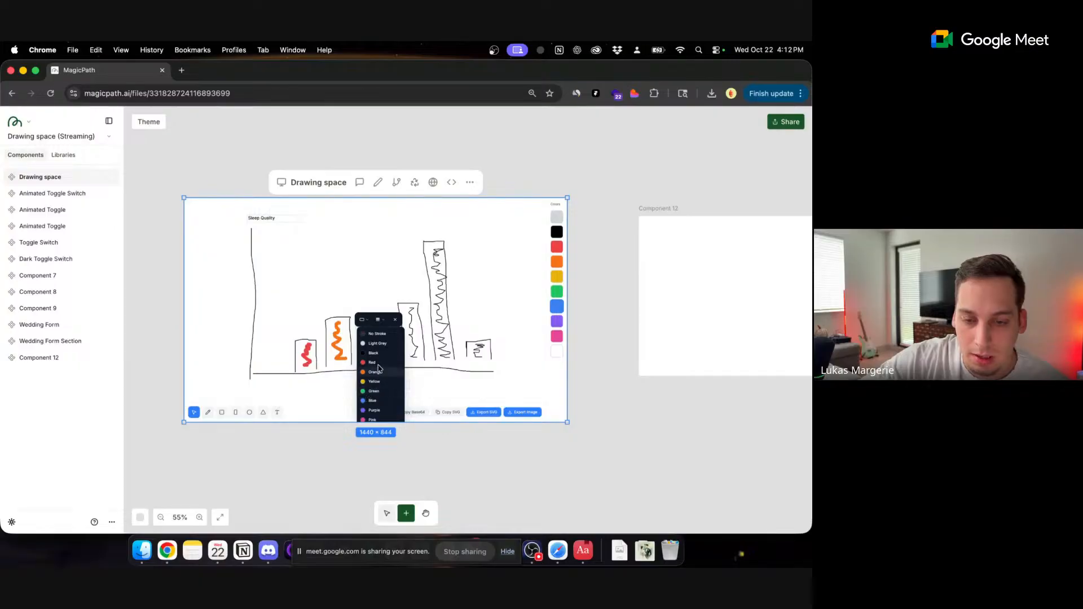
pyautogui.click(369, 363)
# - Give the fourth bar's shading scribble the thickest 10px stroke width and a yellow stroke colour
pyautogui.click(416, 351)
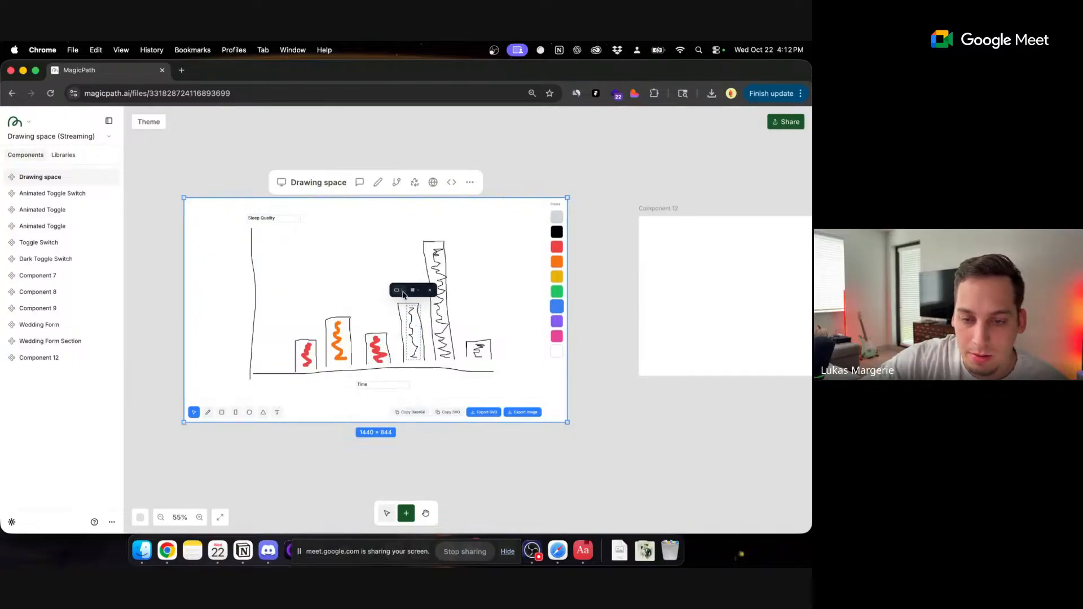
pyautogui.click(404, 295)
pyautogui.click(415, 366)
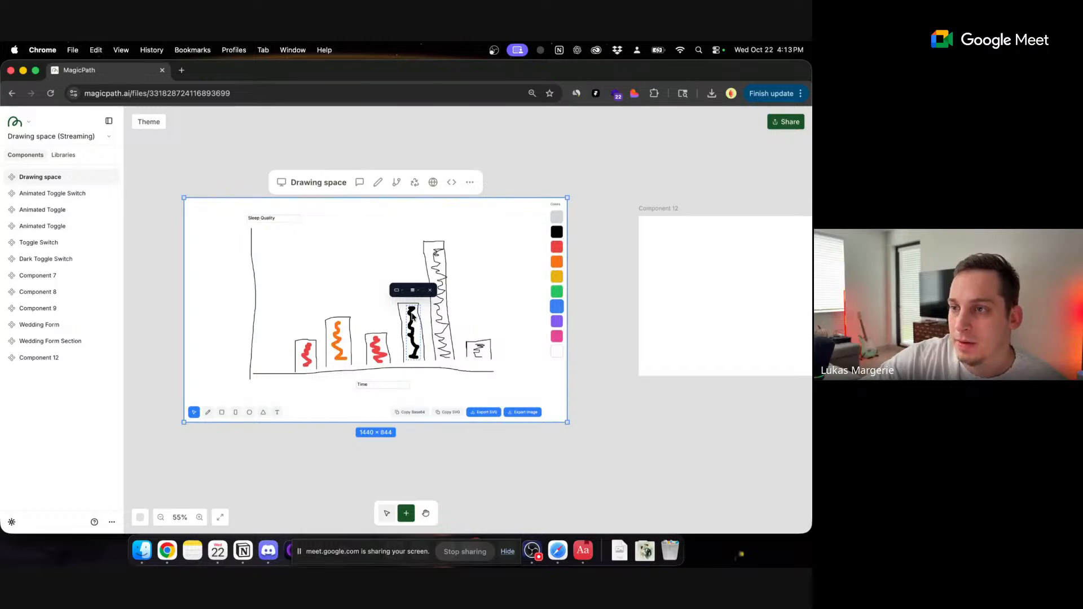
pyautogui.click(398, 290)
pyautogui.click(408, 352)
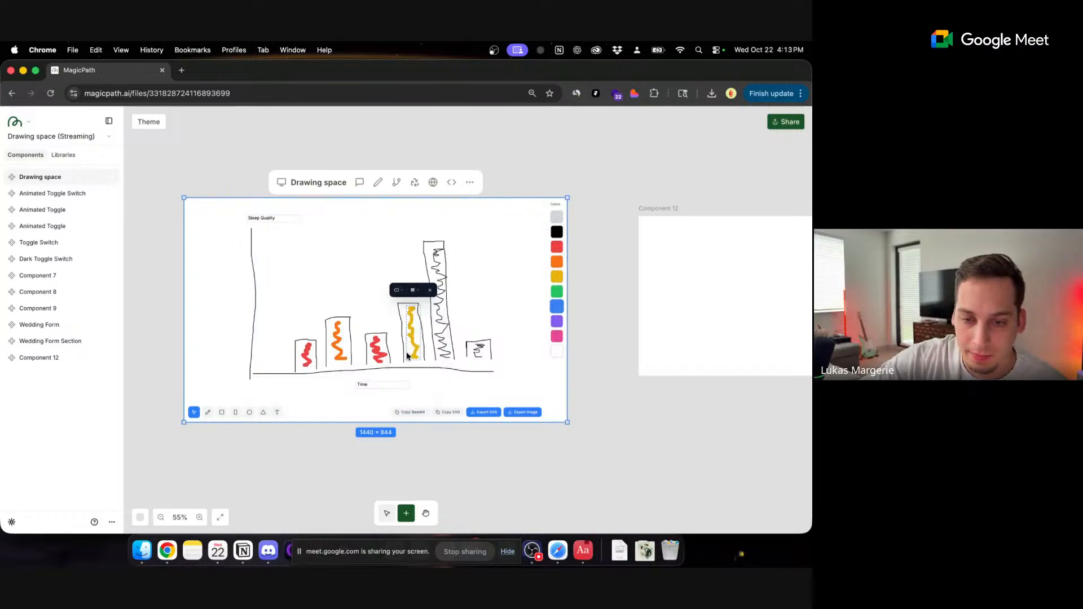
# - Give both shading scribbles in the tallest bar the thickest 10px stroke width and a blue stroke colour
pyautogui.click(445, 343)
pyautogui.click(444, 293)
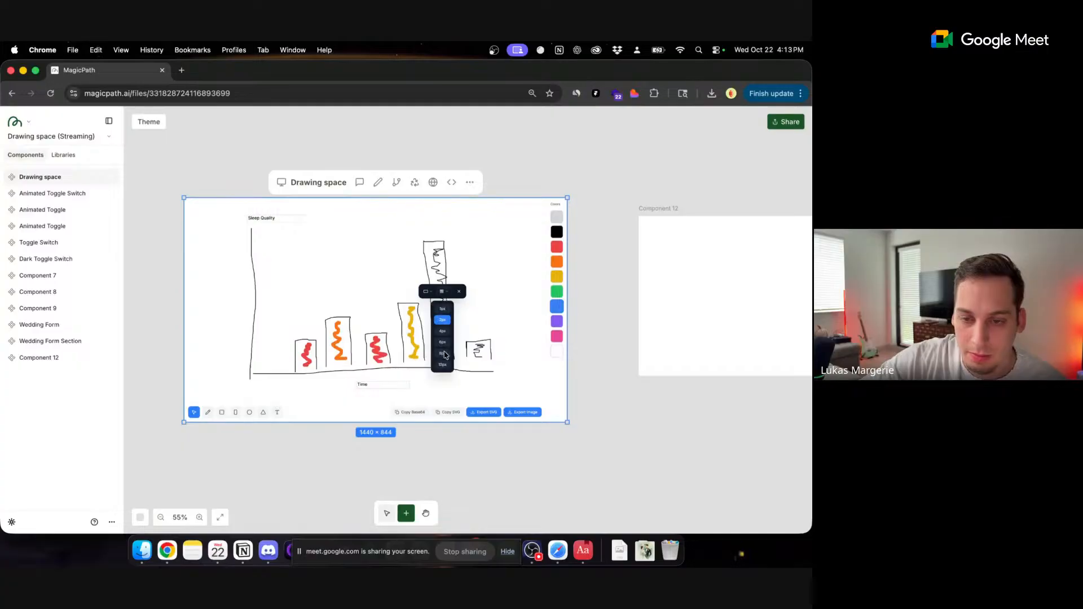
pyautogui.click(446, 370)
pyautogui.click(427, 291)
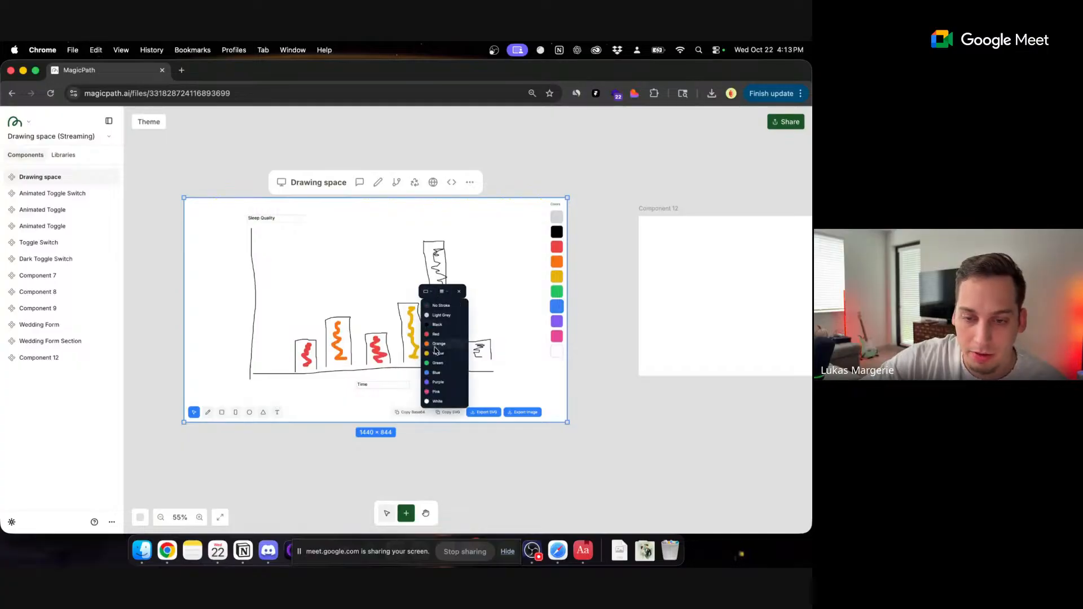
pyautogui.click(436, 373)
pyautogui.click(441, 305)
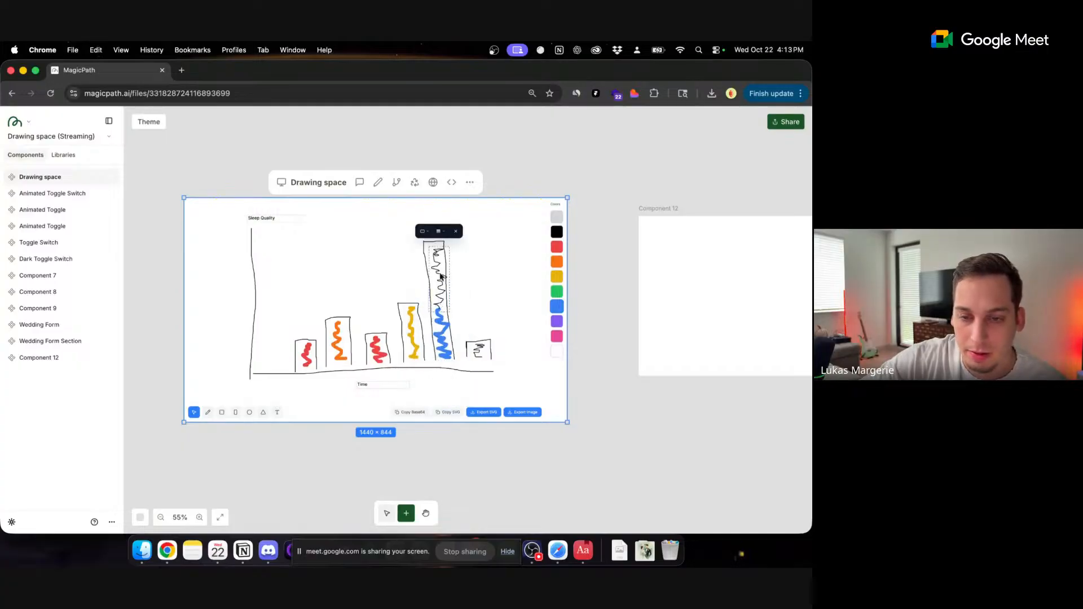
pyautogui.click(424, 232)
pyautogui.click(433, 313)
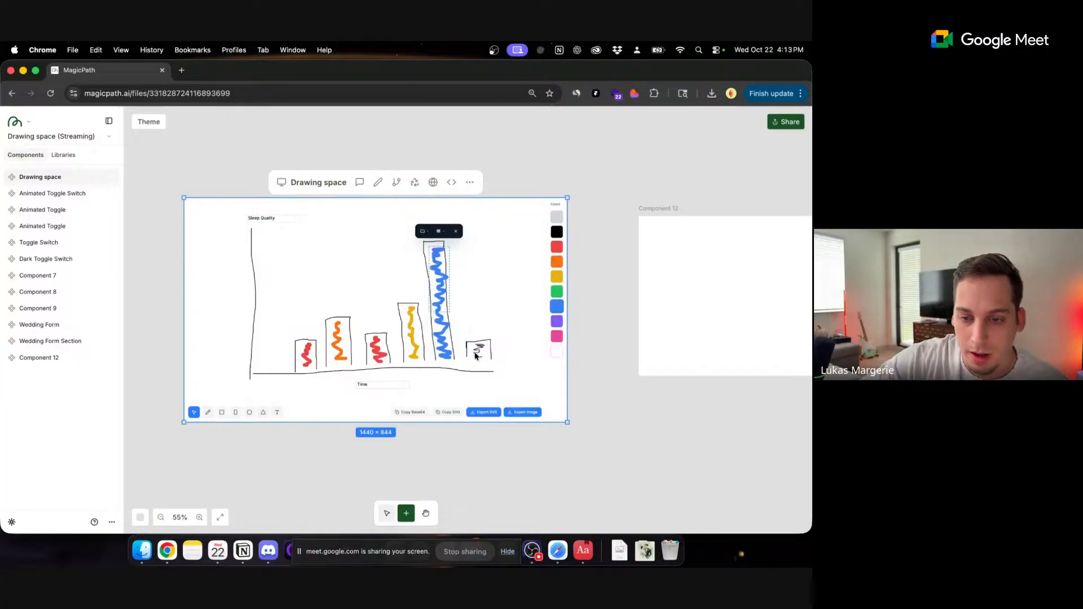
# - Give the last bar's shading scribble the thickest 10px stroke width and a red stroke colour
pyautogui.click(477, 355)
pyautogui.click(479, 327)
pyautogui.click(481, 366)
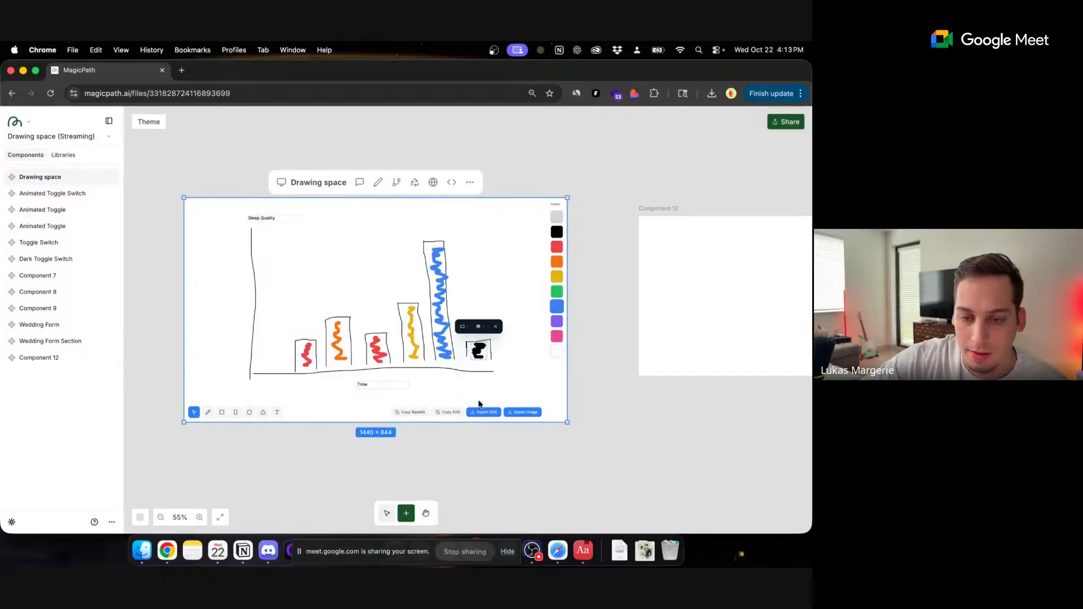
pyautogui.click(462, 327)
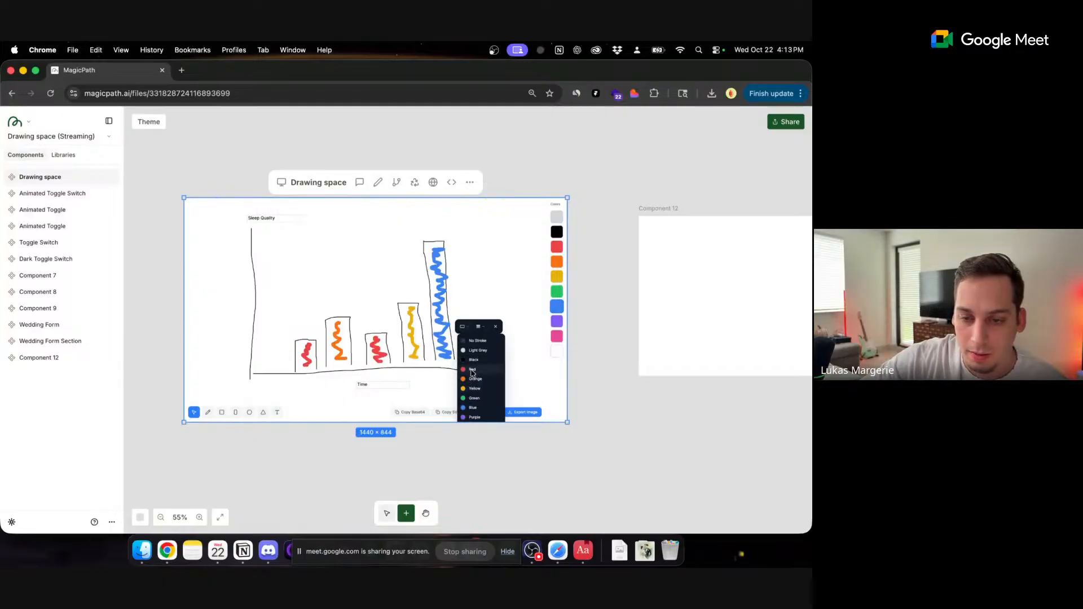
pyautogui.click(472, 369)
pyautogui.click(512, 368)
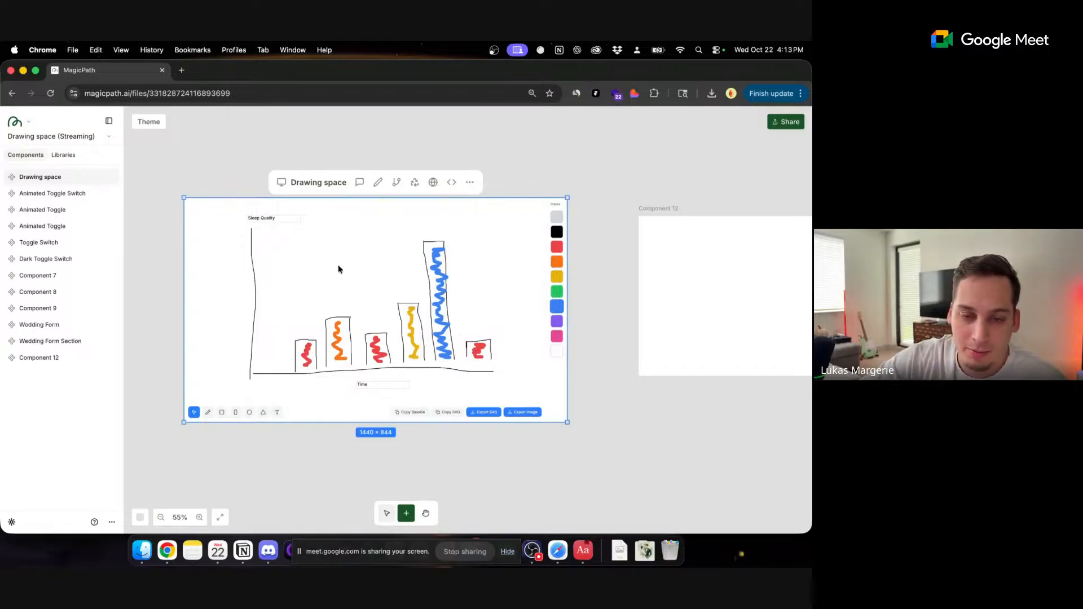
# - Move the Sleep Quality label and the vertical axis line together slightly closer to the bars, so the axis crosses the horizontal axis
pyautogui.click(246, 220)
pyautogui.keyDown('shift'); pyautogui.click(257, 300); pyautogui.keyUp('shift')
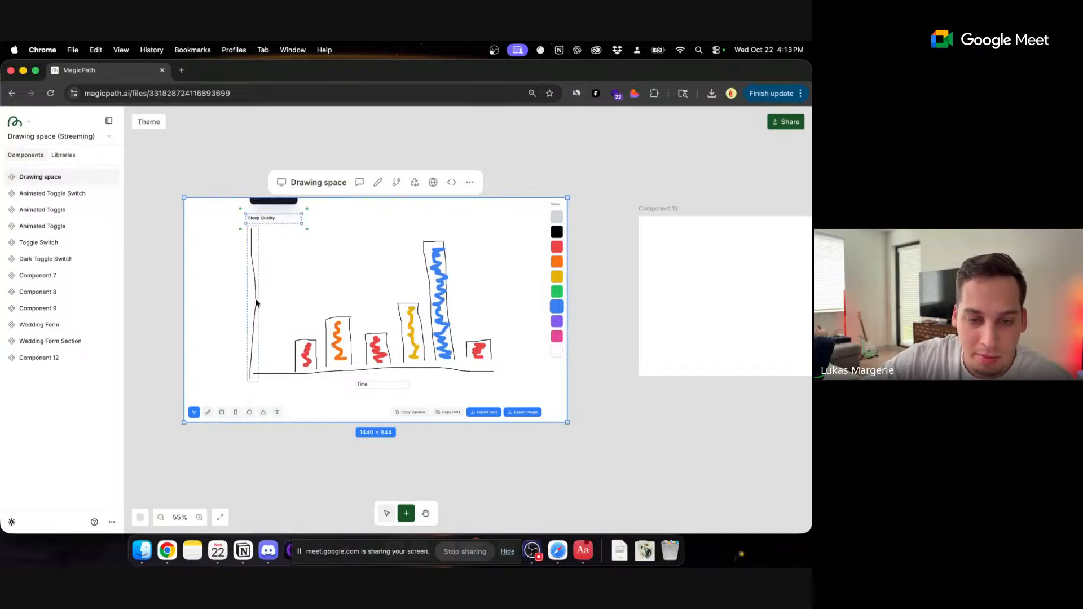
pyautogui.moveTo(256, 301); pyautogui.dragTo(267, 300)
pyautogui.moveTo(275, 306); pyautogui.dragTo(271, 305)
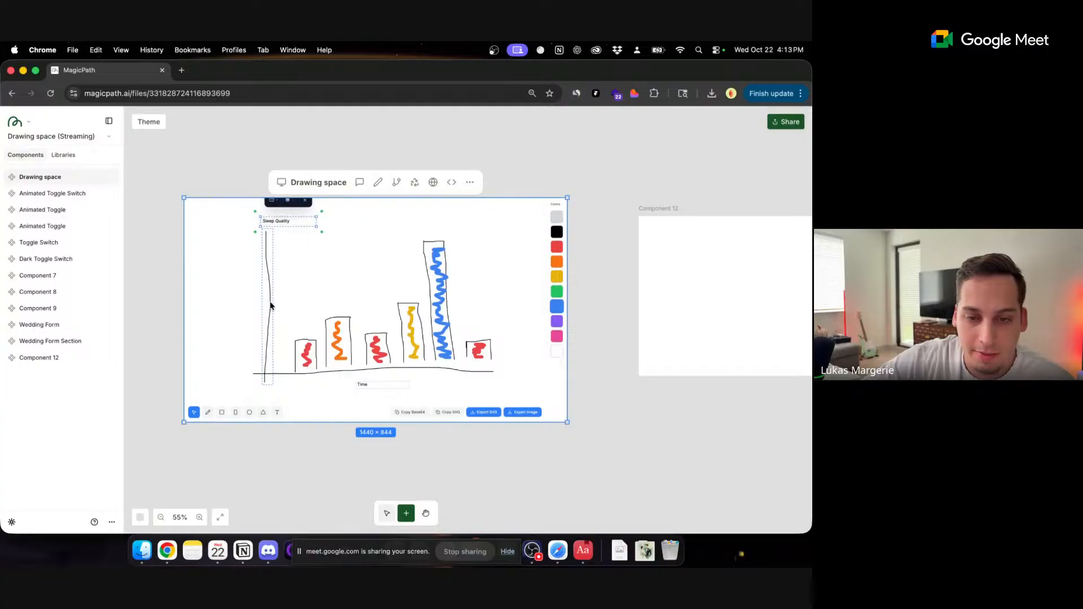
pyautogui.click(236, 291)
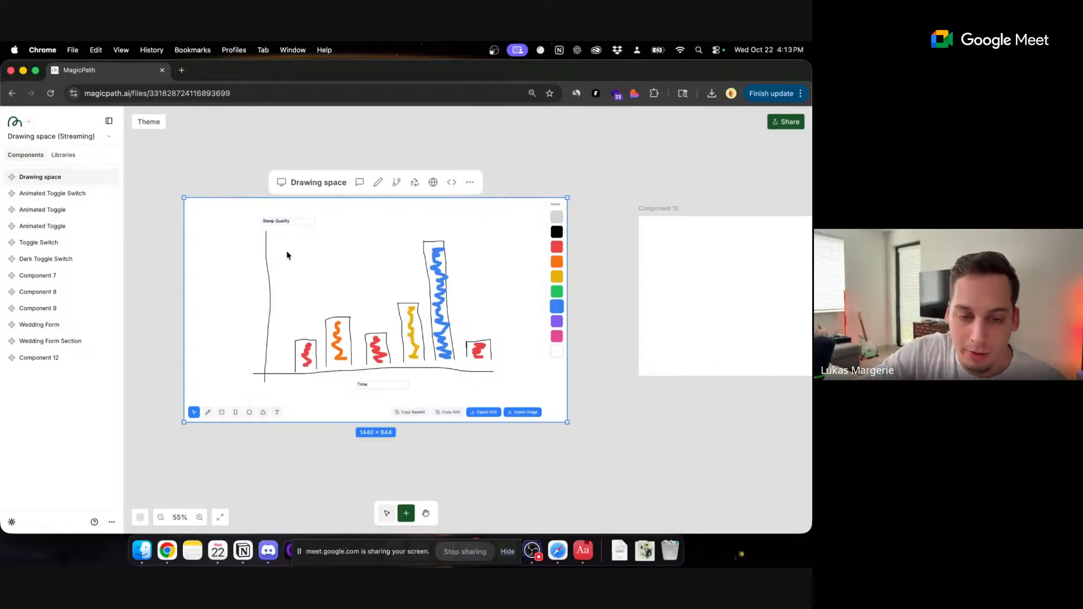
# - Sketch a right-pointing arrow above the bars and label it "Animation direction should go from left to right to indicate animating bar graph from past to present."
pyautogui.click(208, 412)
pyautogui.moveTo(289, 273); pyautogui.dragTo(362, 277)
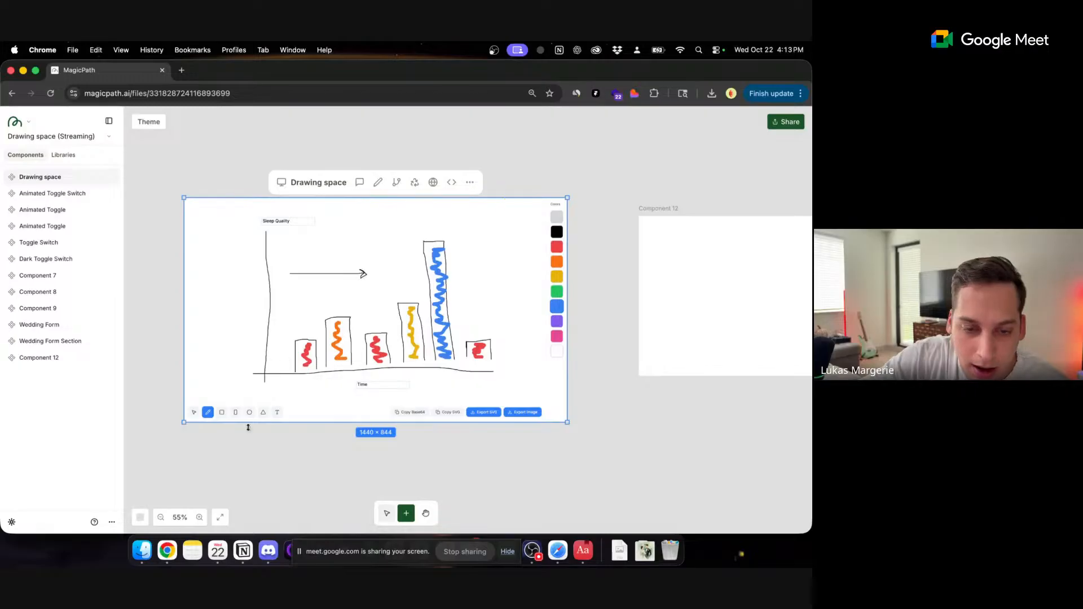
pyautogui.click(277, 412)
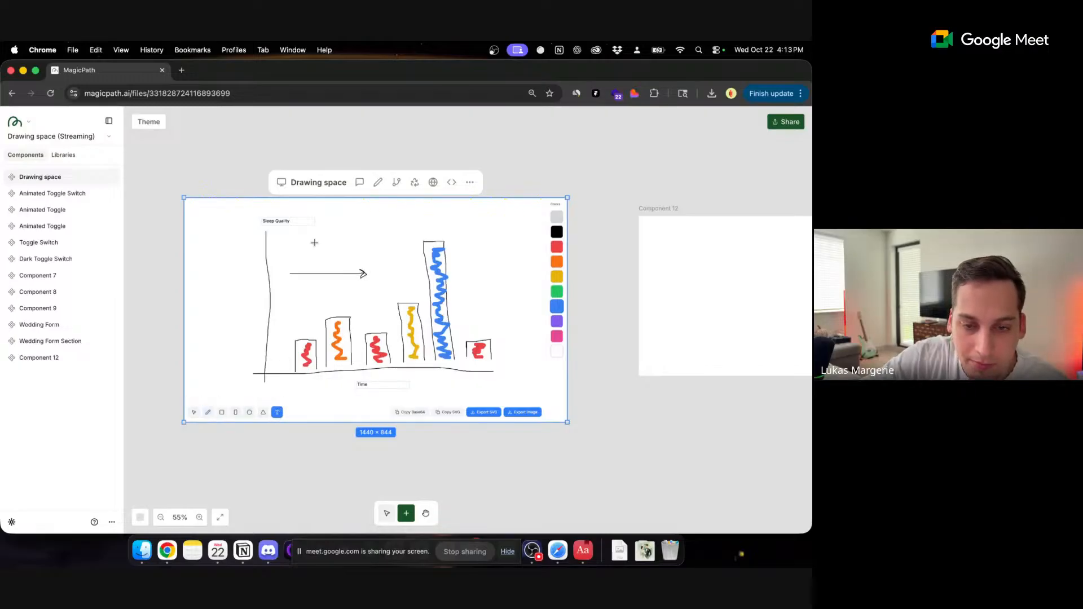
pyautogui.moveTo(290, 252); pyautogui.dragTo(343, 270)
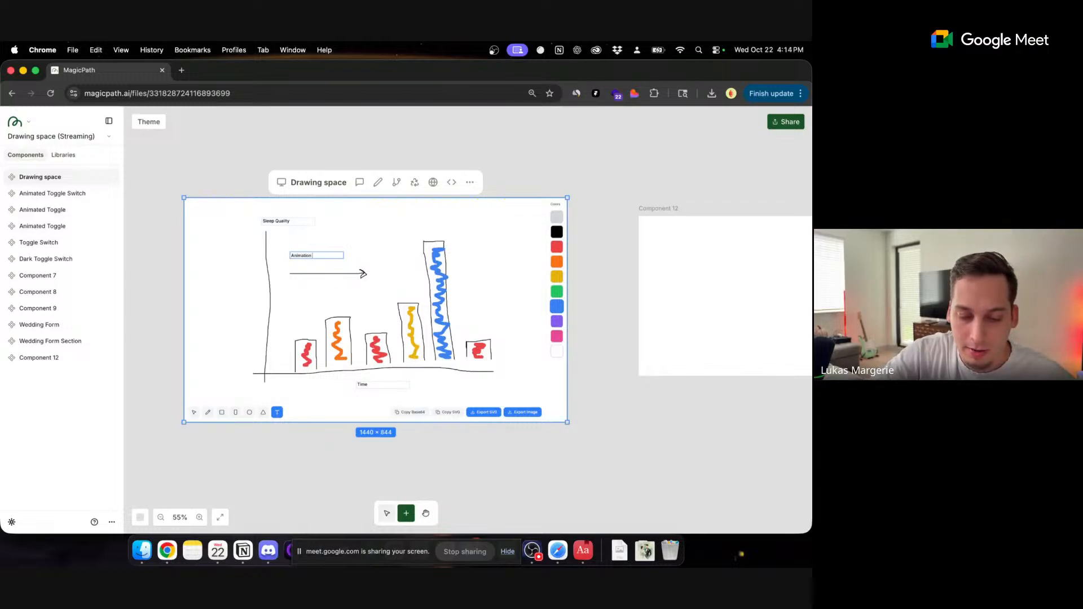
pyautogui.write('Animation direction sho')
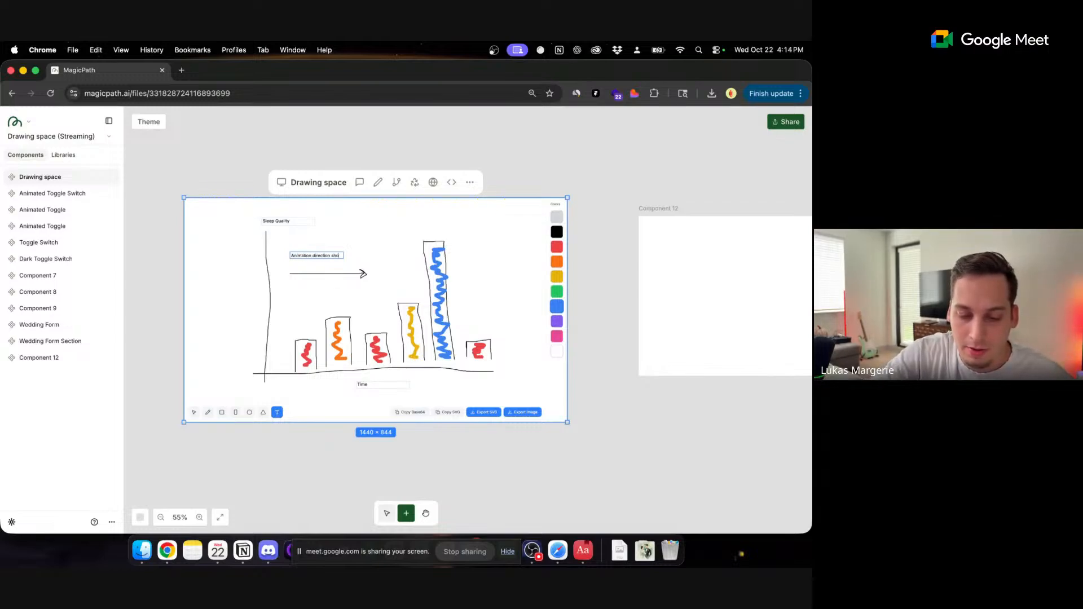
pyautogui.write('uld go from lef')
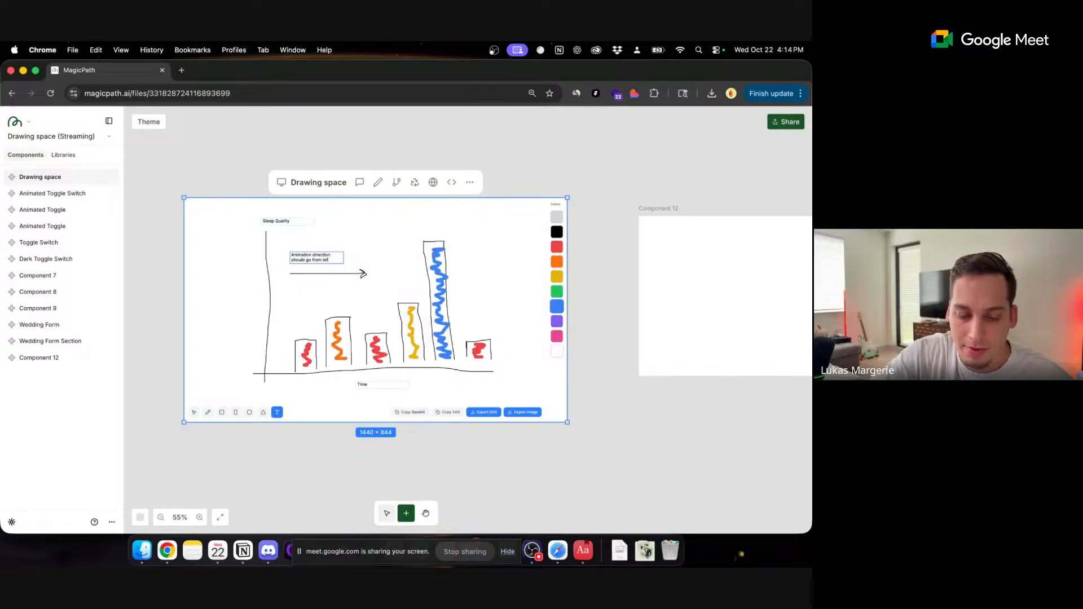
pyautogui.write('t to right to indicate')
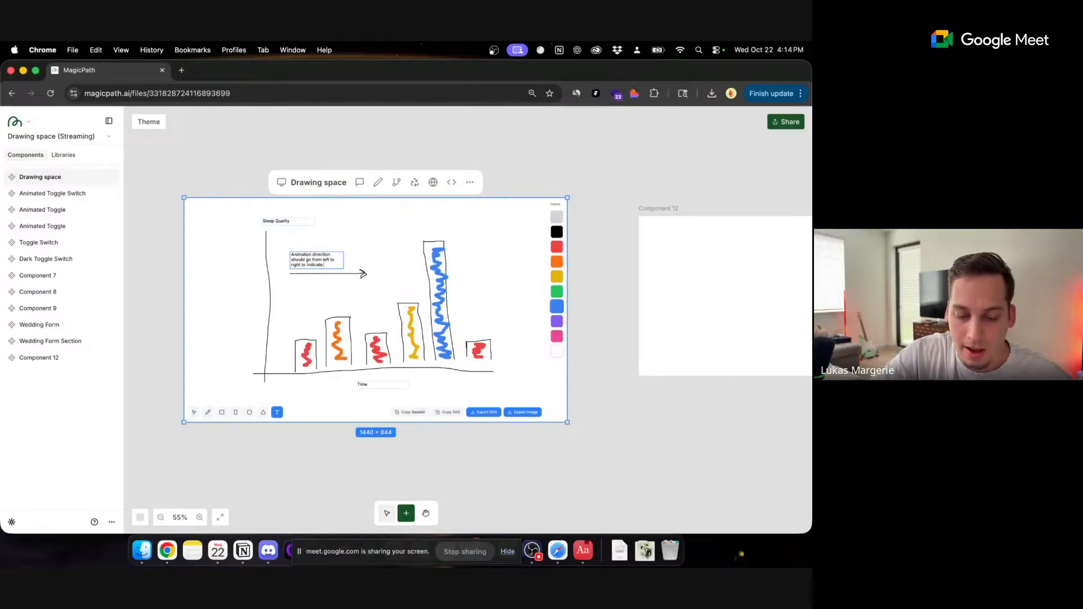
pyautogui.write(' animating bar g')
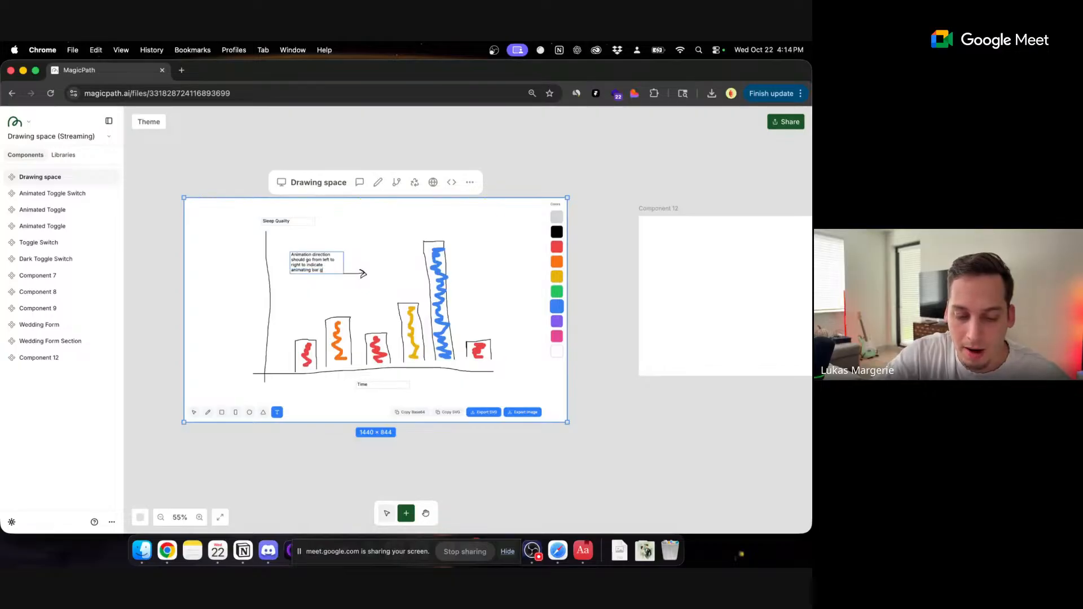
pyautogui.write('raph from past to present.')
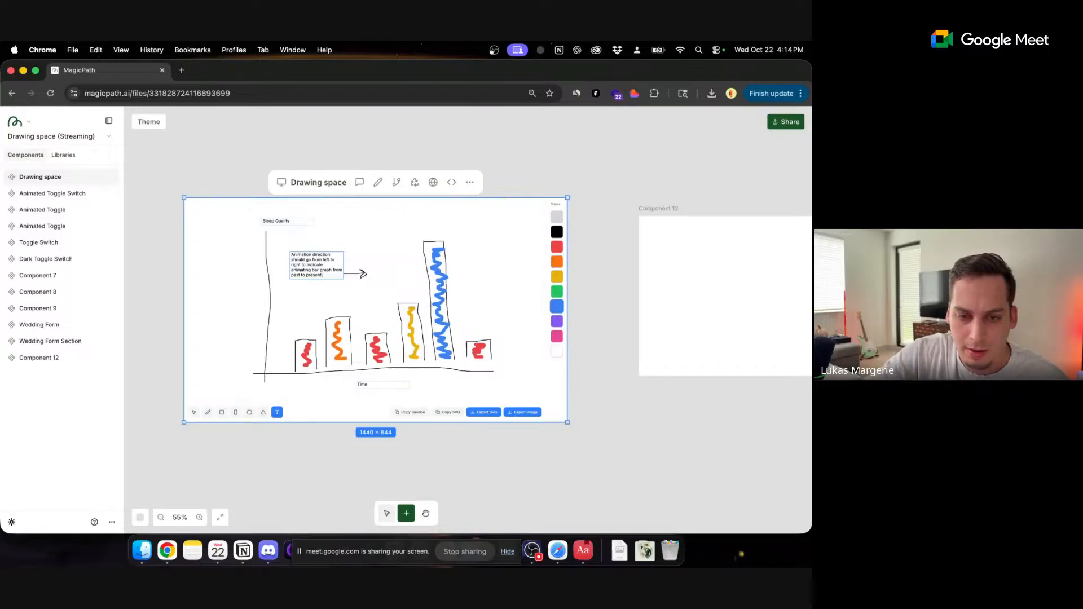
# - Move the animation direction note up so it sits clear of the arrow, and deselect it
pyautogui.click(194, 412)
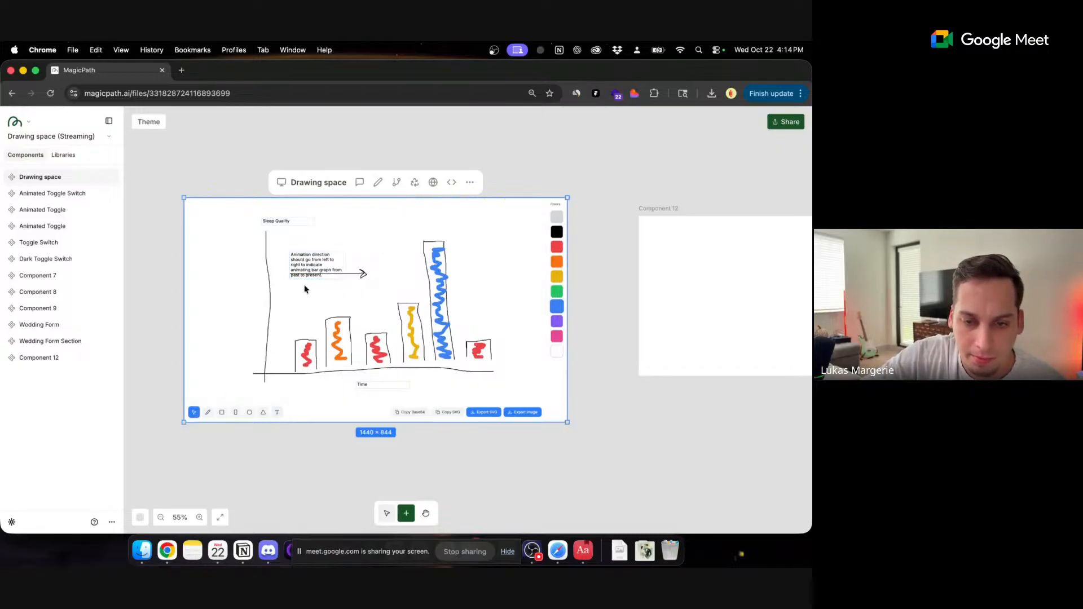
pyautogui.click(308, 272)
pyautogui.moveTo(299, 255); pyautogui.dragTo(299, 246)
pyautogui.click(379, 249)
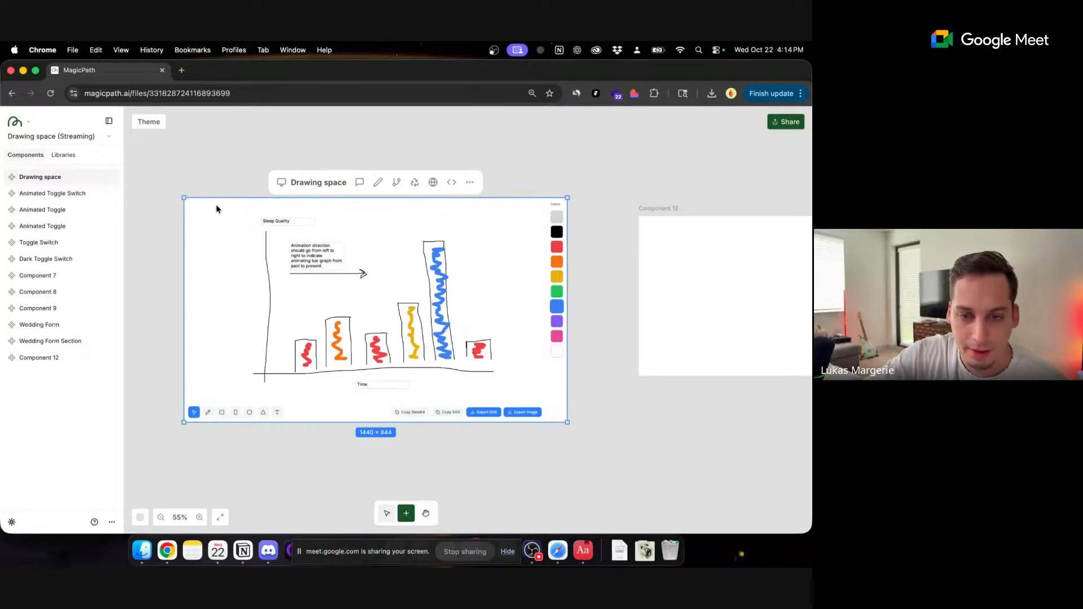
# - Copy the finished sketch as SVG code and open the edit chat for the empty Component 12
pyautogui.click(448, 413)
pyautogui.hscroll(2, 608, 281)
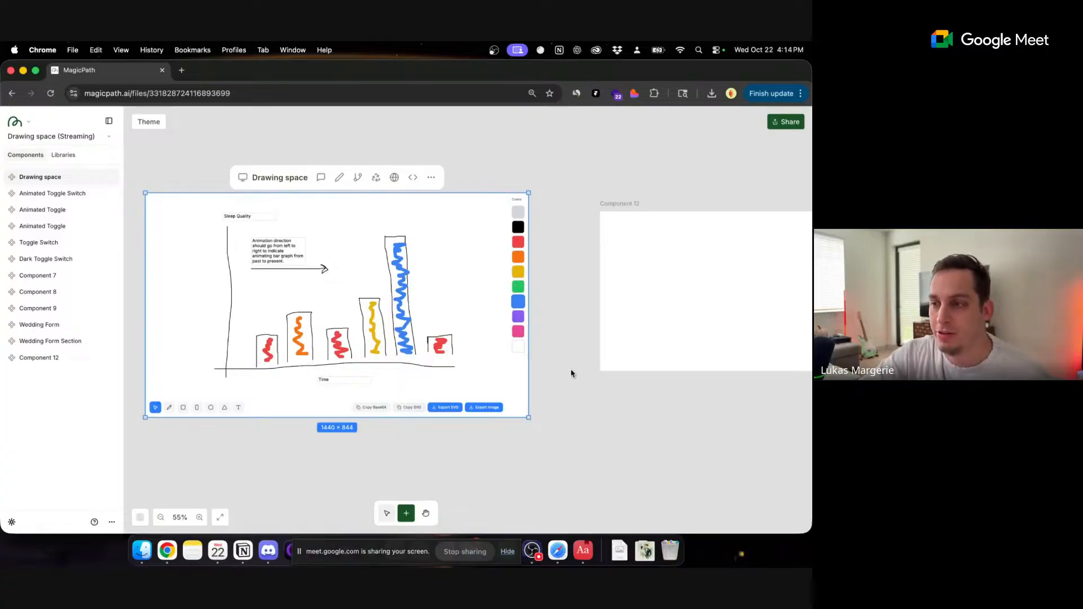
pyautogui.hscroll(5, 566, 373)
pyautogui.click(529, 285)
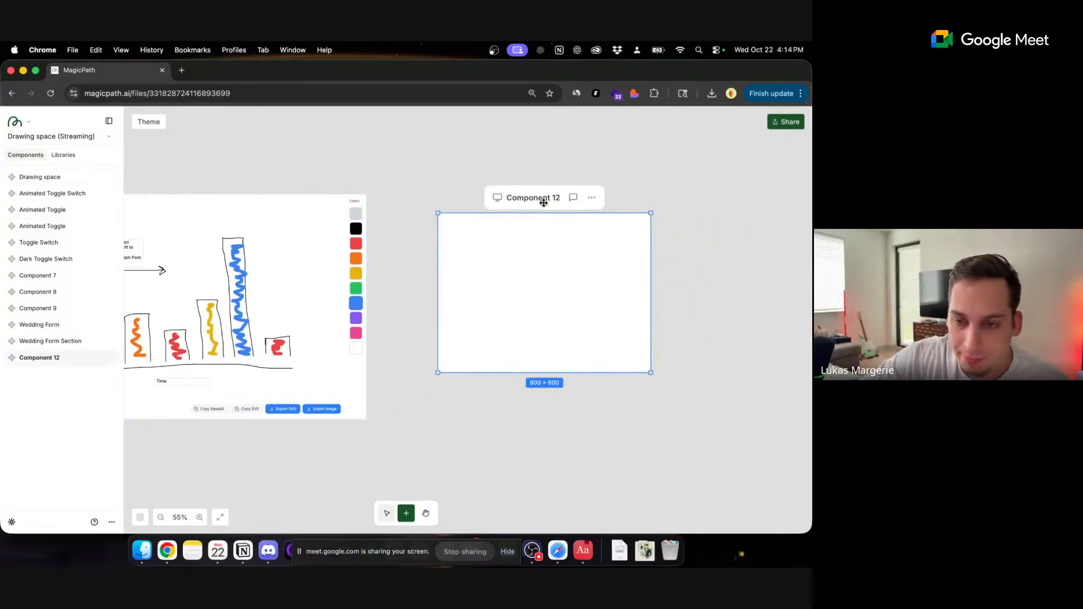
pyautogui.click(573, 197)
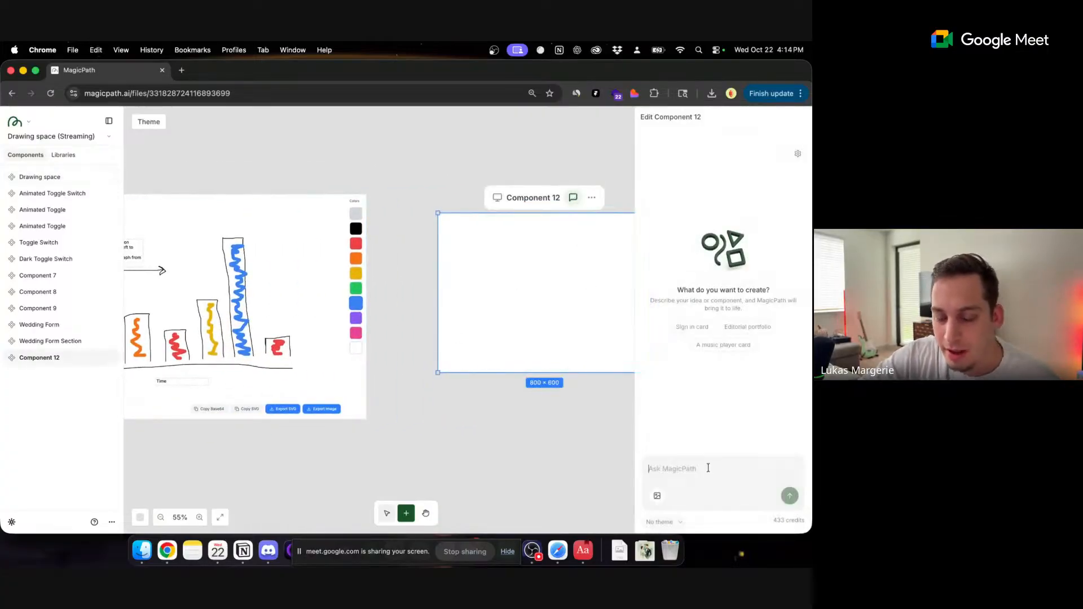
# - Enter the prompt "i want to create a sleep quality graph component based on the following sketch:" and paste the copied SVG code after it
pyautogui.write('i')
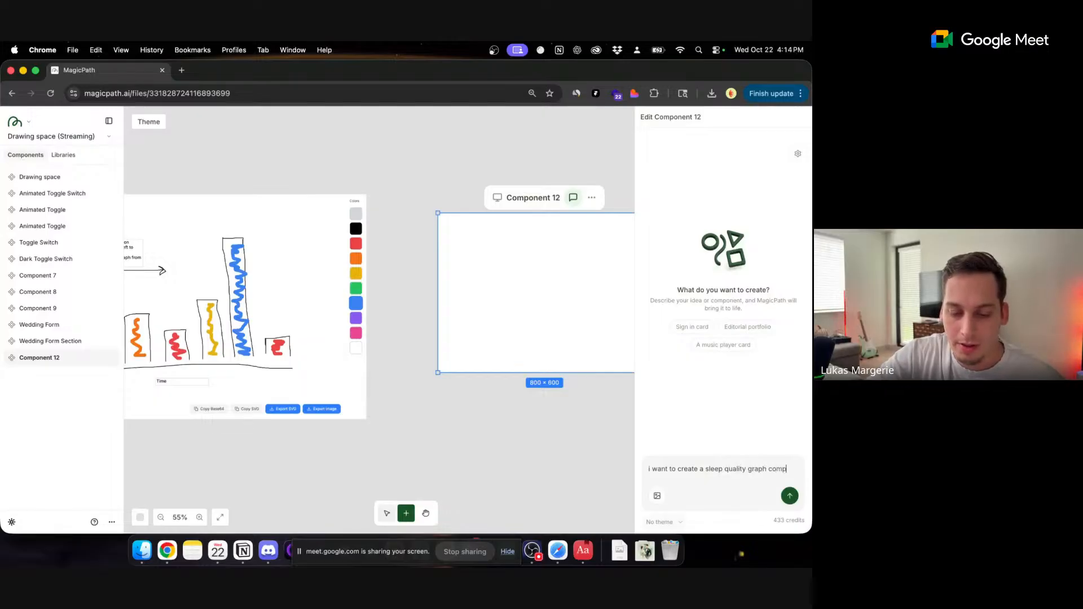
pyautogui.write('onent based on the following sketch:')
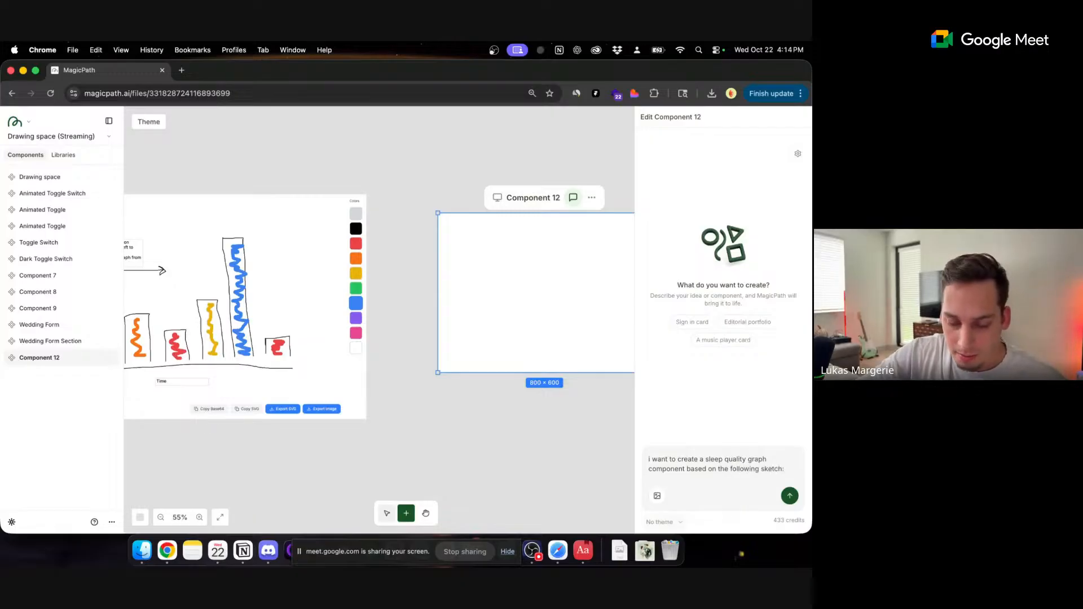
pyautogui.write('<svg')
pyautogui.scroll(-15, 715, 460)
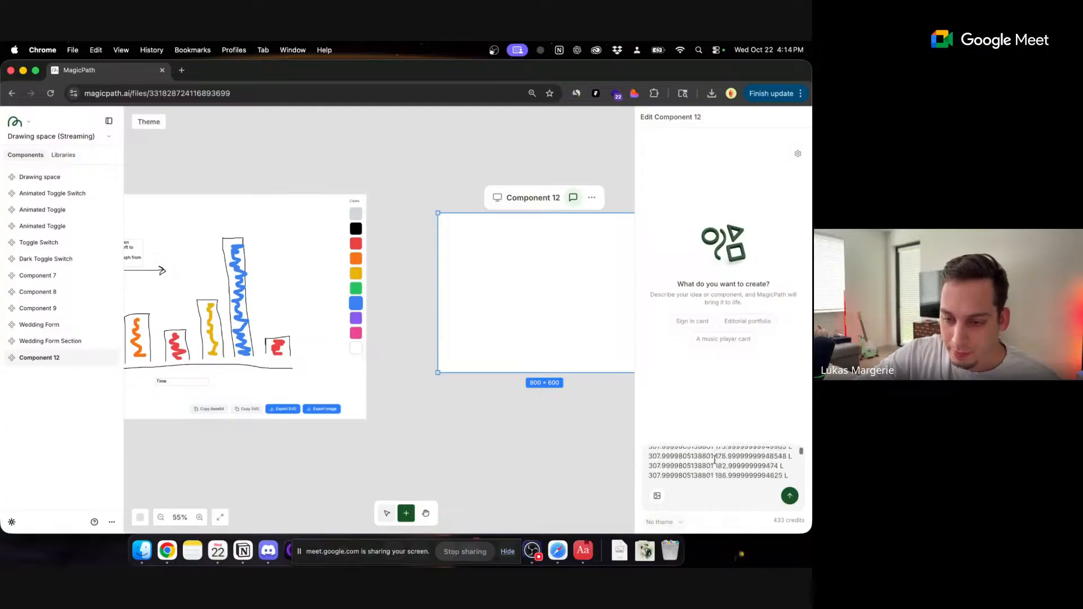
# - Add after the SVG: "the blue should indicate good sleep quality, the yellow and orange should indicate OK sleep quality and red should indicate poor sleep quality."
pyautogui.moveTo(801, 454); pyautogui.dragTo(802, 477)
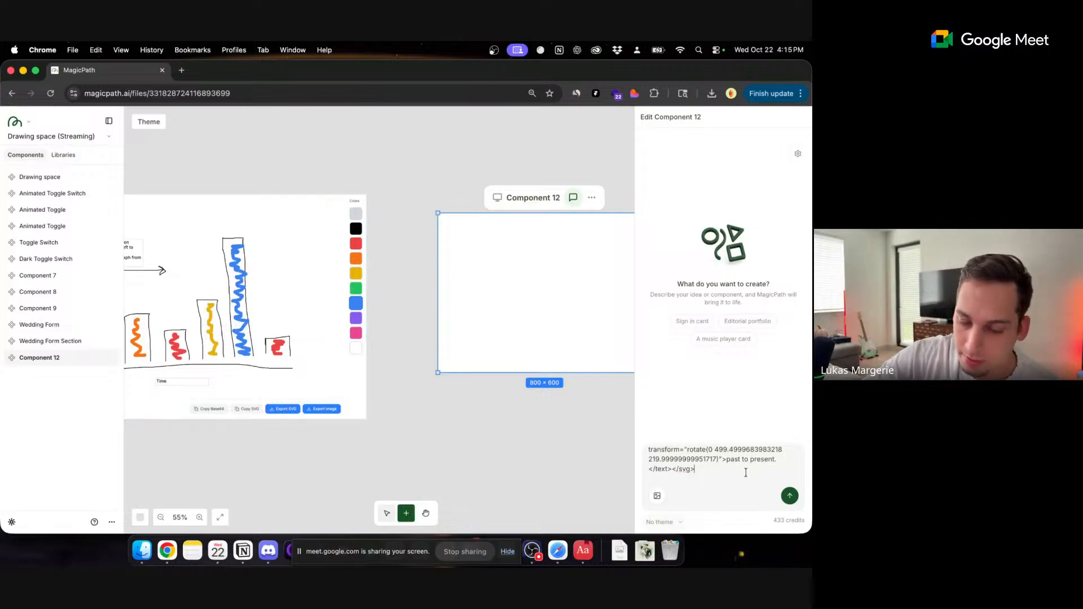
pyautogui.hotkey('shift', 'Return')
pyautogui.hotkey('shift', 'Return')
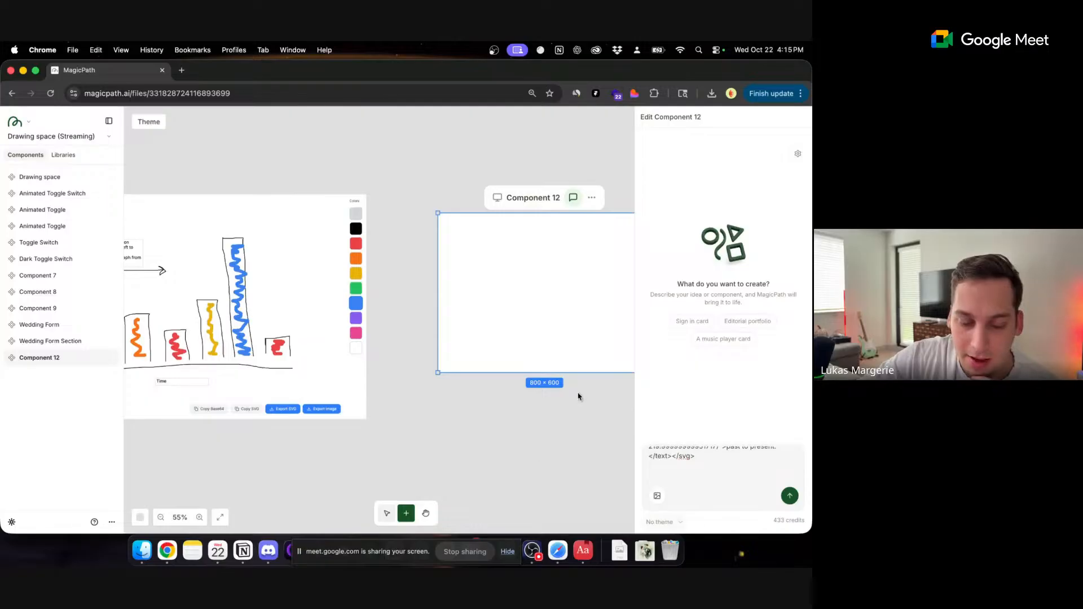
pyautogui.hscroll(-5, 412, 404)
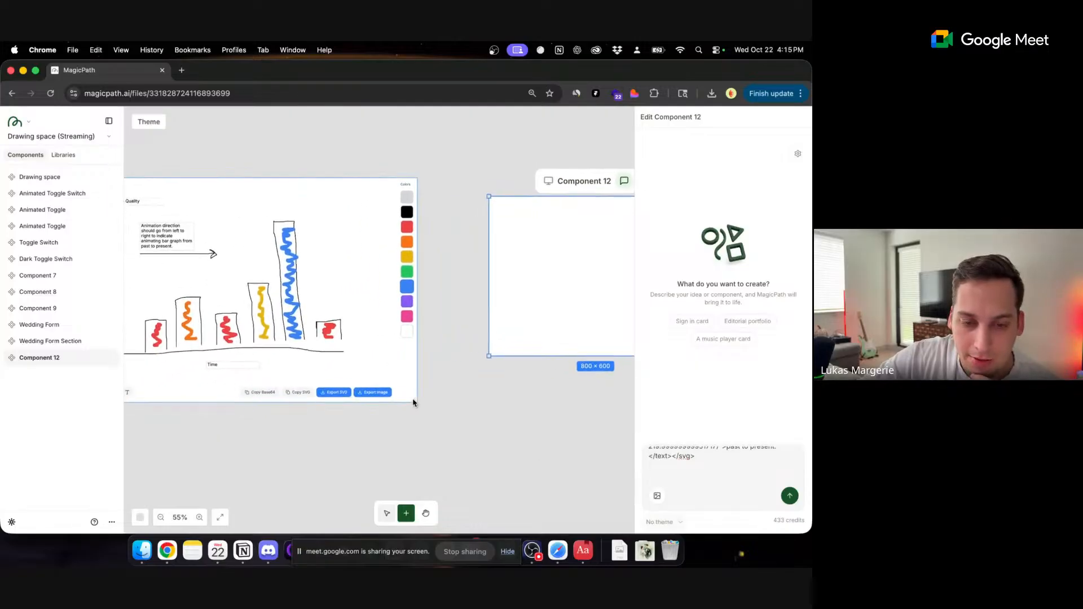
pyautogui.hscroll(-5, 414, 403)
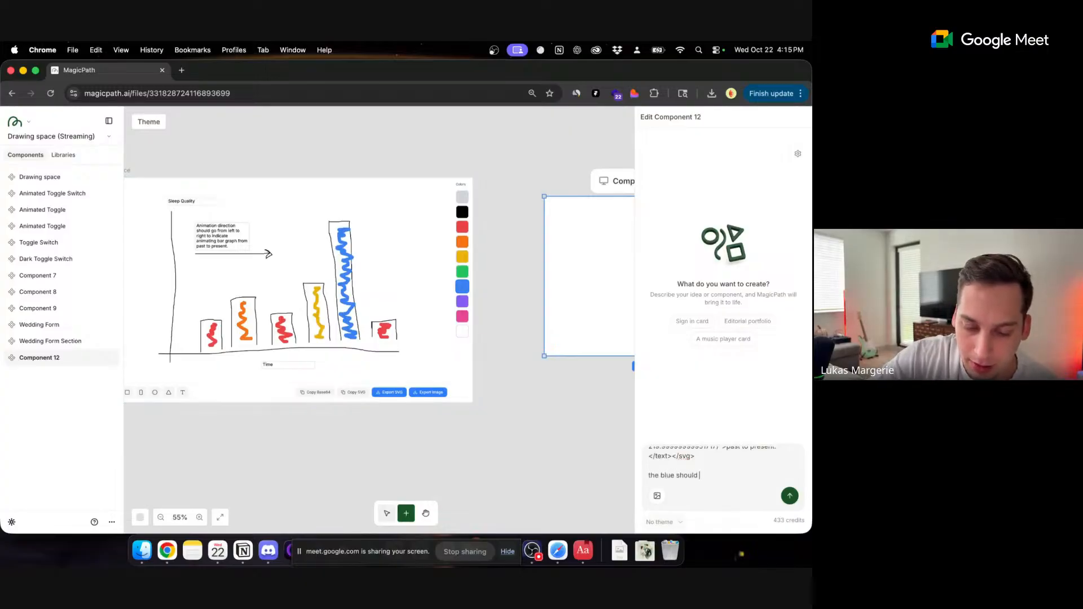
pyautogui.write('good sleep quali')
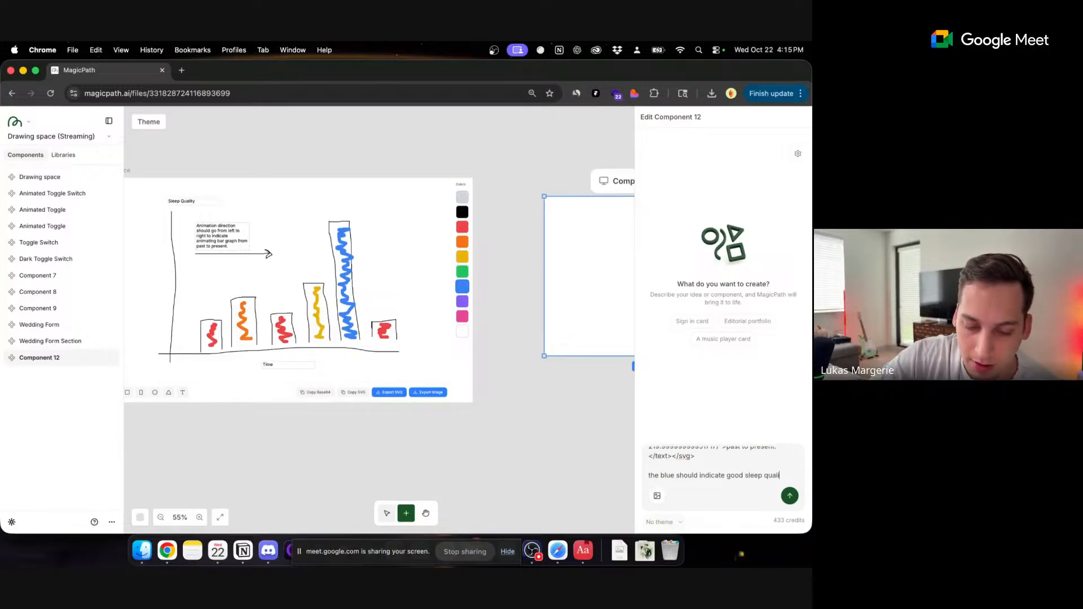
pyautogui.write('ty, the ')
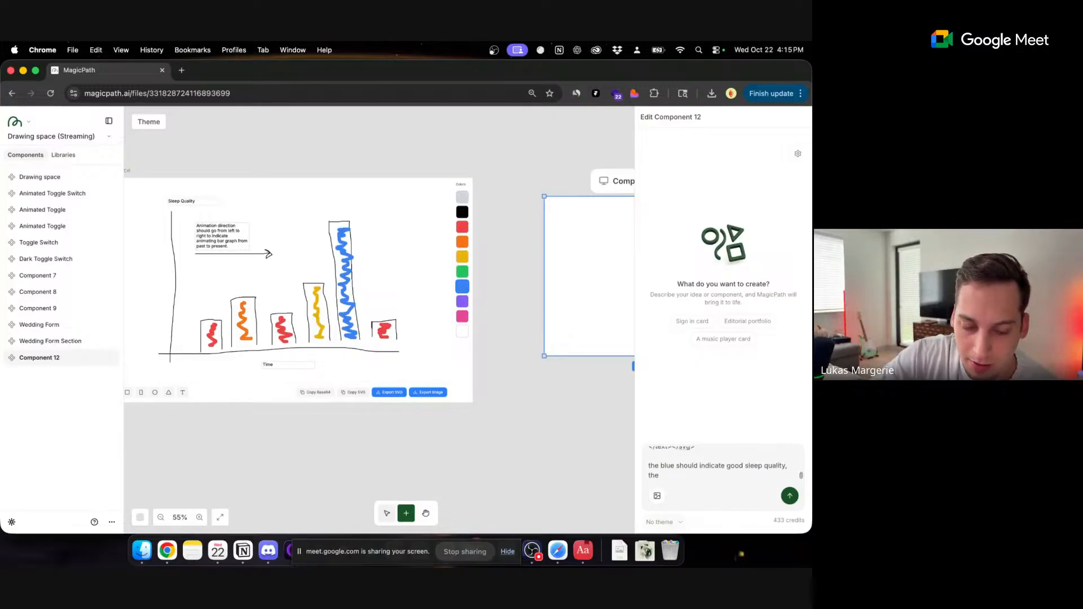
pyautogui.write('yellow')
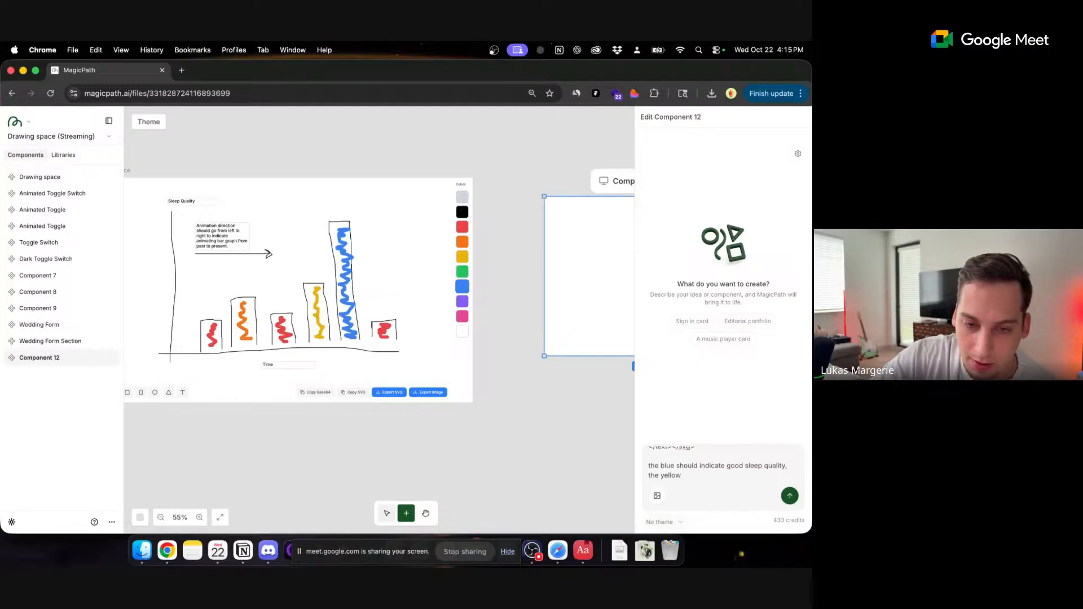
pyautogui.write(' and oran')
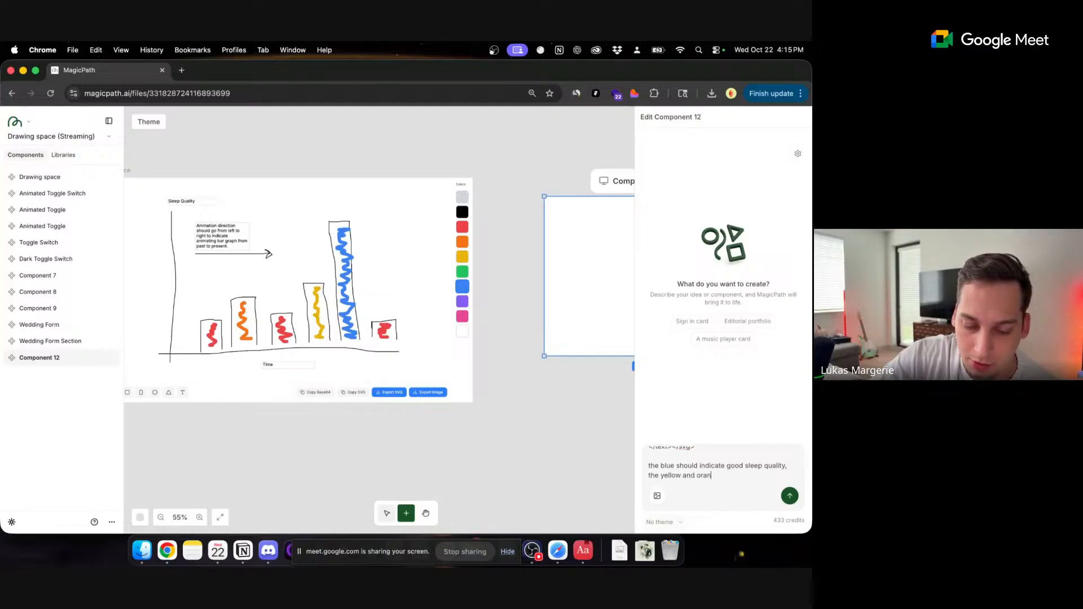
pyautogui.write('ge should indic')
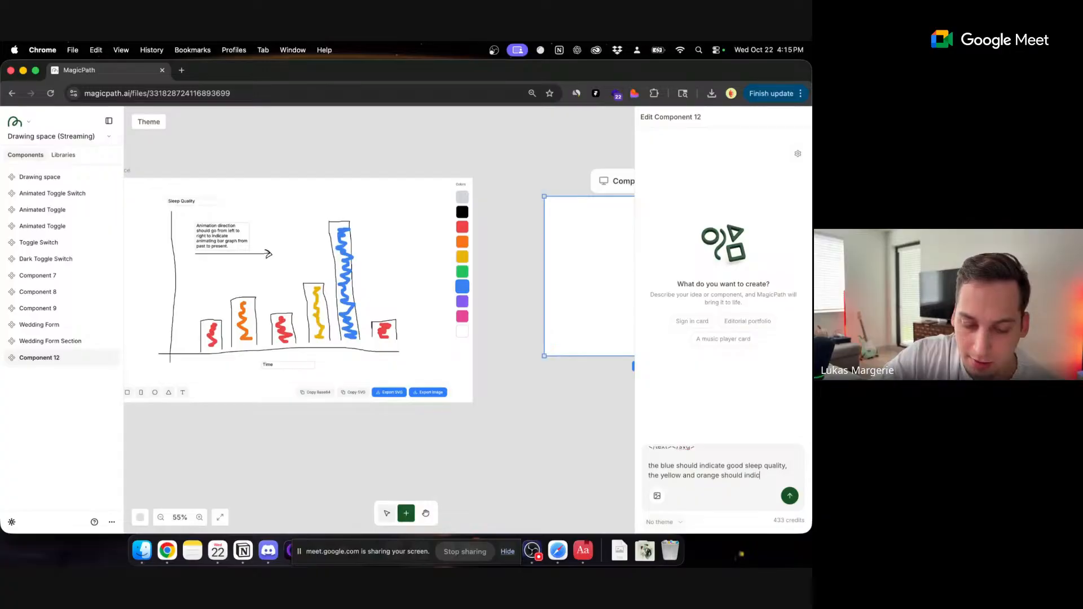
pyautogui.write('ate OK sl')
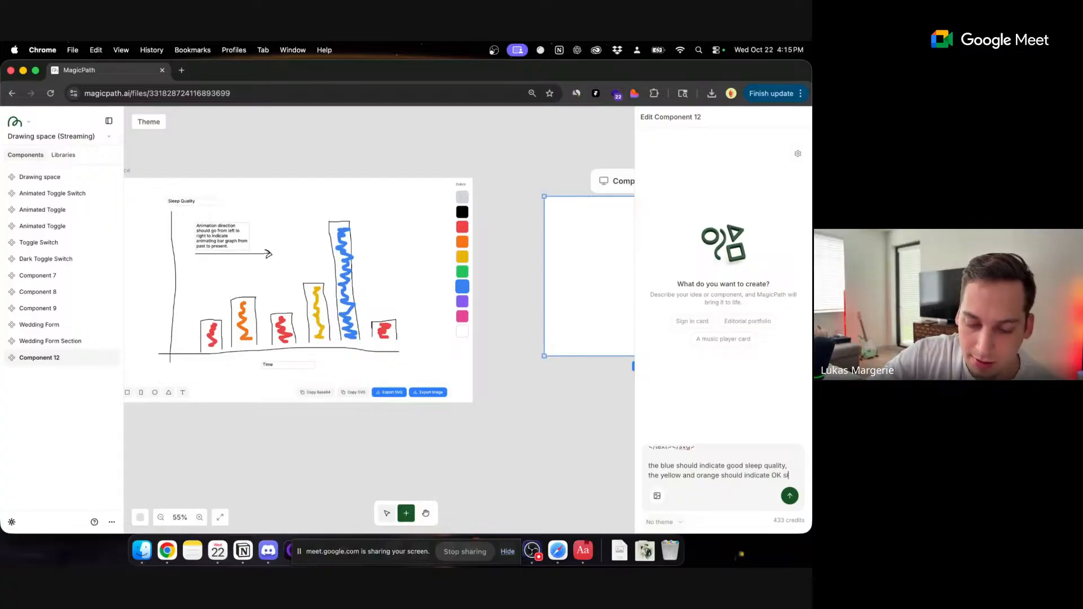
pyautogui.write('eep quality and')
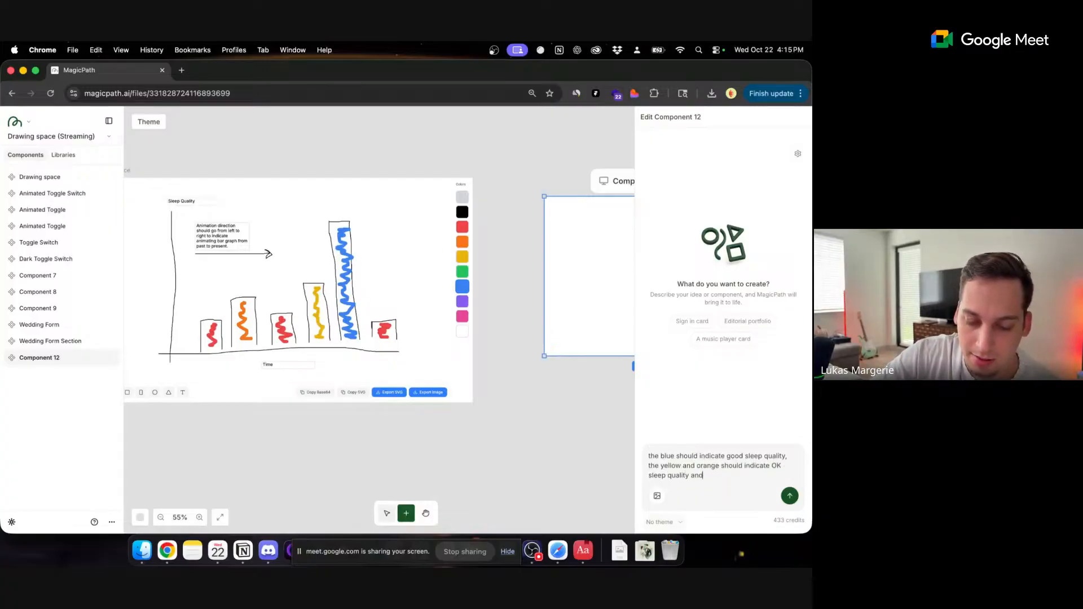
pyautogui.write(' red shoul')
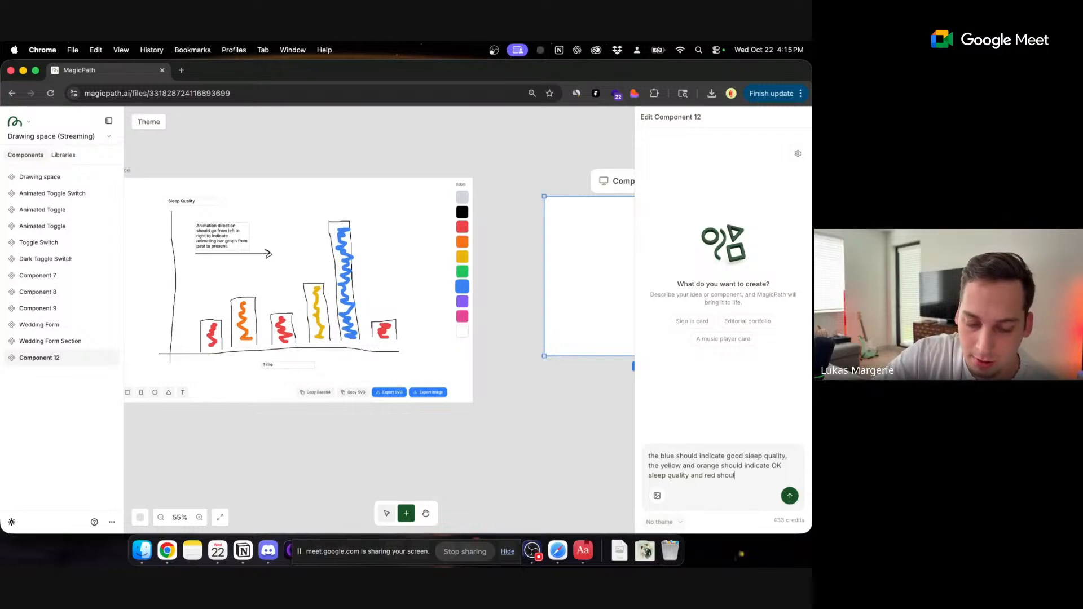
pyautogui.write('d indicate poo')
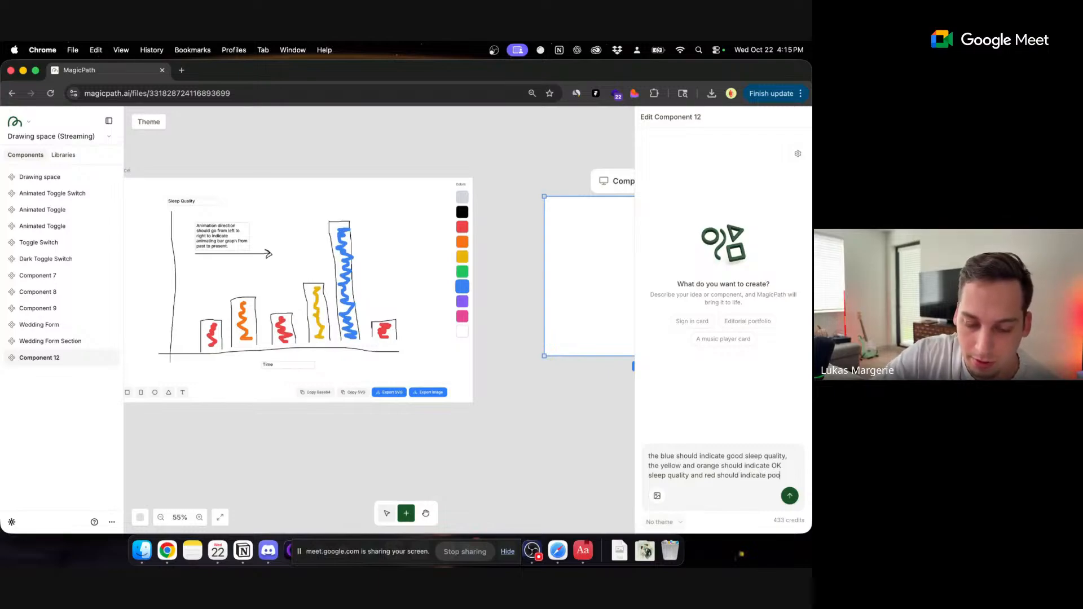
pyautogui.write('r sleep ')
pyautogui.write('quality')
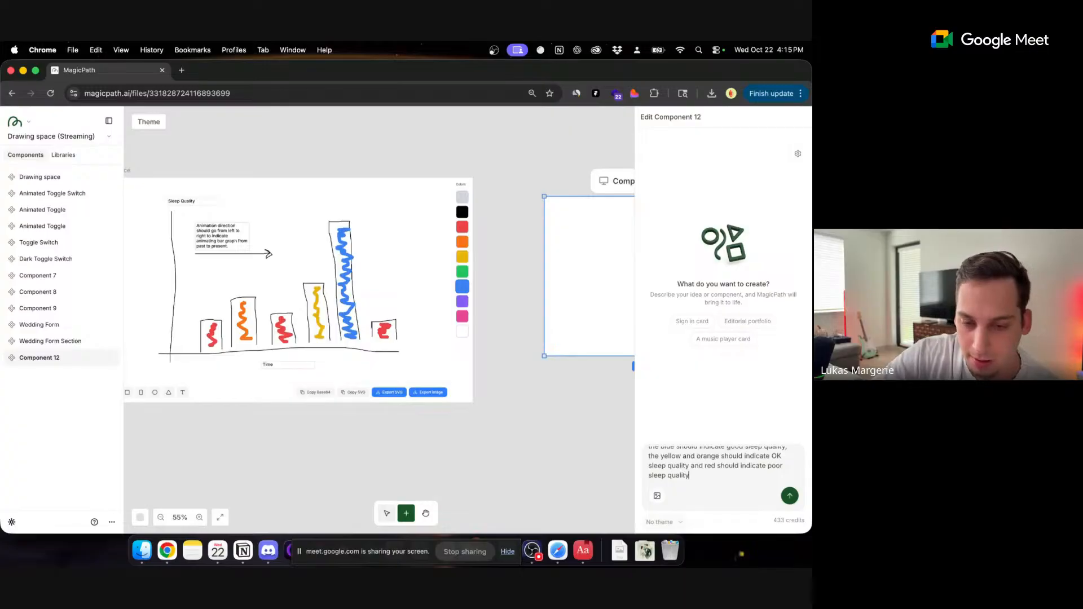
pyautogui.write('.')
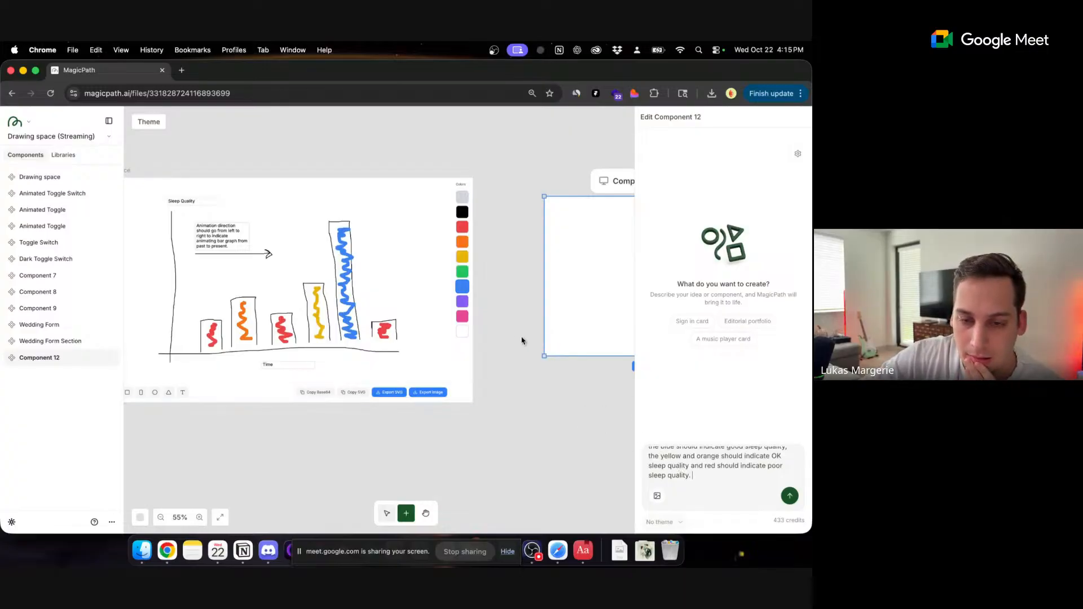
# - Copy the entire prompt for reuse and submit it to generate Component 12
pyautogui.press('super+v')
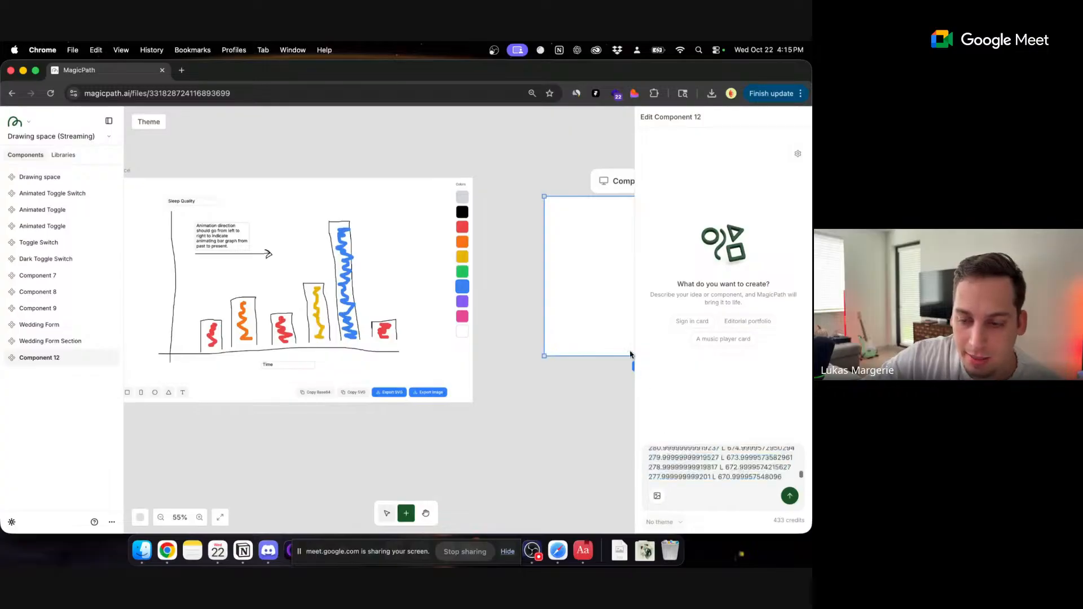
pyautogui.press('super+a')
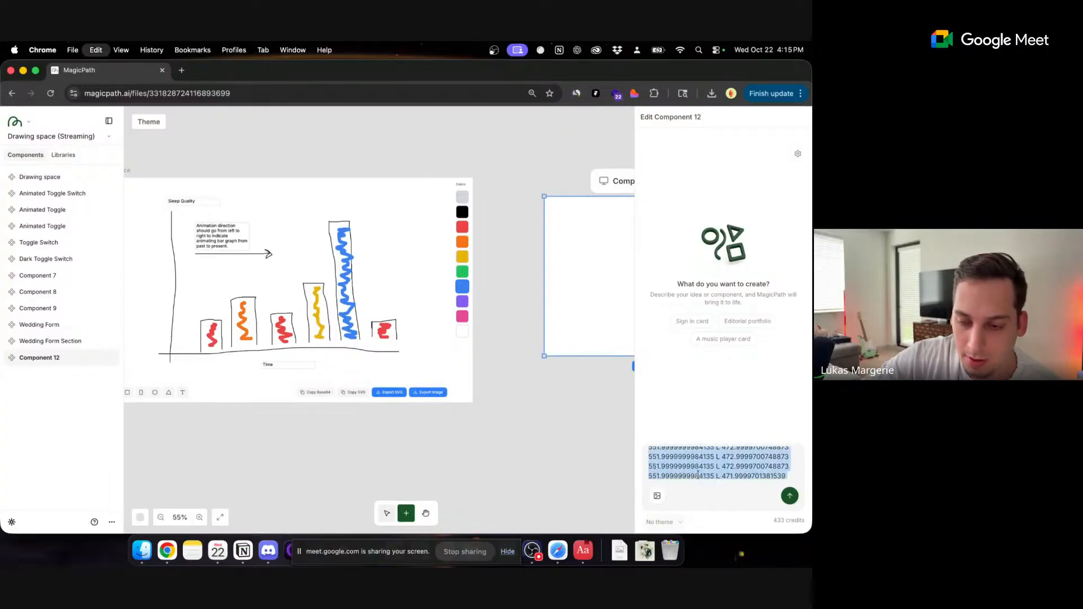
pyautogui.click(789, 496)
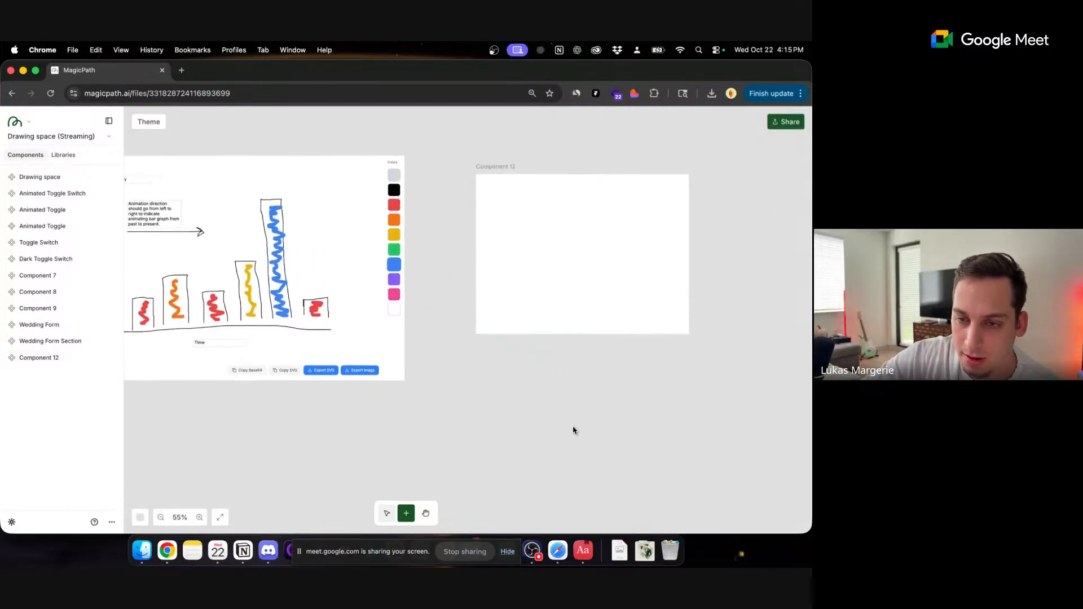
# - Add a new component beside Component 12, give it the Hulk theme, and submit the copied sleep quality graph prompt
pyautogui.click(464, 314)
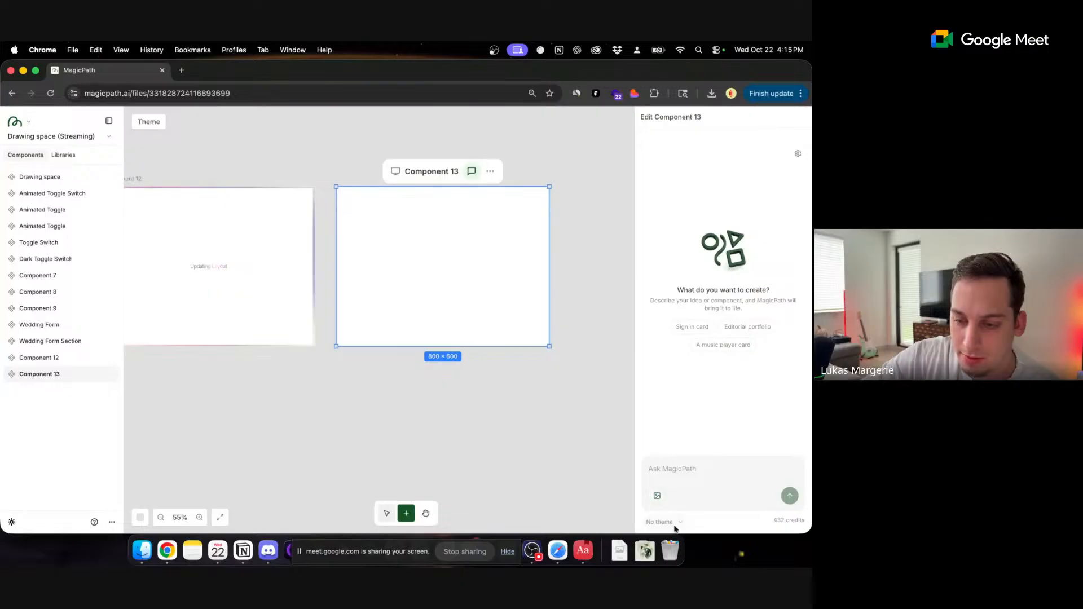
pyautogui.click(673, 522)
pyautogui.scroll(-10, 683, 451)
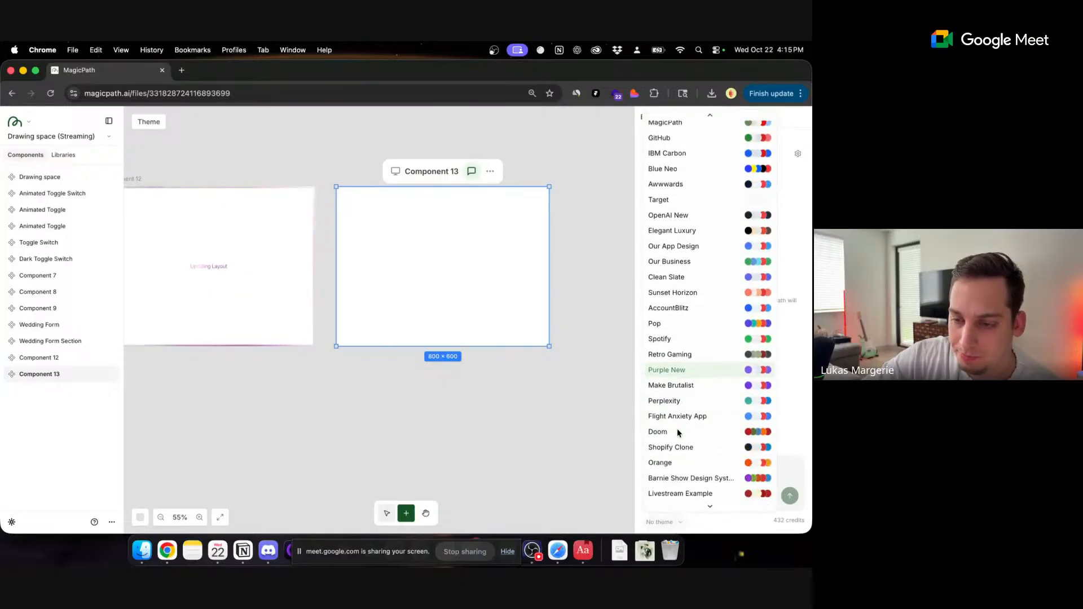
pyautogui.scroll(10, 678, 433)
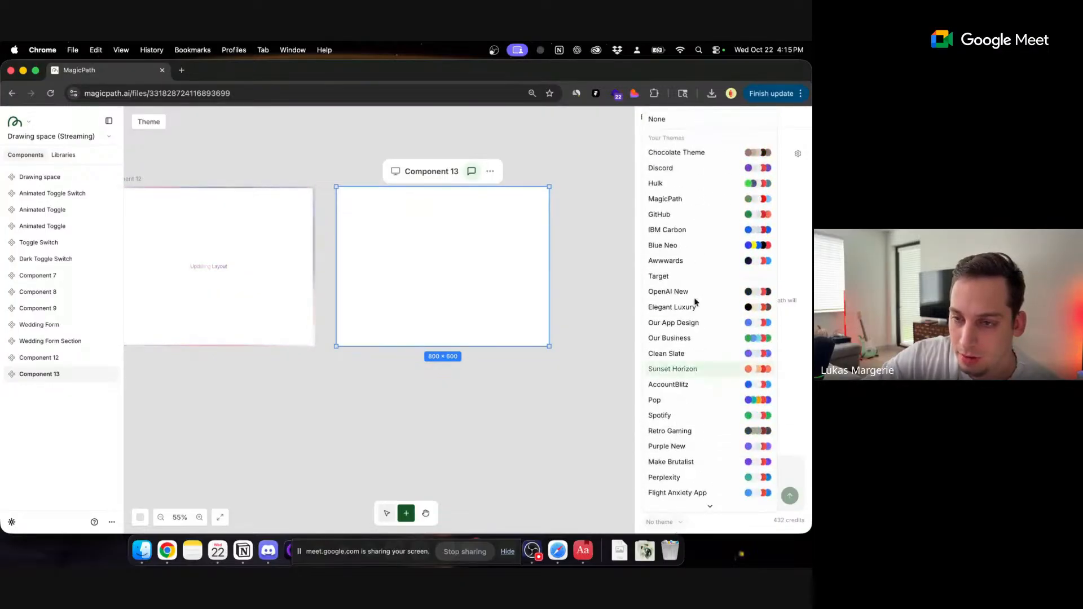
pyautogui.click(686, 183)
pyautogui.press('super+v')
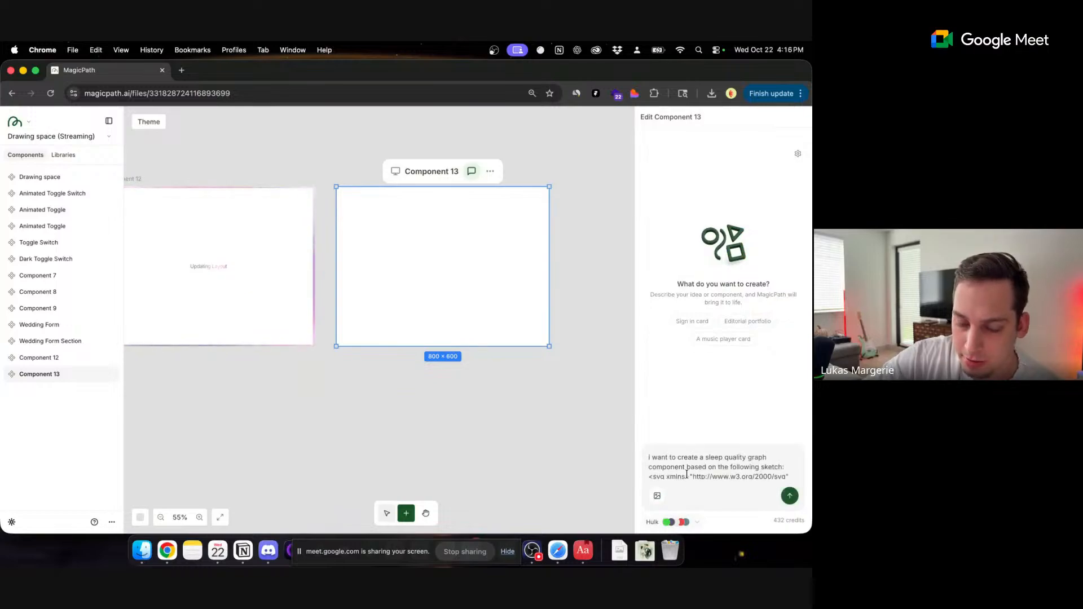
pyautogui.press('Return')
# - Add another component beside Component 13, paste the same graph prompt, and submit it with the IBM Carbon theme
pyautogui.hscroll(5, 570, 325)
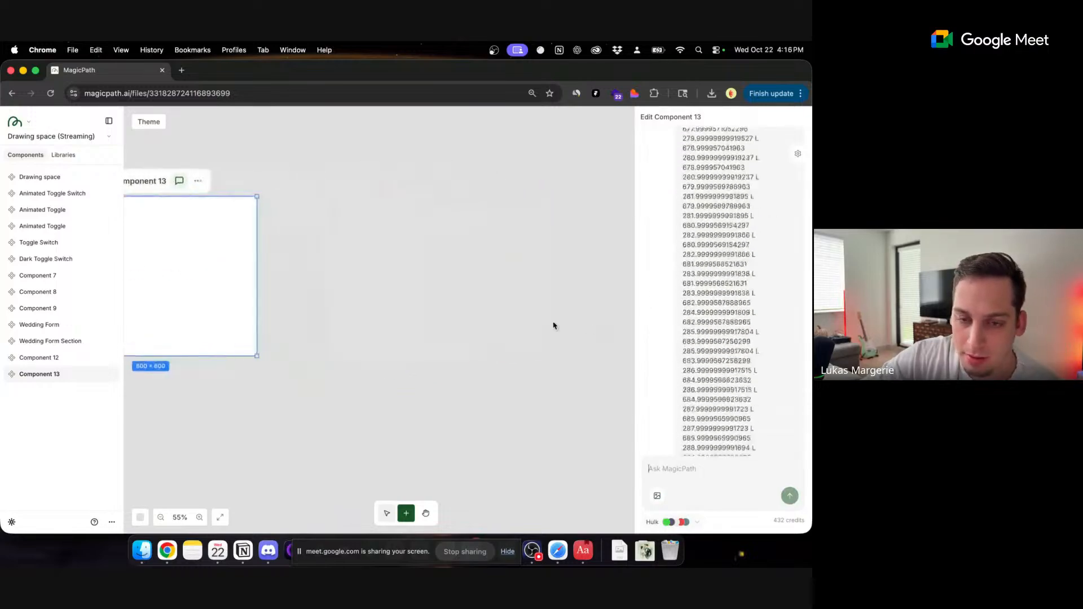
pyautogui.click(423, 281)
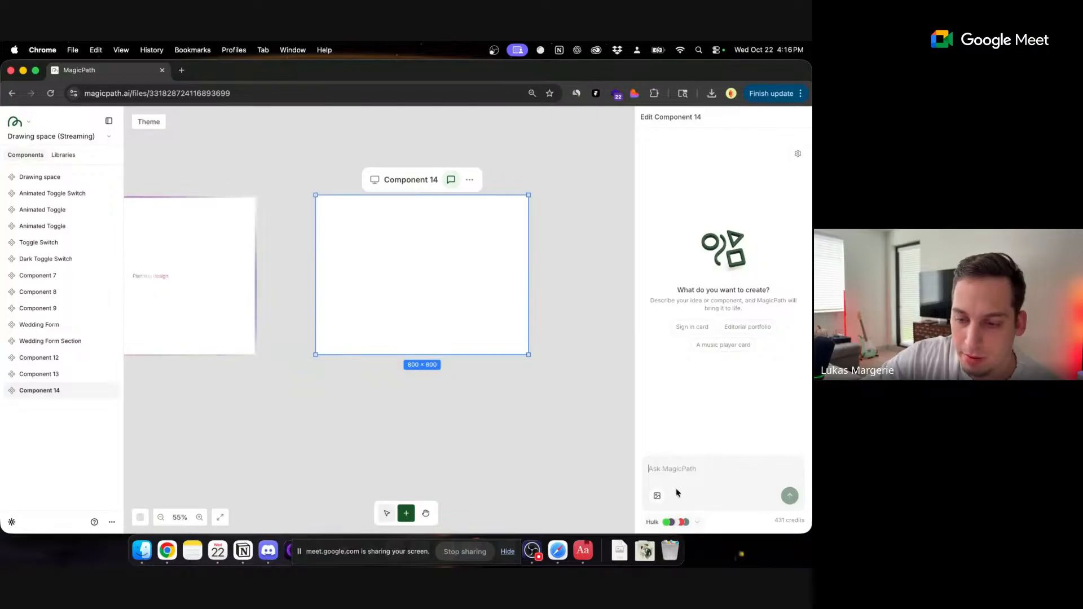
pyautogui.press('super+v')
pyautogui.click(677, 522)
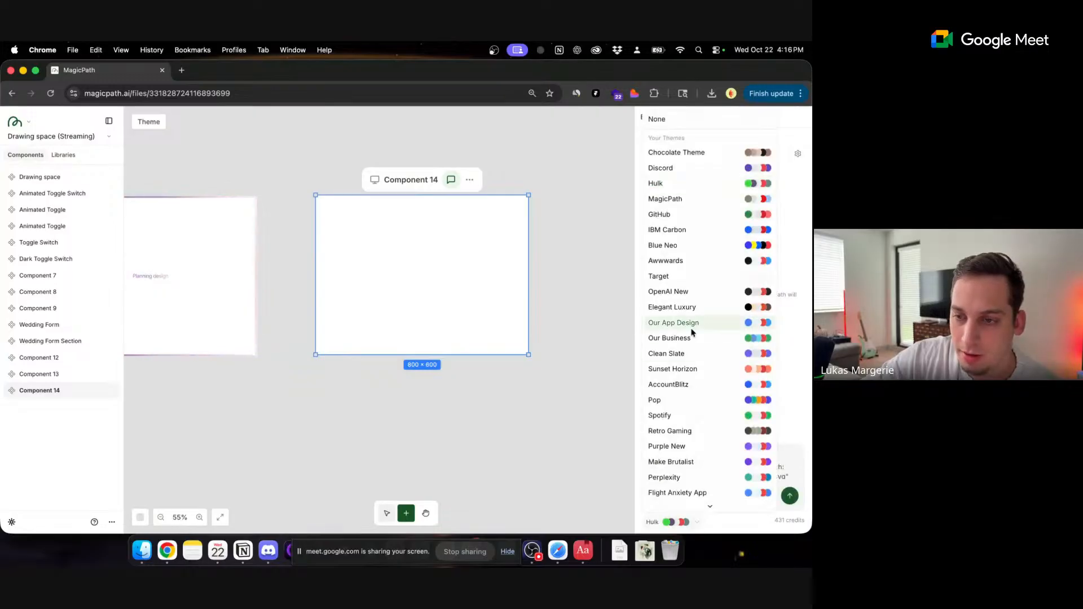
pyautogui.click(681, 230)
pyautogui.click(790, 497)
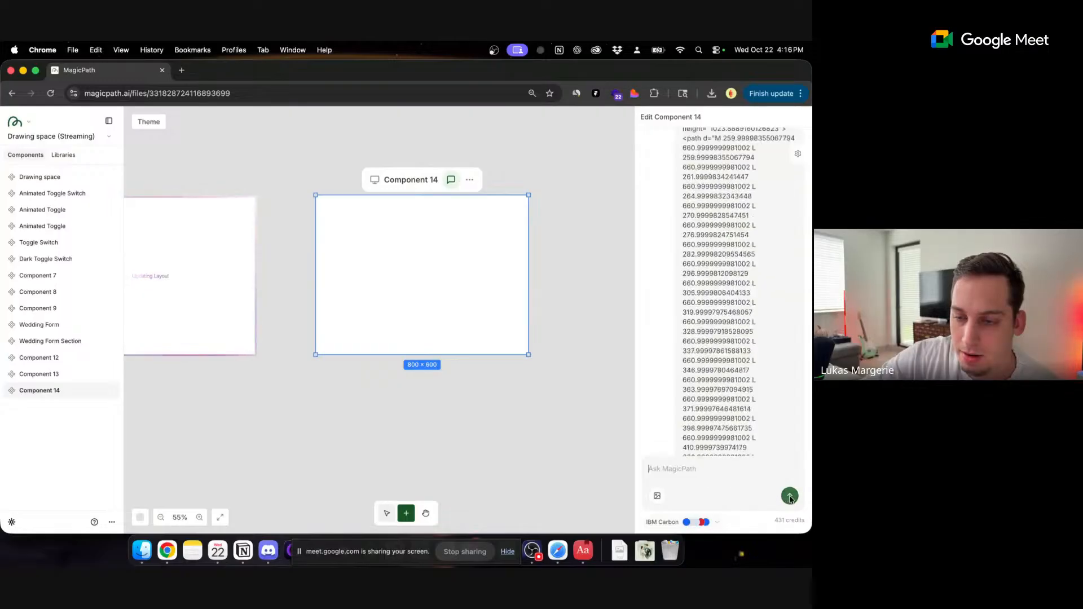
# - Add a component beside Component 14, choose the Tangerine theme for it, and submit the same graph prompt
pyautogui.scroll(-5, 535, 407)
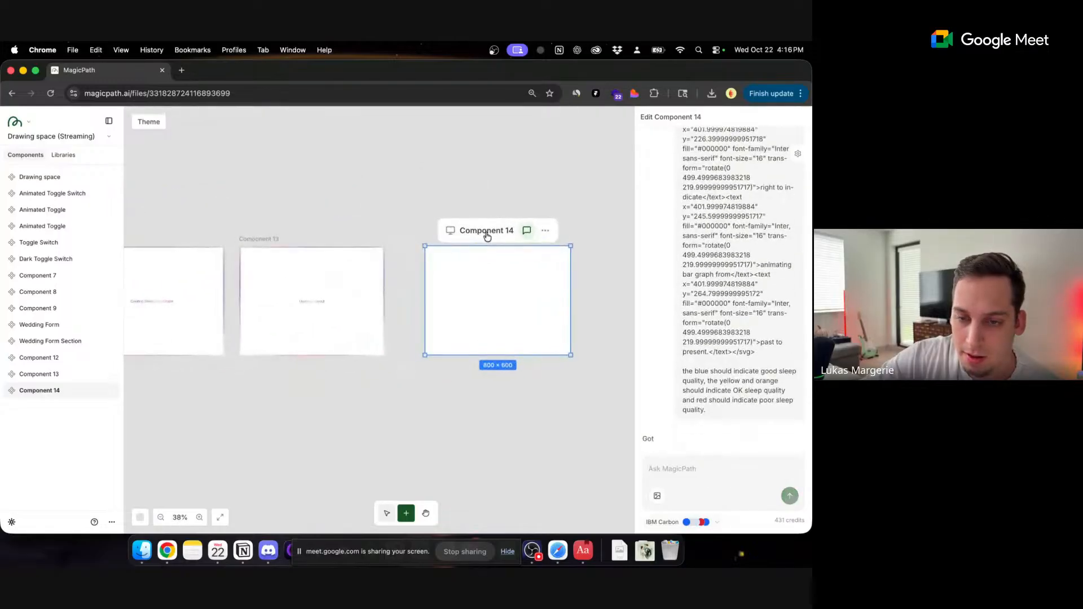
pyautogui.click(604, 317)
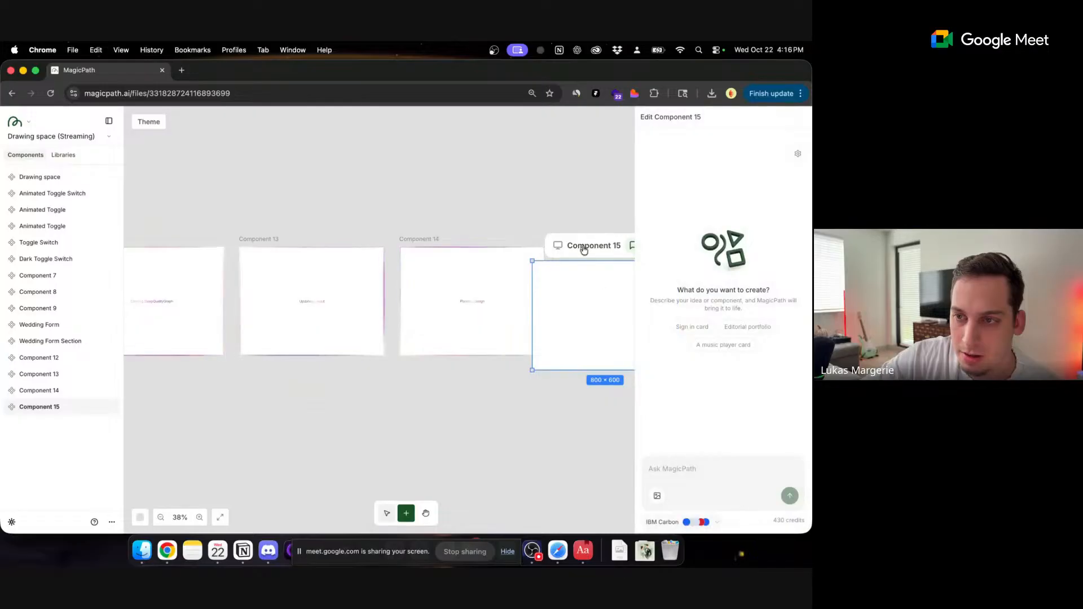
pyautogui.click(705, 522)
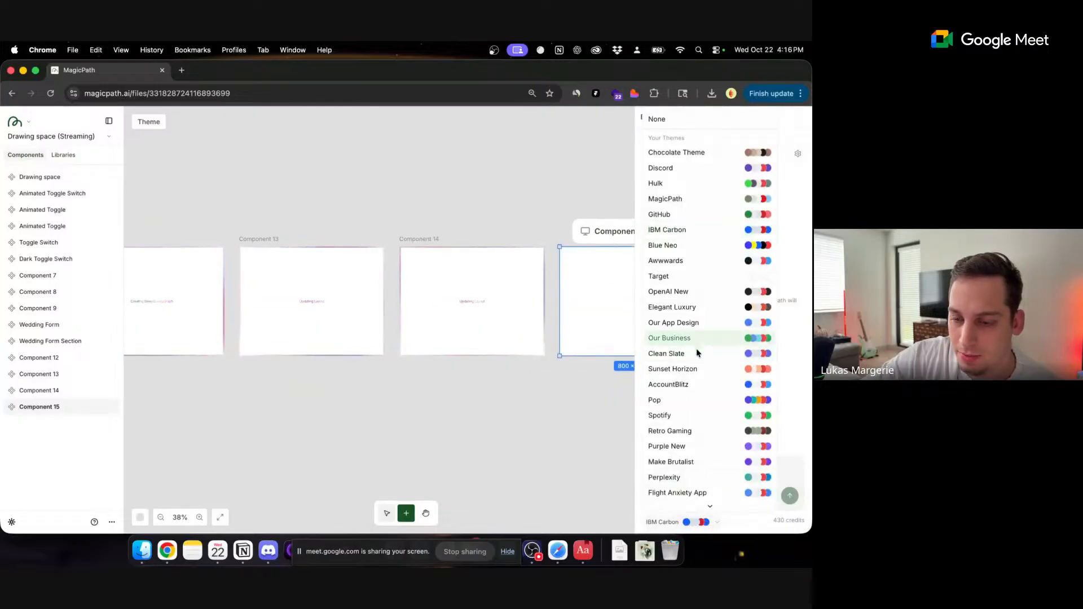
pyautogui.scroll(-5, 683, 464)
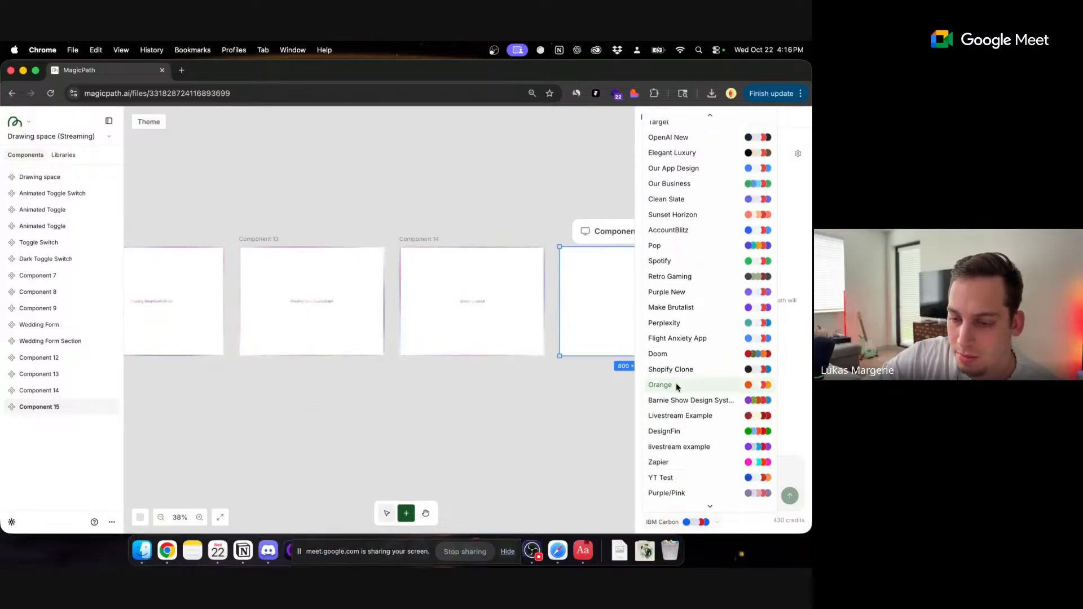
pyautogui.scroll(-5, 679, 401)
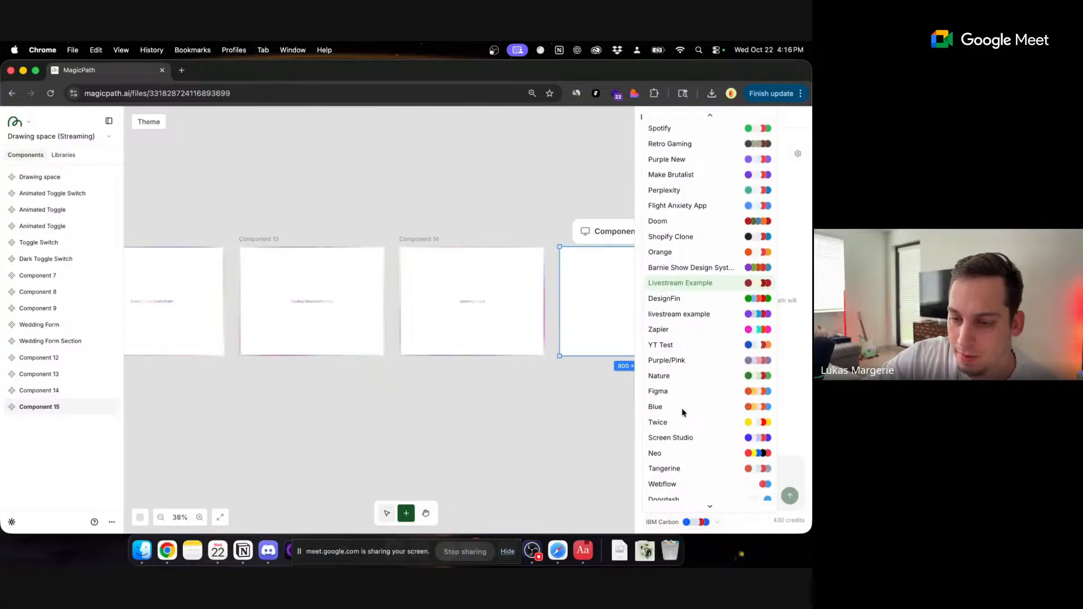
pyautogui.scroll(-3, 681, 412)
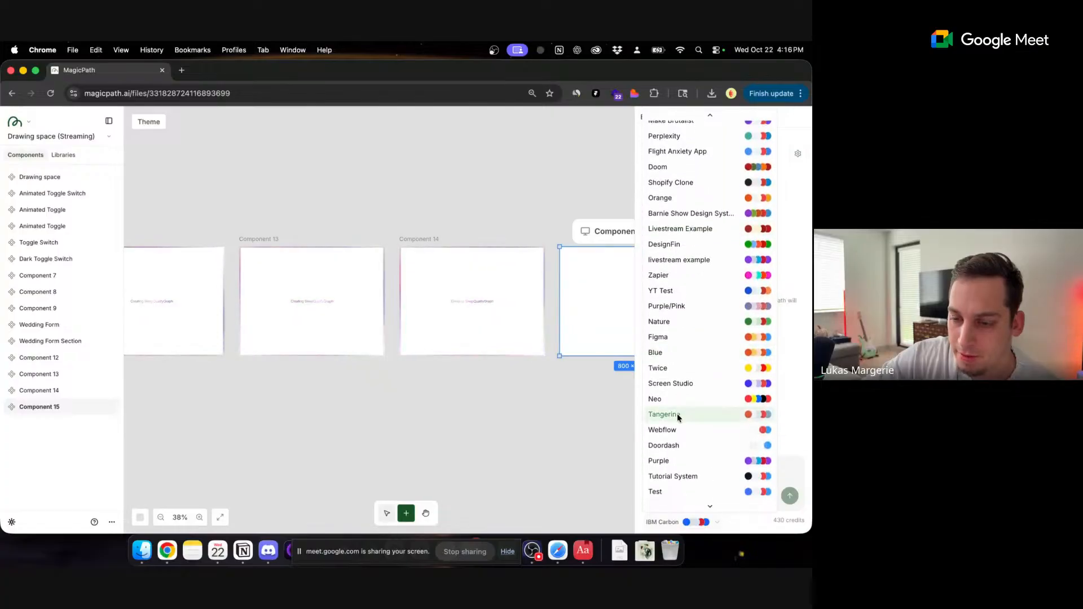
pyautogui.click(663, 415)
pyautogui.press('super+v')
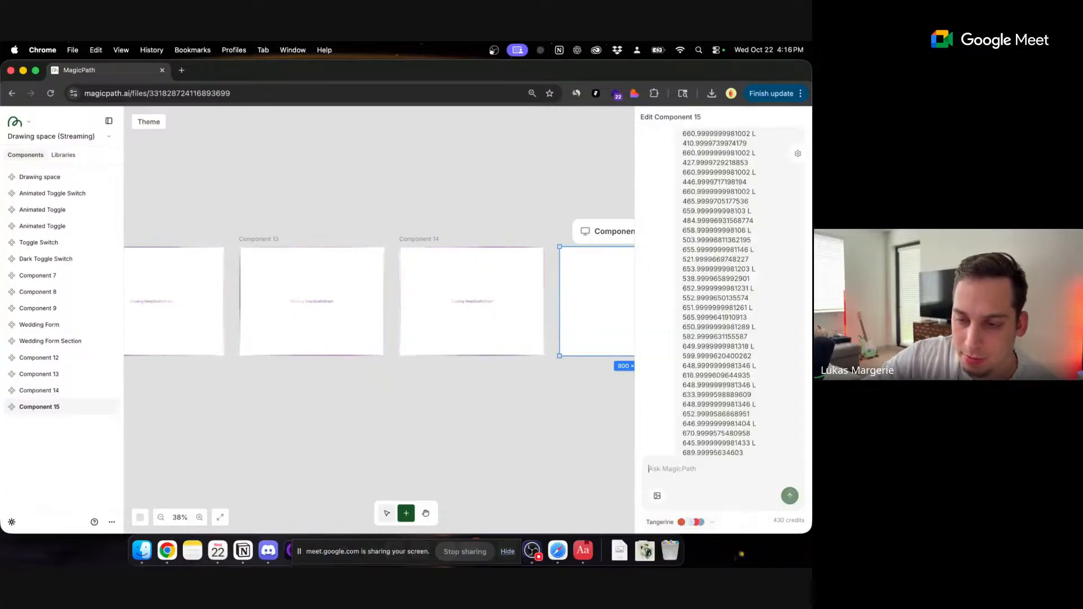
pyautogui.scroll(-3, 496, 374)
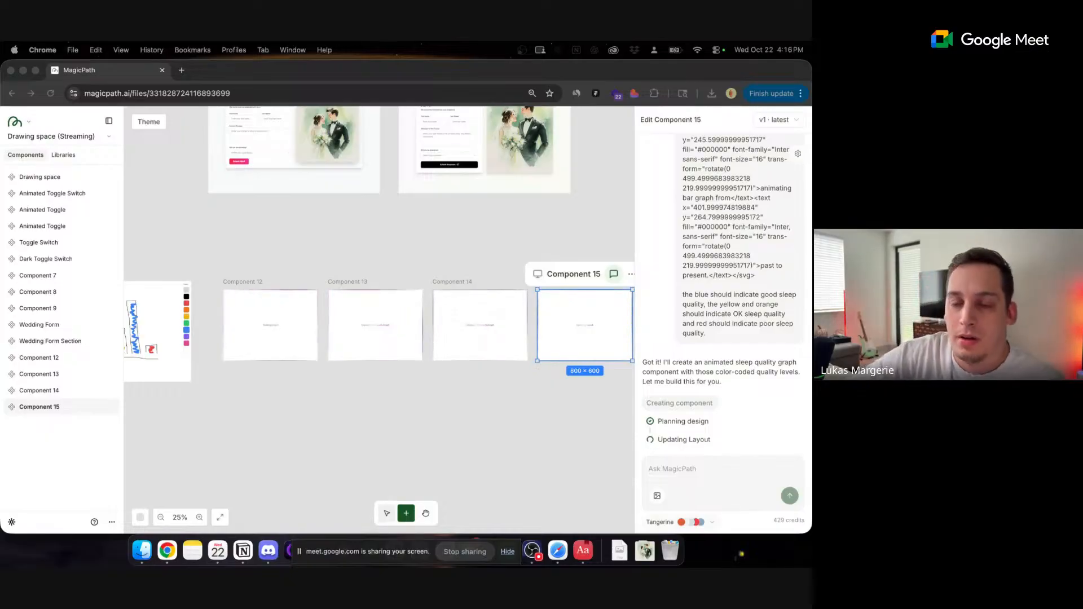
pyautogui.click(466, 253)
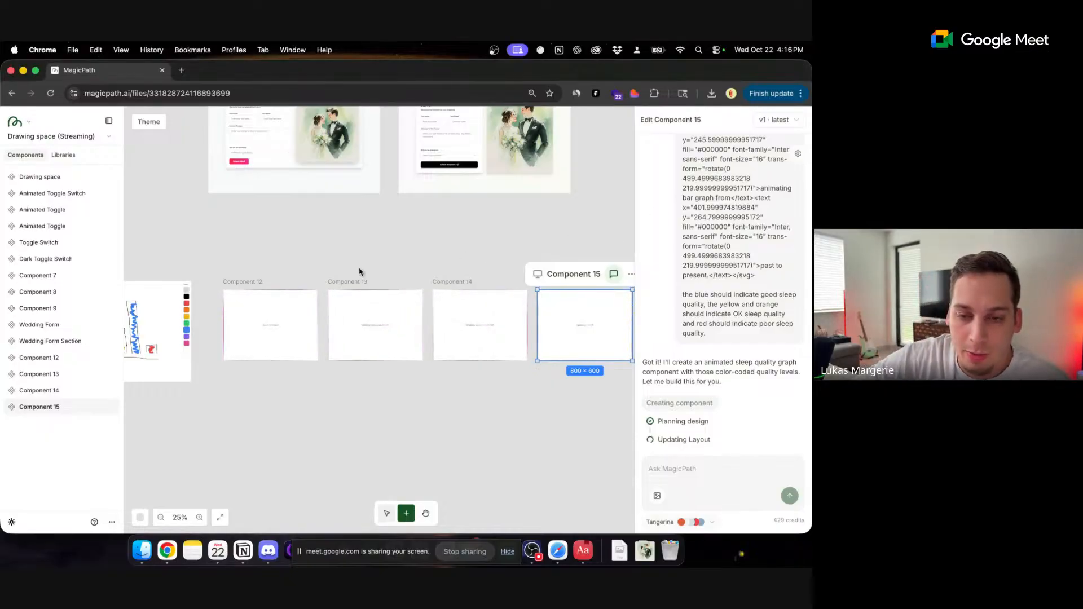
# - Add a blank component near the sketch and move it below the row of generated components
pyautogui.hscroll(-1, 346, 274)
pyautogui.scroll(-1, 346, 274)
pyautogui.click(327, 241)
pyautogui.hscroll(-2, 326, 243)
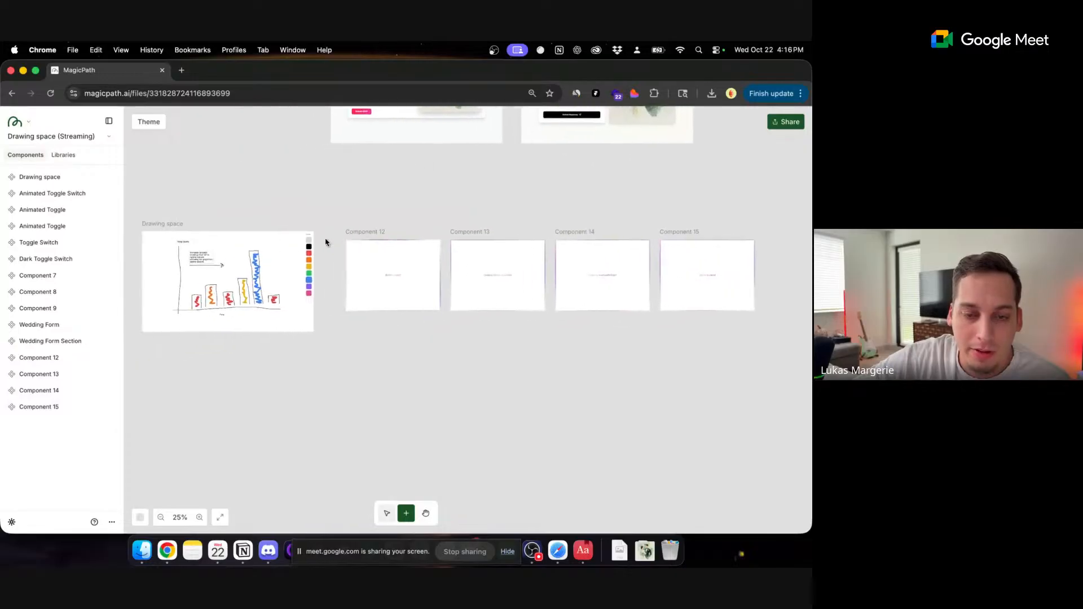
pyautogui.scroll(2, 325, 243)
pyautogui.click(448, 378)
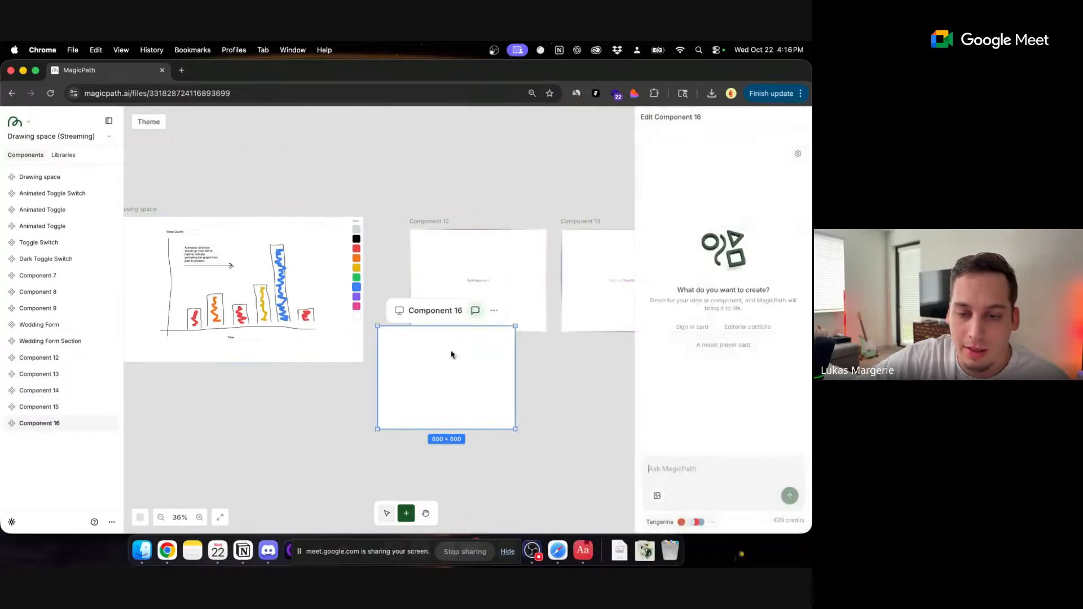
pyautogui.moveTo(429, 311); pyautogui.dragTo(461, 334)
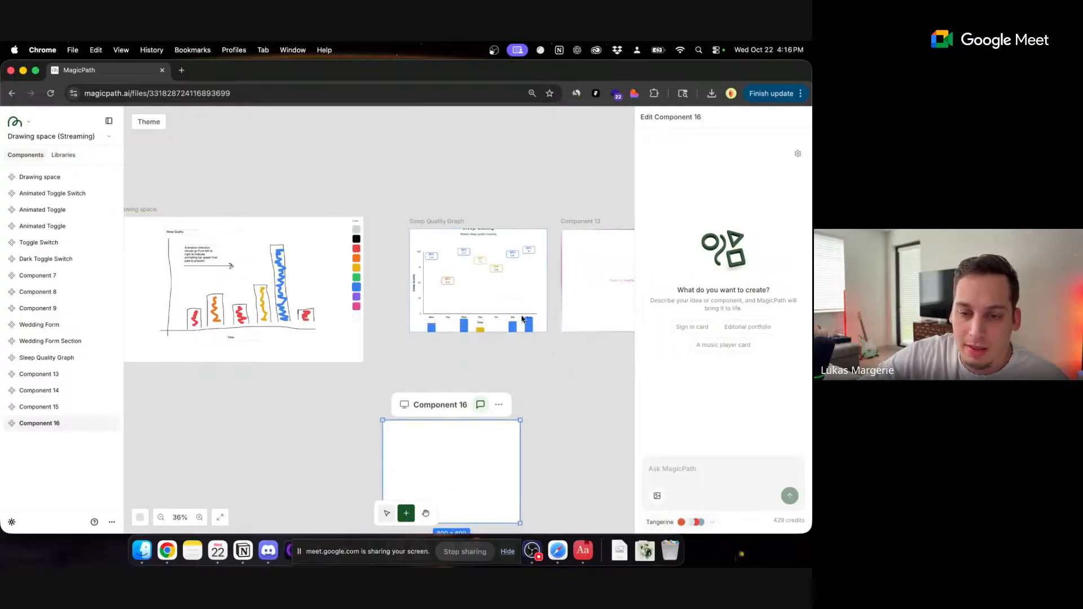
# - Give the unthemed sleep quality graph the Browser size, then shrink its frame to about 1299 × 672
pyautogui.click(522, 319)
pyautogui.click(386, 220)
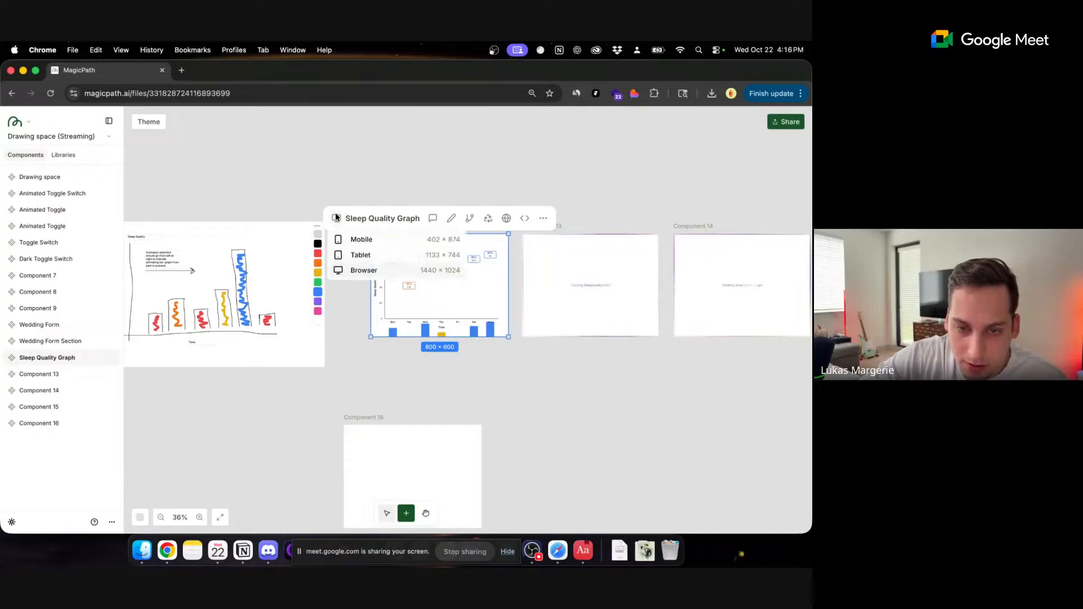
pyautogui.click(365, 271)
pyautogui.moveTo(463, 225); pyautogui.dragTo(398, 214)
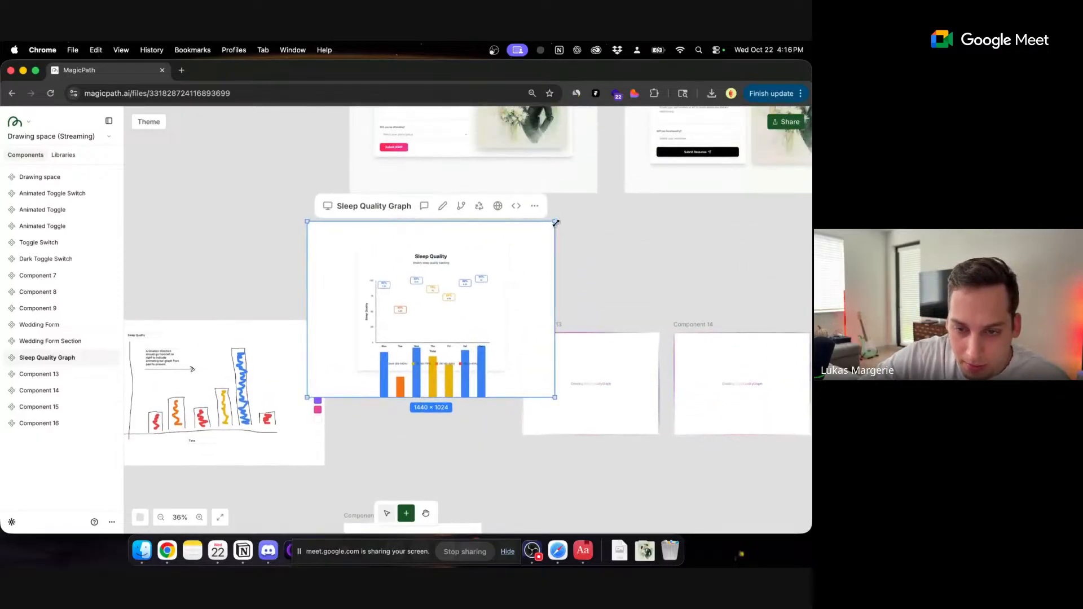
pyautogui.moveTo(556, 223); pyautogui.dragTo(531, 281)
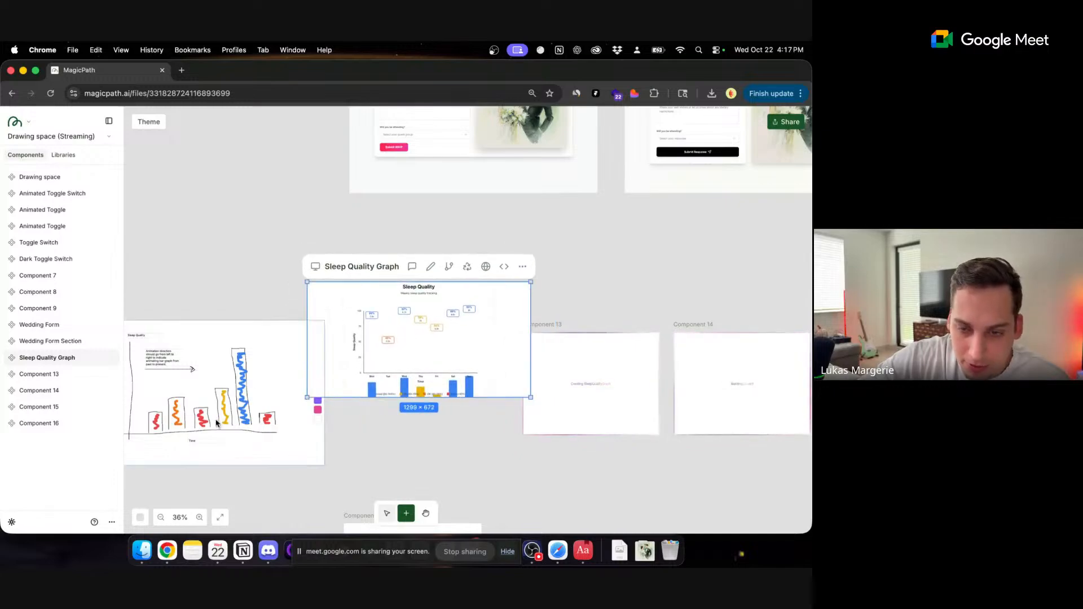
# - Delete the unthemed sleep quality graph component from the canvas
pyautogui.rightClick(373, 271)
pyautogui.rightClick(373, 271)
pyautogui.click(350, 286)
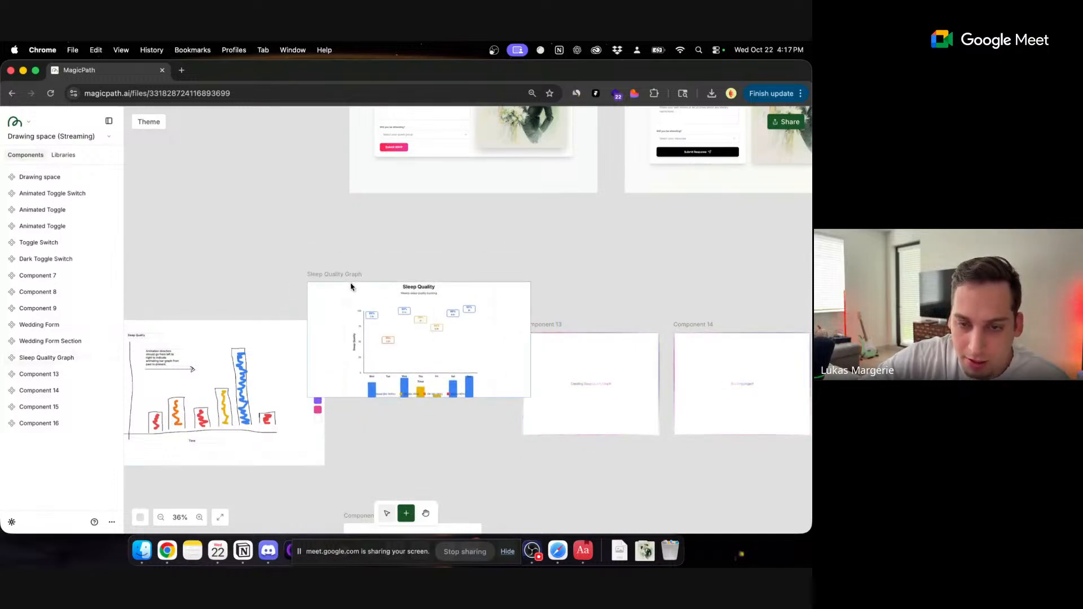
pyautogui.click(351, 287)
pyautogui.click(523, 267)
pyautogui.click(447, 344)
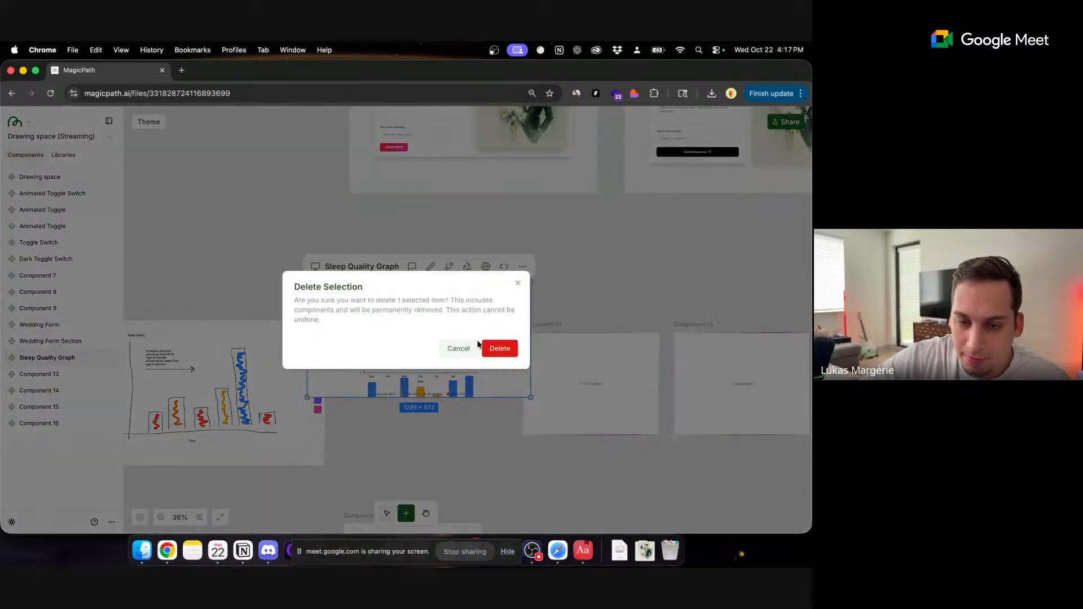
pyautogui.click(498, 348)
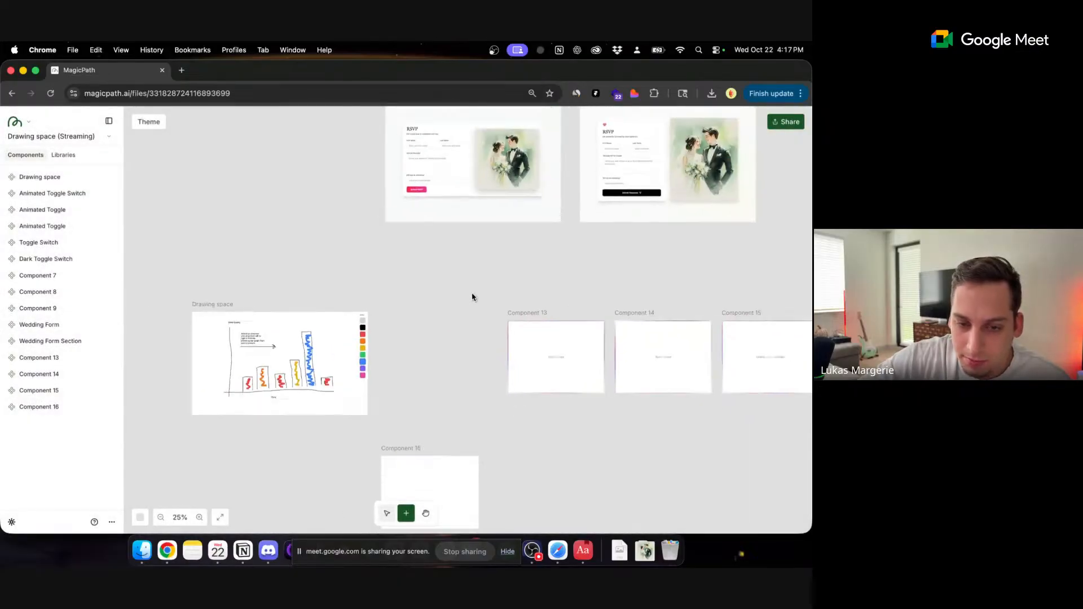
# - Select the three themed components together and move them over beside the drawing space
pyautogui.moveTo(472, 297); pyautogui.dragTo(781, 404)
pyautogui.hscroll(5, 781, 404)
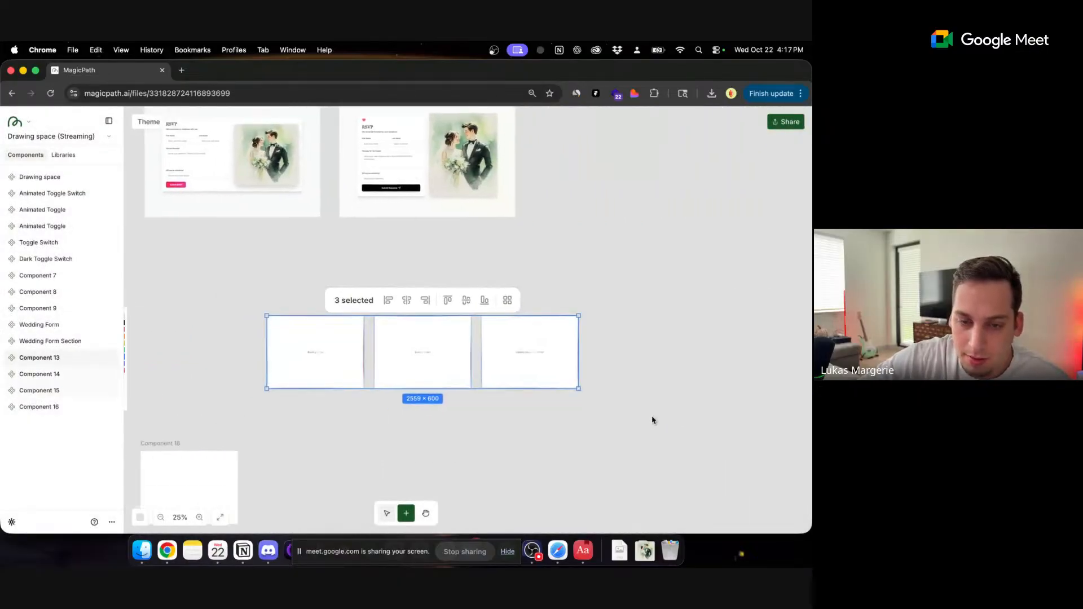
pyautogui.hscroll(-3, 653, 421)
pyautogui.moveTo(547, 350); pyautogui.dragTo(426, 332)
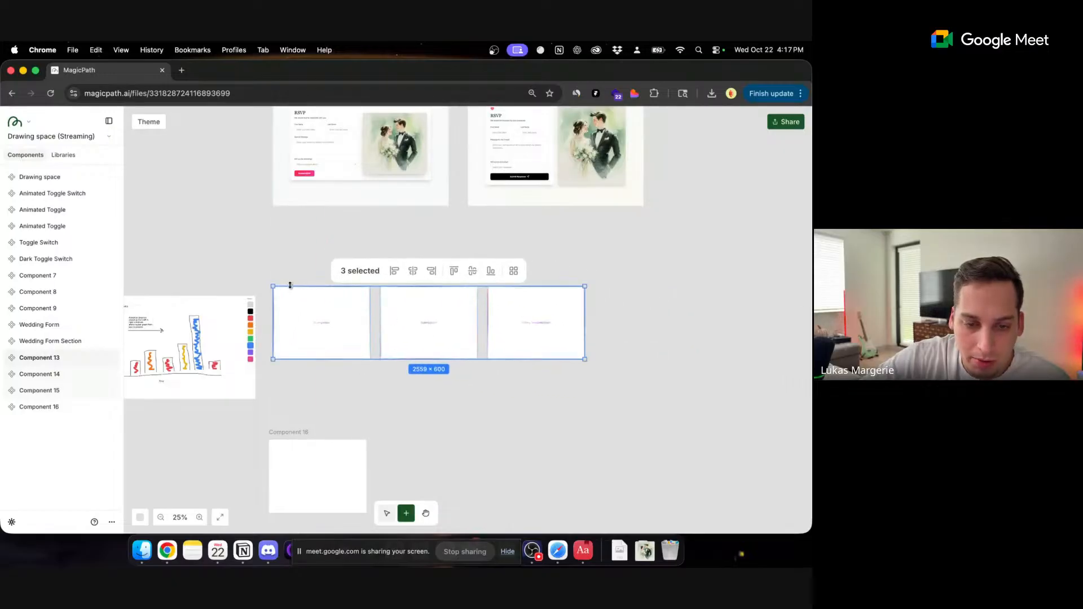
pyautogui.hscroll(-2, 249, 279)
pyautogui.scroll(3, 219, 315)
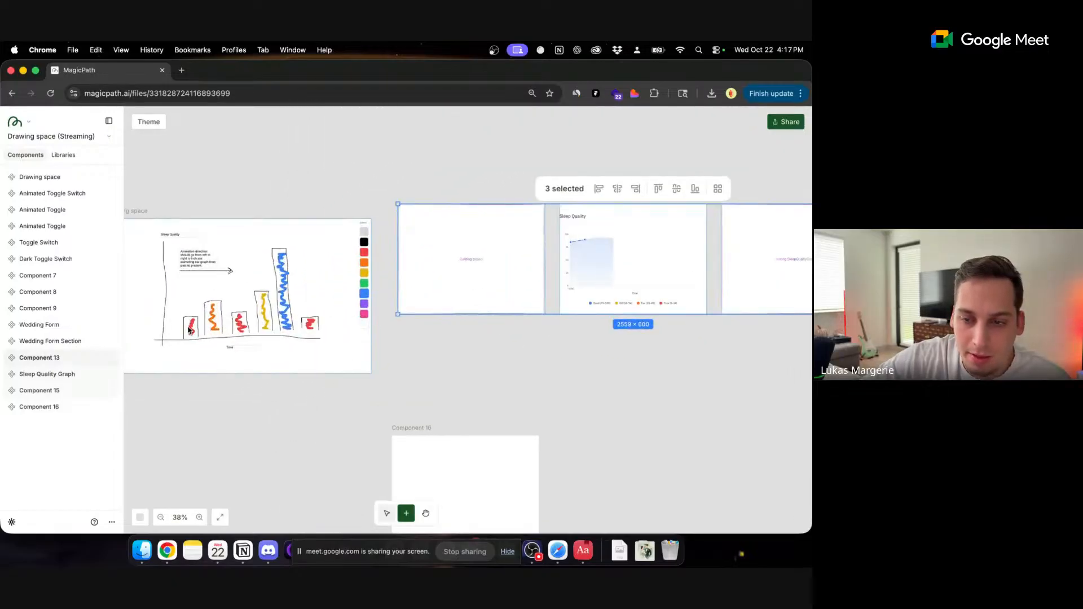
# - Submit the prompt "lets convert this into a bar graph" for the sleep quality graph nearest the drawing space
pyautogui.click(623, 254)
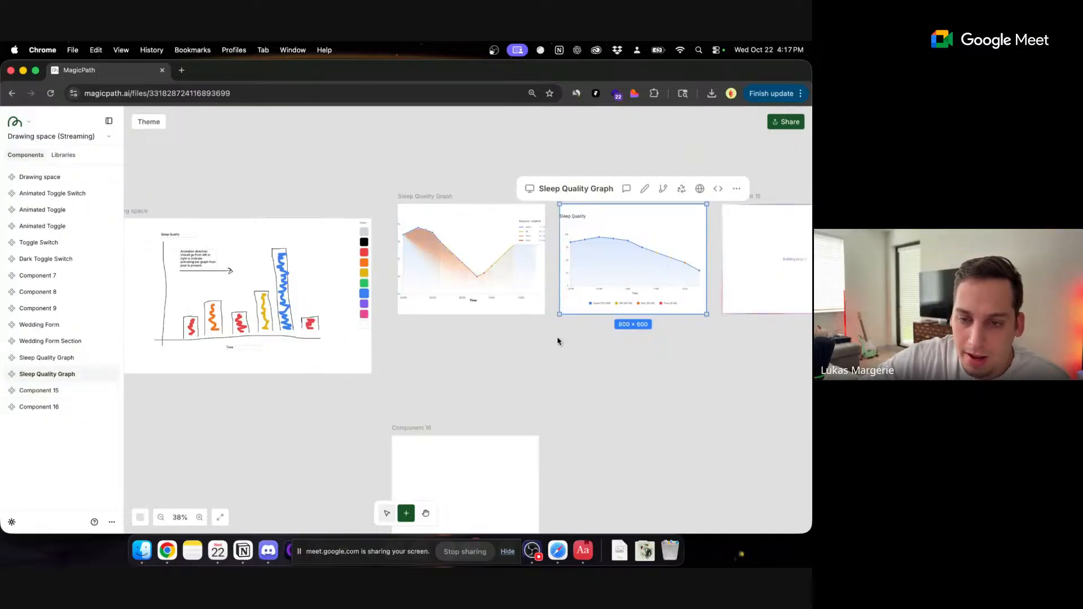
pyautogui.hscroll(6, 558, 339)
pyautogui.hscroll(-2, 558, 341)
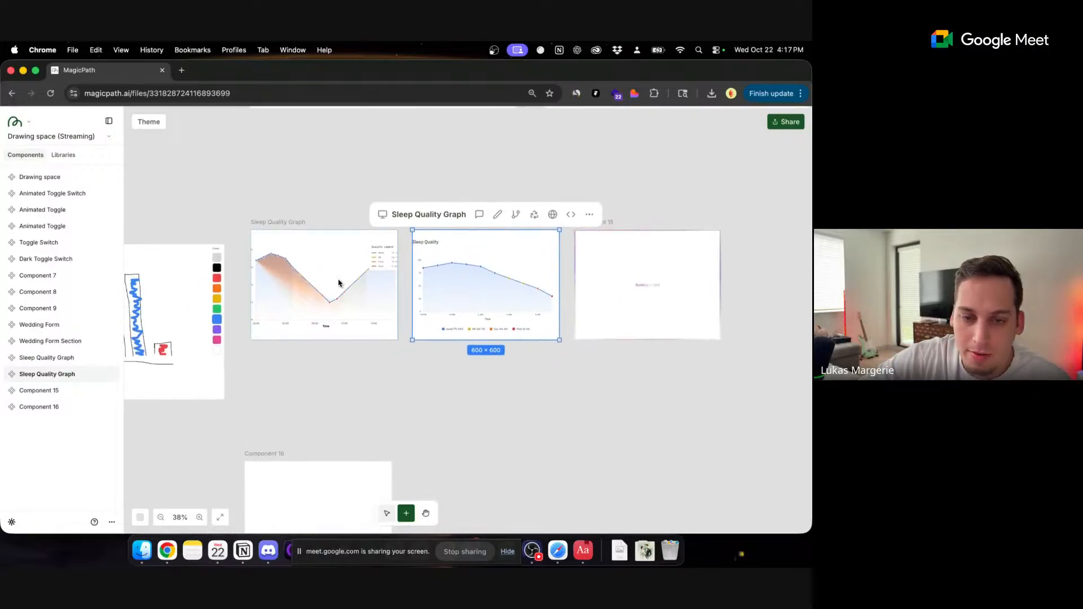
pyautogui.click(338, 277)
pyautogui.click(318, 215)
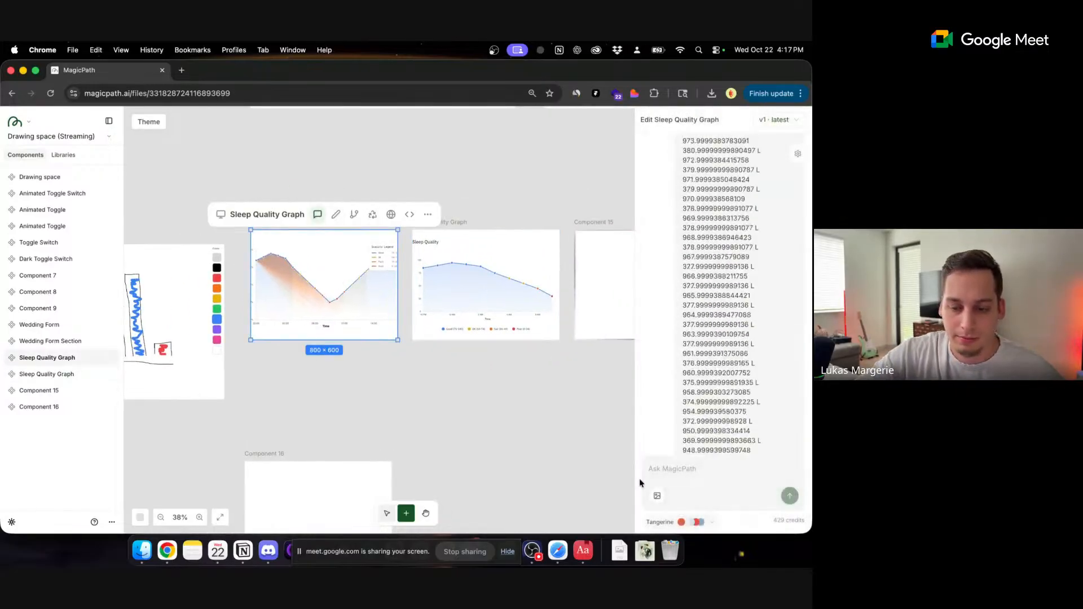
pyautogui.write('lets convert this into a bar graph')
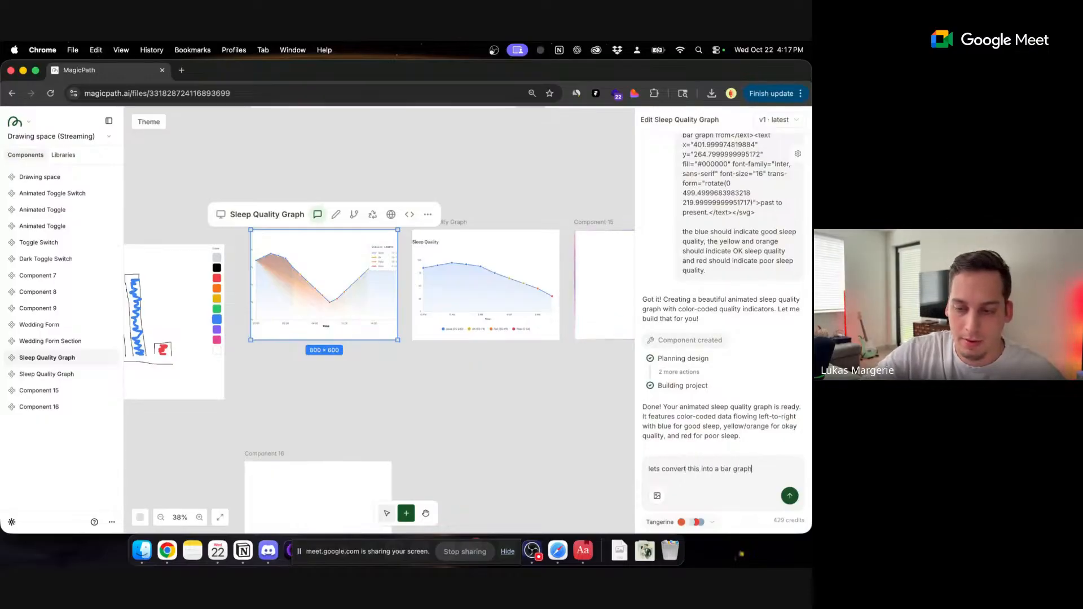
pyautogui.press('Return')
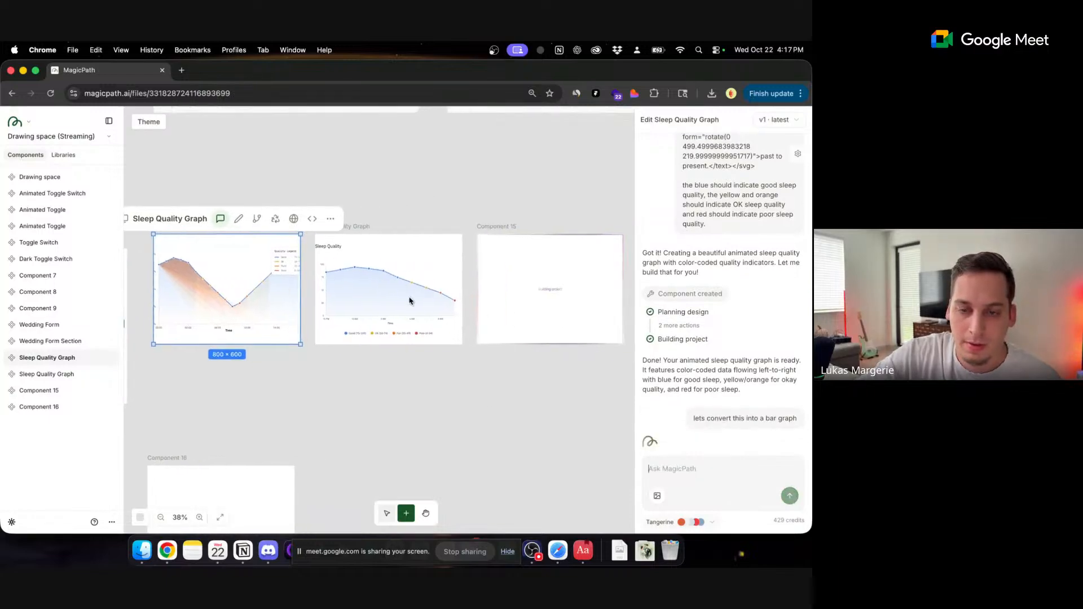
# - Ask for the middle sleep quality graph to be converted, submitting "lets convert this into a bar graph"
pyautogui.click(397, 292)
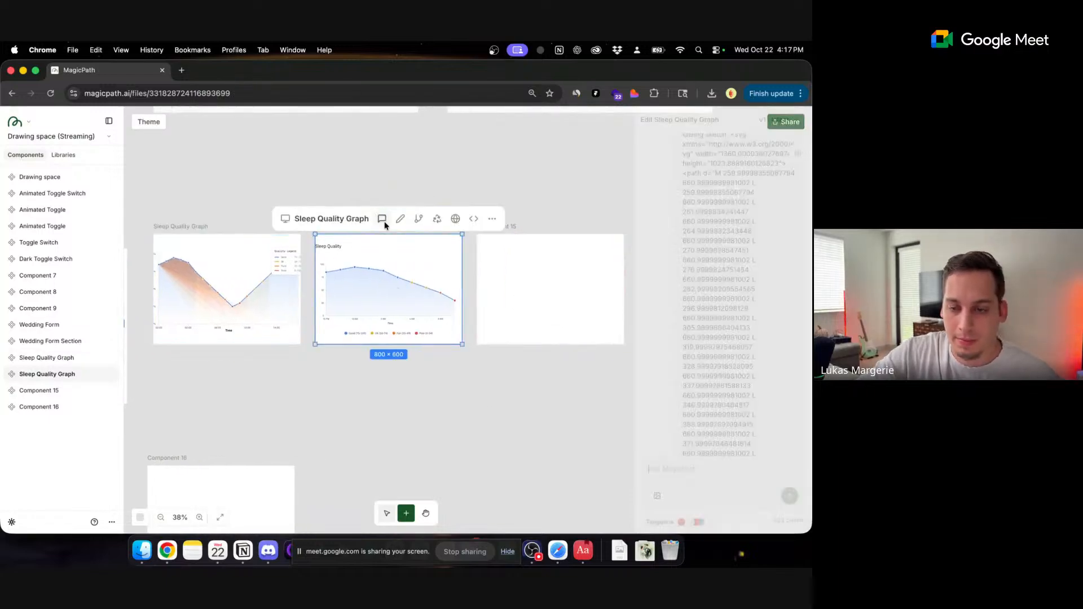
pyautogui.write('le')
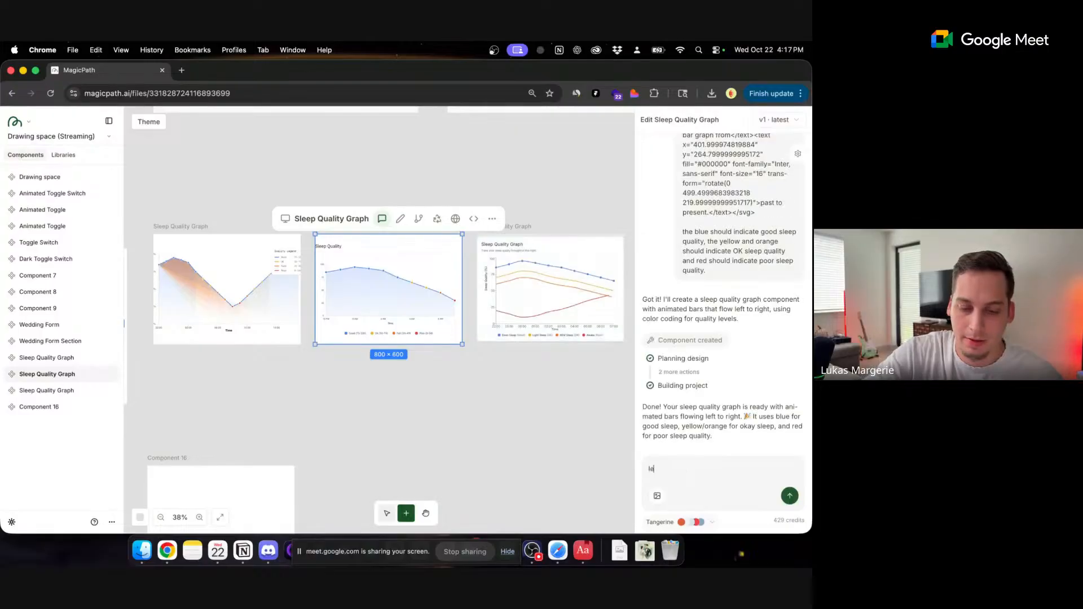
pyautogui.write('ts convert th')
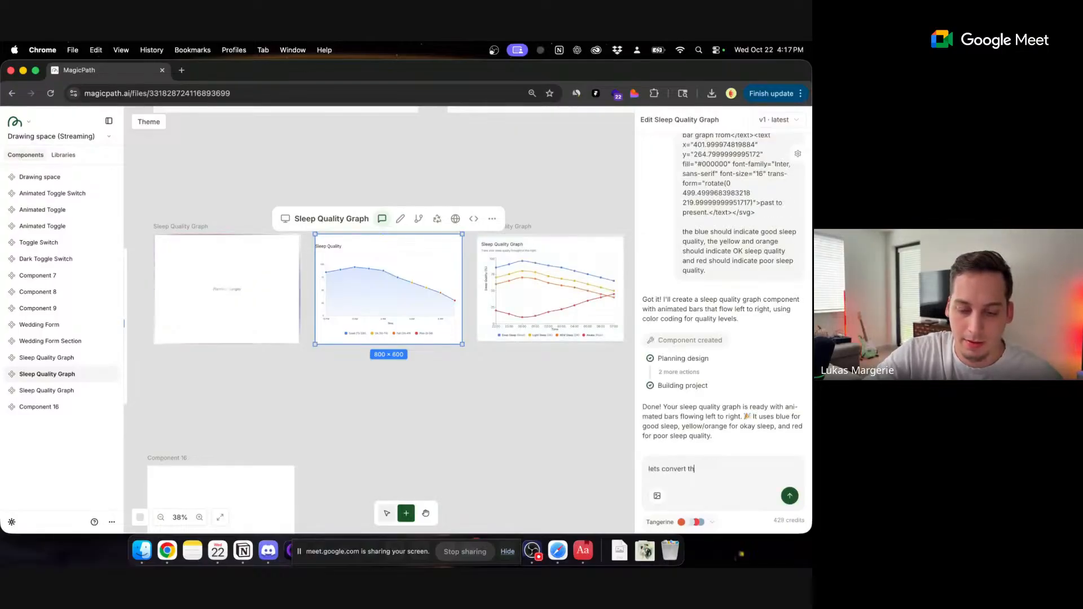
pyautogui.write('is into a bar gra')
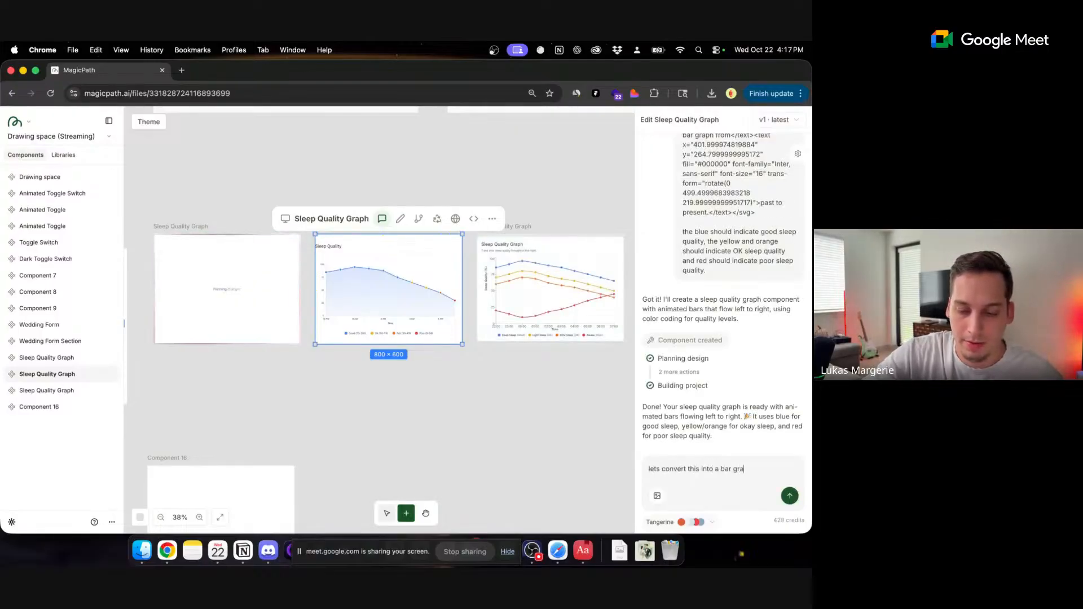
pyautogui.write('ph')
pyautogui.press('Return')
# - Submit "lets convert this into a bar graph" for the sleep quality graph farthest from the sketch
pyautogui.click(529, 286)
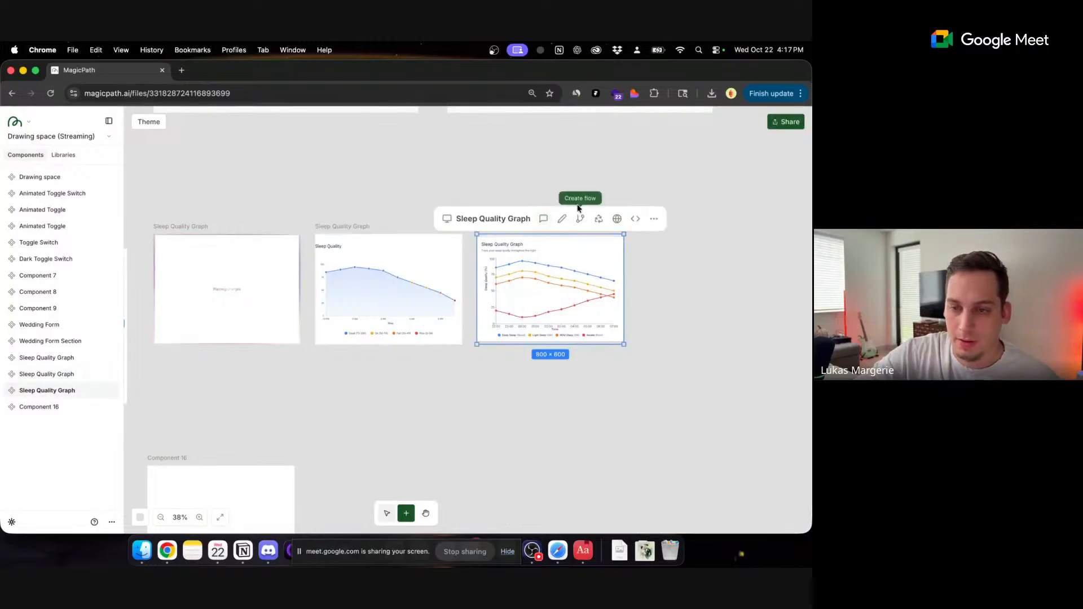
pyautogui.click(541, 220)
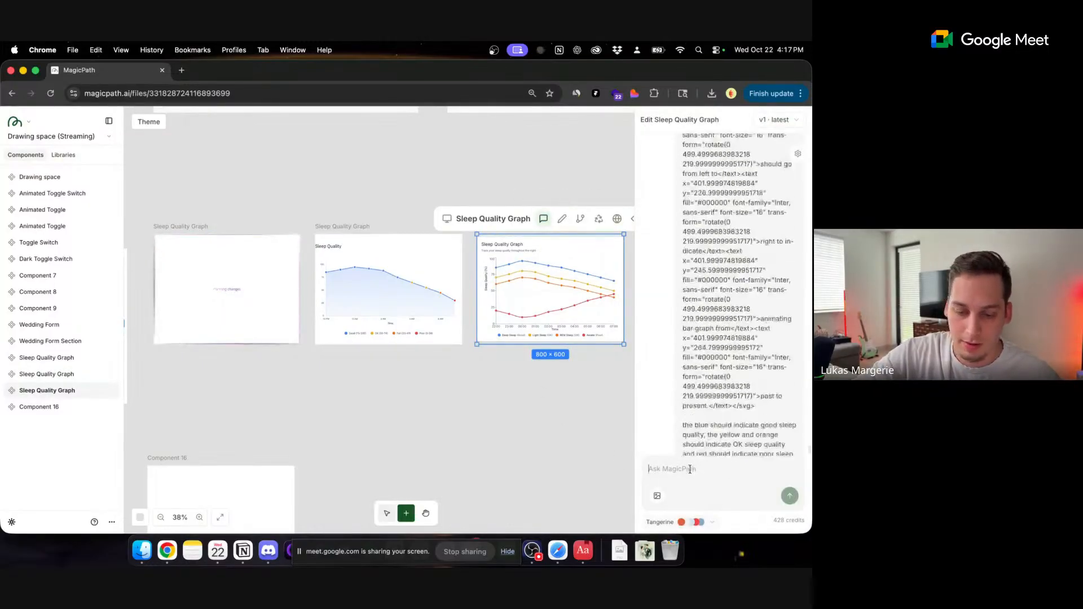
pyautogui.write('lets convert t')
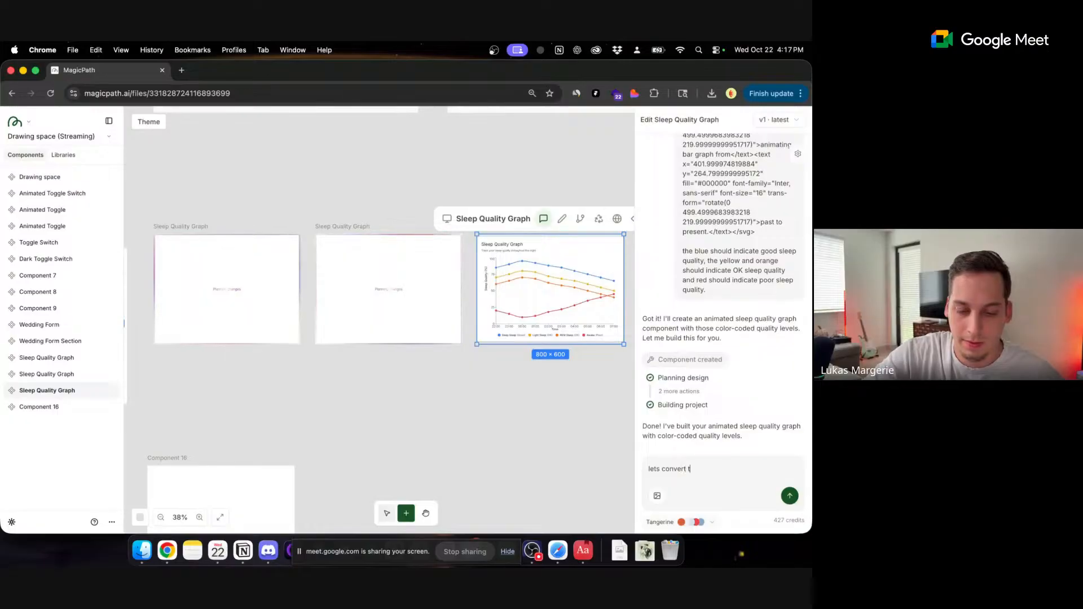
pyautogui.write('his into a bar gr')
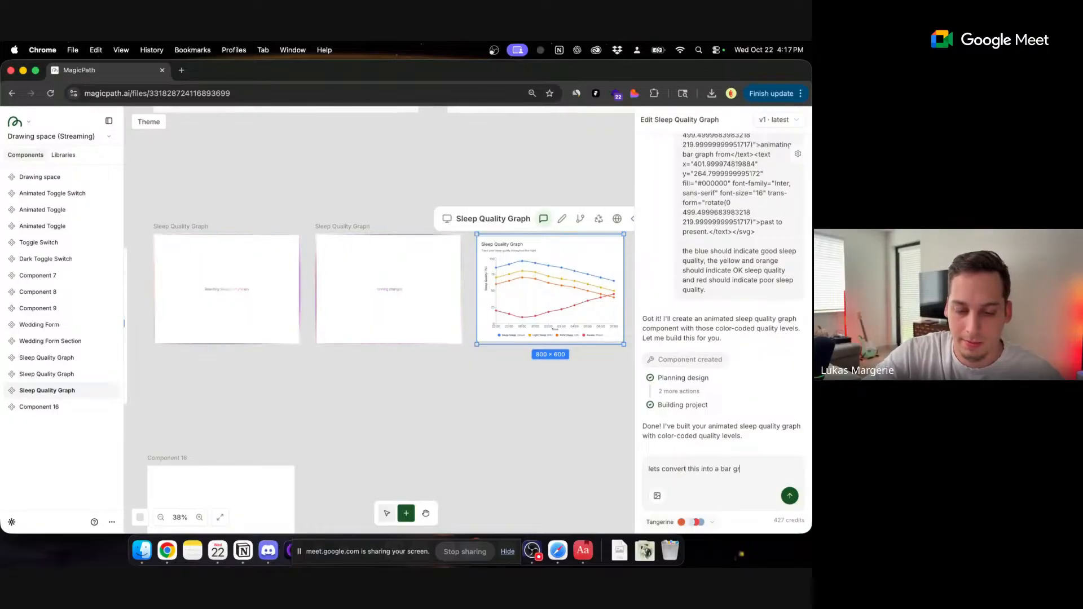
pyautogui.write('aph')
pyautogui.press('Return')
# - Delete all the coloured scribbles inside the bars of the sketch, leaving only the black outlines and text
pyautogui.scroll(-3, 418, 369)
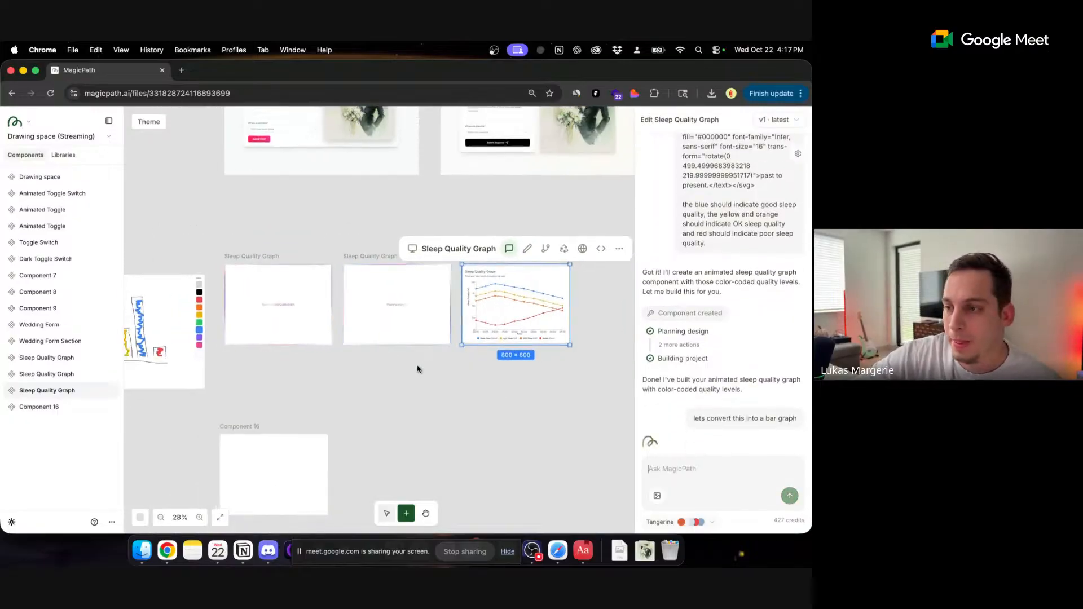
pyautogui.hscroll(-5, 418, 375)
pyautogui.click(380, 399)
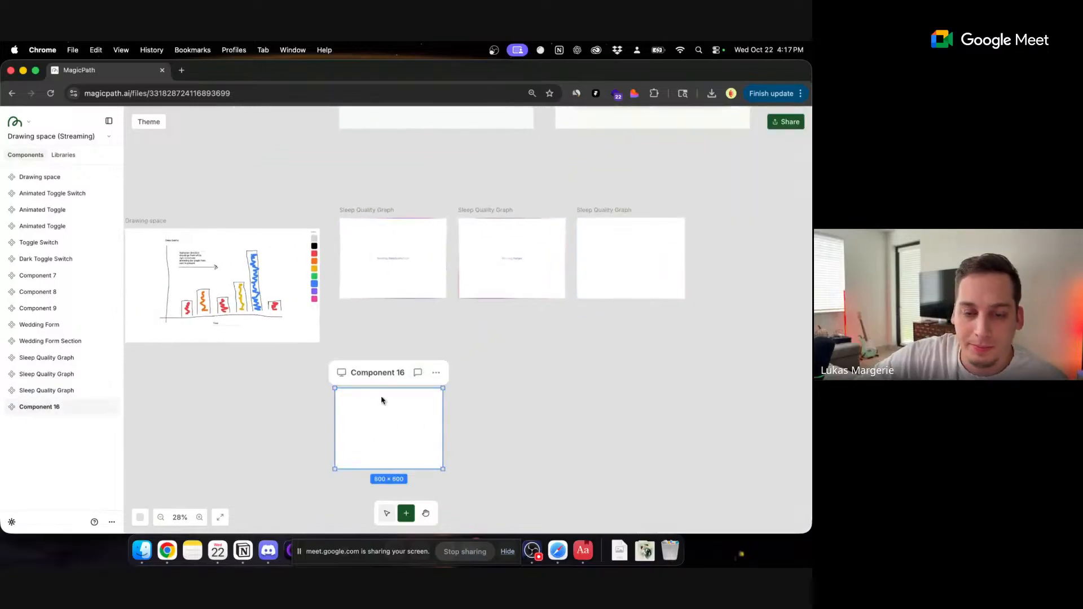
pyautogui.click(188, 310)
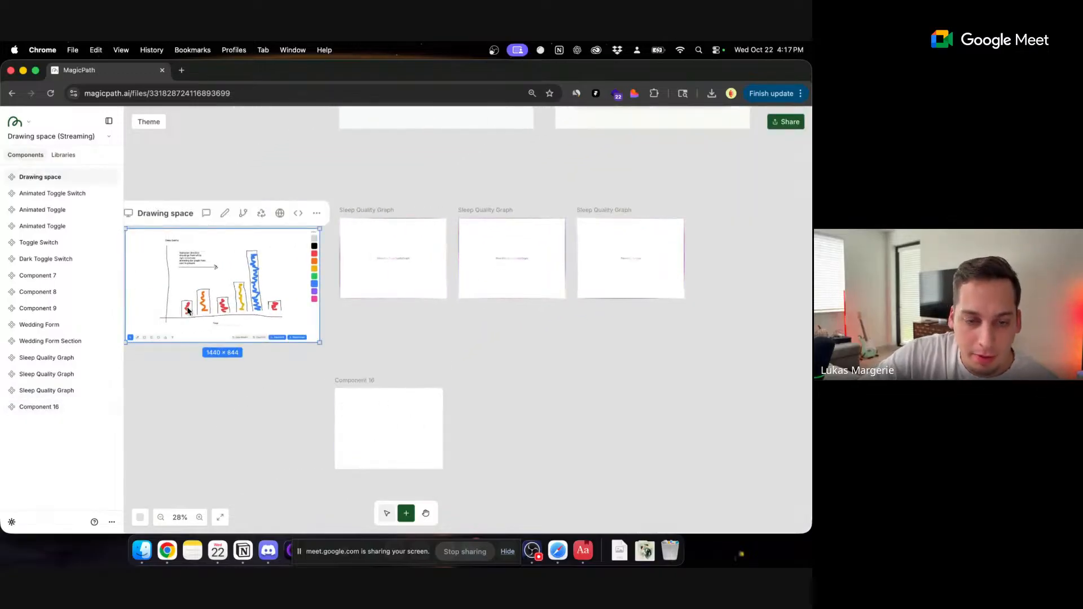
pyautogui.scroll(5, 188, 310)
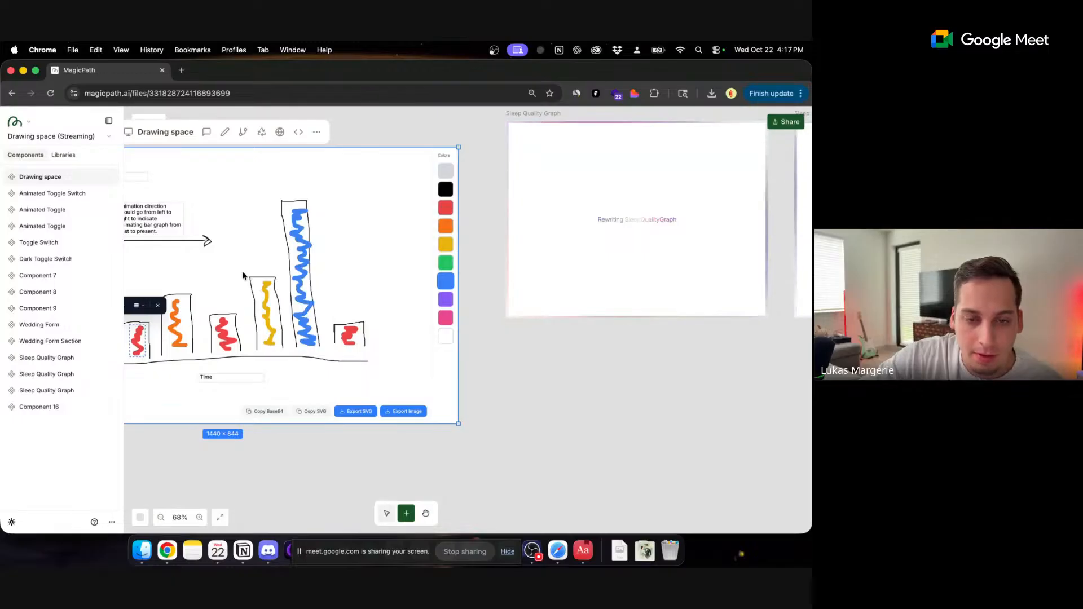
pyautogui.hscroll(-5, 510, 361)
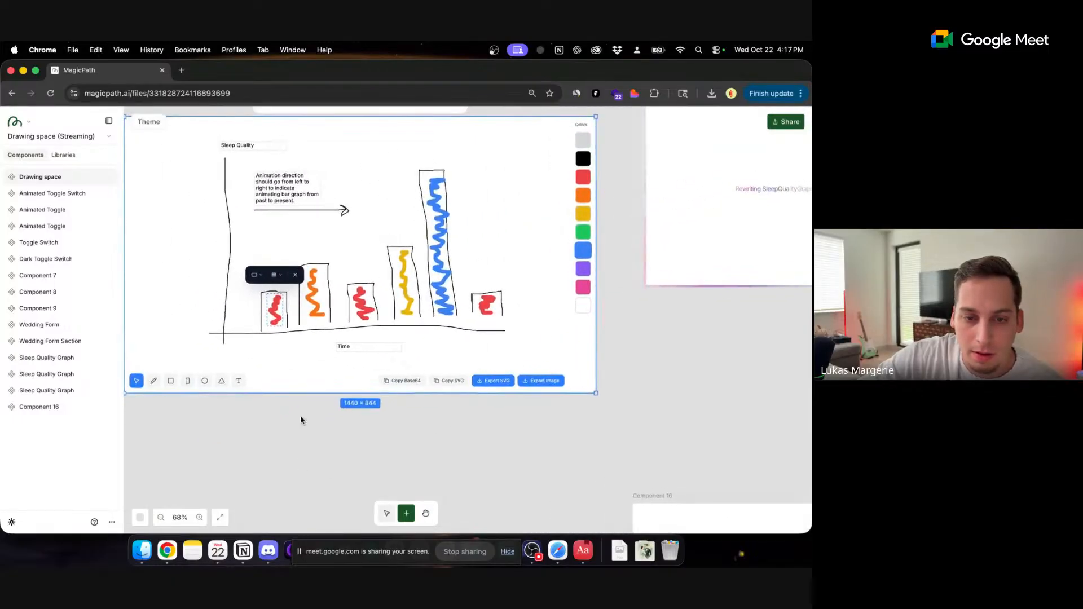
pyautogui.keyDown('shift'); pyautogui.click(311, 298); pyautogui.keyUp('shift')
pyautogui.keyDown('shift'); pyautogui.click(355, 305); pyautogui.keyUp('shift')
pyautogui.keyDown('shift'); pyautogui.click(404, 282); pyautogui.keyUp('shift')
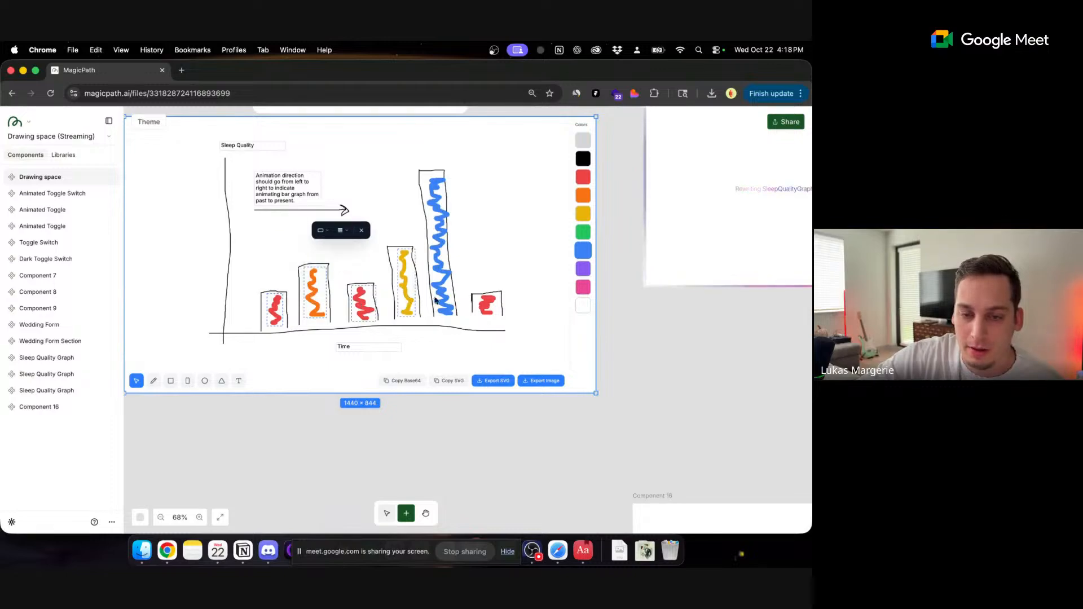
pyautogui.keyDown('shift'); pyautogui.click(445, 285); pyautogui.keyUp('shift')
pyautogui.keyDown('shift'); pyautogui.click(441, 220); pyautogui.keyUp('shift')
pyautogui.keyDown('shift'); pyautogui.click(485, 309); pyautogui.keyUp('shift')
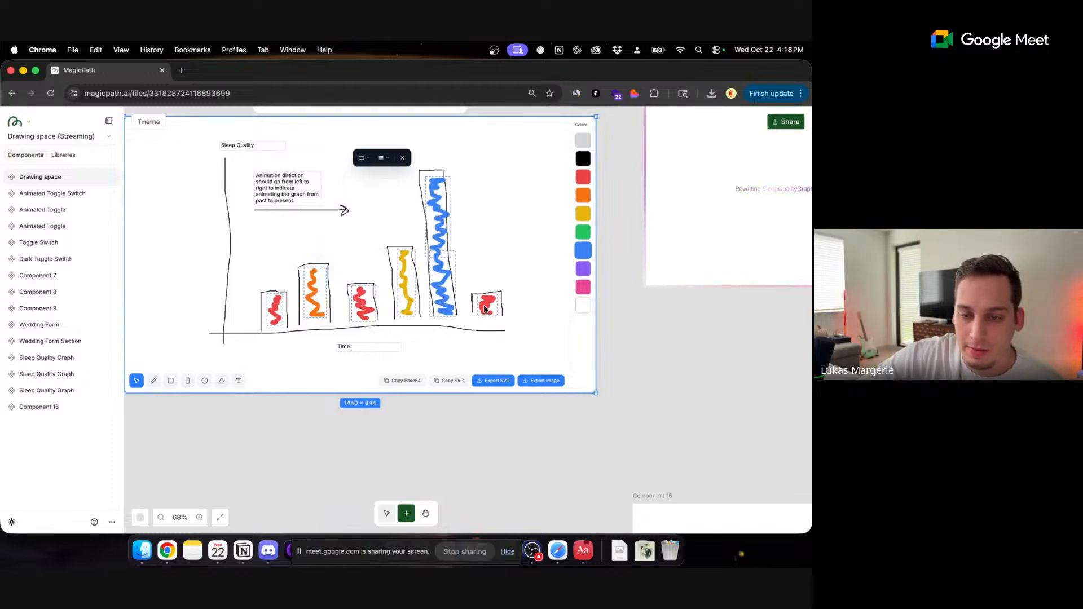
pyautogui.press('Delete')
pyautogui.scroll(-3, 455, 319)
pyautogui.click(490, 331)
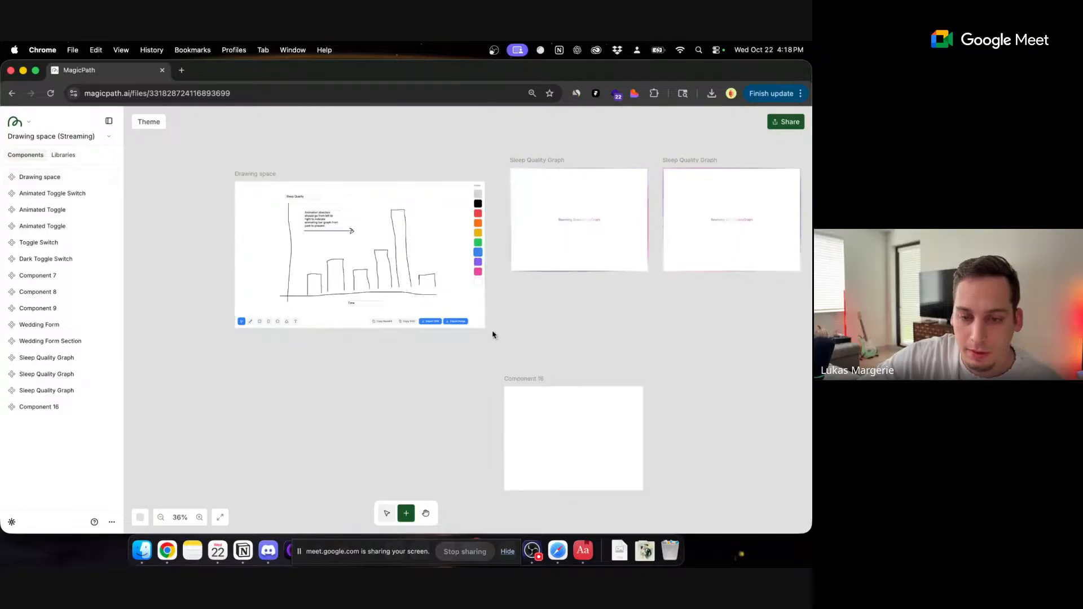
# - Copy the colour-free bar graph sketch in the drawing space as SVG
pyautogui.scroll(2, 371, 258)
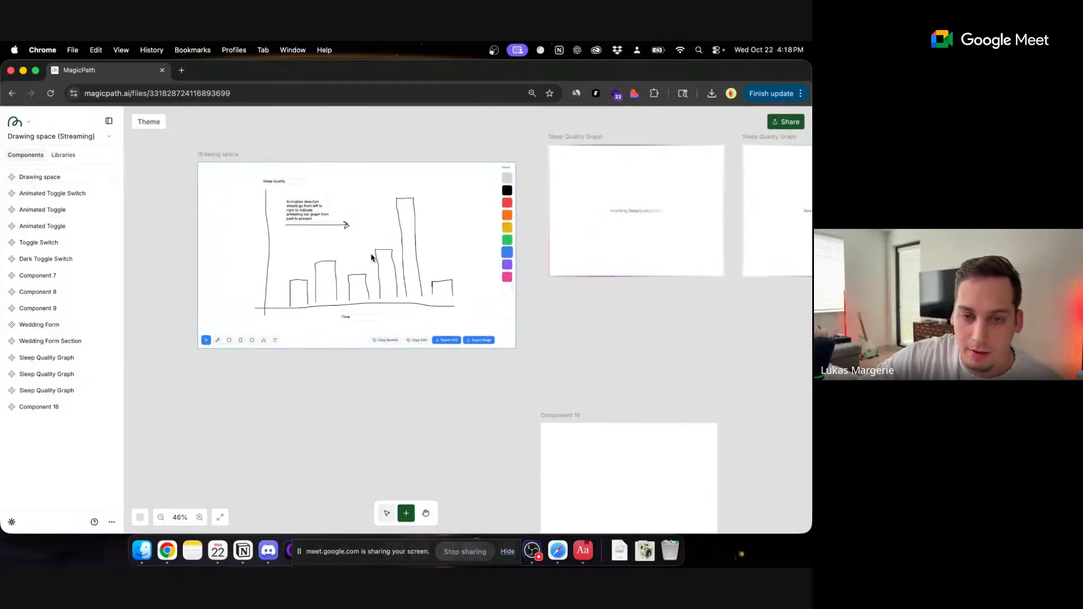
pyautogui.click(422, 342)
pyautogui.click(416, 341)
# - Start a prompt for the empty Component 16 with "lets create" and set its theme to No theme
pyautogui.click(555, 425)
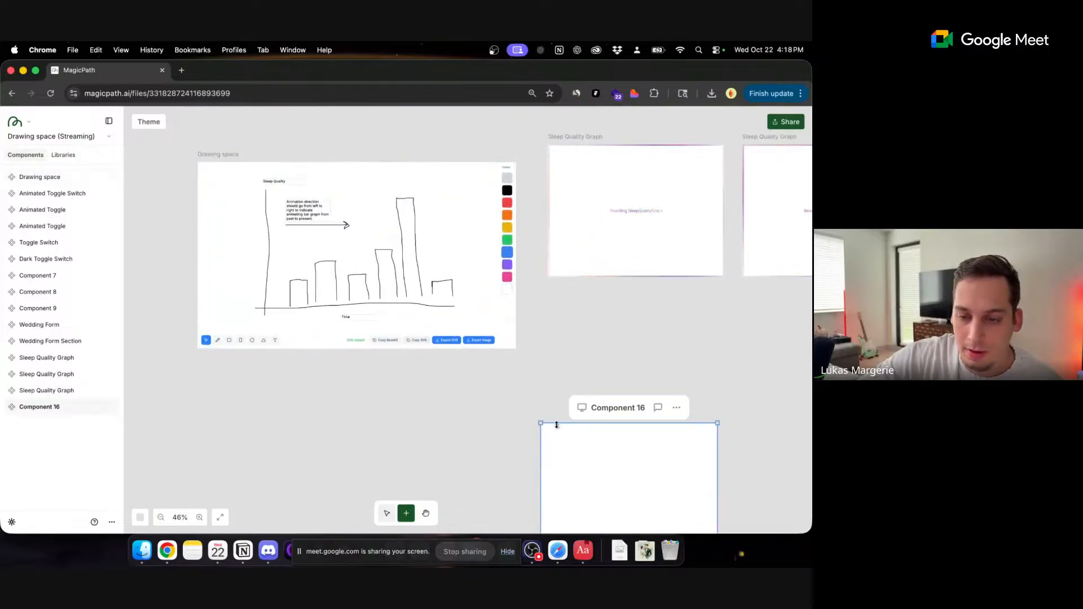
pyautogui.scroll(-3, 658, 412)
pyautogui.hscroll(3, 658, 411)
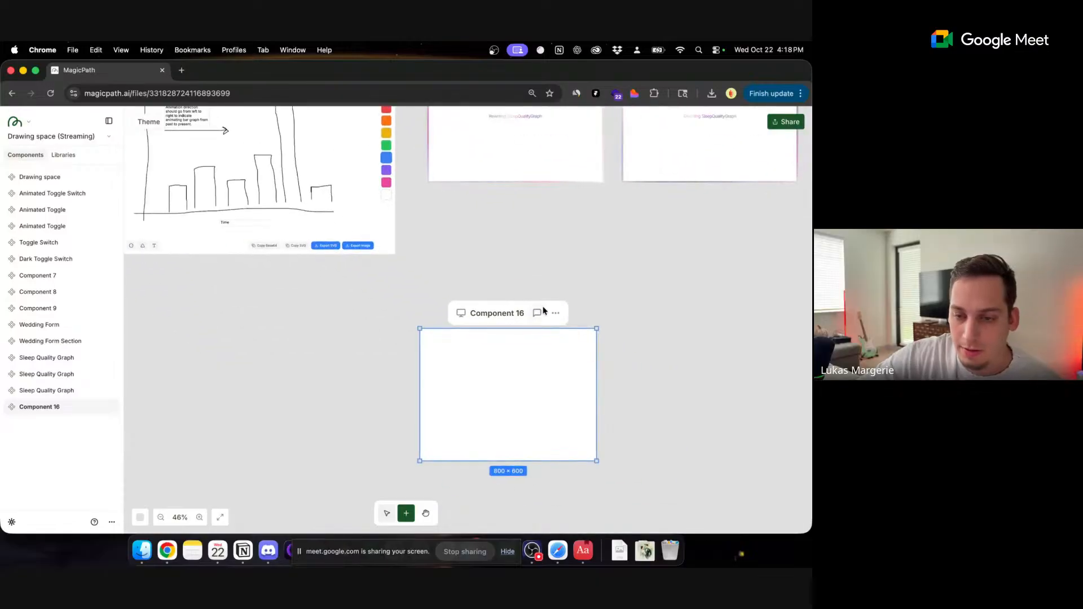
pyautogui.click(538, 313)
pyautogui.write('lets cre')
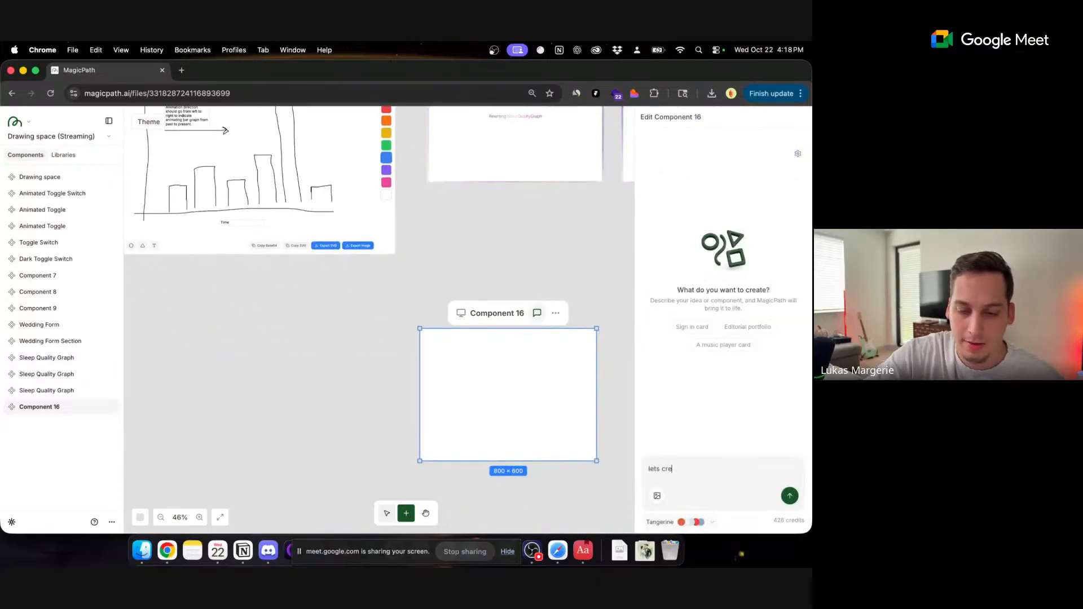
pyautogui.write('ate')
pyautogui.click(697, 522)
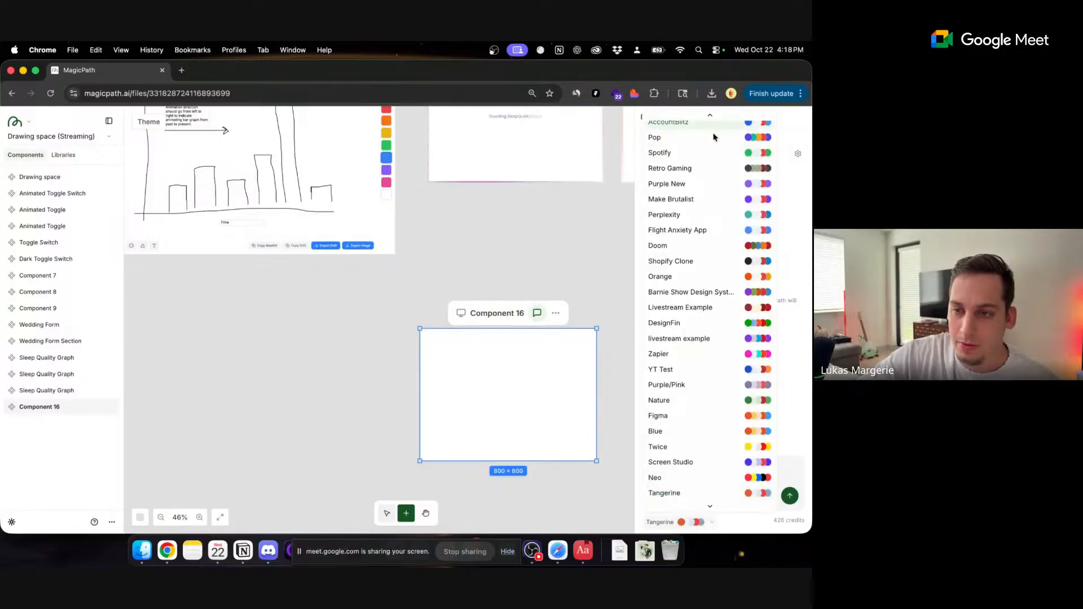
pyautogui.scroll(10, 671, 129)
pyautogui.click(672, 121)
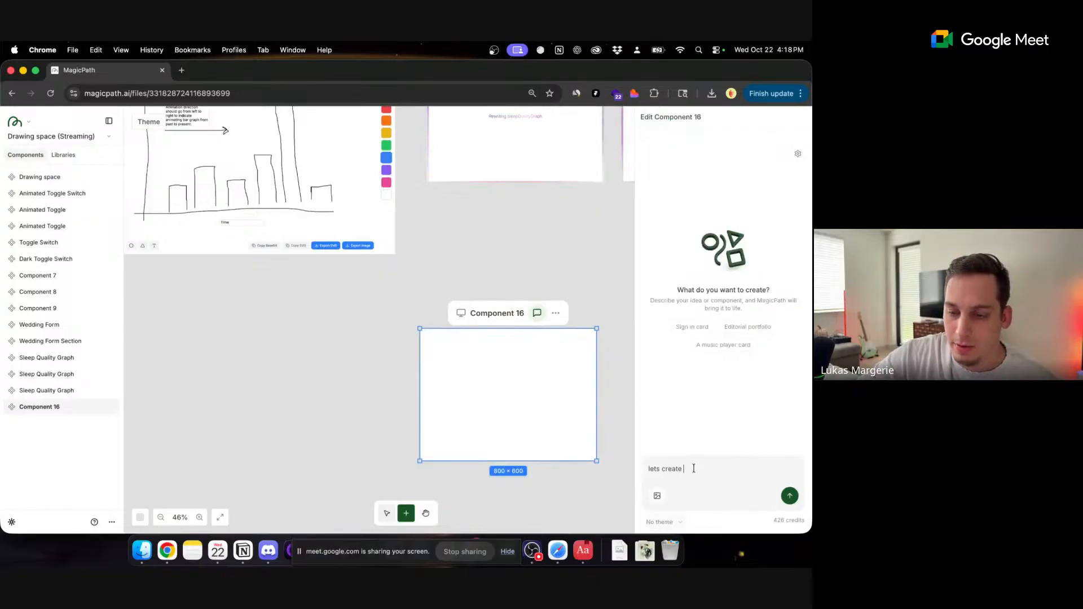
# - Complete the prompt with "a sleep quality bar graph component based on the following sketch:" plus the copied SVG code, and submit it
pyautogui.write('a sleep ')
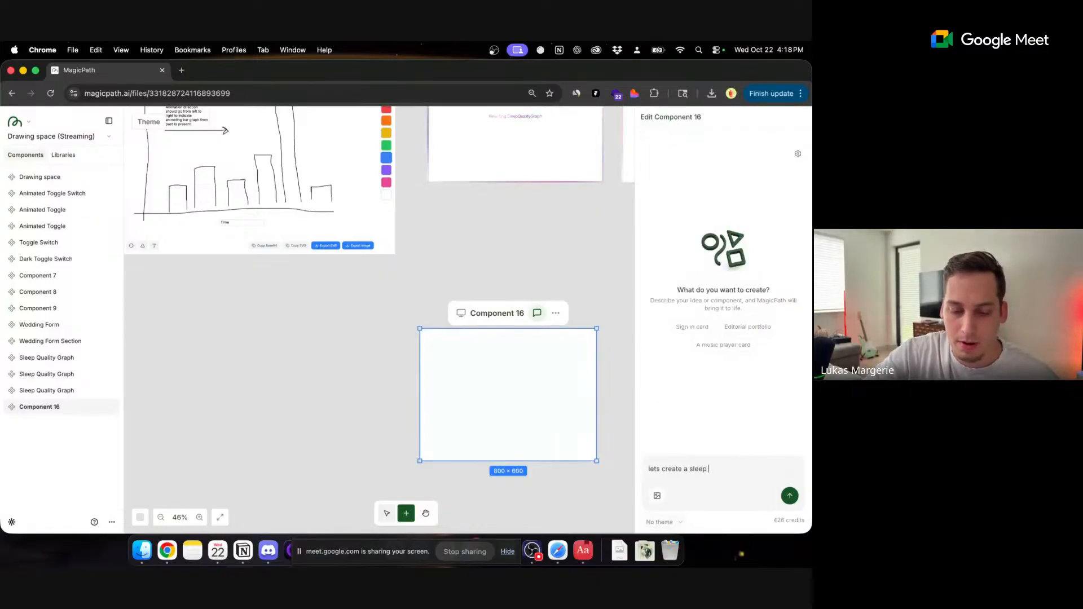
pyautogui.write('quality bar gra')
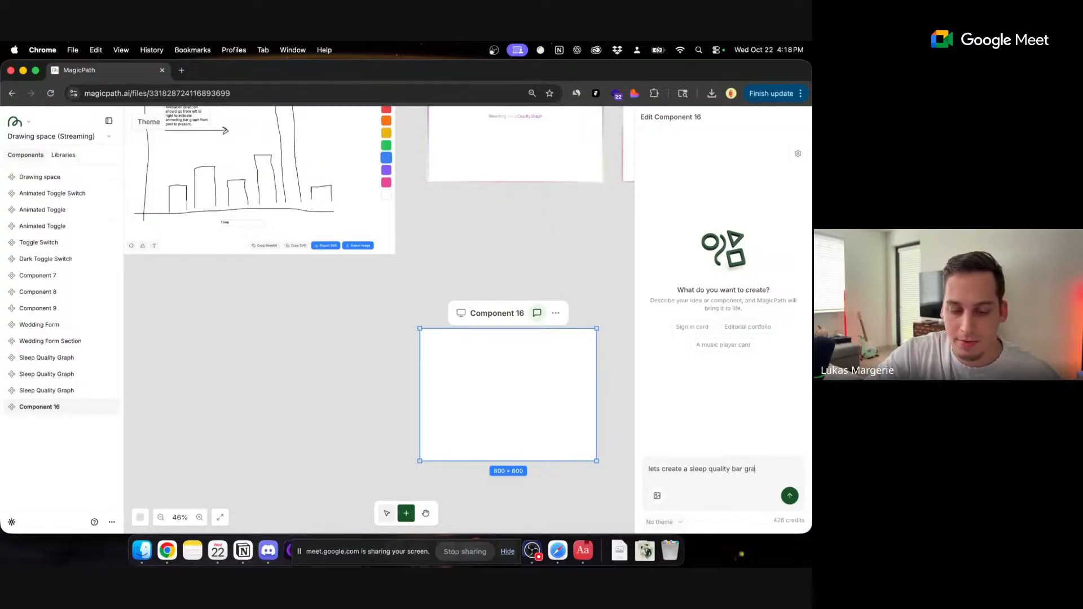
pyautogui.write('nt ')
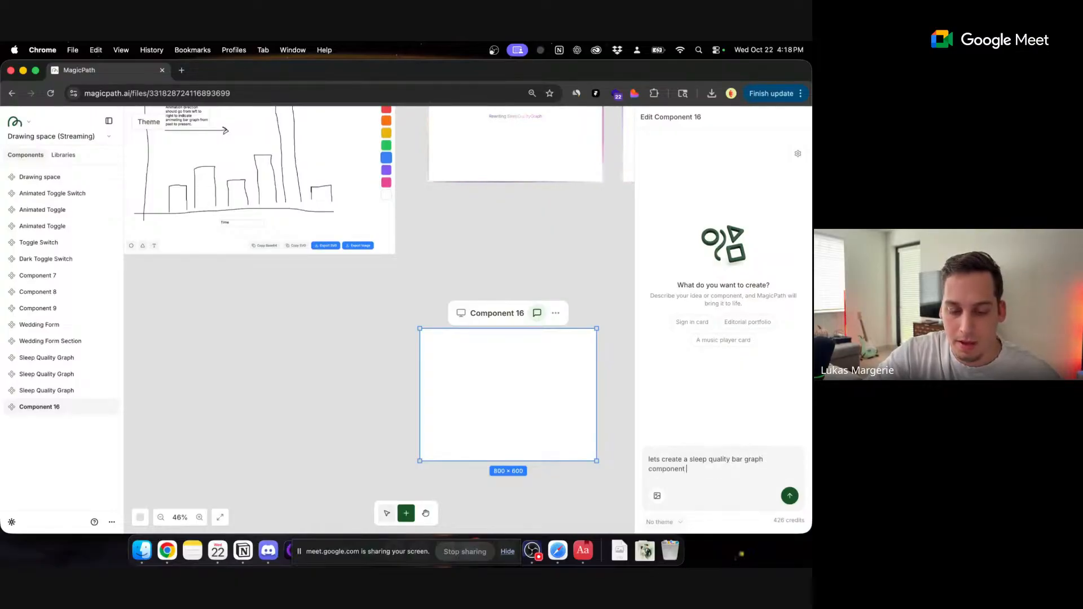
pyautogui.write('based on the following sketch')
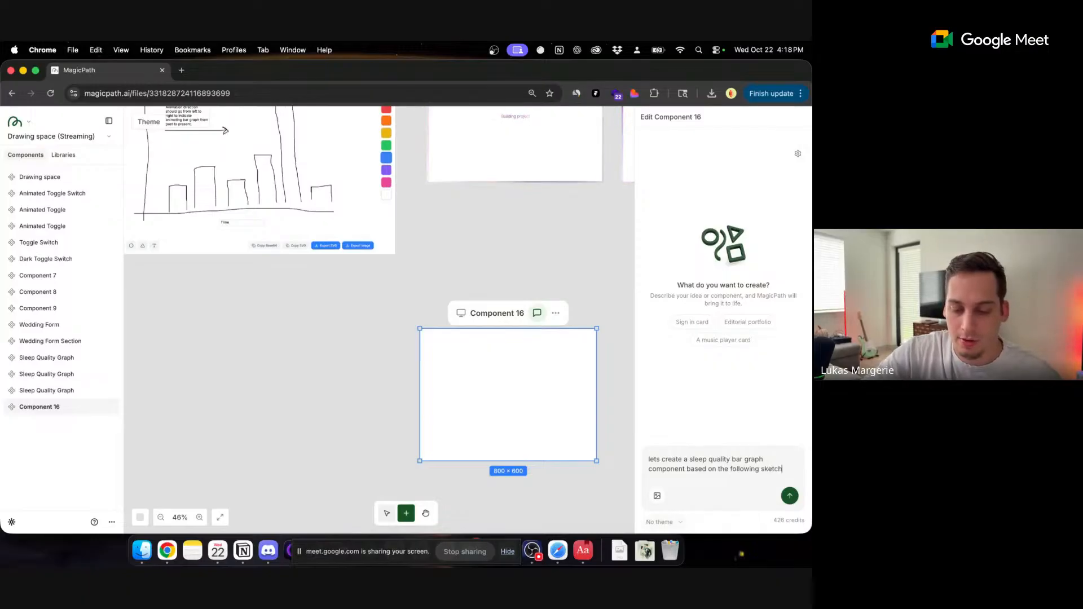
pyautogui.write(' <svg')
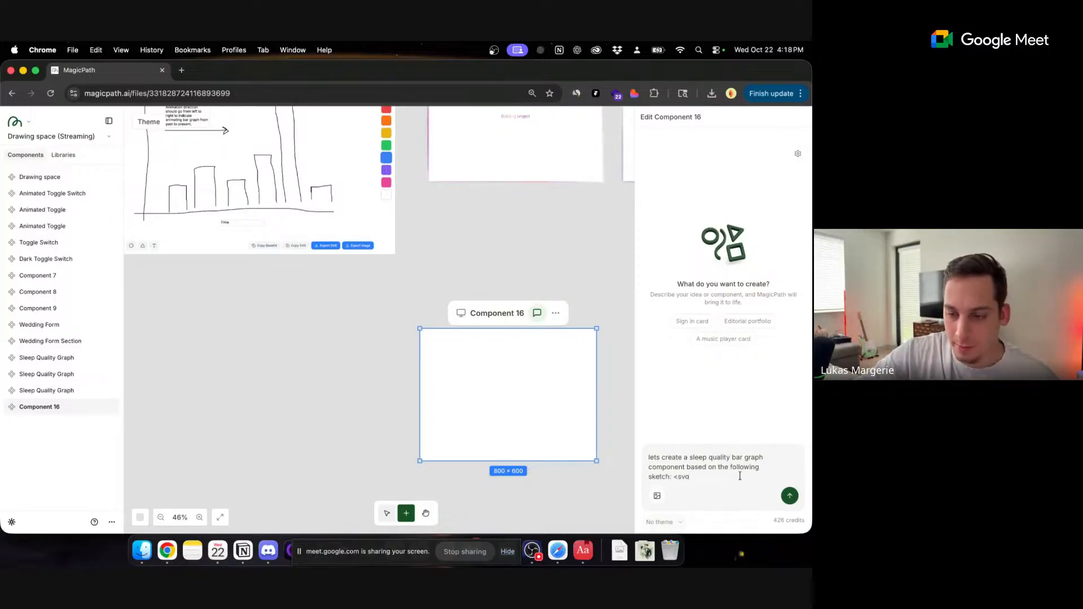
pyautogui.press('super+v')
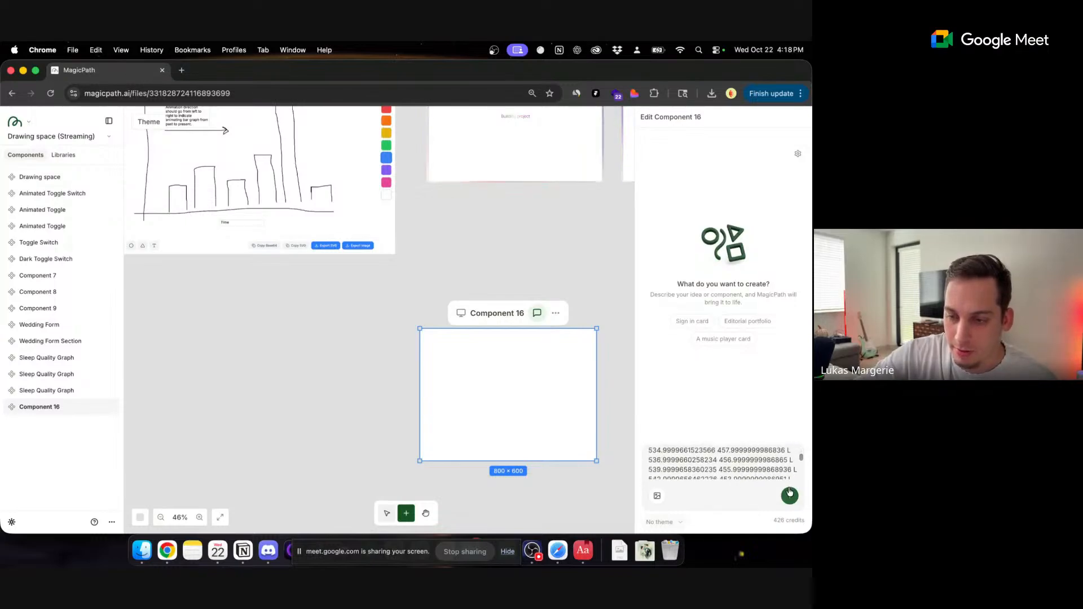
pyautogui.click(790, 495)
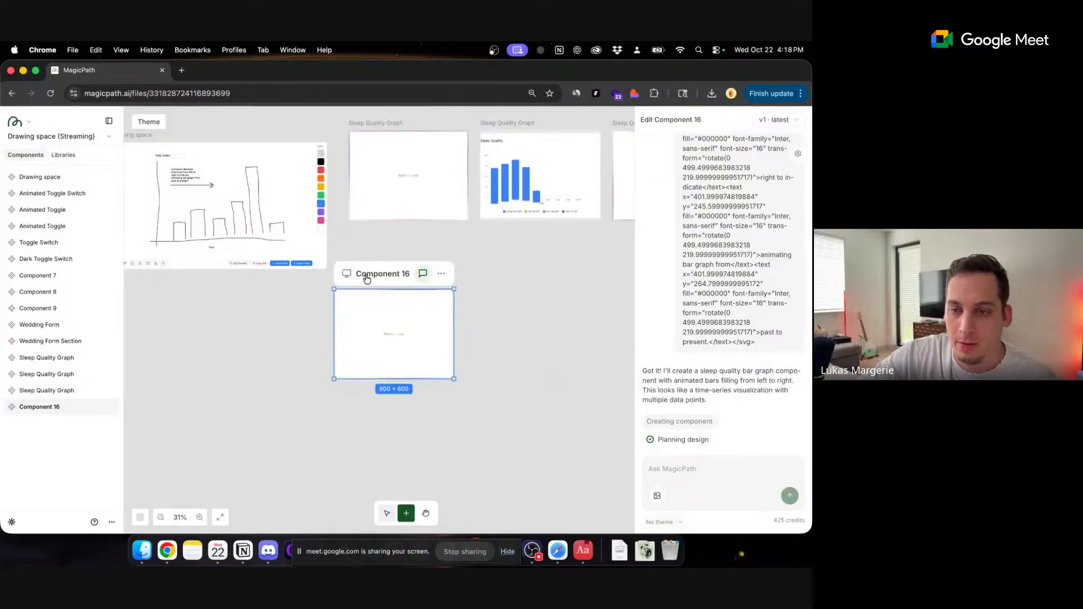
# - Delete the two sleep quality graphs nearest the drawing space, keeping only the grouped bar version
pyautogui.hscroll(2, 510, 254)
pyautogui.scroll(1, 511, 254)
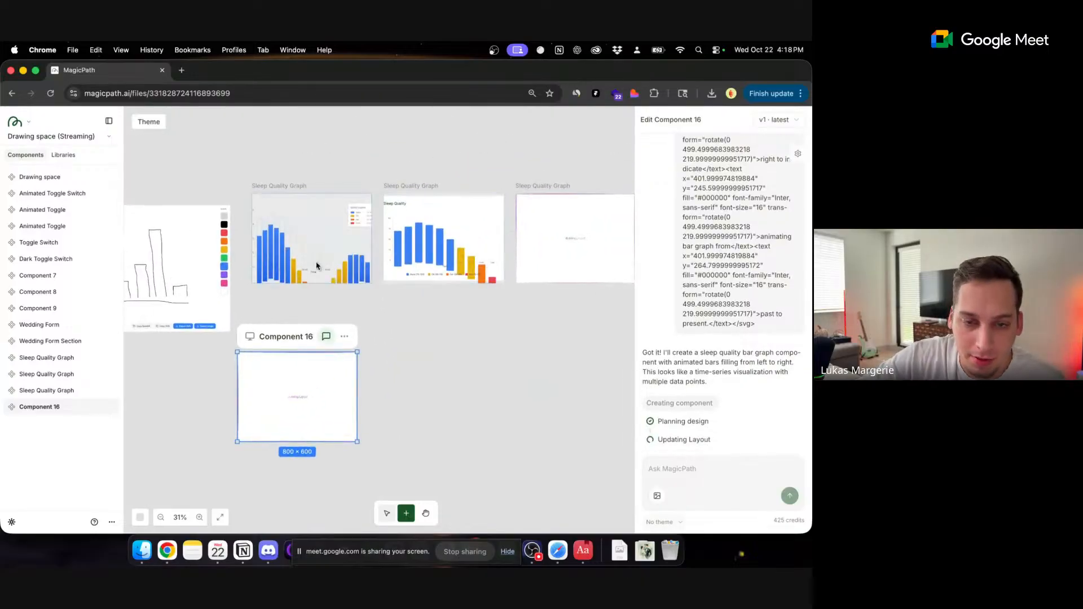
pyautogui.click(330, 258)
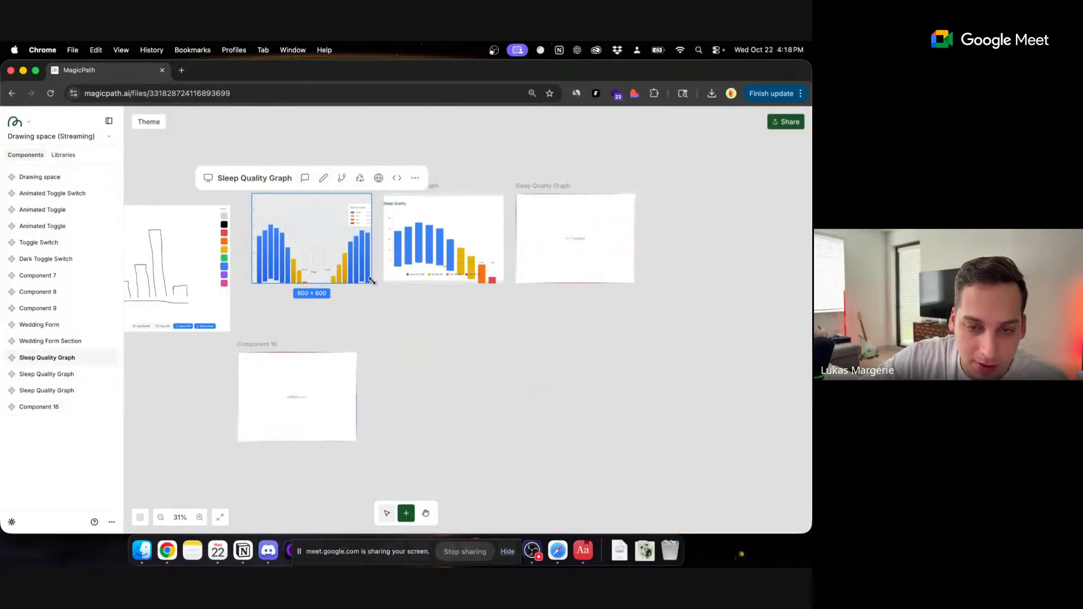
pyautogui.moveTo(371, 281)
pyautogui.mouseDown()
pyautogui.moveTo(443, 331)
pyautogui.moveTo(368, 276)
pyautogui.mouseUp()
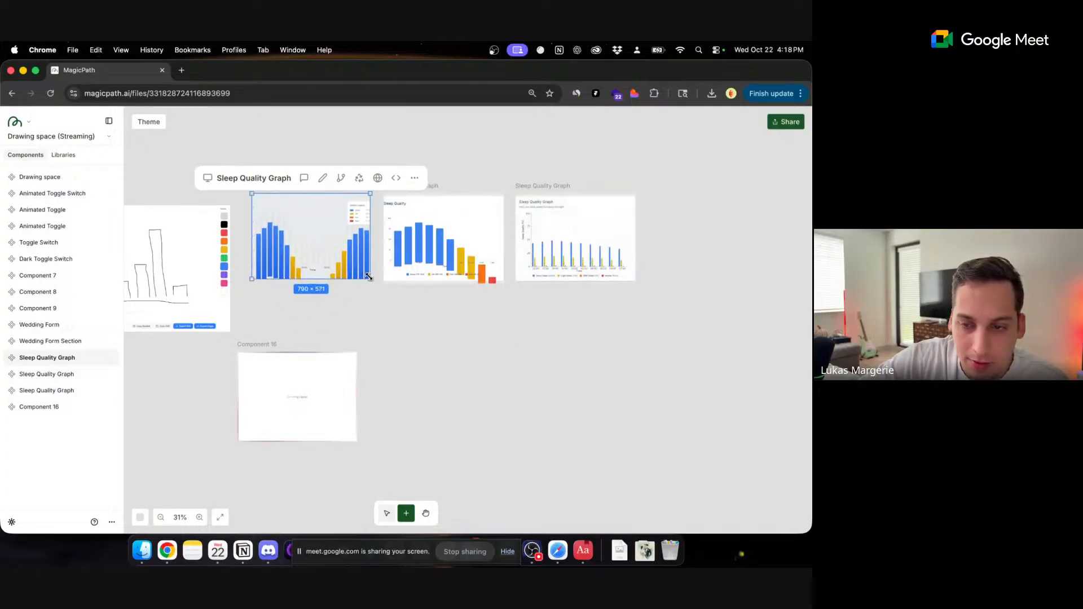
pyautogui.rightClick(279, 184)
pyautogui.click(290, 219)
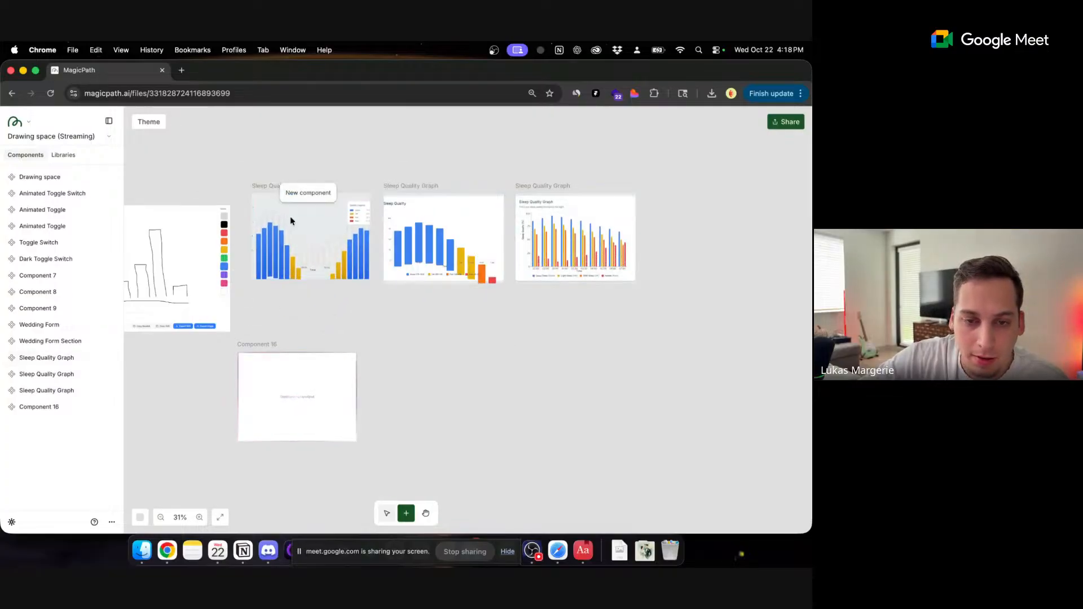
pyautogui.click(300, 203)
pyautogui.press('BackSpace')
pyautogui.click(503, 347)
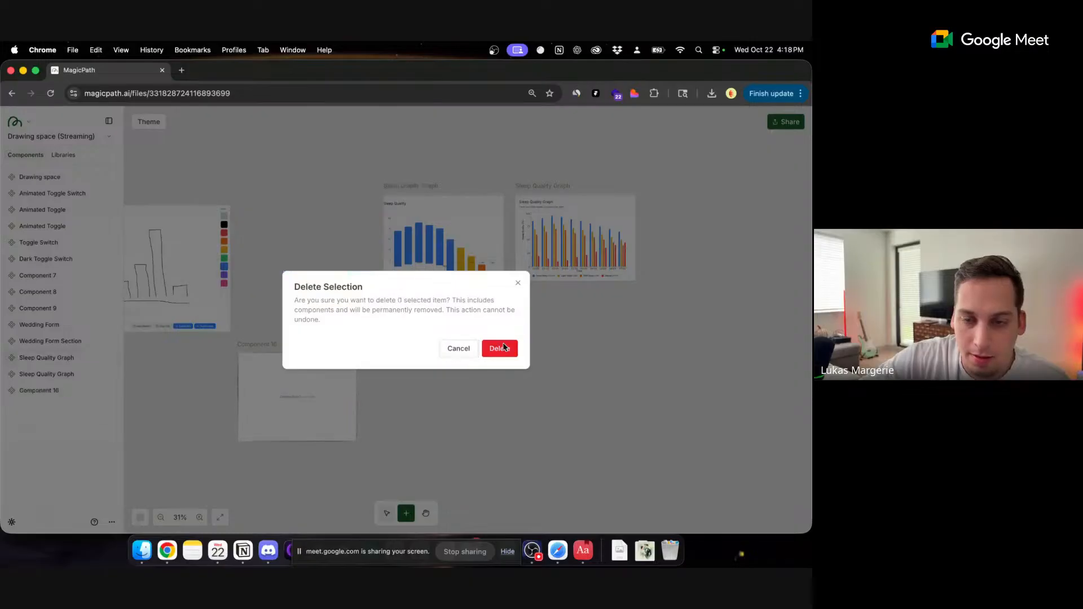
pyautogui.click(420, 260)
pyautogui.press('BackSpace')
pyautogui.click(500, 357)
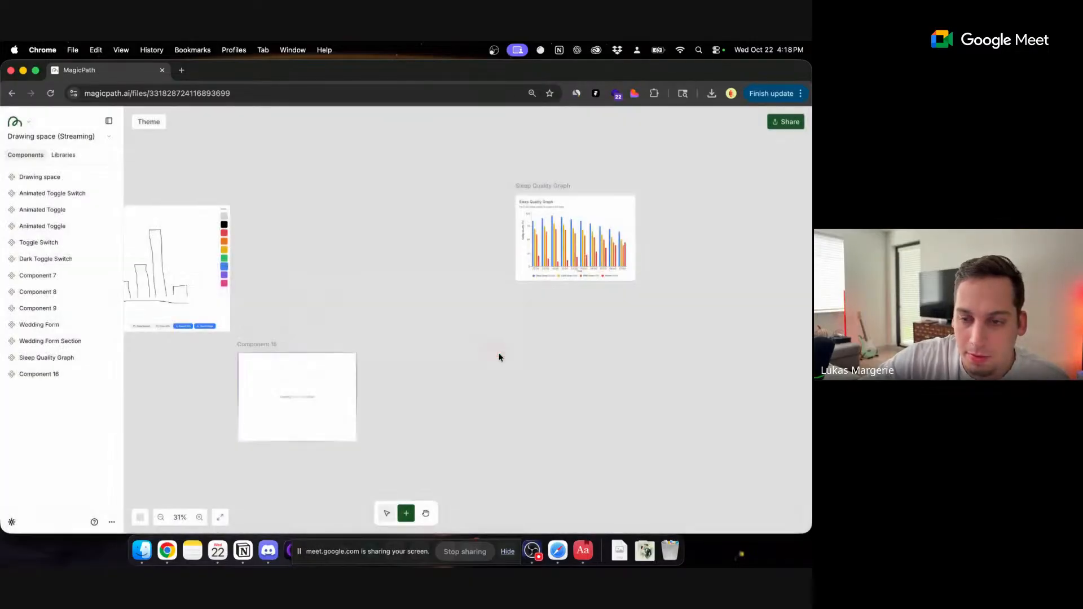
# - Move the remaining sleep quality graph beside the drawing space and enlarge its frame to about 1214 × 697
pyautogui.moveTo(597, 266); pyautogui.dragTo(434, 305)
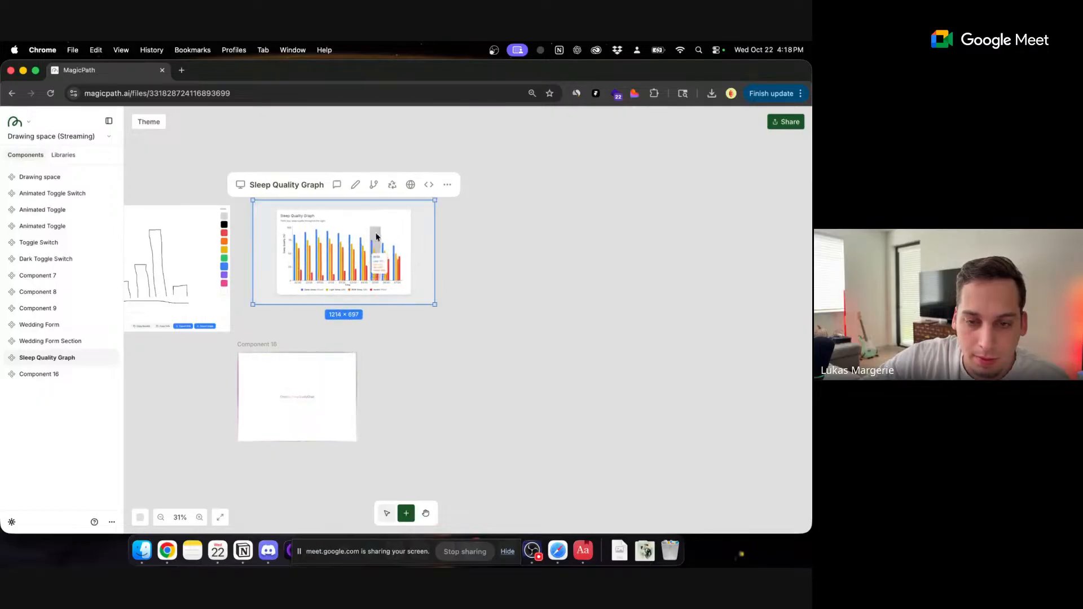
pyautogui.scroll(5, 460, 271)
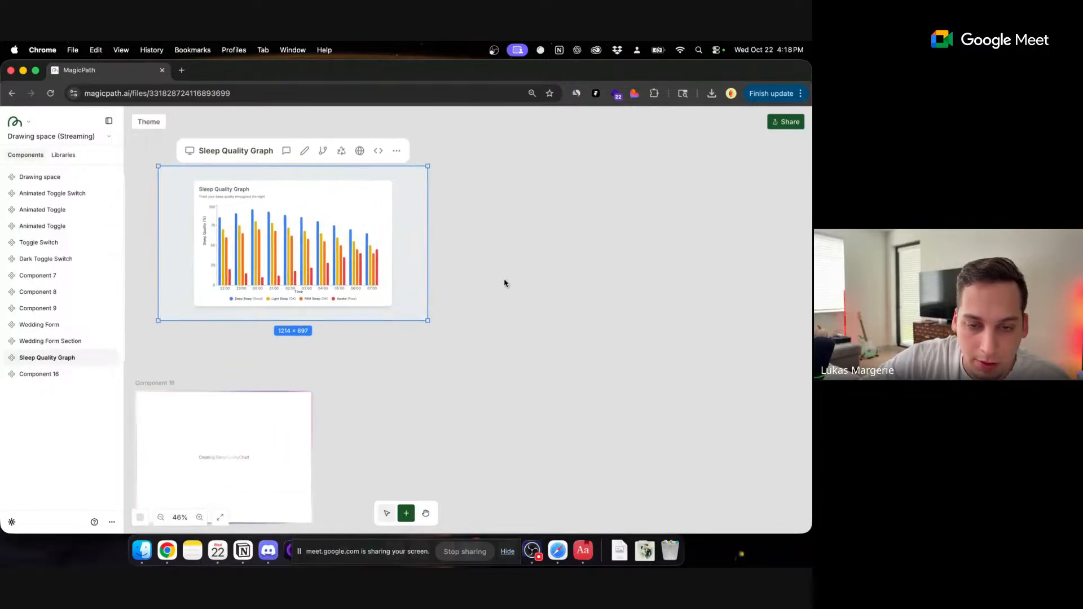
pyautogui.hscroll(-5, 505, 283)
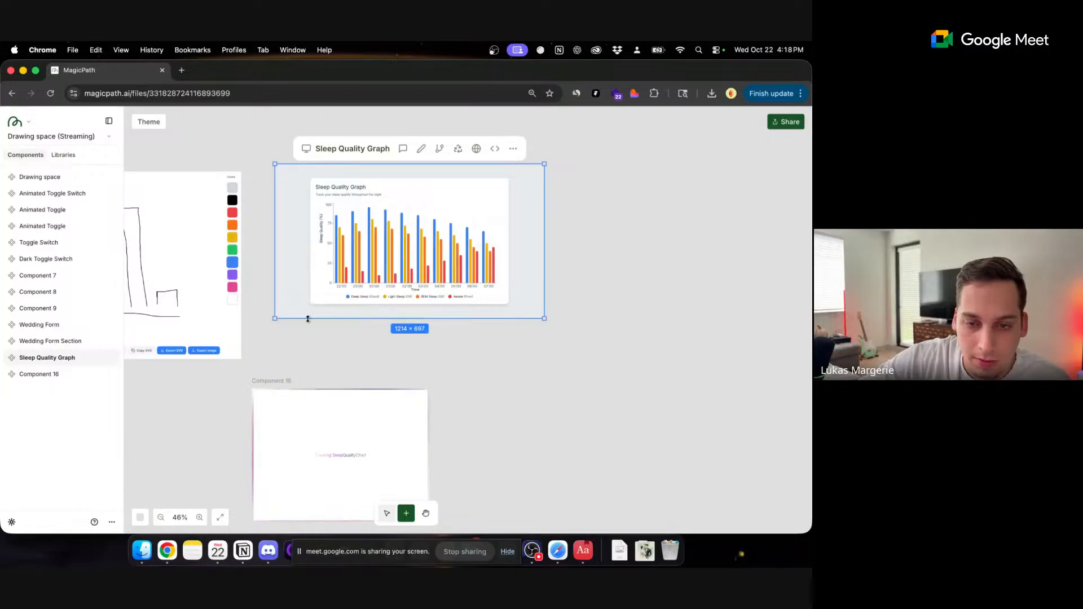
pyautogui.hscroll(-3, 310, 339)
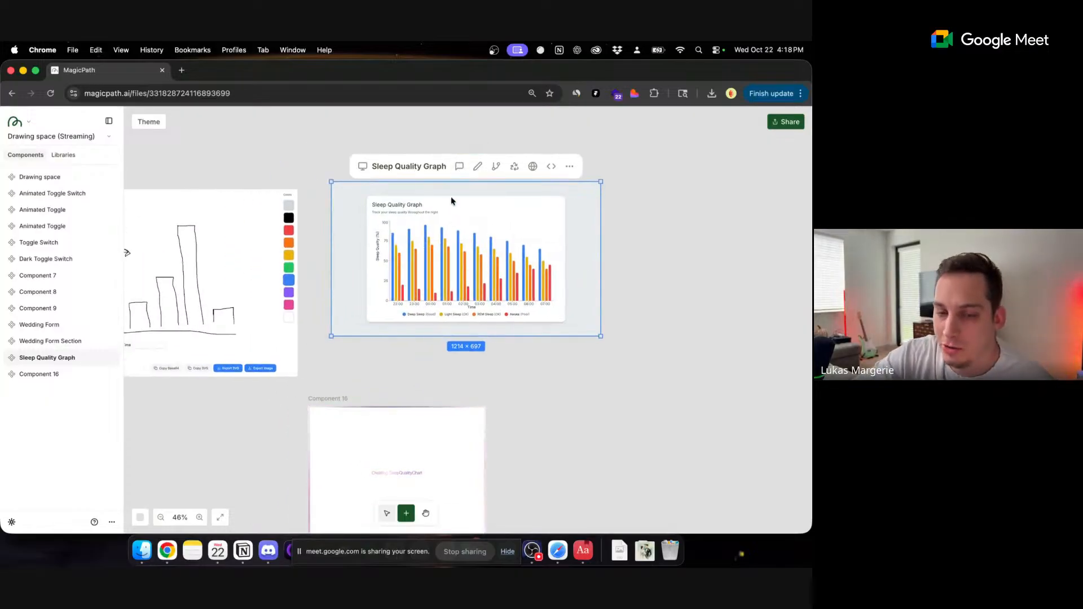
pyautogui.scroll(-2, 371, 372)
pyautogui.hscroll(-1, 371, 372)
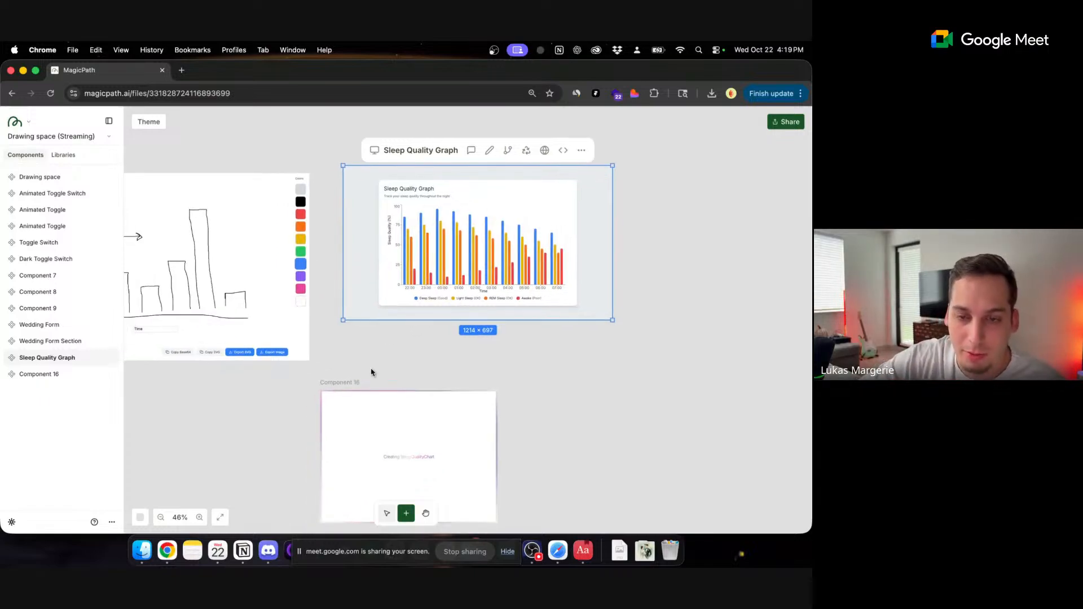
# - Align Component 16 directly beneath the sleep quality graph and enlarge it to about 1214 × 779, matching the graph's width
pyautogui.scroll(-3, 371, 372)
pyautogui.hscroll(-1, 372, 373)
pyautogui.scroll(-2, 500, 333)
pyautogui.hscroll(-1, 500, 333)
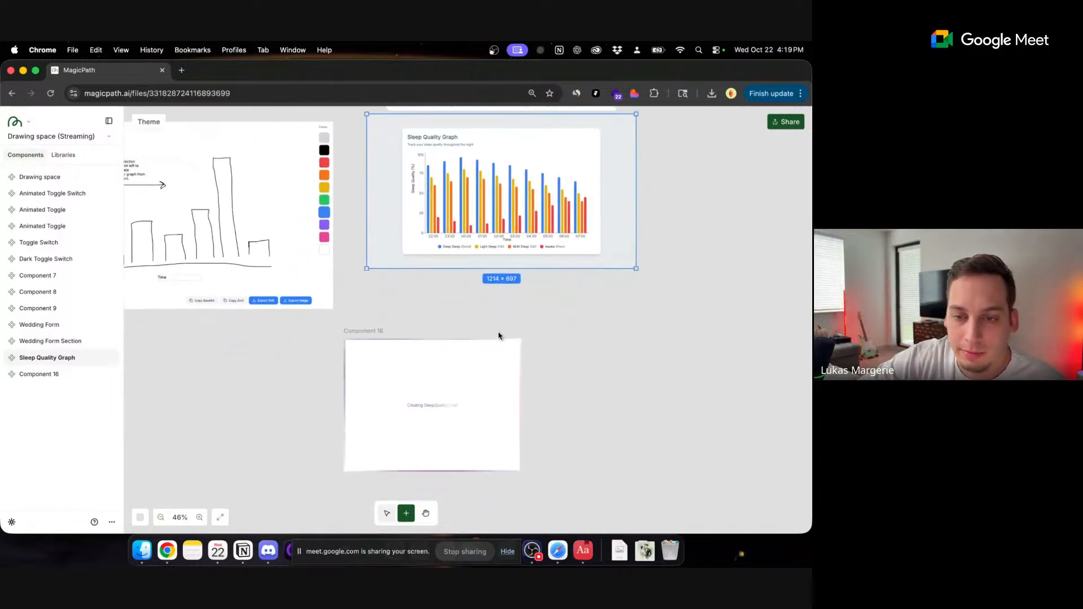
pyautogui.scroll(2, 499, 335)
pyautogui.hscroll(-2, 499, 336)
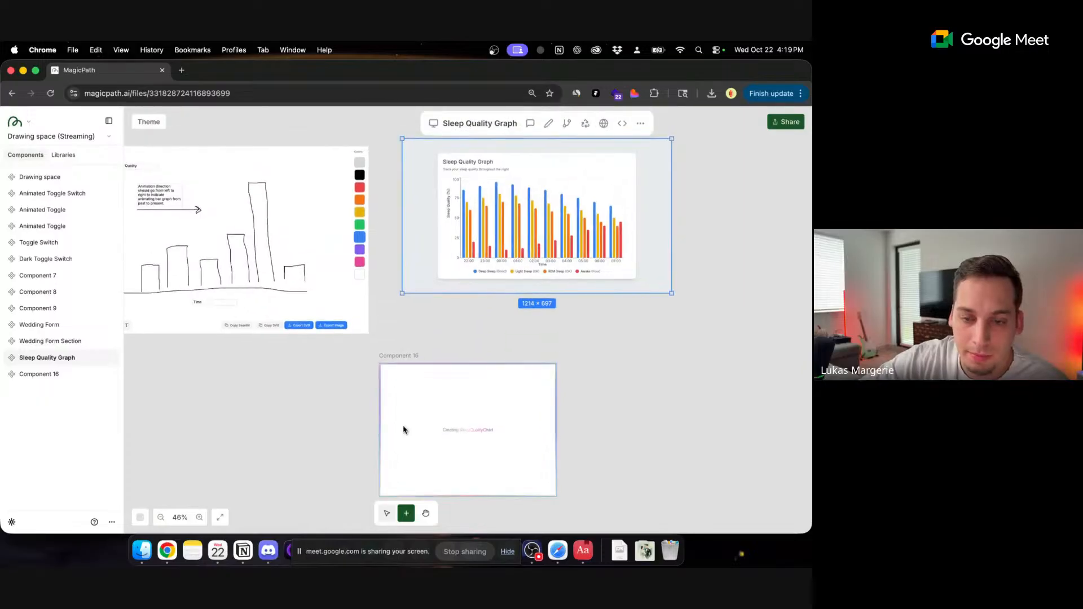
pyautogui.moveTo(404, 430); pyautogui.dragTo(426, 378)
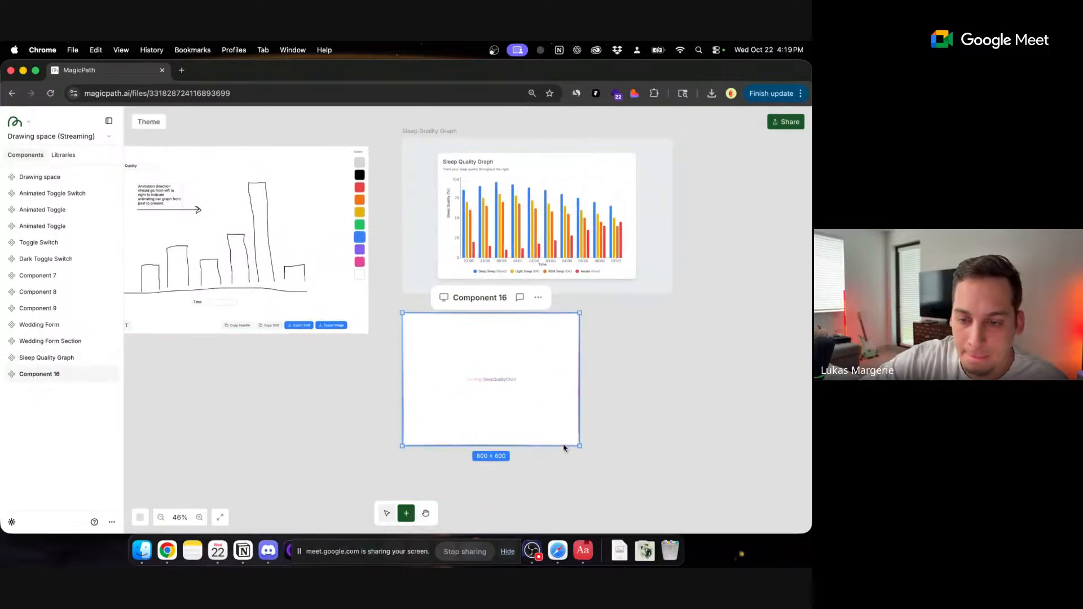
pyautogui.moveTo(581, 447); pyautogui.dragTo(672, 486)
pyautogui.click(699, 442)
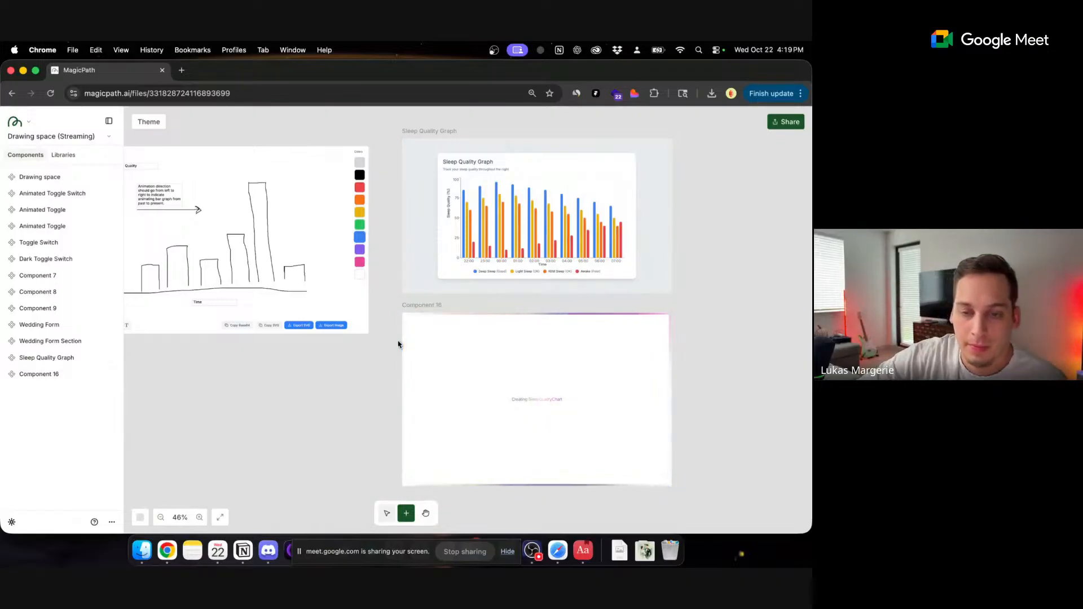
pyautogui.scroll(-4, 398, 342)
pyautogui.click(434, 341)
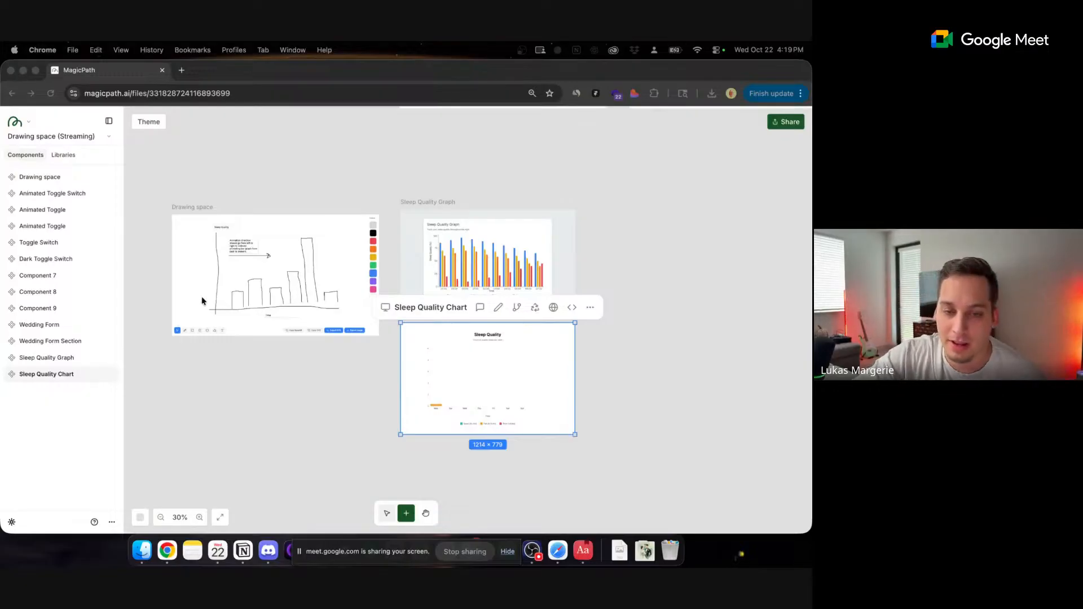
# - Review the wedding form components on the canvas and compare the new sleep quality chart with the sketch
pyautogui.scroll(10, 367, 171)
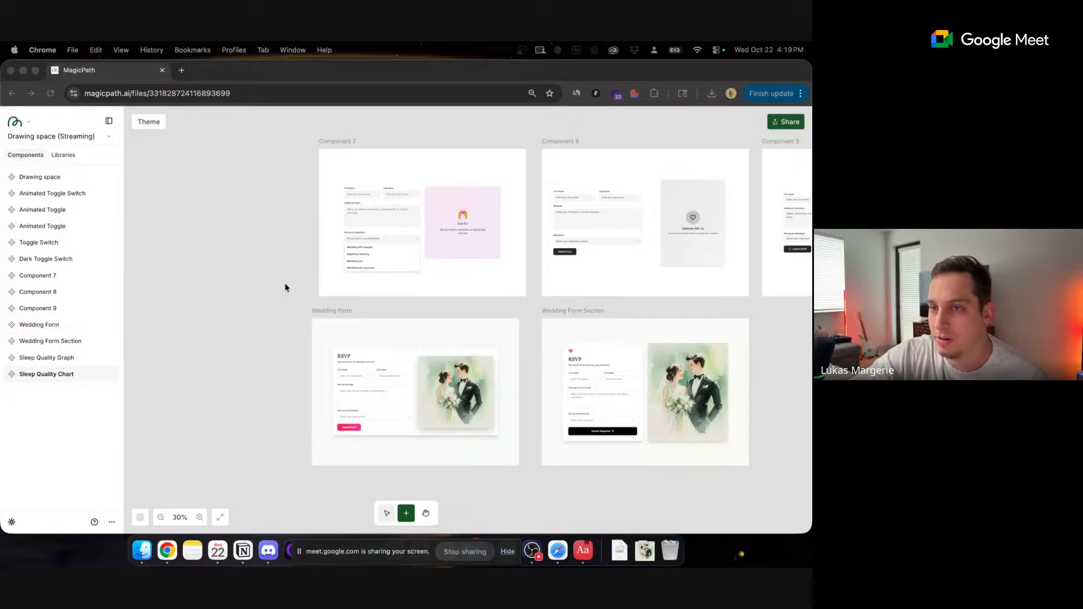
pyautogui.scroll(-5, 285, 288)
pyautogui.hscroll(-5, 285, 287)
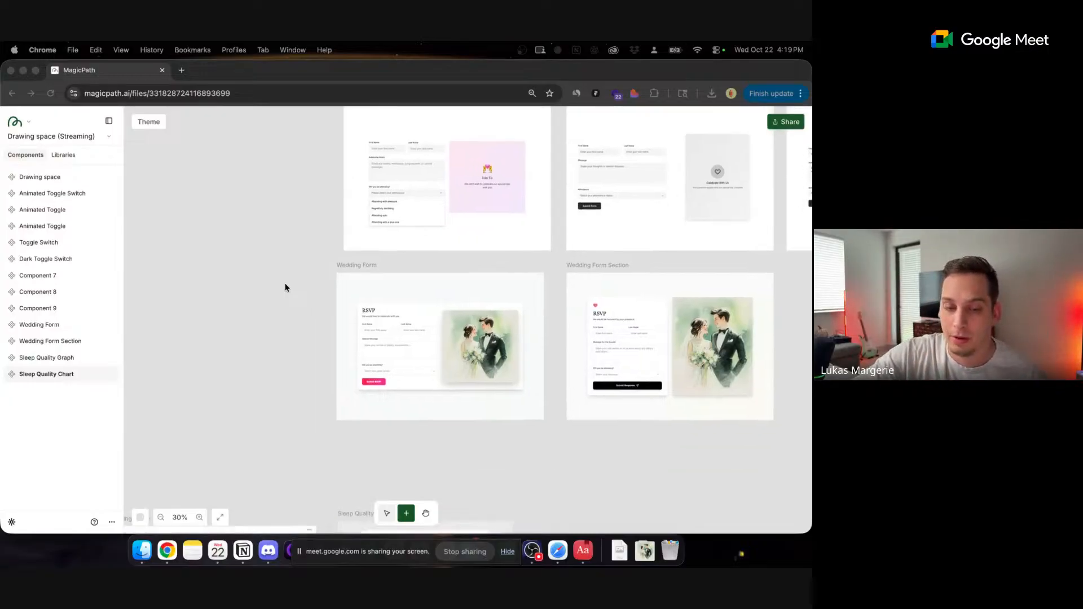
pyautogui.scroll(3, 382, 307)
pyautogui.hscroll(5, 382, 307)
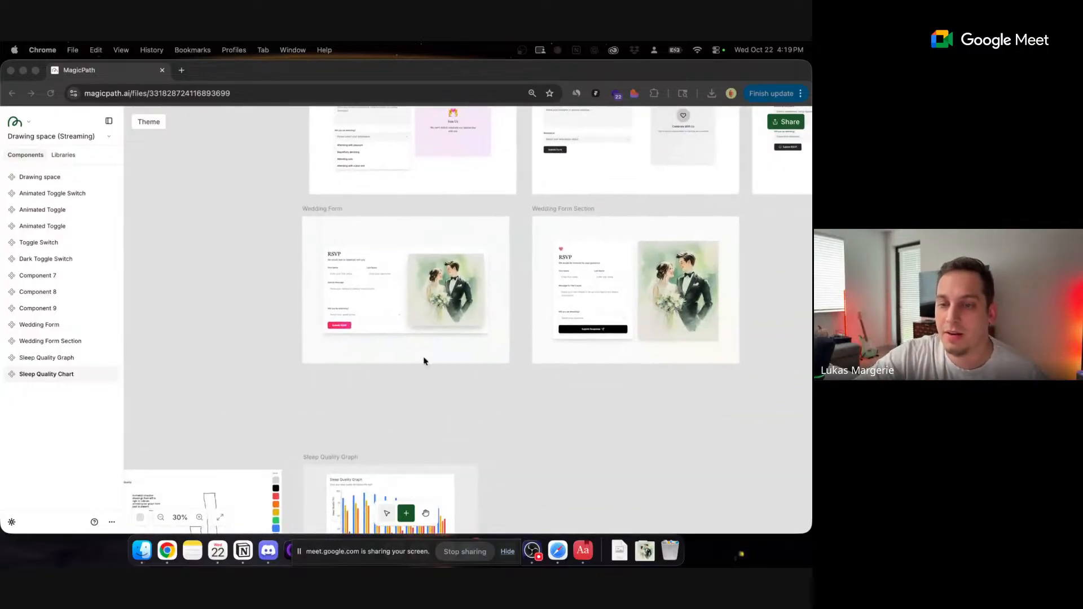
pyautogui.scroll(3, 786, 257)
pyautogui.hscroll(5, 787, 258)
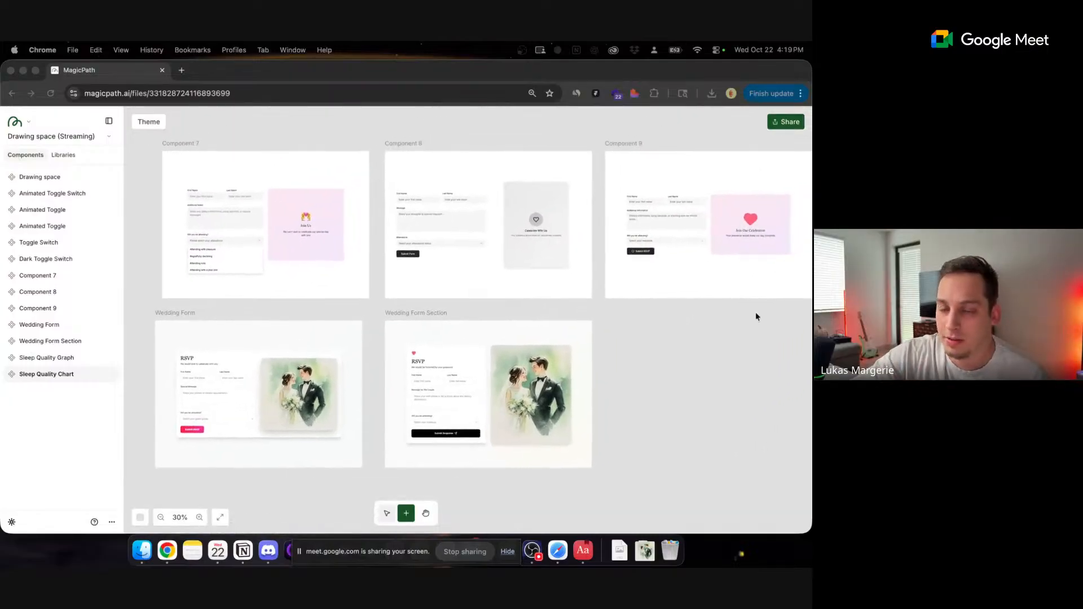
pyautogui.scroll(-6, 684, 424)
pyautogui.hscroll(-2, 683, 424)
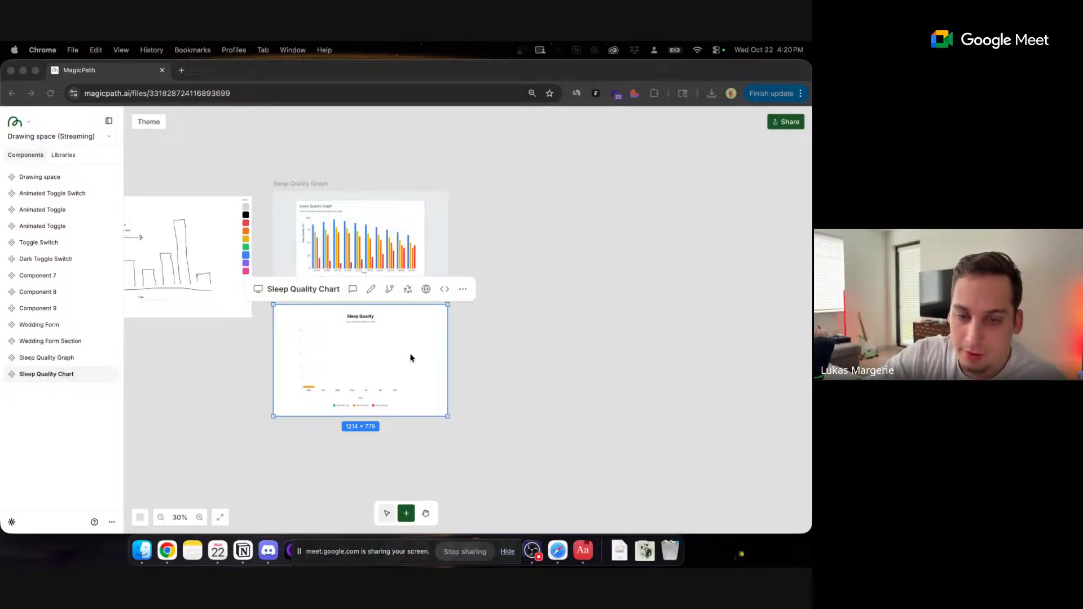
pyautogui.hscroll(-3, 513, 316)
pyautogui.scroll(-2, 514, 316)
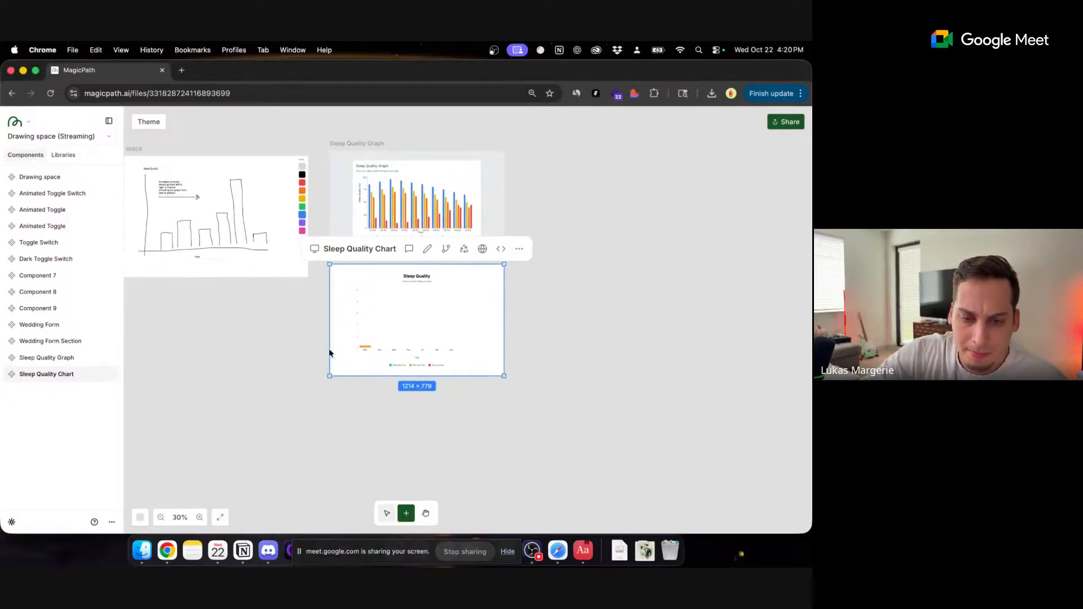
# - Examine the Sleep Quality Chart up close, checking its bars, axes and legend against the sleep quality graph and the sketch
pyautogui.scroll(3, 300, 315)
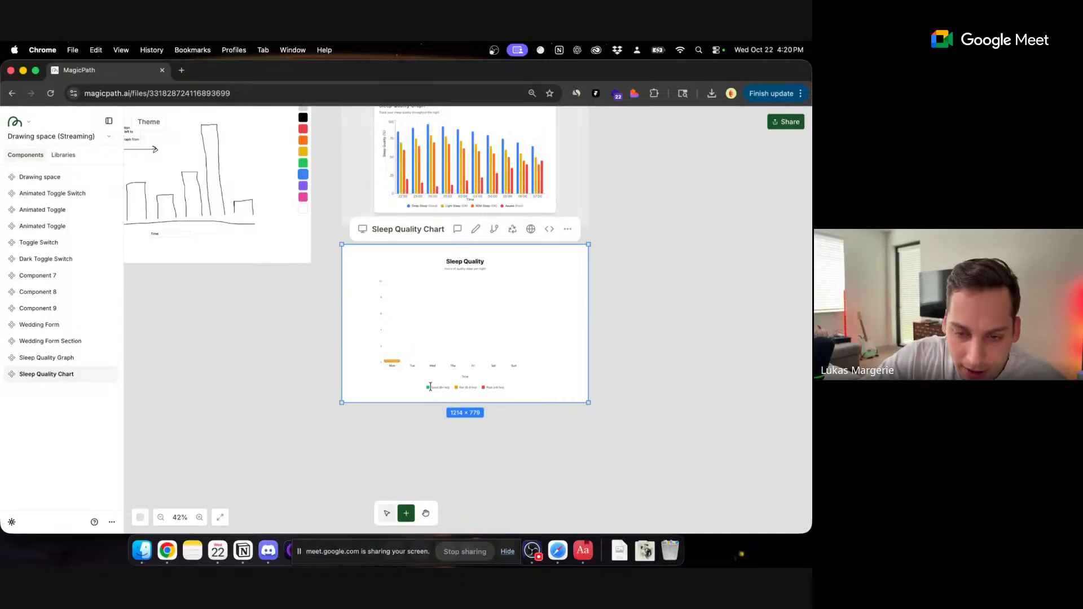
pyautogui.hotkey('shift', '2')
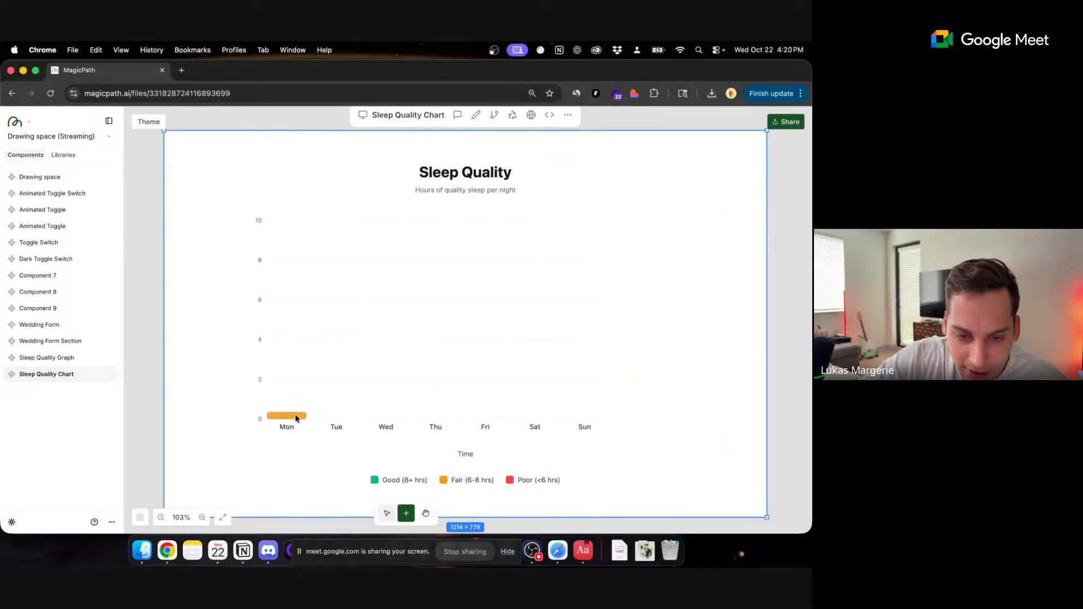
pyautogui.scroll(-5, 297, 420)
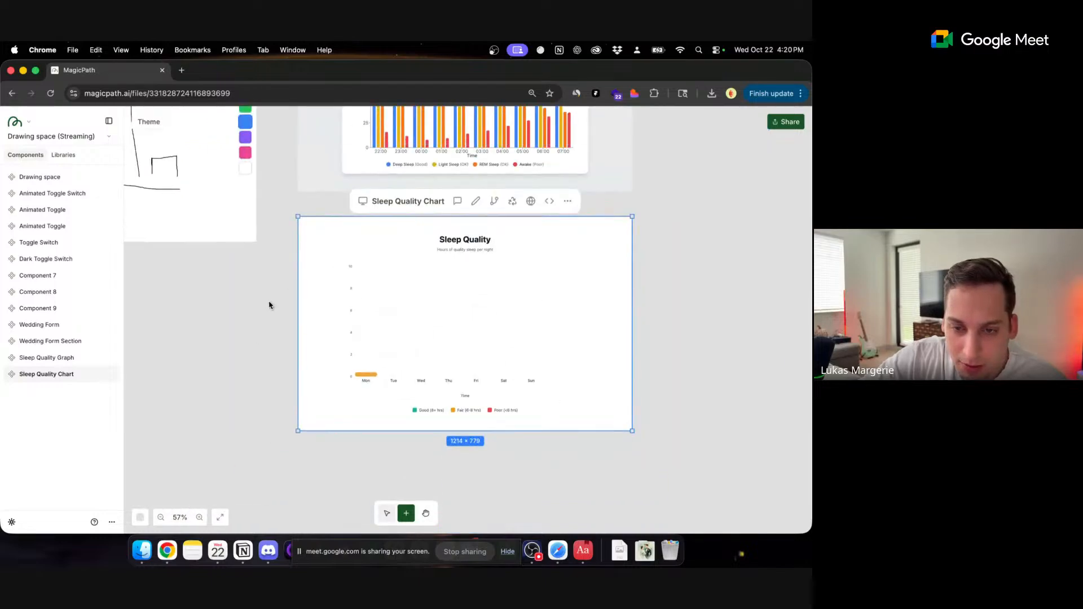
pyautogui.scroll(1, 269, 306)
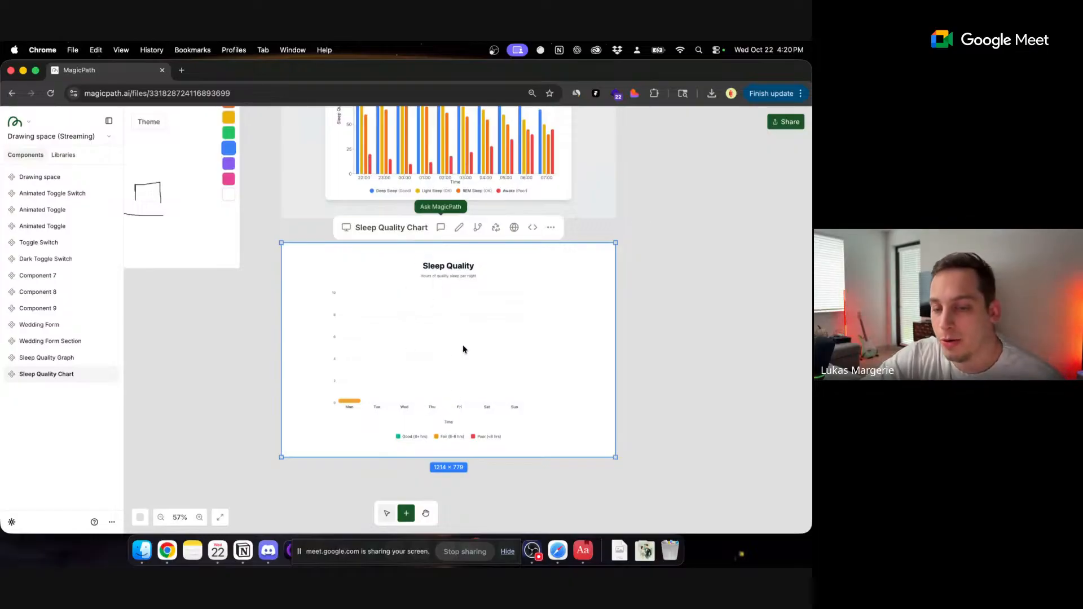
pyautogui.scroll(-5, 446, 345)
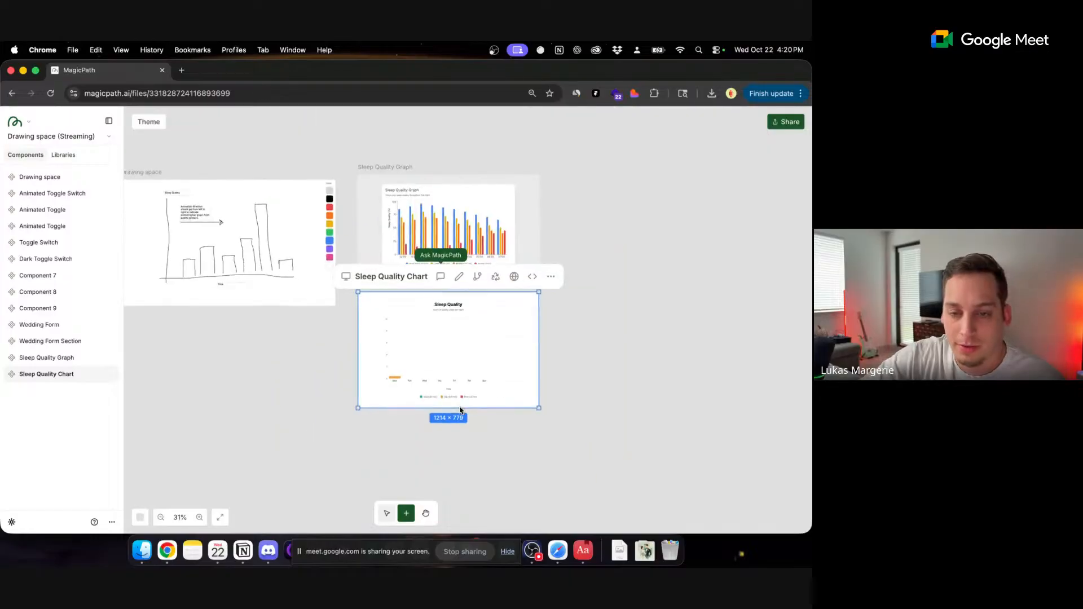
pyautogui.hscroll(-5, 333, 399)
pyautogui.scroll(3, 333, 399)
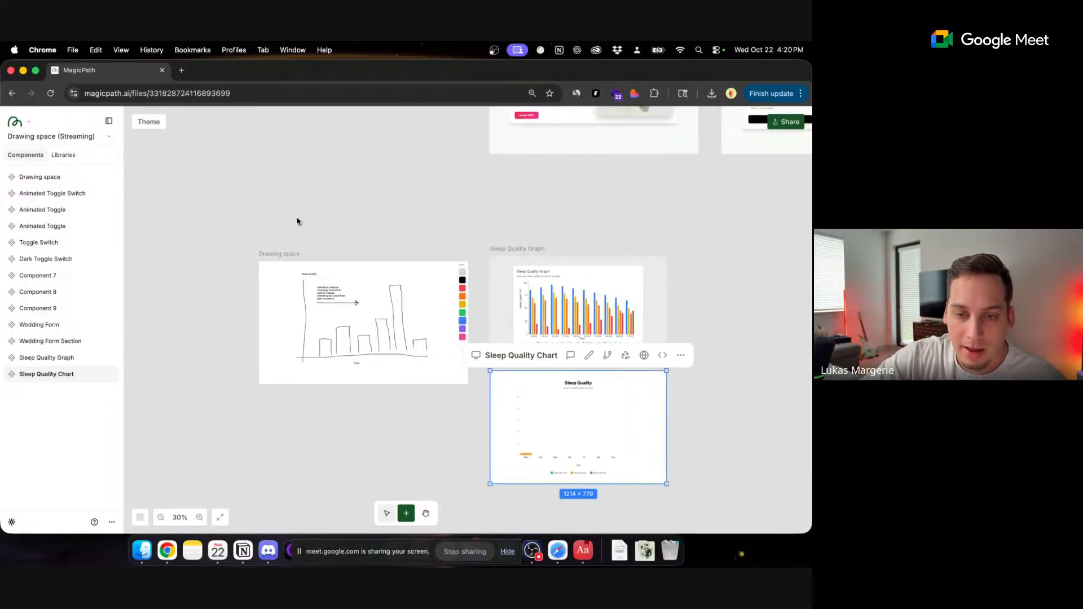
# - Move the Drawing space frame up the canvas and place it just left of Component 7, level with the form components
pyautogui.scroll(-3, 297, 221)
pyautogui.scroll(5, 297, 222)
pyautogui.scroll(2, 297, 221)
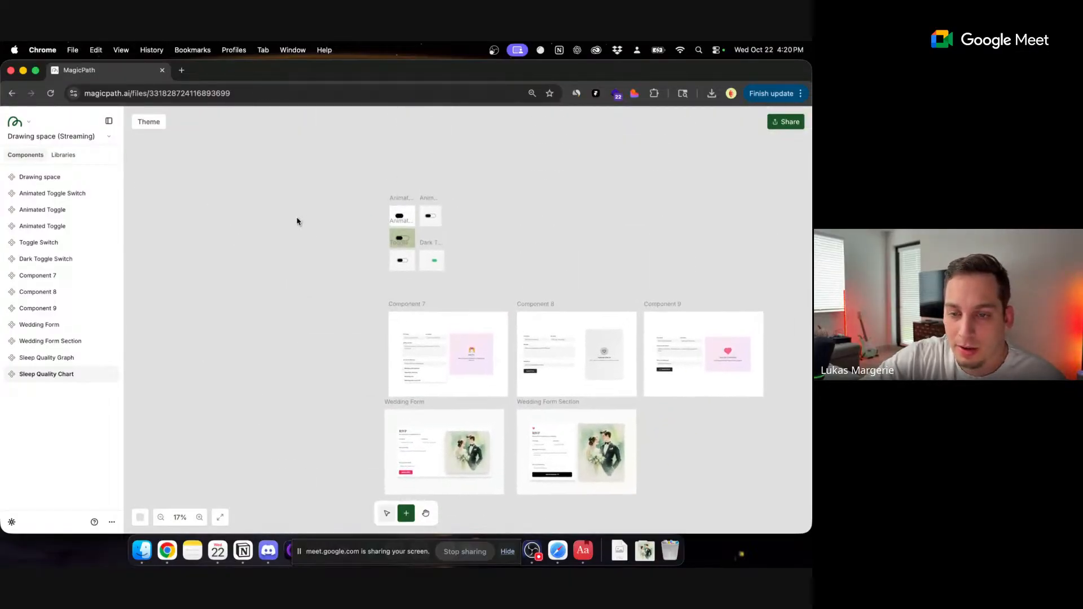
pyautogui.scroll(-4, 297, 221)
pyautogui.hscroll(-1, 297, 221)
pyautogui.click(308, 435)
pyautogui.moveTo(307, 435)
pyautogui.mouseDown()
pyautogui.moveTo(319, 402)
pyautogui.moveTo(297, 192)
pyautogui.mouseUp()
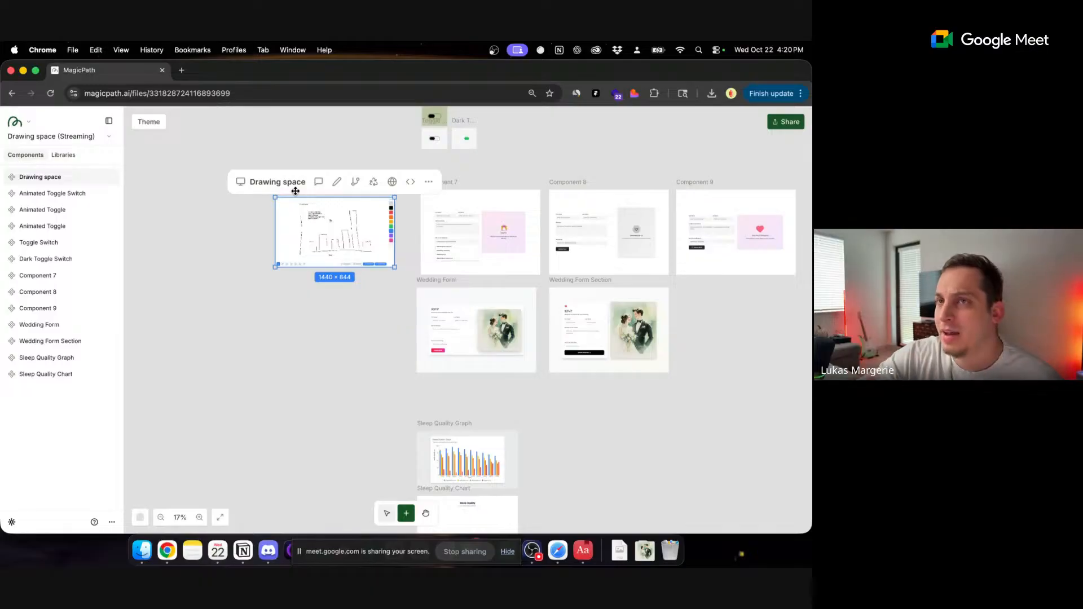
pyautogui.scroll(3, 288, 160)
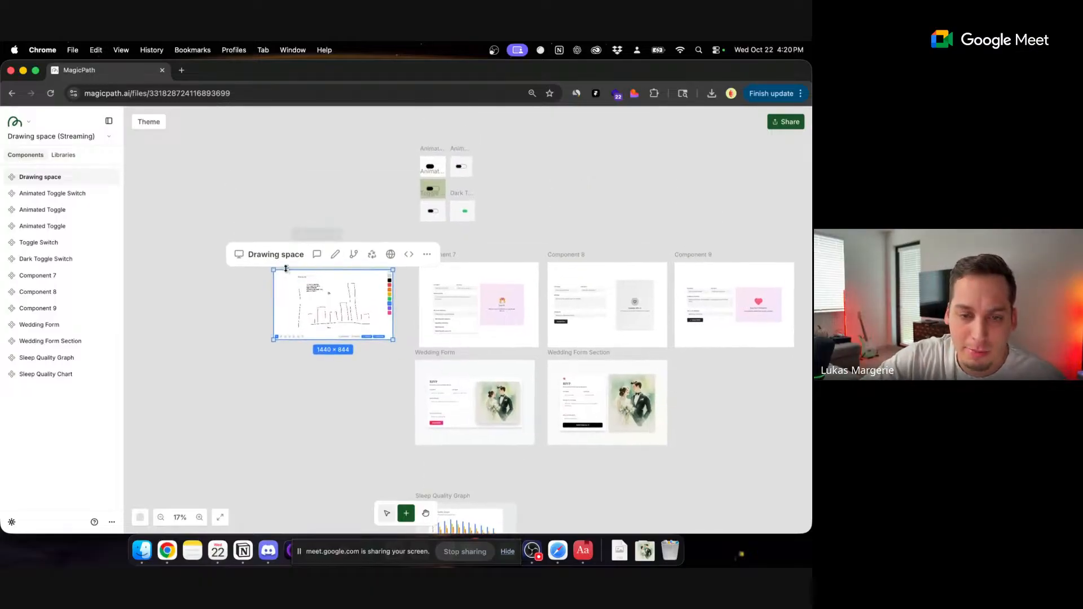
pyautogui.moveTo(288, 218)
pyautogui.mouseDown()
pyautogui.moveTo(281, 144)
pyautogui.moveTo(277, 253)
pyautogui.mouseUp()
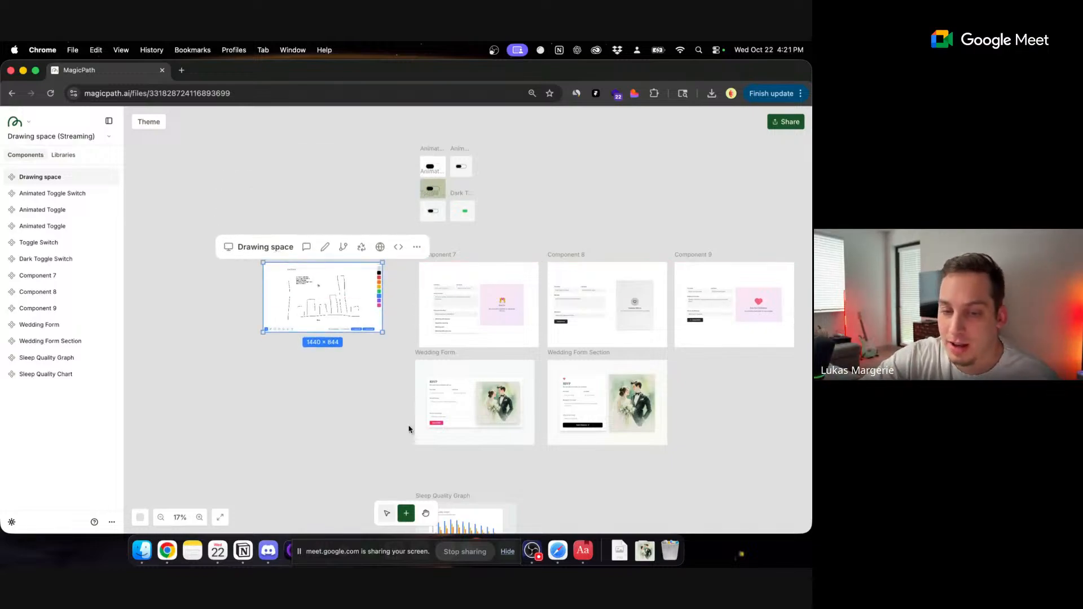
pyautogui.scroll(5, 433, 352)
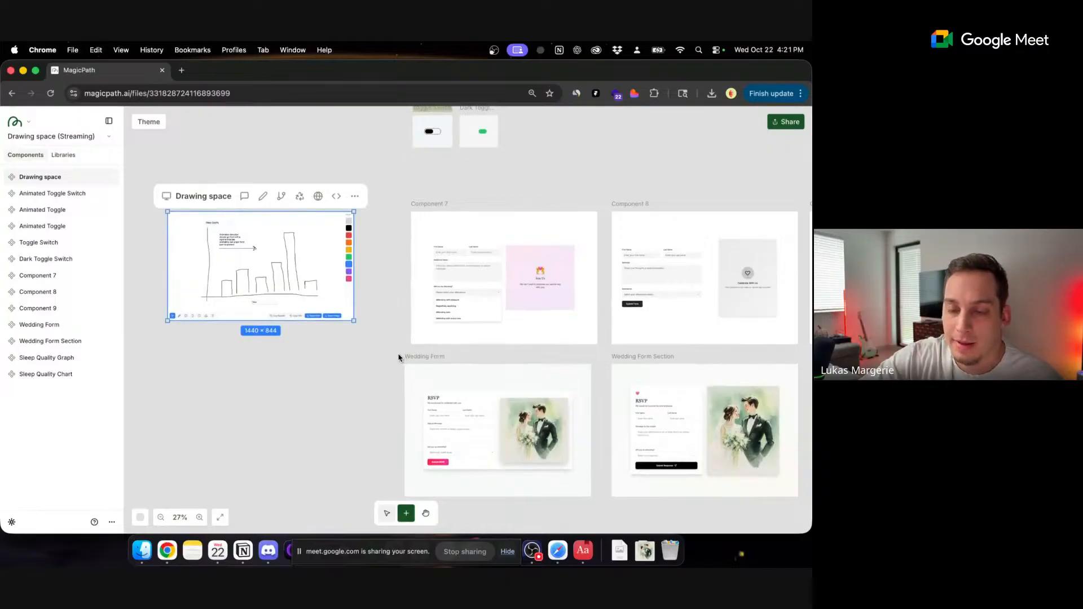
pyautogui.hscroll(3, 400, 355)
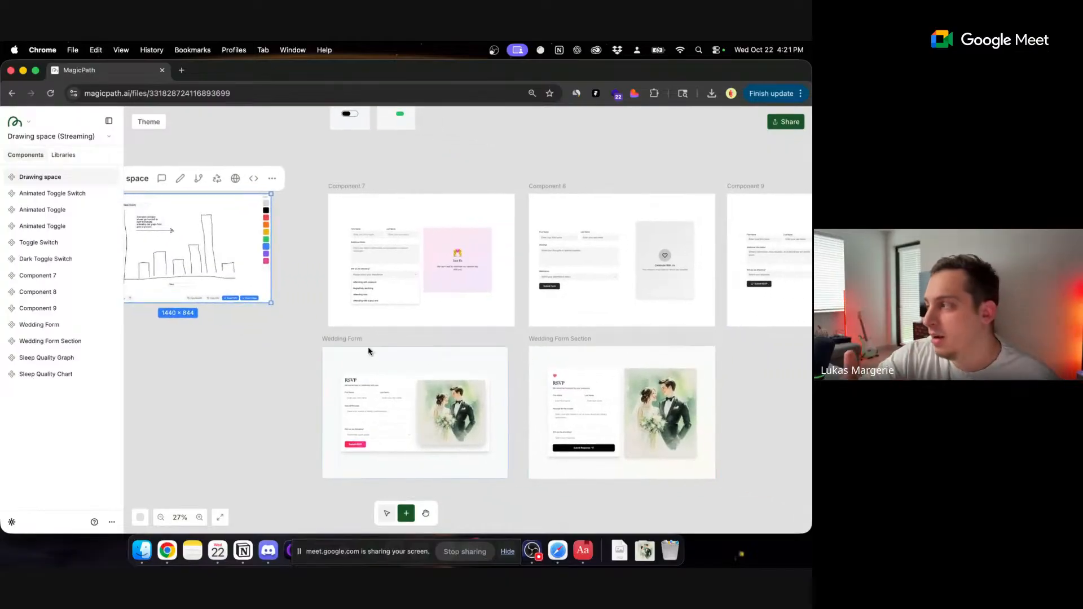